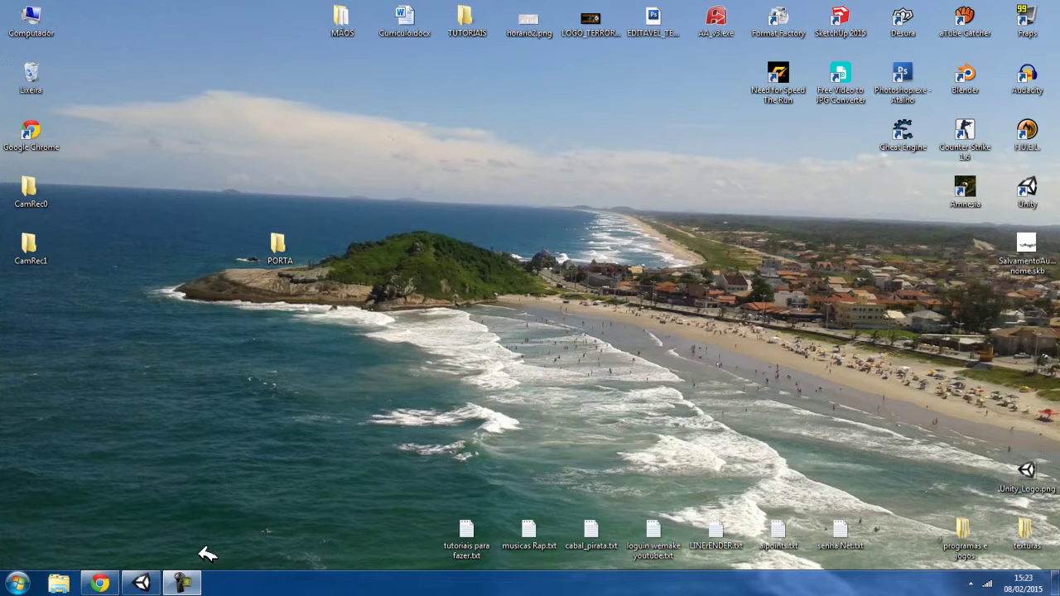
- Delete the PORTA folder from the Unity project assets, then minimize the editor to the desktop
{"action": "left_click", "coordinate": [141, 582]}
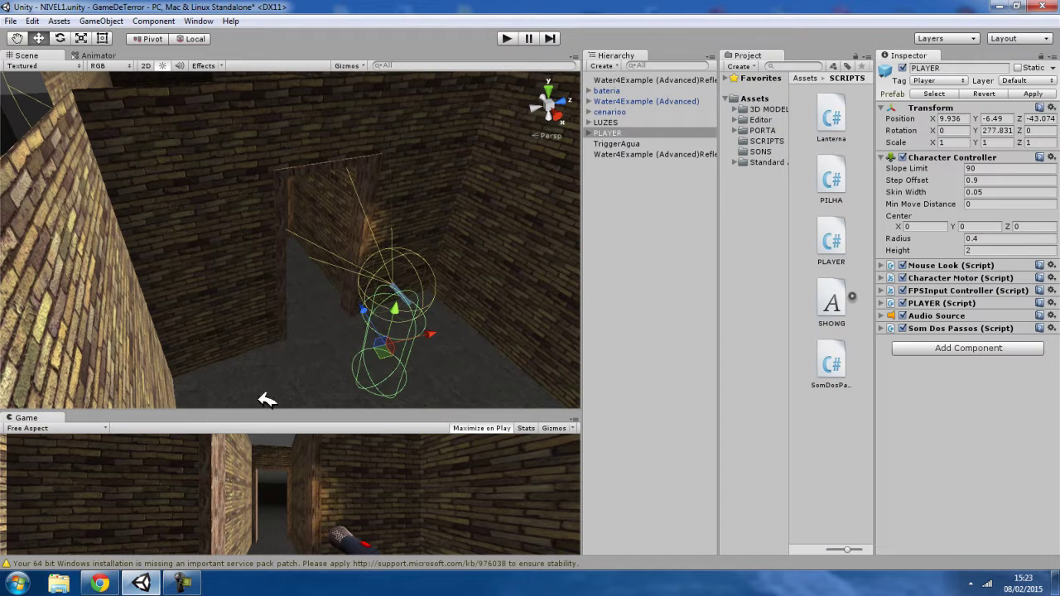
{"action": "left_click", "coordinate": [762, 130]}
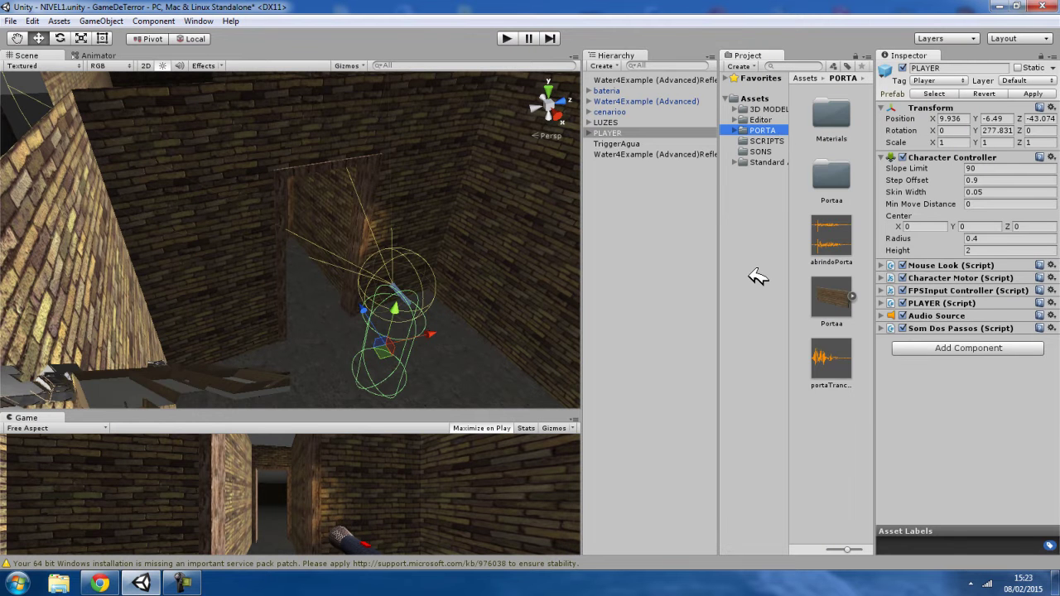
{"action": "key", "text": "Delete"}
{"action": "mouse_move", "coordinate": [559, 284]}
{"action": "left_mouse_down", "text": "alt"}
{"action": "mouse_move", "coordinate": [169, 336]}
{"action": "mouse_move", "coordinate": [389, 213]}
{"action": "left_mouse_up", "text": "alt"}
{"action": "left_click_drag", "start_coordinate": [474, 217], "coordinate": [530, 227], "text": "alt"}
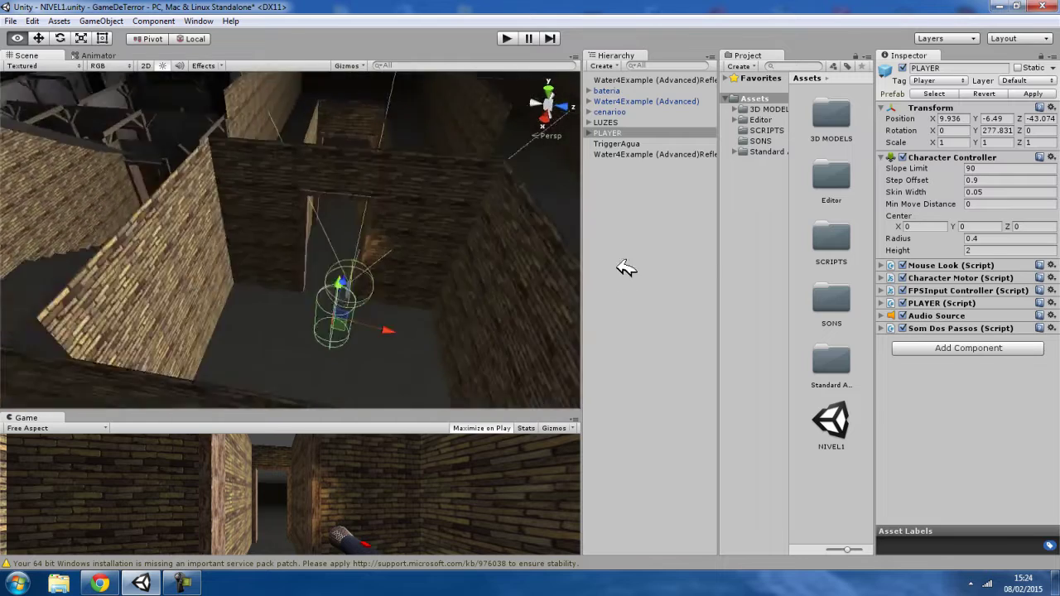
{"action": "left_click_drag", "start_coordinate": [529, 227], "coordinate": [733, 260], "text": "alt"}
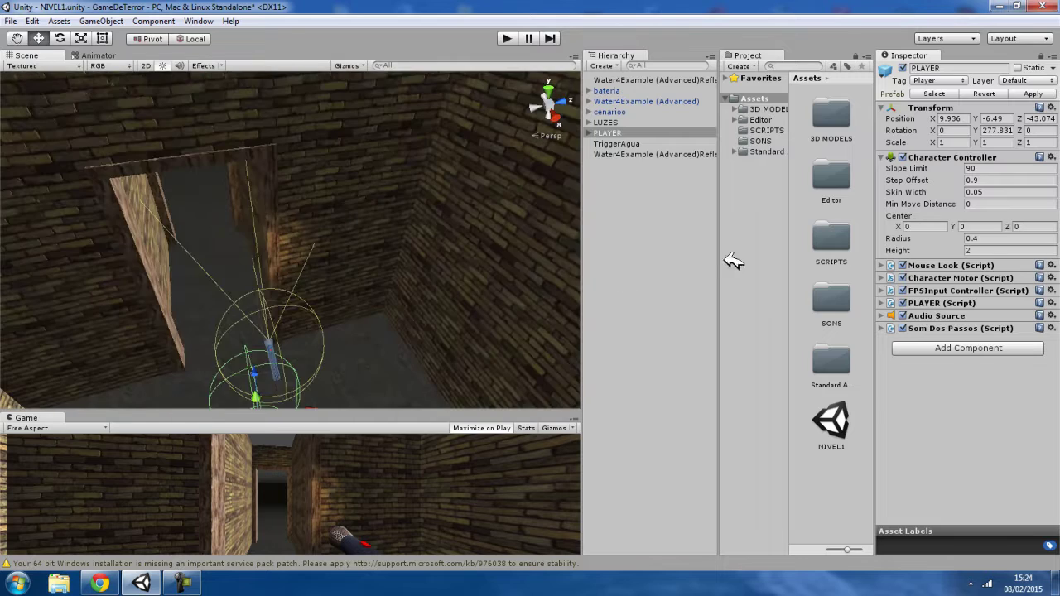
{"action": "left_click", "coordinate": [759, 109]}
{"action": "key", "text": "super+d"}
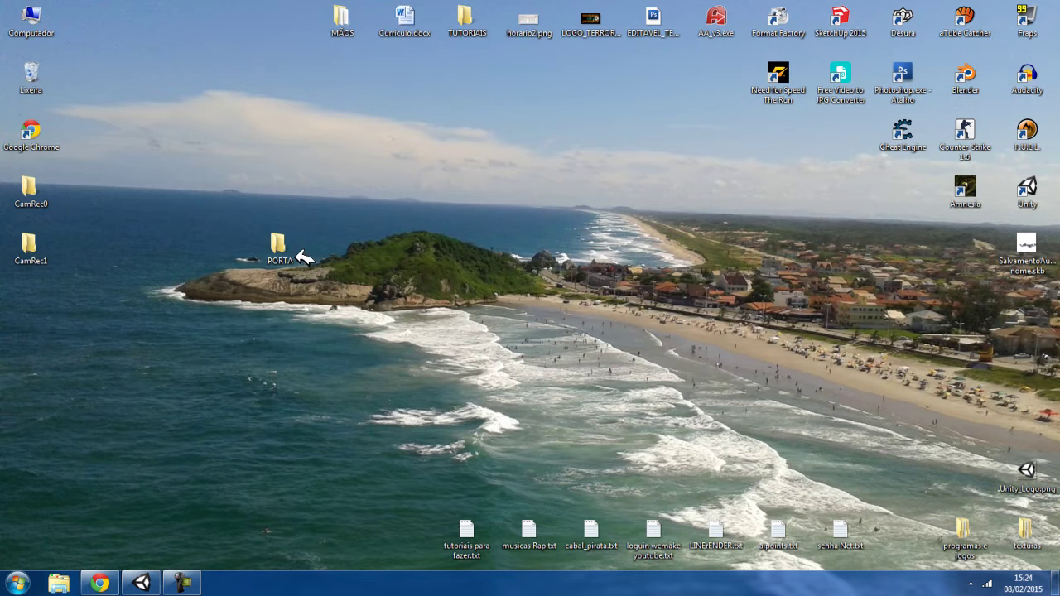
- Inspect the desktop PORTA folder's Portaa, Portaa.dae, abrindoPorta.mp3 and portaTrancada.ogg, then return to Unity
{"action": "double_click", "coordinate": [282, 243]}
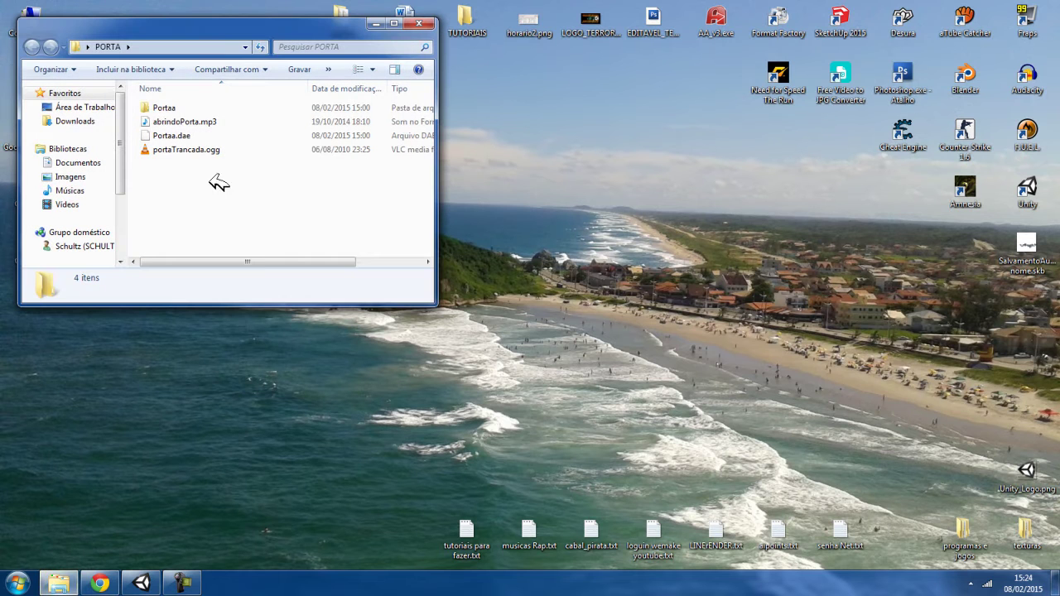
{"action": "left_click", "coordinate": [183, 109]}
{"action": "left_click", "coordinate": [184, 136]}
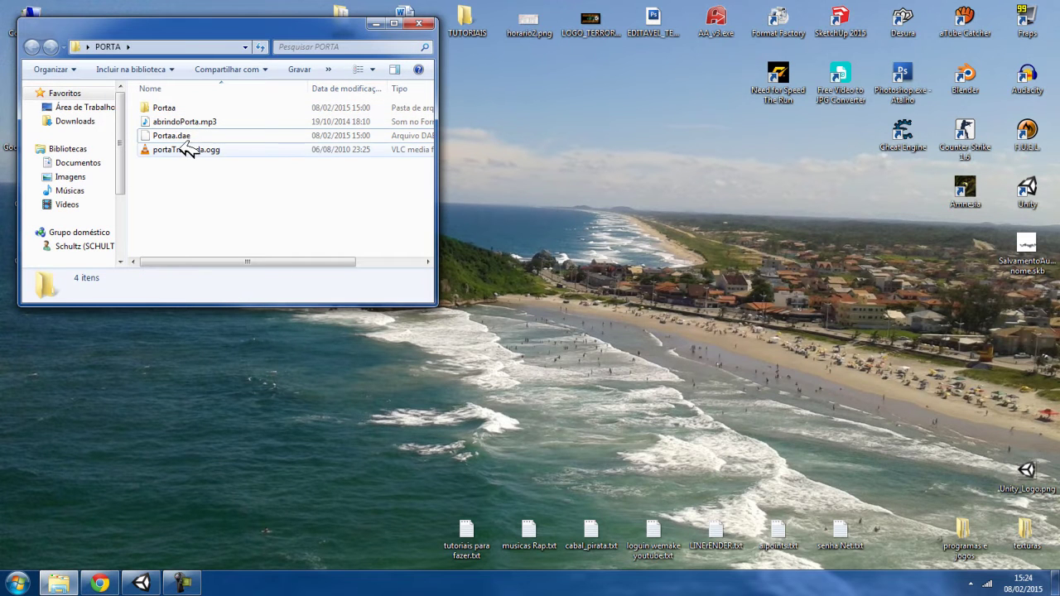
{"action": "left_click", "coordinate": [186, 150]}
{"action": "left_click", "coordinate": [187, 123]}
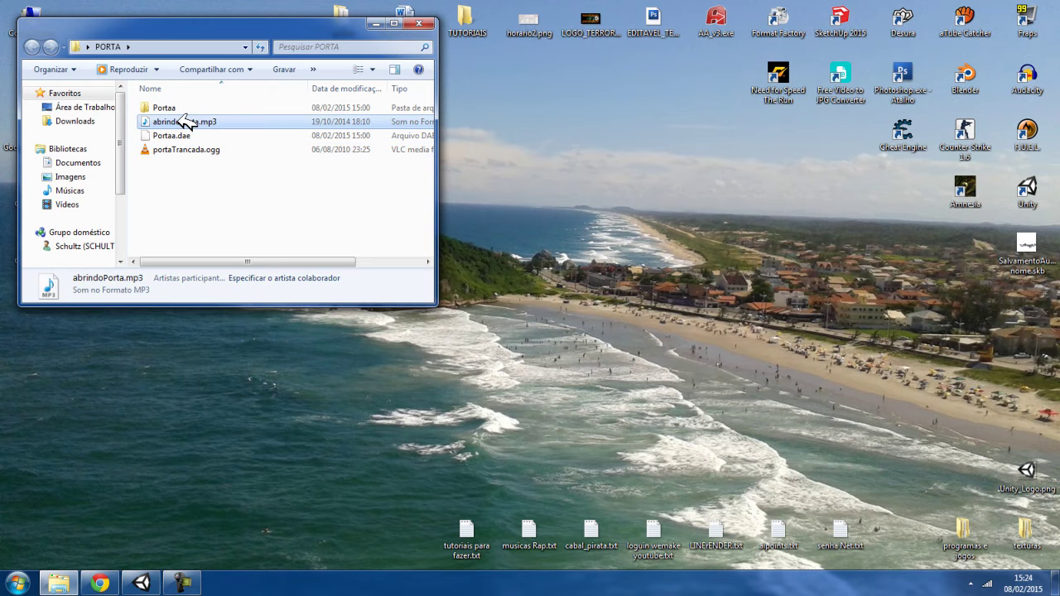
{"action": "left_click", "coordinate": [211, 177]}
{"action": "left_click", "coordinate": [422, 22]}
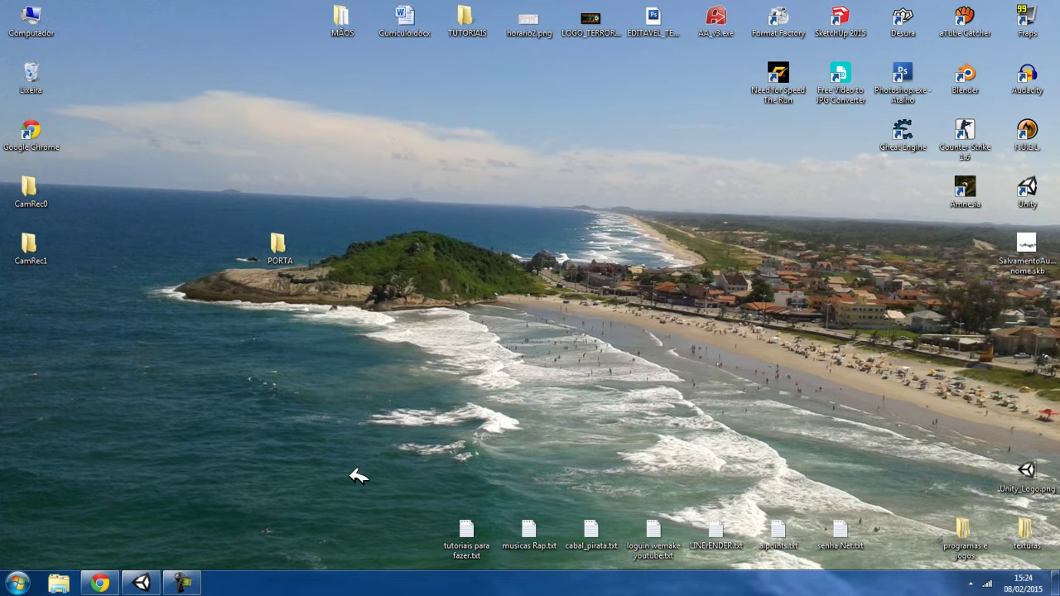
{"action": "left_click", "coordinate": [142, 583]}
- Move the abrindoPorta and portaTrancada clips from 3D MODELS > PORTA into the SONS folder
{"action": "left_click", "coordinate": [766, 108]}
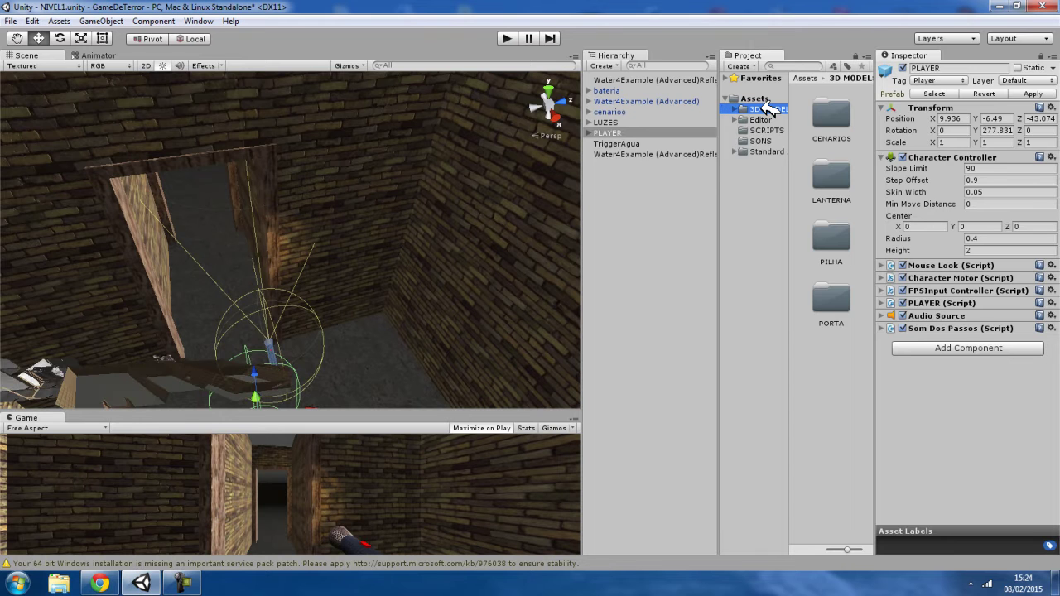
{"action": "double_click", "coordinate": [831, 296]}
{"action": "left_click", "coordinate": [831, 239]}
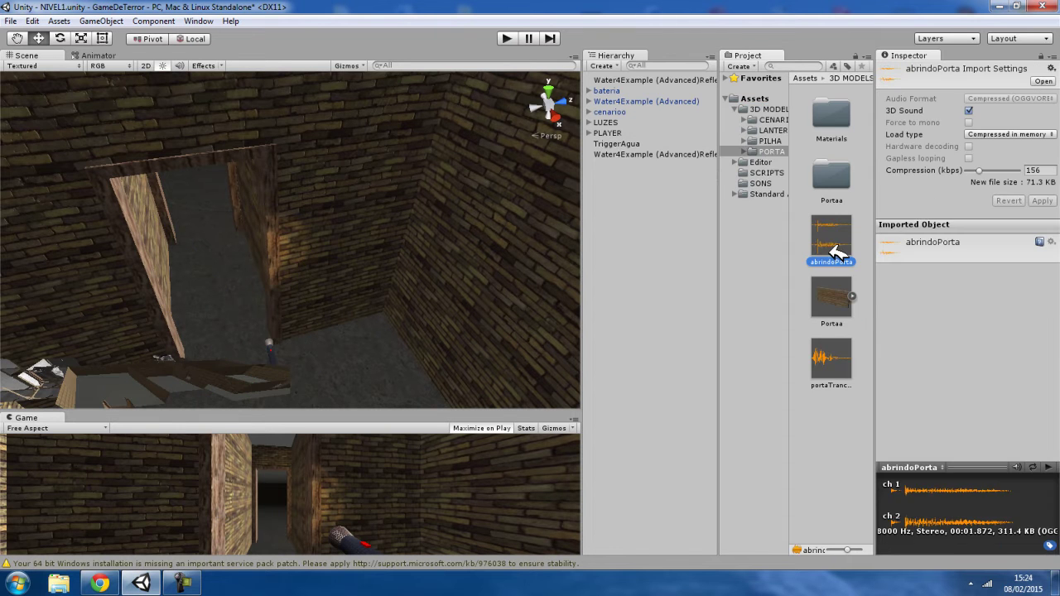
{"action": "left_click", "coordinate": [834, 354], "text": "ctrl"}
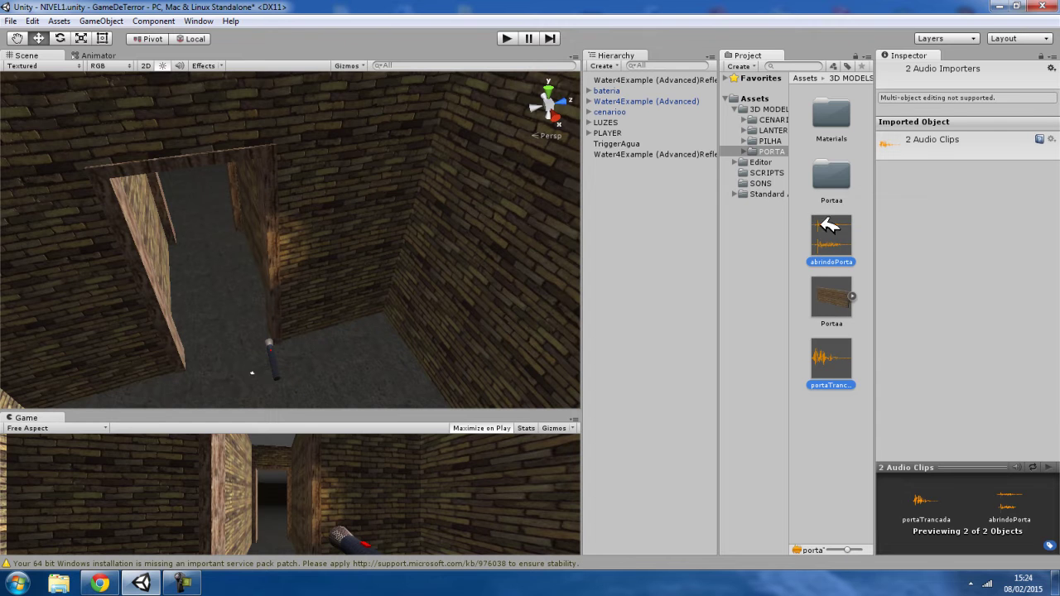
{"action": "left_click_drag", "start_coordinate": [831, 225], "coordinate": [764, 183]}
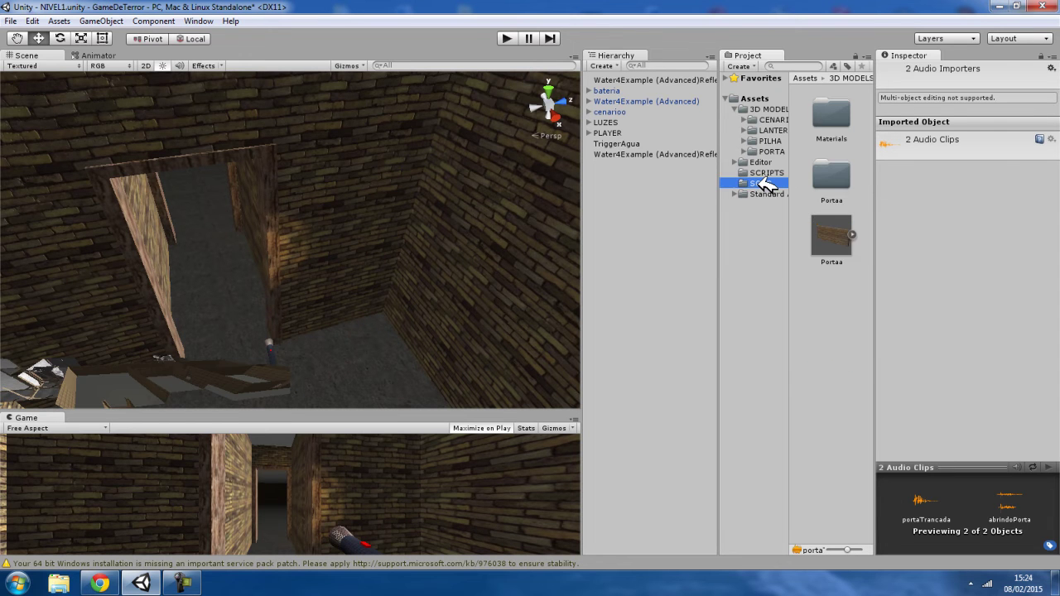
- Turn off 3D Sound for abrindoPorta and portaTrancada and apply each change
{"action": "left_click", "coordinate": [831, 116]}
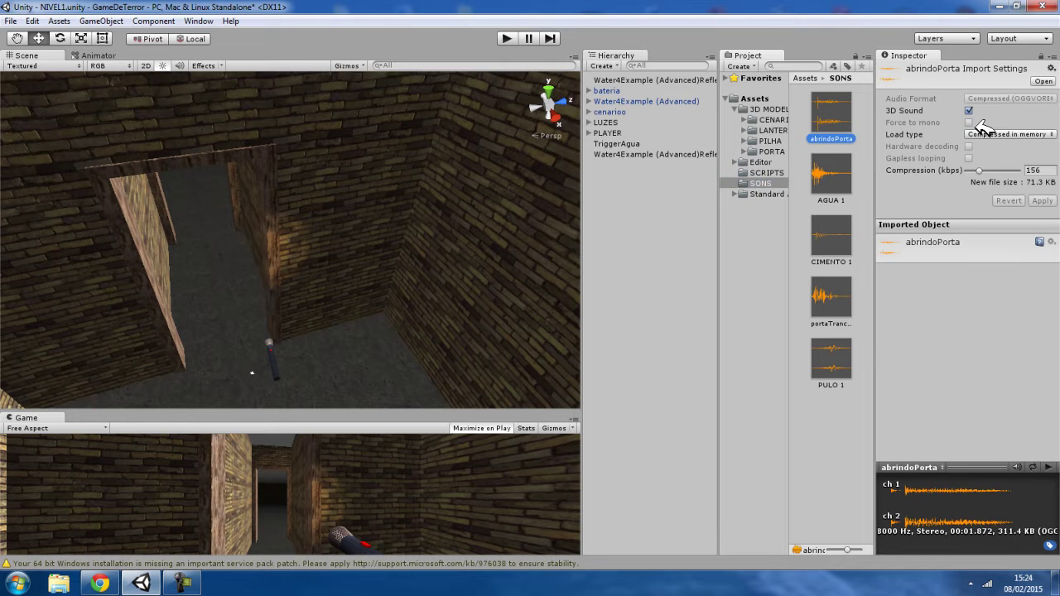
{"action": "left_click", "coordinate": [969, 111]}
{"action": "left_click", "coordinate": [1042, 202]}
{"action": "left_click", "coordinate": [831, 298]}
{"action": "left_click", "coordinate": [969, 111]}
{"action": "left_click", "coordinate": [1042, 201]}
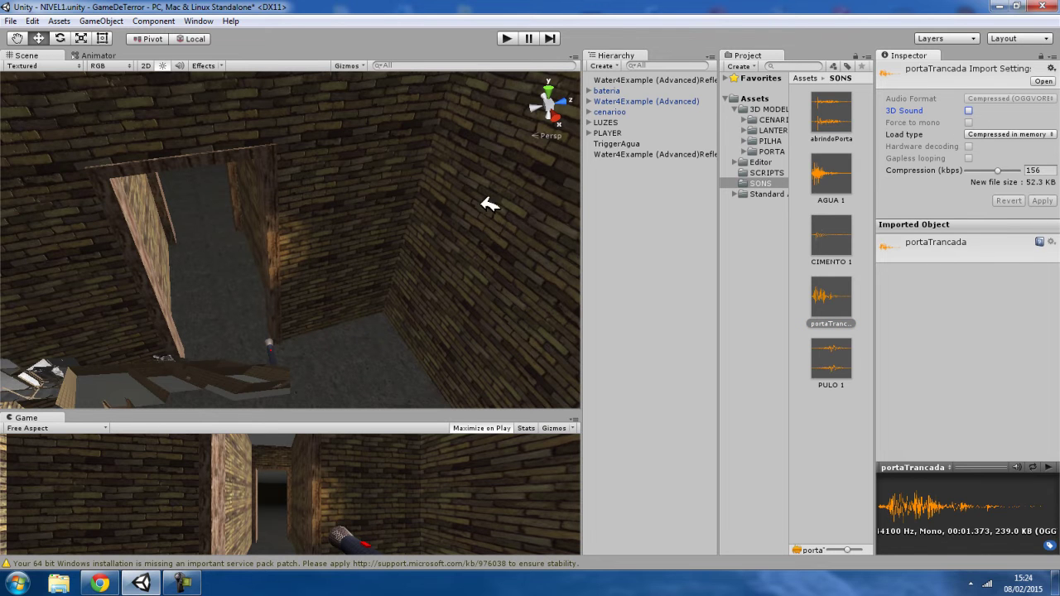
- Check the cenarioo scenery's 0.03 scale and orbit the Scene view into the doorway corridor
{"action": "left_click_drag", "start_coordinate": [534, 156], "coordinate": [433, 288], "text": "alt"}
{"action": "left_click", "coordinate": [385, 189]}
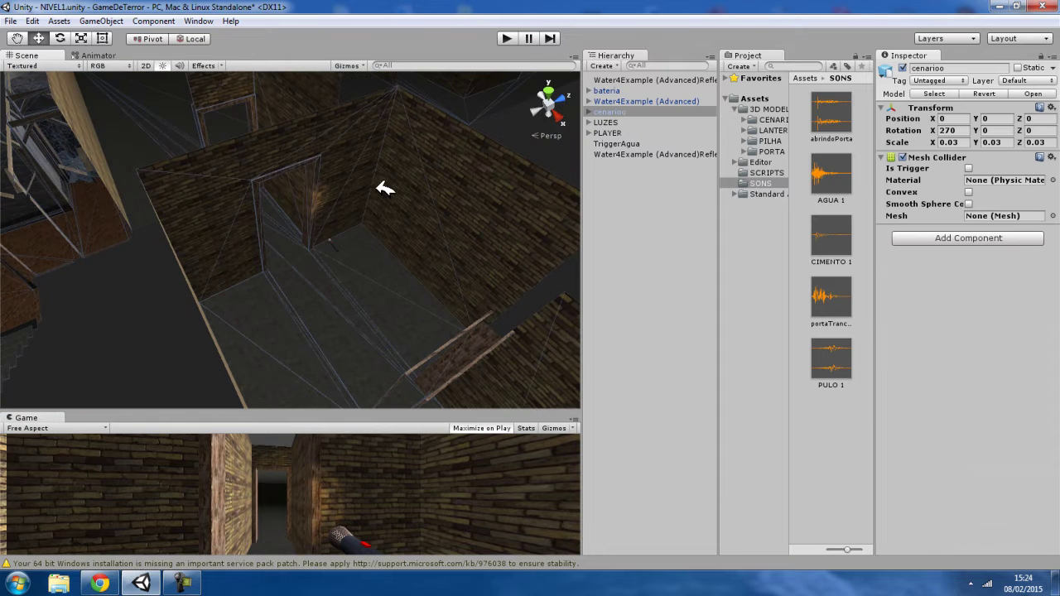
{"action": "left_click", "coordinate": [634, 111]}
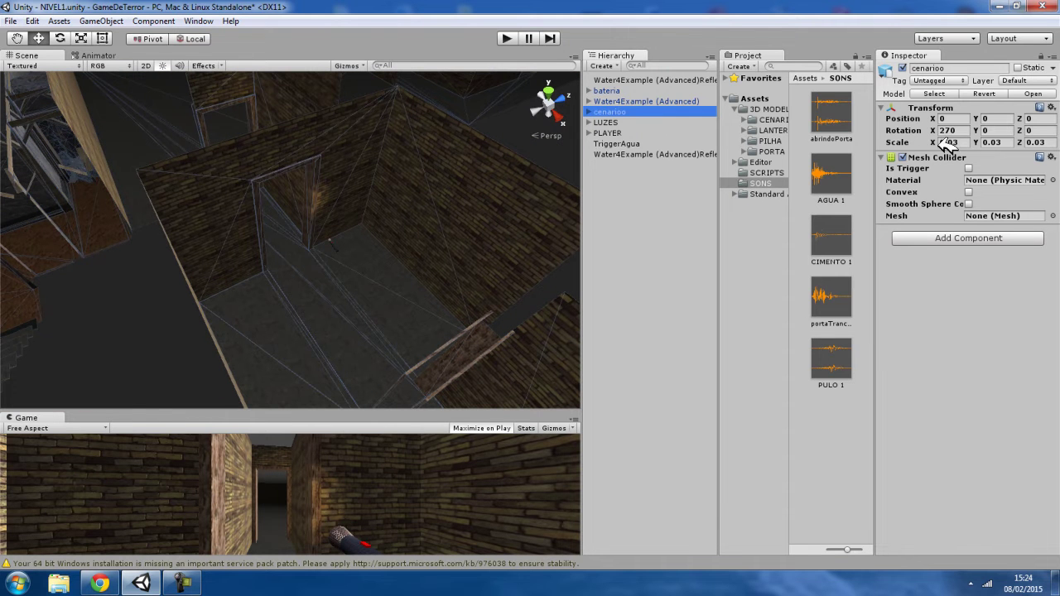
{"action": "left_click", "coordinate": [964, 142]}
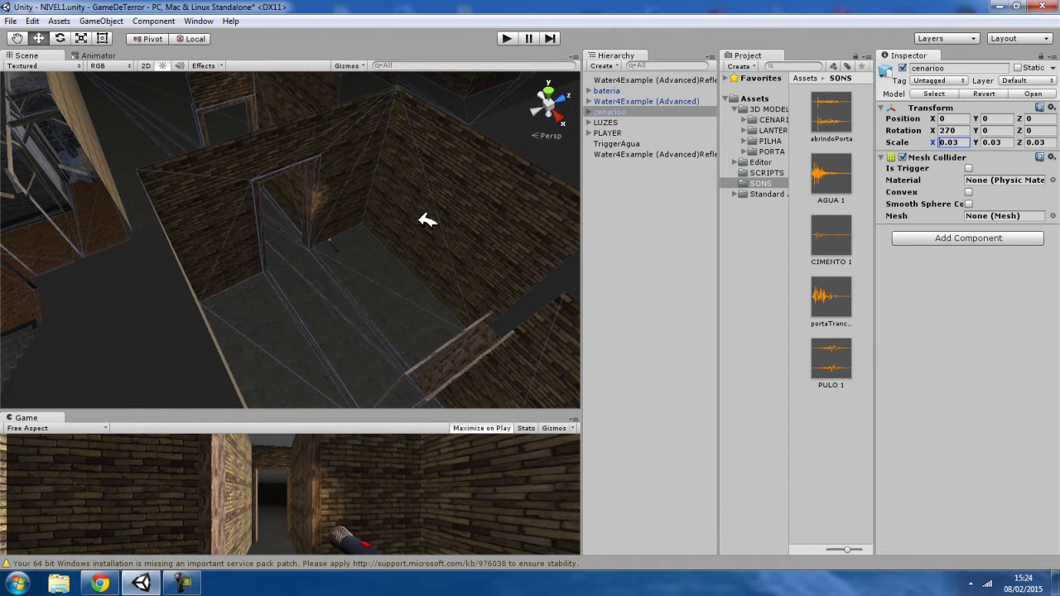
{"action": "right_click_drag", "start_coordinate": [427, 219], "coordinate": [236, 142]}
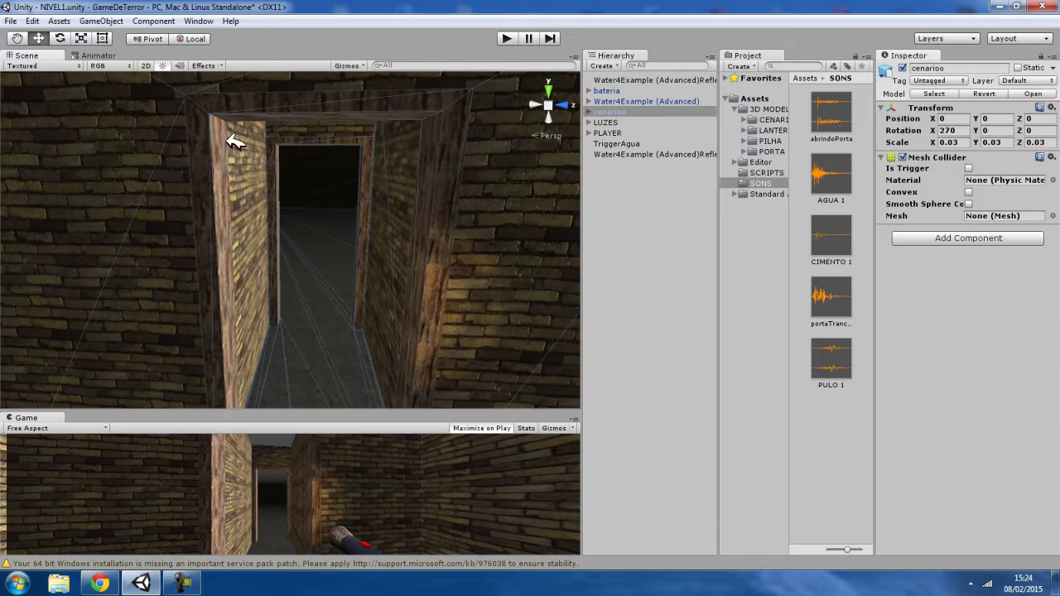
{"action": "right_click_drag", "start_coordinate": [288, 126], "coordinate": [239, 153]}
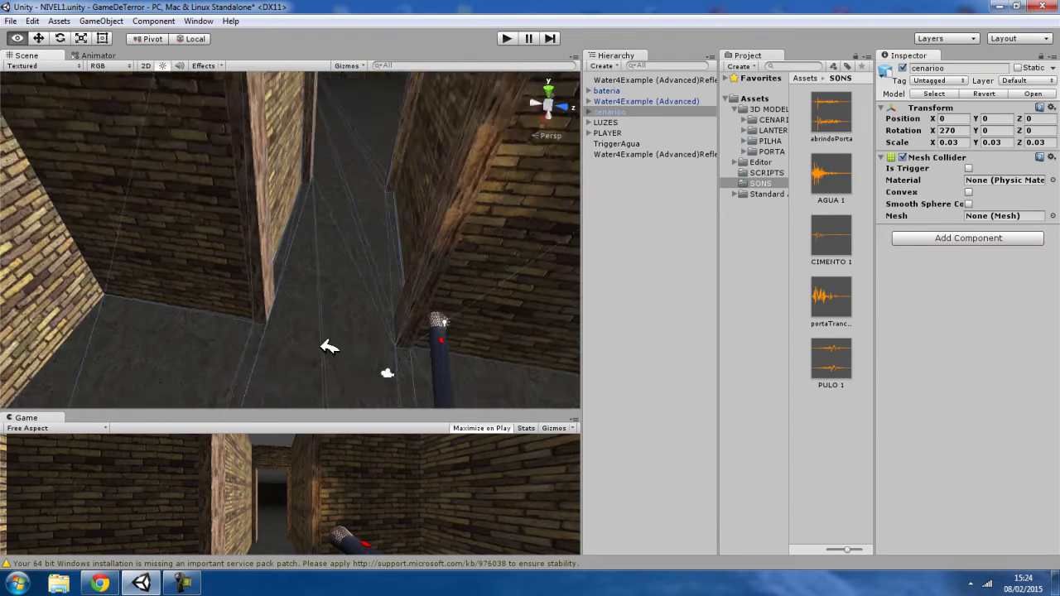
{"action": "mouse_move", "coordinate": [249, 210]}
{"action": "right_mouse_down"}
{"action": "mouse_move", "coordinate": [286, 190]}
{"action": "mouse_move", "coordinate": [320, 199]}
{"action": "right_mouse_up"}
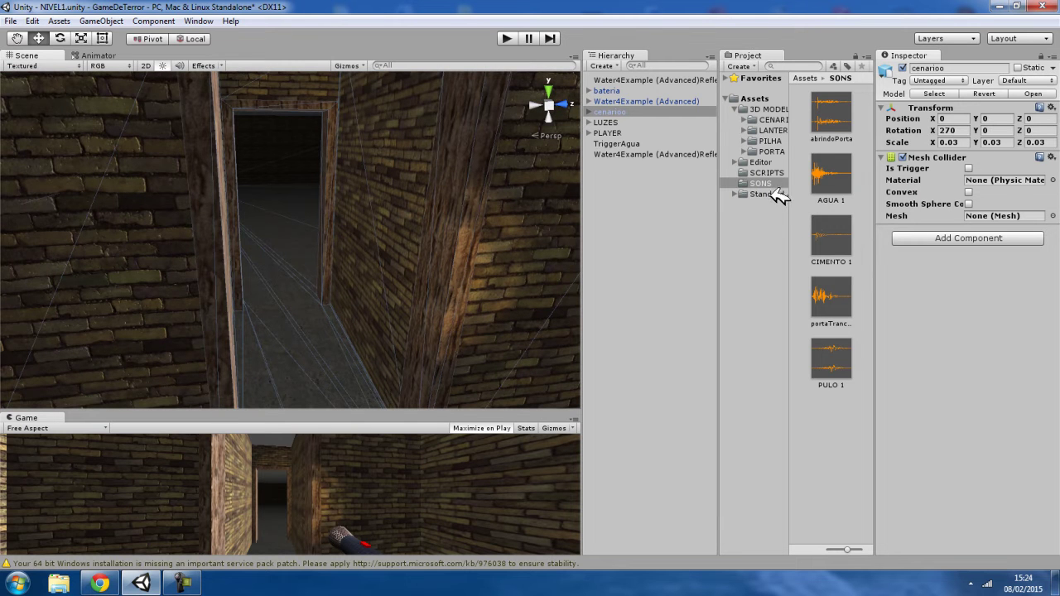
- Place the Portaa door model from the PORTA folder into the corridor
{"action": "left_click", "coordinate": [777, 150]}
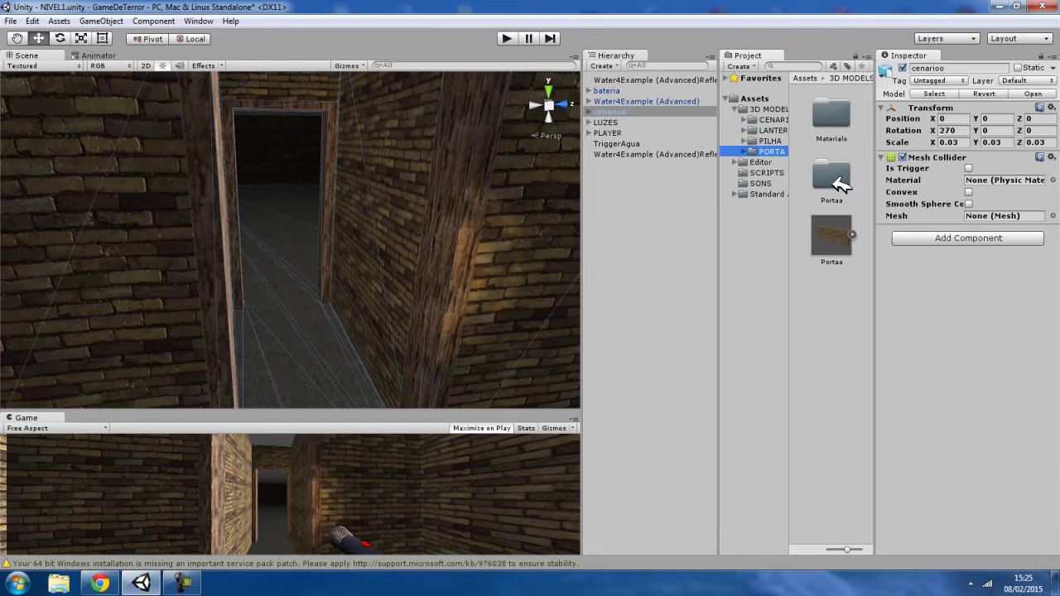
{"action": "left_click_drag", "start_coordinate": [831, 236], "coordinate": [383, 364]}
{"action": "mouse_move", "coordinate": [383, 364]}
{"action": "right_mouse_down"}
{"action": "mouse_move", "coordinate": [386, 296]}
{"action": "mouse_move", "coordinate": [377, 420]}
{"action": "mouse_move", "coordinate": [444, 303]}
{"action": "right_mouse_up"}
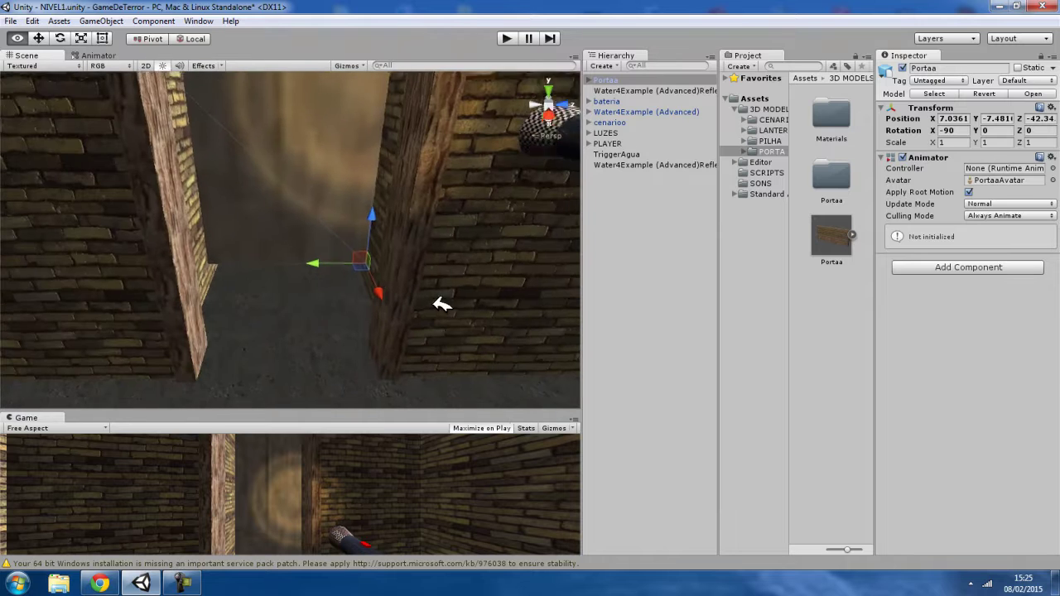
- Scale the Portaa door to 0.03 on X, Y and Z
{"action": "left_click", "coordinate": [940, 141]}
{"action": "type", "text": "0"}
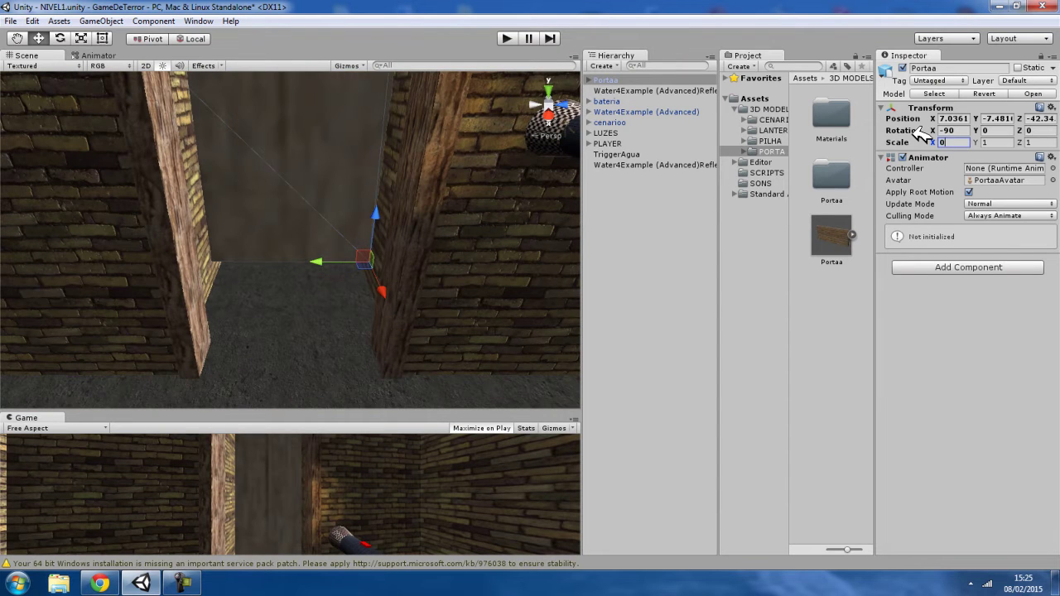
{"action": "type", "text": "3"}
{"action": "double_click", "coordinate": [941, 143]}
{"action": "key", "text": "ctrl+c"}
{"action": "left_click", "coordinate": [997, 142]}
{"action": "key", "text": "ctrl+v"}
{"action": "left_click", "coordinate": [1039, 143]}
{"action": "key", "text": "ctrl+v"}
- Rotate the door 180 on Y and move it into the doorway frame
{"action": "mouse_move", "coordinate": [388, 290]}
{"action": "left_mouse_down"}
{"action": "mouse_move", "coordinate": [406, 309]}
{"action": "mouse_move", "coordinate": [518, 329]}
{"action": "mouse_move", "coordinate": [495, 198]}
{"action": "left_mouse_up"}
{"action": "left_click", "coordinate": [620, 80]}
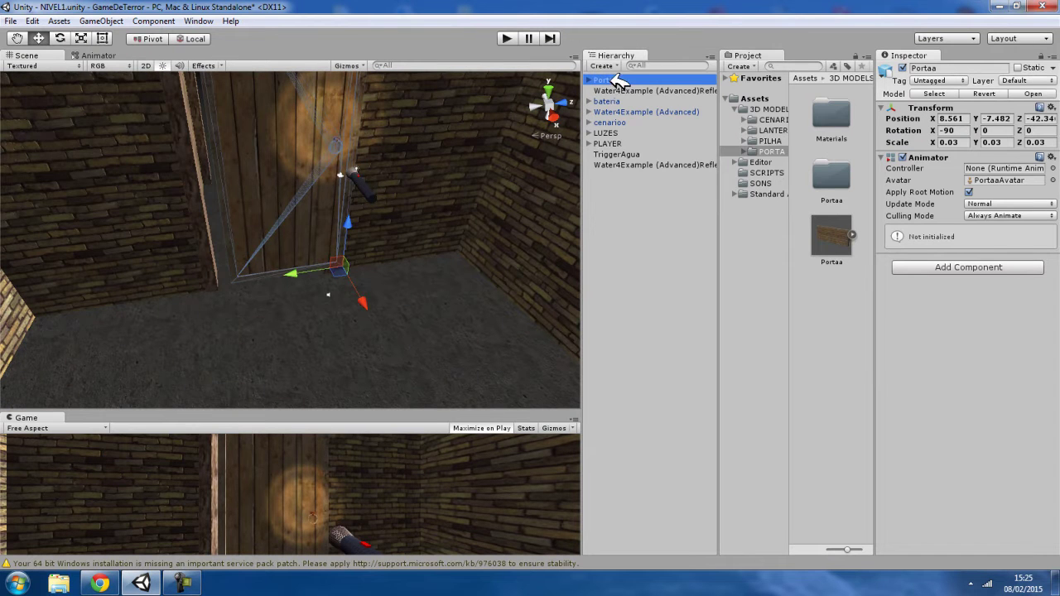
{"action": "left_click", "coordinate": [1010, 130]}
{"action": "type", "text": "180"}
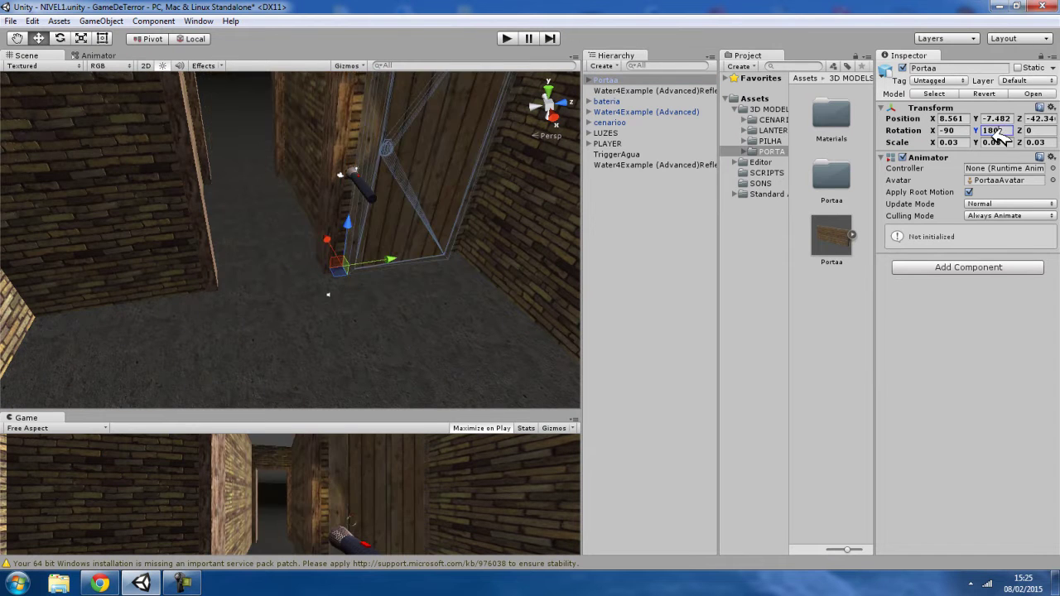
{"action": "mouse_move", "coordinate": [348, 271]}
{"action": "left_mouse_down"}
{"action": "mouse_move", "coordinate": [213, 277]}
{"action": "mouse_move", "coordinate": [229, 280]}
{"action": "left_mouse_up"}
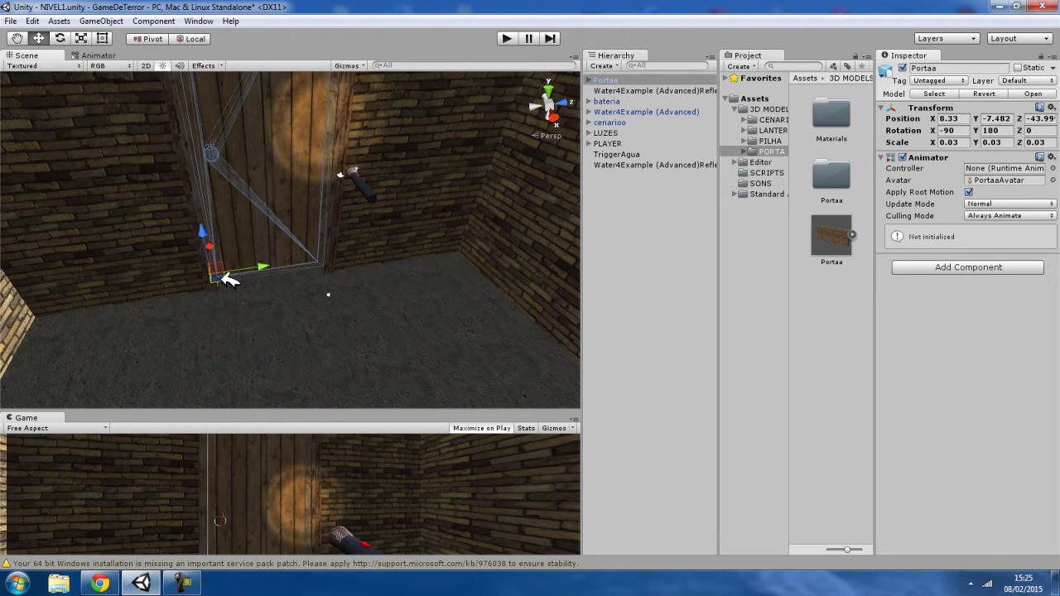
- Nudge the door to X 8.15, Y -7.739, Z -43.93 in the doorway and start Play mode
{"action": "mouse_move", "coordinate": [209, 234]}
{"action": "left_mouse_down"}
{"action": "mouse_move", "coordinate": [208, 252]}
{"action": "mouse_move", "coordinate": [372, 277]}
{"action": "mouse_move", "coordinate": [275, 272]}
{"action": "mouse_move", "coordinate": [259, 267]}
{"action": "mouse_move", "coordinate": [419, 262]}
{"action": "mouse_move", "coordinate": [400, 260]}
{"action": "mouse_move", "coordinate": [286, 152]}
{"action": "mouse_move", "coordinate": [254, 233]}
{"action": "mouse_move", "coordinate": [240, 341]}
{"action": "mouse_move", "coordinate": [149, 383]}
{"action": "mouse_move", "coordinate": [237, 374]}
{"action": "mouse_move", "coordinate": [268, 324]}
{"action": "mouse_move", "coordinate": [117, 285]}
{"action": "mouse_move", "coordinate": [204, 286]}
{"action": "mouse_move", "coordinate": [192, 173]}
{"action": "mouse_move", "coordinate": [339, 293]}
{"action": "mouse_move", "coordinate": [343, 216]}
{"action": "mouse_move", "coordinate": [303, 237]}
{"action": "mouse_move", "coordinate": [265, 298]}
{"action": "left_mouse_up"}
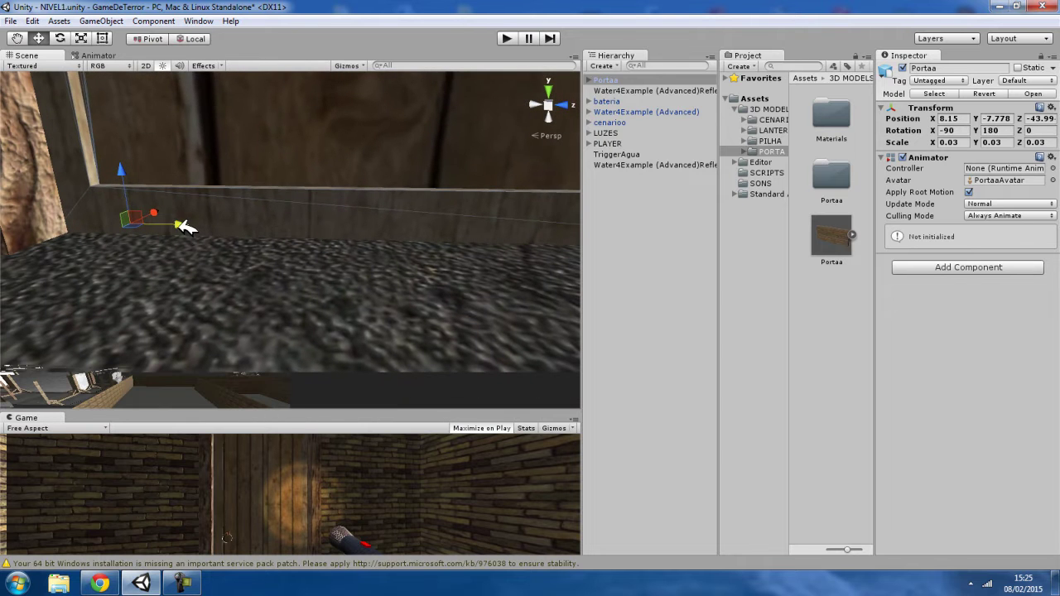
{"action": "left_click_drag", "start_coordinate": [189, 227], "coordinate": [215, 233]}
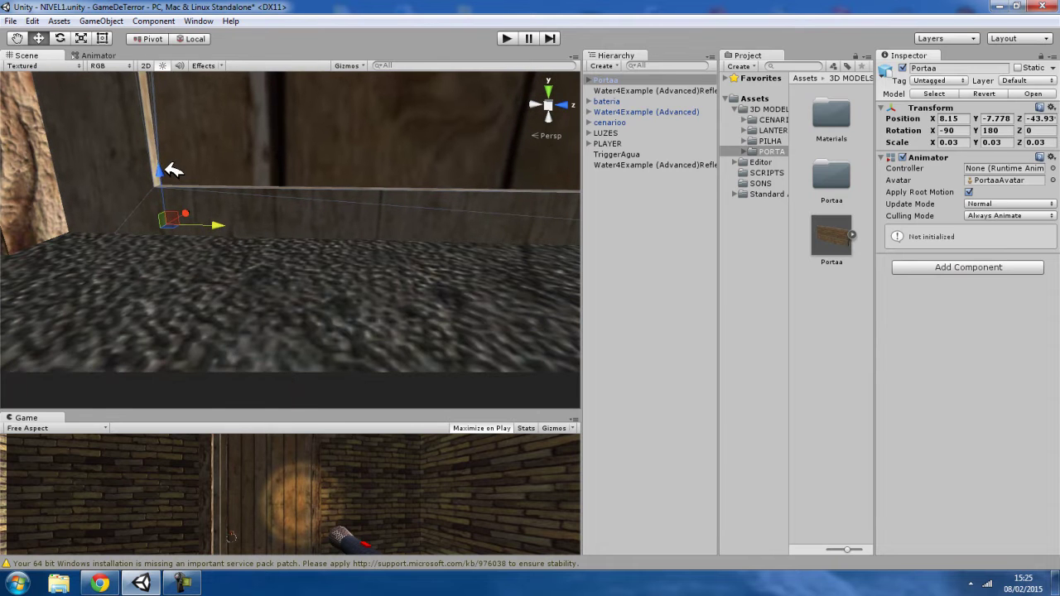
{"action": "left_click_drag", "start_coordinate": [159, 175], "coordinate": [170, 166]}
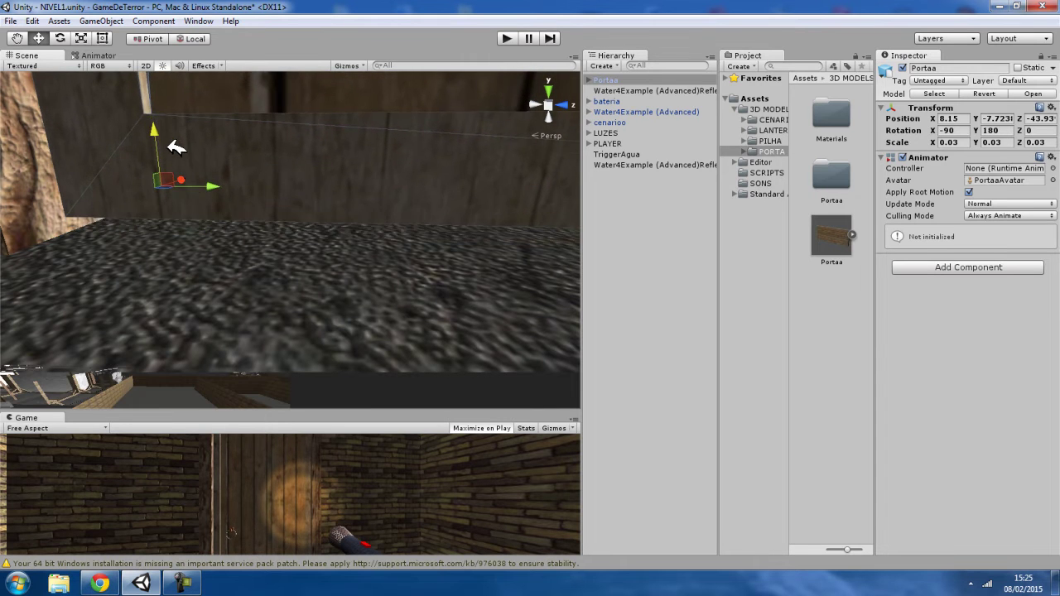
{"action": "scroll", "coordinate": [246, 277], "scroll_direction": "down", "scroll_amount": 10}
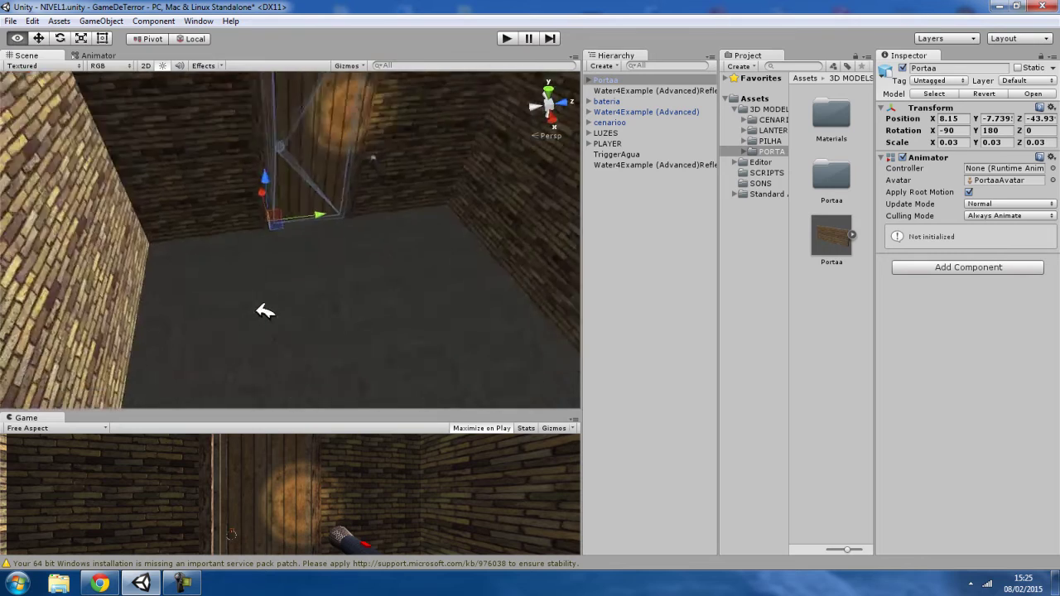
{"action": "left_click", "coordinate": [503, 38]}
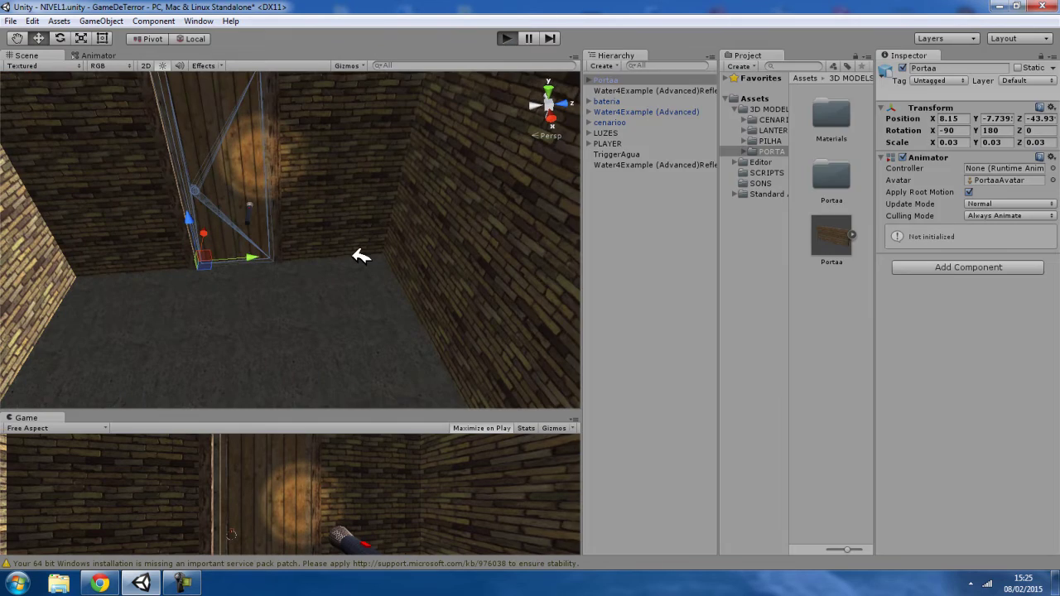
- Turn on the flashlight, walk up to and through the door, then stop Play mode
{"action": "key", "text": "f"}
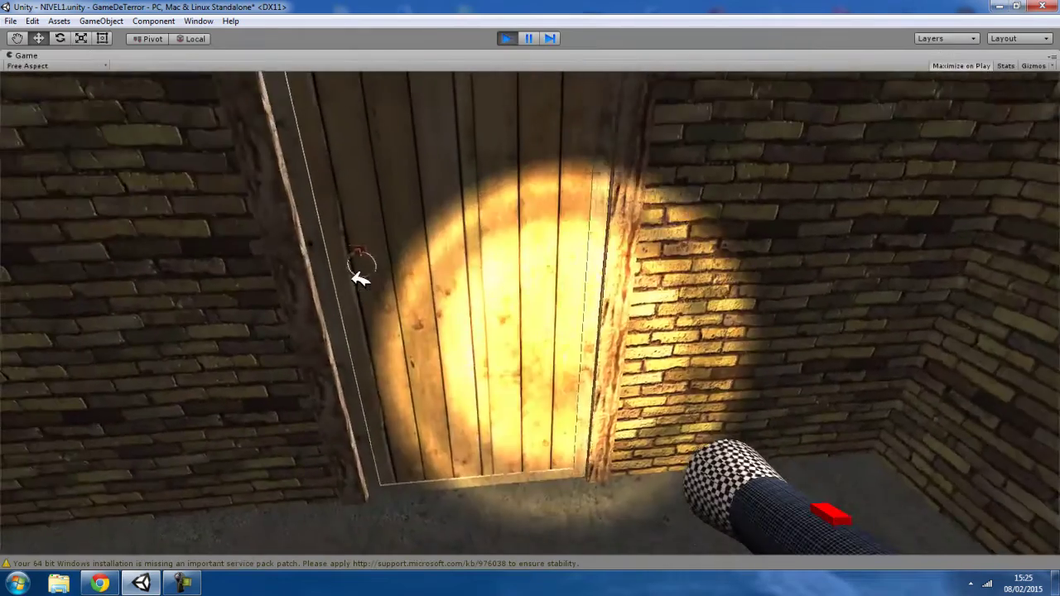
{"action": "key", "text": "s"}
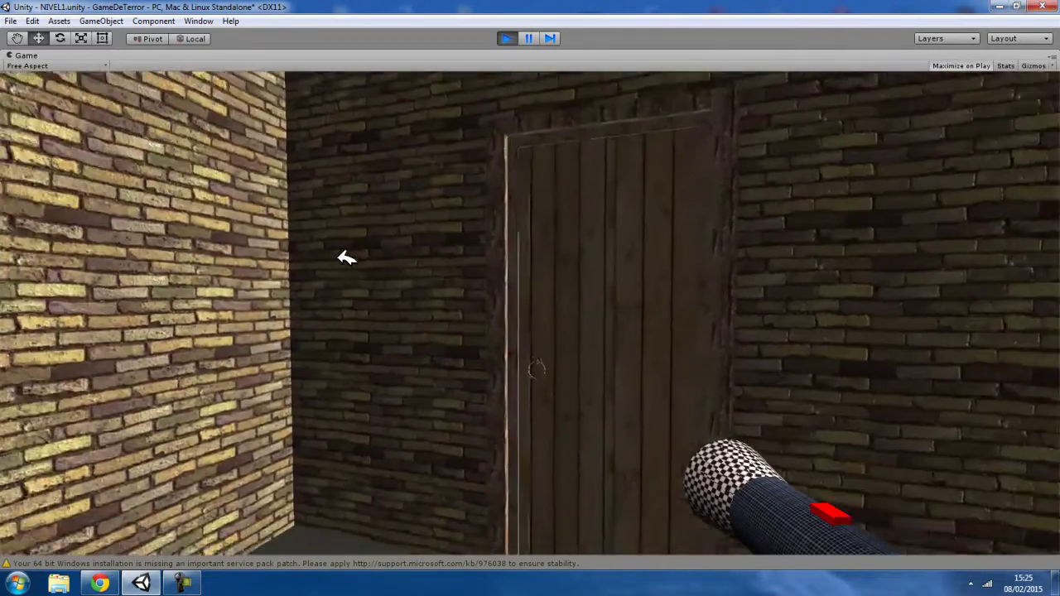
{"action": "key", "text": "w"}
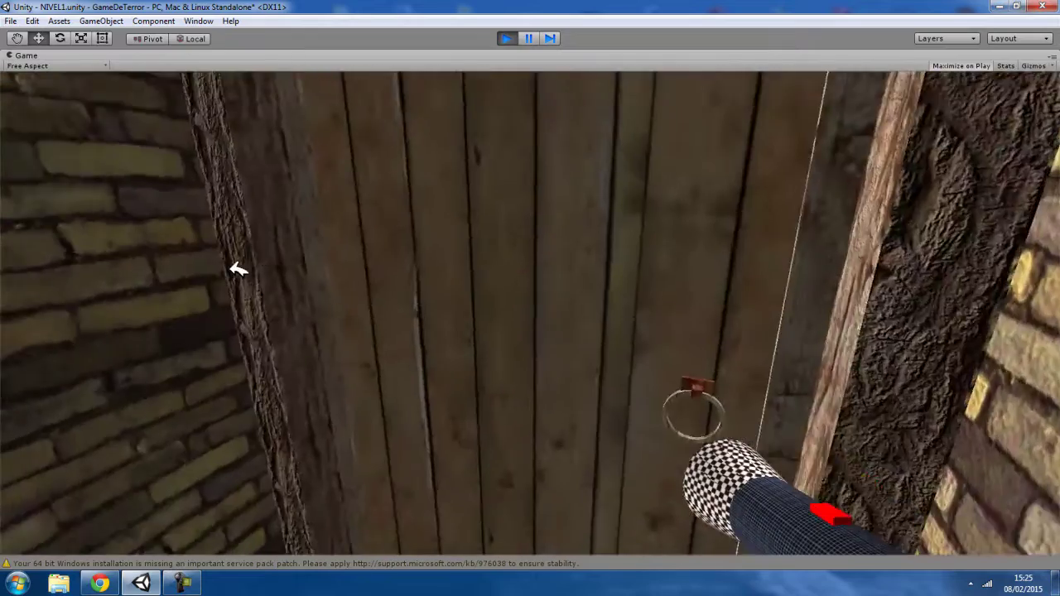
{"action": "key", "text": "w"}
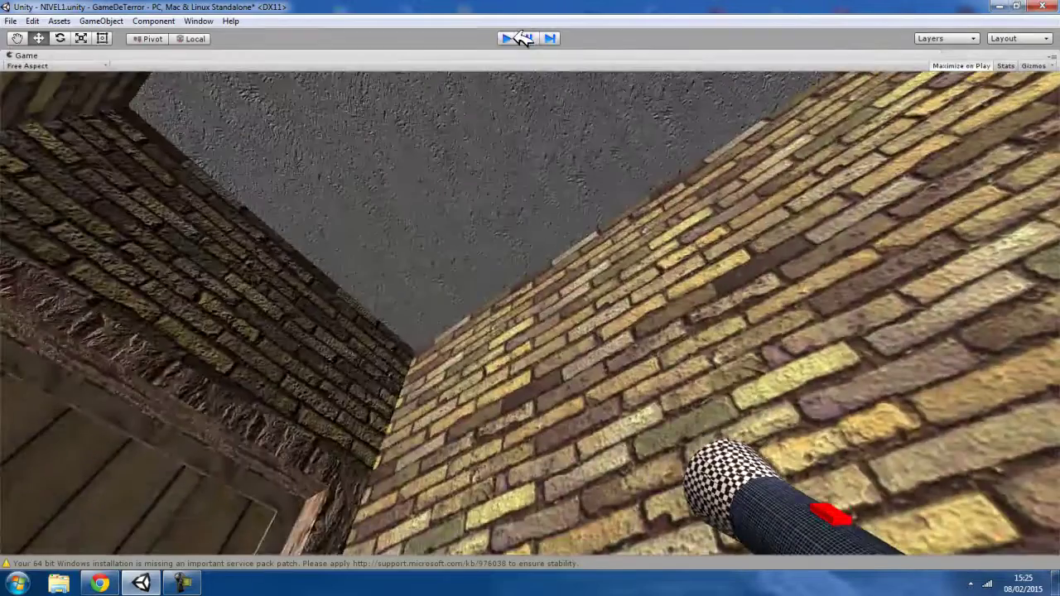
{"action": "left_click", "coordinate": [506, 38]}
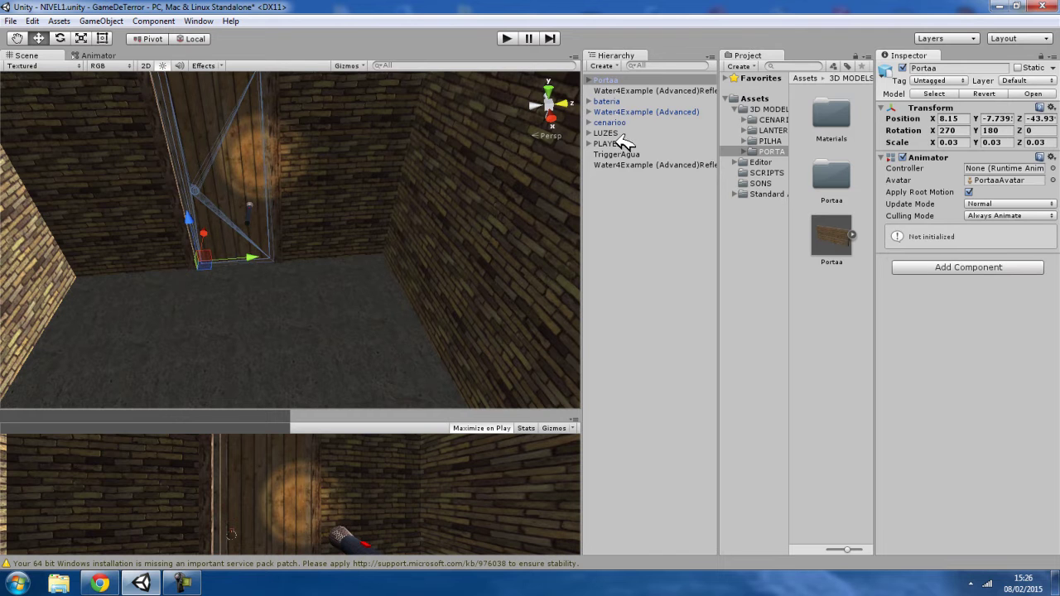
- Create an empty GameObject and make it a child of Portaa
{"action": "left_click", "coordinate": [627, 83]}
{"action": "mouse_move", "coordinate": [213, 252]}
{"action": "left_mouse_down"}
{"action": "mouse_move", "coordinate": [203, 307]}
{"action": "mouse_move", "coordinate": [381, 297]}
{"action": "mouse_move", "coordinate": [217, 116]}
{"action": "left_mouse_up"}
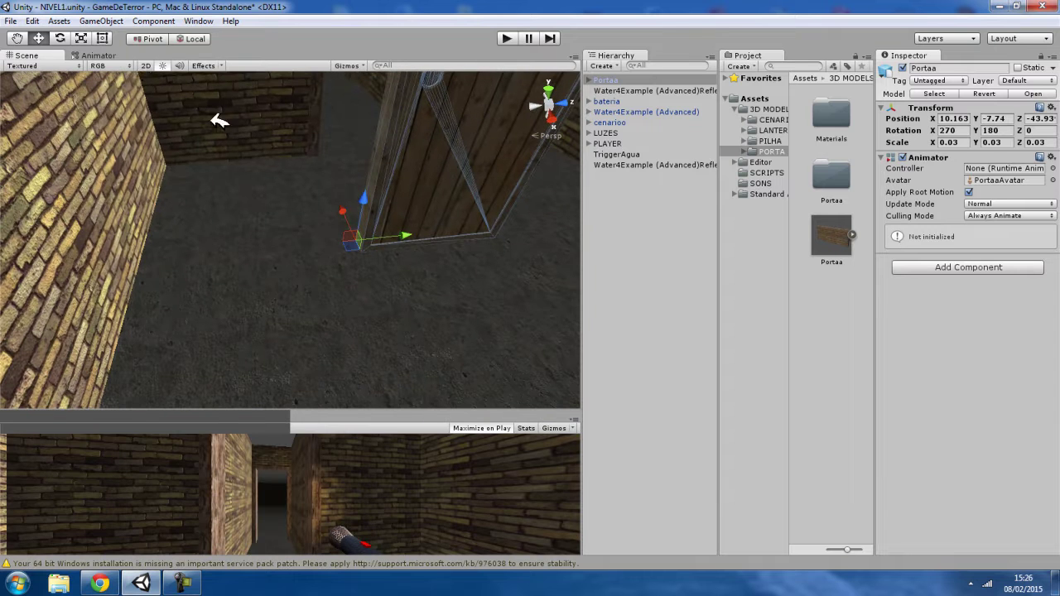
{"action": "left_click", "coordinate": [99, 21]}
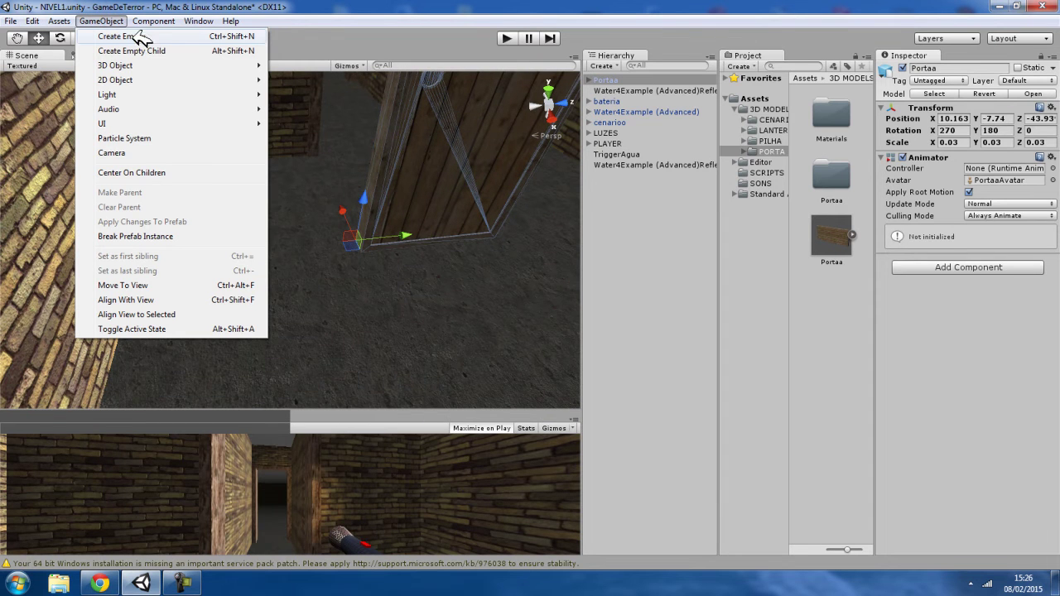
{"action": "left_click", "coordinate": [122, 36]}
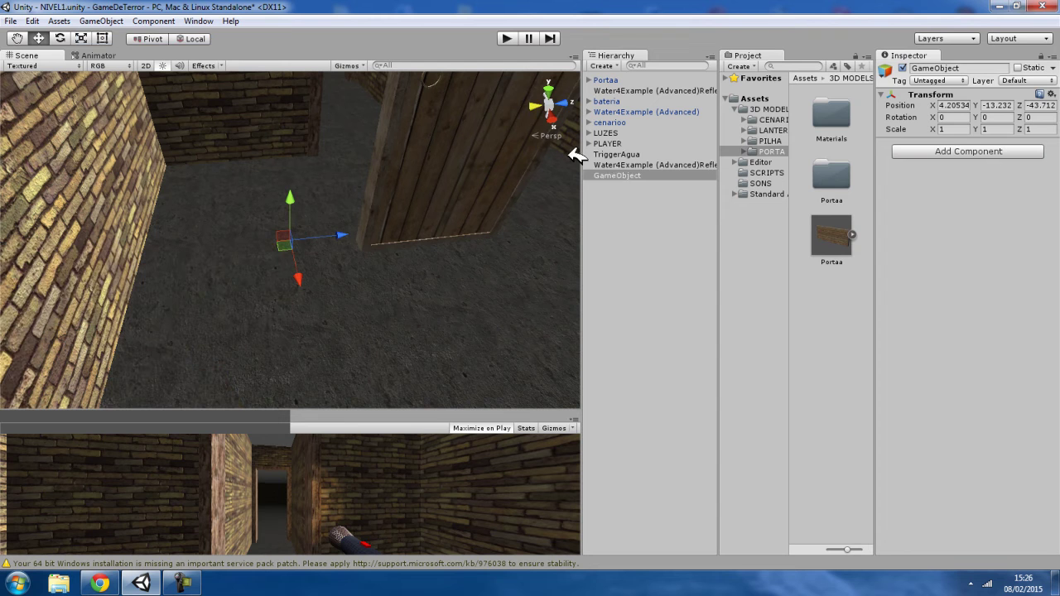
{"action": "left_click_drag", "start_coordinate": [613, 178], "coordinate": [604, 79]}
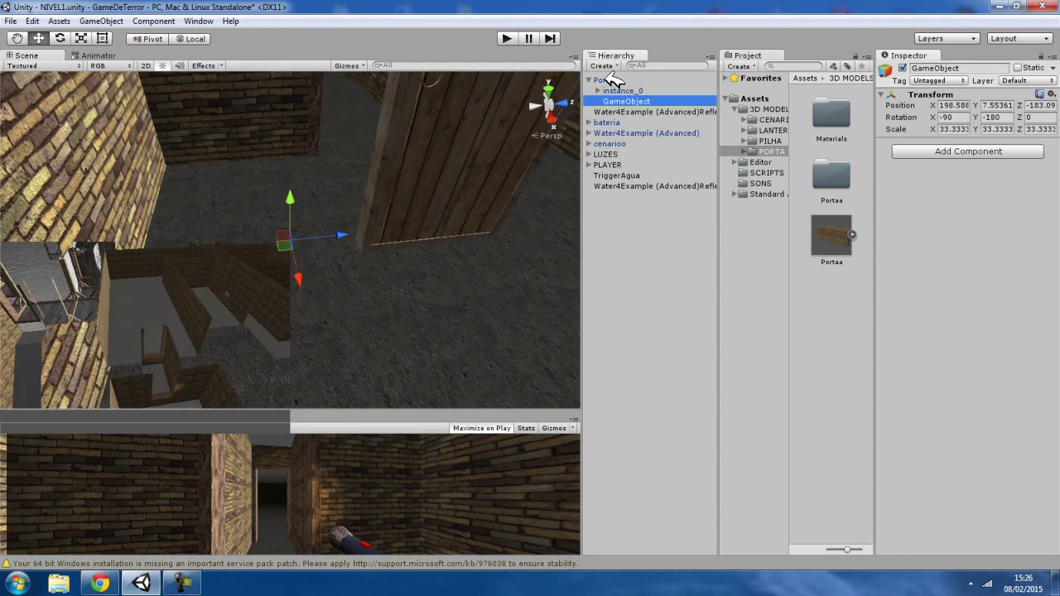
- Set the child GameObject's position to 0, 0, 0
{"action": "left_click", "coordinate": [954, 106]}
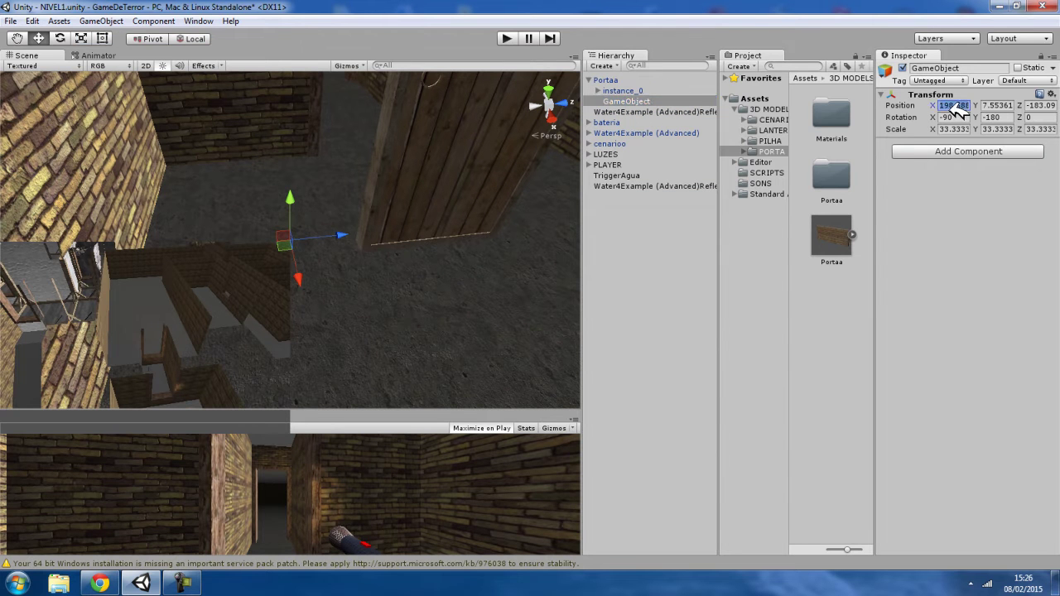
{"action": "type", "text": "0"}
{"action": "key", "text": "Tab"}
{"action": "type", "text": "0"}
{"action": "key", "text": "Tab"}
{"action": "type", "text": "0"}
{"action": "left_click", "coordinate": [650, 100]}
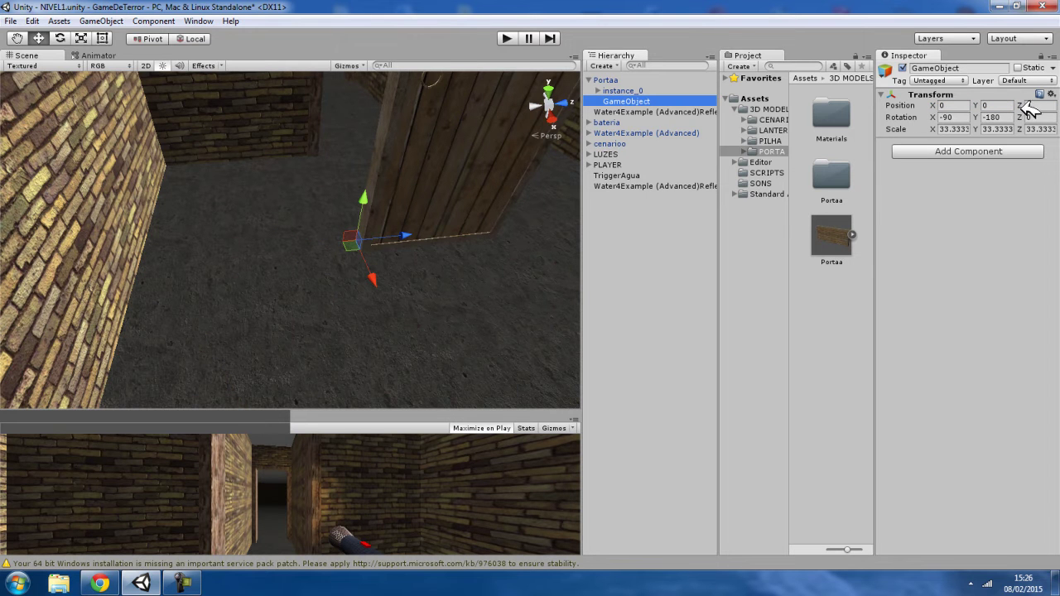
{"action": "right_click_drag", "start_coordinate": [359, 277], "coordinate": [620, 273]}
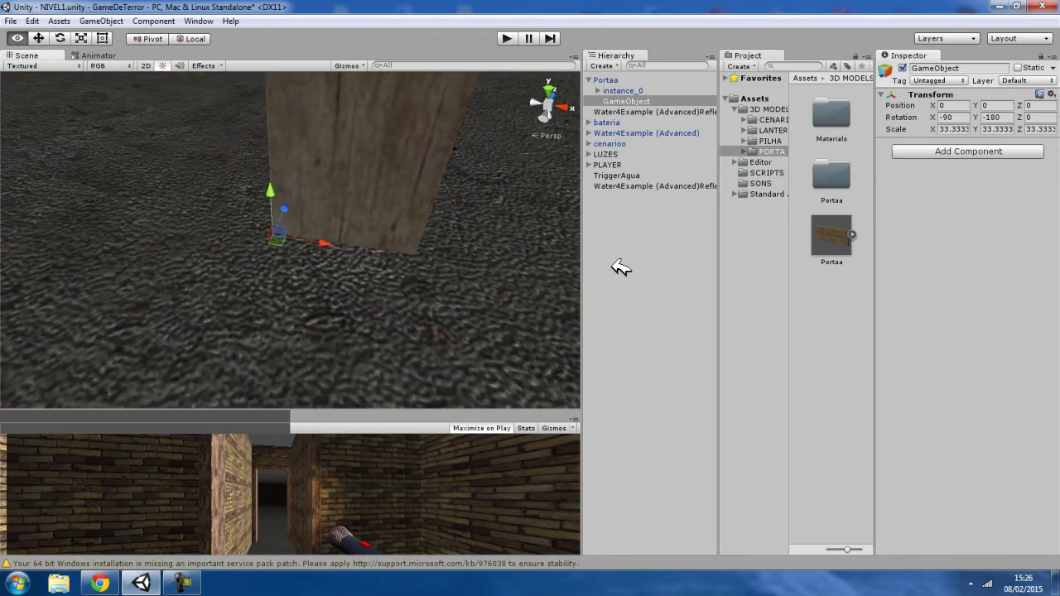
- Slide the empty GameObject along X to the door edge and settle it at Z 50.3
{"action": "left_click", "coordinate": [654, 98]}
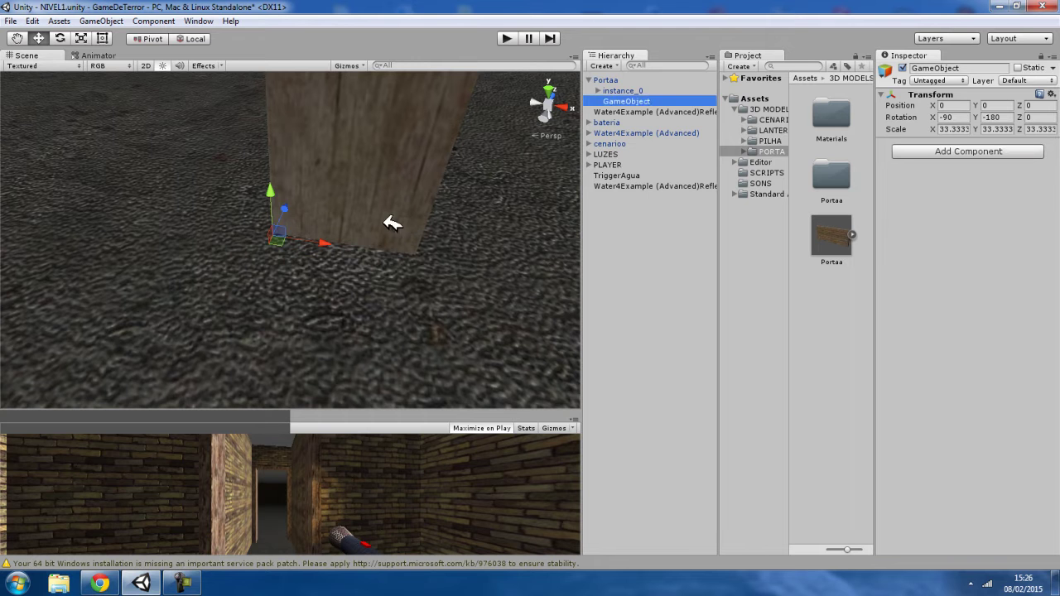
{"action": "left_click_drag", "start_coordinate": [329, 246], "coordinate": [376, 242]}
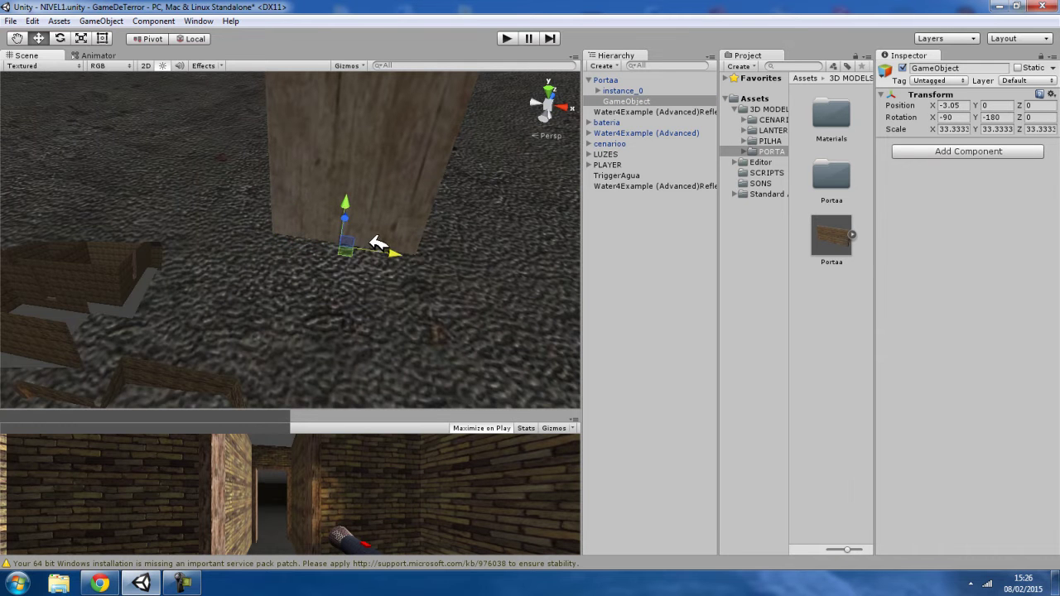
{"action": "right_click_drag", "start_coordinate": [377, 242], "coordinate": [126, 165]}
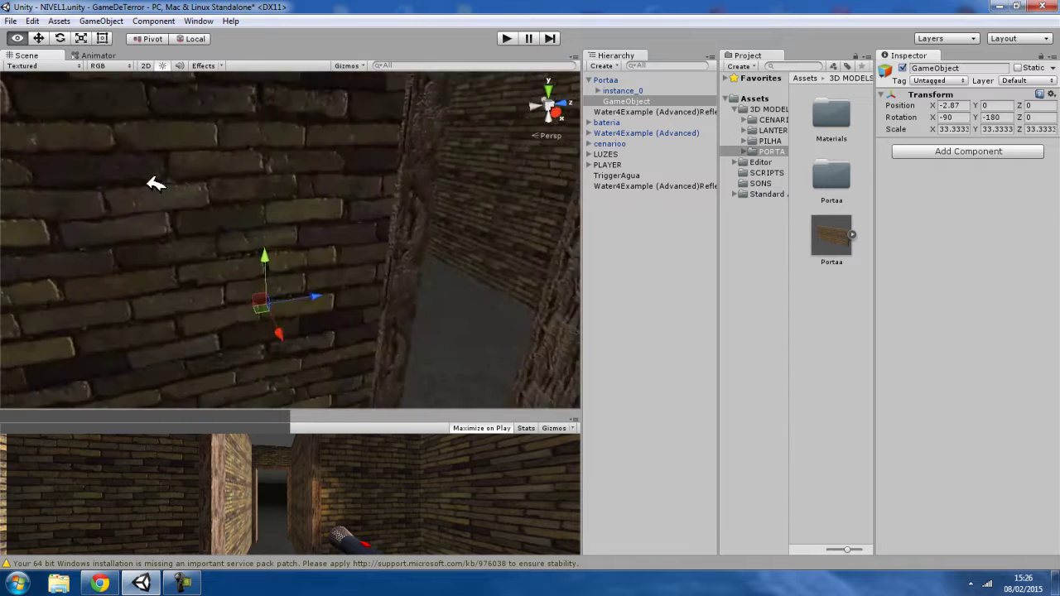
{"action": "scroll", "coordinate": [369, 269], "scroll_direction": "down", "scroll_amount": 5}
{"action": "left_click_drag", "start_coordinate": [284, 300], "coordinate": [289, 158]}
{"action": "mouse_move", "coordinate": [289, 159]}
{"action": "right_mouse_down"}
{"action": "mouse_move", "coordinate": [348, 171]}
{"action": "mouse_move", "coordinate": [303, 172]}
{"action": "right_mouse_up"}
{"action": "left_click_drag", "start_coordinate": [303, 172], "coordinate": [313, 222]}
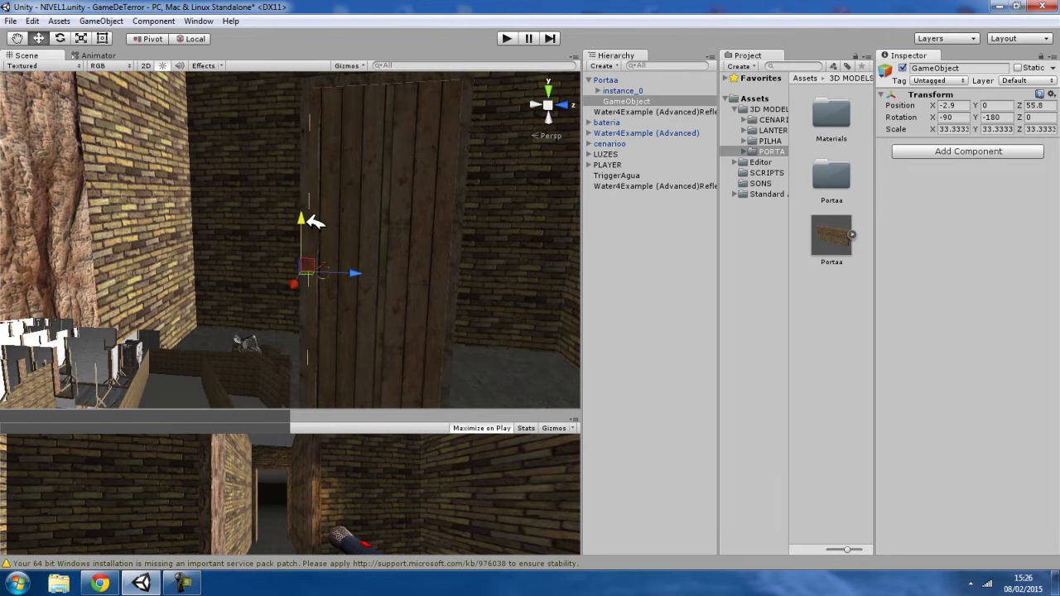
- Raise the GameObject to Position Y 52, checking it from several angles around the door
{"action": "right_click_drag", "start_coordinate": [386, 267], "coordinate": [403, 298]}
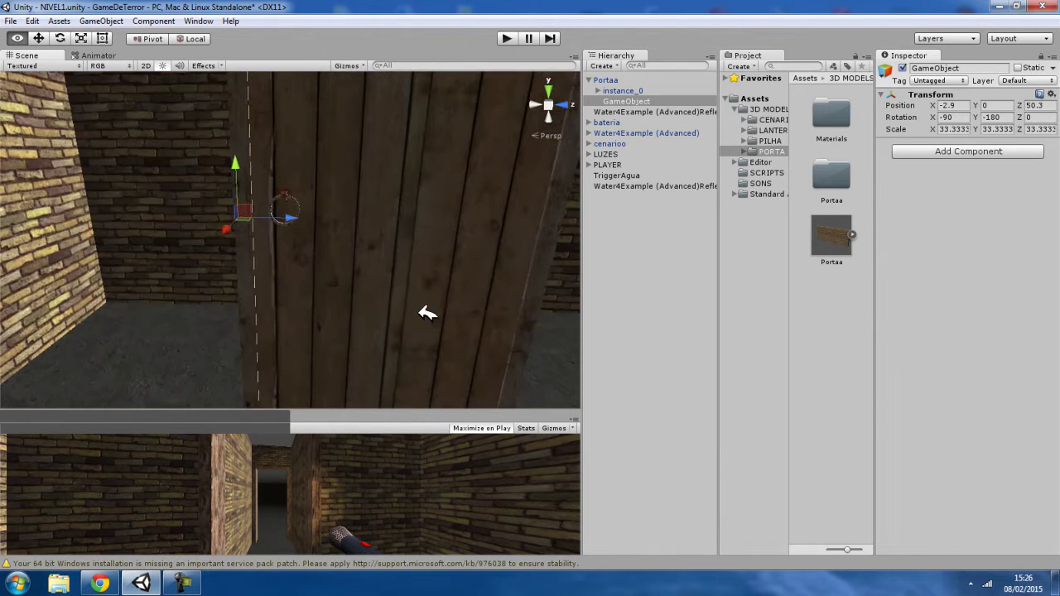
{"action": "mouse_move", "coordinate": [403, 298]}
{"action": "right_mouse_down"}
{"action": "mouse_move", "coordinate": [327, 259]}
{"action": "mouse_move", "coordinate": [430, 324]}
{"action": "right_mouse_up"}
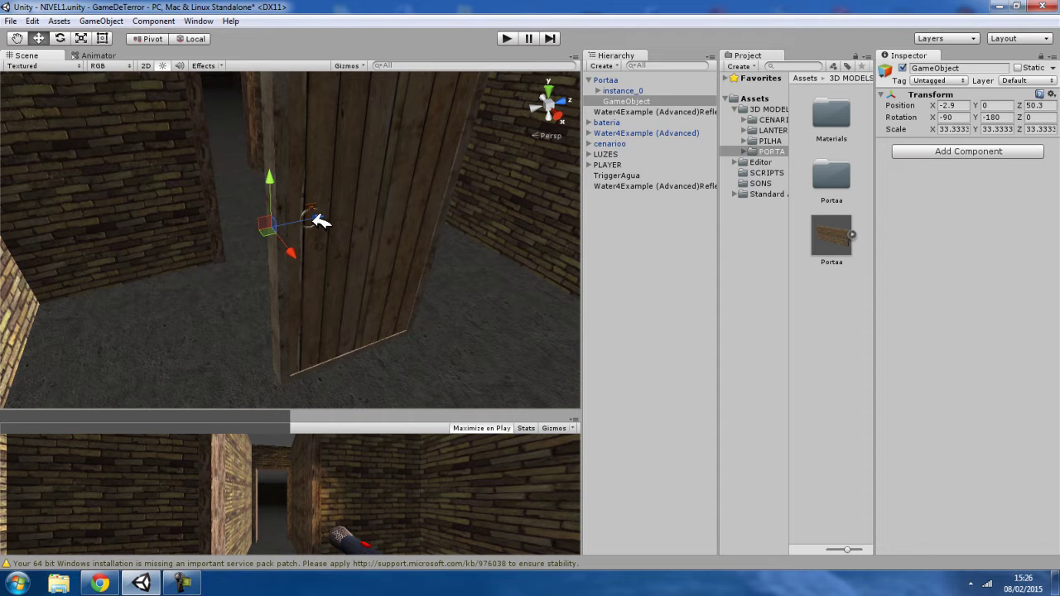
{"action": "right_click_drag", "start_coordinate": [373, 236], "coordinate": [281, 211]}
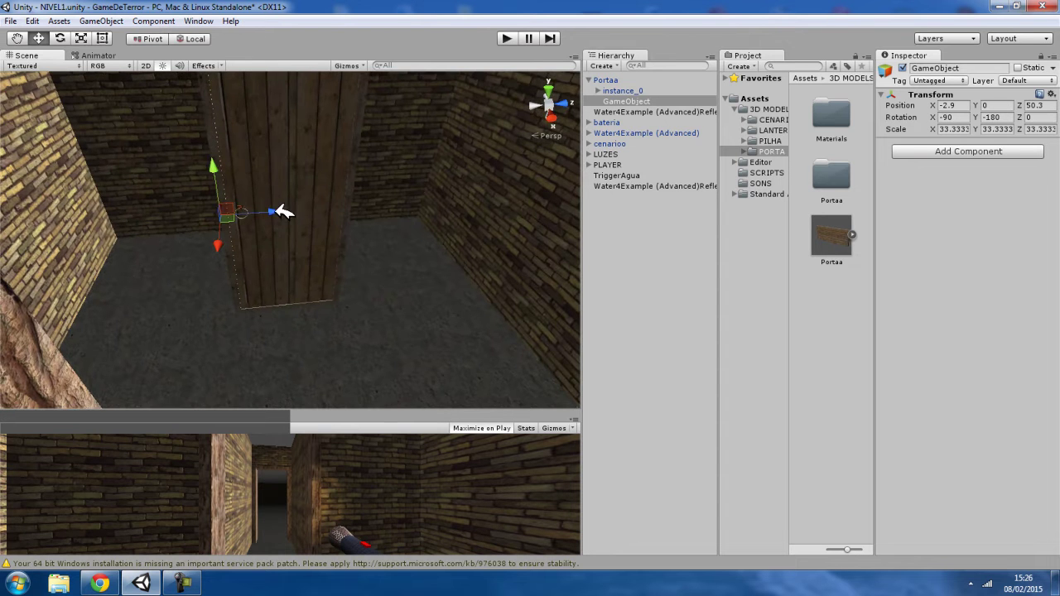
{"action": "right_click_drag", "start_coordinate": [360, 223], "coordinate": [207, 137]}
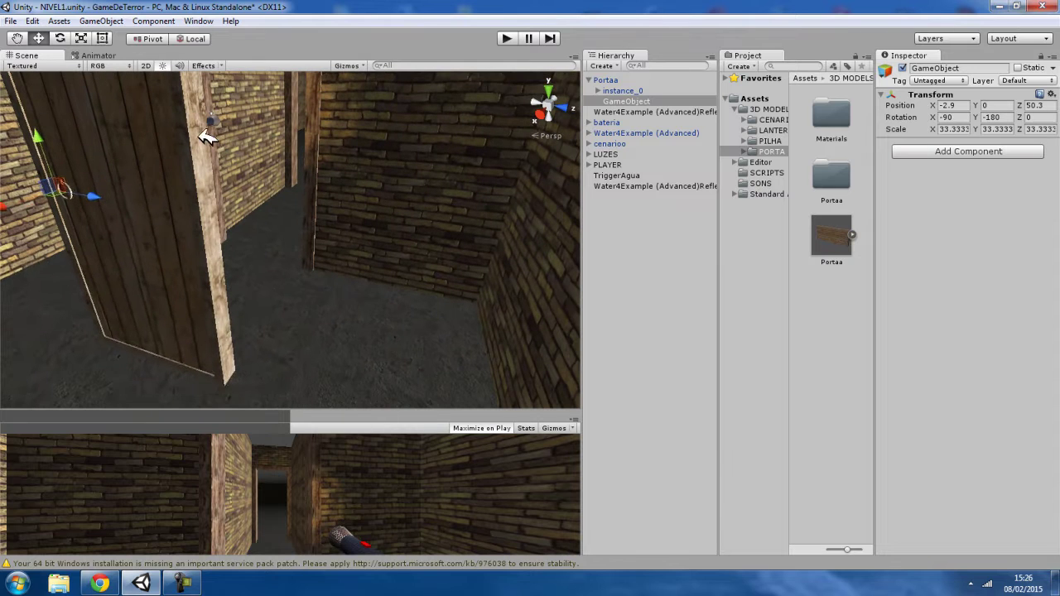
{"action": "left_click_drag", "start_coordinate": [97, 195], "coordinate": [212, 236]}
{"action": "mouse_move", "coordinate": [213, 236]}
{"action": "right_mouse_down"}
{"action": "mouse_move", "coordinate": [356, 274]}
{"action": "mouse_move", "coordinate": [327, 284]}
{"action": "right_mouse_up"}
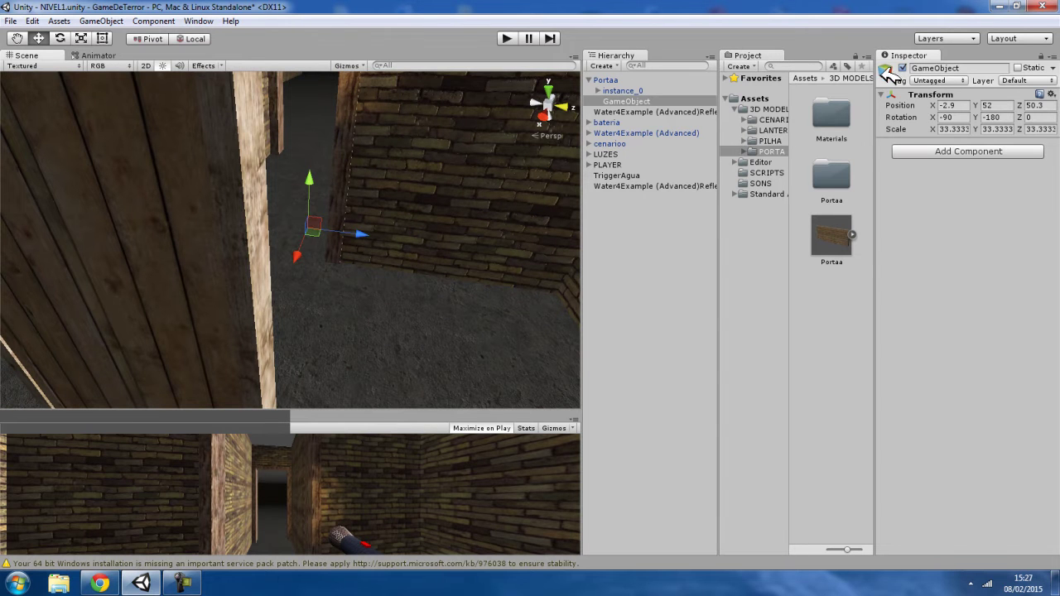
- Give the empty GameObject a green diamond icon and look along the corridor
{"action": "left_click", "coordinate": [887, 71]}
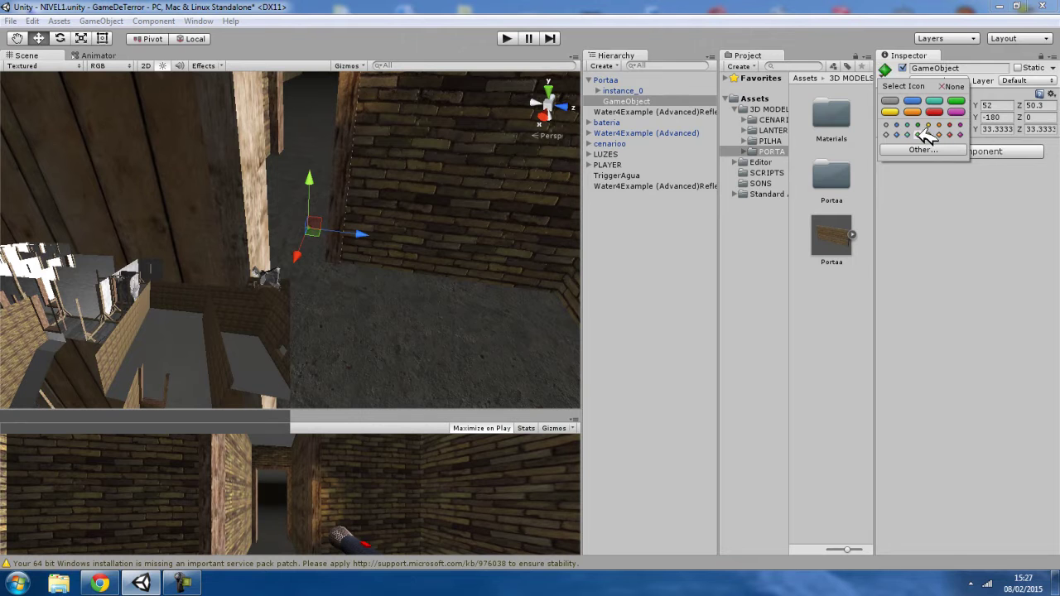
{"action": "left_click", "coordinate": [441, 249]}
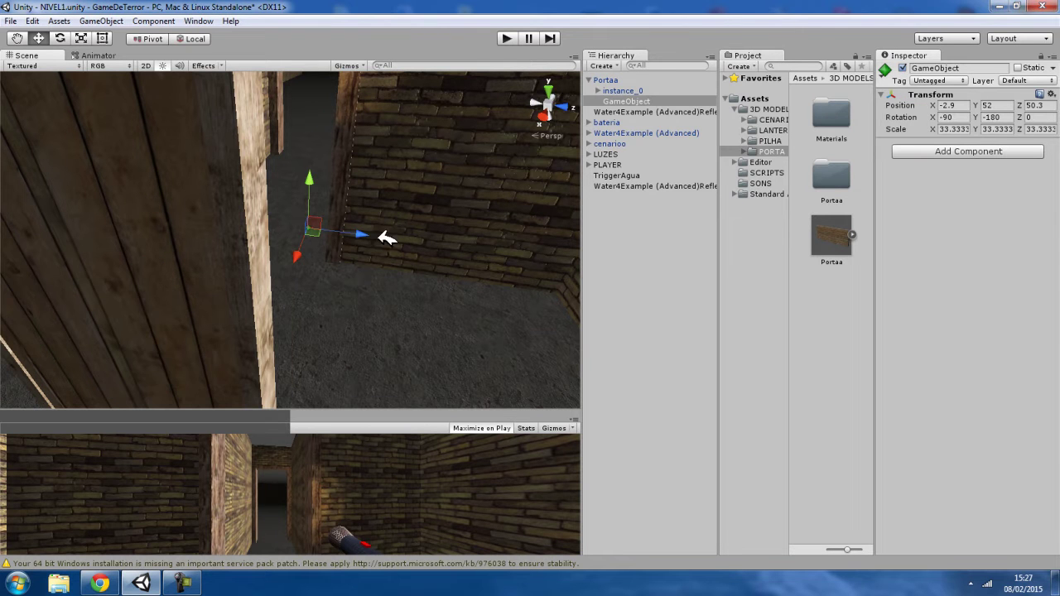
{"action": "right_click", "coordinate": [613, 217]}
{"action": "mouse_move", "coordinate": [571, 128]}
{"action": "right_mouse_down"}
{"action": "mouse_move", "coordinate": [419, 245]}
{"action": "mouse_move", "coordinate": [335, 240]}
{"action": "right_mouse_up"}
{"action": "right_click_drag", "start_coordinate": [337, 221], "coordinate": [335, 78]}
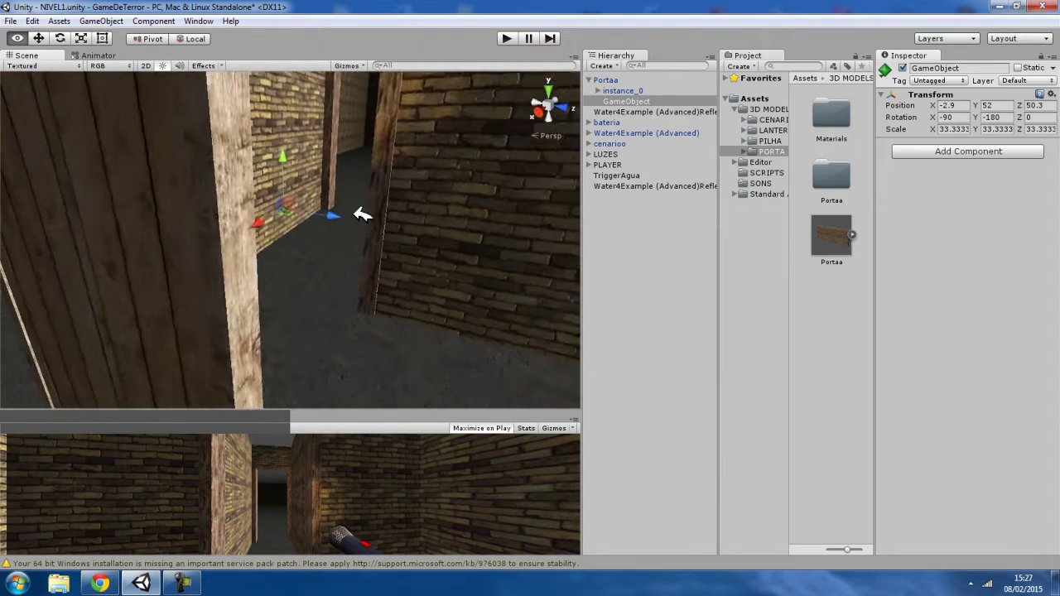
- Enlarge the scene gizmos to inspect the corridor, then shrink them back down
{"action": "left_click", "coordinate": [351, 64]}
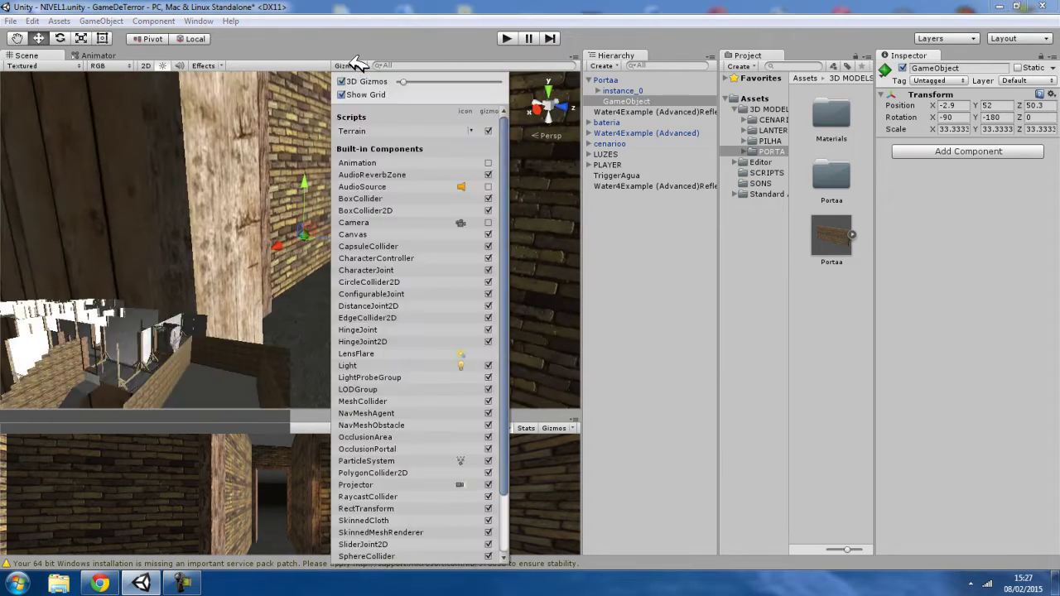
{"action": "left_click_drag", "start_coordinate": [411, 80], "coordinate": [442, 100]}
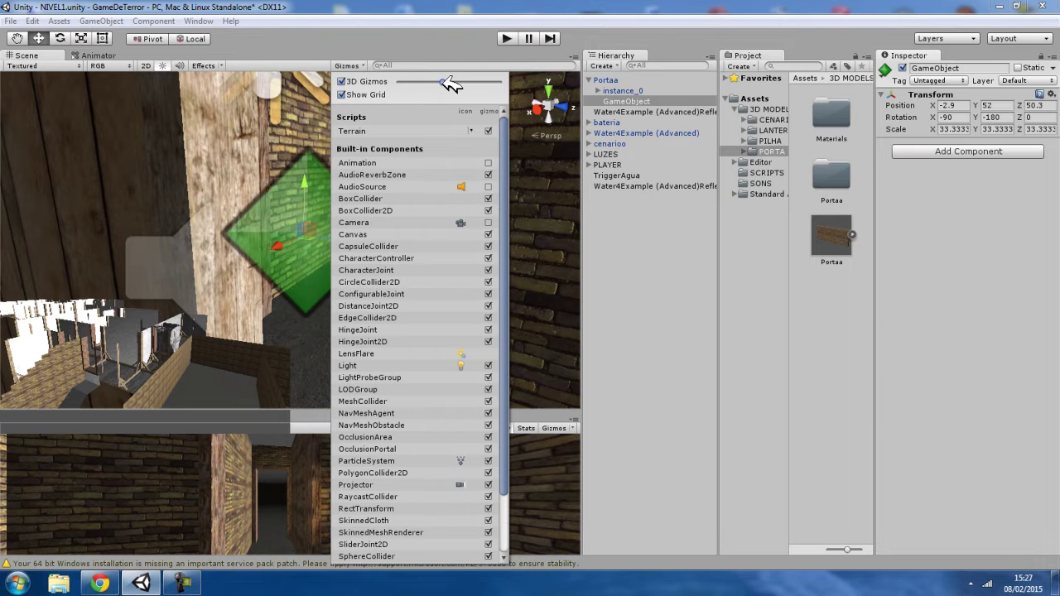
{"action": "right_click", "coordinate": [627, 263]}
{"action": "mouse_move", "coordinate": [394, 241]}
{"action": "right_mouse_down"}
{"action": "mouse_move", "coordinate": [289, 211]}
{"action": "mouse_move", "coordinate": [439, 340]}
{"action": "right_mouse_up"}
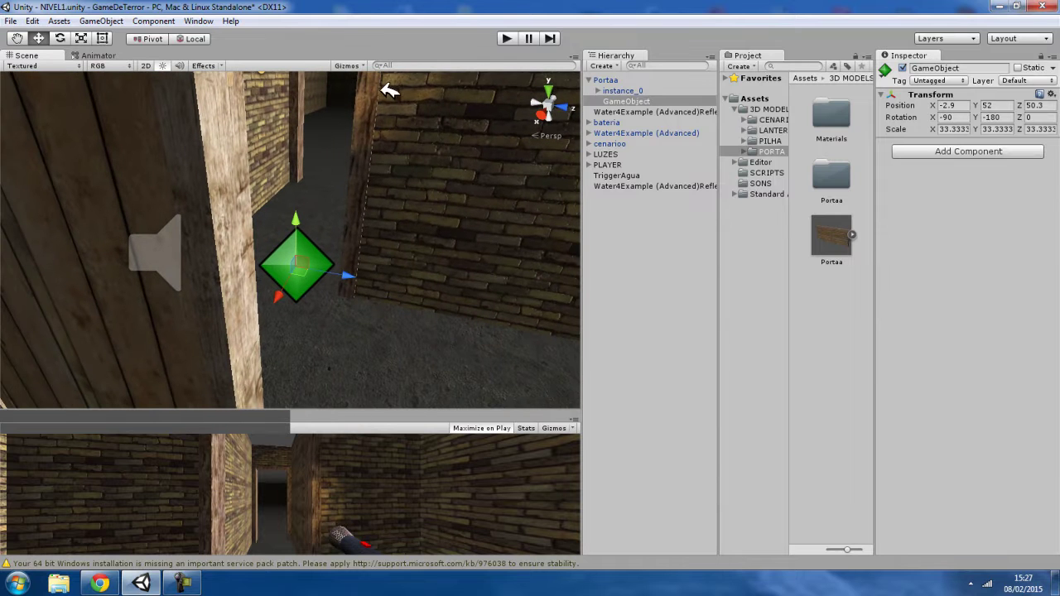
{"action": "left_click", "coordinate": [362, 65]}
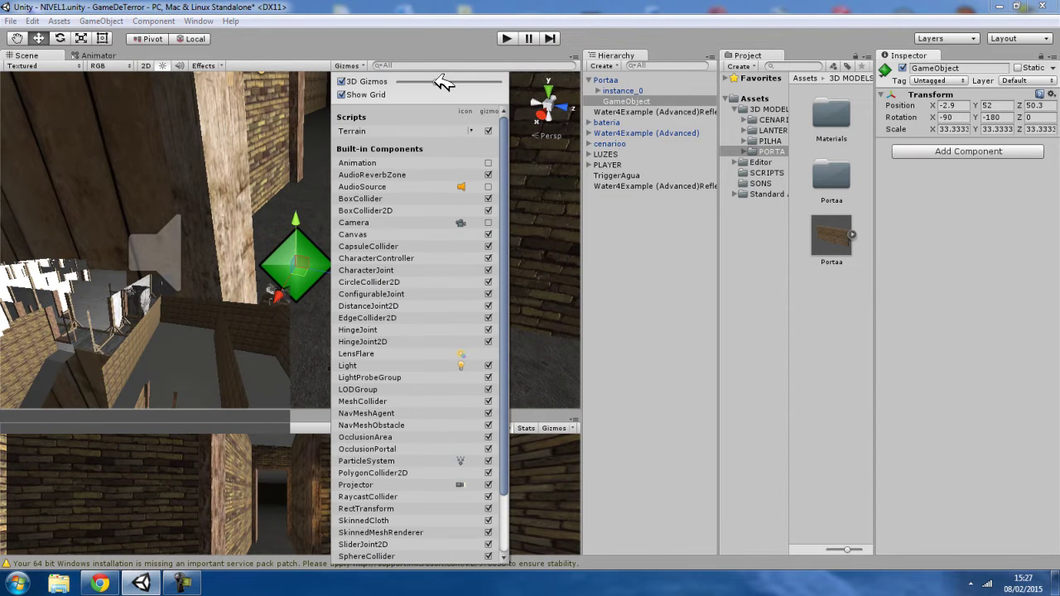
{"action": "left_click_drag", "start_coordinate": [439, 81], "coordinate": [418, 88]}
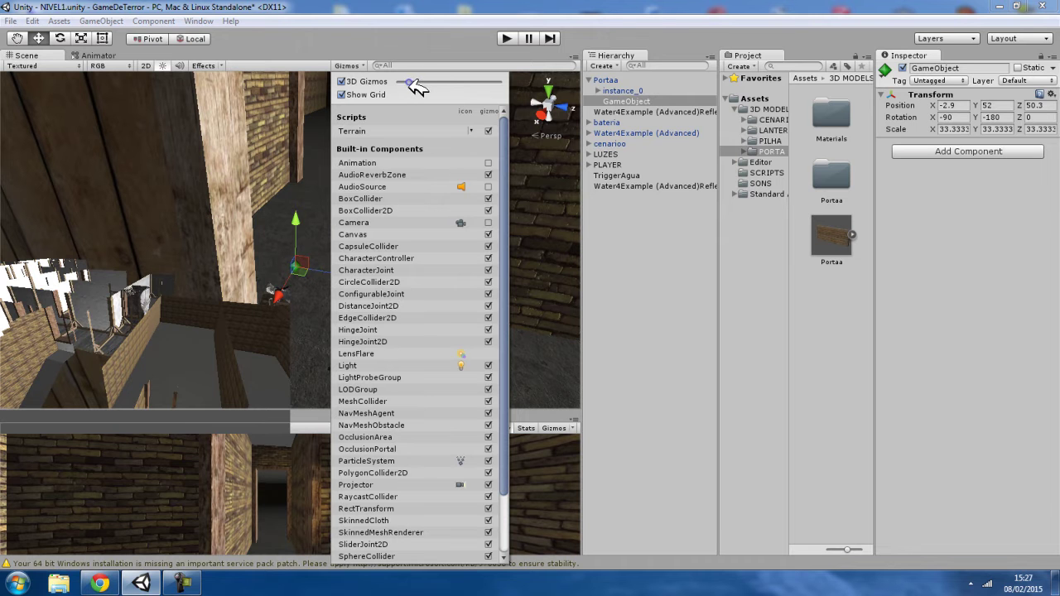
{"action": "left_click", "coordinate": [568, 231]}
- Lower the GameObject along Y to 47.34 at the door's hinge edge
{"action": "right_click_drag", "start_coordinate": [317, 307], "coordinate": [349, 251]}
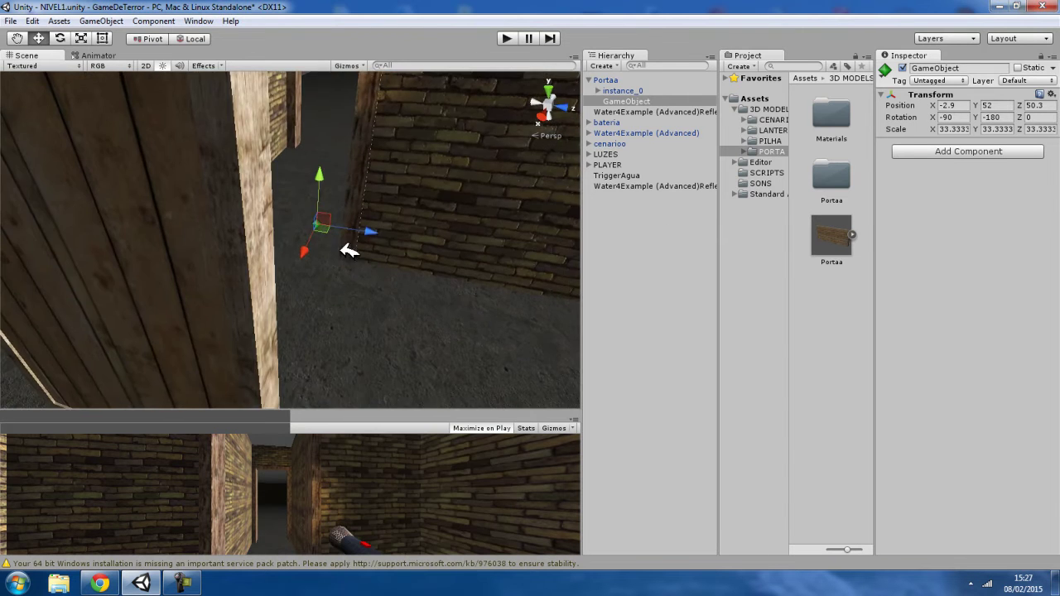
{"action": "left_click_drag", "start_coordinate": [377, 231], "coordinate": [332, 234]}
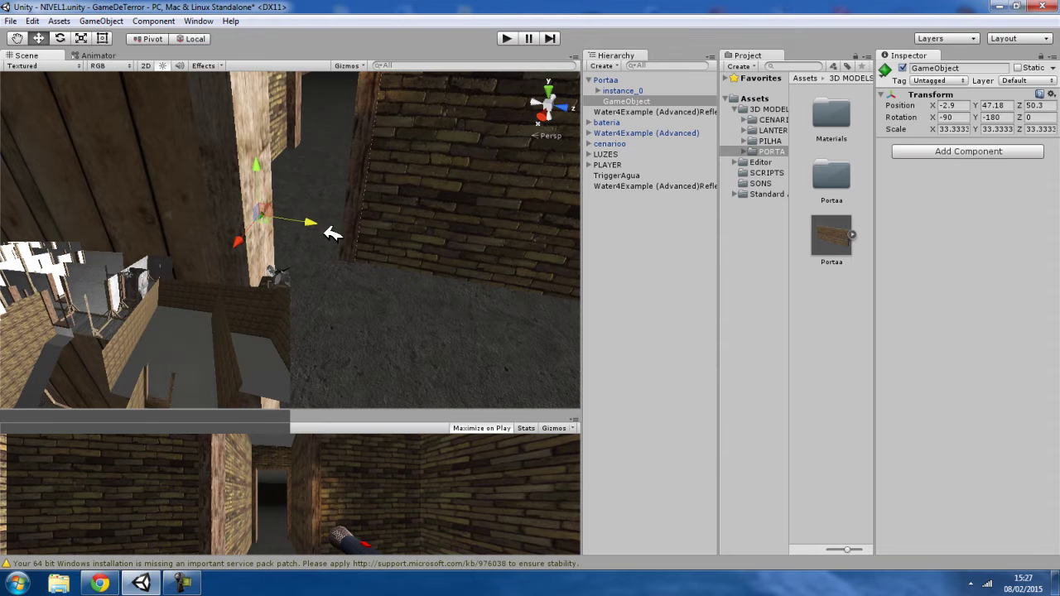
{"action": "right_click_drag", "start_coordinate": [332, 234], "coordinate": [197, 230]}
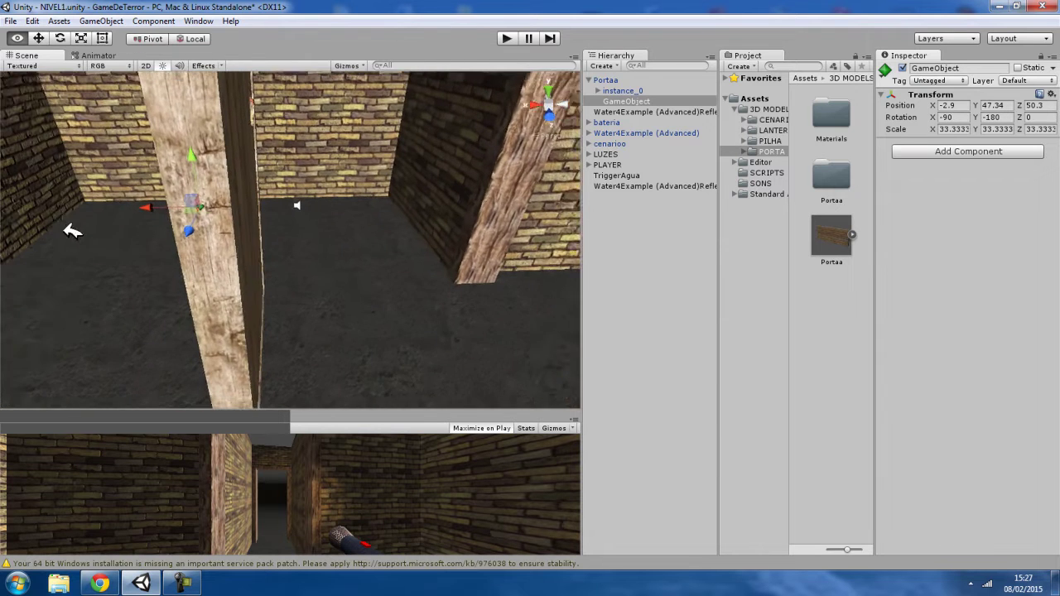
{"action": "mouse_move", "coordinate": [197, 230]}
{"action": "left_mouse_down", "text": "alt"}
{"action": "mouse_move", "coordinate": [482, 260]}
{"action": "mouse_move", "coordinate": [480, 284]}
{"action": "mouse_move", "coordinate": [421, 289]}
{"action": "mouse_move", "coordinate": [469, 289]}
{"action": "mouse_move", "coordinate": [362, 310]}
{"action": "left_mouse_up", "text": "alt"}
{"action": "scroll", "coordinate": [364, 306], "scroll_direction": "down", "scroll_amount": 3}
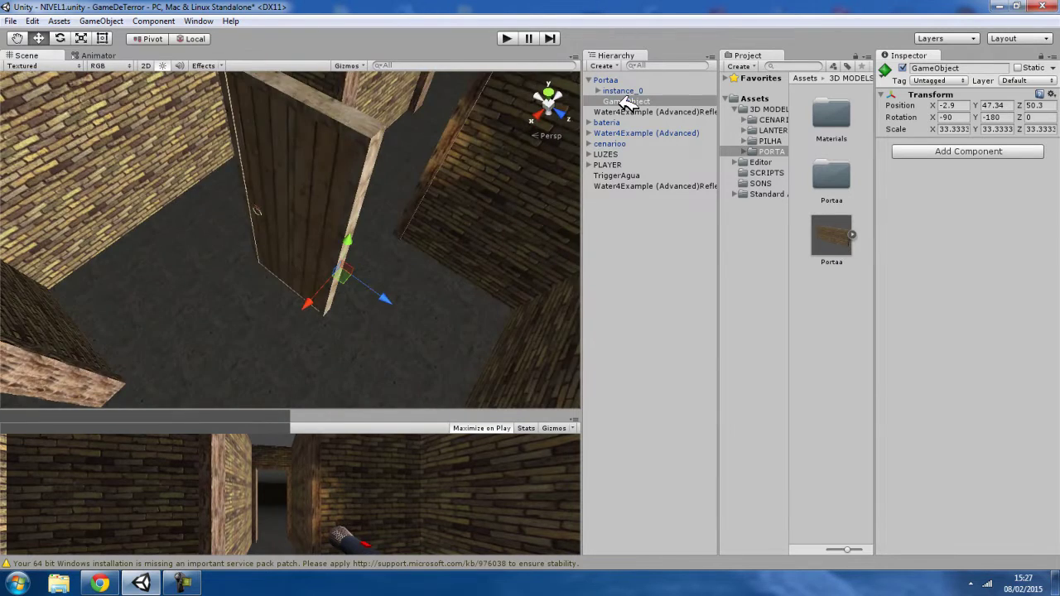
- Move the empty GameObject to the Hierarchy root and rename it PORTA
{"action": "left_click_drag", "start_coordinate": [626, 102], "coordinate": [627, 201]}
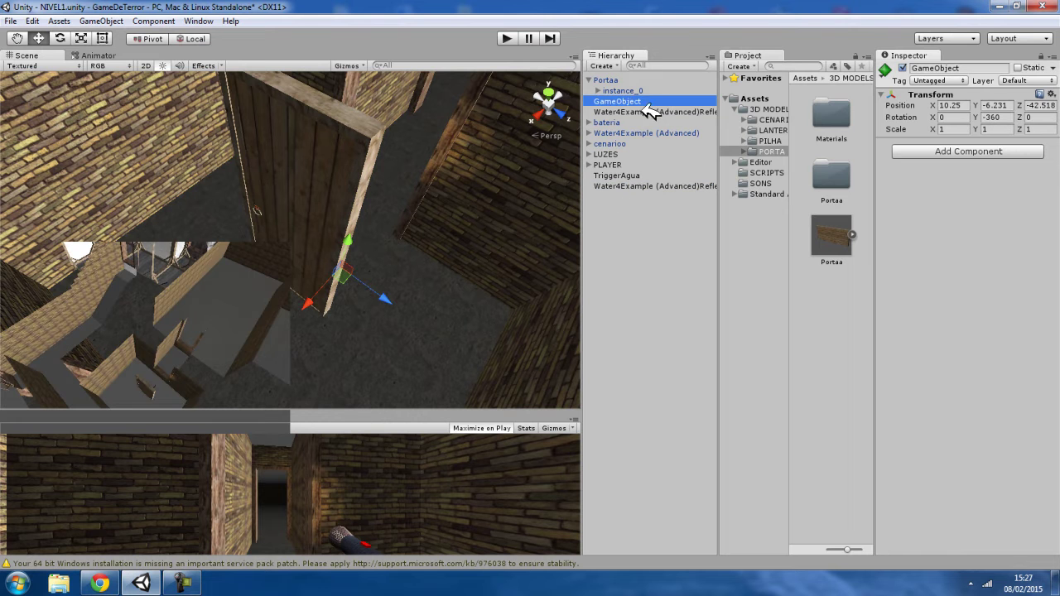
{"action": "left_click", "coordinate": [622, 100]}
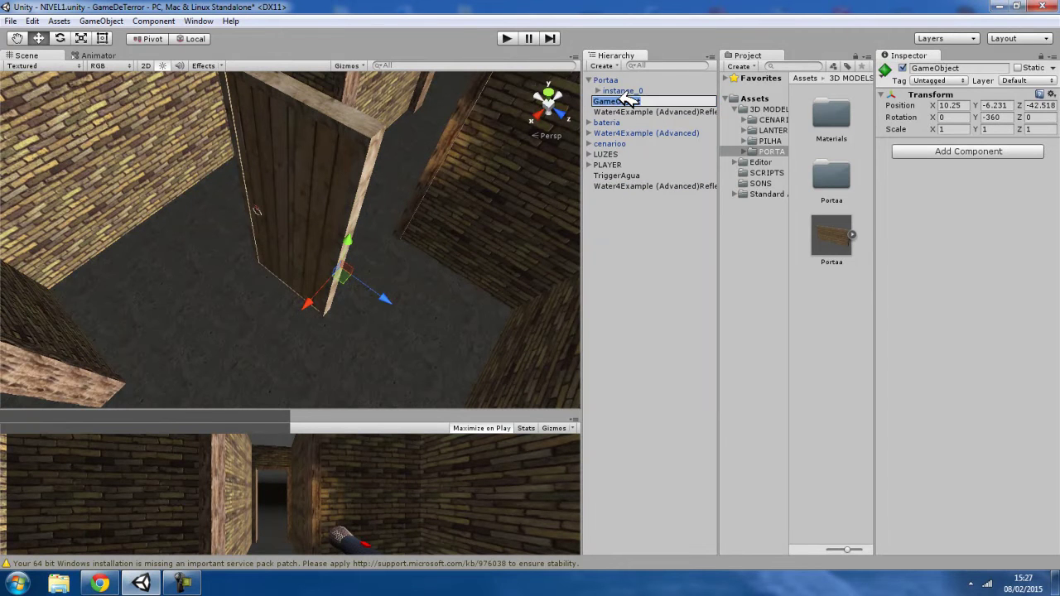
{"action": "type", "text": "PORTA"}
{"action": "key", "text": "Return"}
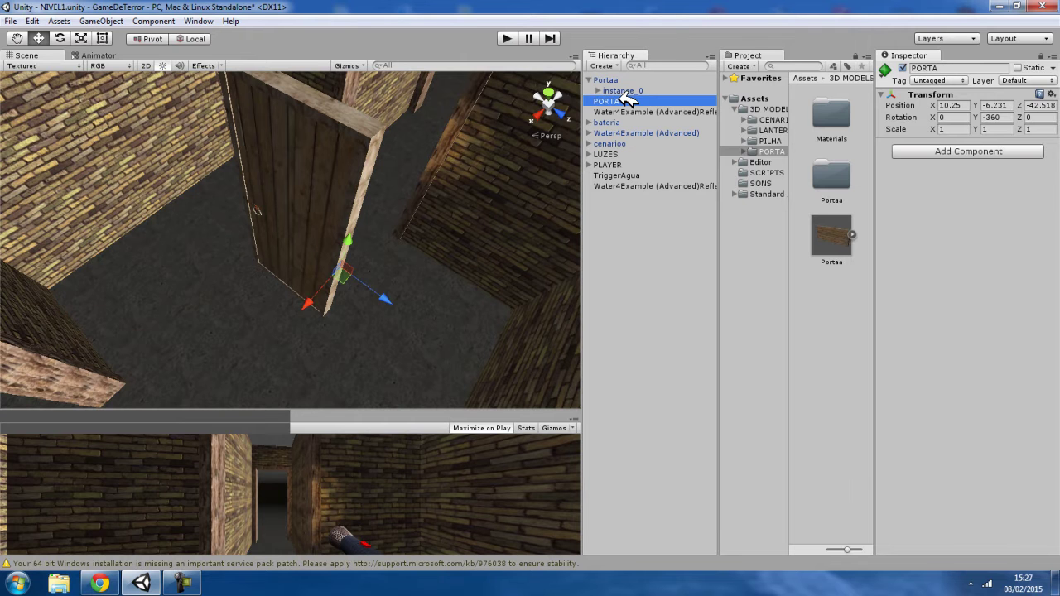
- Parent the Portaa door model under PORTA so PORTA acts as the hinge pivot
{"action": "left_click", "coordinate": [589, 80]}
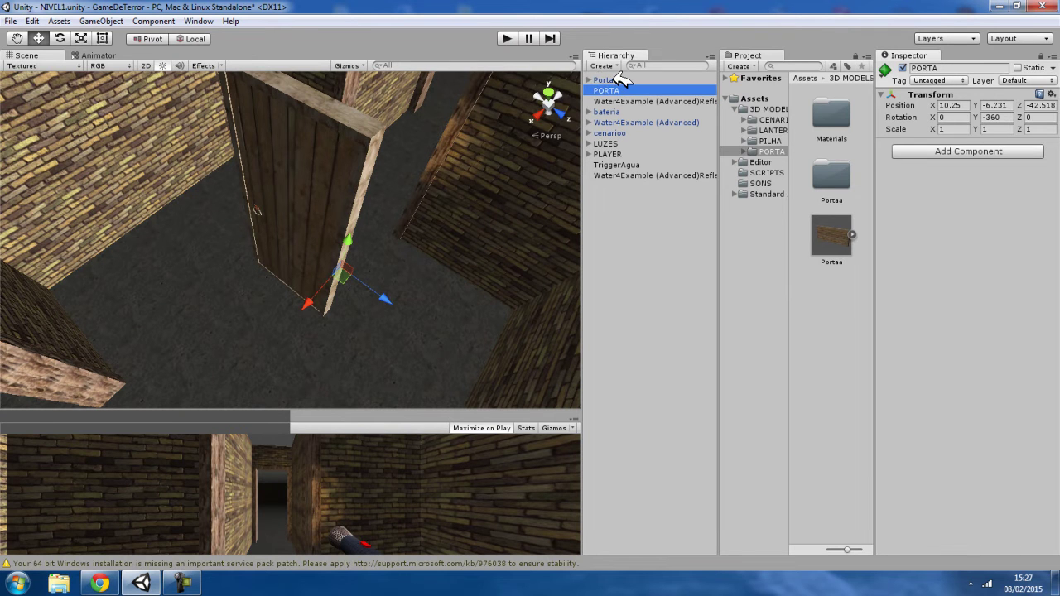
{"action": "left_click", "coordinate": [612, 79]}
{"action": "left_click_drag", "start_coordinate": [621, 80], "coordinate": [621, 91]}
{"action": "left_click", "coordinate": [590, 80]}
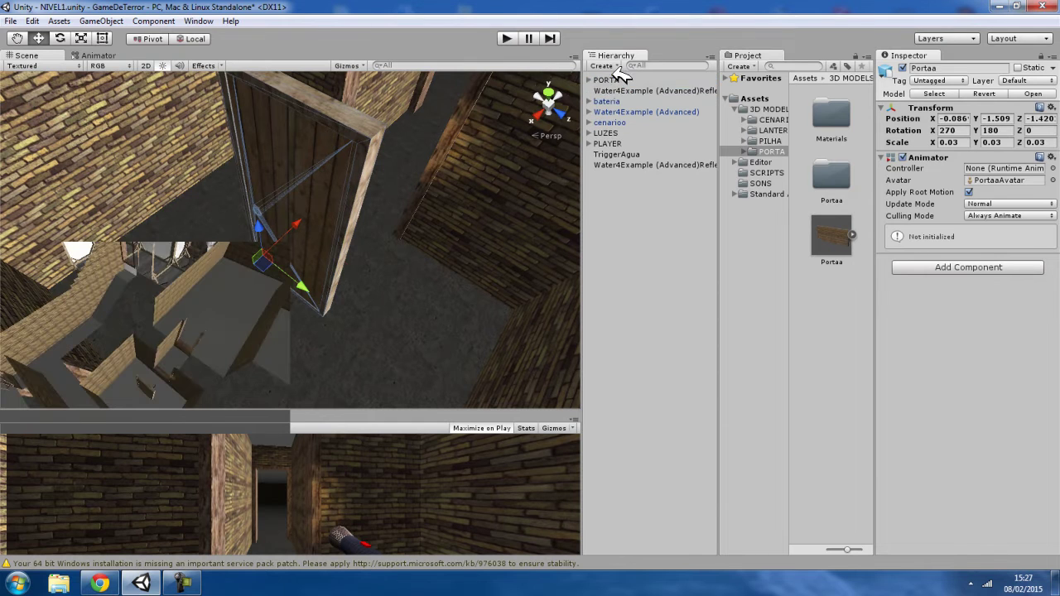
- Nudge PORTA to X 10.395, then test-rotate it about its pivot, leaving Y rotation at -360
{"action": "left_click_drag", "start_coordinate": [396, 190], "coordinate": [349, 230], "text": "alt"}
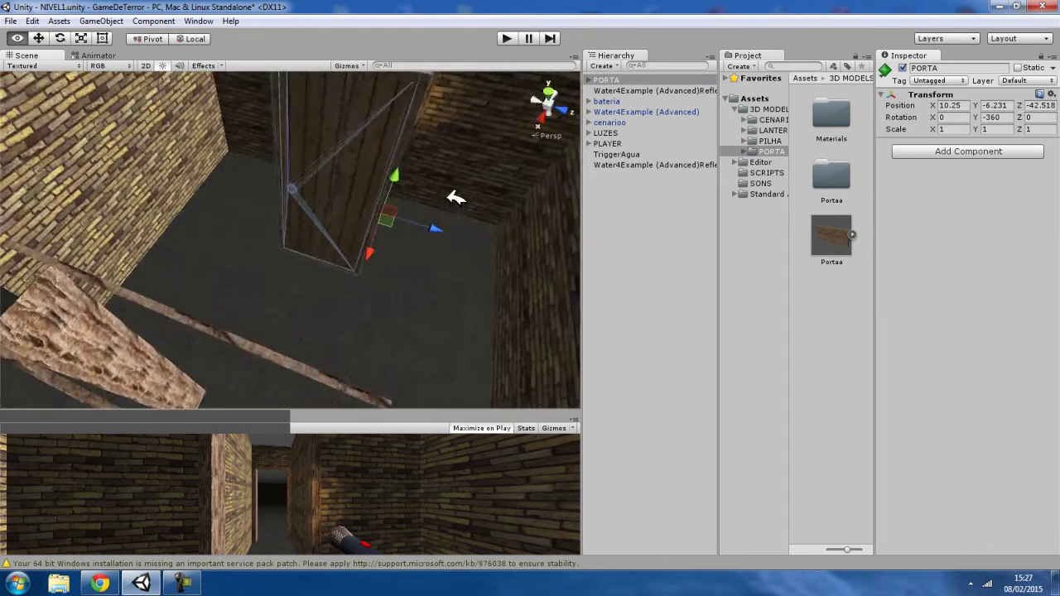
{"action": "left_click_drag", "start_coordinate": [332, 276], "coordinate": [314, 279]}
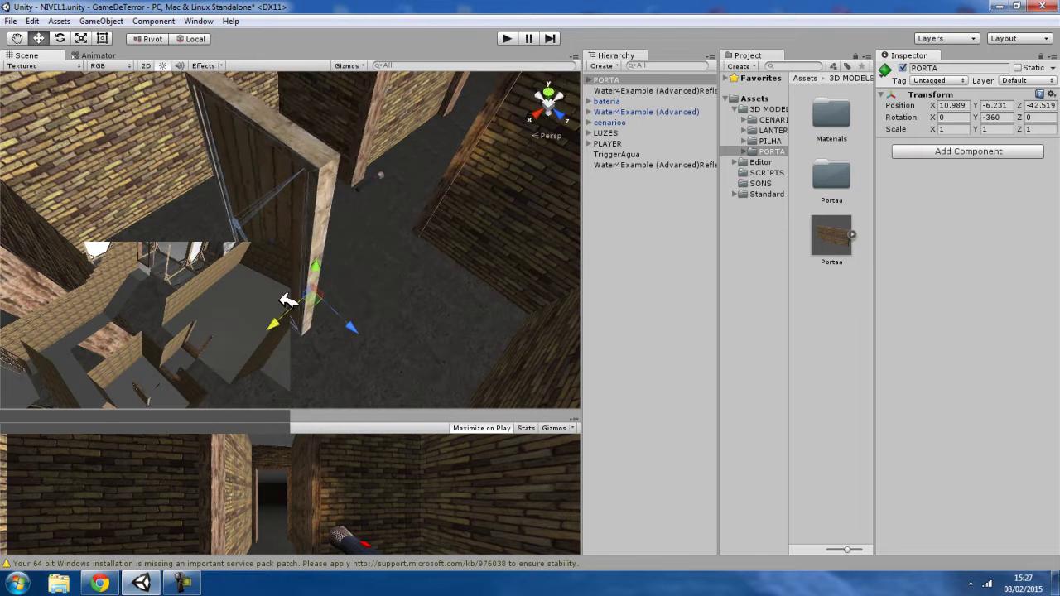
{"action": "left_click", "coordinate": [63, 36]}
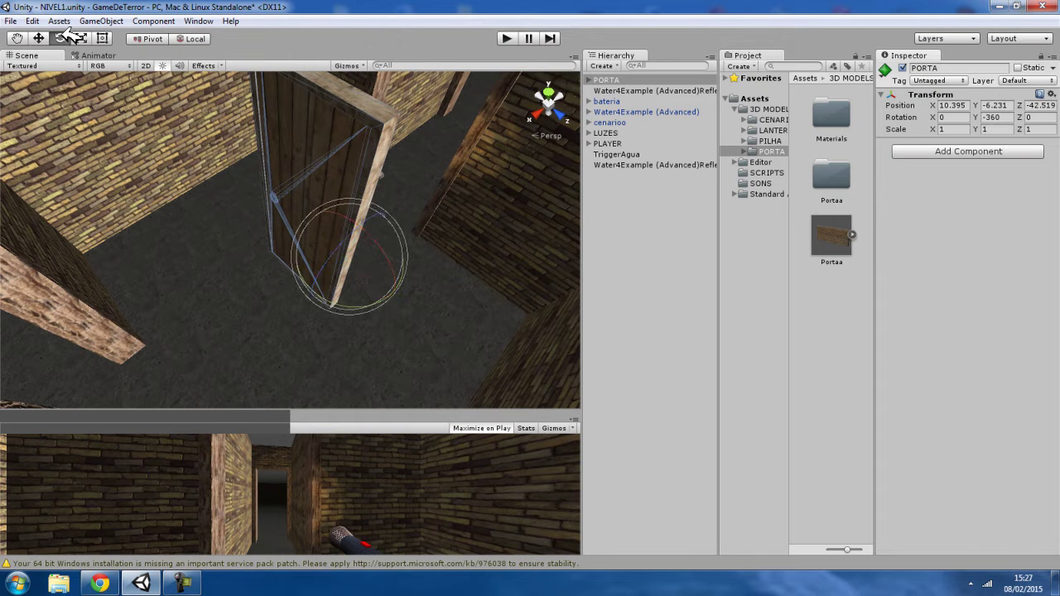
{"action": "left_click", "coordinate": [153, 39]}
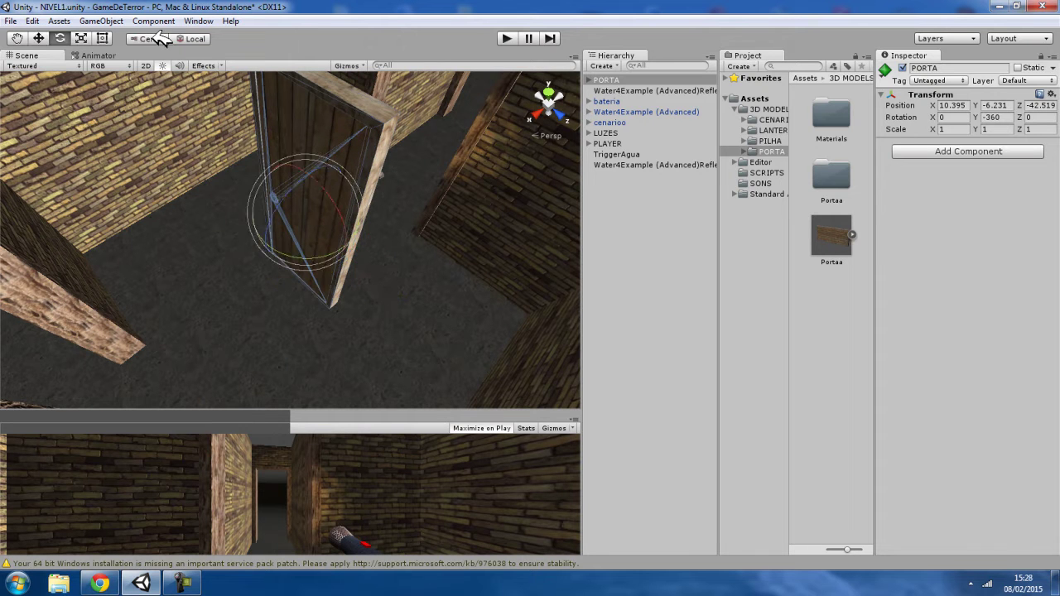
{"action": "left_click_drag", "start_coordinate": [219, 85], "coordinate": [259, 92], "text": "alt"}
{"action": "left_click", "coordinate": [149, 39]}
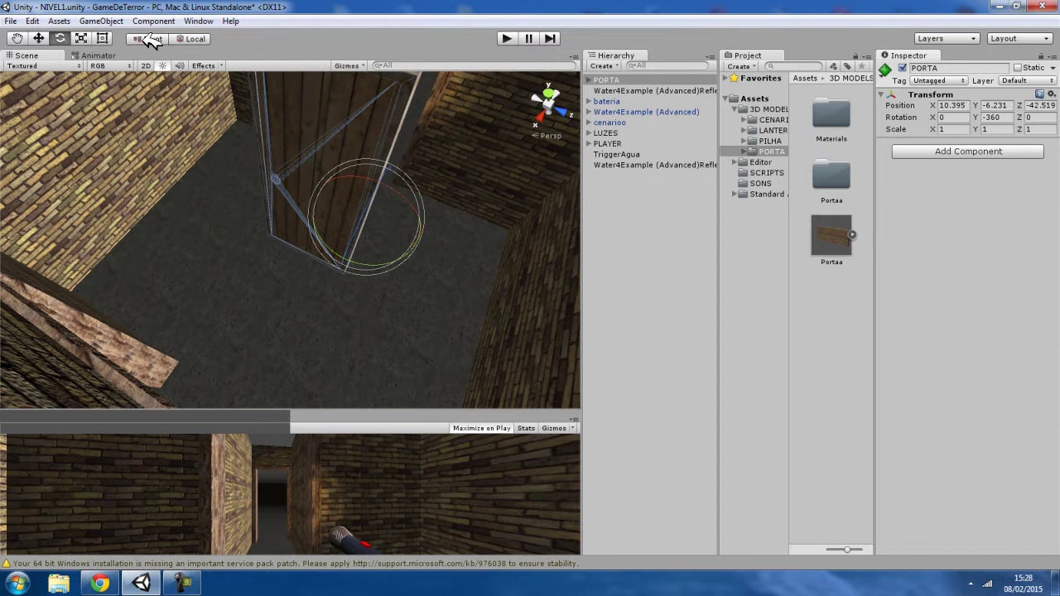
{"action": "mouse_move", "coordinate": [357, 257]}
{"action": "left_mouse_down"}
{"action": "mouse_move", "coordinate": [271, 86]}
{"action": "mouse_move", "coordinate": [435, 258]}
{"action": "mouse_move", "coordinate": [389, 141]}
{"action": "left_mouse_up"}
{"action": "mouse_move", "coordinate": [411, 246]}
{"action": "left_mouse_down", "text": "alt"}
{"action": "mouse_move", "coordinate": [896, 277]}
{"action": "mouse_move", "coordinate": [149, 341]}
{"action": "mouse_move", "coordinate": [112, 251]}
{"action": "left_mouse_up", "text": "alt"}
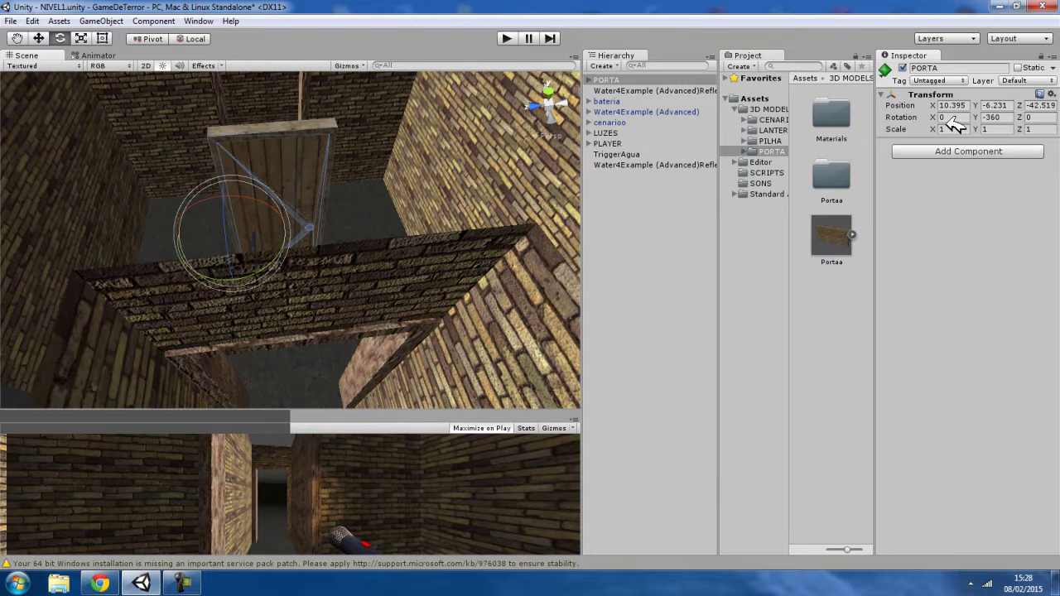
- Set PORTA's Y rotation to 180 and move it into the doorway at X 10.79, Z -43.951
{"action": "left_click", "coordinate": [1000, 118]}
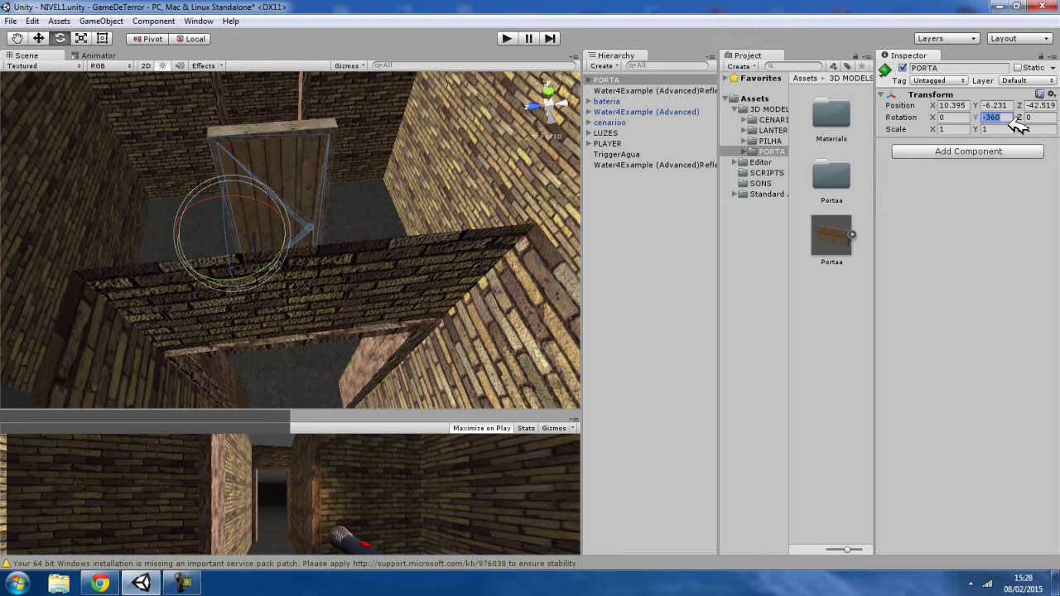
{"action": "type", "text": "180"}
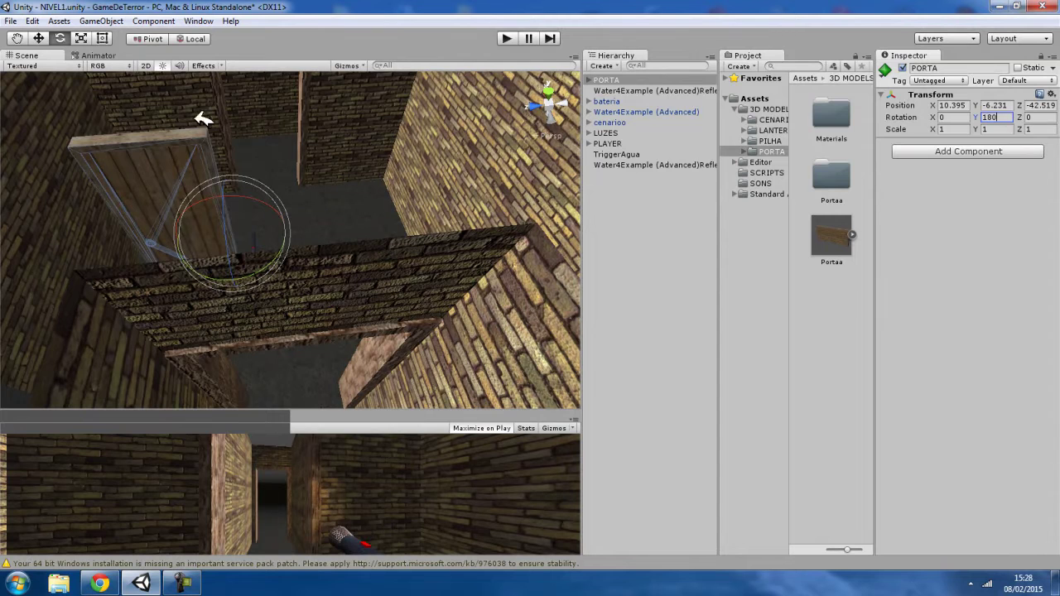
{"action": "left_click", "coordinate": [39, 38]}
{"action": "mouse_move", "coordinate": [284, 230]}
{"action": "left_mouse_down"}
{"action": "mouse_move", "coordinate": [367, 356]}
{"action": "mouse_move", "coordinate": [403, 249]}
{"action": "mouse_move", "coordinate": [398, 340]}
{"action": "left_mouse_up"}
{"action": "scroll", "coordinate": [403, 237], "scroll_direction": "down", "scroll_amount": 3}
{"action": "scroll", "coordinate": [412, 256], "scroll_direction": "down", "scroll_amount": 5}
{"action": "mouse_move", "coordinate": [348, 168]}
{"action": "left_mouse_down"}
{"action": "mouse_move", "coordinate": [366, 184]}
{"action": "mouse_move", "coordinate": [421, 51]}
{"action": "mouse_move", "coordinate": [424, 209]}
{"action": "mouse_move", "coordinate": [170, 520]}
{"action": "left_mouse_up"}
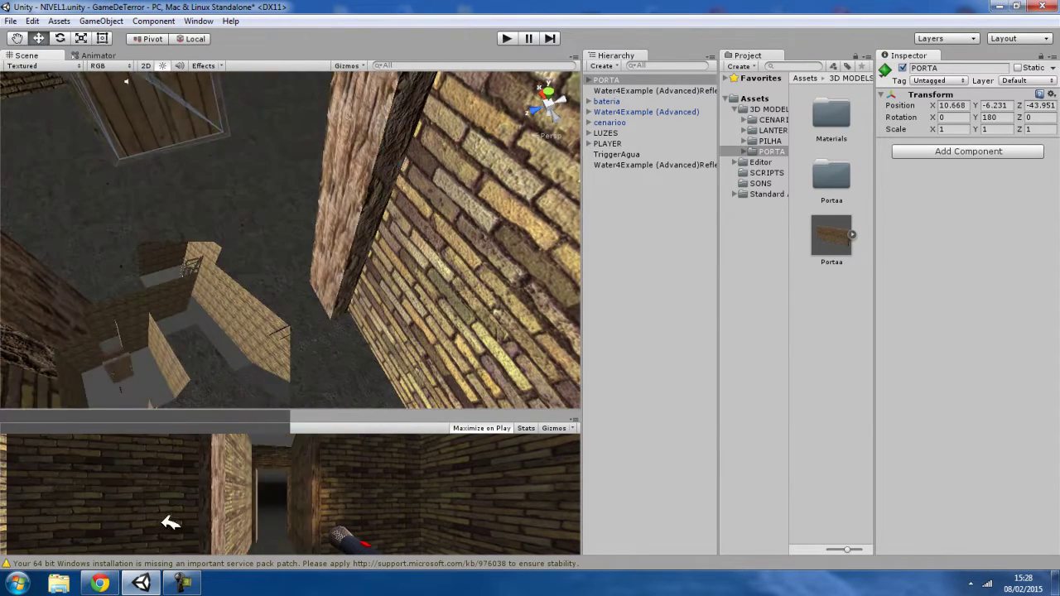
{"action": "mouse_move", "coordinate": [373, 216]}
{"action": "left_mouse_down", "text": "alt"}
{"action": "mouse_move", "coordinate": [403, 187]}
{"action": "mouse_move", "coordinate": [309, 177]}
{"action": "left_mouse_up", "text": "alt"}
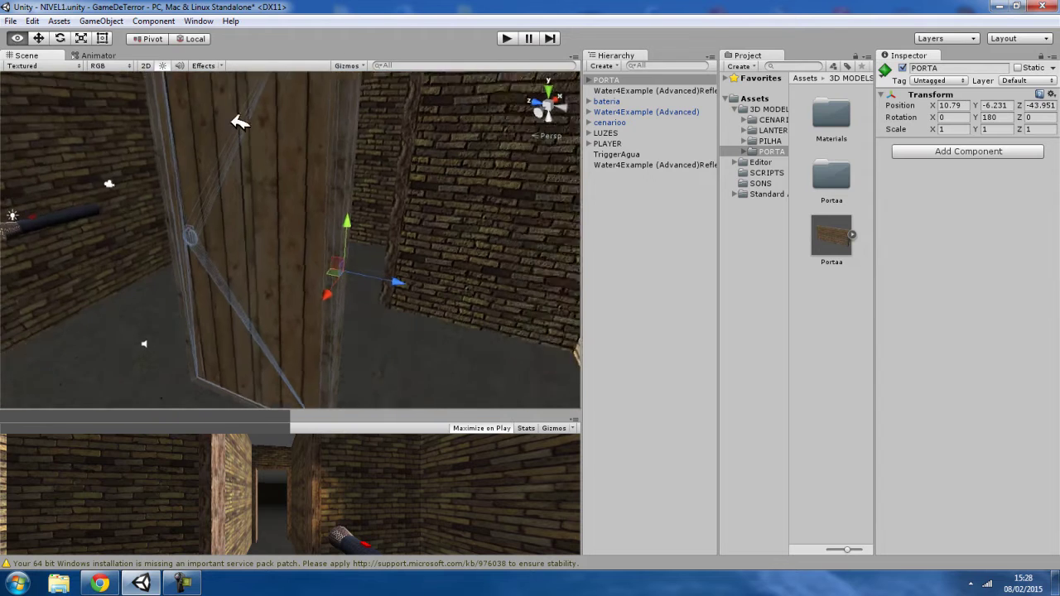
- Select the Portaa child under PORTA and remove its Animator component via the gear menu
{"action": "left_click", "coordinate": [588, 79]}
{"action": "left_click", "coordinate": [613, 90]}
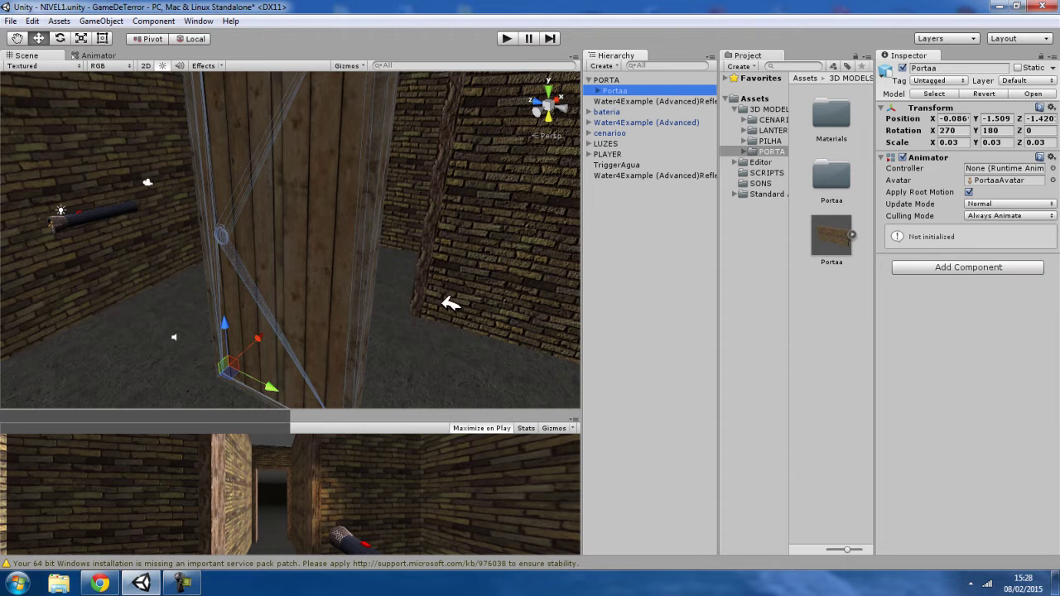
{"action": "left_click_drag", "start_coordinate": [346, 323], "coordinate": [474, 340], "text": "alt"}
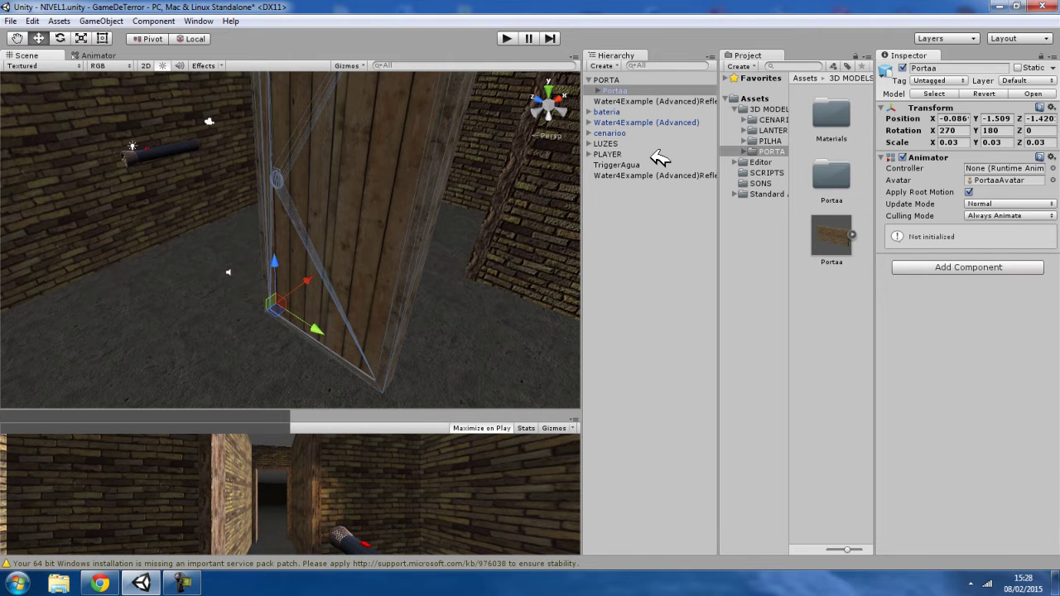
{"action": "left_click_drag", "start_coordinate": [513, 260], "coordinate": [492, 252], "text": "alt"}
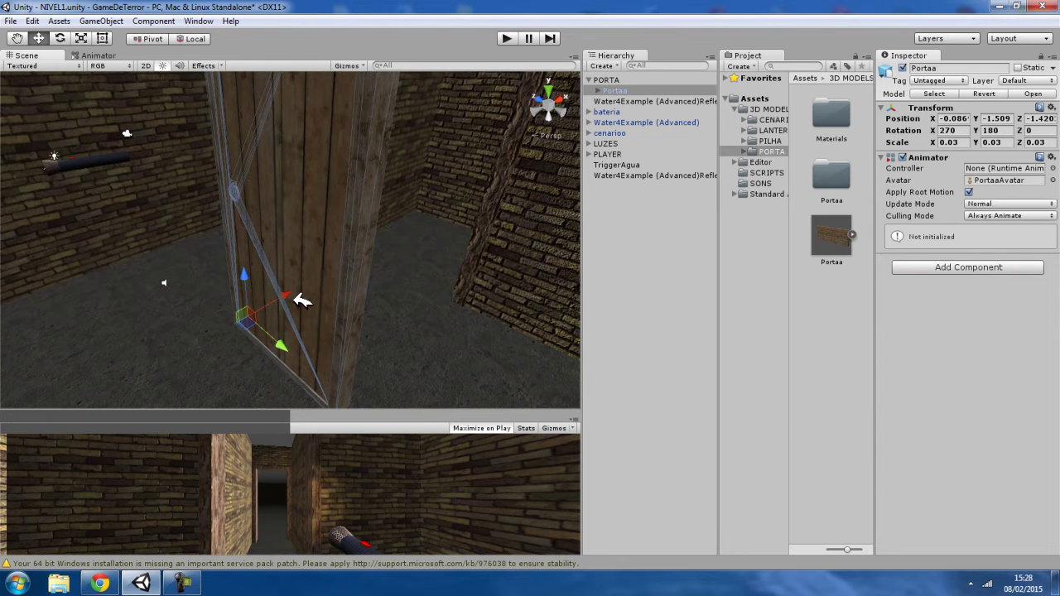
{"action": "left_click_drag", "start_coordinate": [302, 301], "coordinate": [410, 224], "text": "alt"}
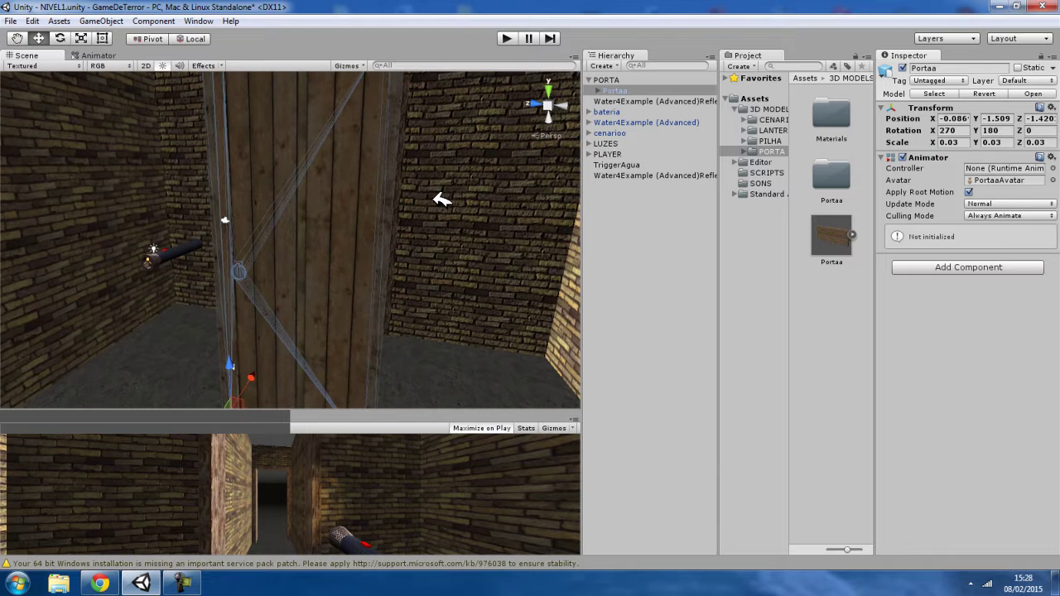
{"action": "left_click", "coordinate": [605, 80]}
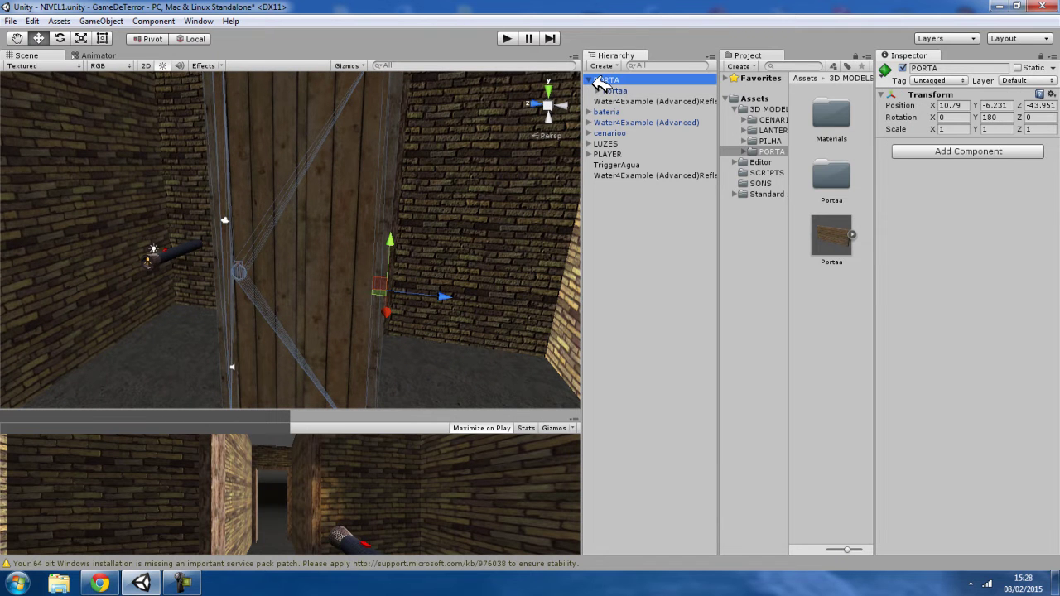
{"action": "left_click", "coordinate": [613, 91]}
{"action": "left_click_drag", "start_coordinate": [284, 319], "coordinate": [491, 215], "text": "alt"}
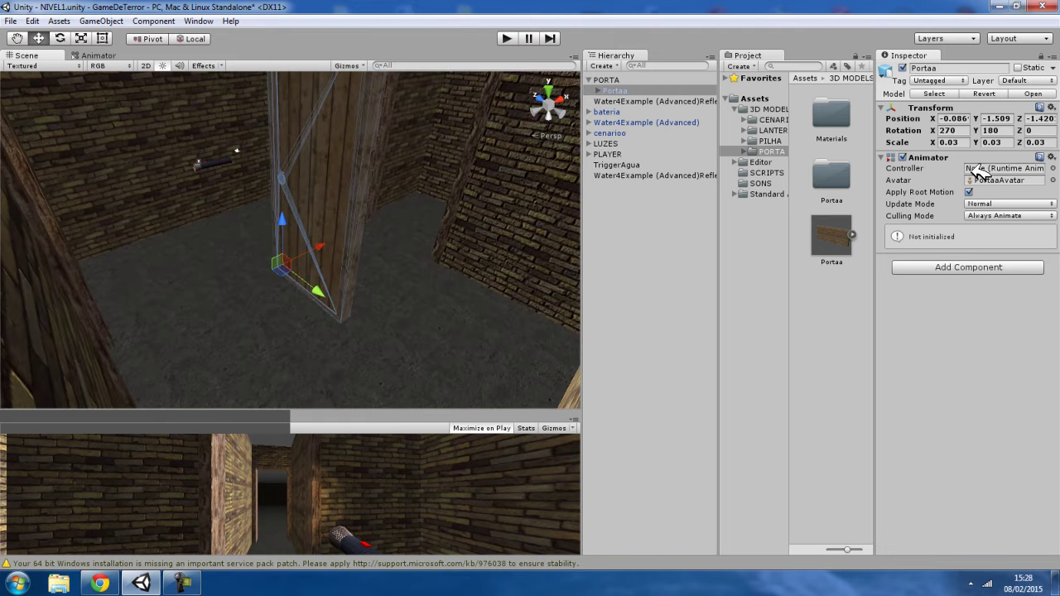
{"action": "left_click", "coordinate": [1050, 157]}
{"action": "left_click", "coordinate": [948, 207]}
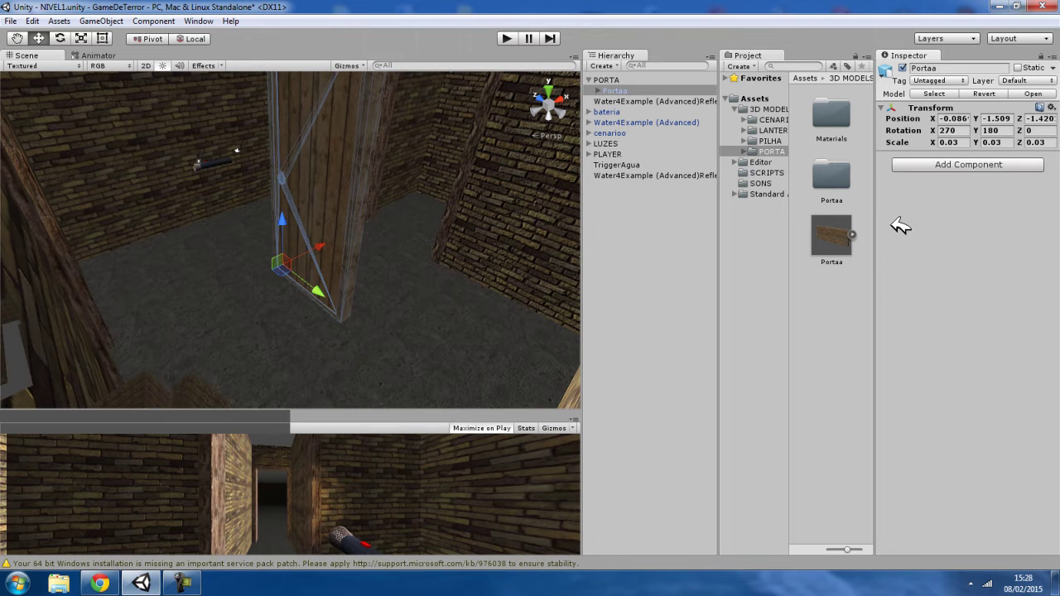
- Collapse the hierarchy, select PORTA and search Add Component for BOX
{"action": "left_click", "coordinate": [598, 90]}
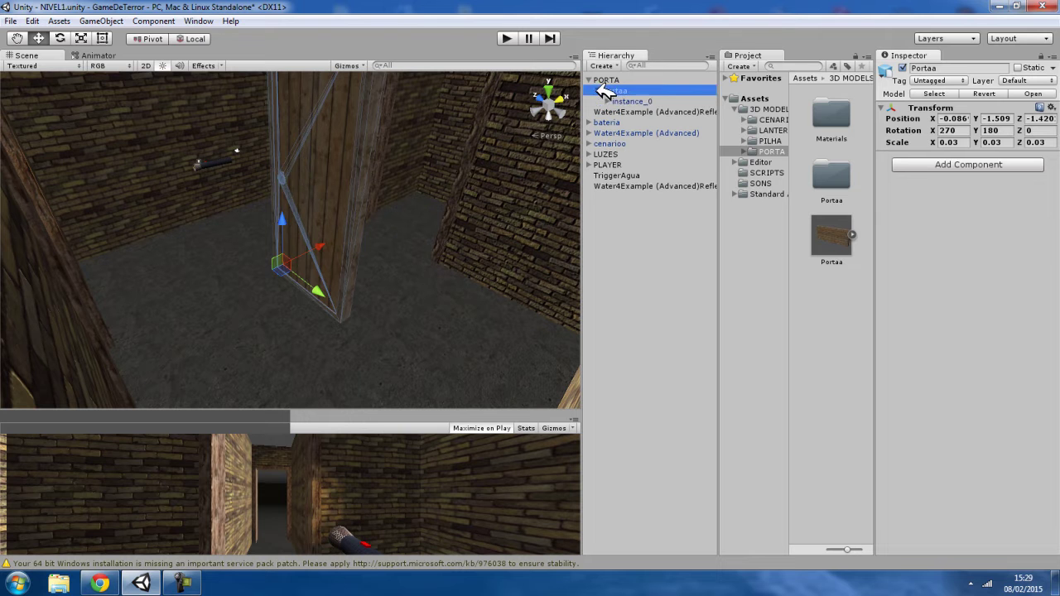
{"action": "key", "text": "Left"}
{"action": "left_click", "coordinate": [589, 80]}
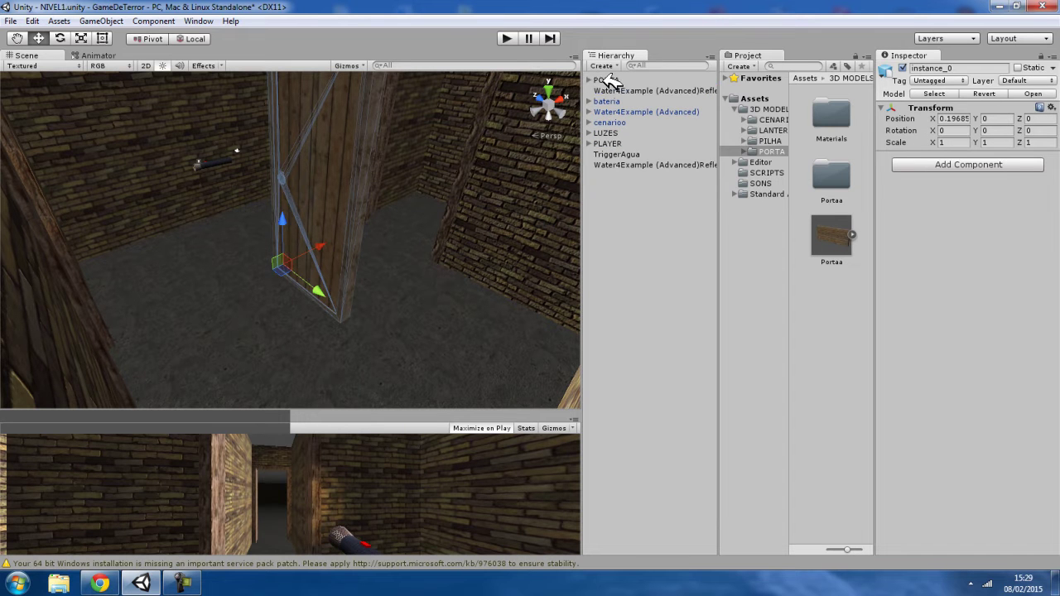
{"action": "left_click", "coordinate": [606, 80]}
{"action": "left_click", "coordinate": [949, 150]}
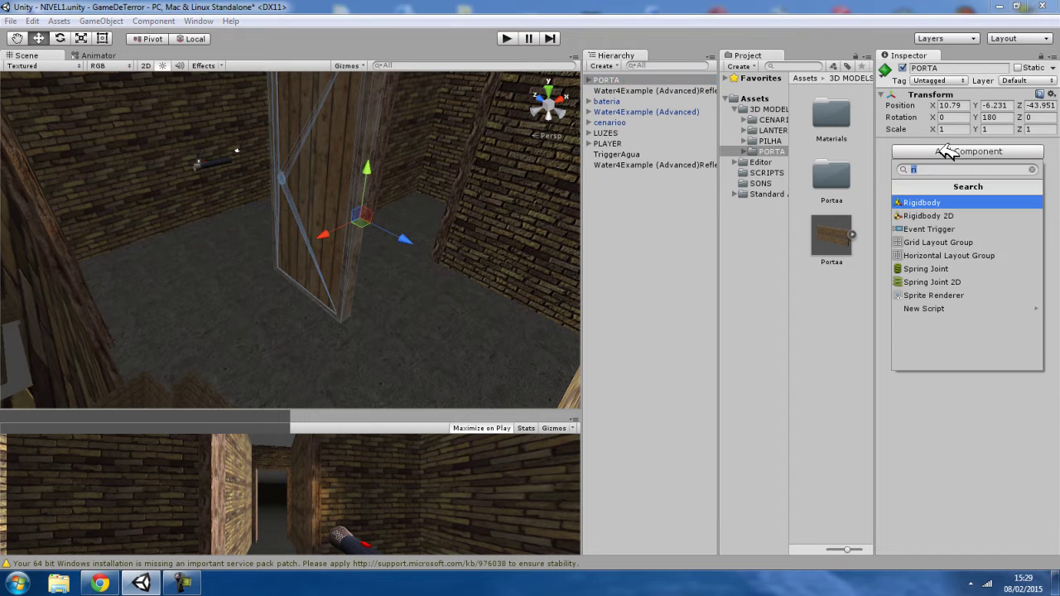
{"action": "type", "text": "BOX"}
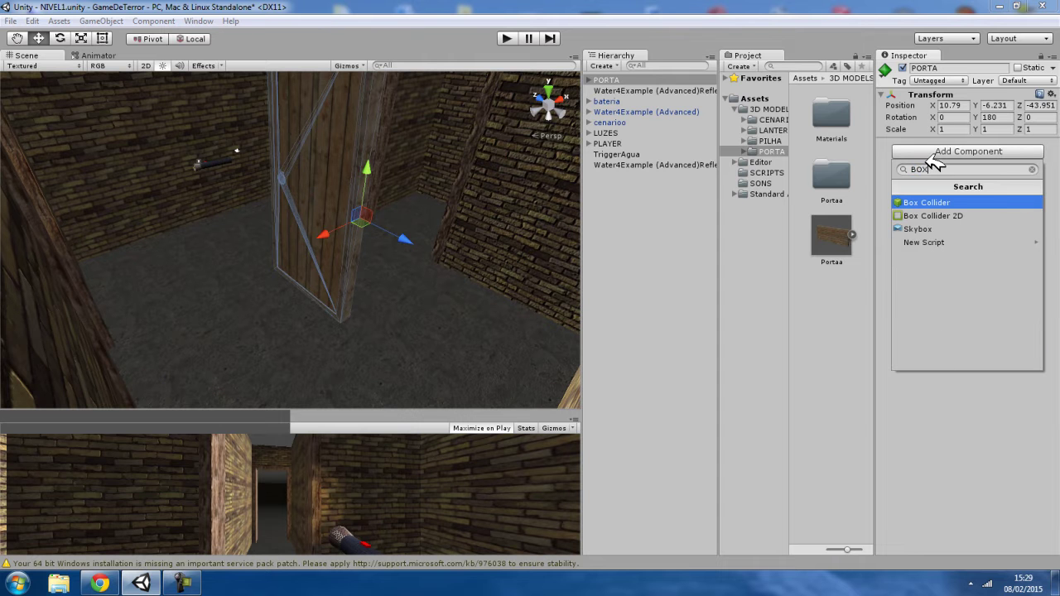
- Add a Box Collider to PORTA and thin its Size X to 0.18
{"action": "left_click", "coordinate": [927, 204]}
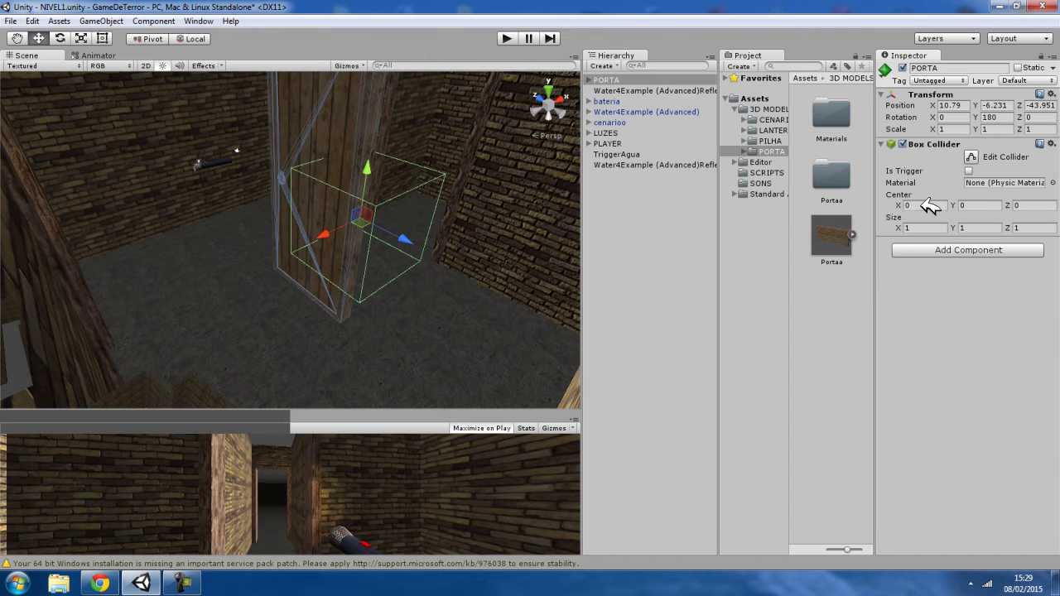
{"action": "left_click_drag", "start_coordinate": [432, 232], "coordinate": [286, 258], "text": "alt"}
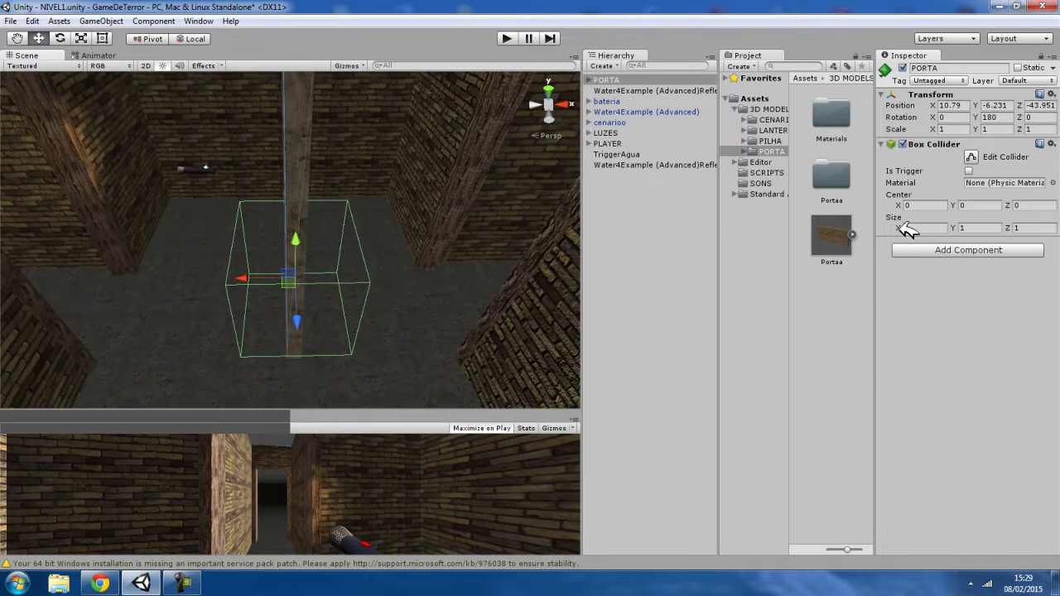
{"action": "left_click_drag", "start_coordinate": [905, 226], "coordinate": [895, 230]}
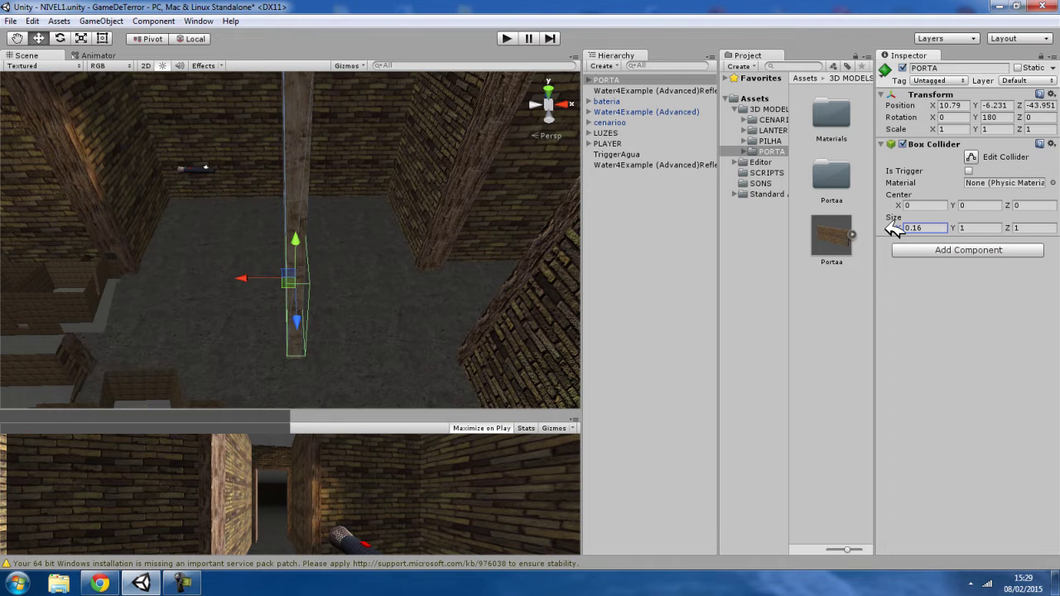
{"action": "left_click_drag", "start_coordinate": [394, 270], "coordinate": [406, 269], "text": "alt"}
{"action": "left_click", "coordinate": [934, 228]}
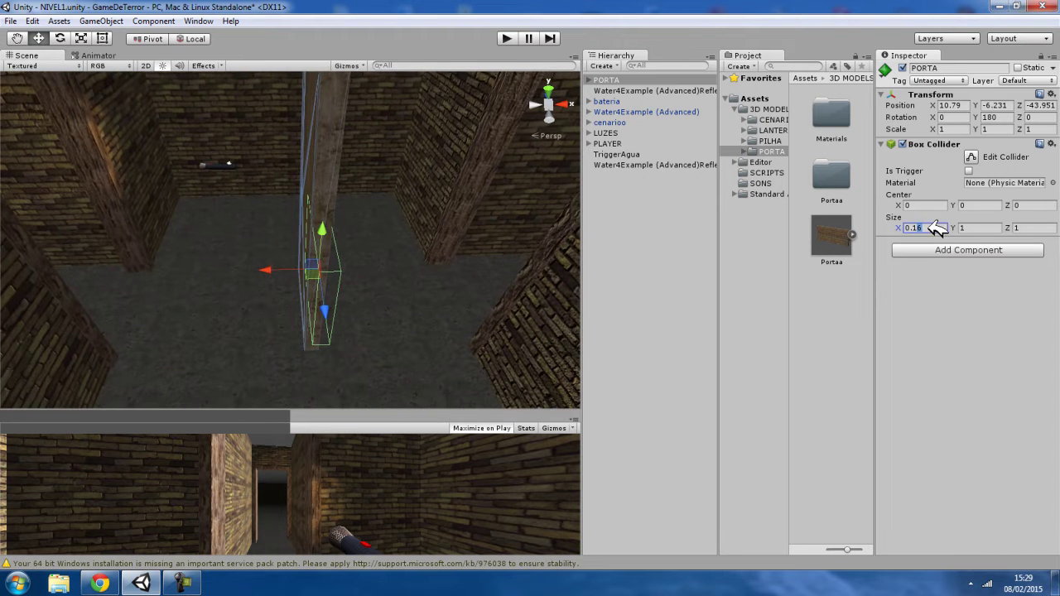
{"action": "type", "text": "0.18"}
- Raise the Box Collider's Size Y to 3.2 to match the door's full height
{"action": "left_click_drag", "start_coordinate": [542, 300], "coordinate": [783, 318], "text": "alt"}
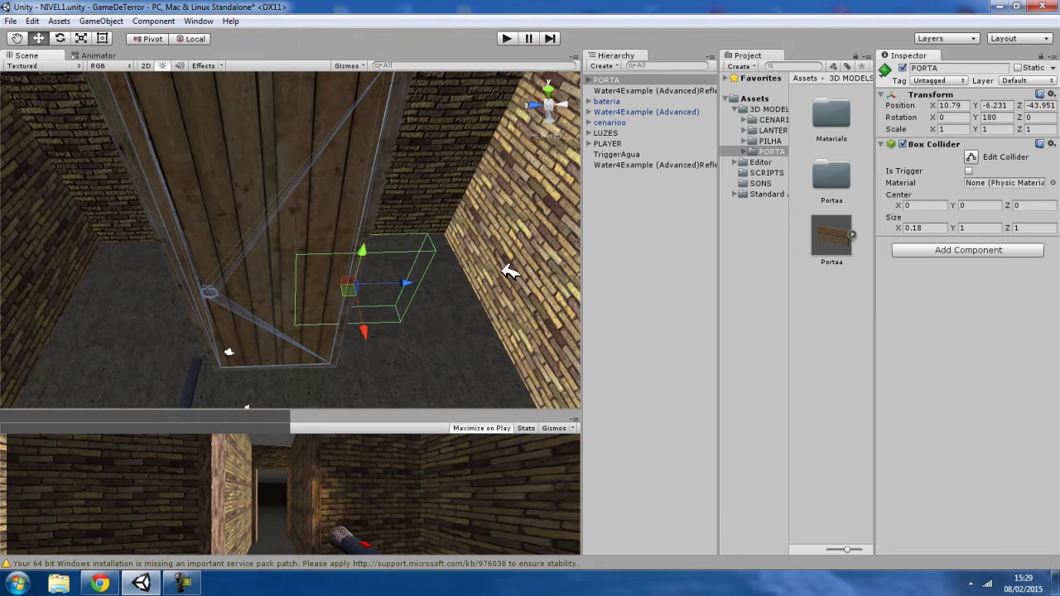
{"action": "left_click_drag", "start_coordinate": [524, 269], "coordinate": [488, 280], "text": "alt"}
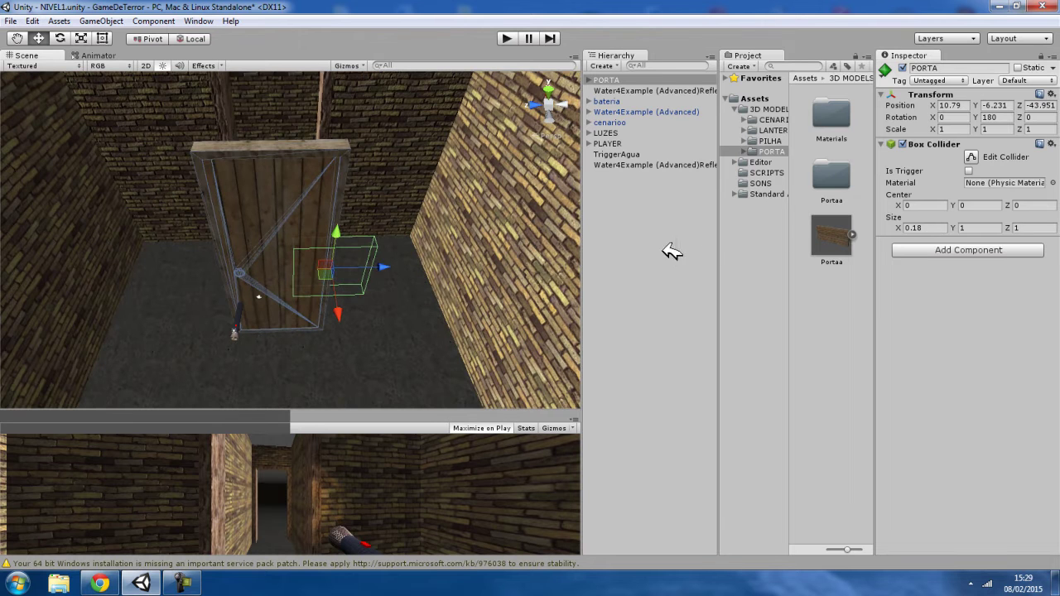
{"action": "left_click_drag", "start_coordinate": [960, 224], "coordinate": [1004, 227]}
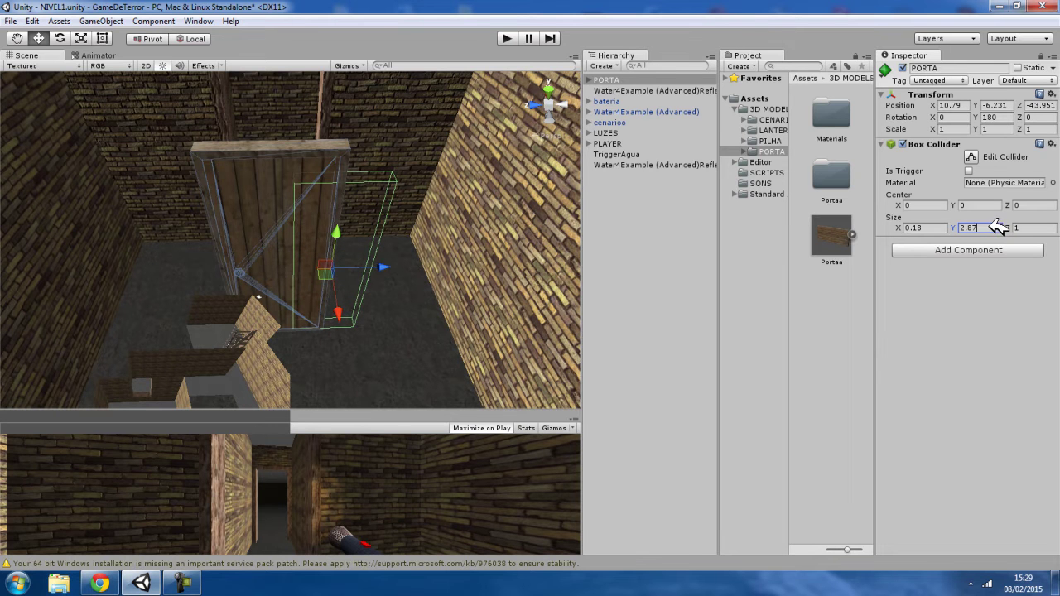
{"action": "left_click_drag", "start_coordinate": [999, 227], "coordinate": [1004, 227]}
{"action": "right_click_drag", "start_coordinate": [296, 348], "coordinate": [316, 222]}
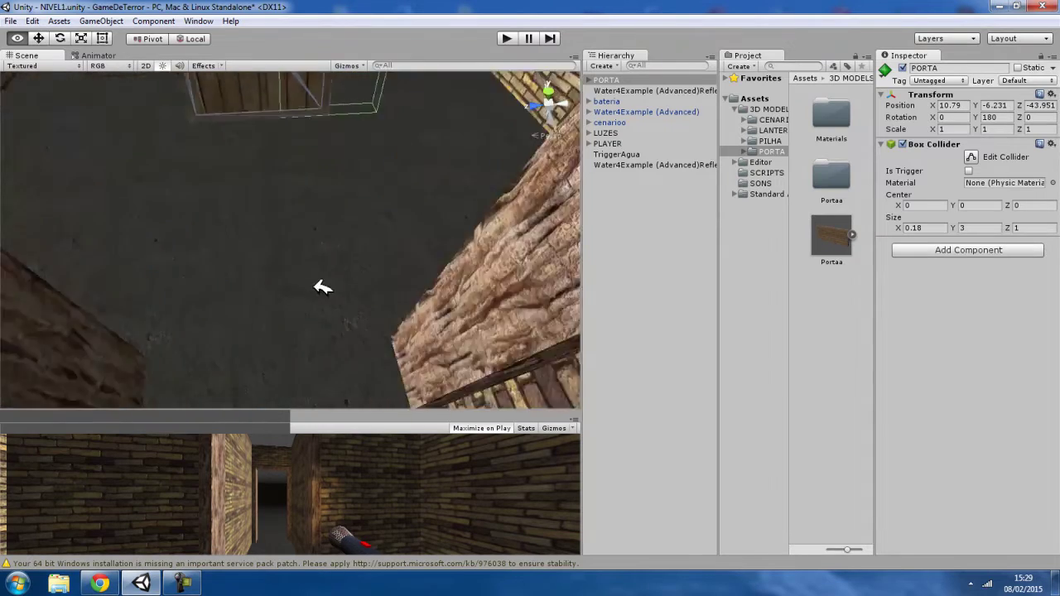
{"action": "right_click_drag", "start_coordinate": [317, 222], "coordinate": [324, 99]}
{"action": "left_click", "coordinate": [977, 227]}
{"action": "type", "text": "2"}
{"action": "type", "text": "3"}
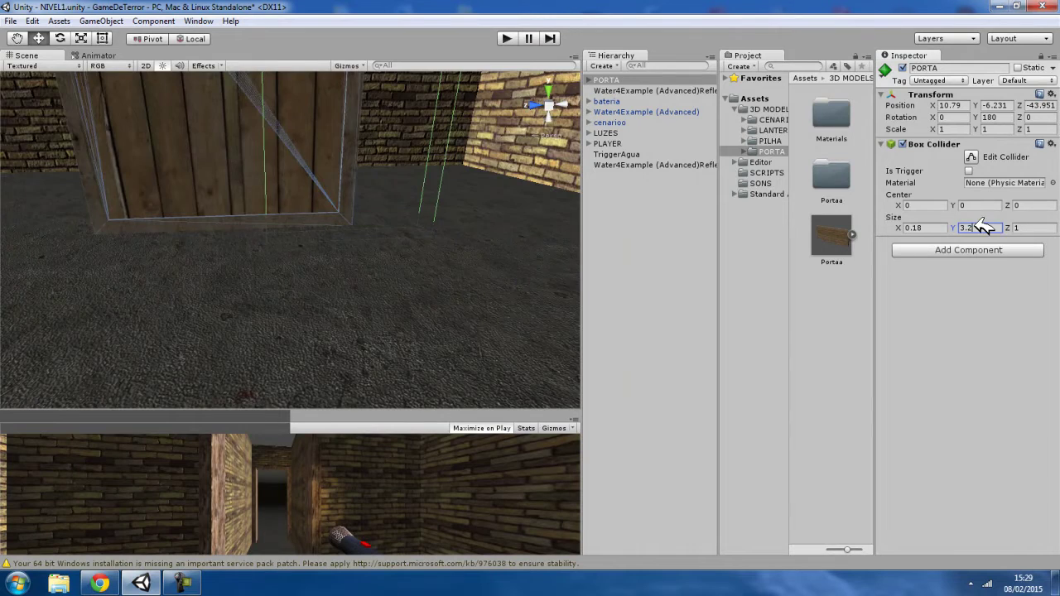
{"action": "right_click_drag", "start_coordinate": [492, 322], "coordinate": [540, 294]}
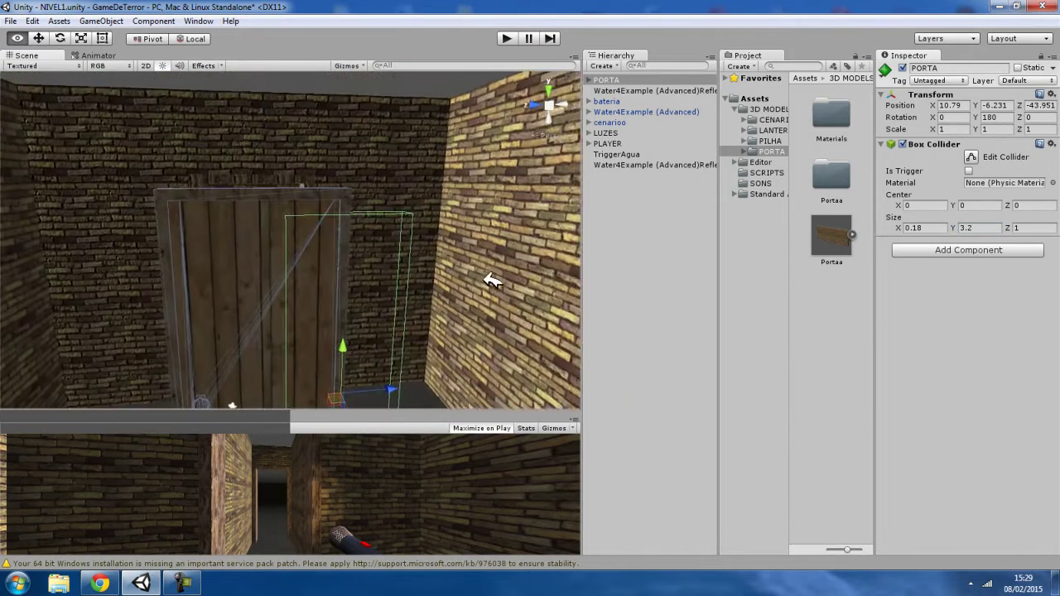
- Raise the collider's Center Y to 0.15 and set its Size Y to 3.3
{"action": "left_click", "coordinate": [978, 206]}
{"action": "type", "text": "0.1"}
{"action": "mouse_move", "coordinate": [529, 268]}
{"action": "right_mouse_down"}
{"action": "mouse_move", "coordinate": [493, 244]}
{"action": "mouse_move", "coordinate": [463, 75]}
{"action": "right_mouse_up"}
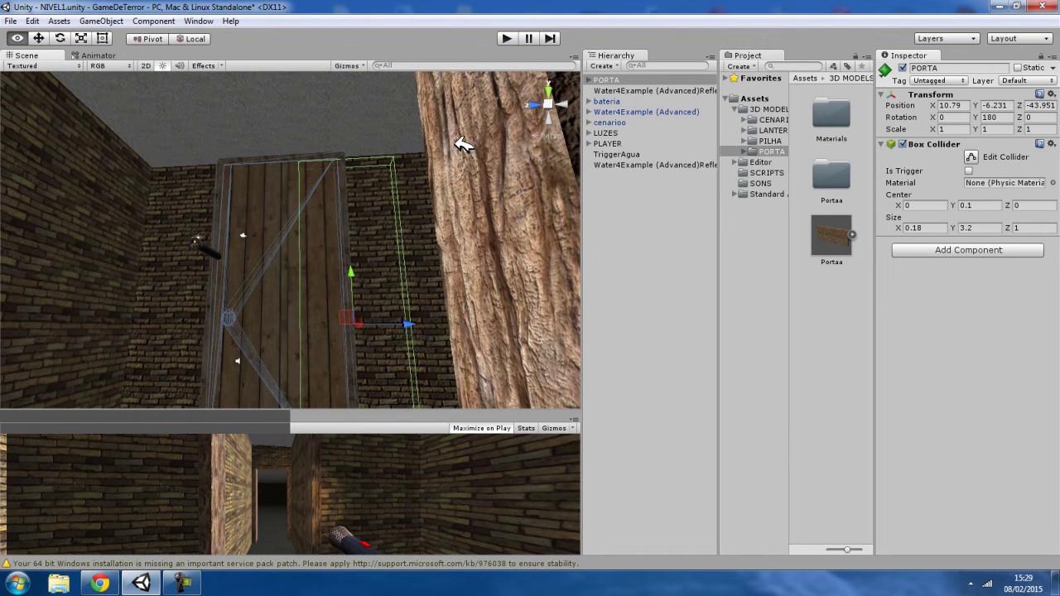
{"action": "left_click", "coordinate": [985, 230]}
{"action": "type", "text": "3.3"}
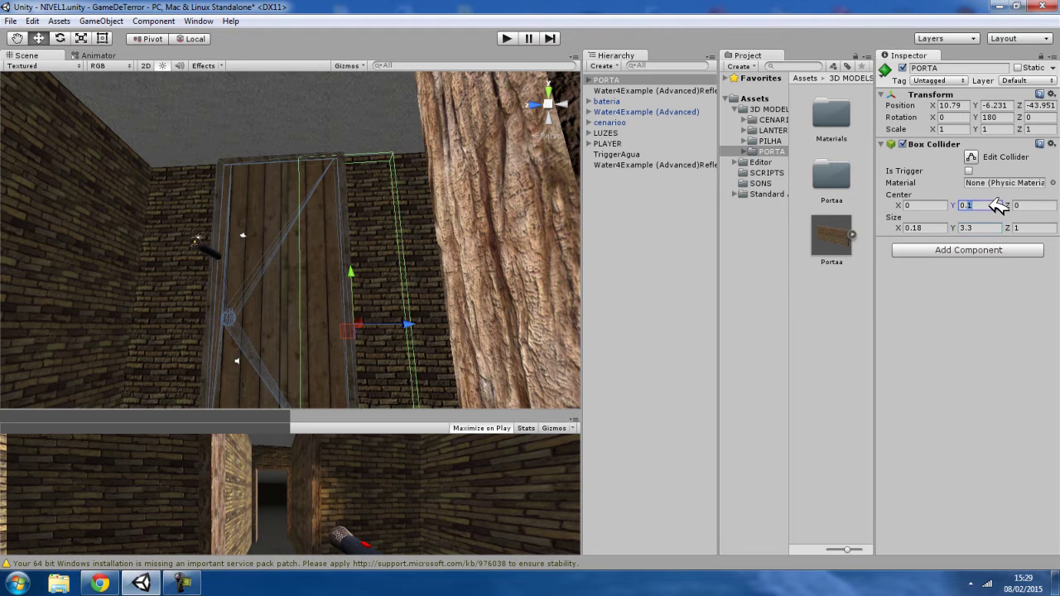
{"action": "type", "text": "5"}
{"action": "mouse_move", "coordinate": [484, 161]}
{"action": "left_mouse_down", "text": "alt"}
{"action": "mouse_move", "coordinate": [149, 275]}
{"action": "mouse_move", "coordinate": [461, 335]}
{"action": "left_mouse_up", "text": "alt"}
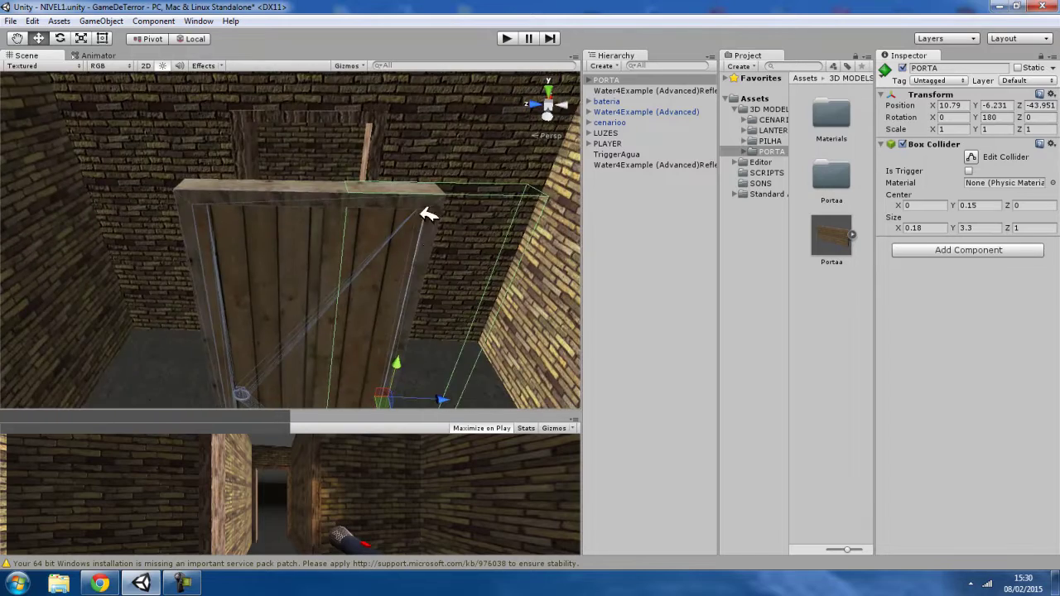
{"action": "left_click_drag", "start_coordinate": [378, 213], "coordinate": [421, 301], "text": "alt"}
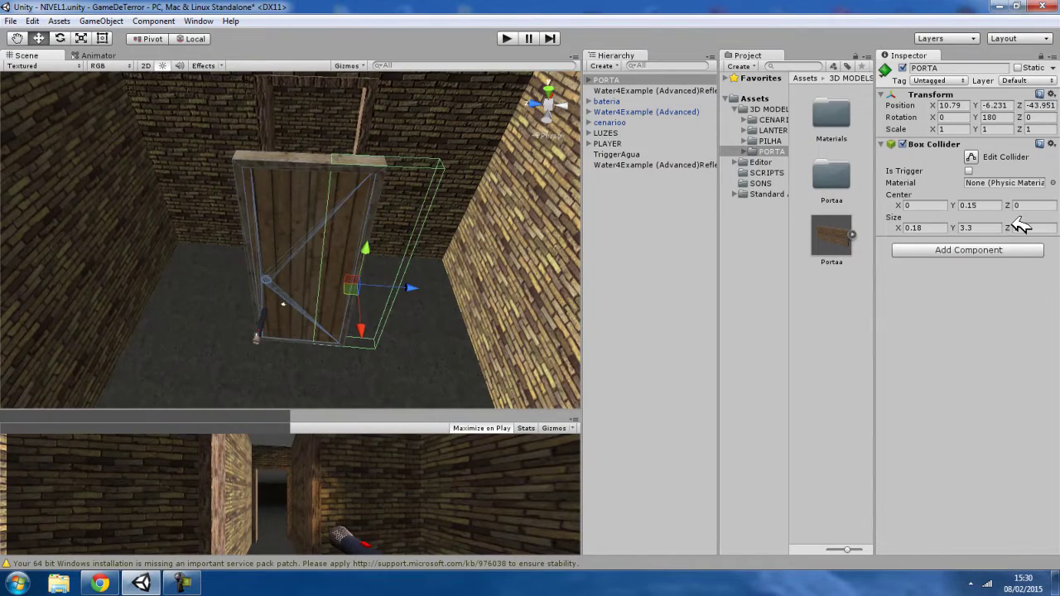
- Set the collider's Center Z to -0.71 and Size Z to 1.42 to cover the door panel
{"action": "left_click_drag", "start_coordinate": [1016, 206], "coordinate": [999, 206]}
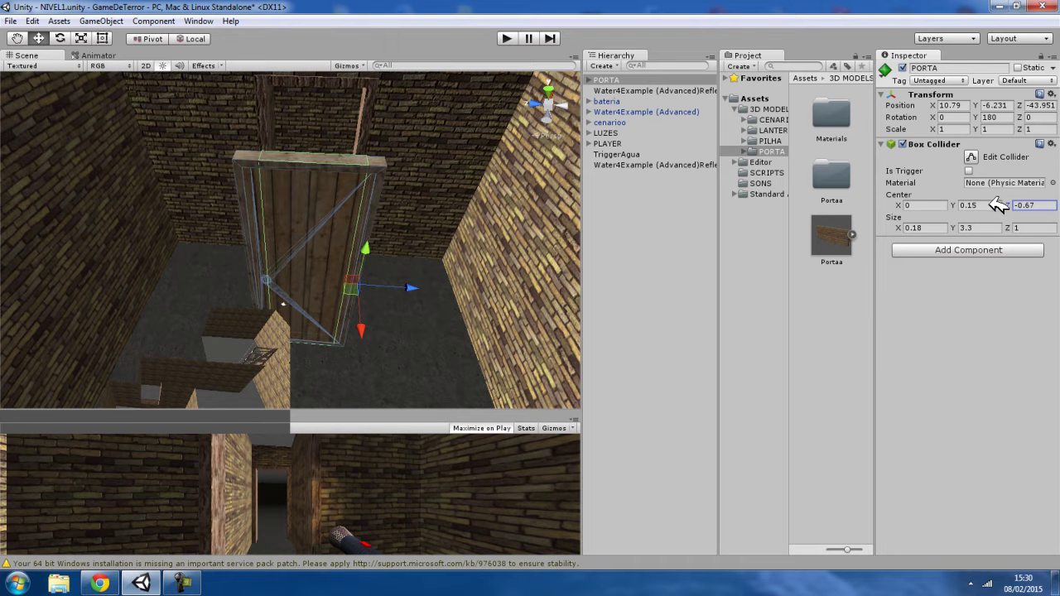
{"action": "type", "text": "1.1"}
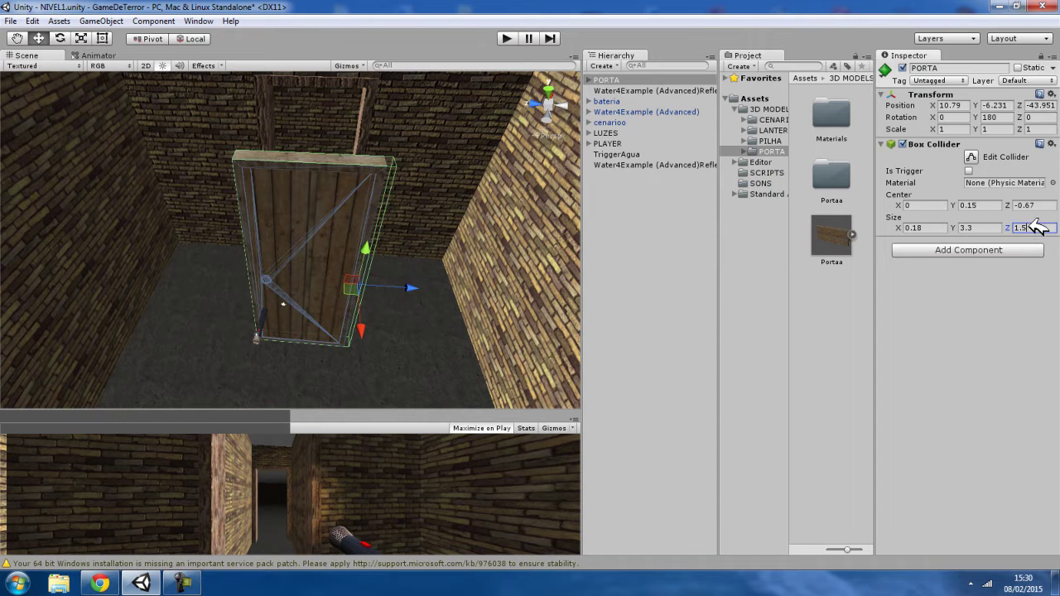
{"action": "type", "text": "1.4"}
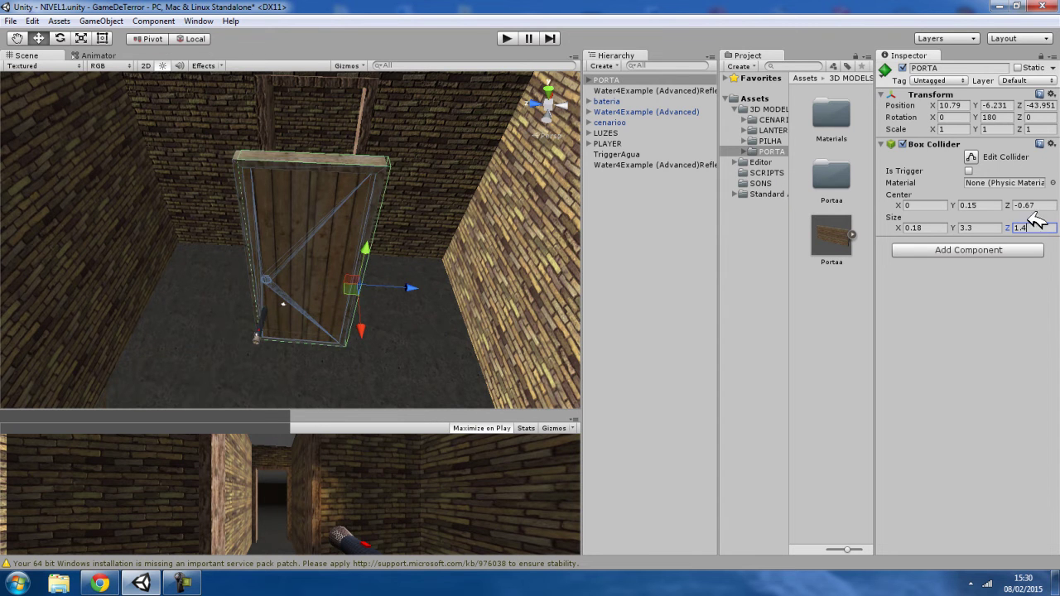
{"action": "left_click", "coordinate": [1025, 205]}
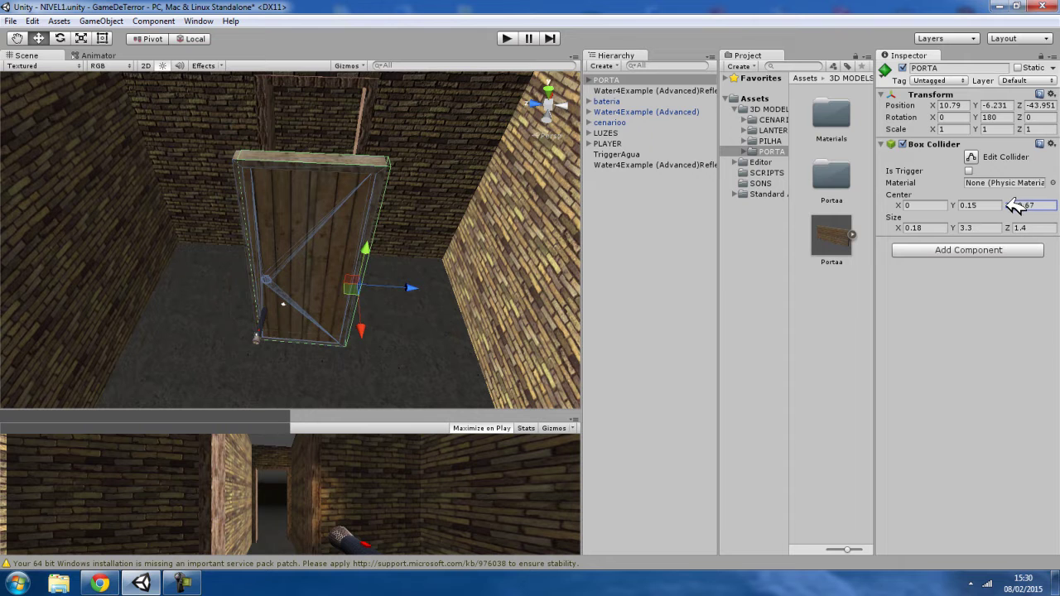
{"action": "type", "text": "-0.7"}
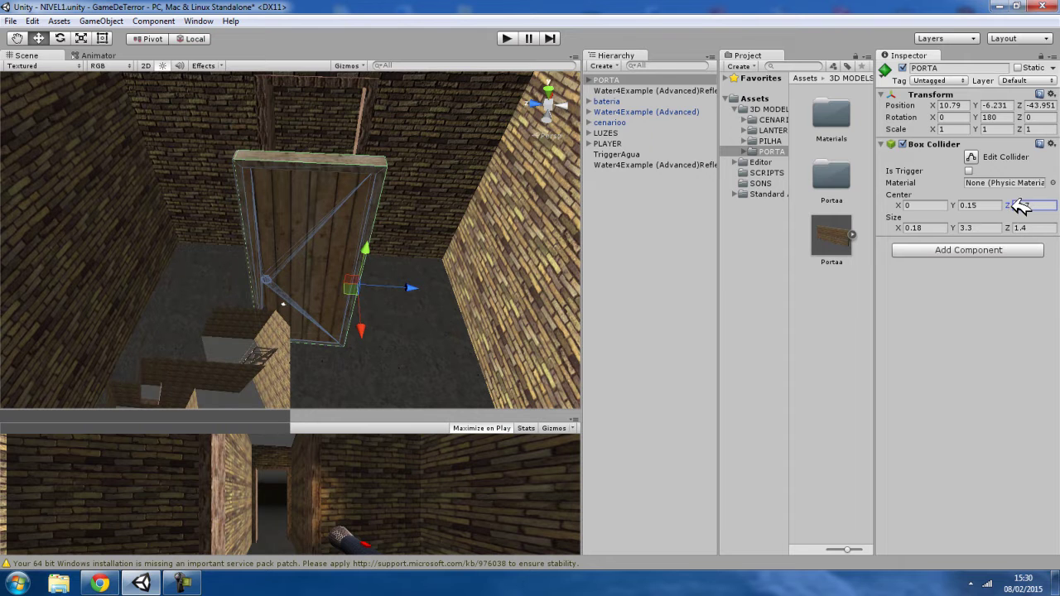
{"action": "type", "text": "1"}
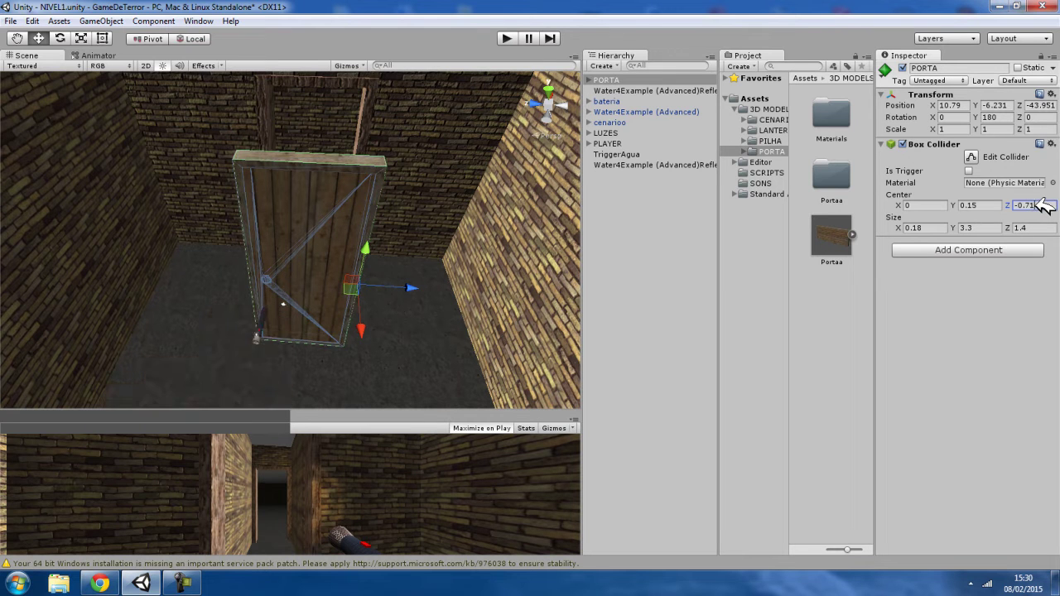
{"action": "left_click_drag", "start_coordinate": [456, 267], "coordinate": [539, 221], "text": "alt"}
{"action": "left_click", "coordinate": [1039, 226]}
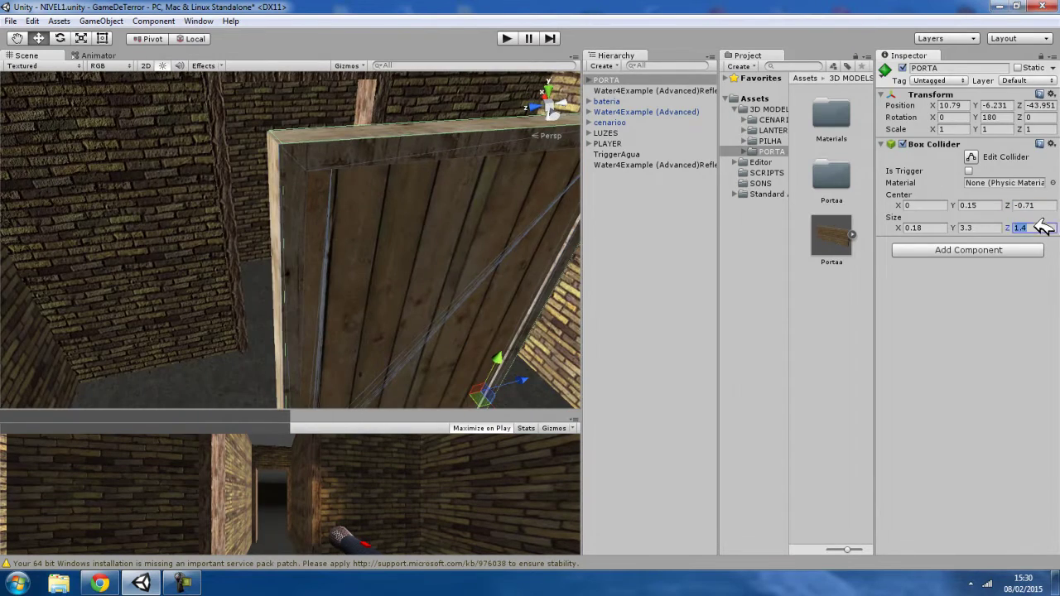
{"action": "type", "text": "2"}
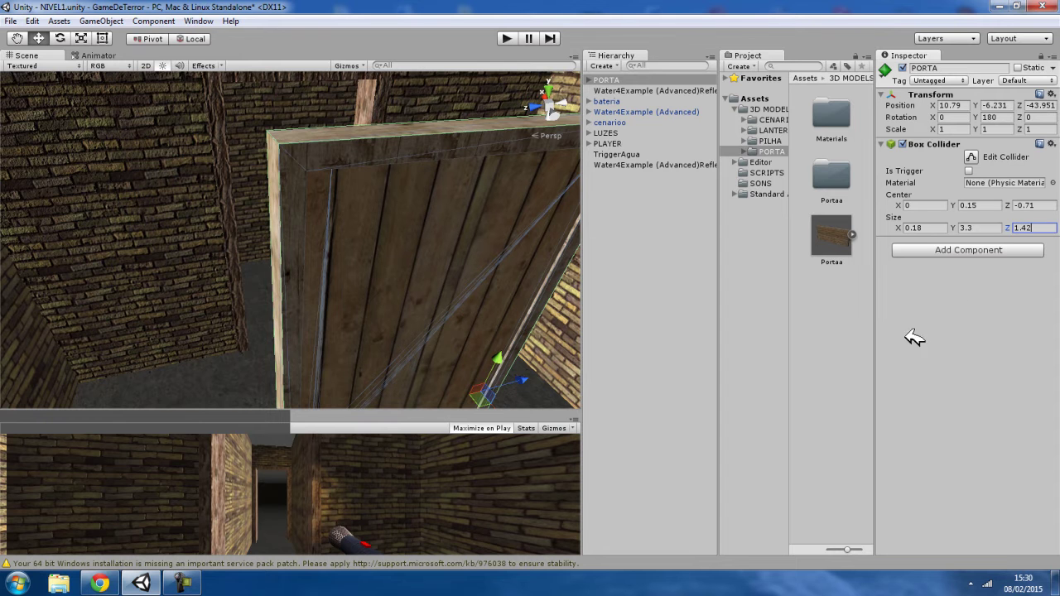
{"action": "left_click_drag", "start_coordinate": [486, 315], "coordinate": [439, 310], "text": "alt"}
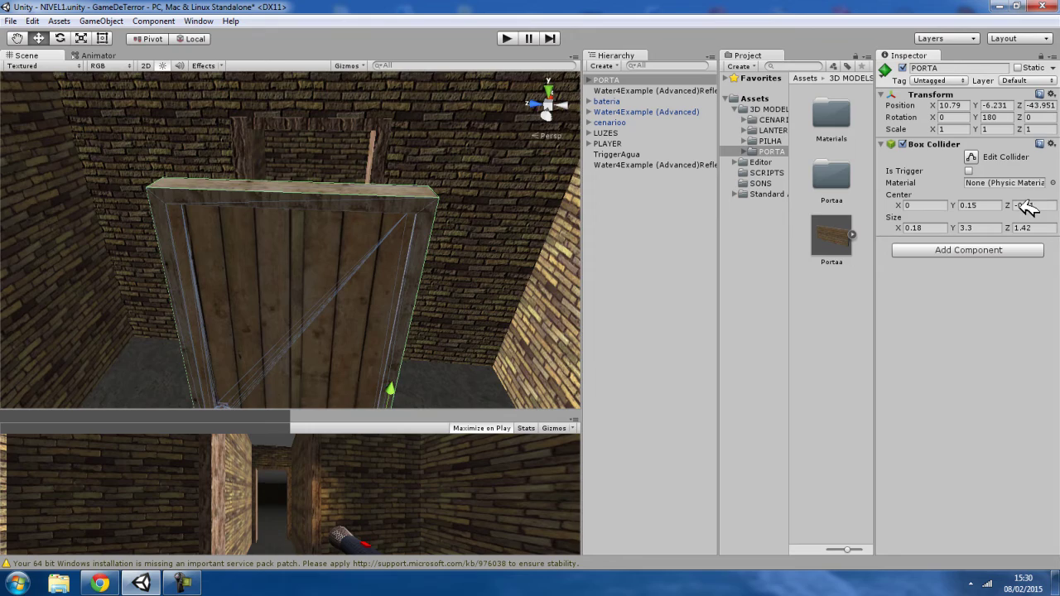
{"action": "left_click_drag", "start_coordinate": [367, 307], "coordinate": [496, 123], "text": "alt"}
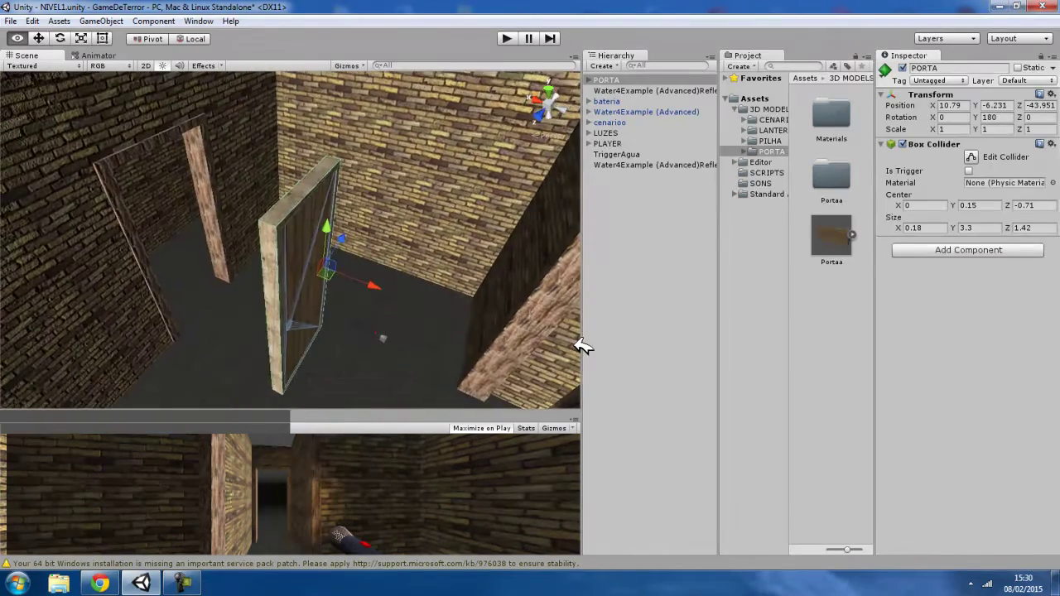
{"action": "left_click", "coordinate": [507, 39]}
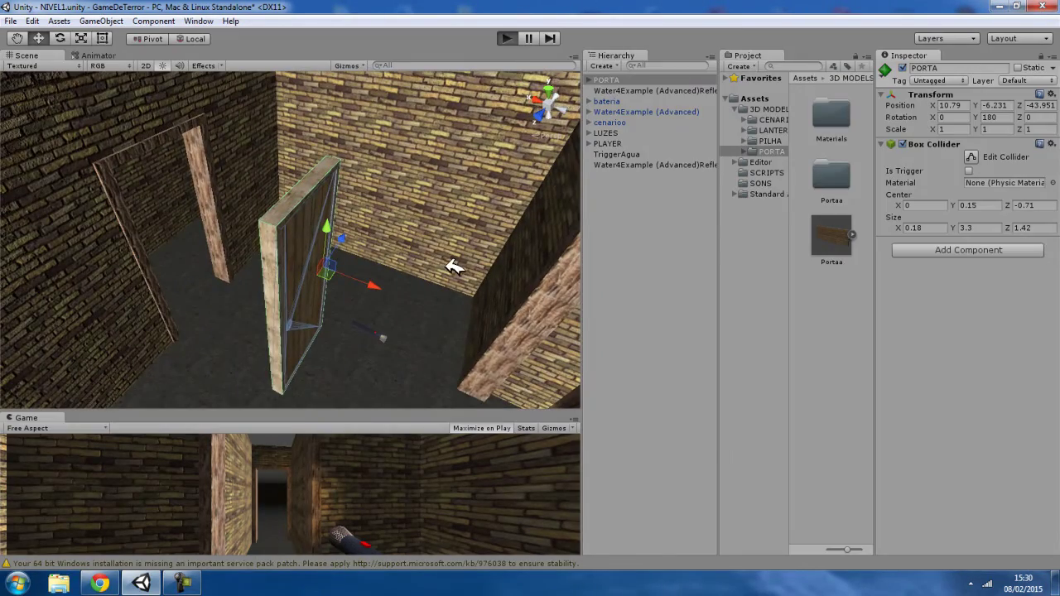
{"action": "key", "text": "f"}
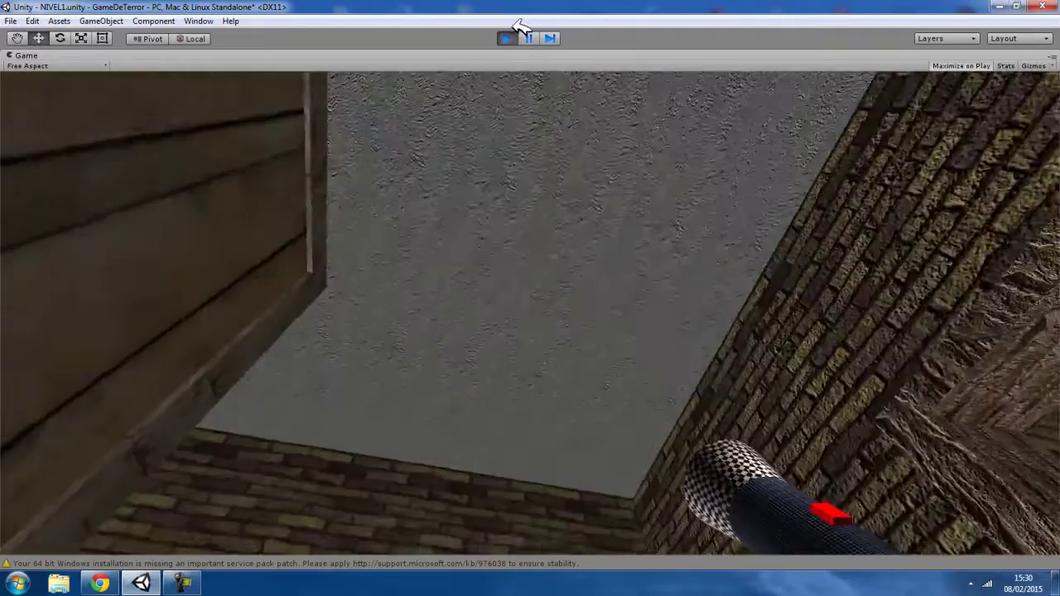
{"action": "left_click", "coordinate": [515, 30]}
{"action": "mouse_move", "coordinate": [418, 241]}
{"action": "left_mouse_down", "text": "alt"}
{"action": "mouse_move", "coordinate": [400, 298]}
{"action": "mouse_move", "coordinate": [359, 163]}
{"action": "left_mouse_up", "text": "alt"}
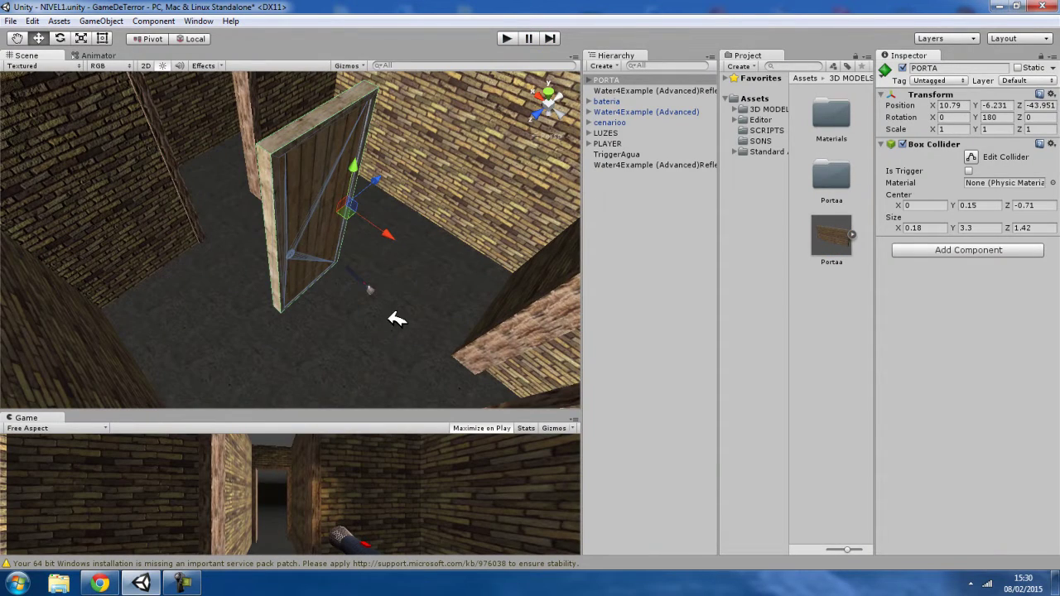
- Add a Mesh Collider to PORTA and disable its Box Collider
{"action": "left_click_drag", "start_coordinate": [385, 304], "coordinate": [457, 292], "text": "alt"}
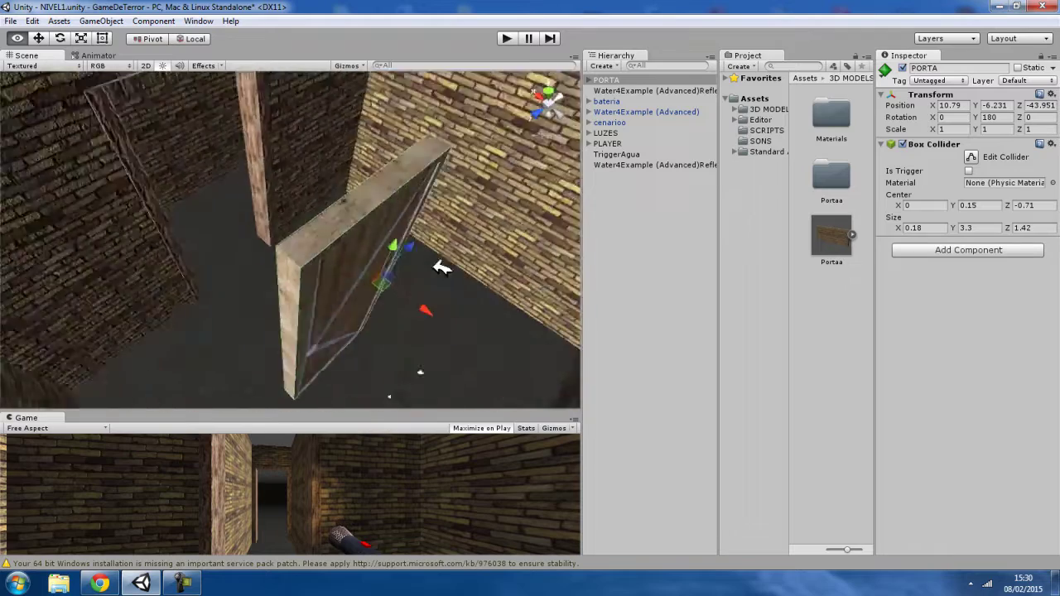
{"action": "left_click_drag", "start_coordinate": [461, 293], "coordinate": [451, 299], "text": "alt"}
{"action": "left_click", "coordinate": [607, 80]}
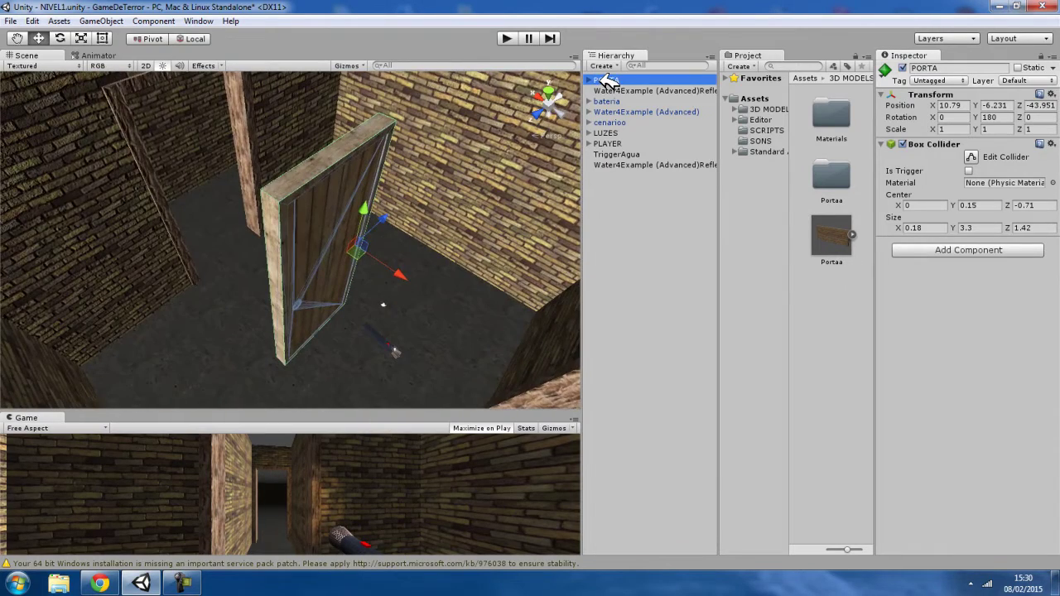
{"action": "left_click", "coordinate": [944, 252]}
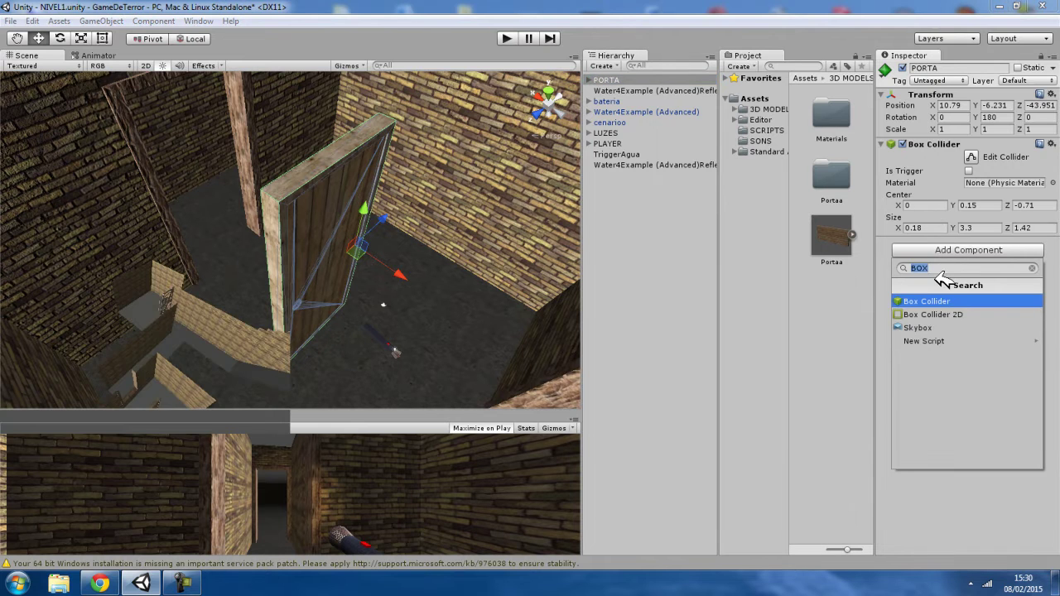
{"action": "type", "text": "MESH"}
{"action": "left_click", "coordinate": [939, 301]}
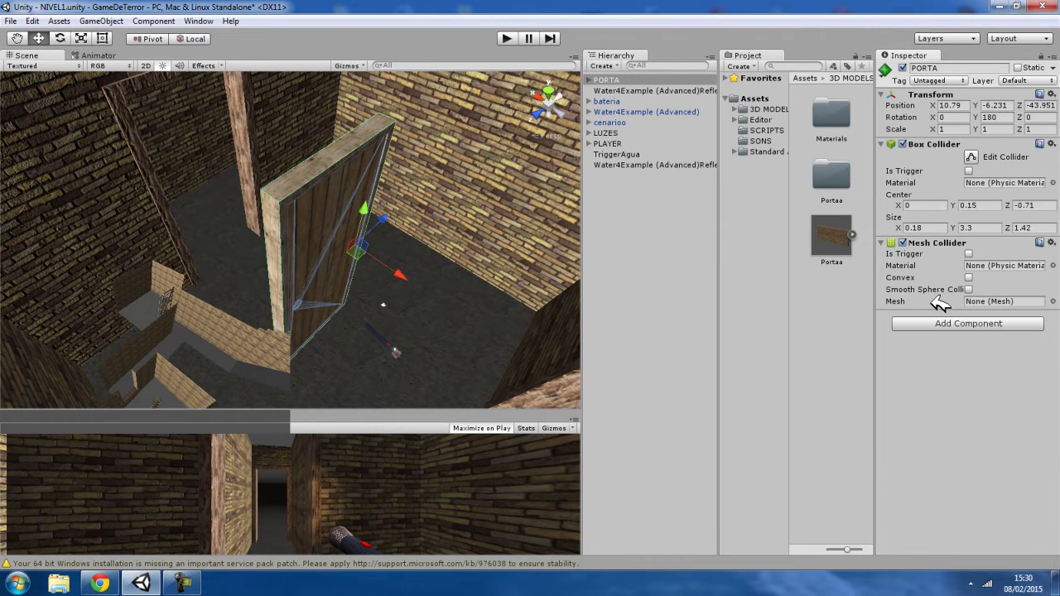
{"action": "left_click", "coordinate": [903, 144]}
{"action": "left_click", "coordinate": [927, 243]}
{"action": "left_click", "coordinate": [928, 243]}
- Remove and re-add the Mesh Collider, then start Play mode to test the door
{"action": "left_click", "coordinate": [1051, 242]}
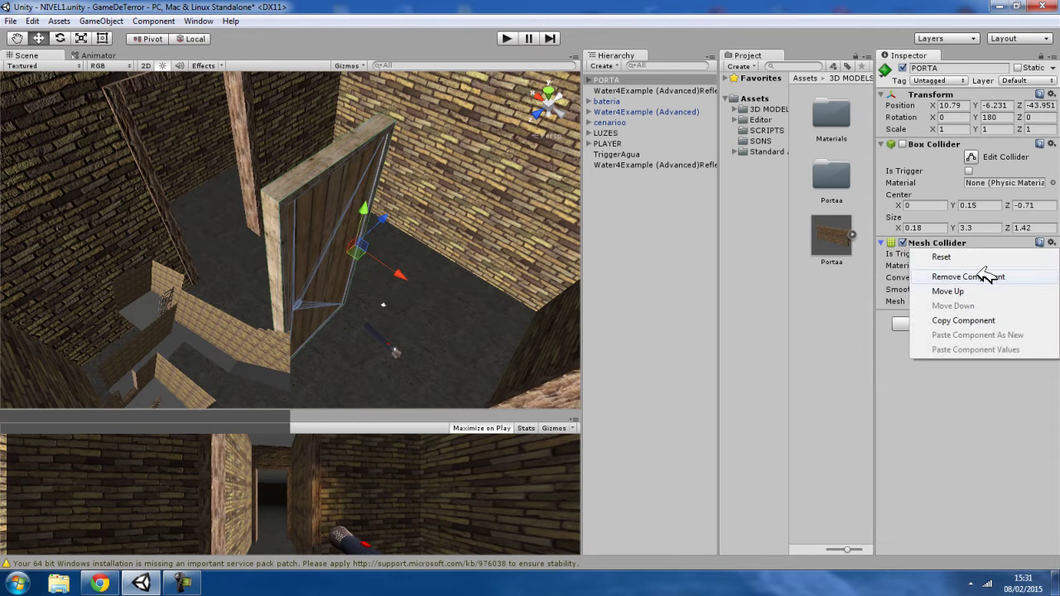
{"action": "left_click", "coordinate": [985, 276]}
{"action": "left_click", "coordinate": [912, 249]}
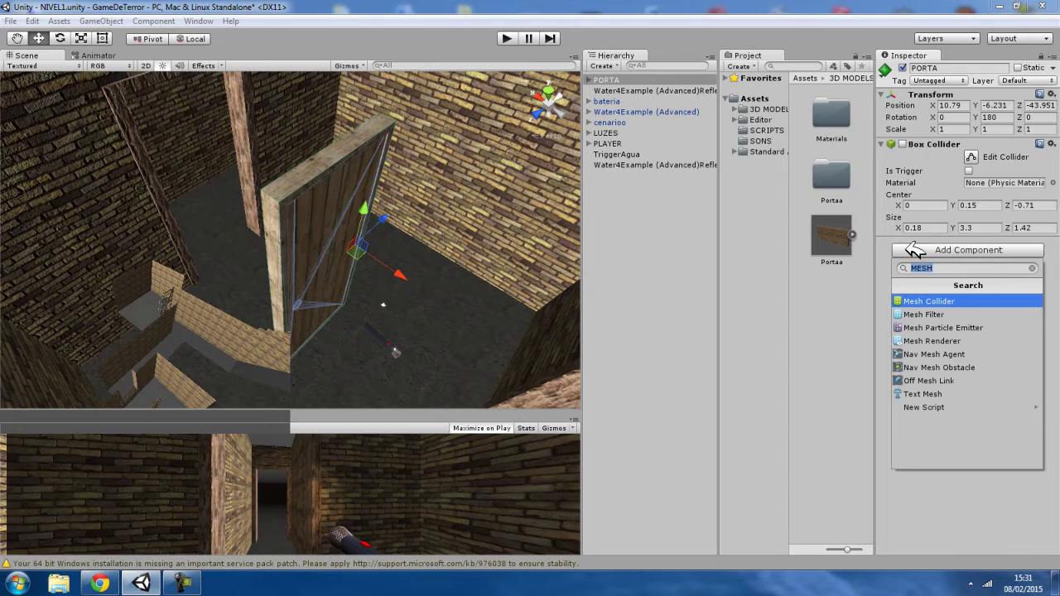
{"action": "left_click", "coordinate": [928, 301]}
{"action": "right_click_drag", "start_coordinate": [423, 244], "coordinate": [375, 224]}
{"action": "left_click", "coordinate": [506, 38]}
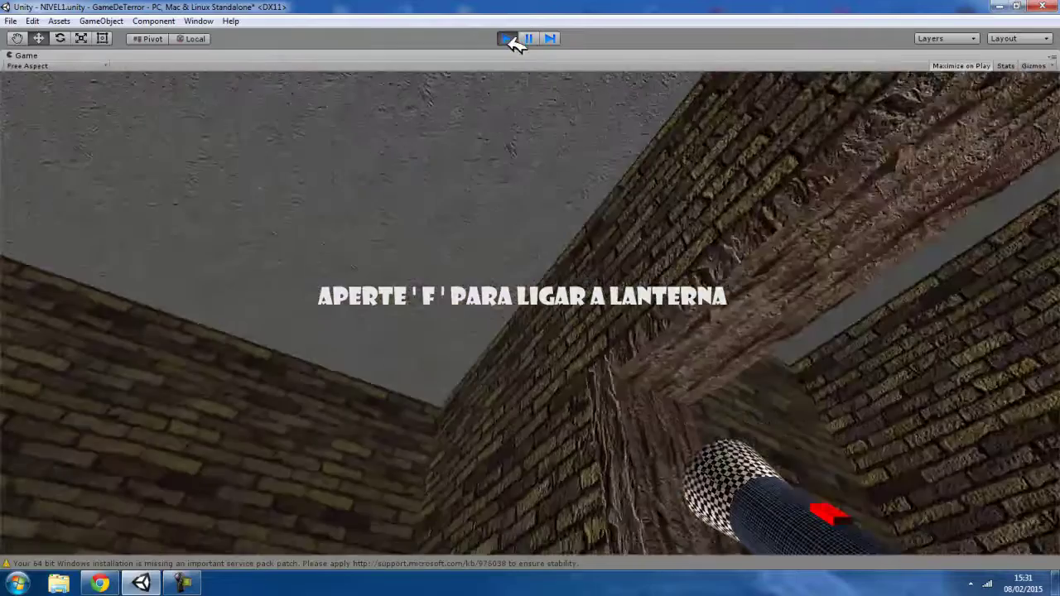
- Stop Play mode, remove PORTA's Mesh Collider and re-enable its Box Collider
{"action": "left_click", "coordinate": [507, 39]}
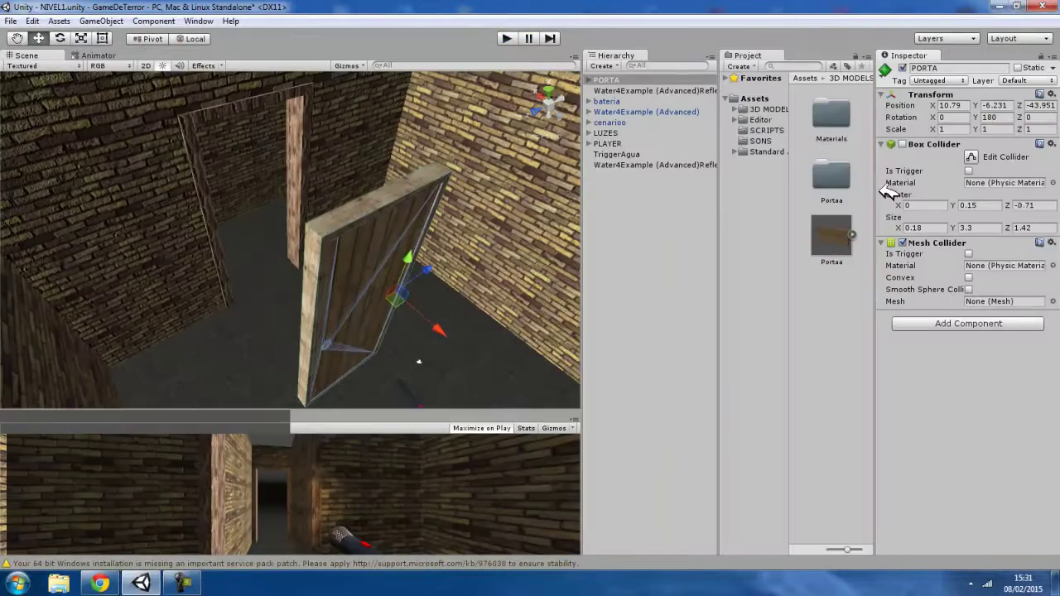
{"action": "left_click", "coordinate": [1050, 243]}
{"action": "left_click", "coordinate": [1029, 277]}
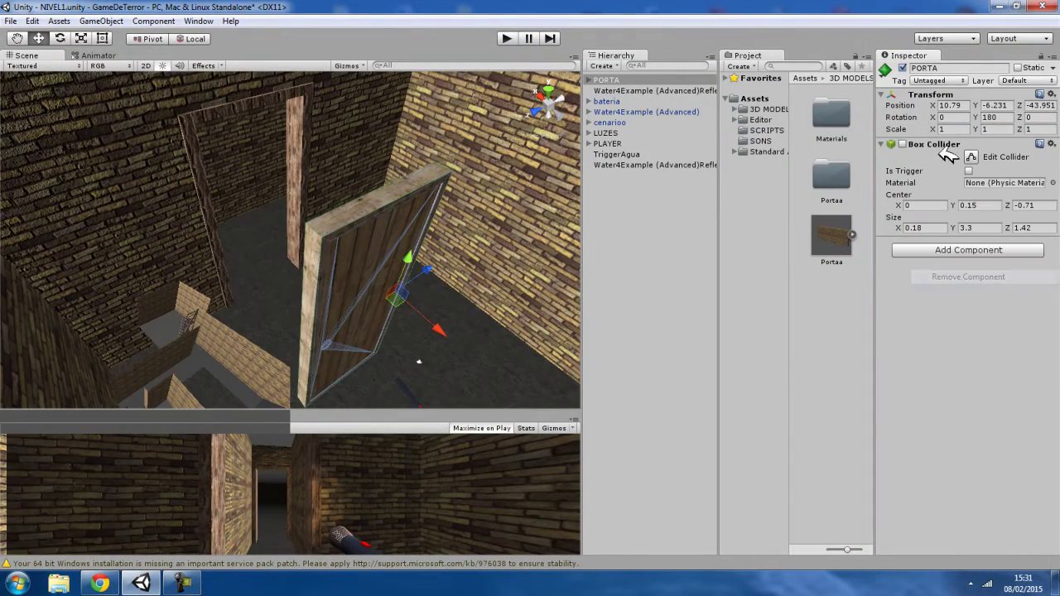
{"action": "left_click", "coordinate": [902, 144]}
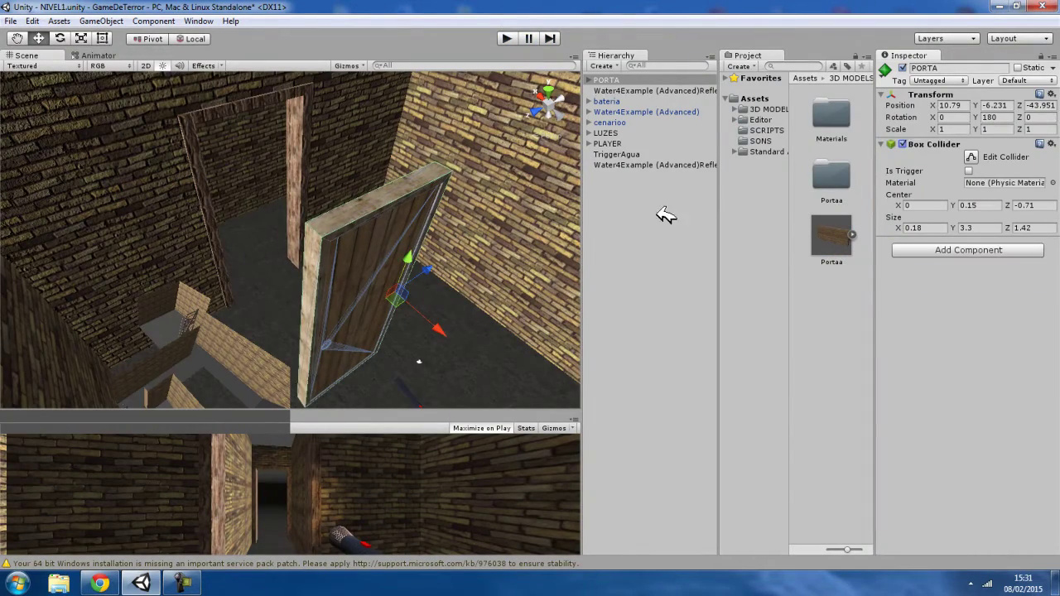
{"action": "double_click", "coordinate": [616, 79]}
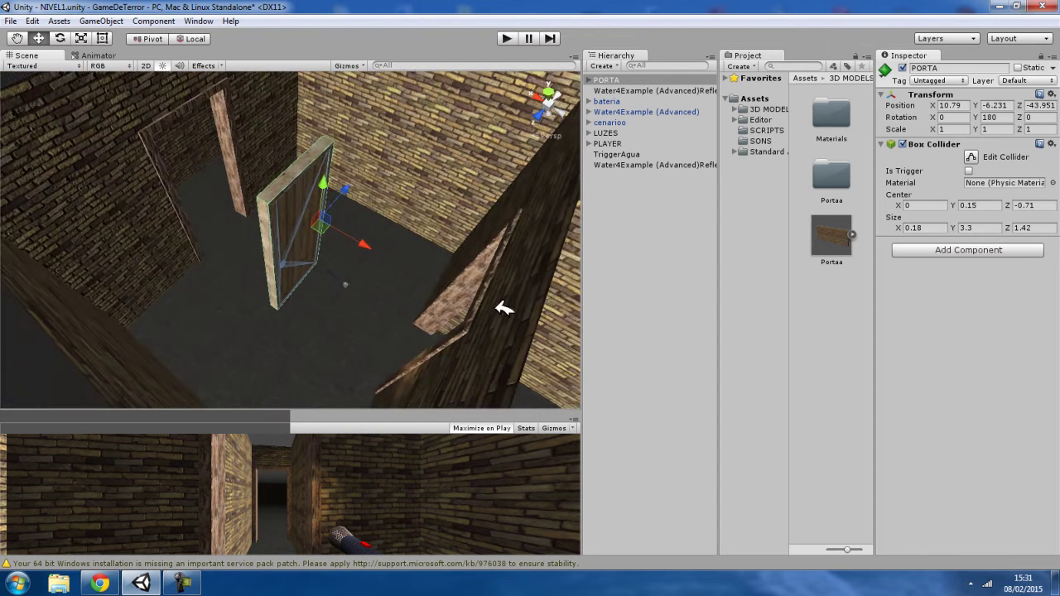
{"action": "left_click", "coordinate": [889, 144]}
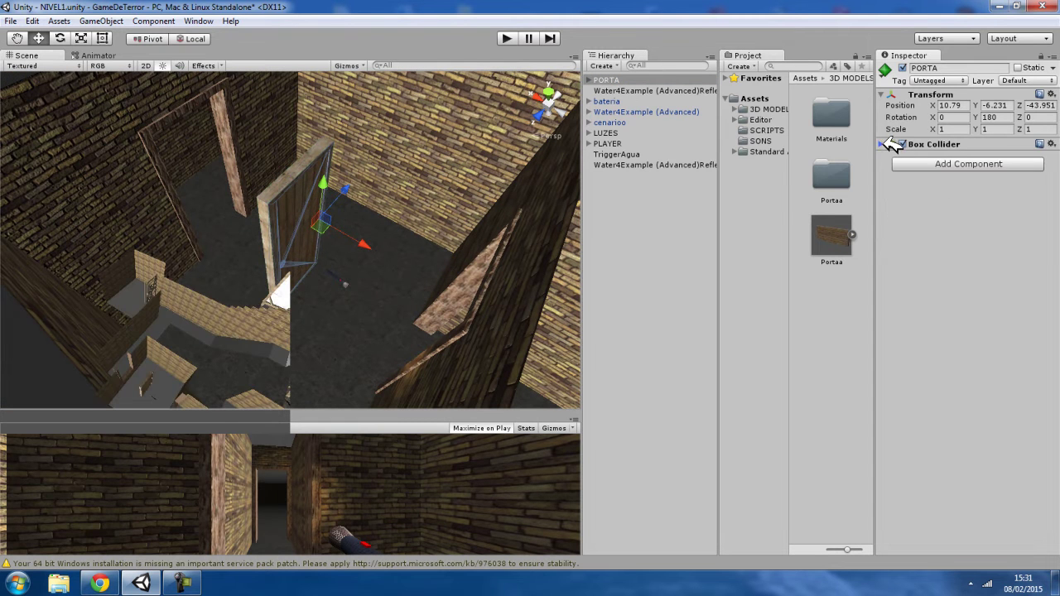
{"action": "left_click", "coordinate": [965, 144]}
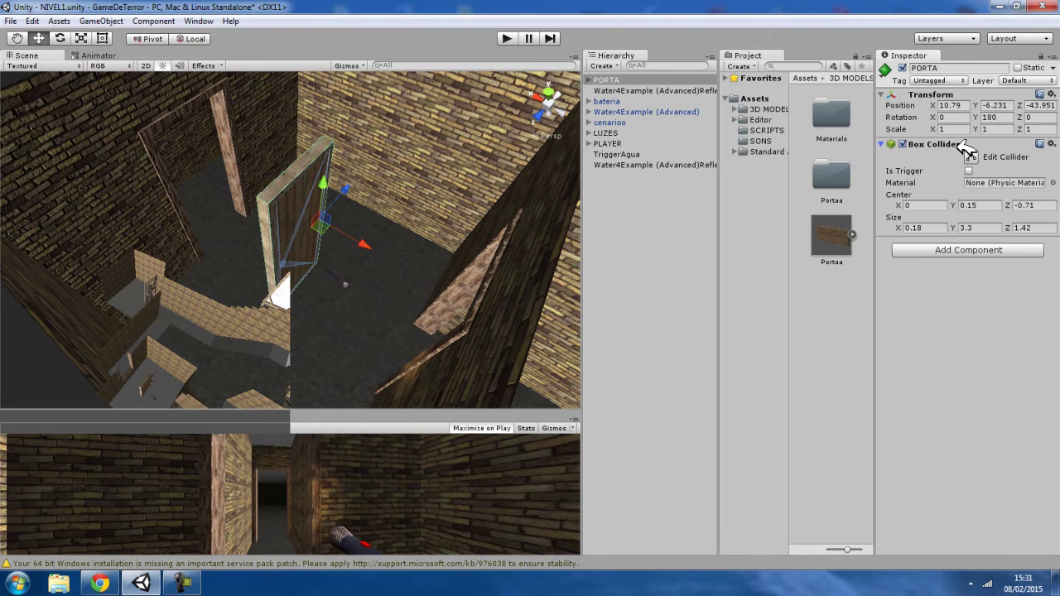
- Add a second default 1×1×1 Box Collider to PORTA
{"action": "left_click", "coordinate": [935, 252]}
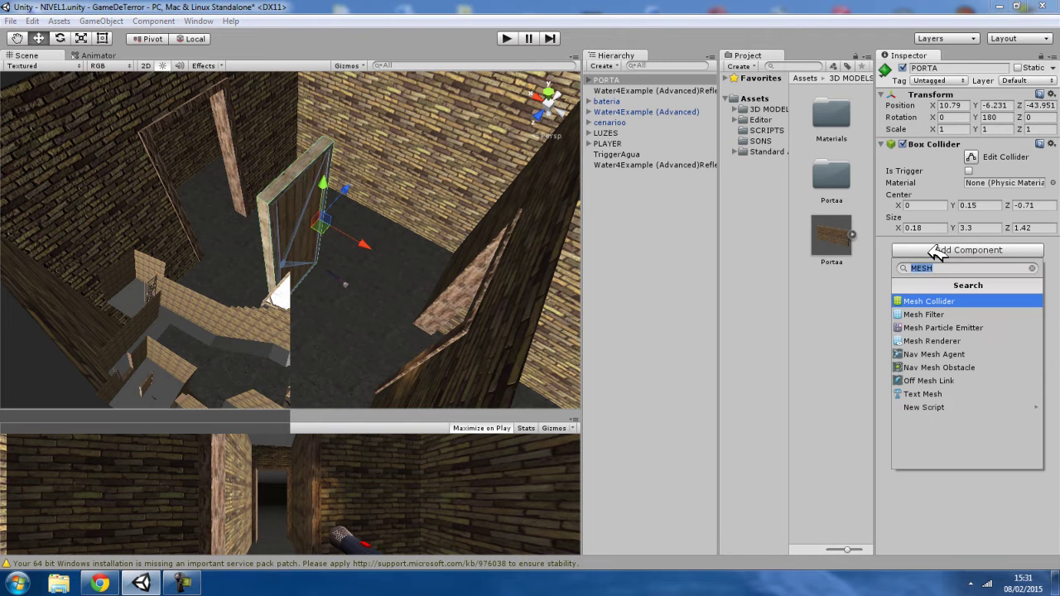
{"action": "type", "text": "BOX"}
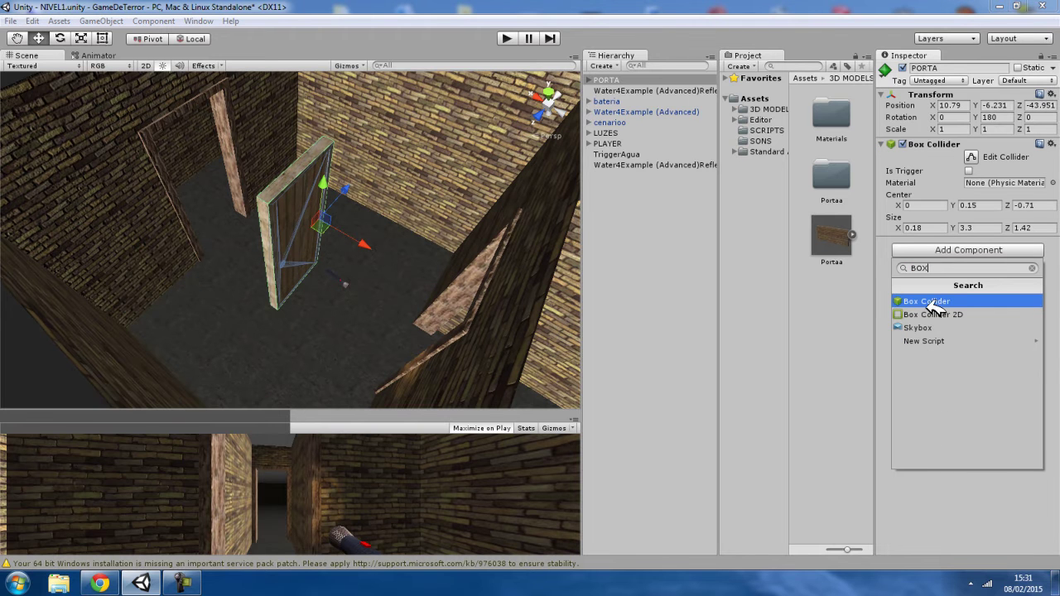
{"action": "left_click", "coordinate": [934, 300]}
{"action": "mouse_move", "coordinate": [356, 256]}
{"action": "left_mouse_down", "text": "alt"}
{"action": "mouse_move", "coordinate": [228, 327]}
{"action": "mouse_move", "coordinate": [133, 253]}
{"action": "mouse_move", "coordinate": [331, 289]}
{"action": "mouse_move", "coordinate": [401, 225]}
{"action": "left_mouse_up", "text": "alt"}
- Slide PORTA along X to -5.26 and frame it in the Scene view
{"action": "left_click", "coordinate": [627, 143]}
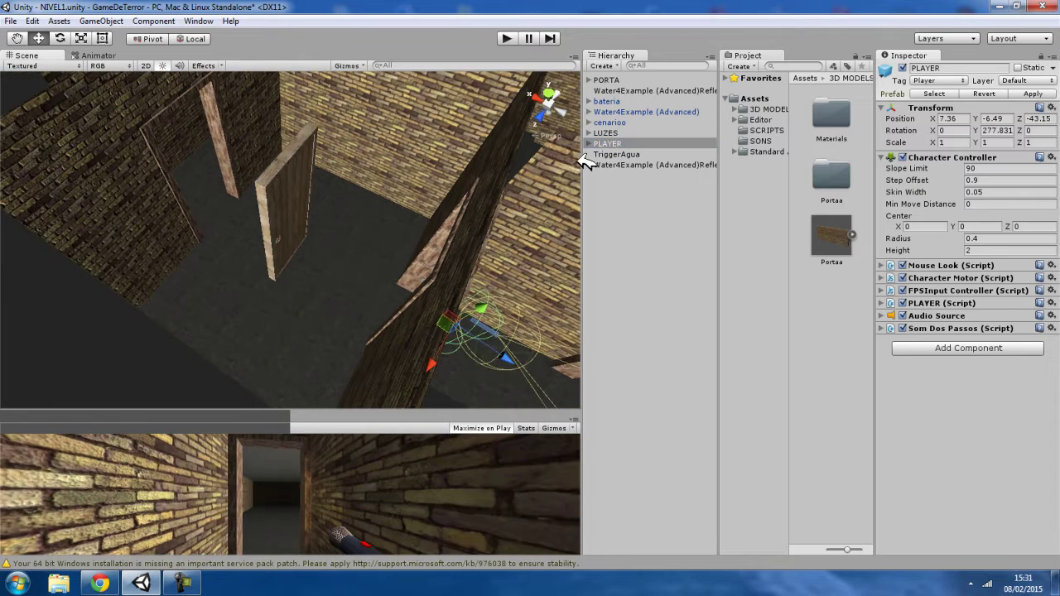
{"action": "left_click", "coordinate": [610, 80]}
{"action": "left_click_drag", "start_coordinate": [417, 190], "coordinate": [494, 178], "text": "alt"}
{"action": "scroll", "coordinate": [494, 178], "scroll_direction": "down", "scroll_amount": 5}
{"action": "mouse_move", "coordinate": [224, 257]}
{"action": "left_mouse_down"}
{"action": "mouse_move", "coordinate": [485, 276]}
{"action": "mouse_move", "coordinate": [662, 259]}
{"action": "left_mouse_up"}
{"action": "key", "text": "f"}
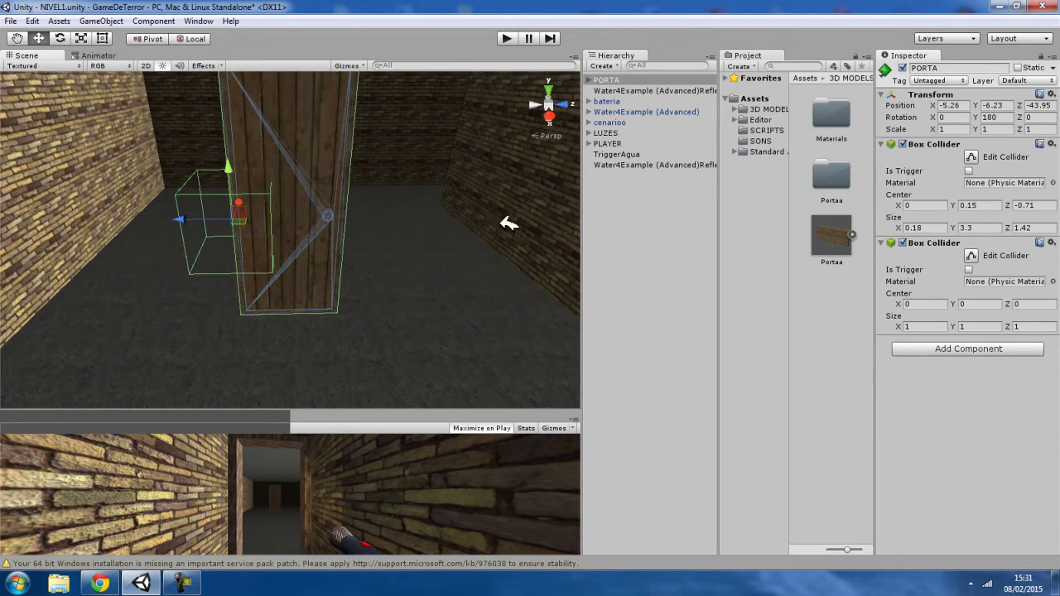
- Move the second Box Collider's centre to Z -0.7 and Y 0.15, and set Size Y to 3.3
{"action": "left_click", "coordinate": [1013, 327]}
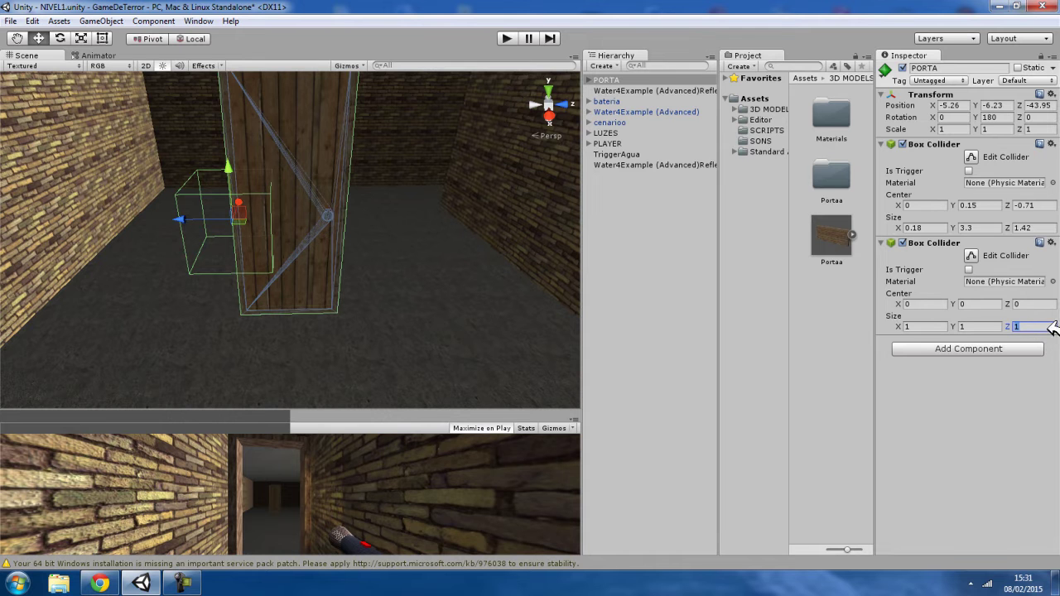
{"action": "left_click_drag", "start_coordinate": [1009, 304], "coordinate": [1013, 303]}
{"action": "type", "text": "-0.7"}
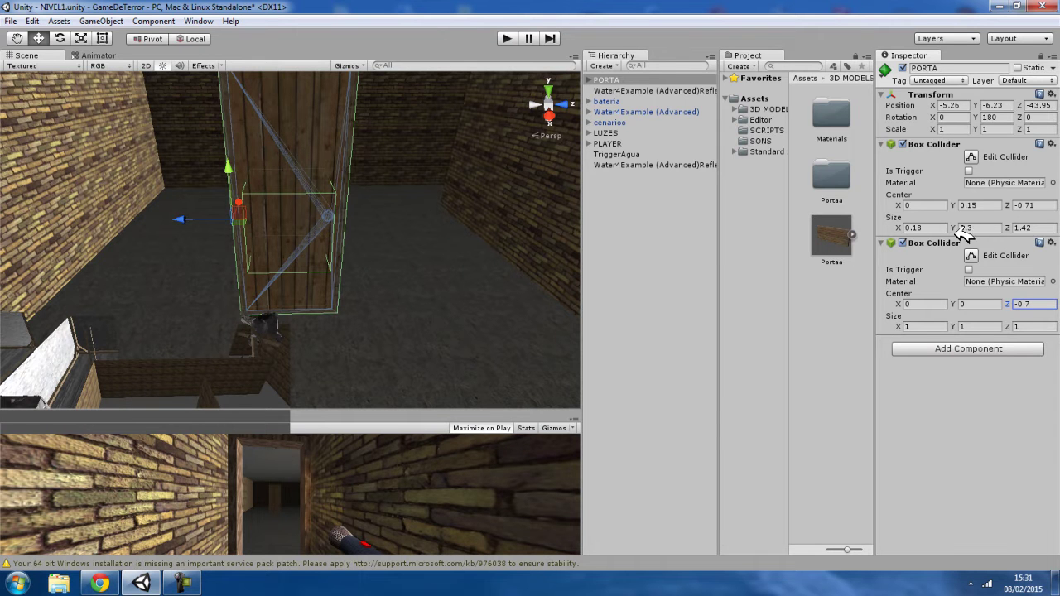
{"action": "left_click", "coordinate": [970, 326]}
{"action": "type", "text": "3.3"}
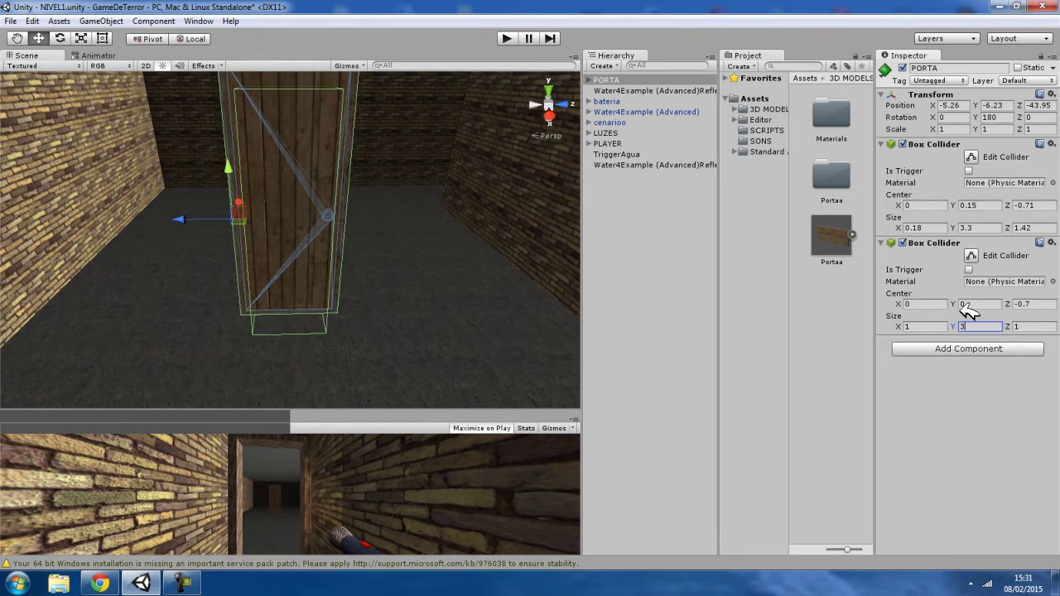
{"action": "left_click_drag", "start_coordinate": [426, 335], "coordinate": [456, 263], "text": "alt"}
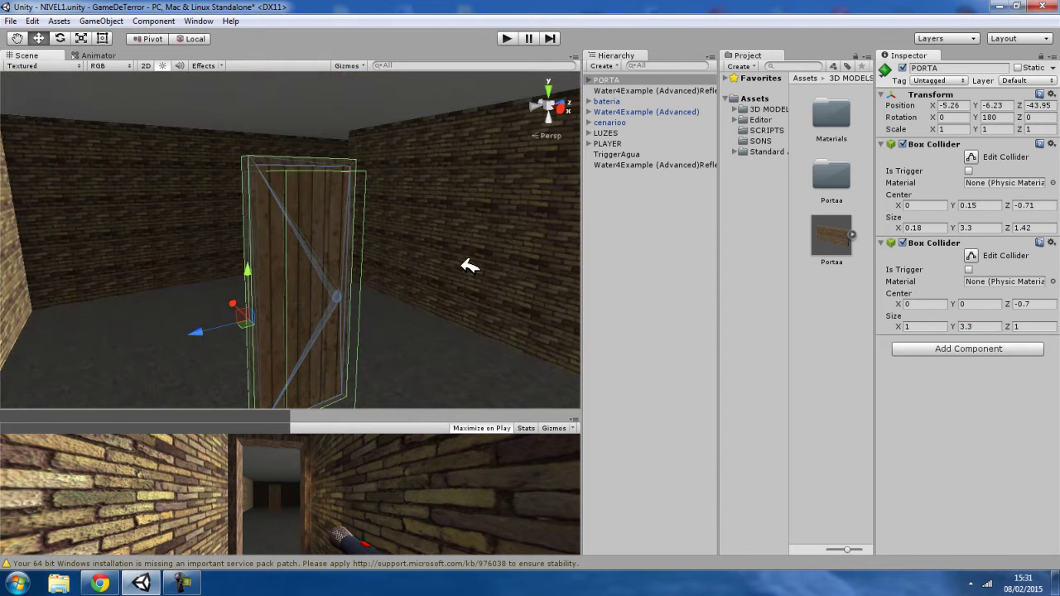
{"action": "left_click", "coordinate": [977, 303]}
{"action": "type", "text": "0.15"}
- Set the second Box Collider's Size Z to 1.5 and inspect it around the door
{"action": "mouse_move", "coordinate": [356, 246]}
{"action": "left_mouse_down", "text": "alt"}
{"action": "mouse_move", "coordinate": [269, 272]}
{"action": "mouse_move", "coordinate": [289, 273]}
{"action": "left_mouse_up", "text": "alt"}
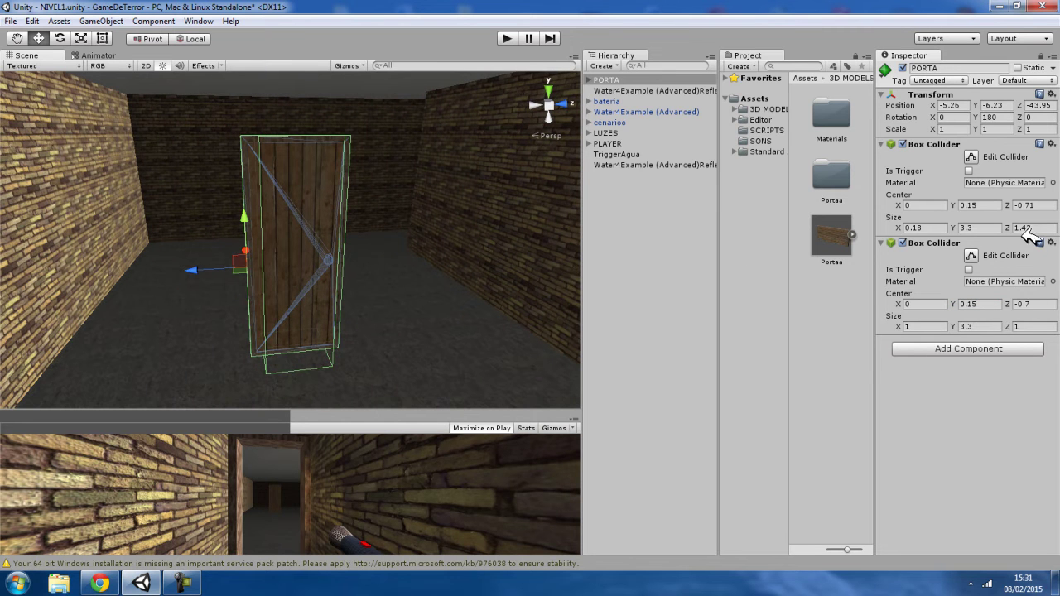
{"action": "left_click", "coordinate": [1033, 327]}
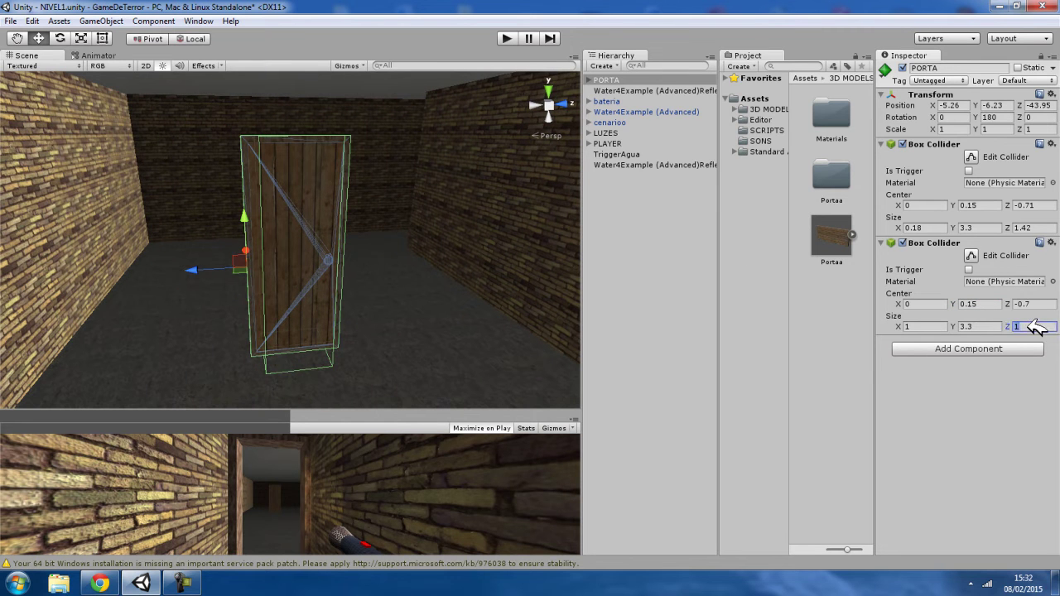
{"action": "type", "text": ".5"}
{"action": "key", "text": "Return"}
{"action": "mouse_move", "coordinate": [464, 323]}
{"action": "left_mouse_down", "text": "alt"}
{"action": "mouse_move", "coordinate": [433, 347]}
{"action": "mouse_move", "coordinate": [418, 342]}
{"action": "mouse_move", "coordinate": [408, 379]}
{"action": "left_mouse_up", "text": "alt"}
{"action": "mouse_move", "coordinate": [363, 291]}
{"action": "left_mouse_down", "text": "alt"}
{"action": "mouse_move", "coordinate": [497, 315]}
{"action": "mouse_move", "coordinate": [418, 275]}
{"action": "left_mouse_up", "text": "alt"}
{"action": "mouse_move", "coordinate": [351, 265]}
{"action": "left_mouse_down", "text": "alt"}
{"action": "mouse_move", "coordinate": [350, 315]}
{"action": "mouse_move", "coordinate": [237, 134]}
{"action": "mouse_move", "coordinate": [371, 298]}
{"action": "mouse_move", "coordinate": [425, 385]}
{"action": "mouse_move", "coordinate": [442, 319]}
{"action": "mouse_move", "coordinate": [291, 306]}
{"action": "left_mouse_up", "text": "alt"}
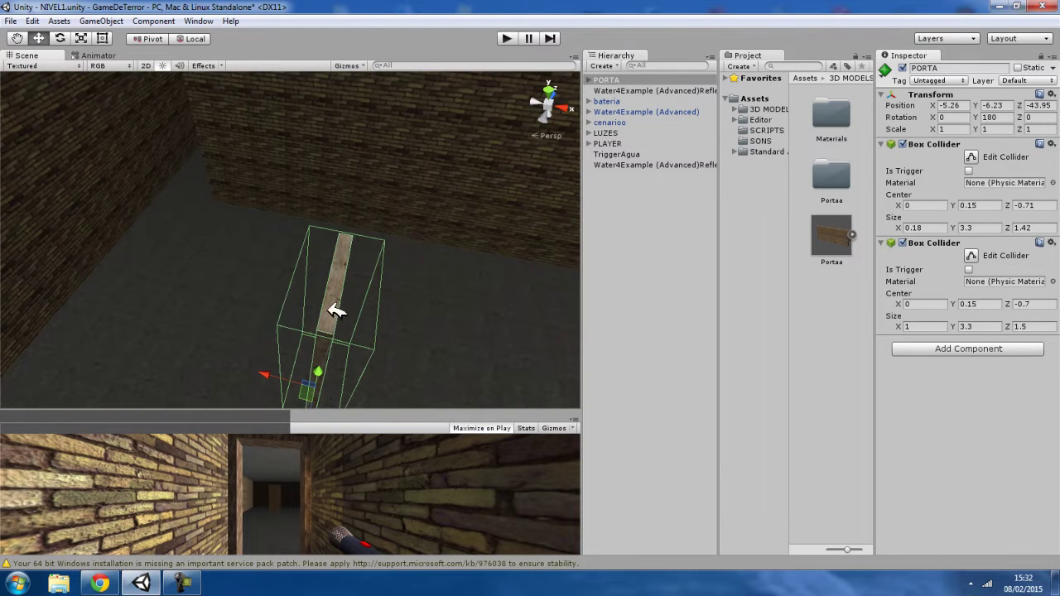
- Resize the second Box Collider to Size X 3 and Size Z 2
{"action": "left_click_drag", "start_coordinate": [899, 327], "coordinate": [950, 330]}
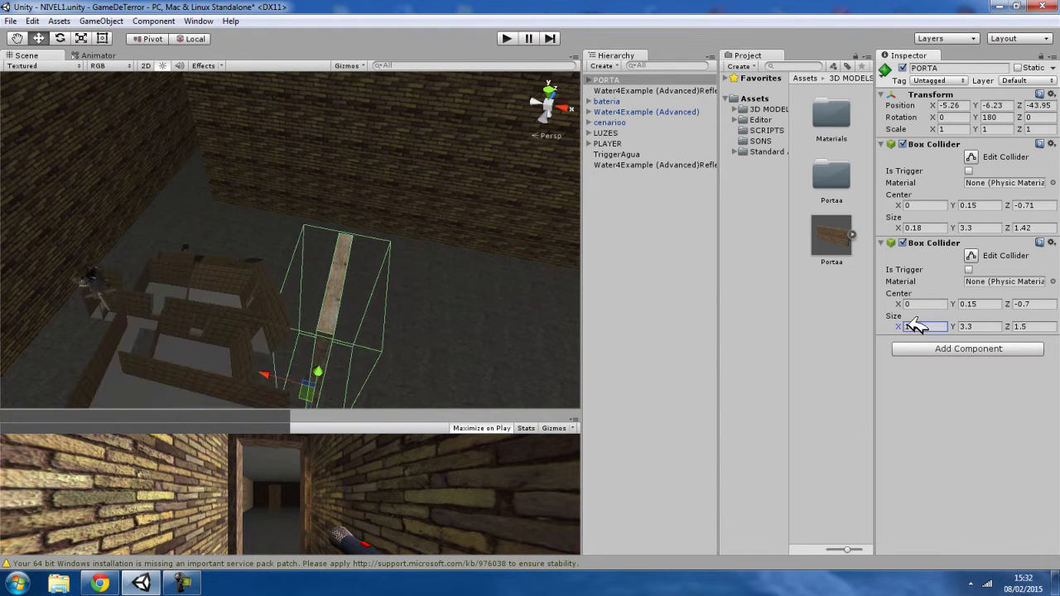
{"action": "left_click_drag", "start_coordinate": [476, 269], "coordinate": [189, 313], "text": "alt"}
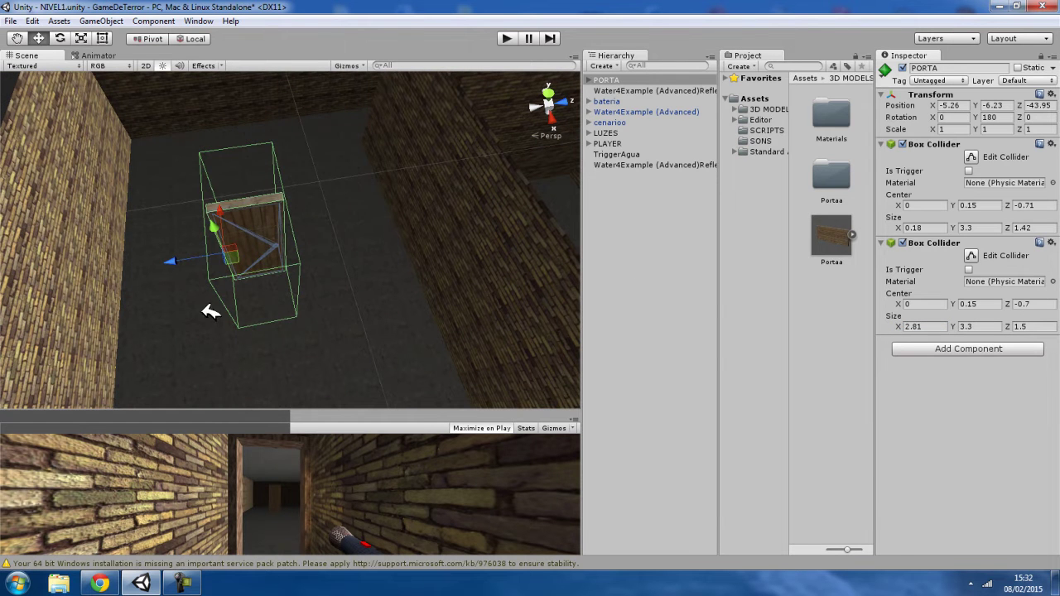
{"action": "left_click", "coordinate": [1033, 326]}
{"action": "type", "text": "2"}
{"action": "left_click_drag", "start_coordinate": [513, 324], "coordinate": [857, 315], "text": "alt"}
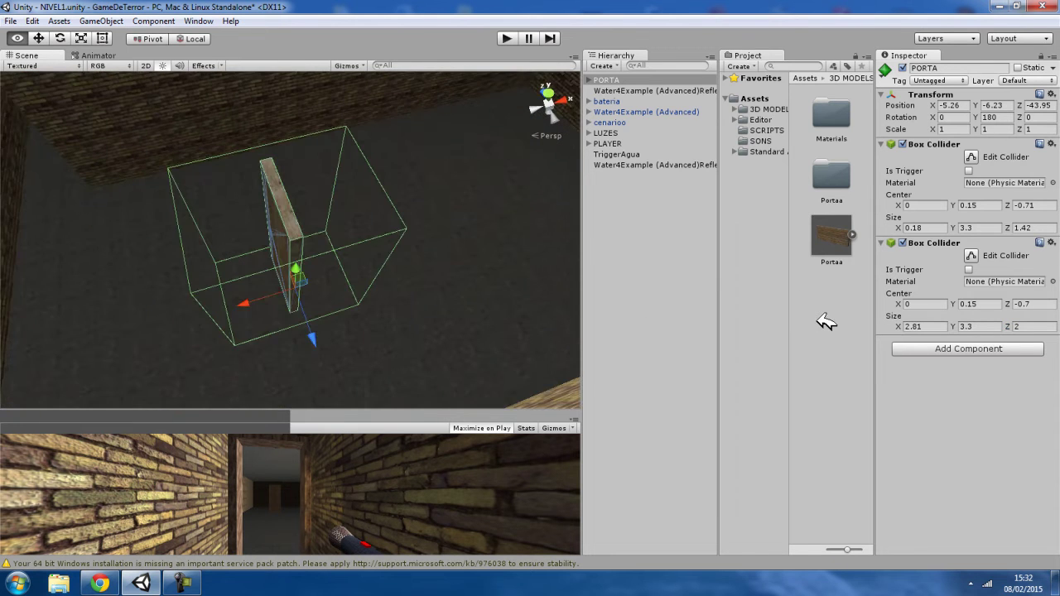
{"action": "left_click", "coordinate": [941, 326]}
{"action": "type", "text": "2.5"}
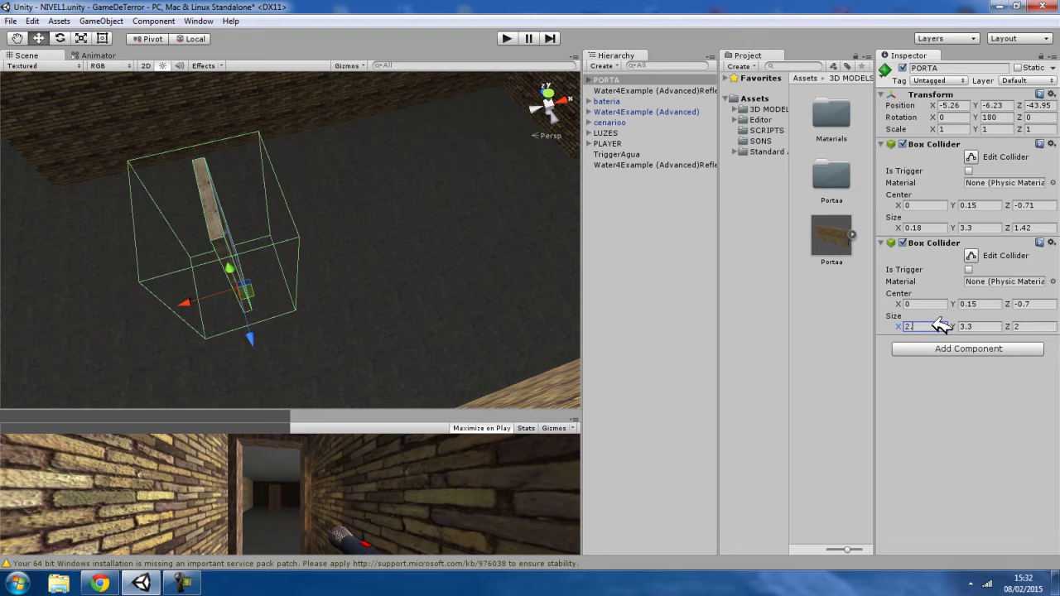
{"action": "left_click_drag", "start_coordinate": [390, 343], "coordinate": [122, 328], "text": "alt"}
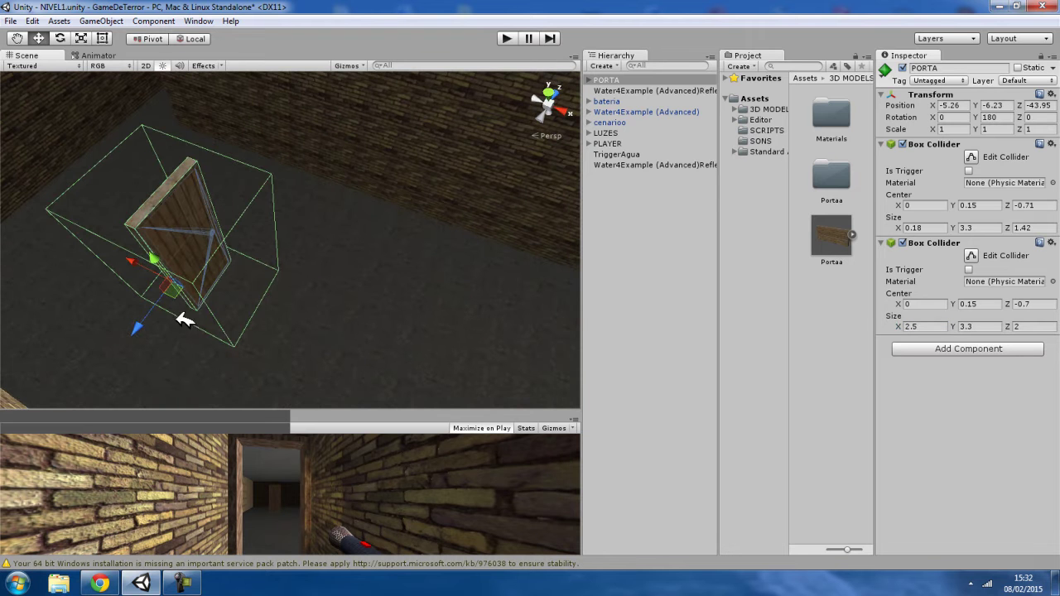
{"action": "left_click", "coordinate": [933, 326]}
{"action": "type", "text": "3"}
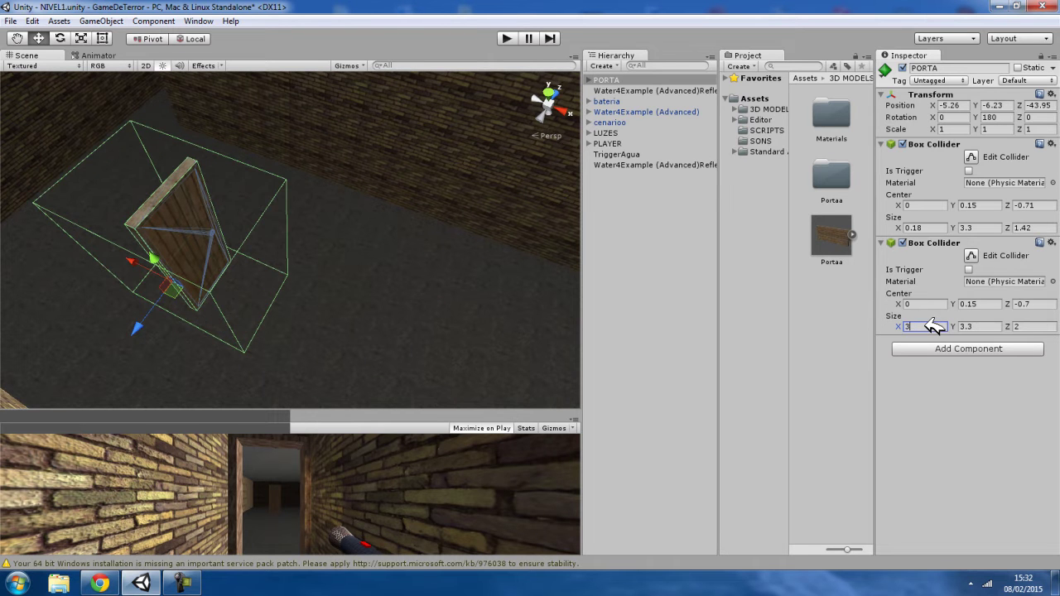
- Tick Is Trigger on the second Box Collider and inspect it around the door
{"action": "left_click_drag", "start_coordinate": [439, 321], "coordinate": [456, 317], "text": "alt"}
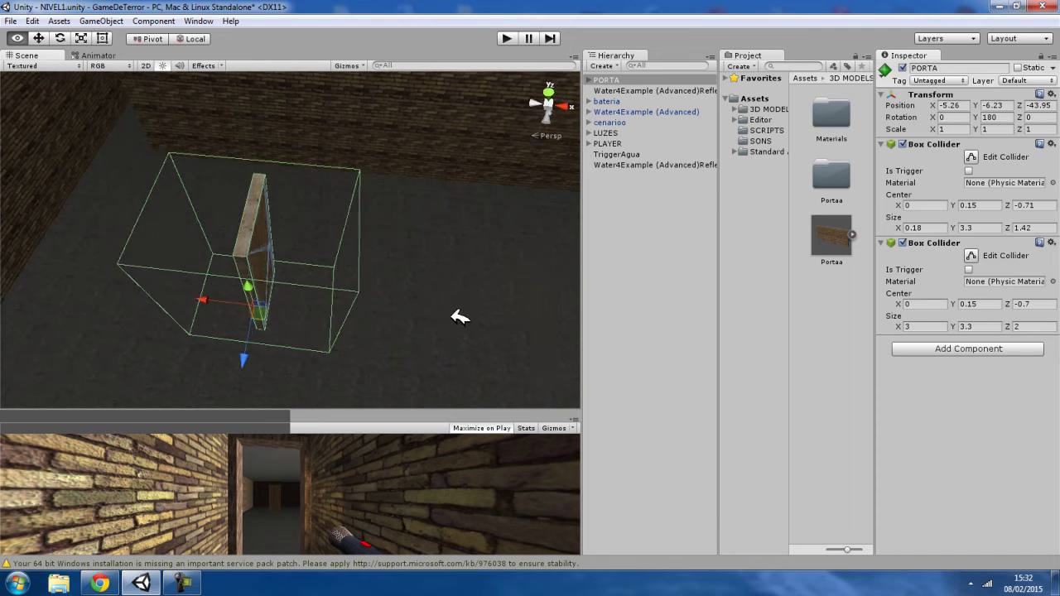
{"action": "left_click", "coordinate": [969, 270]}
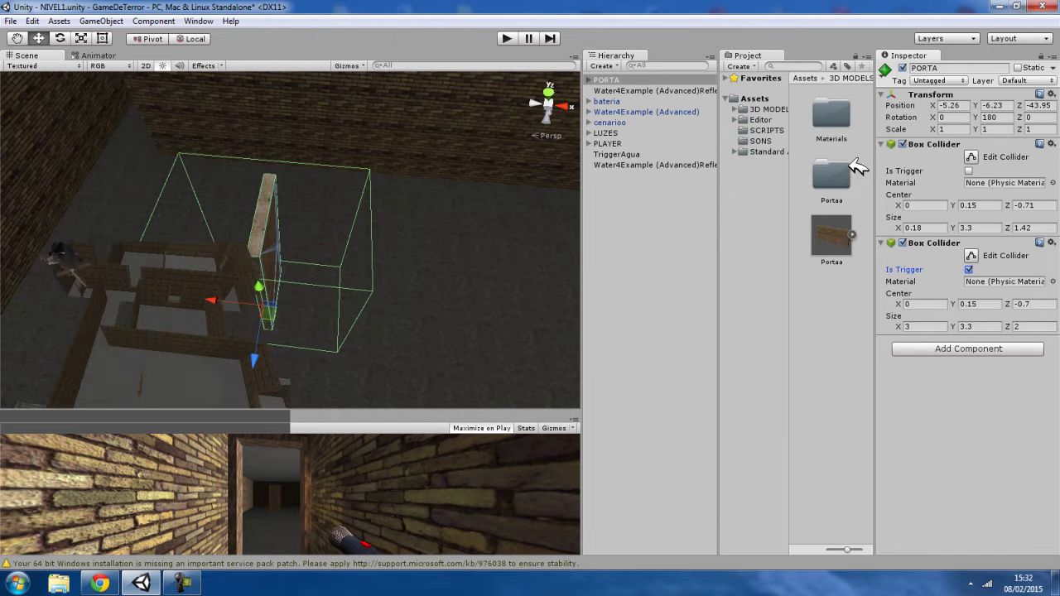
{"action": "left_click_drag", "start_coordinate": [331, 269], "coordinate": [561, 245], "text": "alt"}
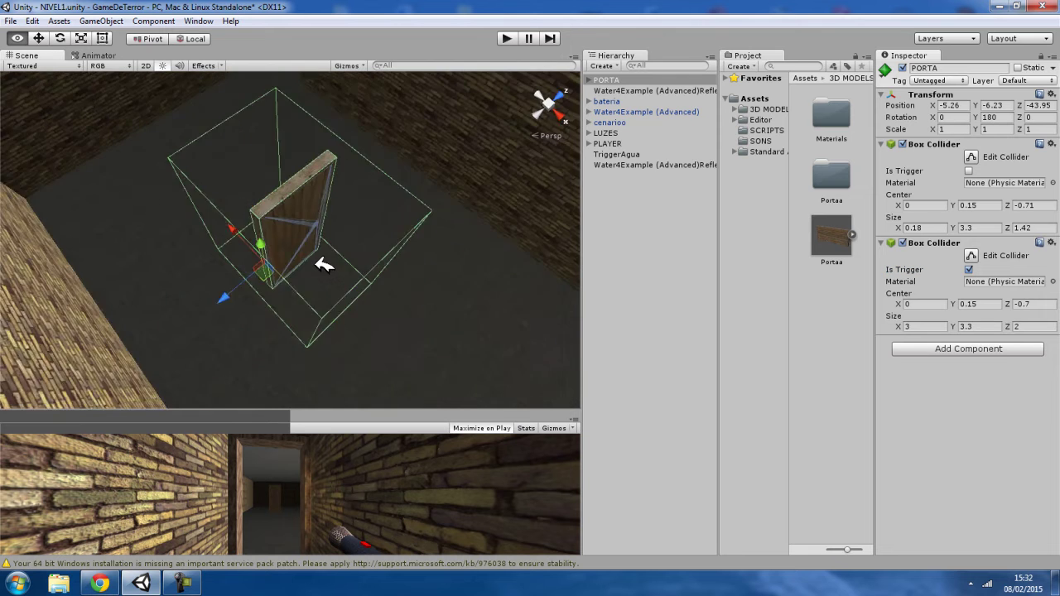
{"action": "left_click_drag", "start_coordinate": [357, 210], "coordinate": [340, 244], "text": "alt"}
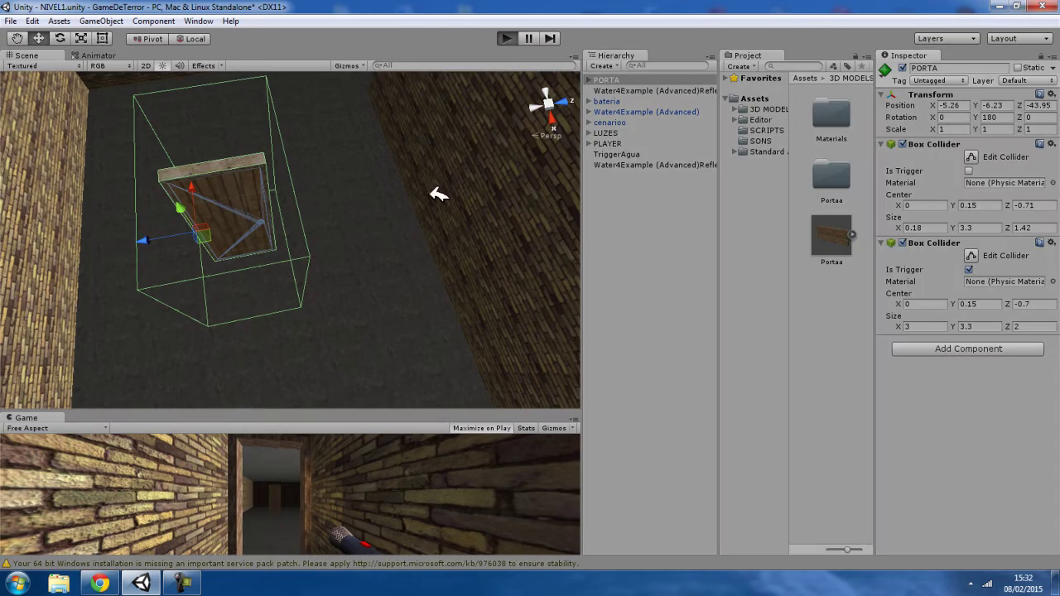
- Play-test by walking the player into the PORTA door and back, then exit Play mode
{"action": "key", "text": "w"}
{"action": "key", "text": "f"}
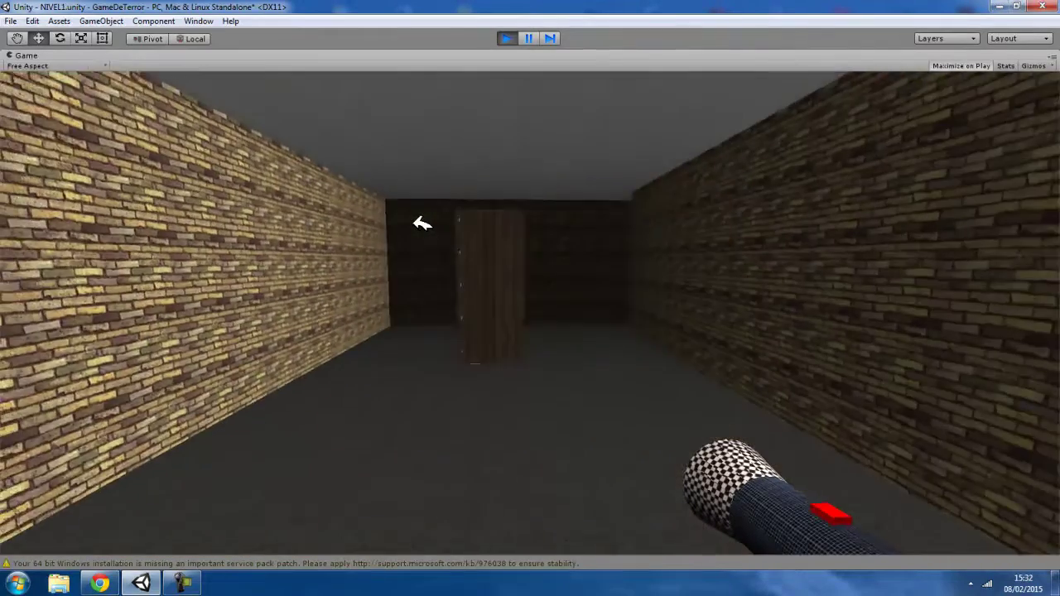
{"action": "key", "text": "w"}
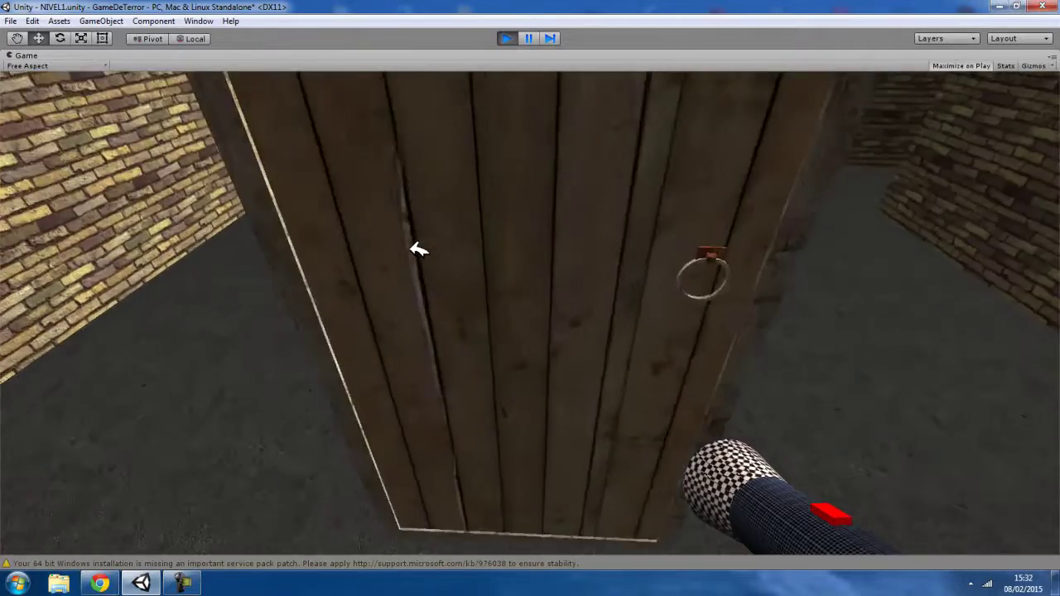
{"action": "key", "text": "w"}
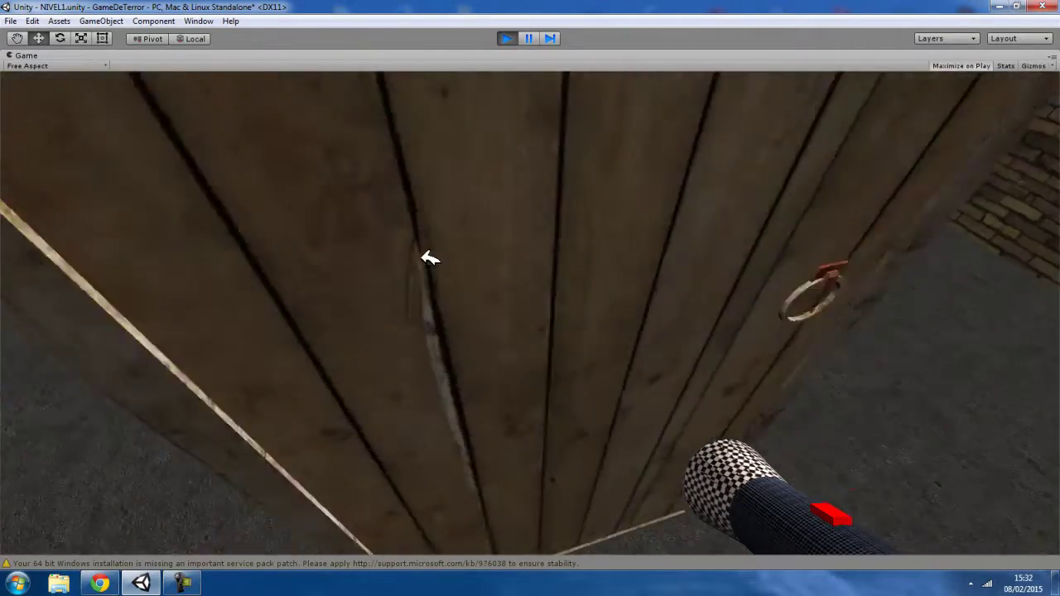
{"action": "key", "text": "w"}
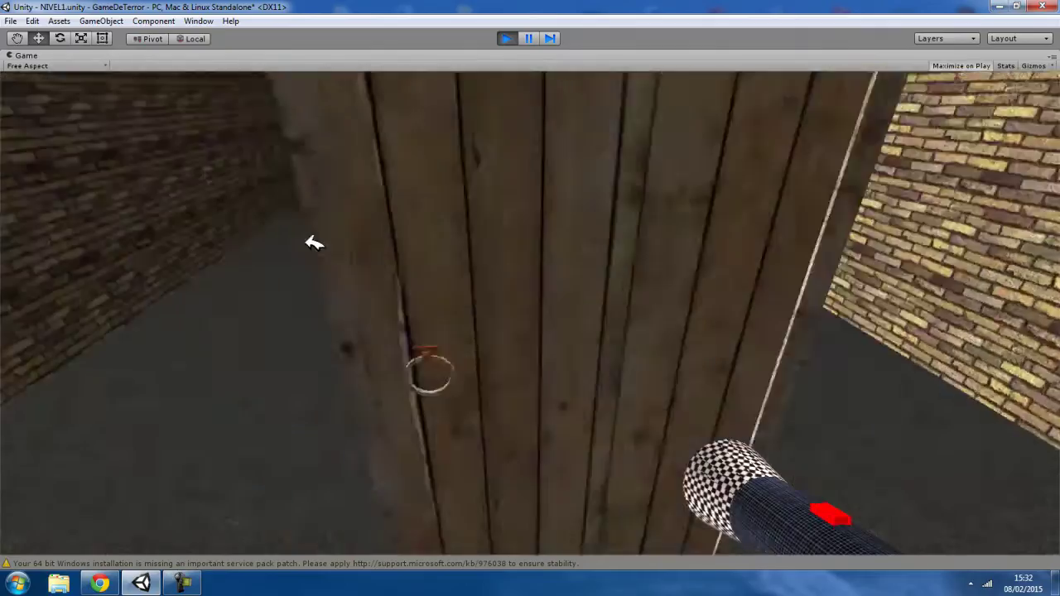
{"action": "key", "text": "s"}
{"action": "key", "text": "w"}
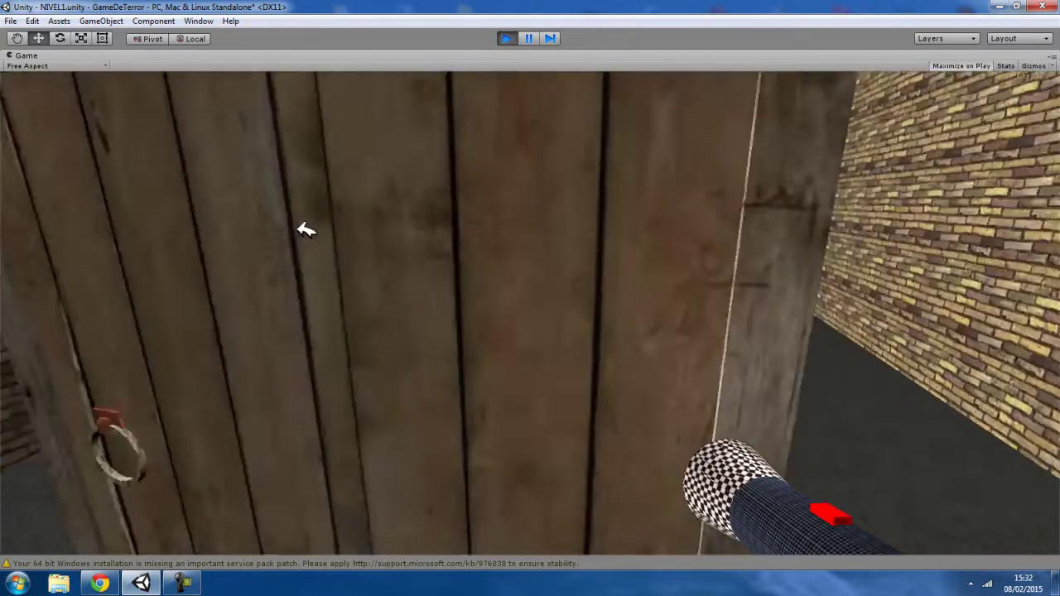
{"action": "key", "text": "ctrl+p"}
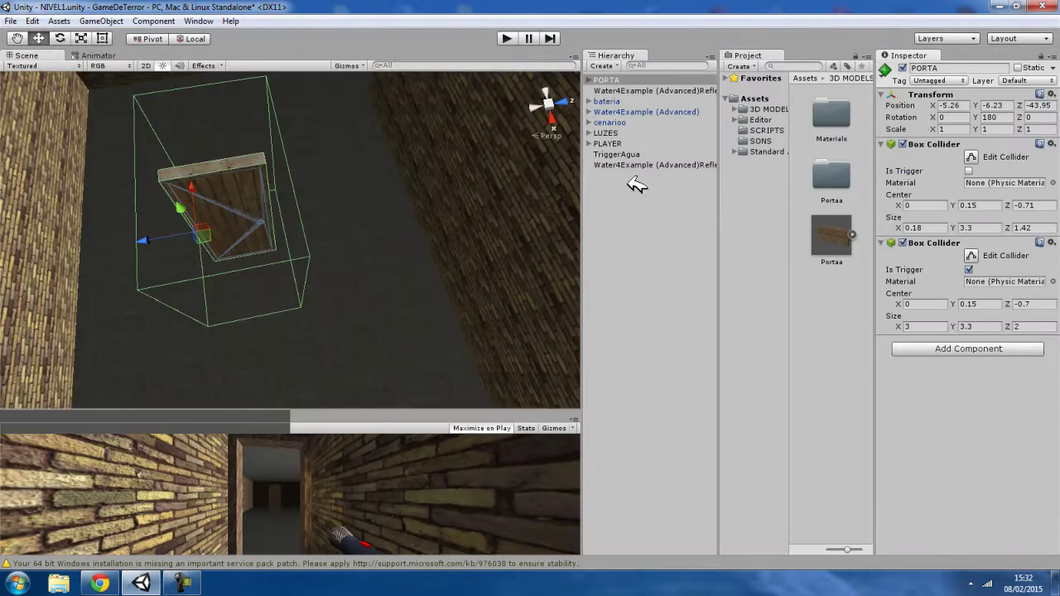
- Create a new C# script named PORTA inside the Assets > SCRIPTS folder
{"action": "left_click_drag", "start_coordinate": [406, 202], "coordinate": [389, 135], "text": "alt"}
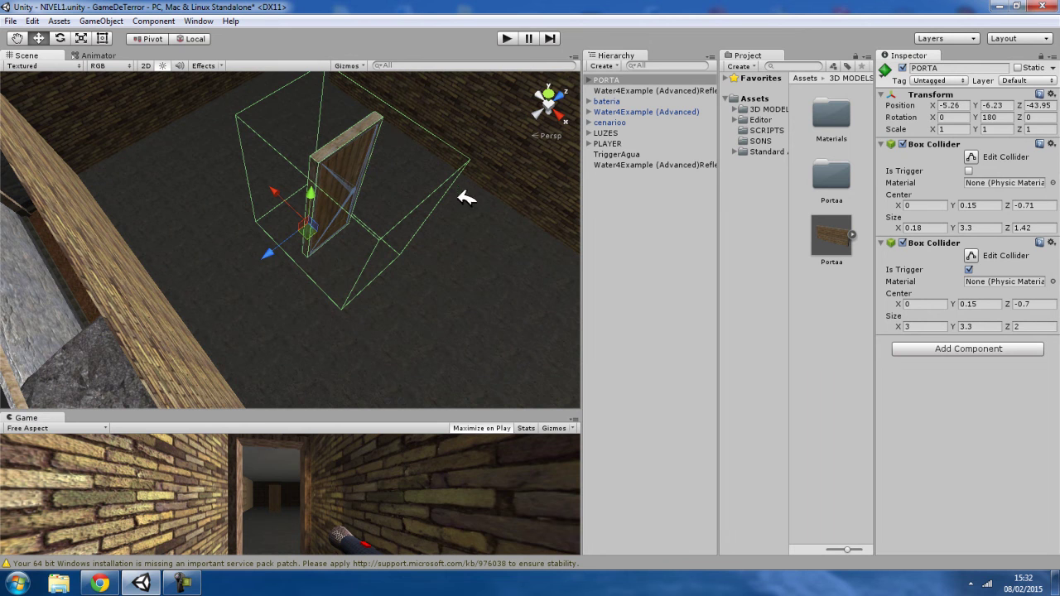
{"action": "left_click", "coordinate": [775, 130]}
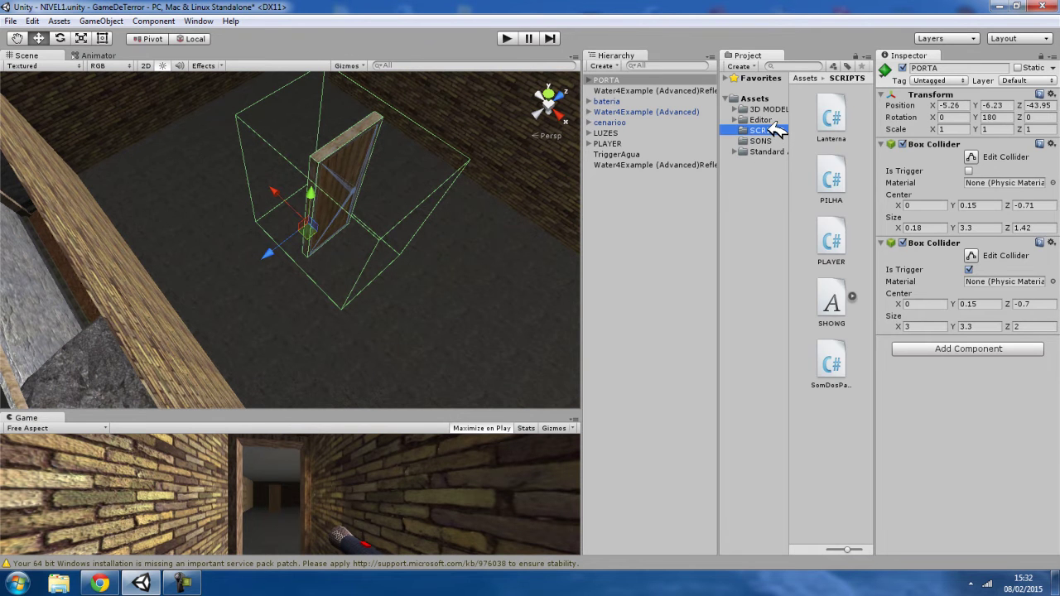
{"action": "right_click", "coordinate": [822, 409]}
{"action": "mouse_move", "coordinate": [852, 213]}
{"action": "left_click", "coordinate": [748, 241]}
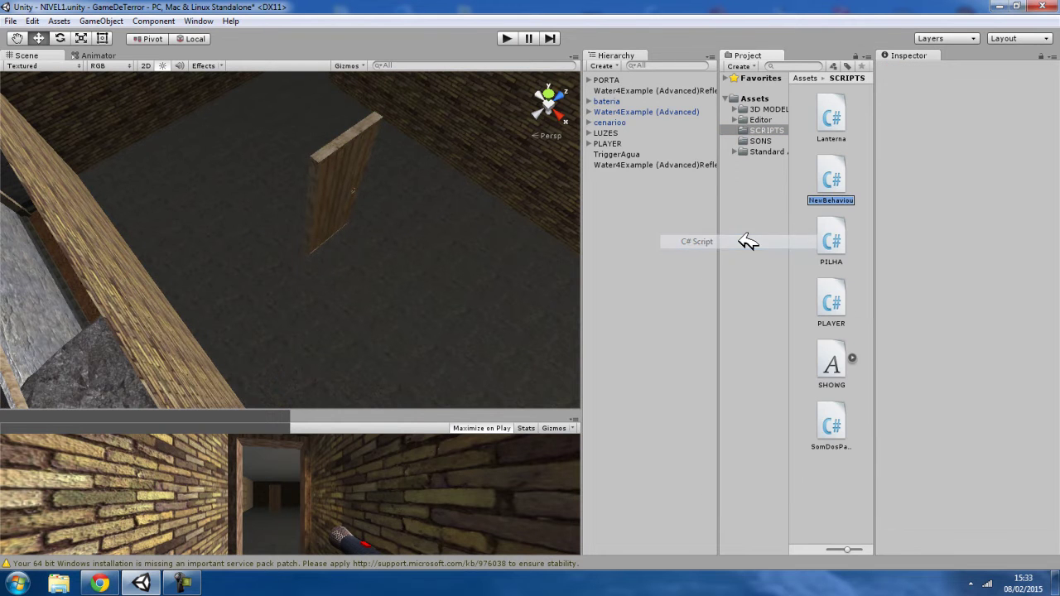
{"action": "type", "text": "PORTA"}
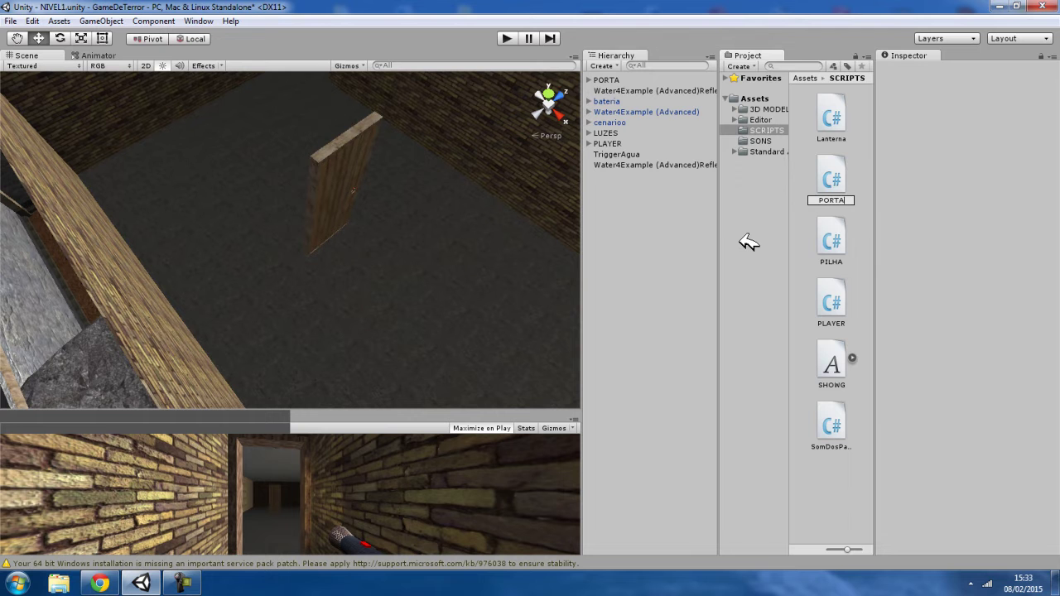
{"action": "key", "text": "Return"}
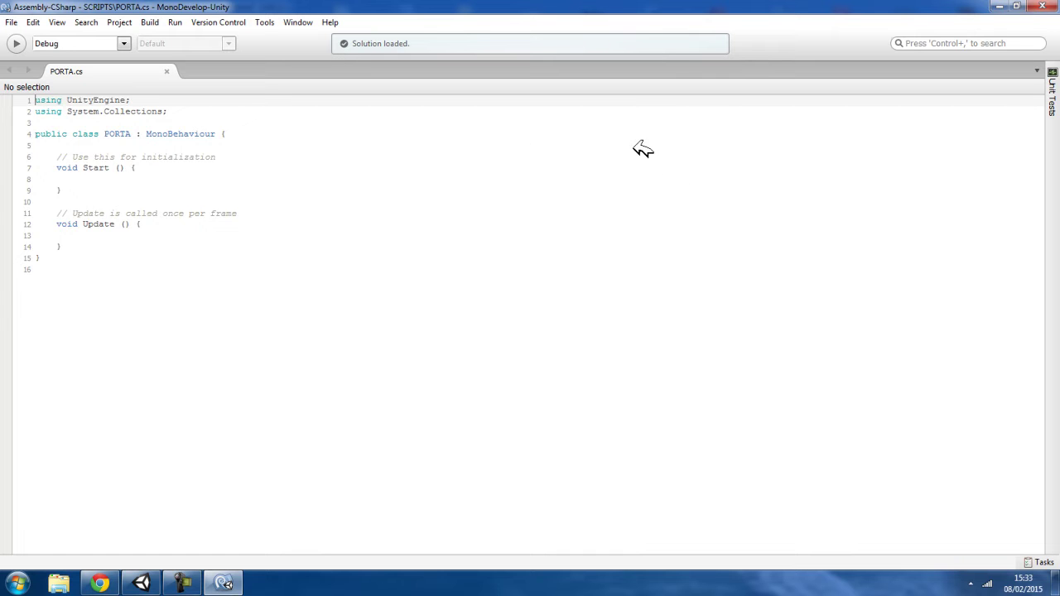
- Add [RequireComponent(typeof(AudioSource))] on line 3 above the PORTA class
{"action": "left_click", "coordinate": [124, 121]}
{"action": "type", "text": "["}
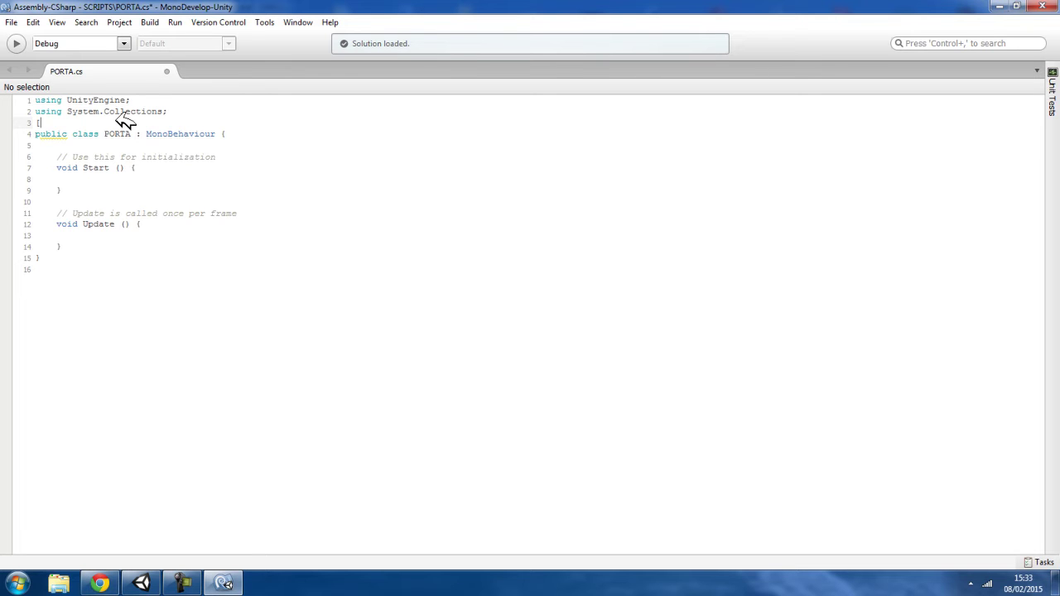
{"action": "type", "text": "Requi"}
{"action": "key", "text": "Return"}
{"action": "type", "text": "("}
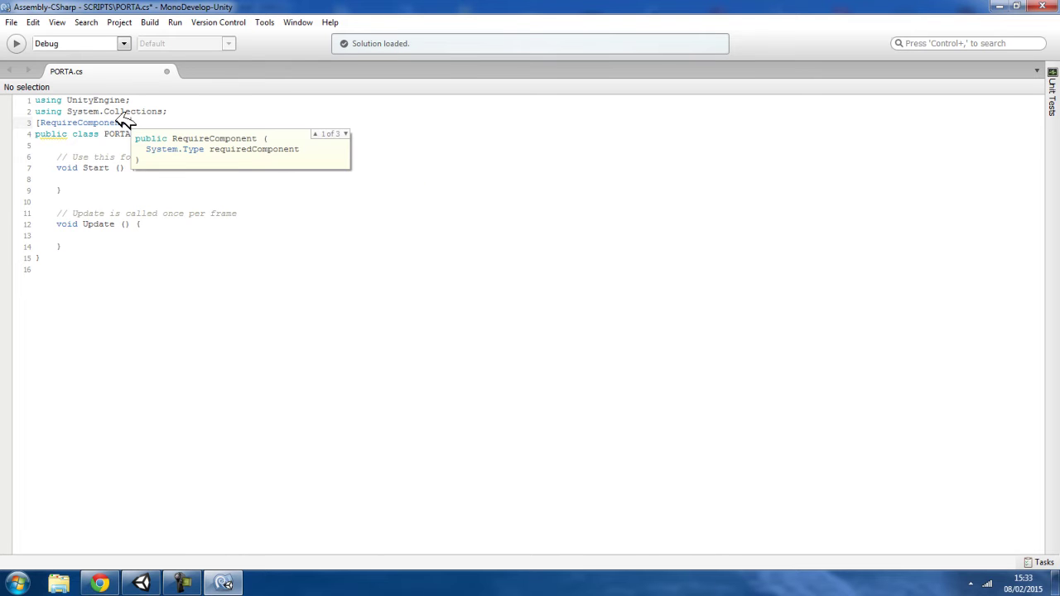
{"action": "type", "text": "typeof"}
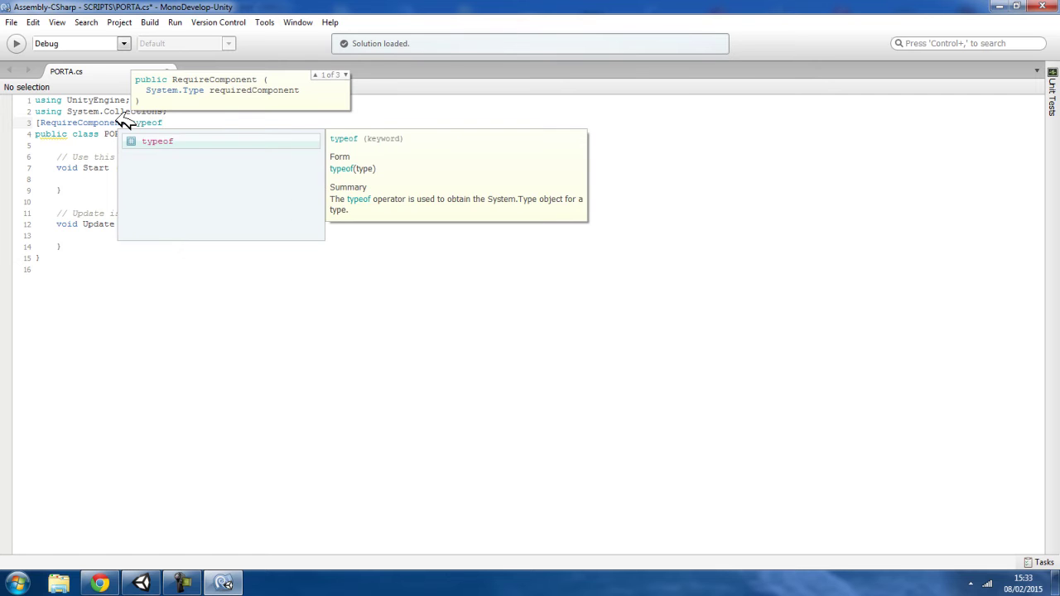
{"action": "type", "text": "("}
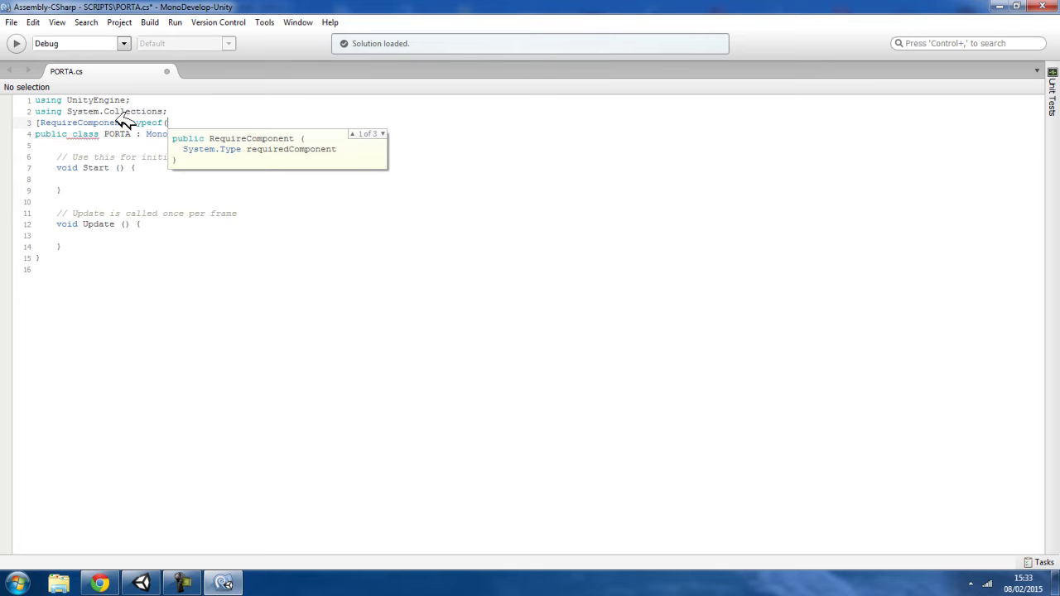
{"action": "key", "text": "ctrl+space"}
{"action": "key", "text": "Escape"}
{"action": "type", "text": "AudioSource"}
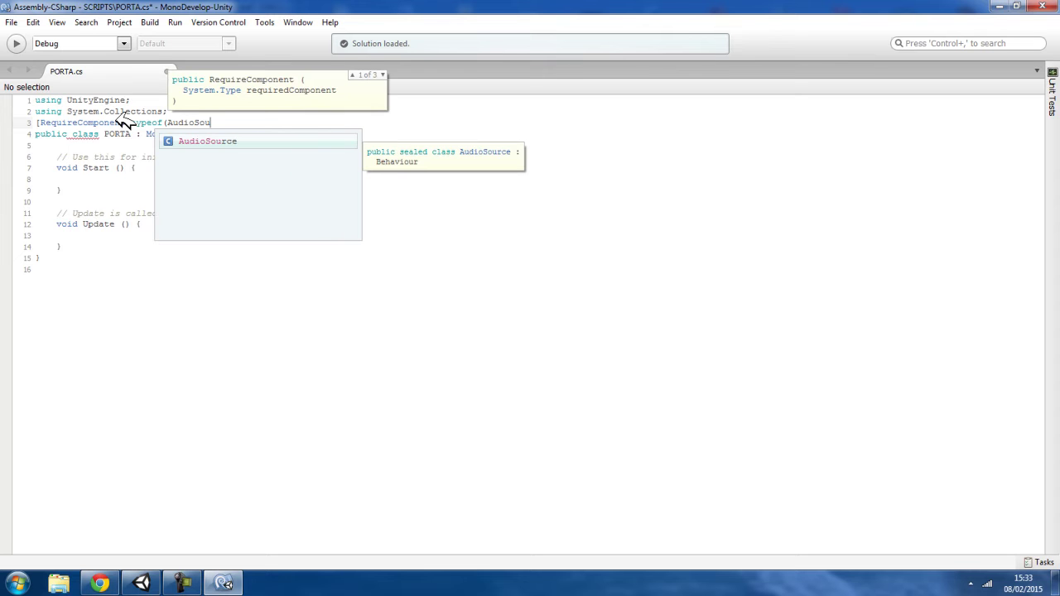
{"action": "type", "text": "))"}
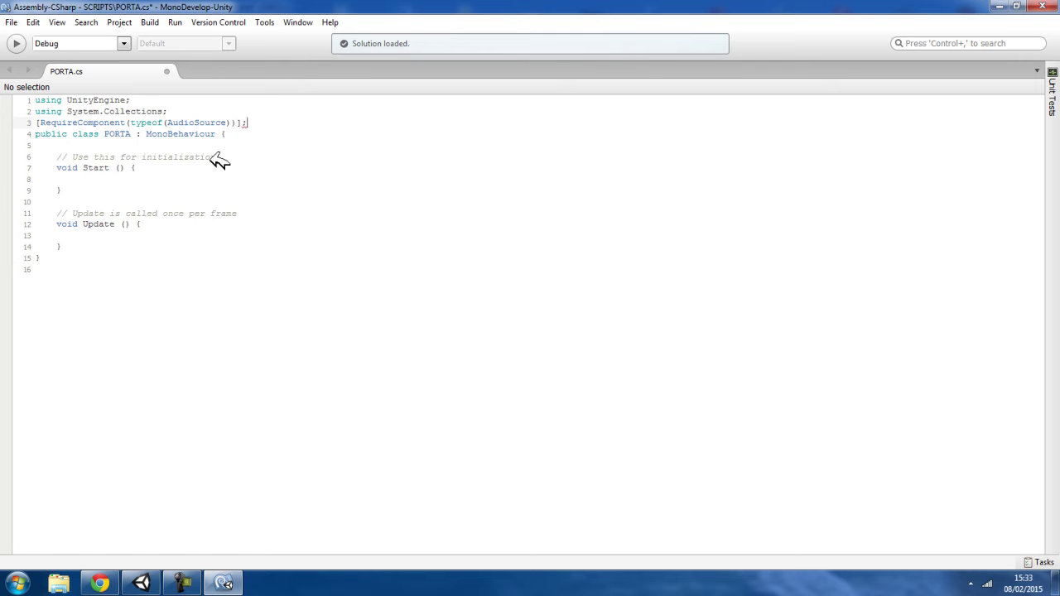
- Delete the Start and Update template comments and review the bracket pairing on line 3
{"action": "left_click_drag", "start_coordinate": [217, 157], "coordinate": [38, 143]}
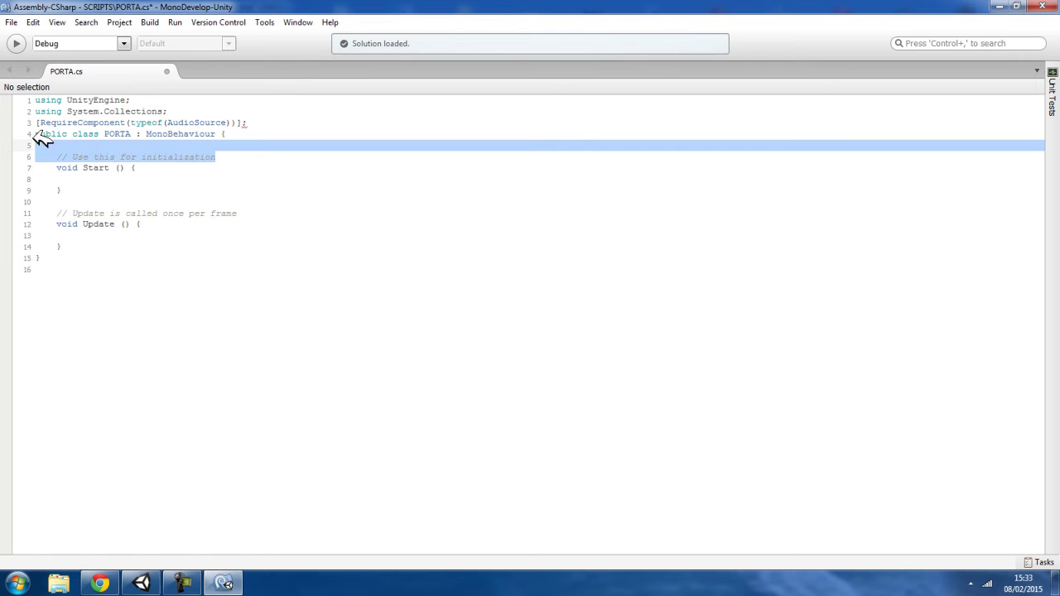
{"action": "key", "text": "Delete"}
{"action": "left_click_drag", "start_coordinate": [234, 205], "coordinate": [53, 191]}
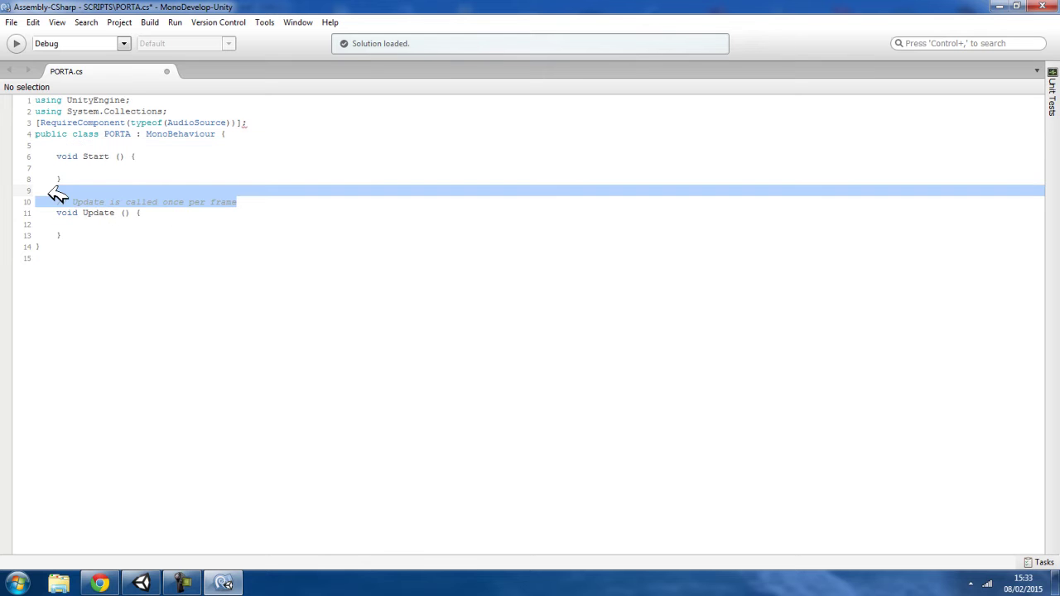
{"action": "key", "text": "Delete"}
{"action": "left_click", "coordinate": [182, 146]}
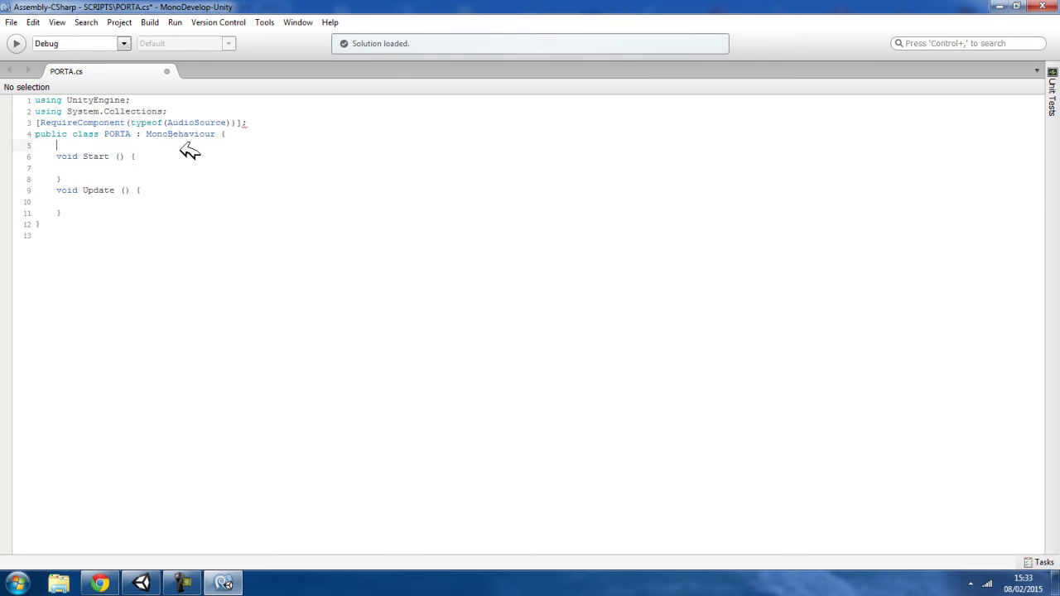
{"action": "left_click", "coordinate": [240, 122]}
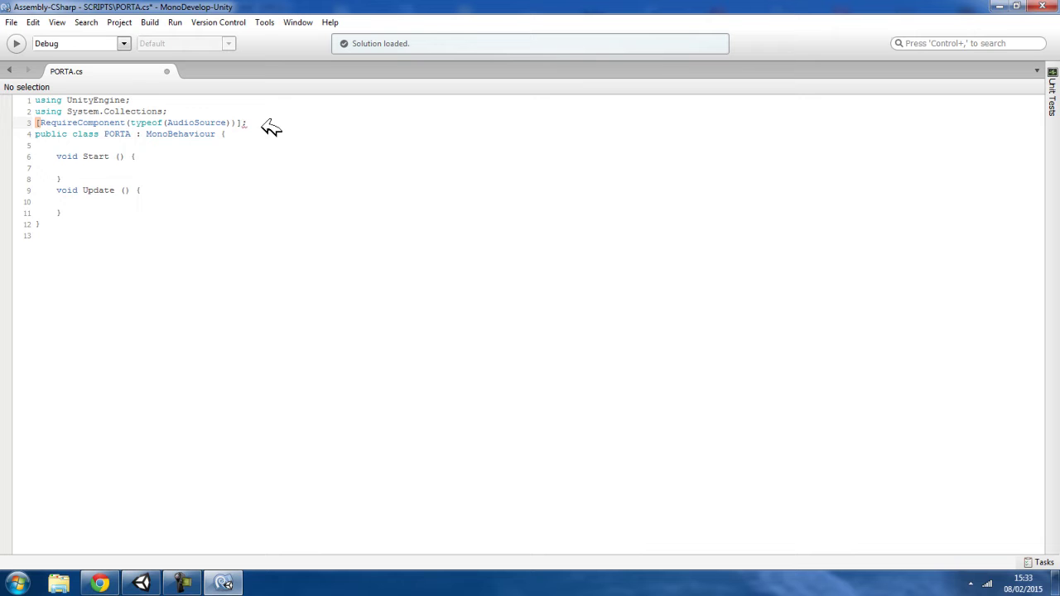
{"action": "left_click", "coordinate": [237, 122]}
{"action": "left_click", "coordinate": [241, 123]}
{"action": "left_click", "coordinate": [253, 122]}
{"action": "left_click", "coordinate": [67, 213]}
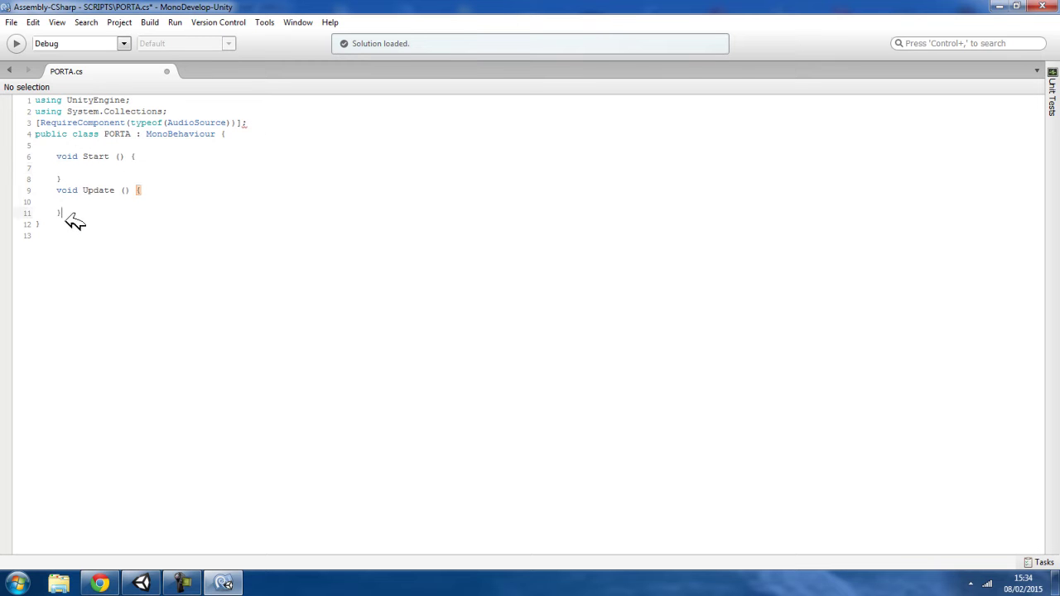
- Save PORTA.cs and open Unity's Console to read the line 3 parsing error
{"action": "left_click", "coordinate": [13, 22]}
{"action": "left_click", "coordinate": [31, 75]}
{"action": "left_click", "coordinate": [140, 584]}
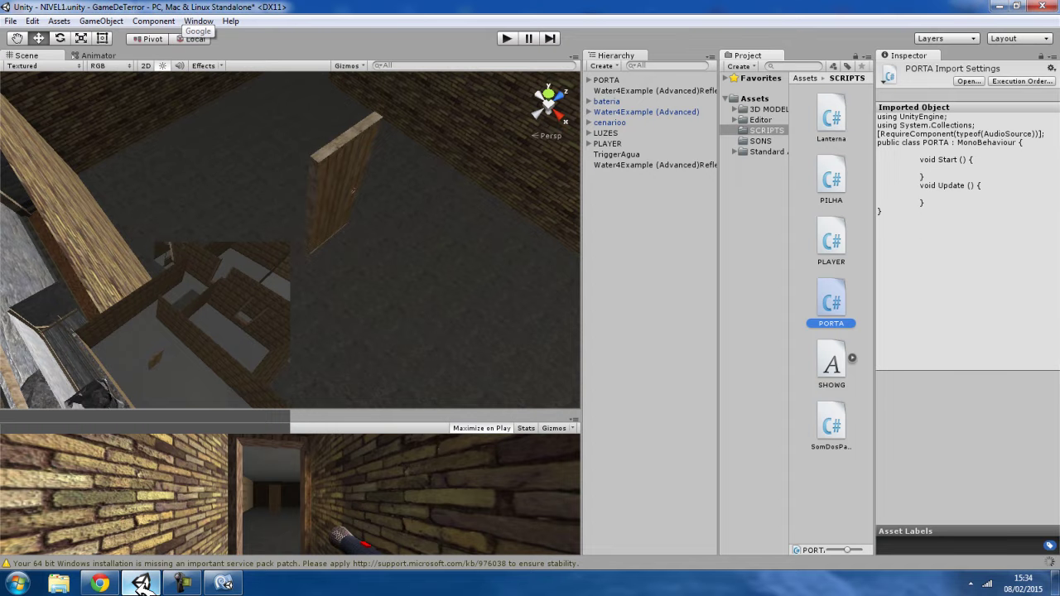
{"action": "double_click", "coordinate": [186, 563]}
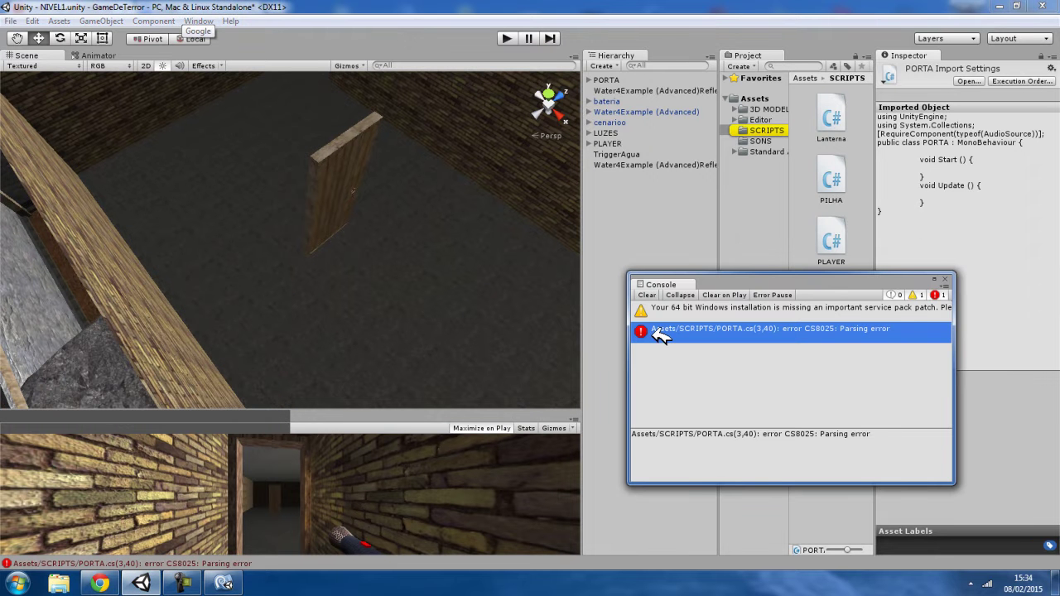
- Remove the stray semicolon after the RequireComponent attribute on line 3
{"action": "left_click", "coordinate": [224, 584]}
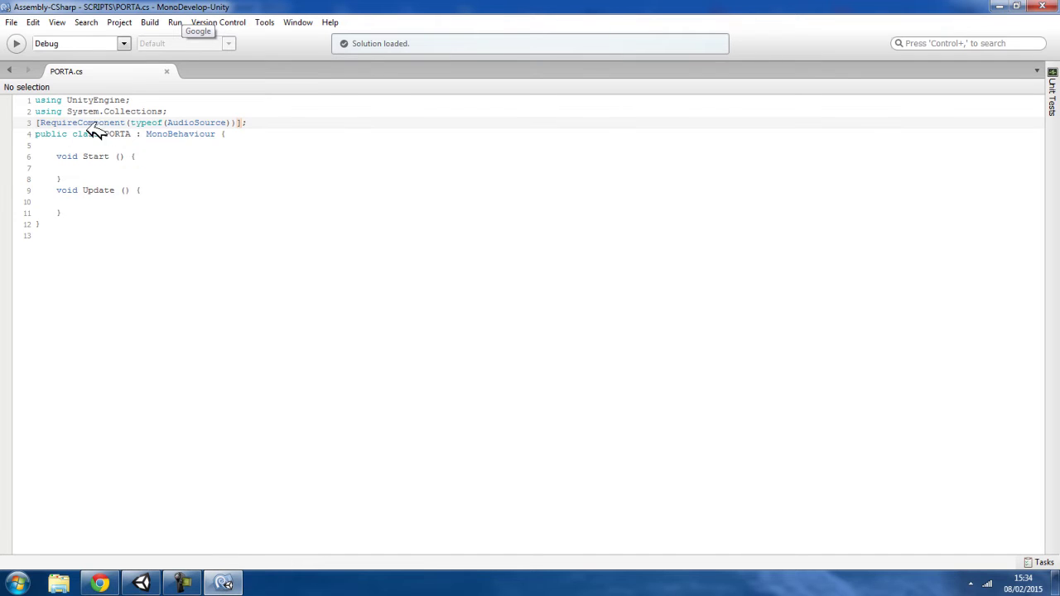
{"action": "left_click", "coordinate": [236, 122]}
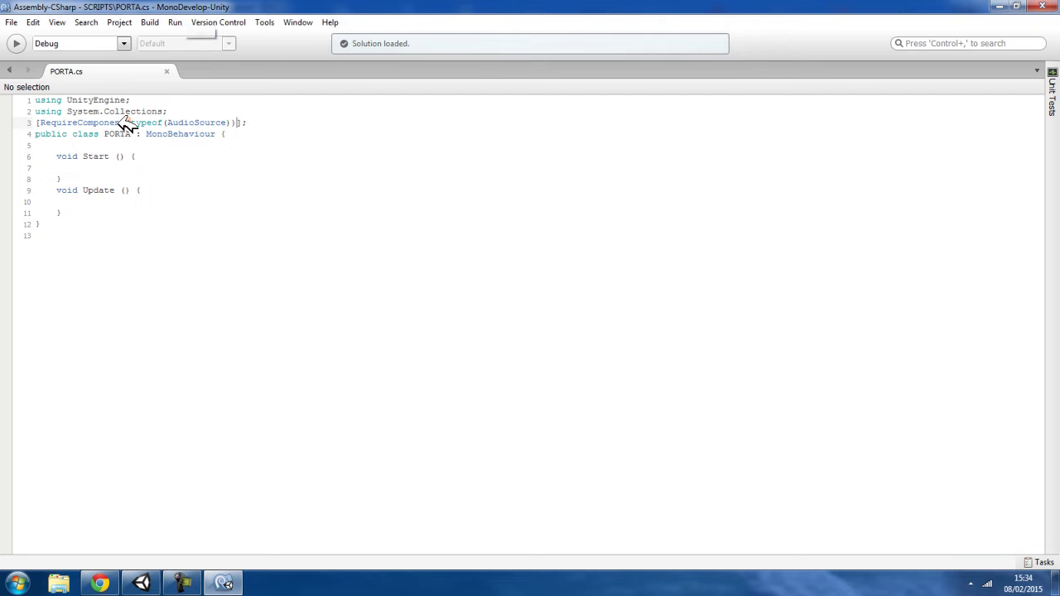
{"action": "left_click", "coordinate": [232, 122]}
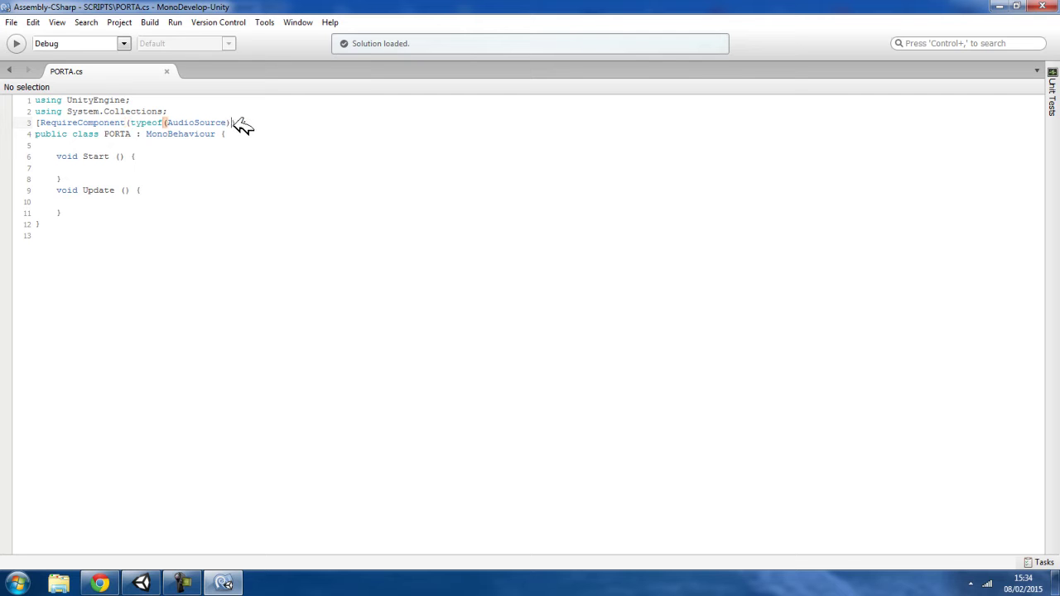
{"action": "left_click", "coordinate": [290, 121]}
{"action": "type", "text": "];"}
{"action": "key", "text": "BackSpace"}
- Save the corrected PORTA.cs via File > Save
{"action": "left_click", "coordinate": [12, 22]}
{"action": "left_click", "coordinate": [46, 75]}
{"action": "left_click", "coordinate": [64, 145]}
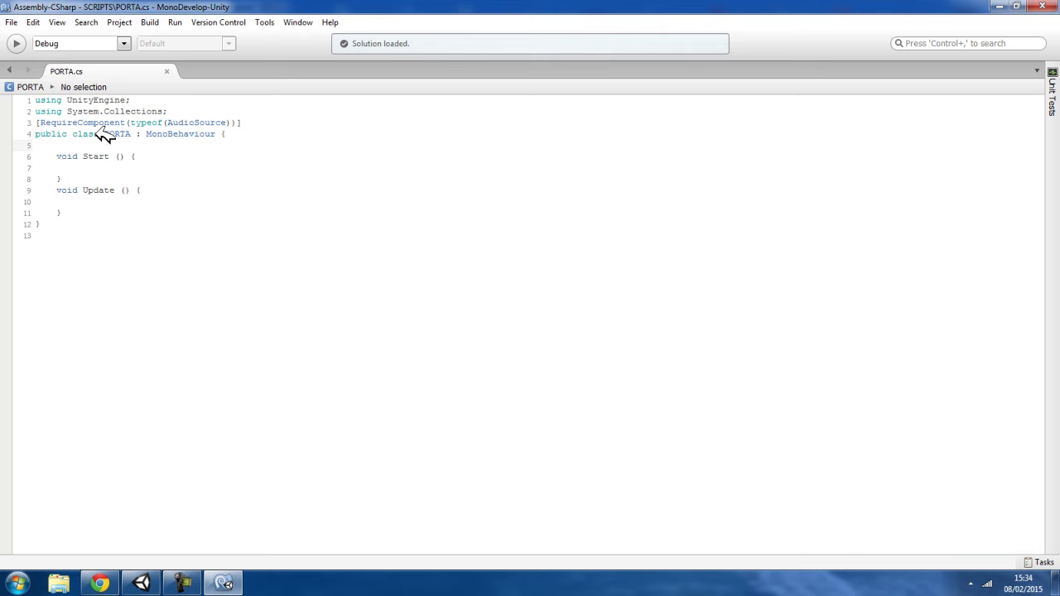
{"action": "mouse_move", "coordinate": [102, 135]}
{"action": "scroll", "coordinate": [194, 215], "scroll_direction": "up", "scroll_amount": 5, "text": "ctrl"}
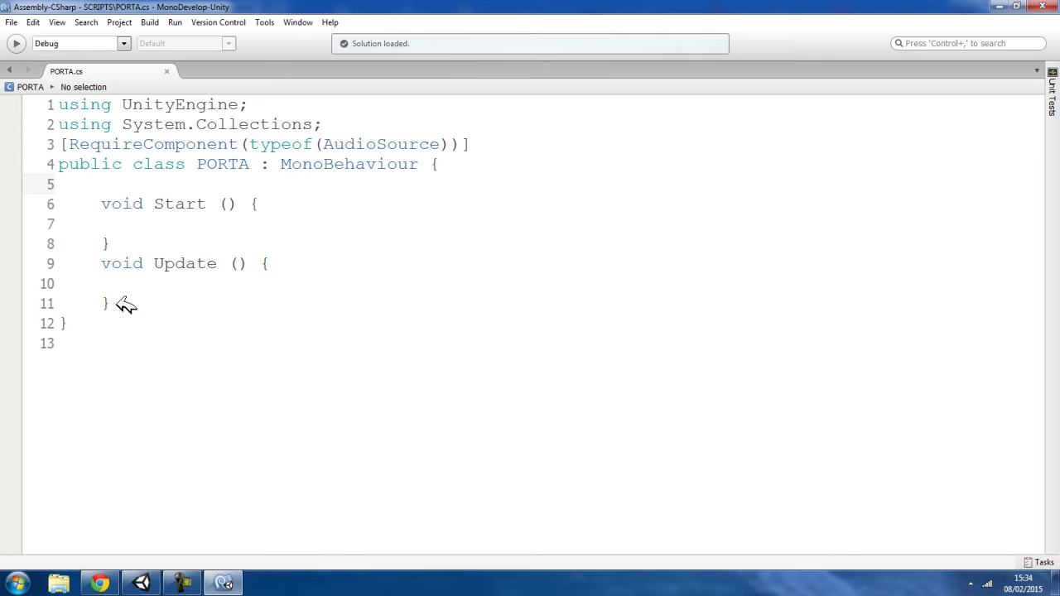
- Replace the Start and Update methods with 'private bool EstaAberta,PodeAbrir' on line 5
{"action": "left_click_drag", "start_coordinate": [114, 304], "coordinate": [72, 168]}
{"action": "key", "text": "Delete"}
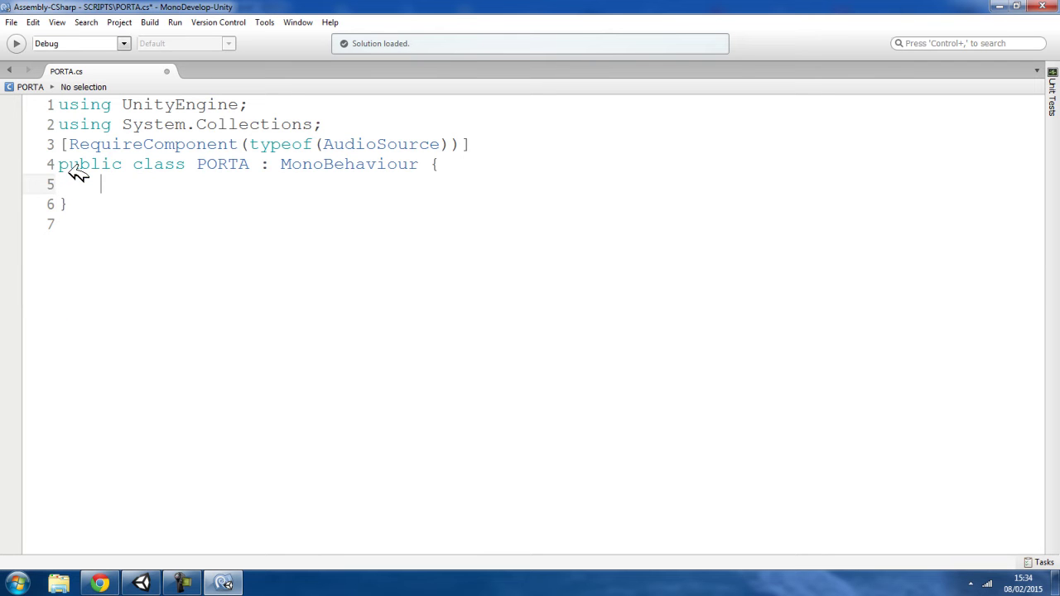
{"action": "key", "text": "Tab"}
{"action": "type", "text": "p"}
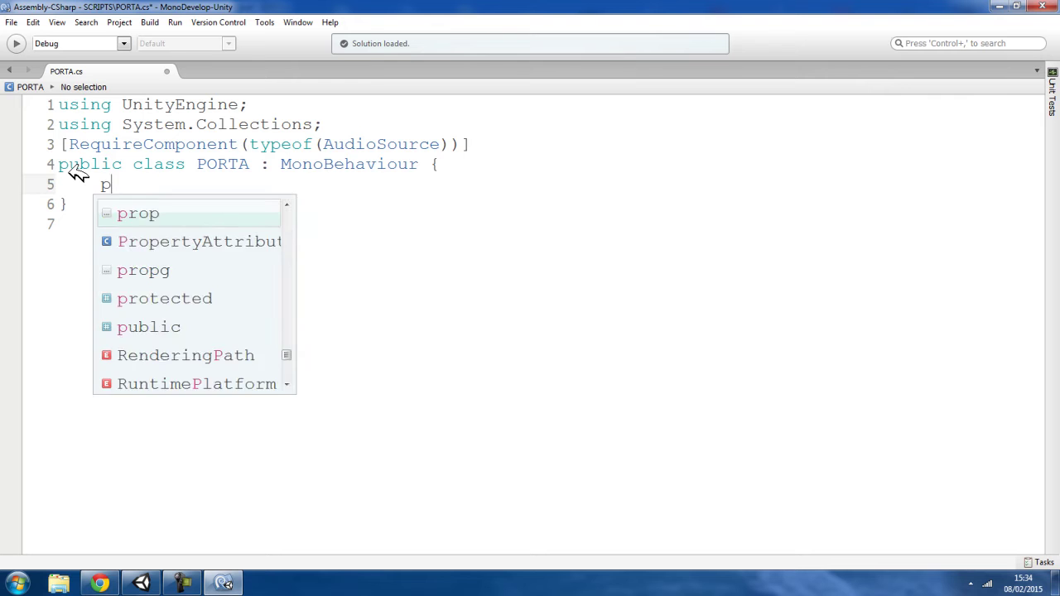
{"action": "type", "text": "rivate "}
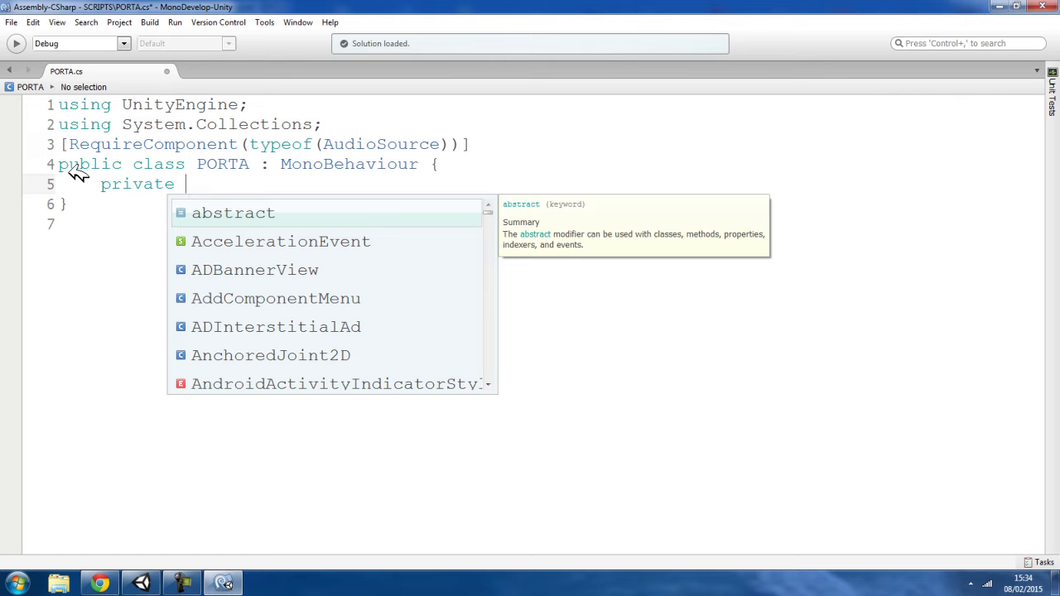
{"action": "type", "text": "bool "}
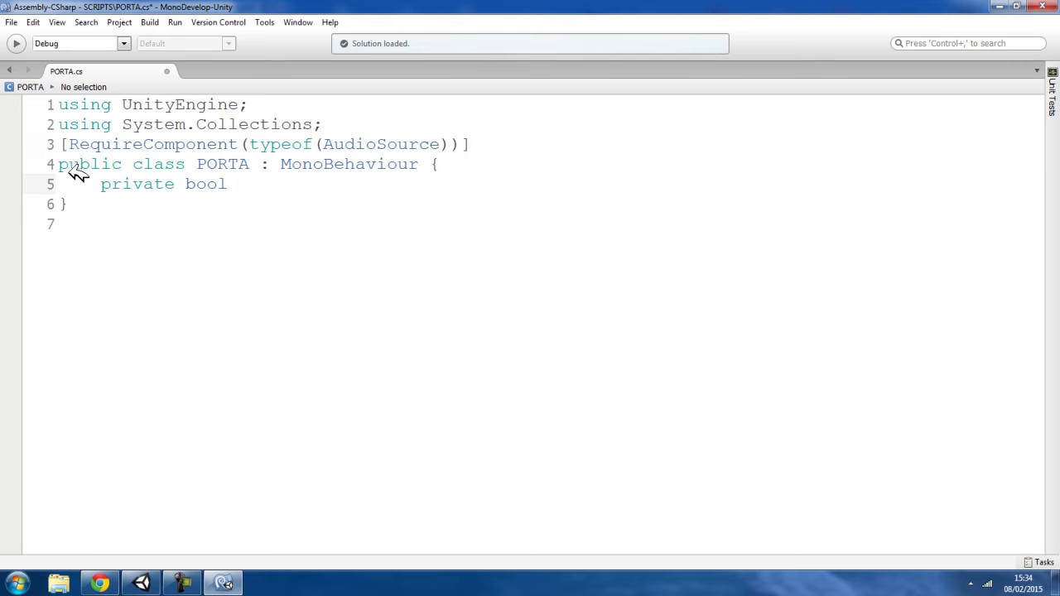
{"action": "type", "text": "Esta"}
{"action": "type", "text": "Aberta,"}
{"action": "type", "text": "PodeAbrir"}
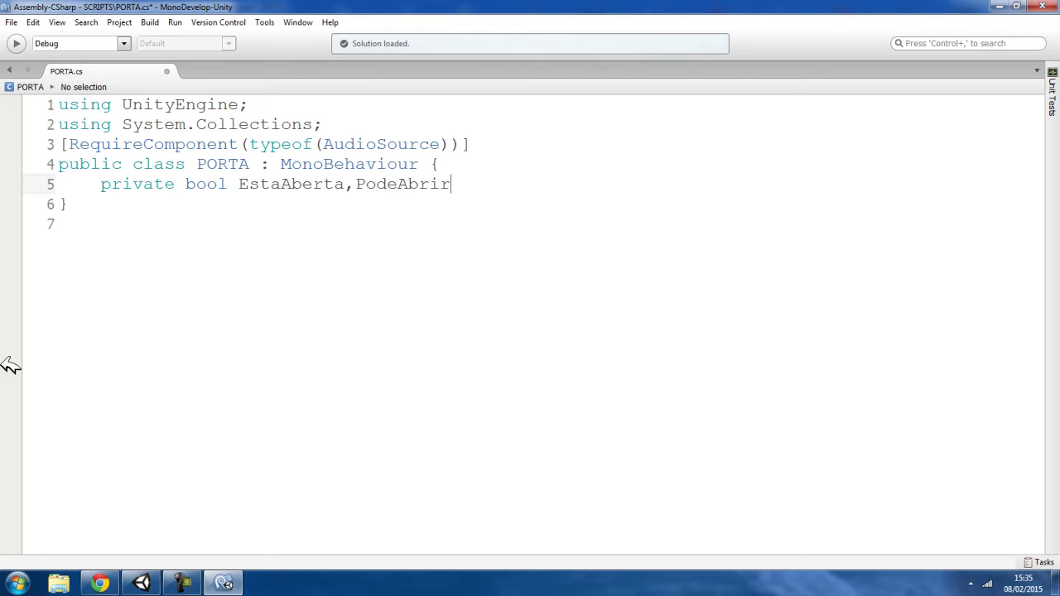
- In Unity, close the Console, select PLAYER then PORTA, and return to PORTA.cs in MonoDevelop
{"action": "left_click", "coordinate": [141, 583]}
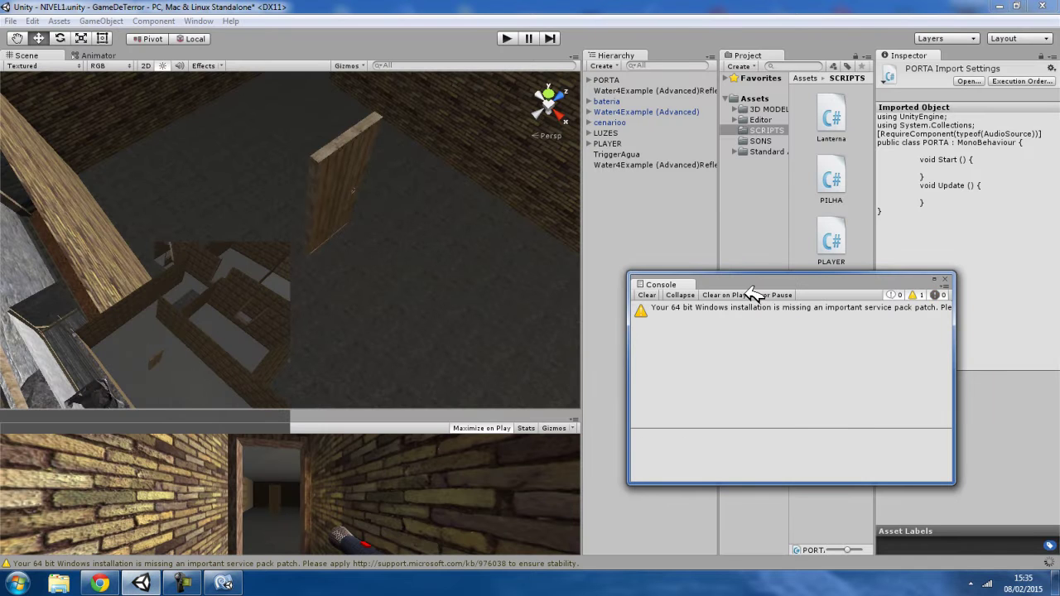
{"action": "left_click", "coordinate": [944, 279]}
{"action": "left_click", "coordinate": [612, 143]}
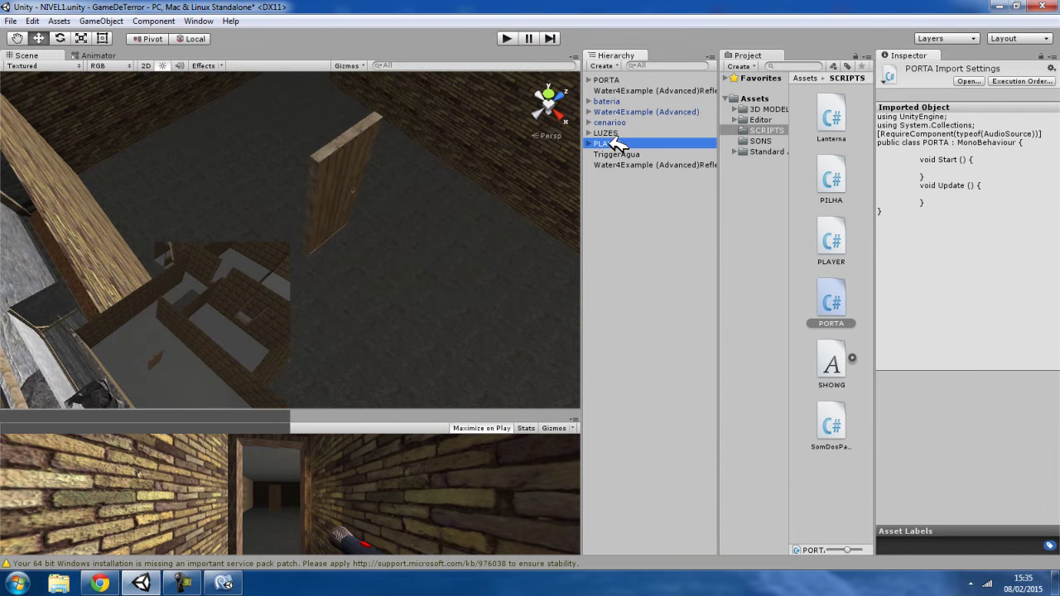
{"action": "left_click", "coordinate": [602, 81]}
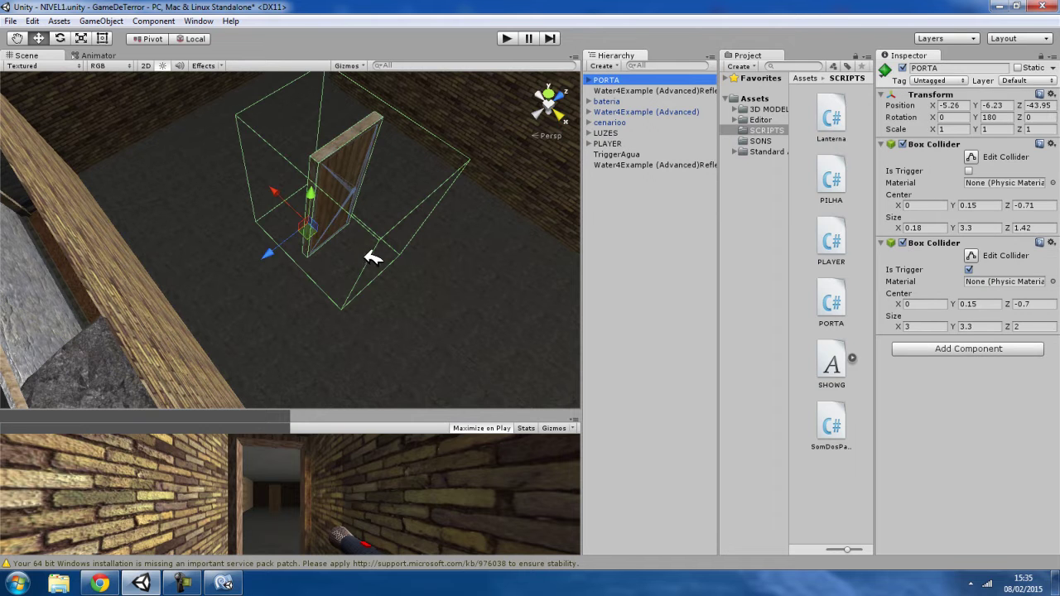
{"action": "left_click", "coordinate": [224, 582]}
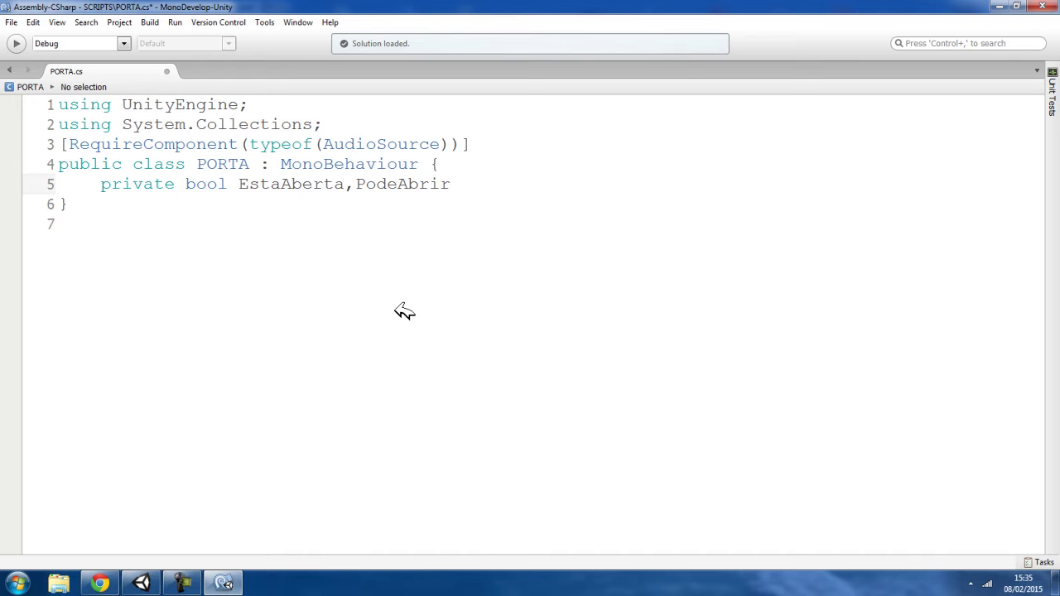
- Append AvisoTrancada to the private bools and declare public bool MoimentarPorta,EstaTrancada; on line 6
{"action": "type", "text": ","}
{"action": "type", "text": "AvisoTrancada;"}
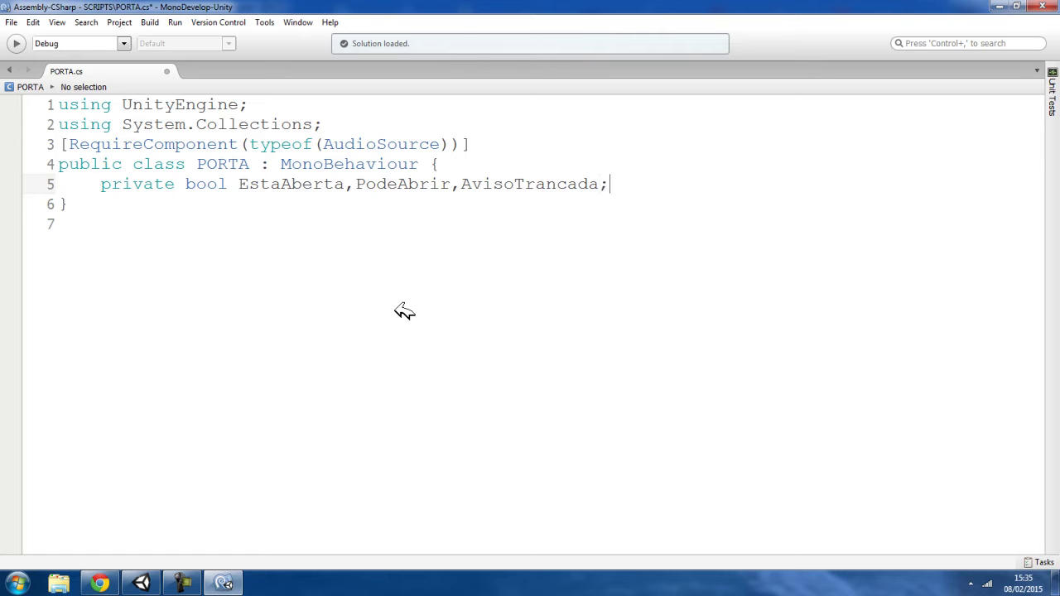
{"action": "key", "text": "Return"}
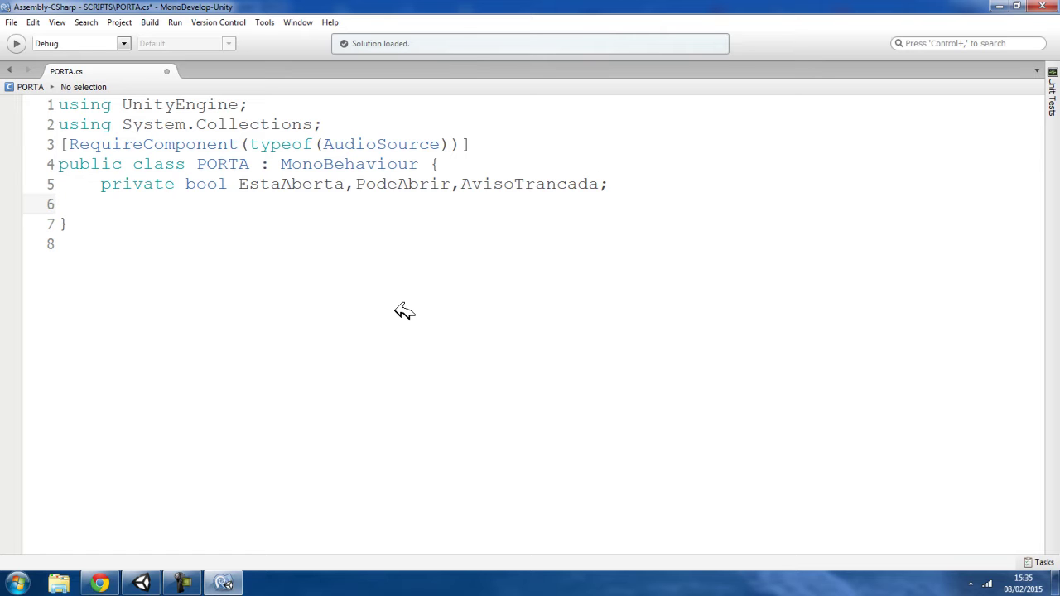
{"action": "type", "text": "pu"}
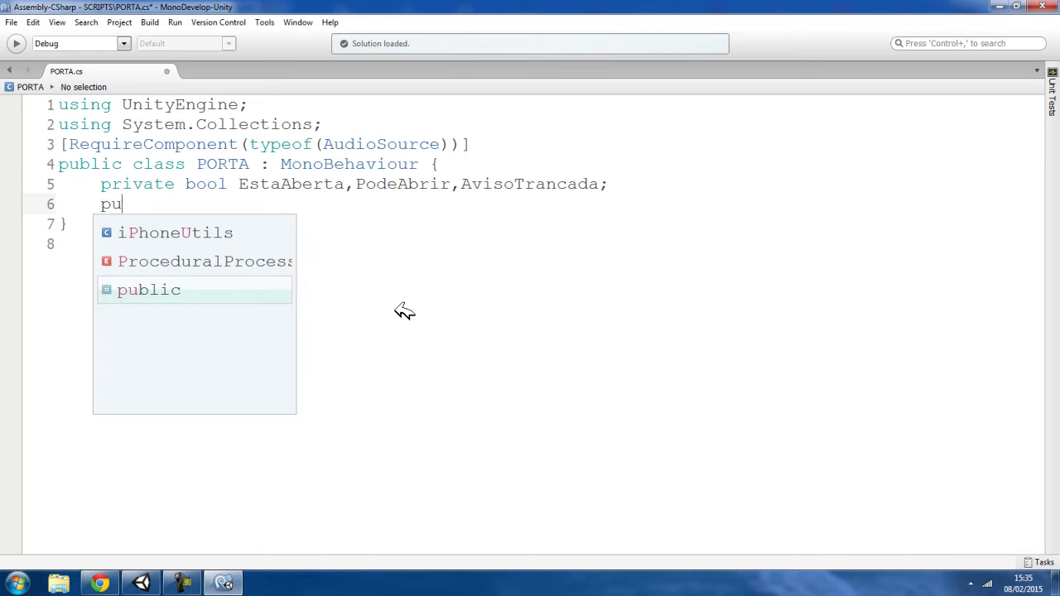
{"action": "type", "text": "blic bool"}
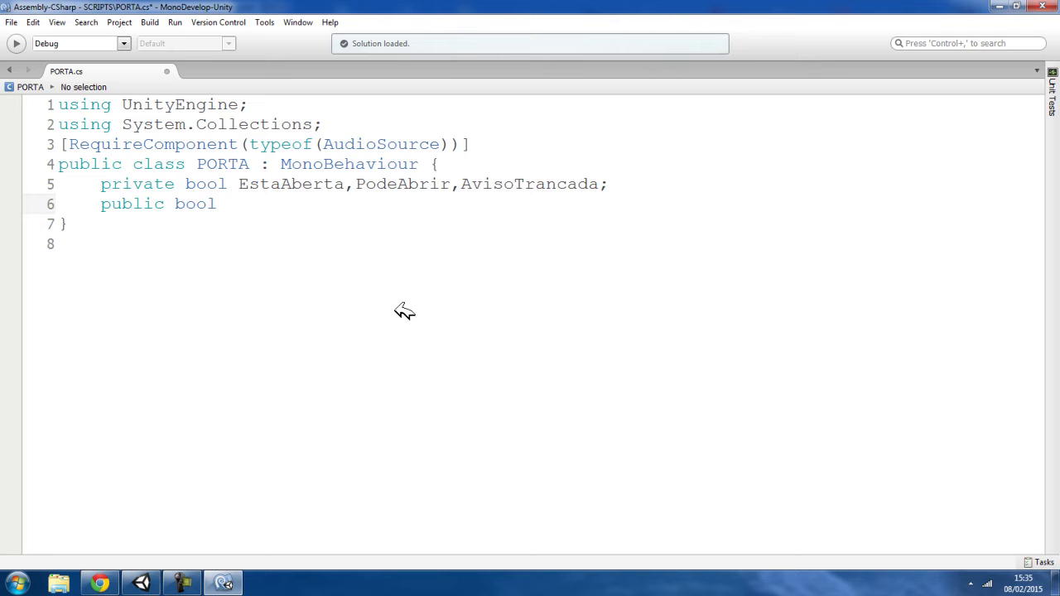
{"action": "type", "text": " MoimentarPorta"}
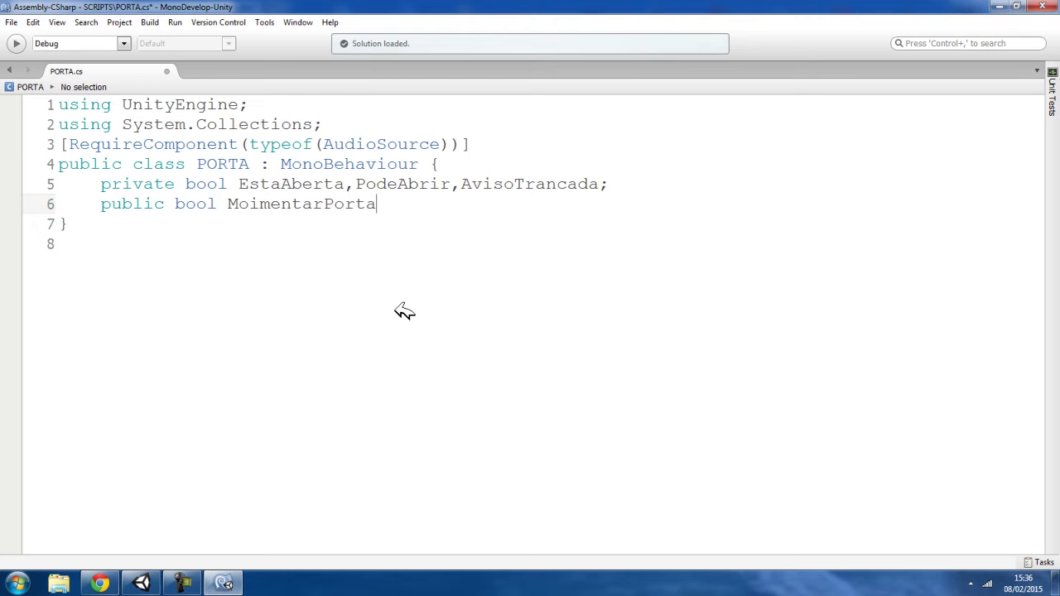
{"action": "double_click", "coordinate": [331, 196]}
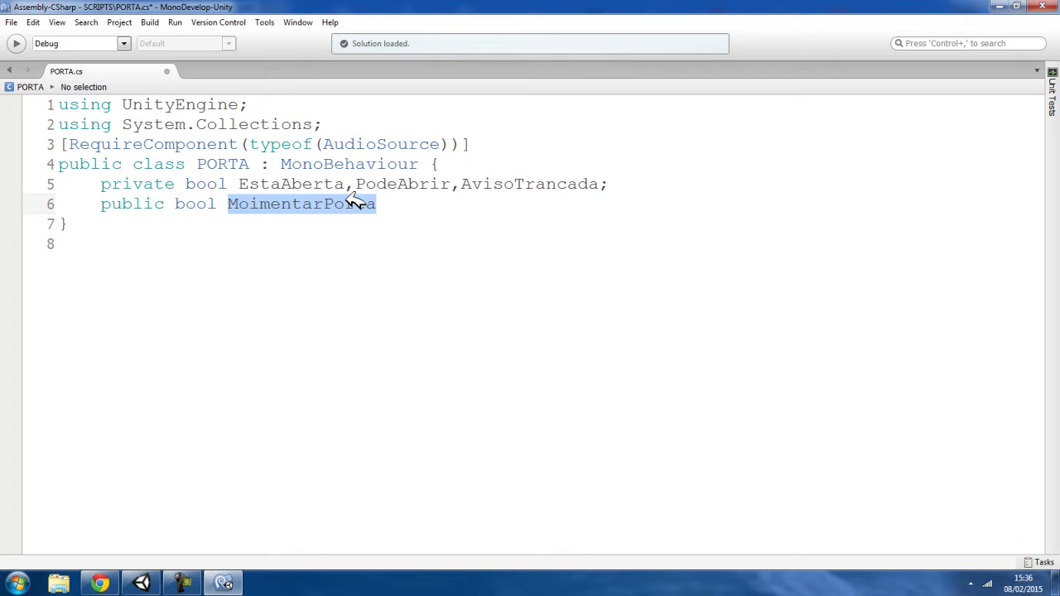
{"action": "left_click", "coordinate": [399, 209]}
{"action": "type", "text": ","}
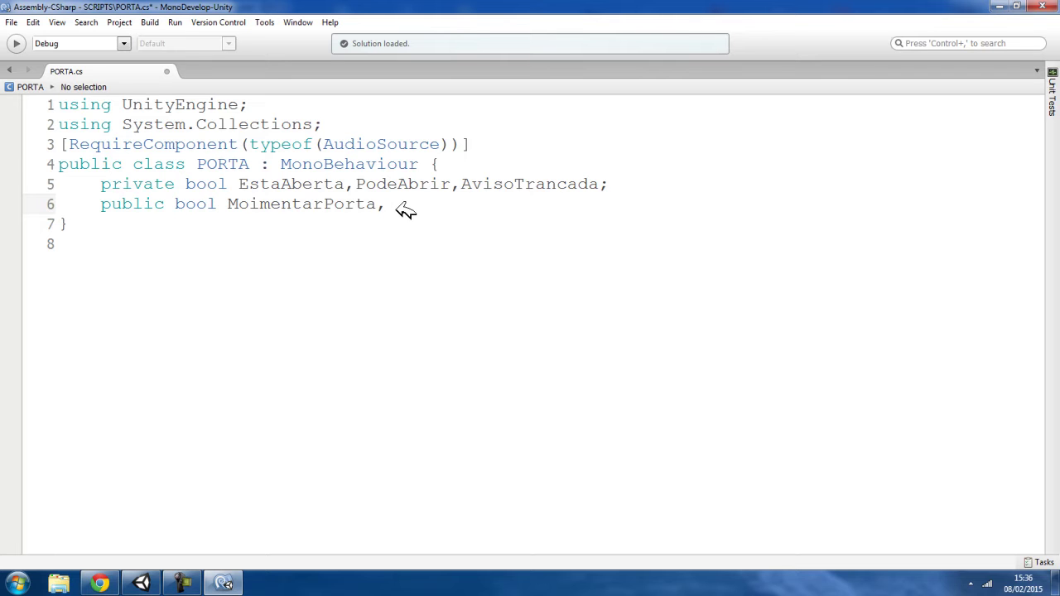
{"action": "type", "text": "EstaTrancada;"}
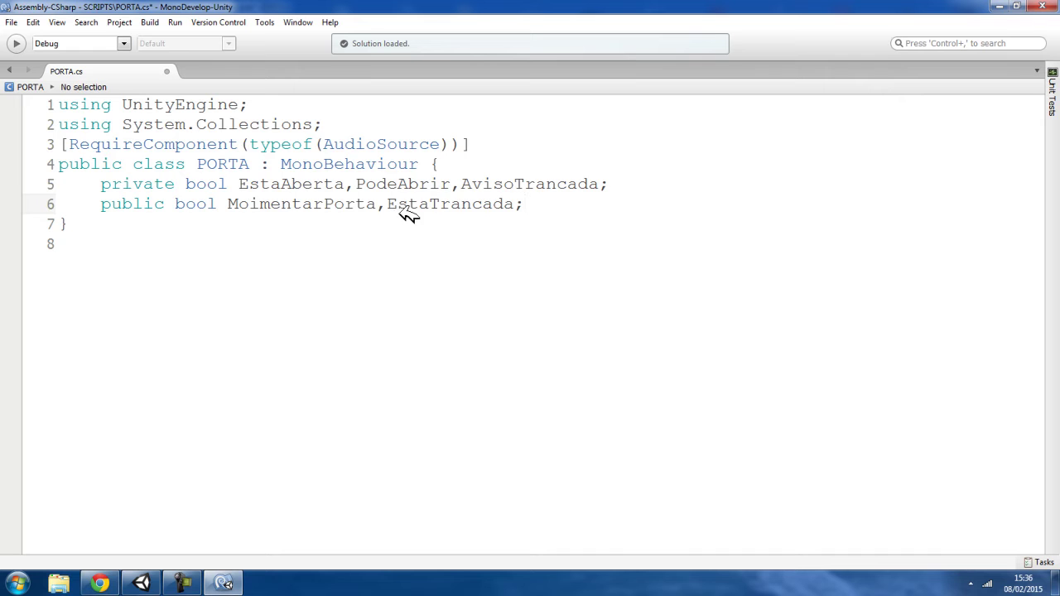
- Double-check the EstaTrancada declaration and add an empty line below line 6
{"action": "double_click", "coordinate": [409, 212]}
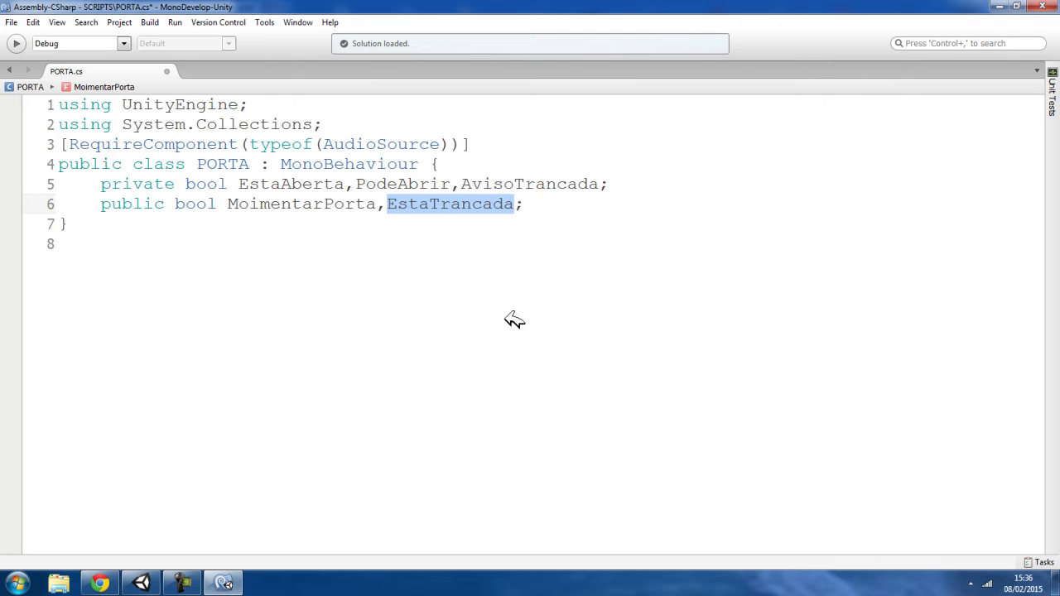
{"action": "left_click", "coordinate": [534, 201]}
{"action": "double_click", "coordinate": [462, 205]}
{"action": "left_click", "coordinate": [539, 204]}
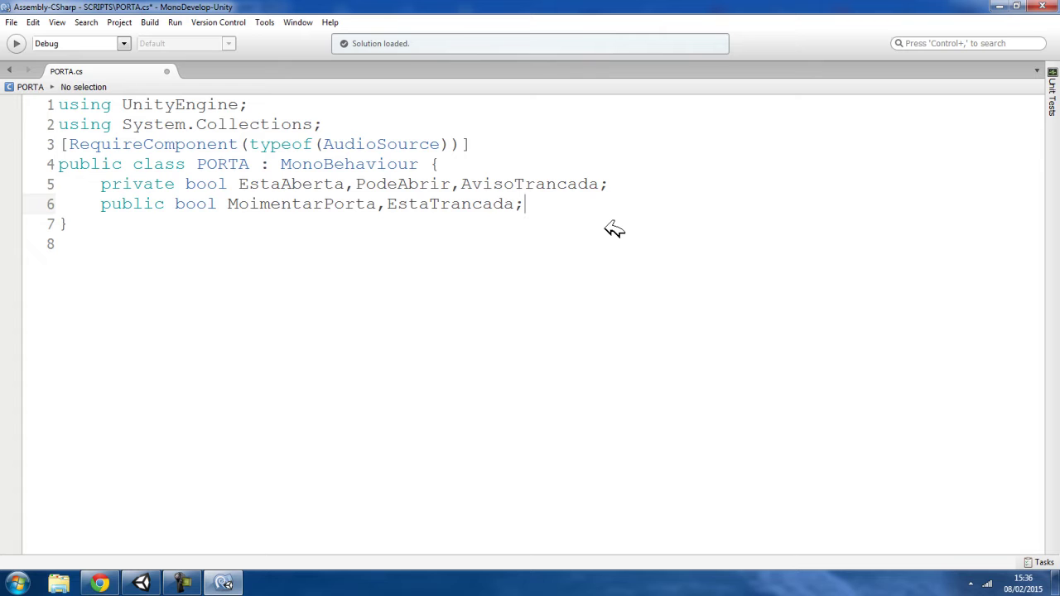
{"action": "key", "text": "Return"}
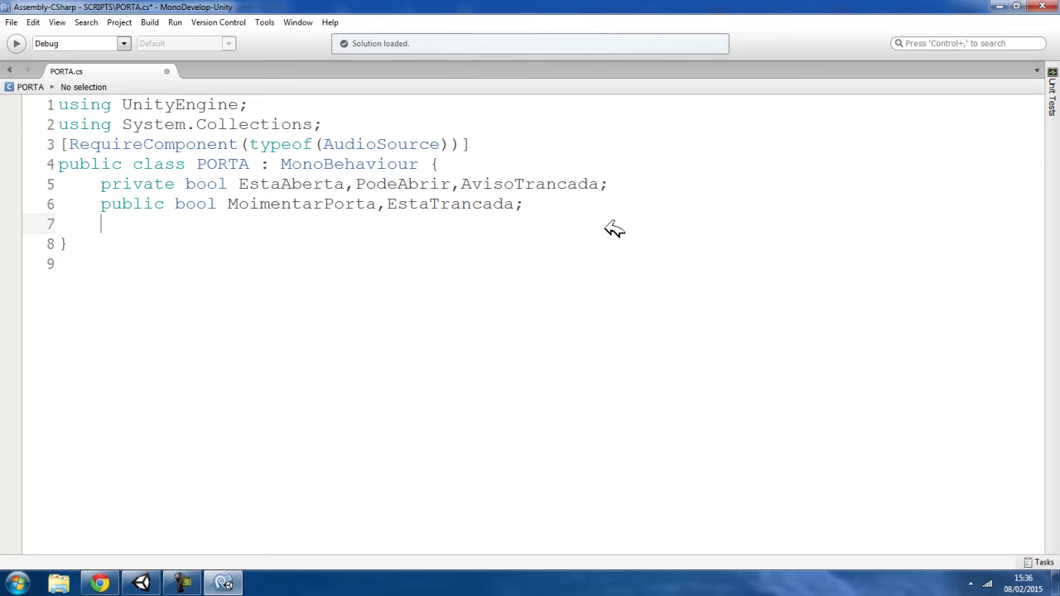
- Declare public AudioClip PortaNormal,PortaTrancada and private float CronometroDoAviso,CronometroMovimento
{"action": "type", "text": "public "}
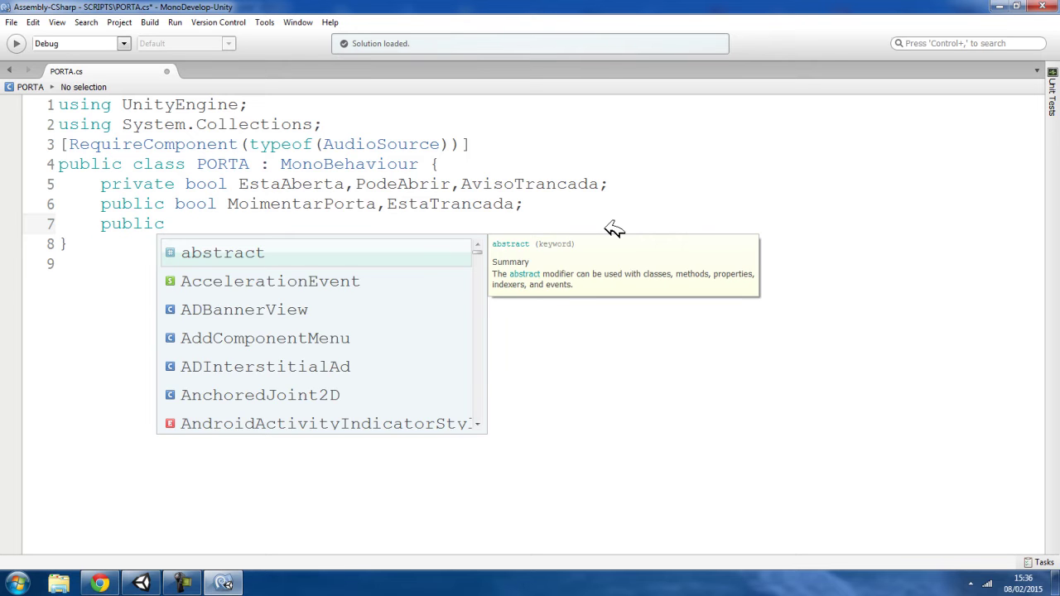
{"action": "type", "text": "AudioClip "}
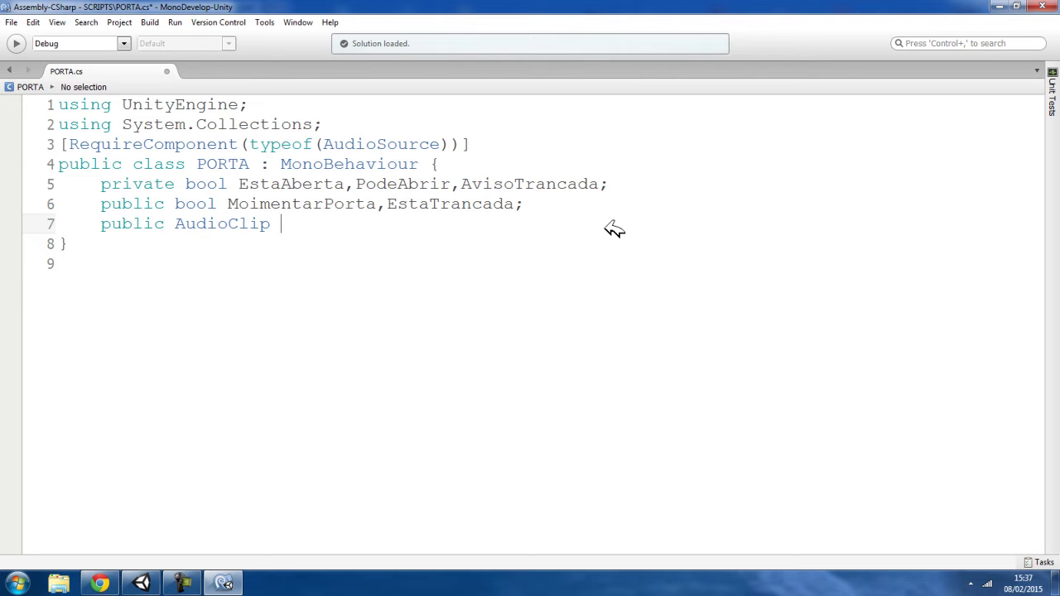
{"action": "type", "text": "PortaNormal,"}
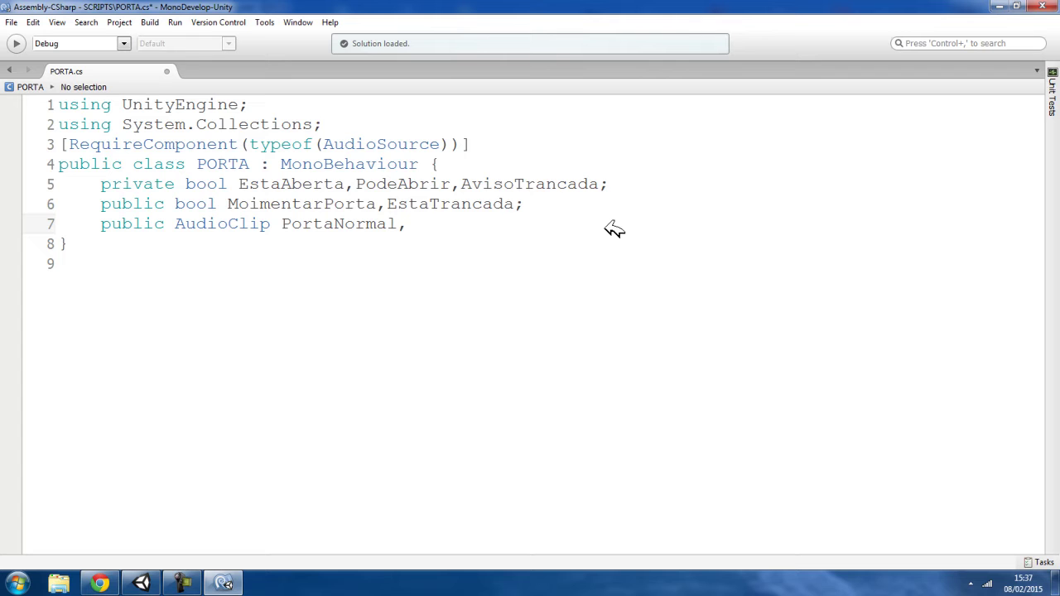
{"action": "type", "text": "Porta"}
{"action": "type", "text": "Trancada;"}
{"action": "key", "text": "Return"}
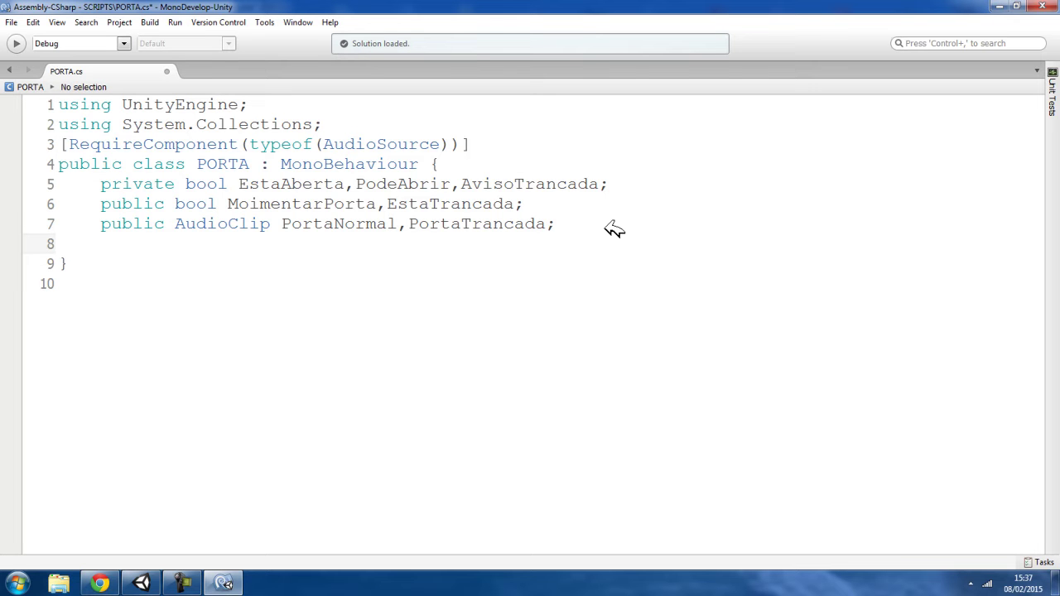
{"action": "type", "text": "private float "}
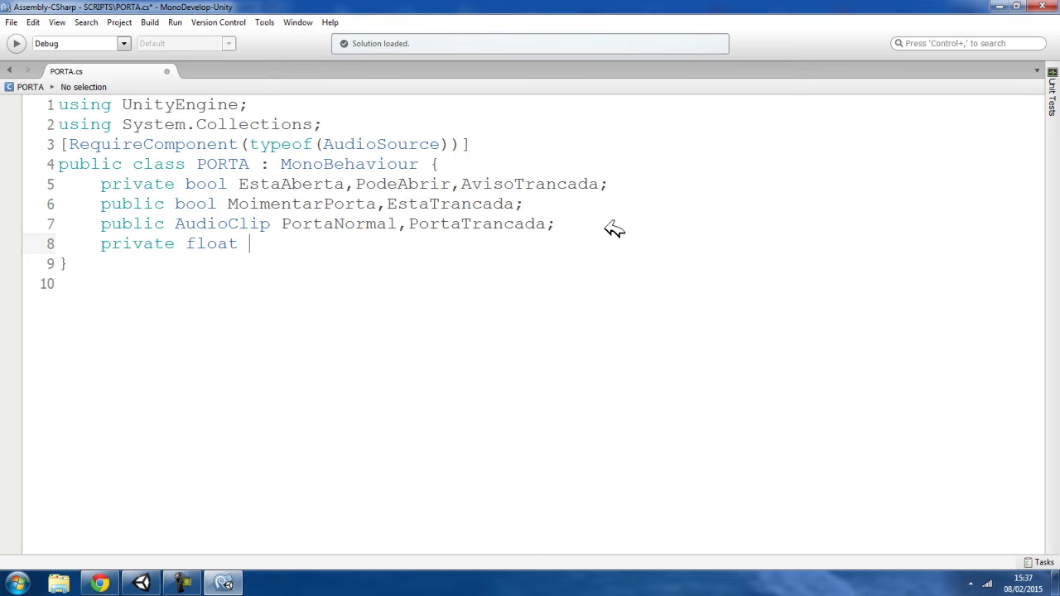
{"action": "type", "text": "CronometroDoAviso,"}
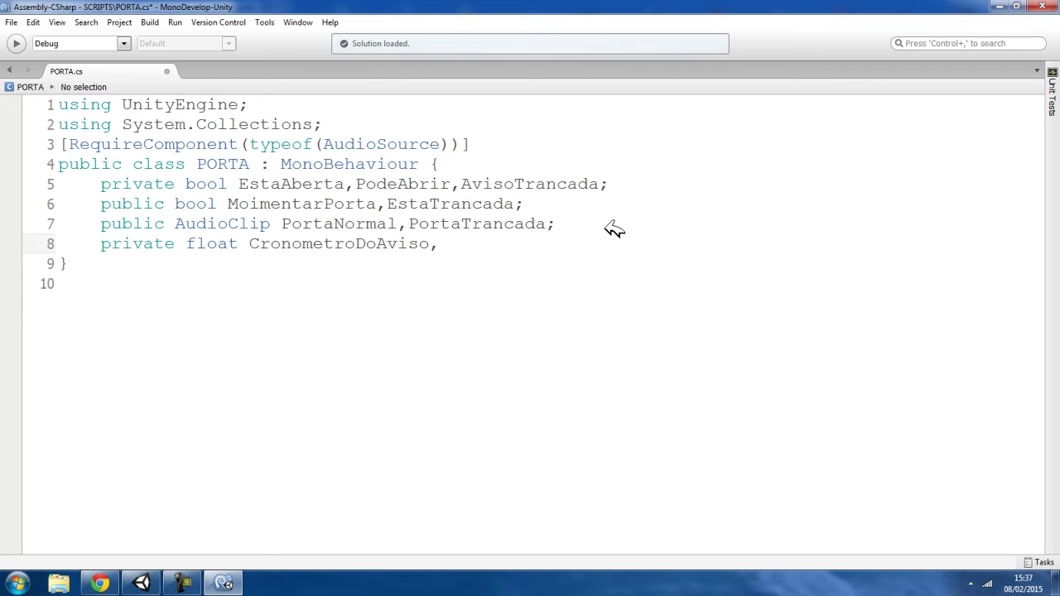
{"action": "type", "text": "CronometroMovimento;"}
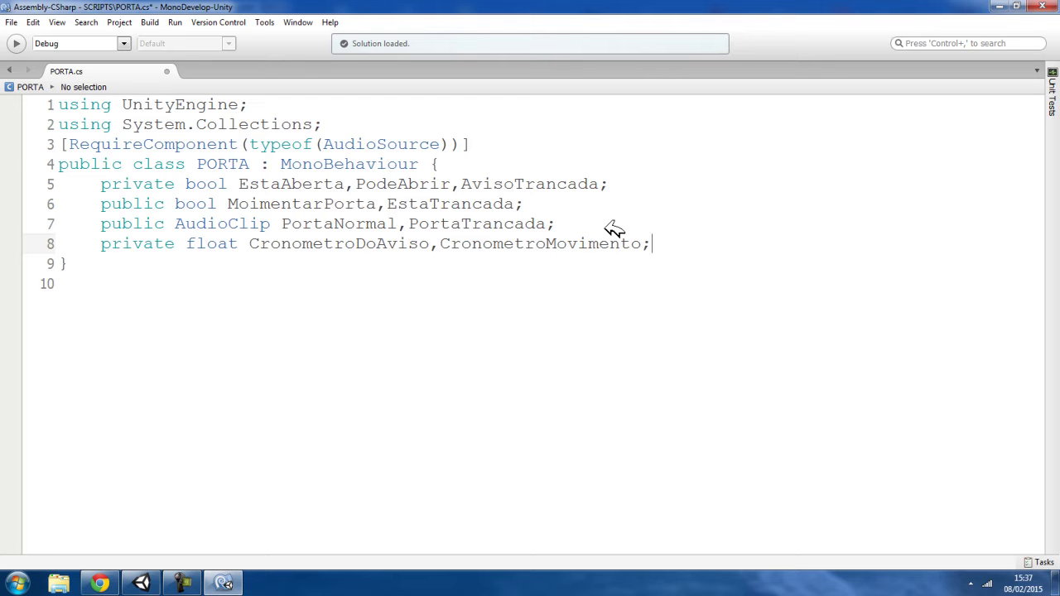
{"action": "key", "text": "Return"}
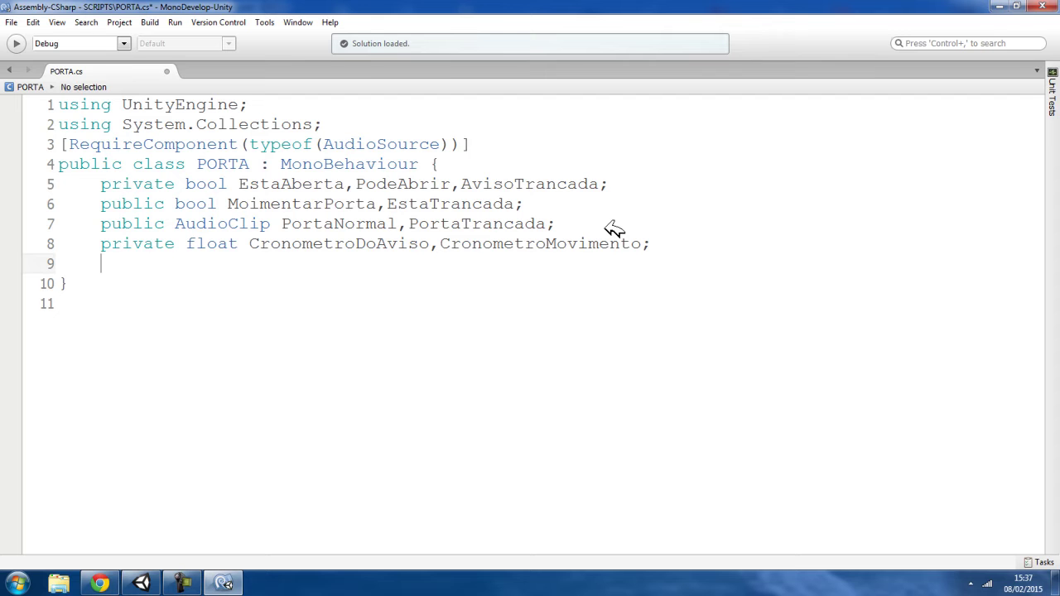
- Declare the field public Font Fonte in PORTA.cs, correcting the misspelled keyword
{"action": "type", "text": "puvlic"}
{"action": "key", "text": "BackSpace"}
{"action": "key", "text": "BackSpace"}
{"action": "key", "text": "BackSpace"}
{"action": "key", "text": "BackSpace"}
{"action": "key", "text": "BackSpace"}
{"action": "type", "text": "pub"}
{"action": "type", "text": "lic Fo"}
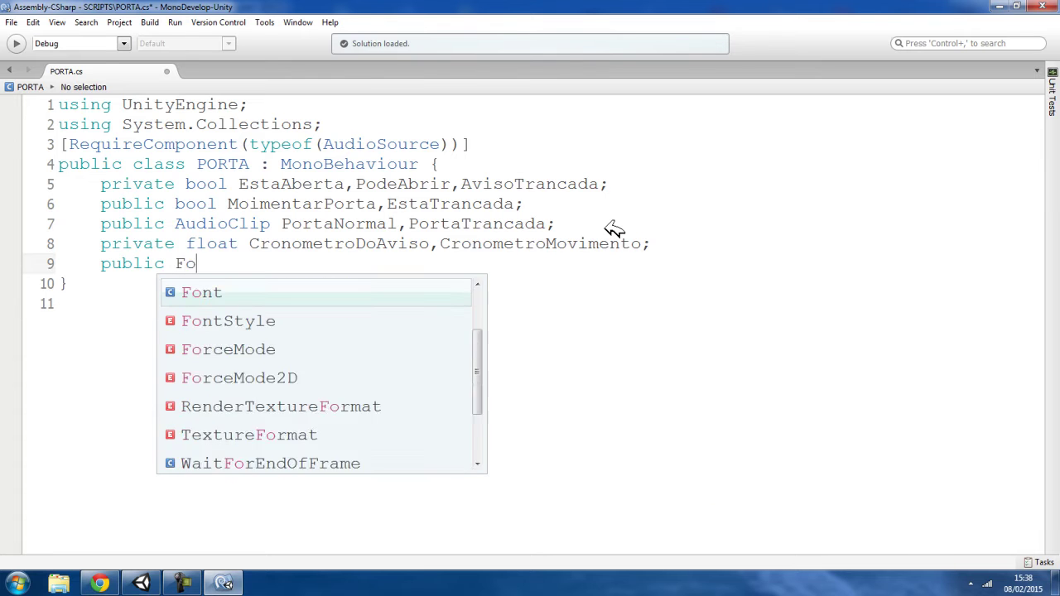
{"action": "type", "text": "nt "}
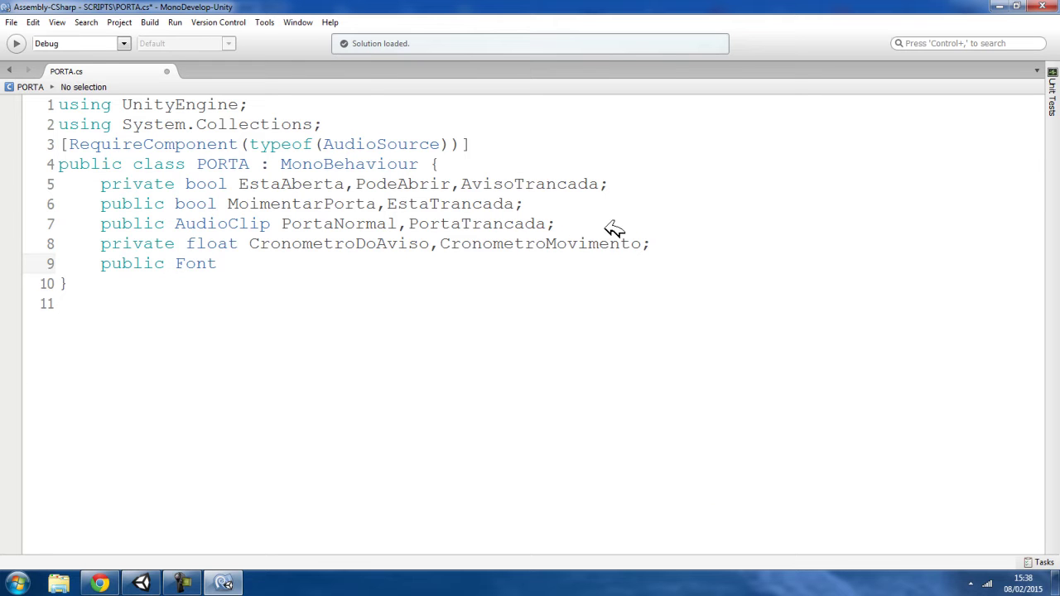
{"action": "type", "text": "Fonte;"}
- On the next line, declare public float VelocidadeDeGiro = 20;
{"action": "key", "text": "Return"}
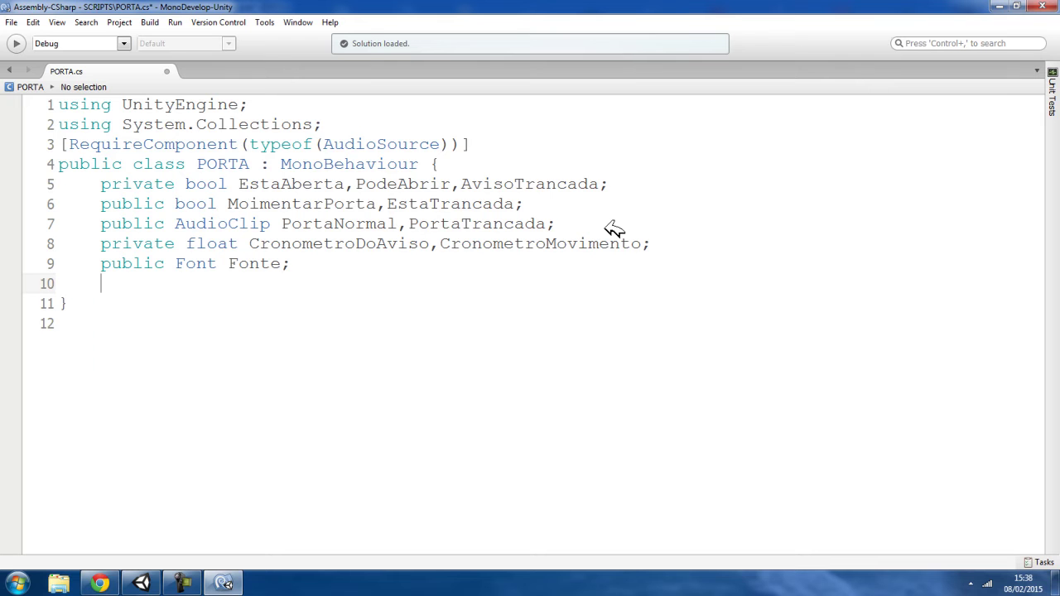
{"action": "type", "text": "pu"}
{"action": "key", "text": "BackSpace"}
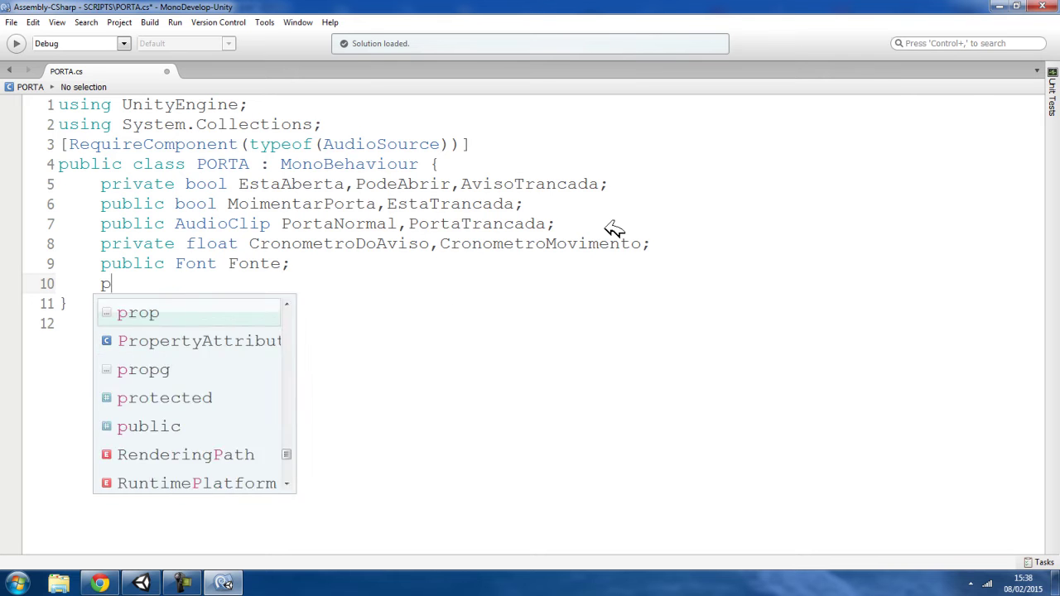
{"action": "type", "text": "ublic float "}
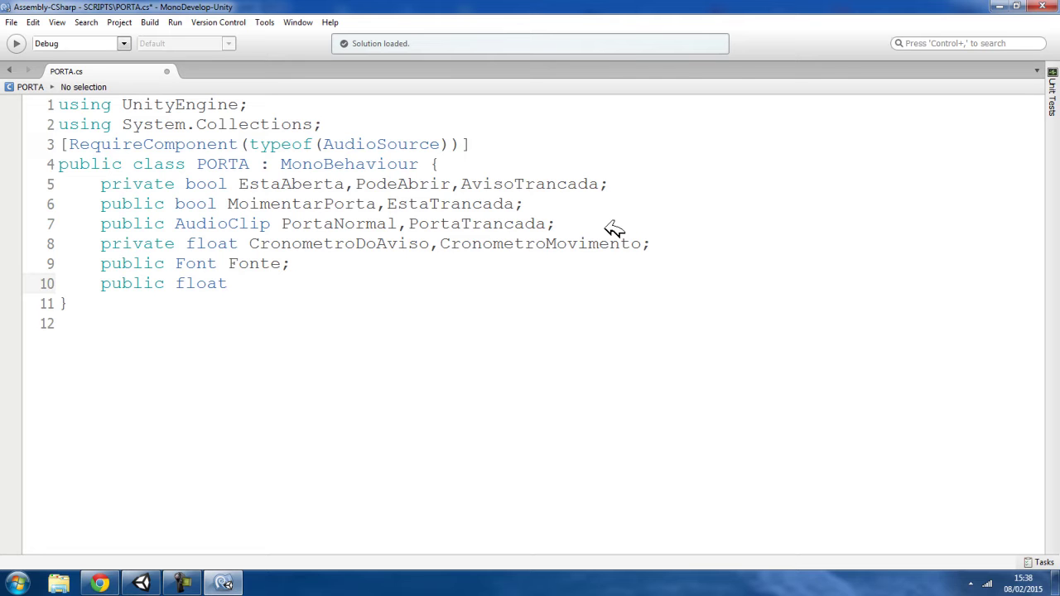
{"action": "type", "text": "VelocidadeDeGiro "}
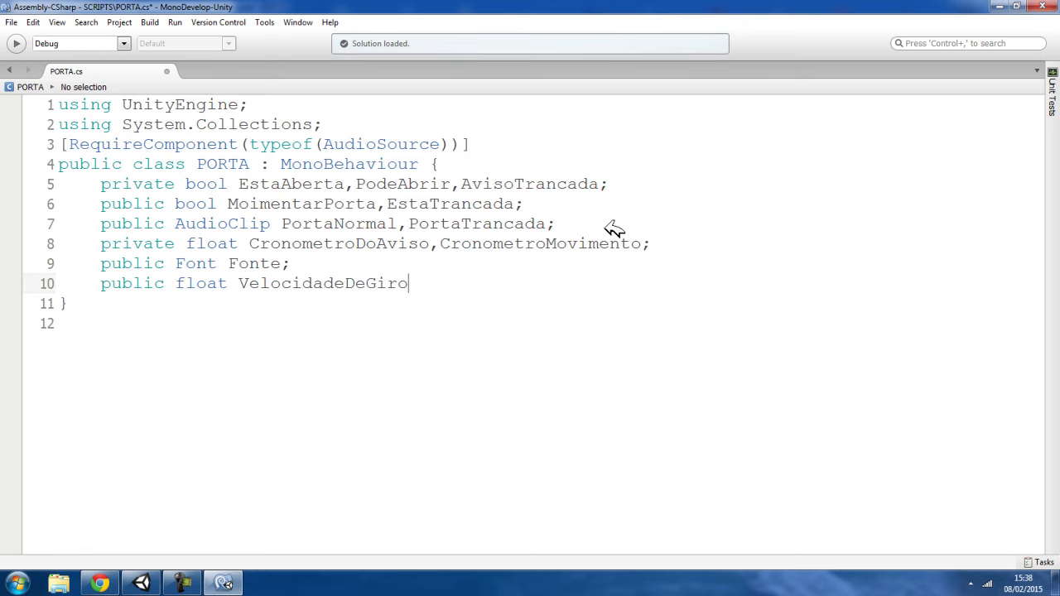
{"action": "type", "text": "= 20;"}
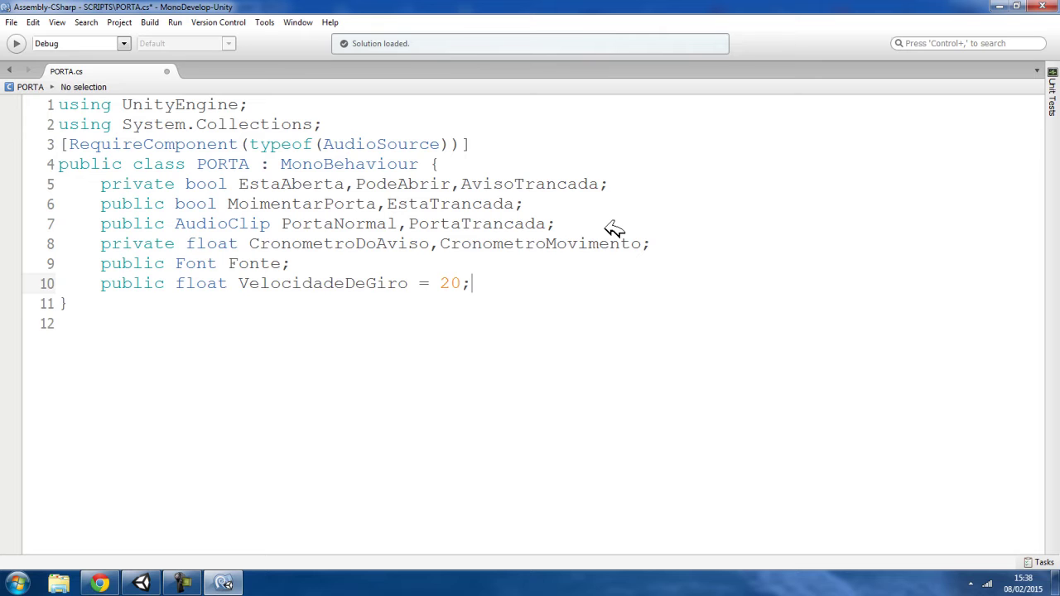
- Declare 'private float RotacaoFechada,RotacaoAberta;' on a new line 11 below VelocidadeDeGiro
{"action": "key", "text": "Return"}
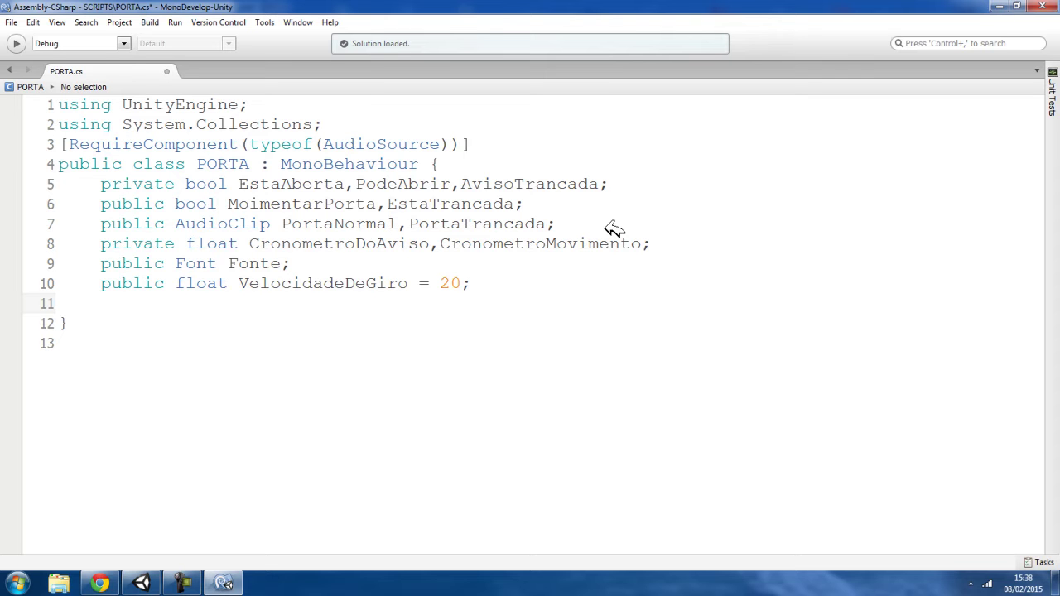
{"action": "type", "text": "pri"}
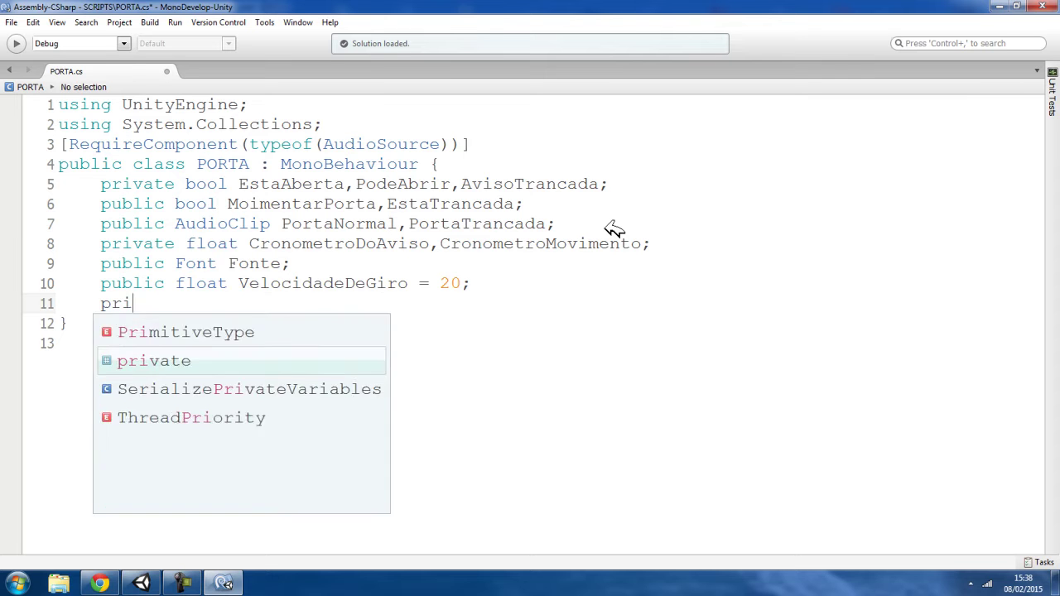
{"action": "type", "text": "vate float "}
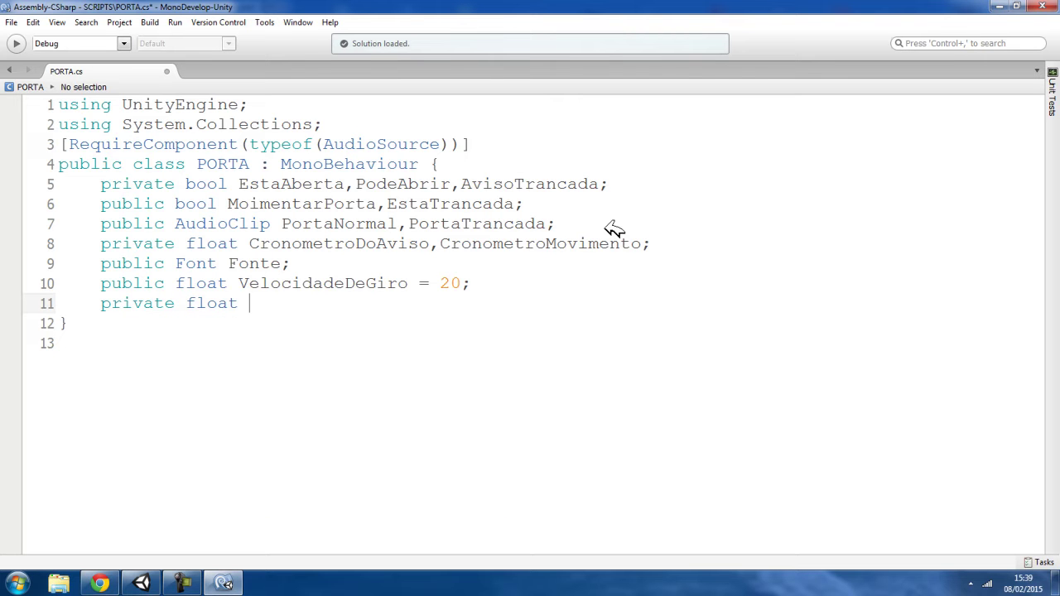
{"action": "type", "text": "RotacaoFechada,RotacaoAberta;"}
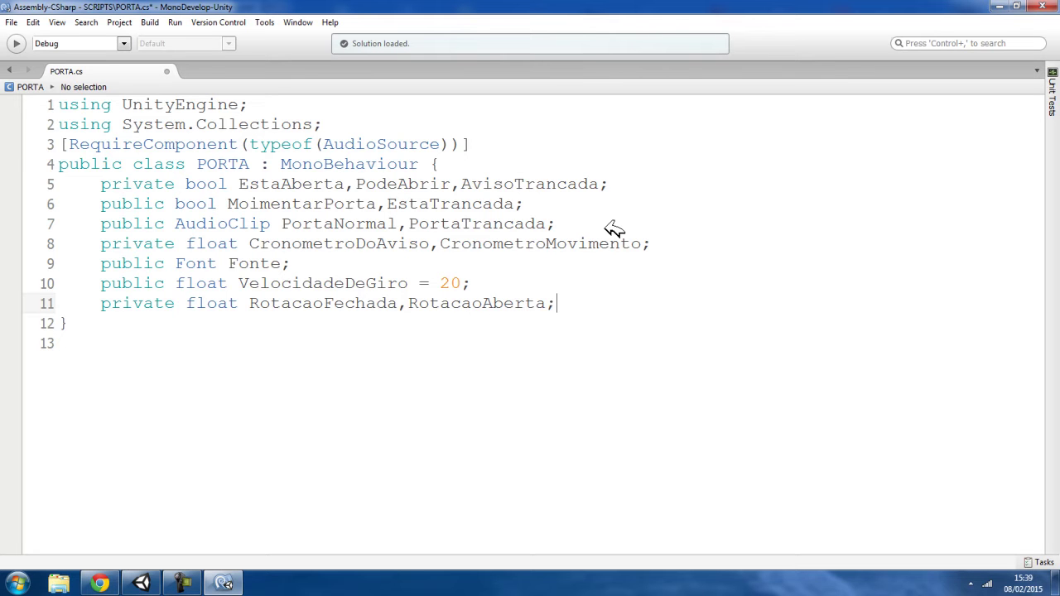
- In Unity, bring the Scene view close to the door and swing it around its vertical axis
{"action": "left_click", "coordinate": [334, 300]}
{"action": "left_click", "coordinate": [141, 583]}
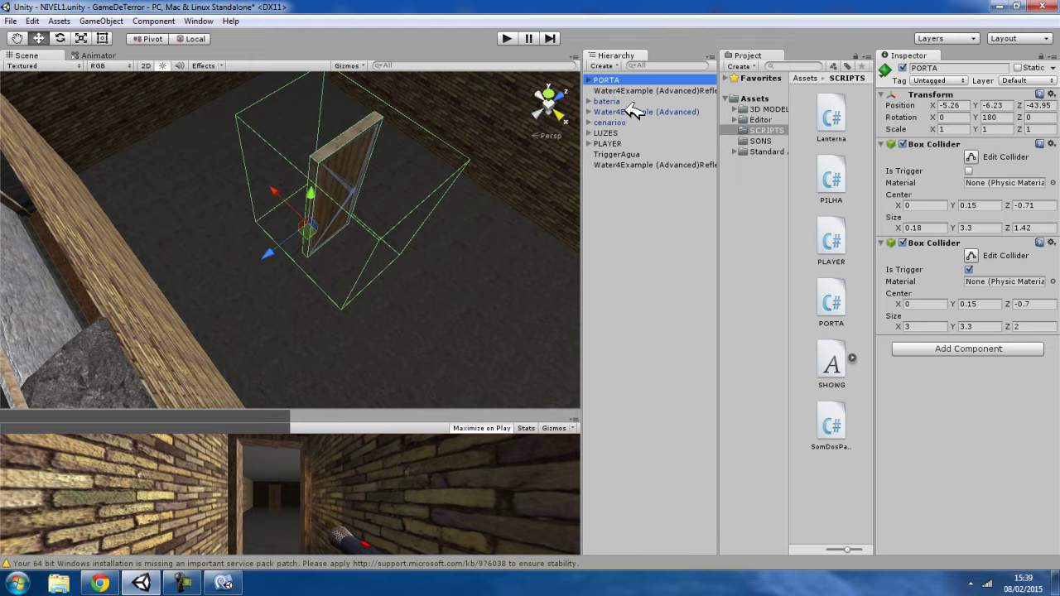
{"action": "mouse_move", "coordinate": [433, 290]}
{"action": "left_mouse_down", "text": "alt"}
{"action": "mouse_move", "coordinate": [360, 296]}
{"action": "mouse_move", "coordinate": [389, 229]}
{"action": "left_mouse_up", "text": "alt"}
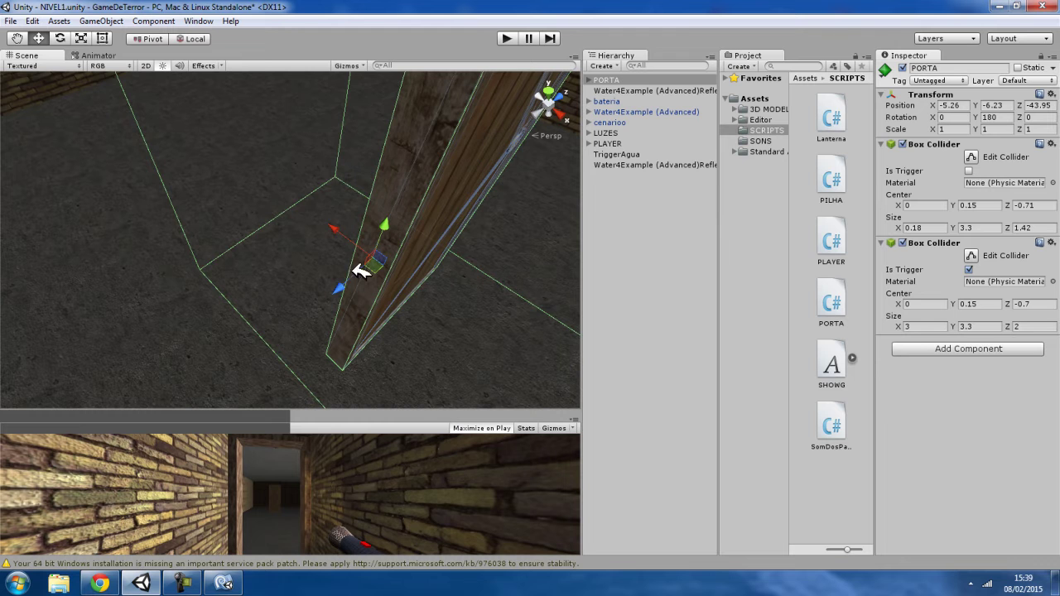
{"action": "scroll", "coordinate": [323, 215], "scroll_direction": "up", "scroll_amount": 2}
{"action": "mouse_move", "coordinate": [323, 216]}
{"action": "left_mouse_down", "text": "alt"}
{"action": "mouse_move", "coordinate": [349, 250]}
{"action": "mouse_move", "coordinate": [364, 196]}
{"action": "left_mouse_up", "text": "alt"}
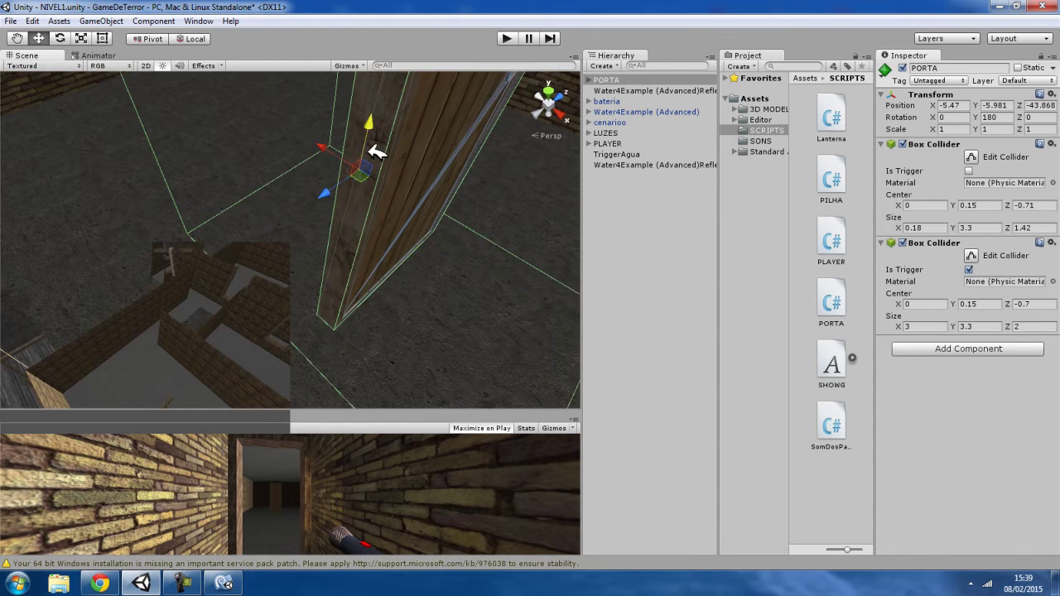
{"action": "left_click_drag", "start_coordinate": [325, 224], "coordinate": [296, 231]}
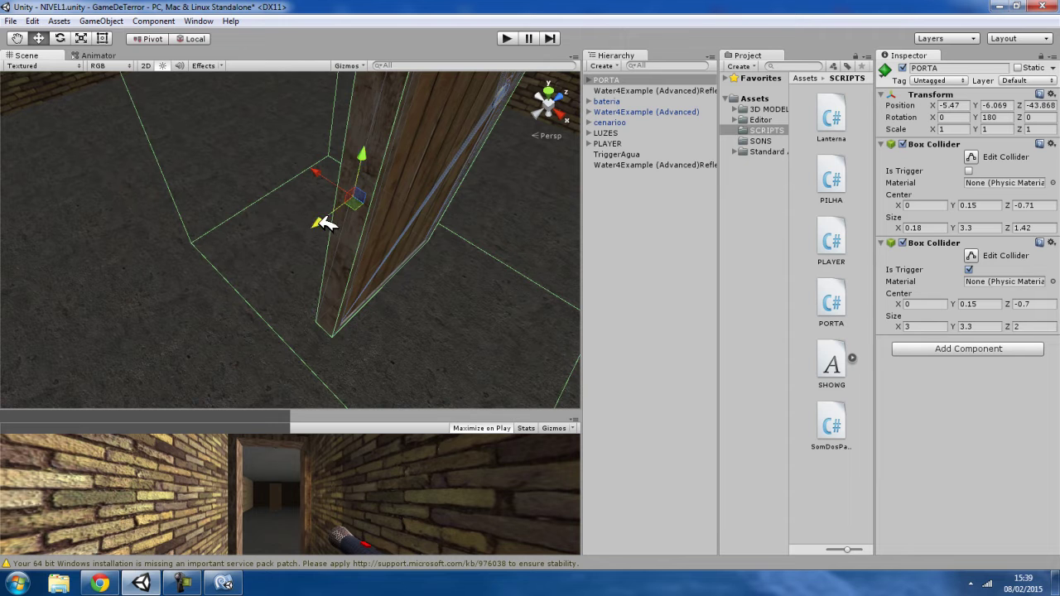
{"action": "left_click", "coordinate": [59, 39]}
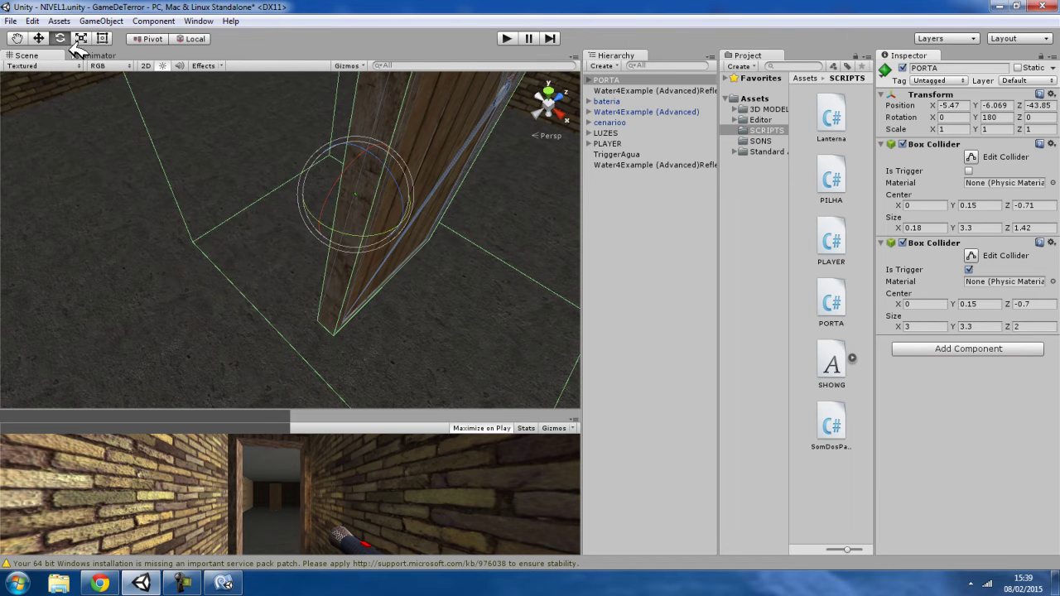
{"action": "mouse_move", "coordinate": [354, 229]}
{"action": "left_mouse_down"}
{"action": "mouse_move", "coordinate": [435, 250]}
{"action": "mouse_move", "coordinate": [359, 314]}
{"action": "left_mouse_up"}
{"action": "left_click", "coordinate": [38, 38]}
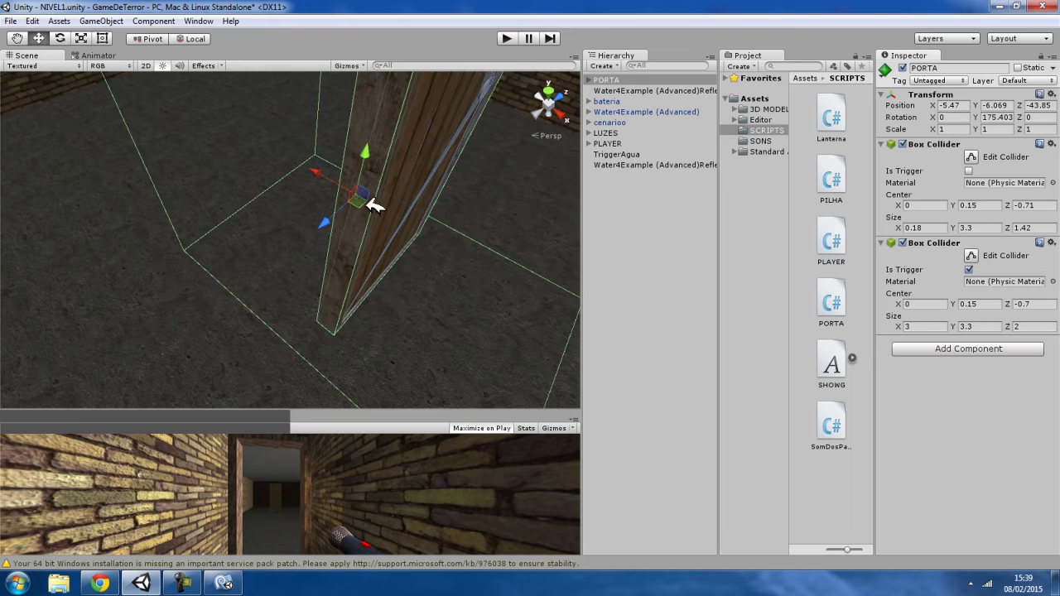
- View the door from above and rotate it to about 151 degrees
{"action": "left_click", "coordinate": [223, 582]}
{"action": "left_click", "coordinate": [142, 582]}
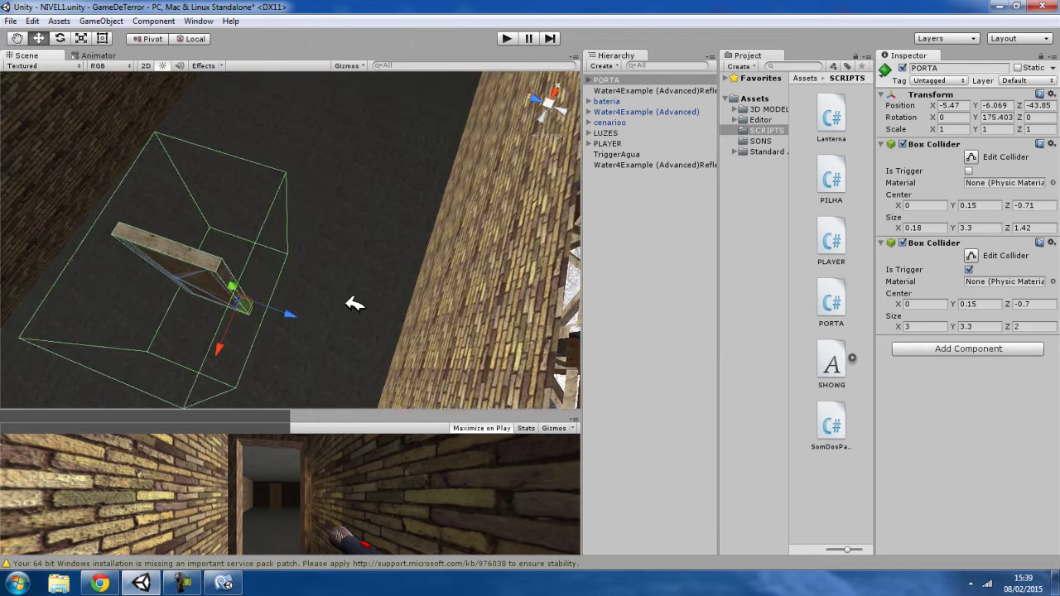
{"action": "left_click_drag", "start_coordinate": [350, 303], "coordinate": [359, 372], "text": "alt"}
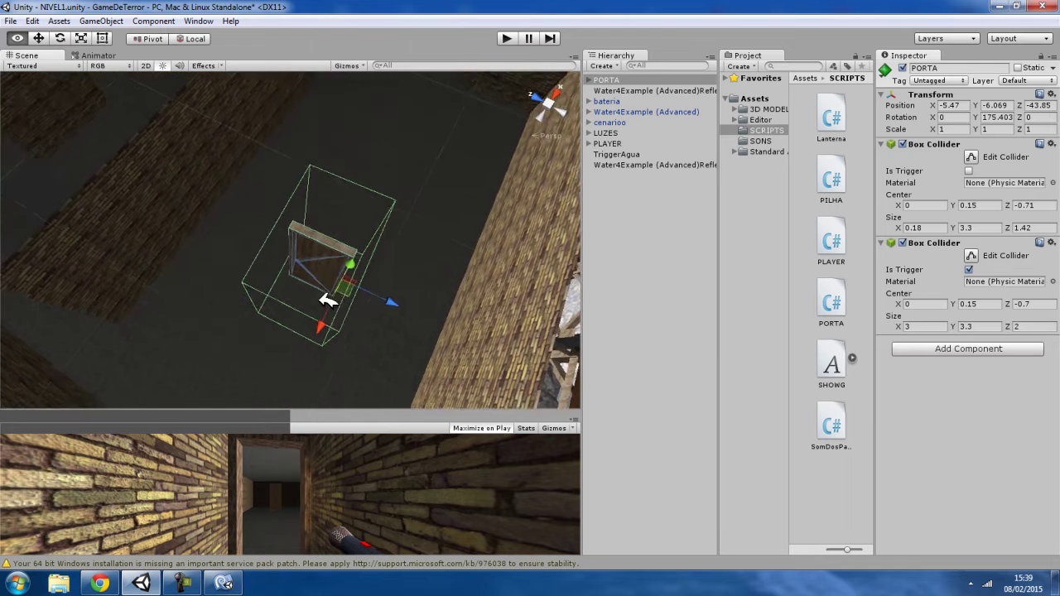
{"action": "left_click", "coordinate": [60, 39]}
{"action": "mouse_move", "coordinate": [313, 317]}
{"action": "left_mouse_down"}
{"action": "mouse_move", "coordinate": [364, 348]}
{"action": "mouse_move", "coordinate": [421, 362]}
{"action": "mouse_move", "coordinate": [289, 267]}
{"action": "left_mouse_up"}
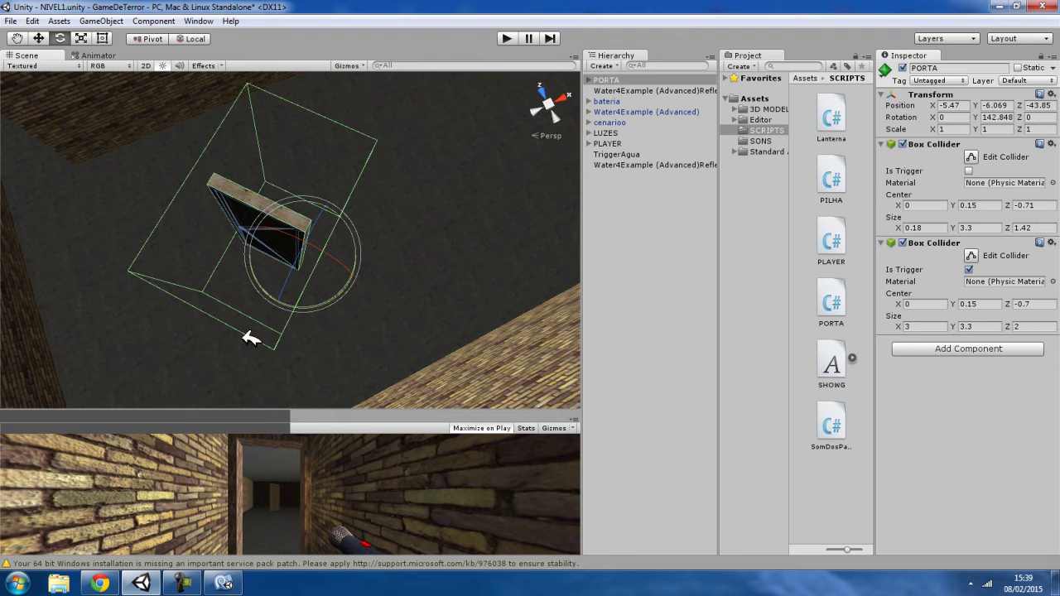
{"action": "left_click", "coordinate": [182, 582]}
{"action": "left_click", "coordinate": [1000, 520]}
- Turn the door to about 137 degrees, then set its Y rotation to 135
{"action": "mouse_move", "coordinate": [378, 336]}
{"action": "left_mouse_down", "text": "alt"}
{"action": "mouse_move", "coordinate": [350, 277]}
{"action": "mouse_move", "coordinate": [372, 287]}
{"action": "left_mouse_up", "text": "alt"}
{"action": "scroll", "coordinate": [389, 331], "scroll_direction": "down", "scroll_amount": 3}
{"action": "left_click_drag", "start_coordinate": [409, 372], "coordinate": [207, 227], "text": "alt"}
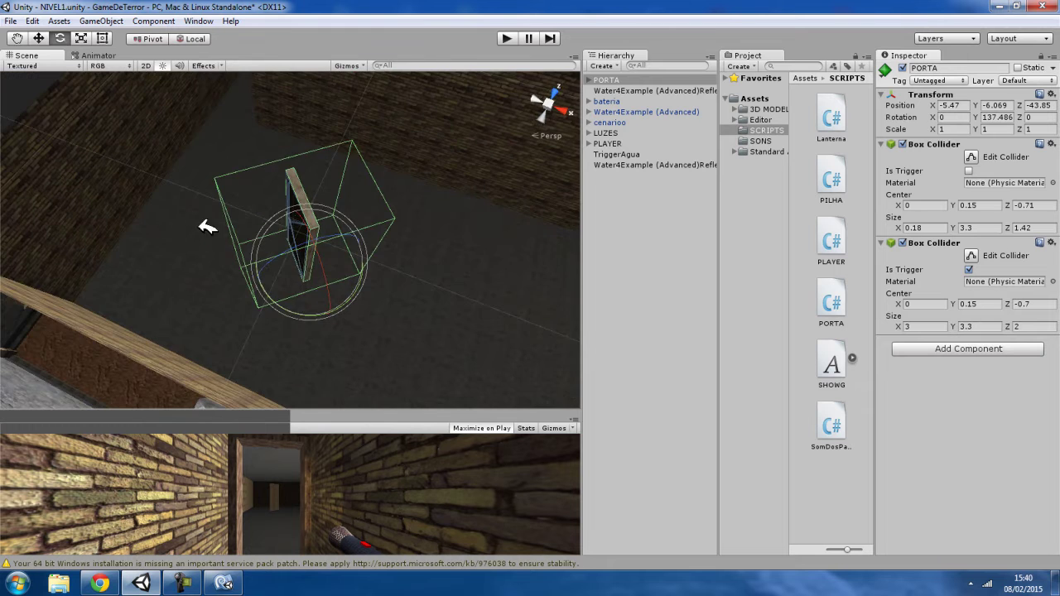
{"action": "mouse_move", "coordinate": [291, 268]}
{"action": "left_mouse_down", "text": "alt"}
{"action": "mouse_move", "coordinate": [406, 251]}
{"action": "mouse_move", "coordinate": [420, 323]}
{"action": "left_mouse_up", "text": "alt"}
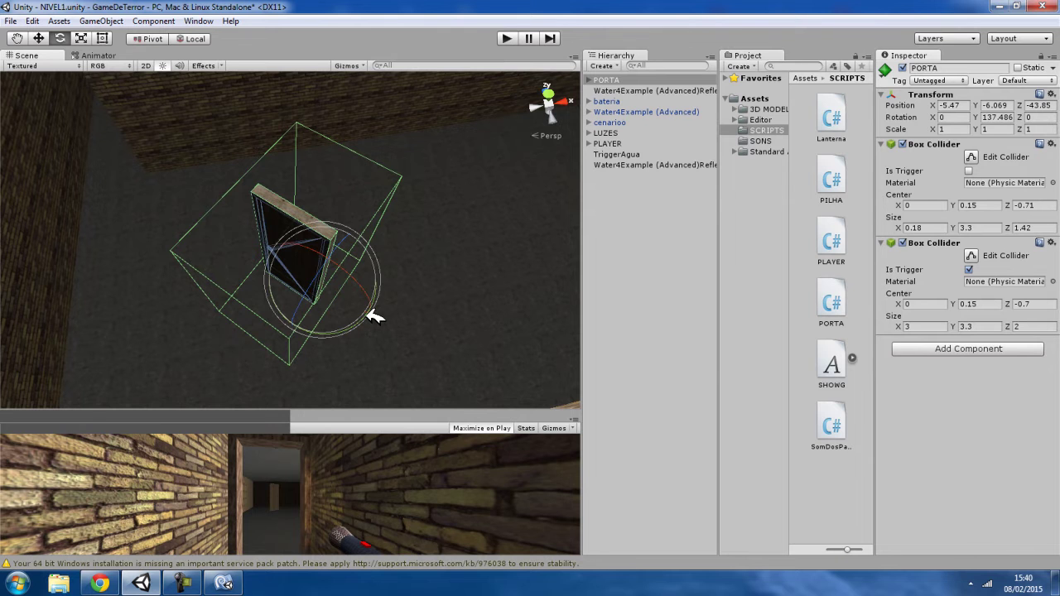
{"action": "left_click", "coordinate": [998, 118]}
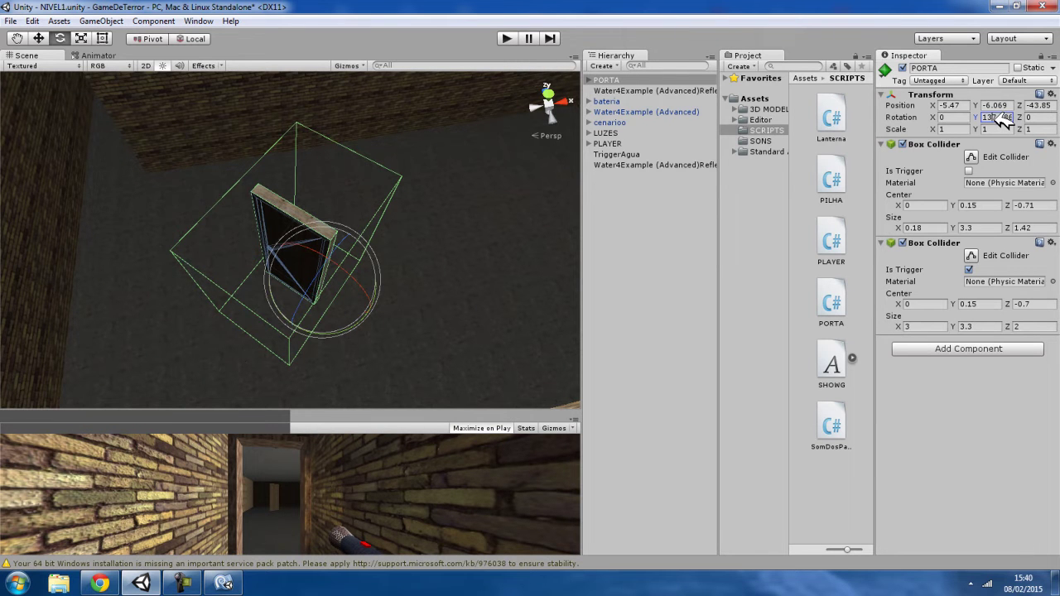
{"action": "type", "text": "135"}
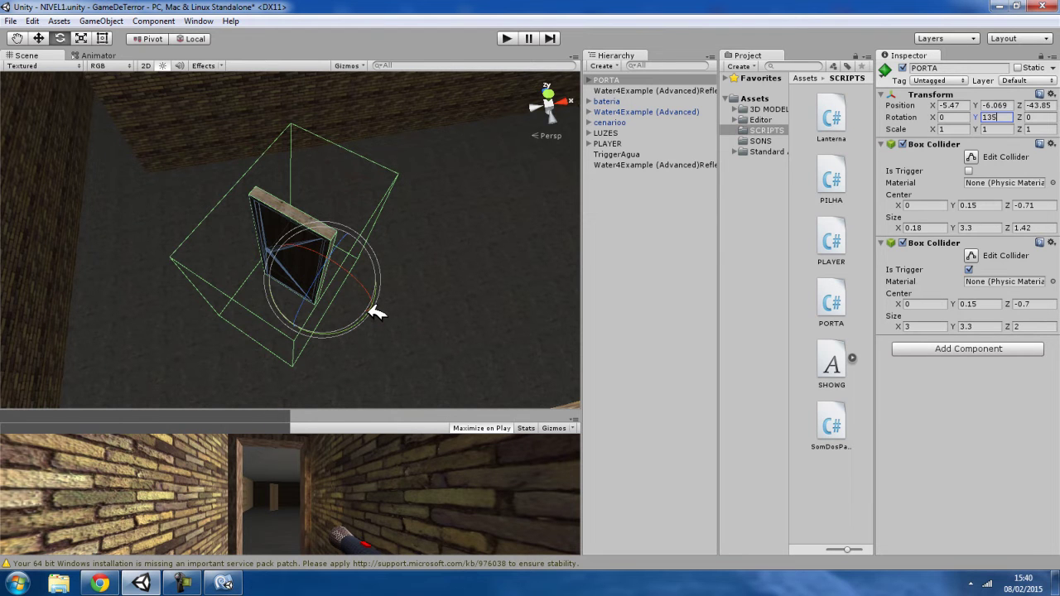
{"action": "left_click", "coordinate": [377, 312]}
- Swing the door further around its hinge and edit its Y rotation value again
{"action": "mouse_move", "coordinate": [377, 312]}
{"action": "left_mouse_down"}
{"action": "mouse_move", "coordinate": [174, 392]}
{"action": "mouse_move", "coordinate": [203, 404]}
{"action": "left_mouse_up"}
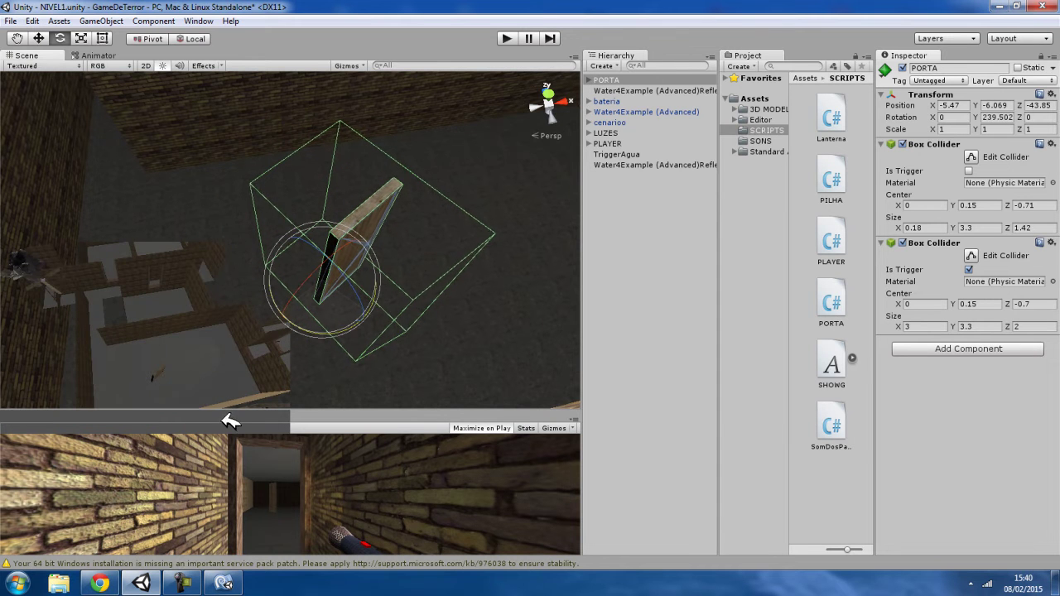
{"action": "mouse_move", "coordinate": [203, 403]}
{"action": "left_mouse_down"}
{"action": "mouse_move", "coordinate": [335, 439]}
{"action": "mouse_move", "coordinate": [506, 116]}
{"action": "left_mouse_up"}
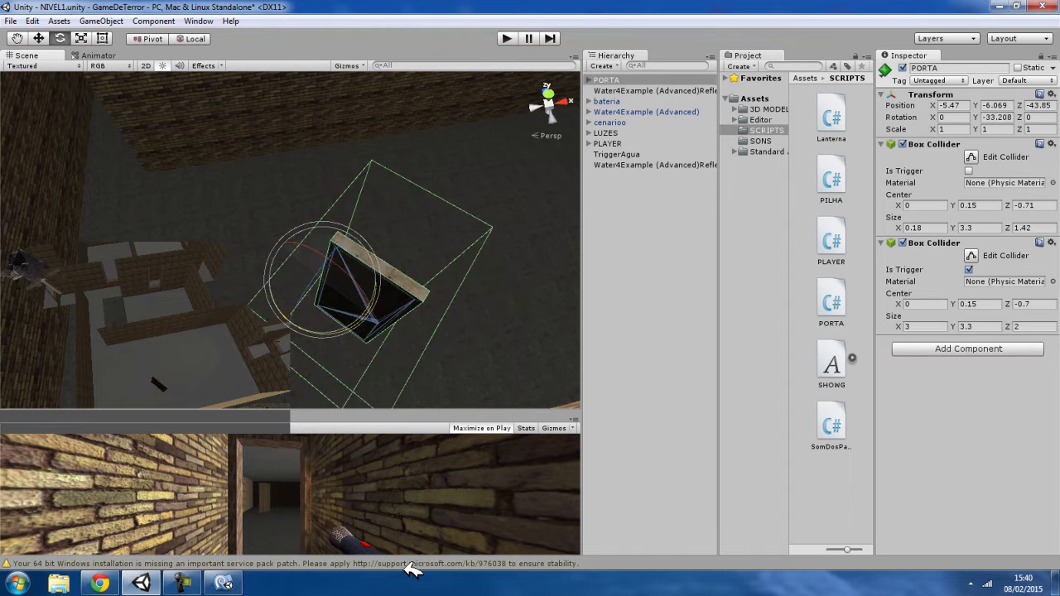
{"action": "mouse_move", "coordinate": [506, 116]}
{"action": "left_mouse_down"}
{"action": "mouse_move", "coordinate": [860, 447]}
{"action": "mouse_move", "coordinate": [286, 315]}
{"action": "left_mouse_up"}
{"action": "left_click", "coordinate": [996, 117]}
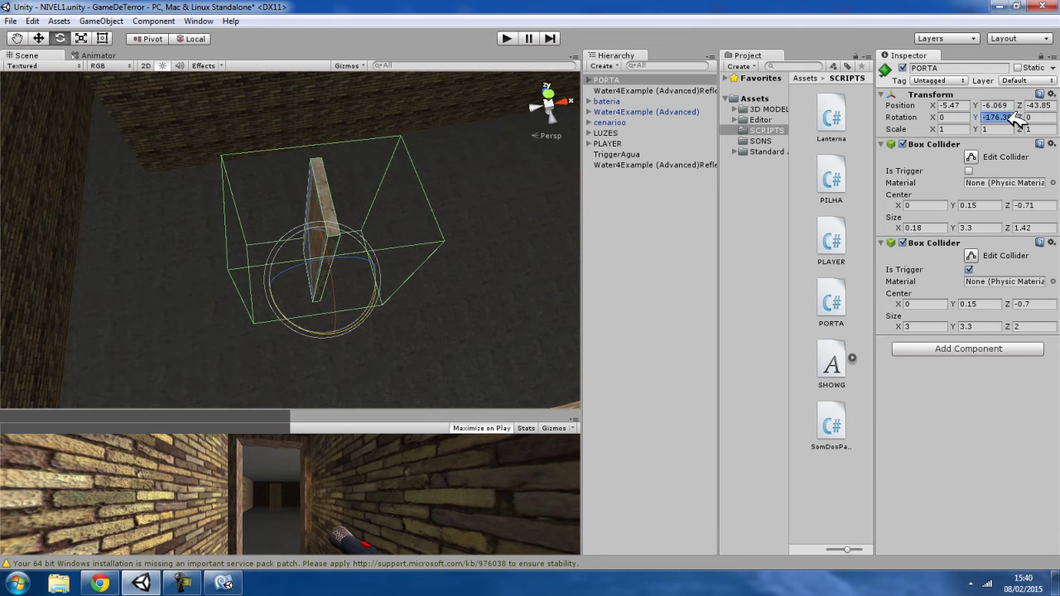
- Enter 0 for the door's Y rotation and return to the end of line 11 in PORTA.cs
{"action": "type", "text": "0"}
{"action": "left_click", "coordinate": [223, 583]}
{"action": "double_click", "coordinate": [288, 303]}
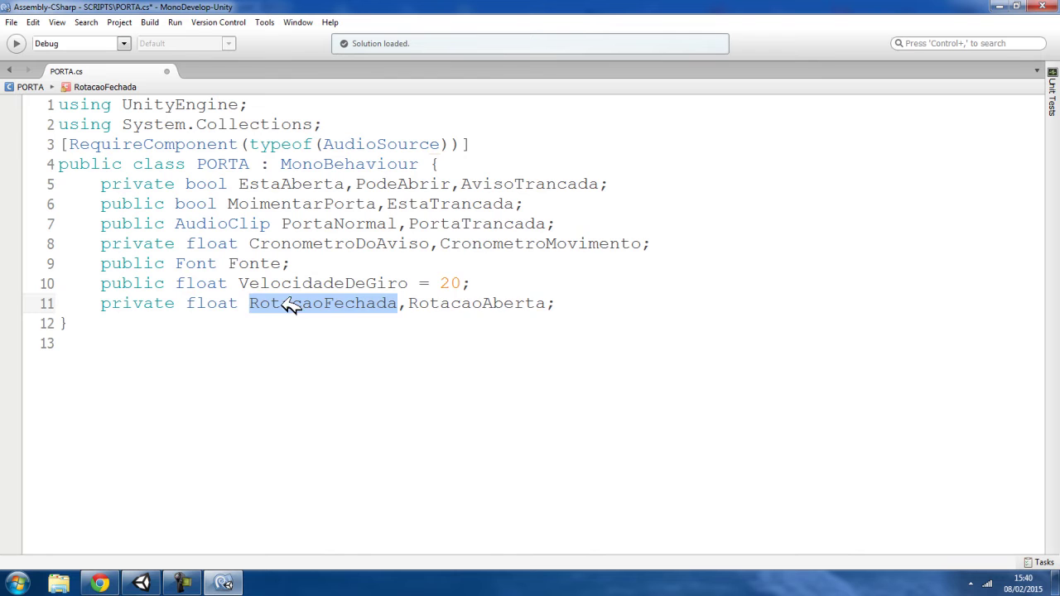
{"action": "double_click", "coordinate": [478, 303]}
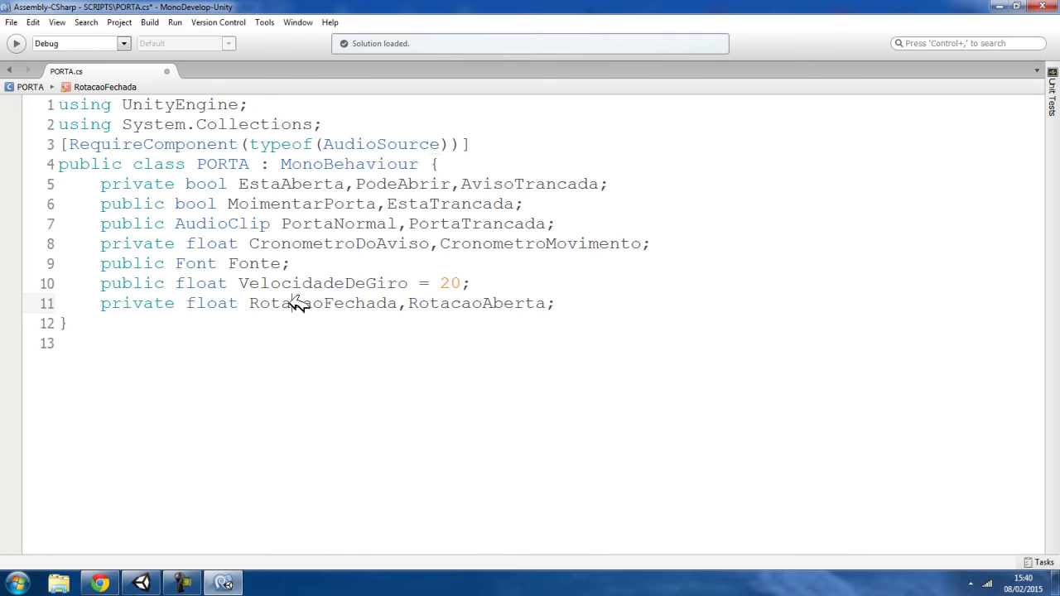
{"action": "double_click", "coordinate": [298, 303]}
{"action": "left_click", "coordinate": [453, 303]}
{"action": "left_click", "coordinate": [570, 303]}
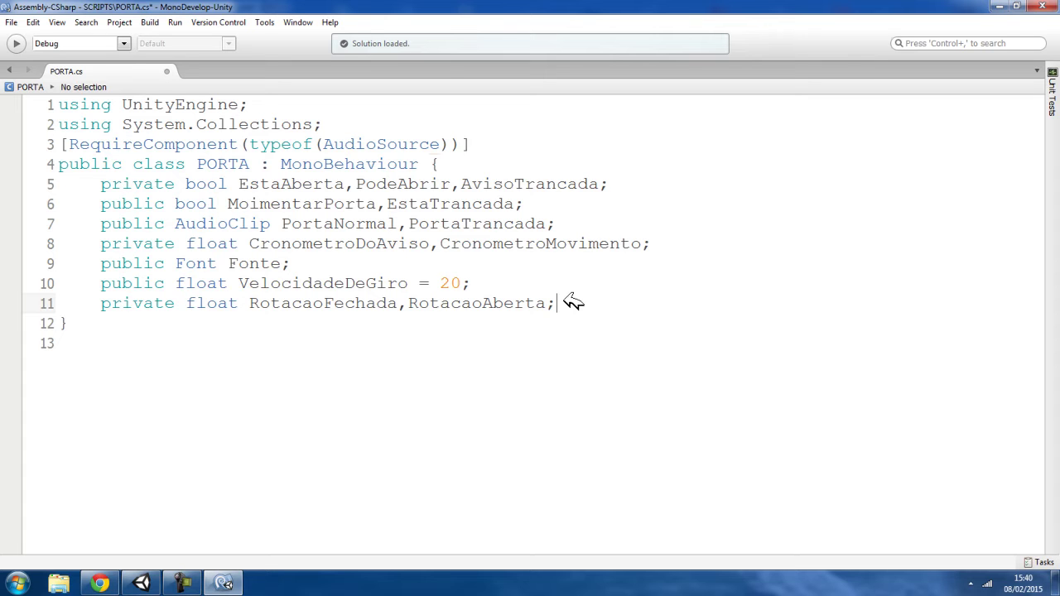
- Add an empty void Start () method after the fields, plus blank lines below the class
{"action": "key", "text": "Return"}
{"action": "type", "text": "void Start"}
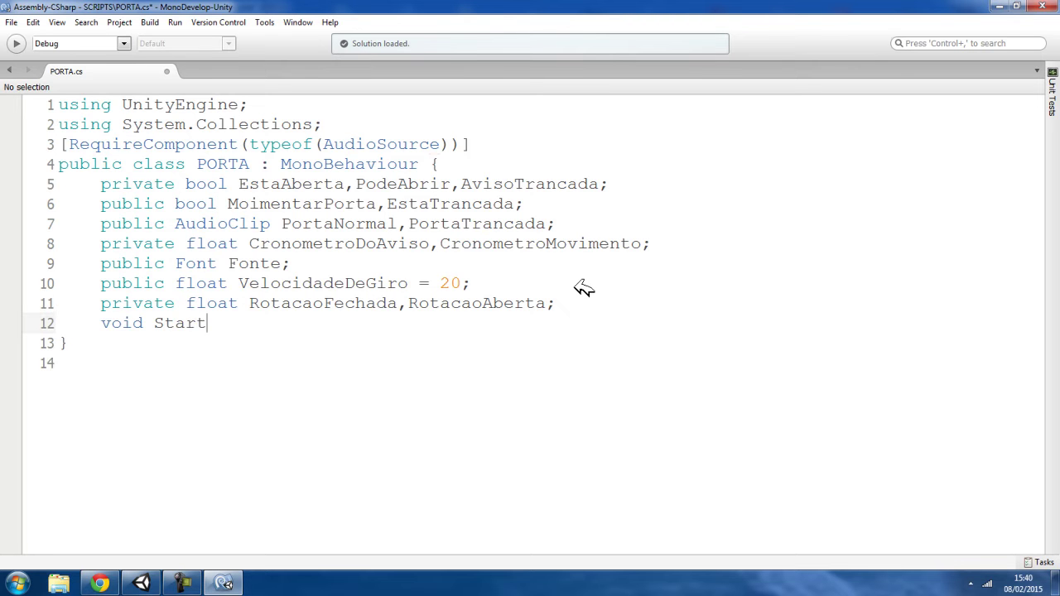
{"action": "type", "text": "{"}
{"action": "key", "text": "Return"}
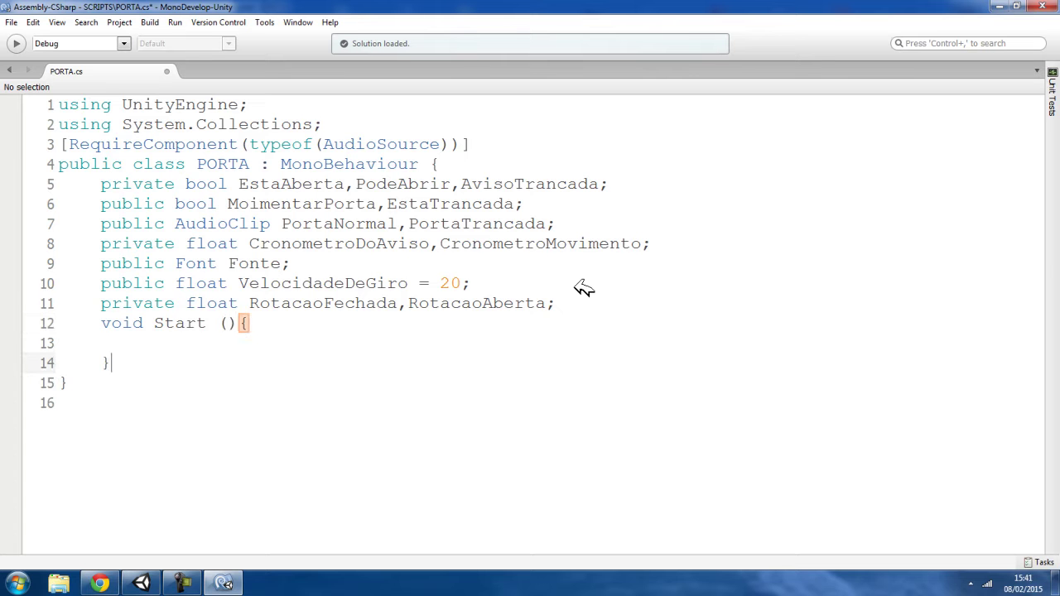
{"action": "left_click", "coordinate": [136, 400]}
{"action": "key", "text": "Return"}
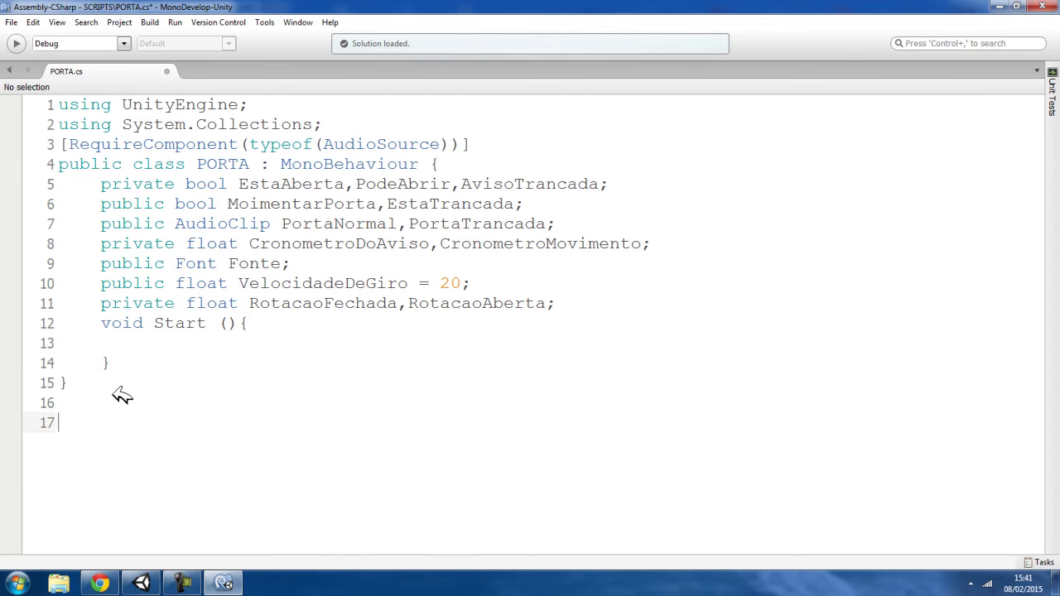
{"action": "key", "text": "Return"}
{"action": "key", "text": "Return"}
{"action": "key", "text": "Return"}
{"action": "key", "text": "Return"}
{"action": "key", "text": "Return"}
{"action": "key", "text": "Return"}
{"action": "left_click", "coordinate": [139, 187]}
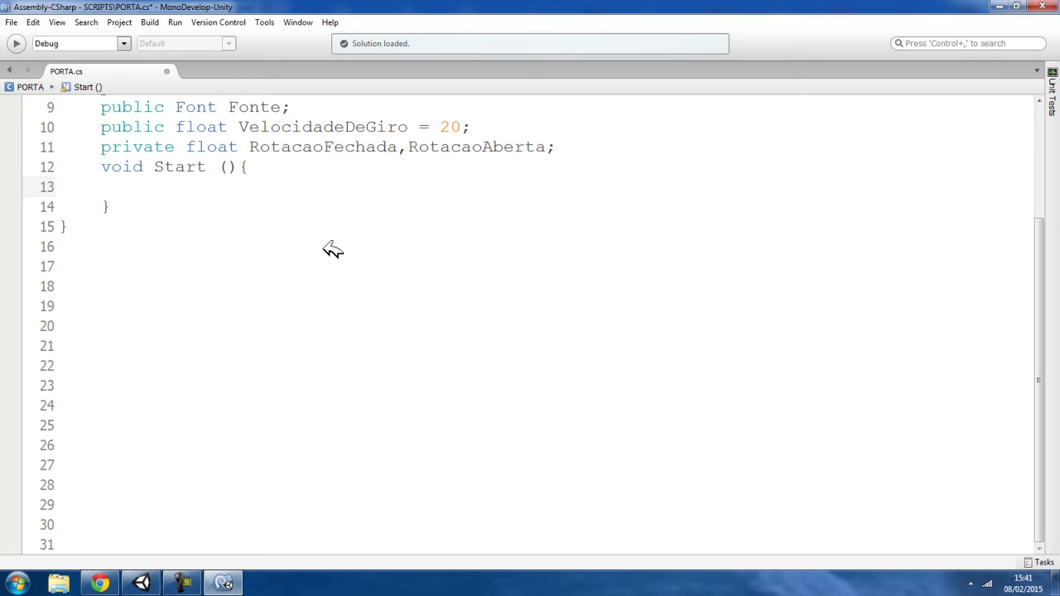
- Make Start() set EstaAberta = false; using the copied field name
{"action": "scroll", "coordinate": [395, 220], "scroll_direction": "up", "scroll_amount": 3}
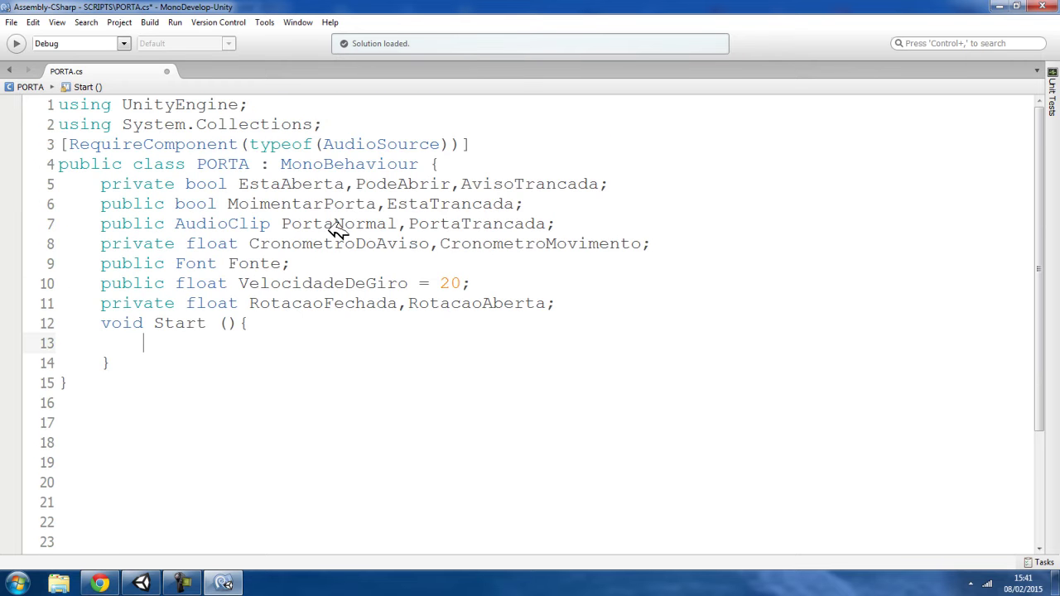
{"action": "double_click", "coordinate": [318, 185]}
{"action": "key", "text": "ctrl+c"}
{"action": "left_click", "coordinate": [144, 344]}
{"action": "key", "text": "ctrl+v"}
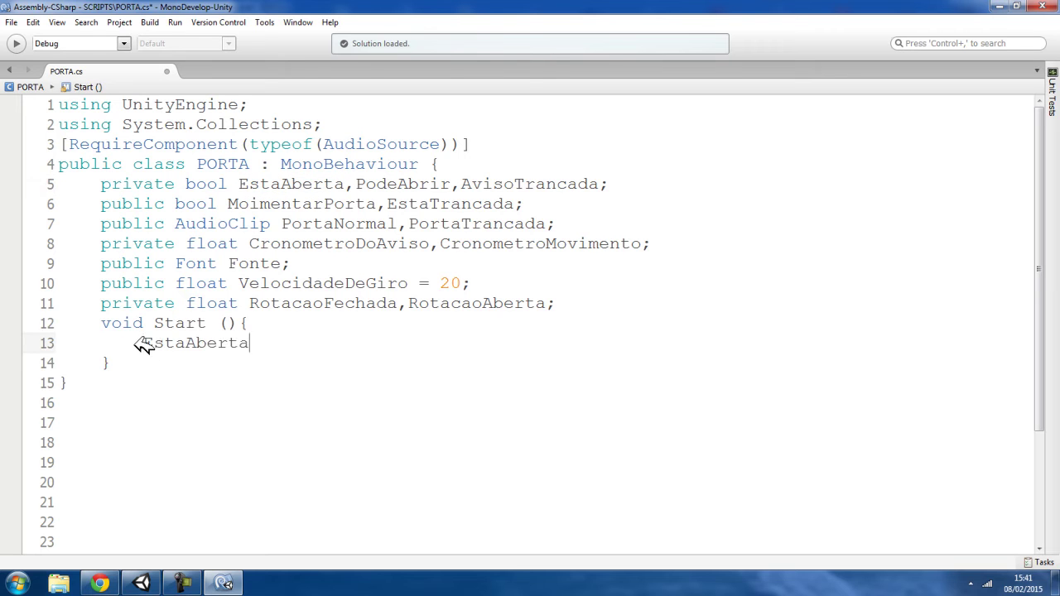
{"action": "type", "text": " = false"}
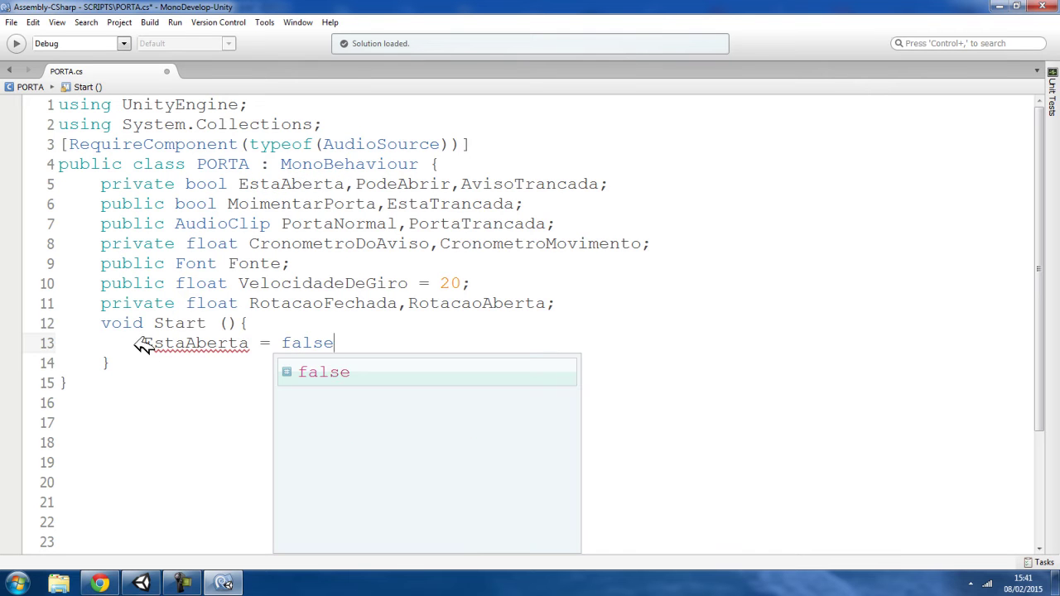
{"action": "type", "text": ";"}
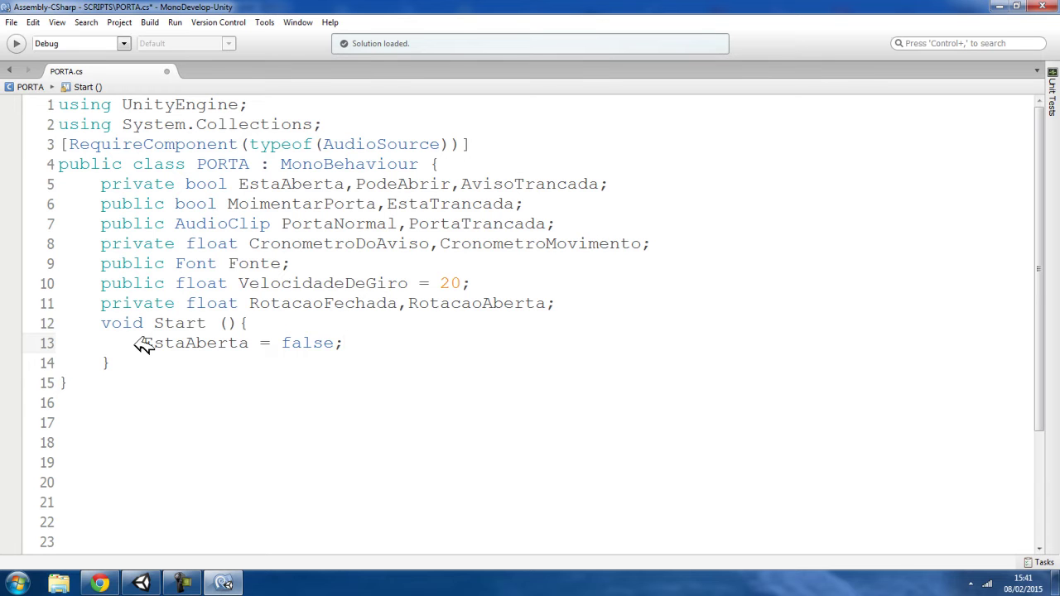
{"action": "key", "text": "Return"}
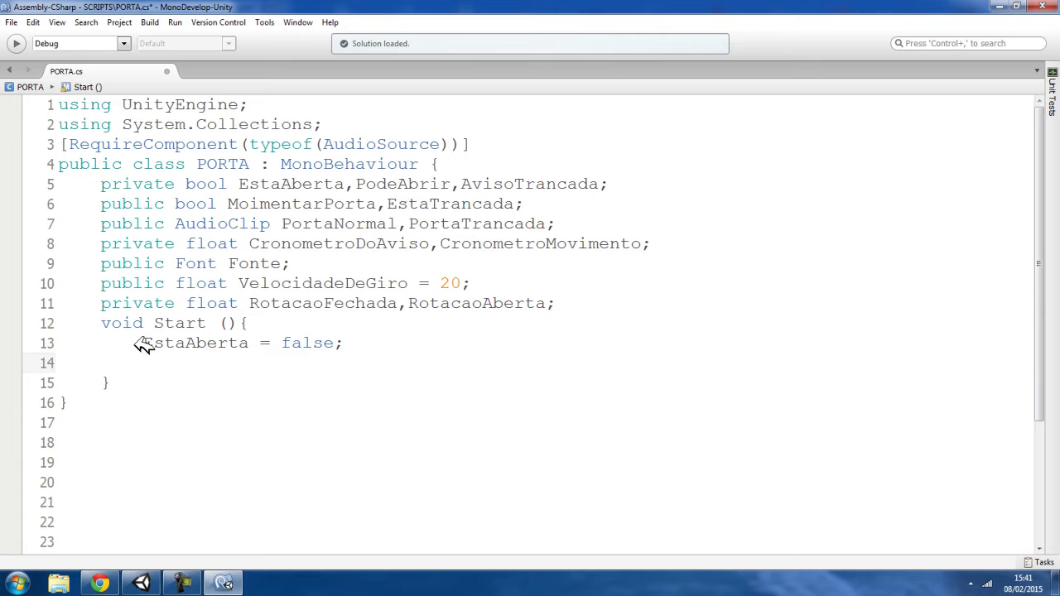
- Add EstaTrancada = false; on line 14 of Start()
{"action": "double_click", "coordinate": [492, 202]}
{"action": "left_click", "coordinate": [166, 362]}
{"action": "key", "text": "ctrl+v"}
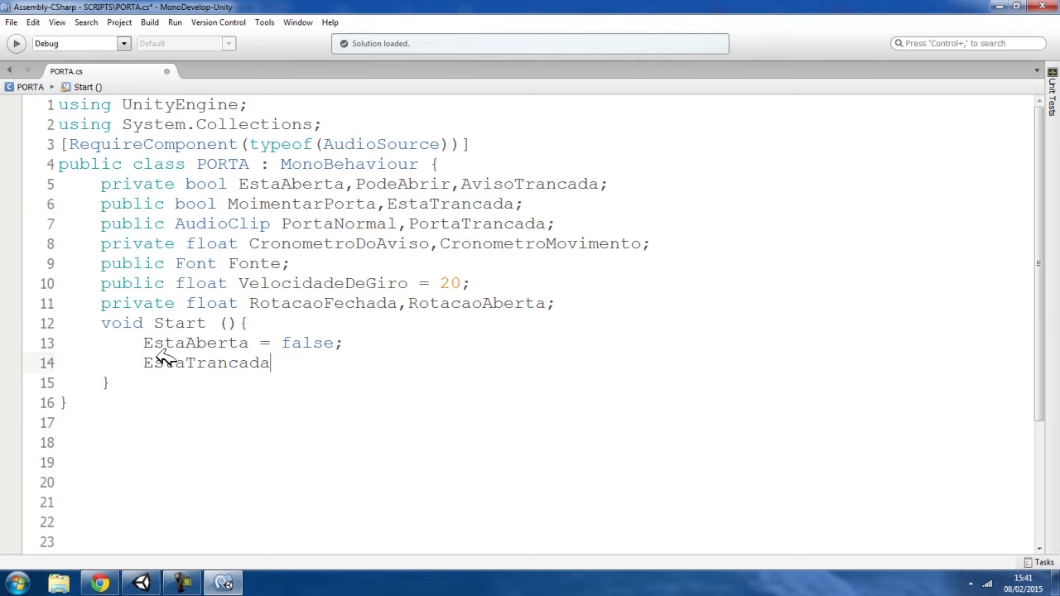
{"action": "type", "text": "= "}
{"action": "type", "text": "false;"}
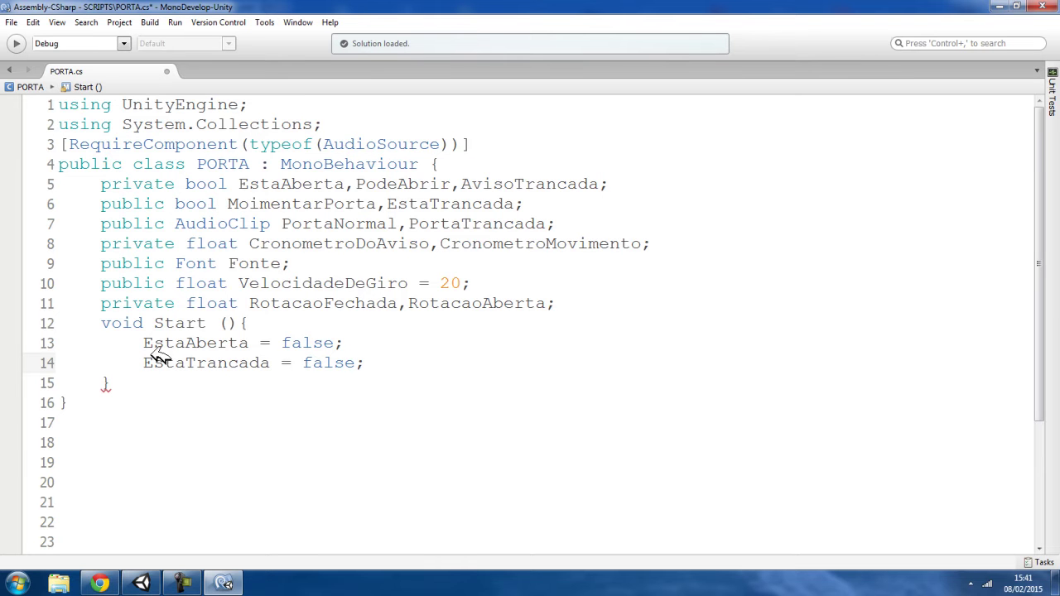
- Compare the EstaTrancada and AvisoTrancada declarations, then add a blank line in Start()
{"action": "double_click", "coordinate": [454, 207]}
{"action": "double_click", "coordinate": [496, 188]}
{"action": "double_click", "coordinate": [473, 204]}
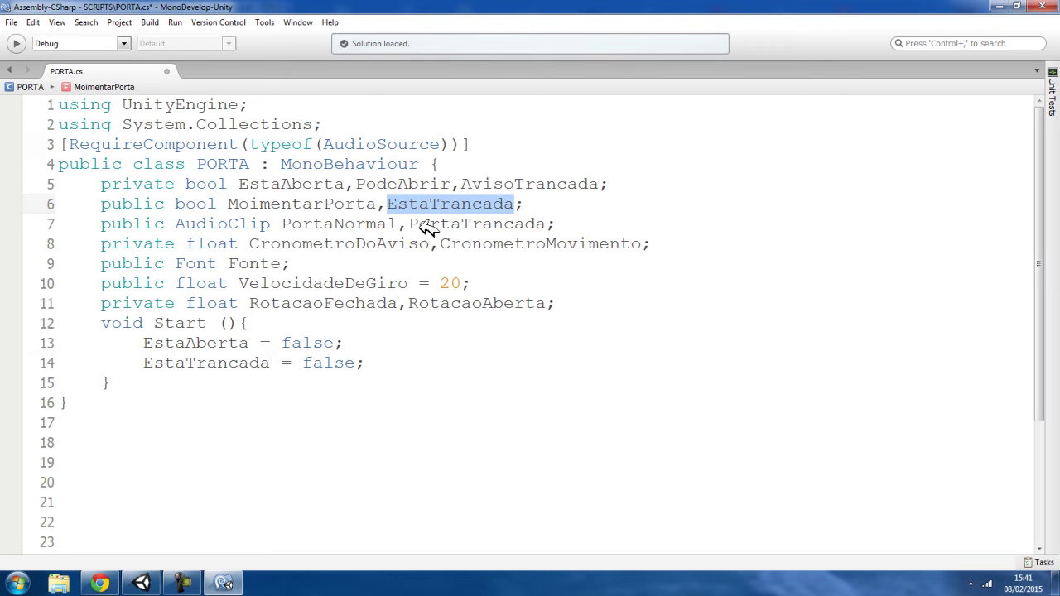
{"action": "double_click", "coordinate": [478, 185]}
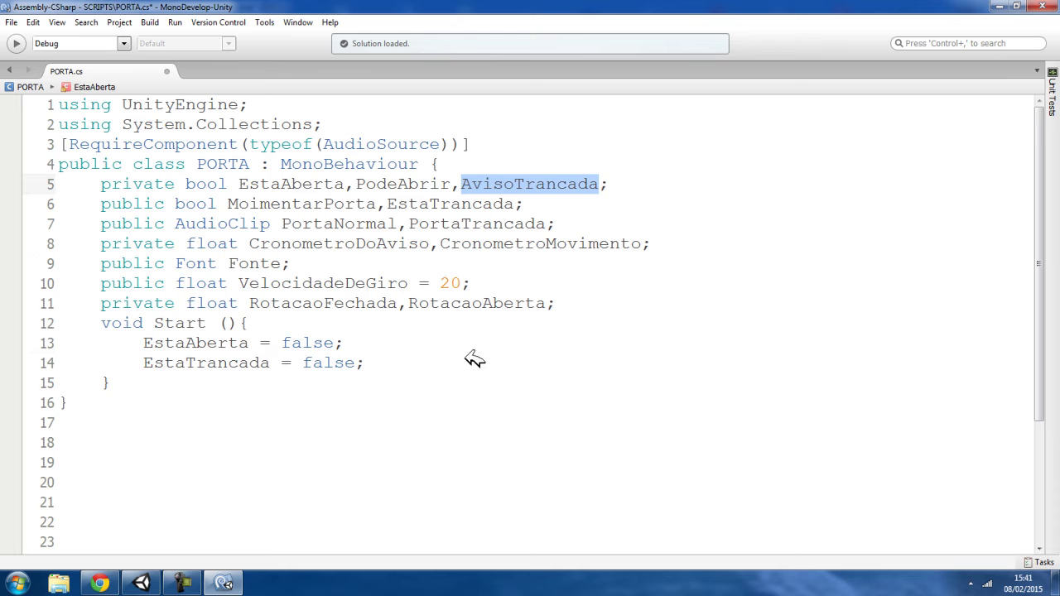
{"action": "left_click", "coordinate": [402, 373]}
{"action": "left_click", "coordinate": [369, 364]}
{"action": "key", "text": "Return"}
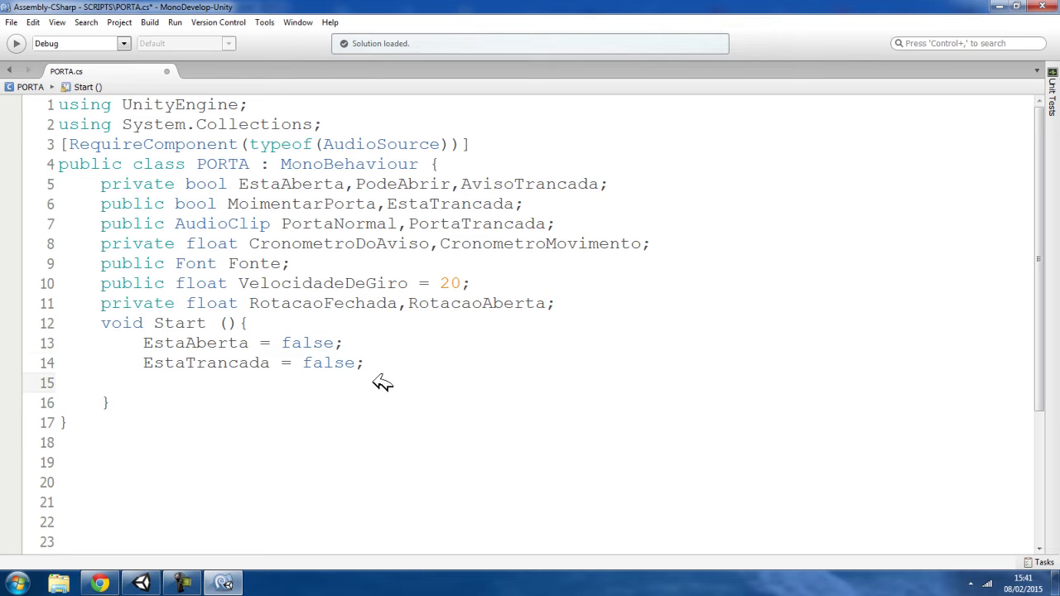
{"action": "double_click", "coordinate": [336, 303]}
- Write RotacaoFechada = transform.eulerAngles.y; on line 15 of Start()
{"action": "key", "text": "ctrl+c"}
{"action": "left_click", "coordinate": [211, 381]}
{"action": "key", "text": "ctrl+v"}
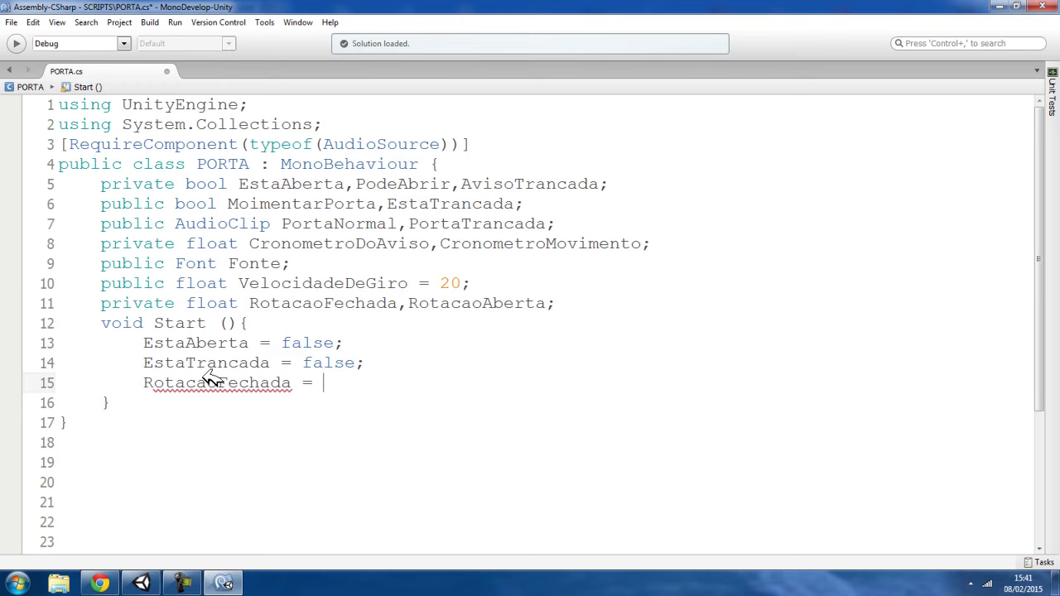
{"action": "type", "text": "transform"}
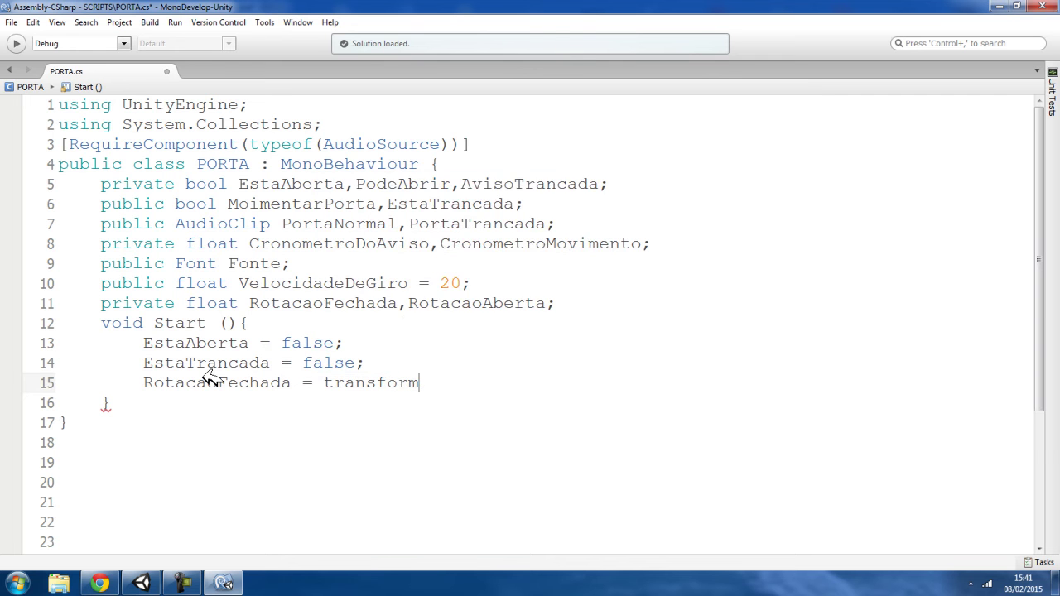
{"action": "type", "text": ",.eule"}
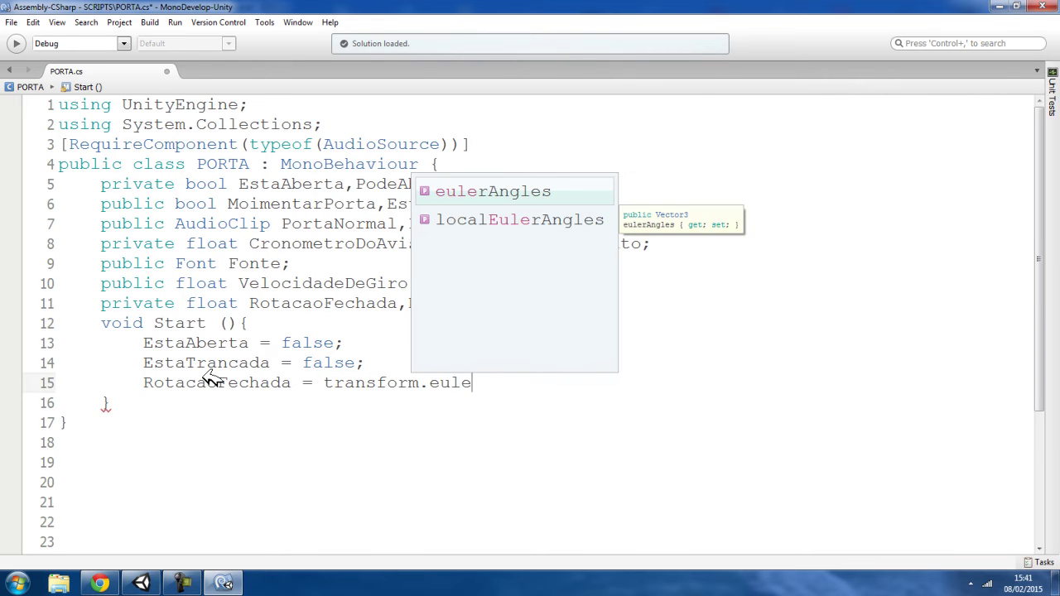
{"action": "key", "text": "Return"}
{"action": "type", "text": ".y"}
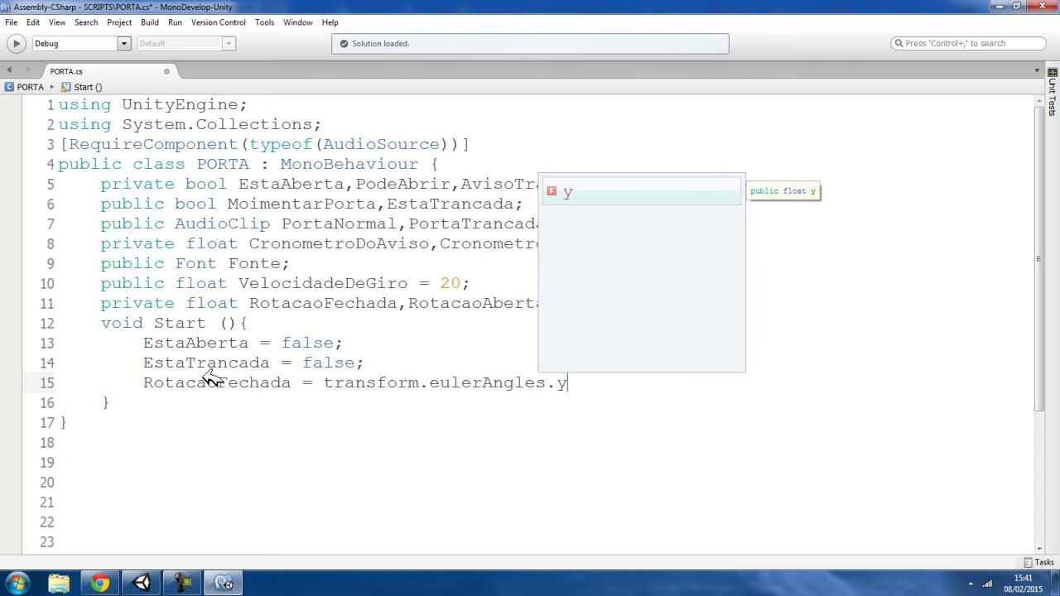
{"action": "type", "text": ";"}
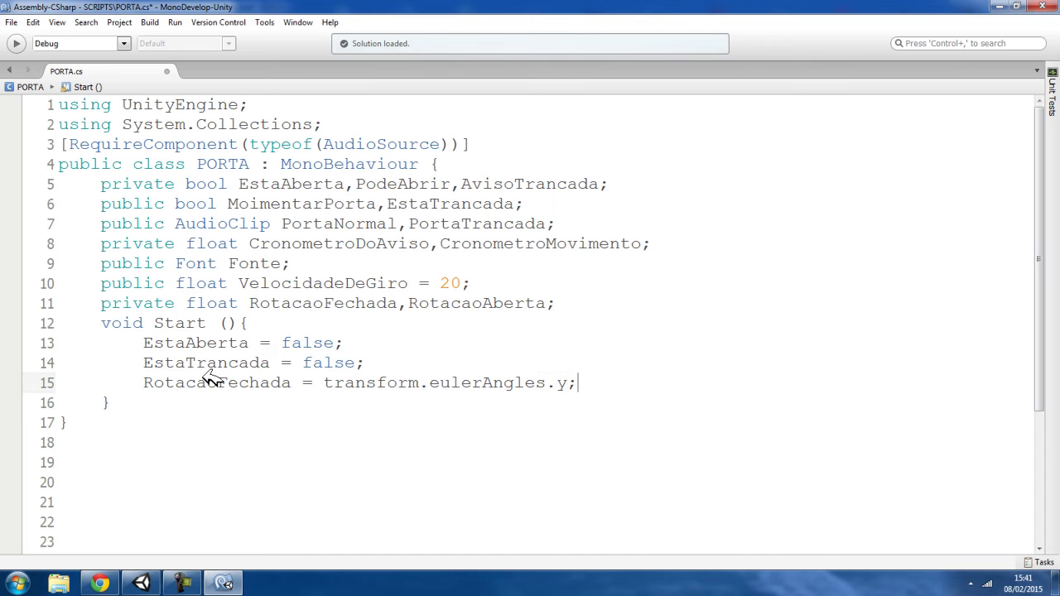
{"action": "key", "text": "Return"}
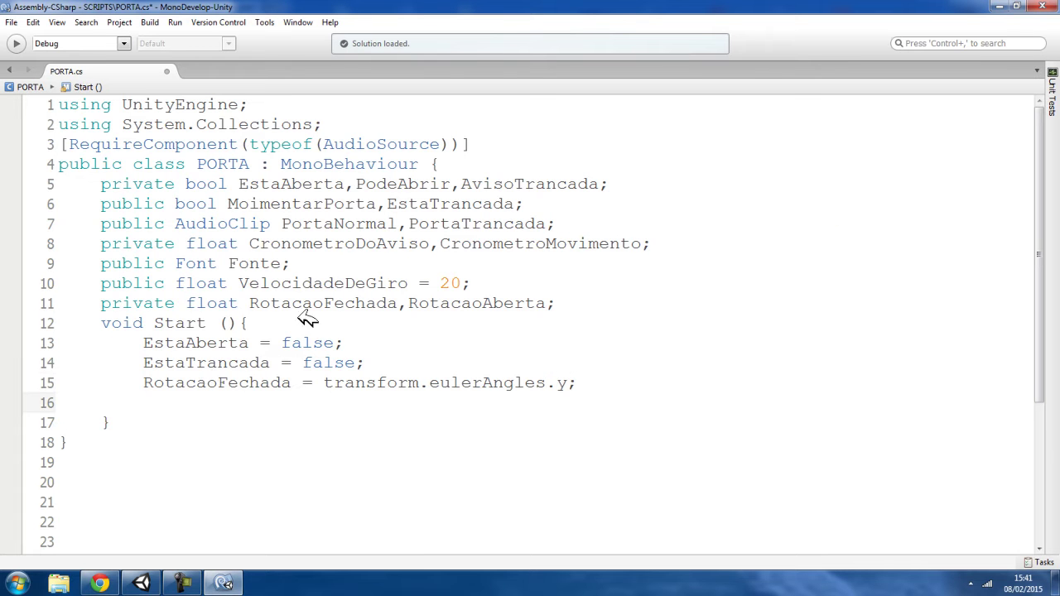
- Write line 16 assigning RotacaoAberta from the copied transform.eulerAngles.y expression
{"action": "double_click", "coordinate": [447, 303]}
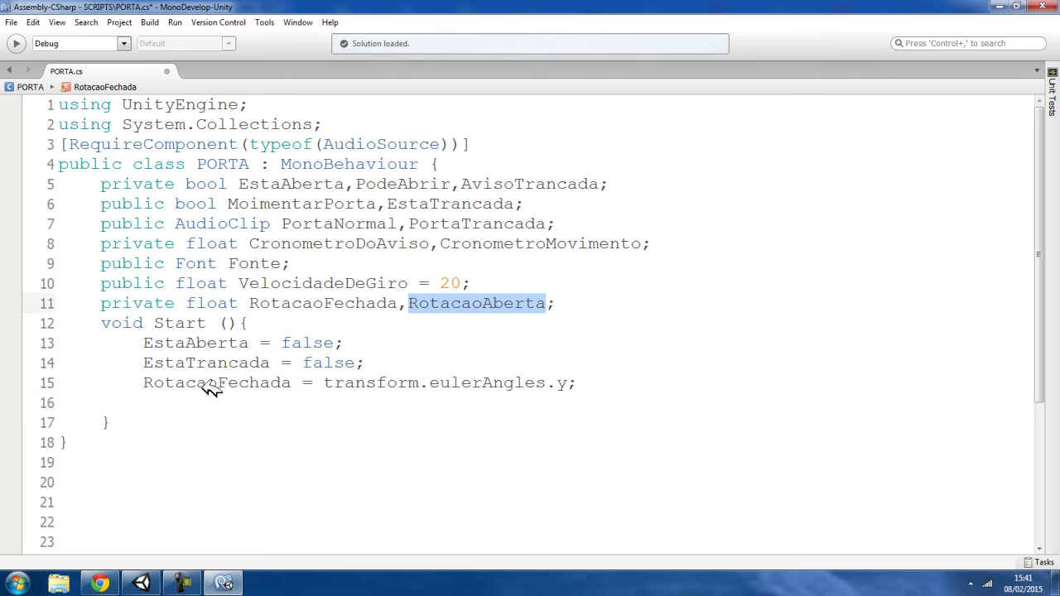
{"action": "key", "text": "ctrl+c"}
{"action": "left_click", "coordinate": [171, 400]}
{"action": "key", "text": "ctrl+v"}
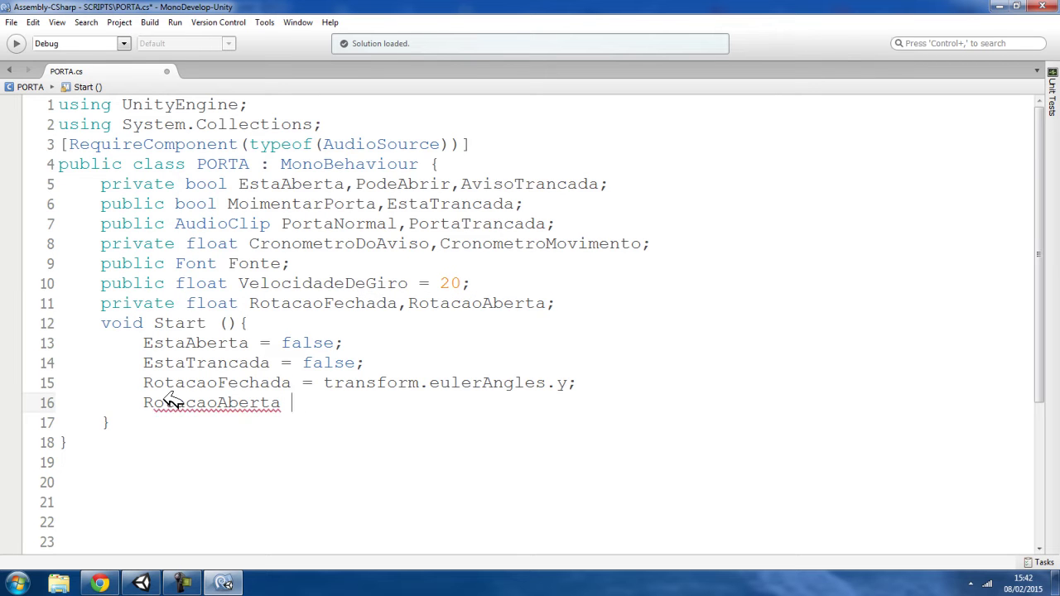
{"action": "type", "text": "="}
{"action": "left_click_drag", "start_coordinate": [324, 383], "coordinate": [568, 382]}
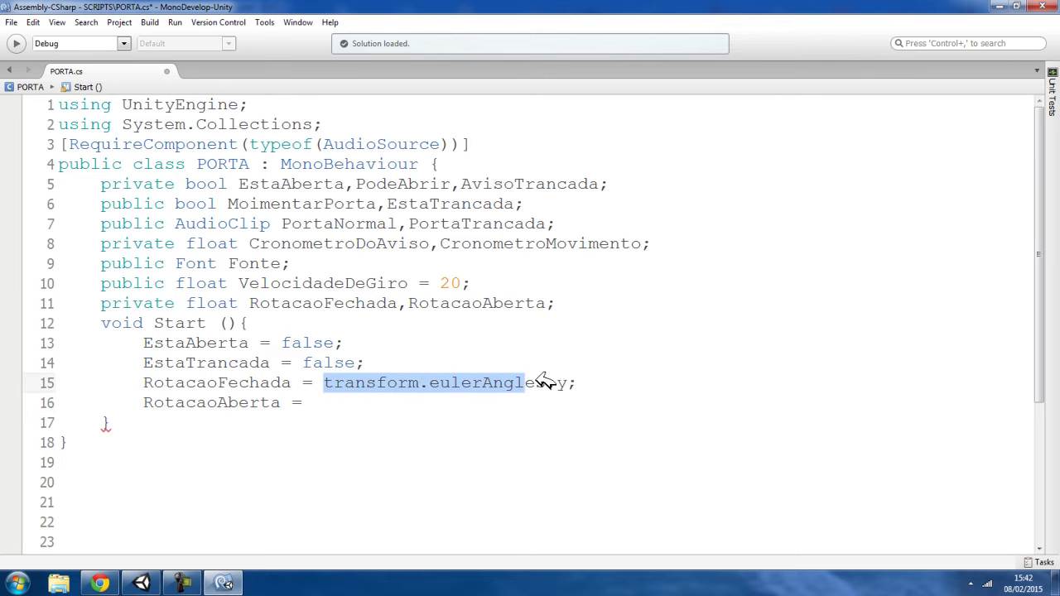
{"action": "key", "text": "ctrl+c"}
{"action": "left_click", "coordinate": [327, 403]}
{"action": "key", "text": "ctrl+v"}
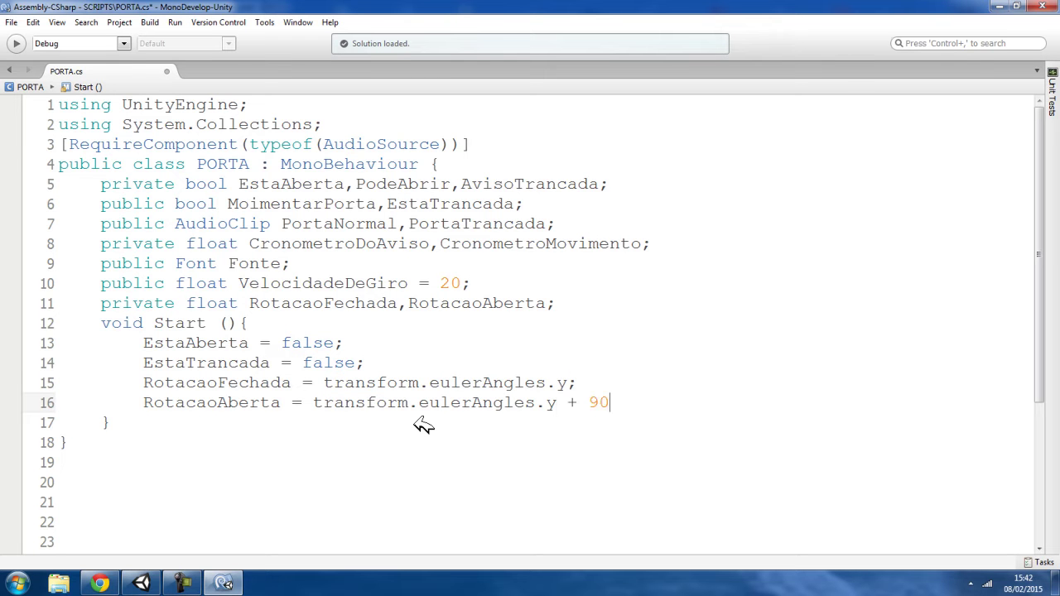
{"action": "type", "text": ";"}
{"action": "left_click", "coordinate": [141, 583]}
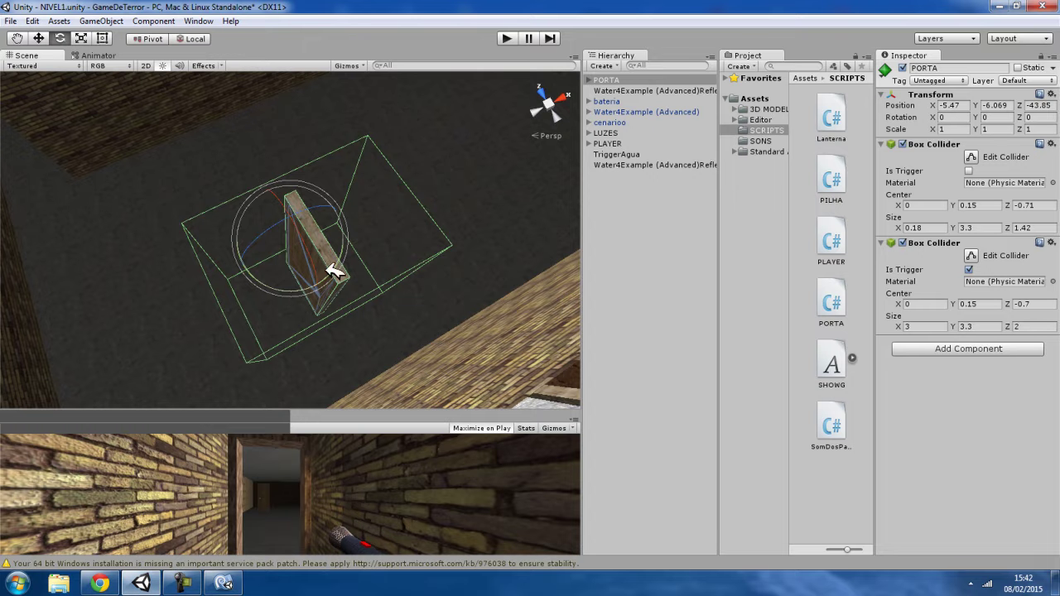
{"action": "left_click_drag", "start_coordinate": [293, 290], "coordinate": [124, 279]}
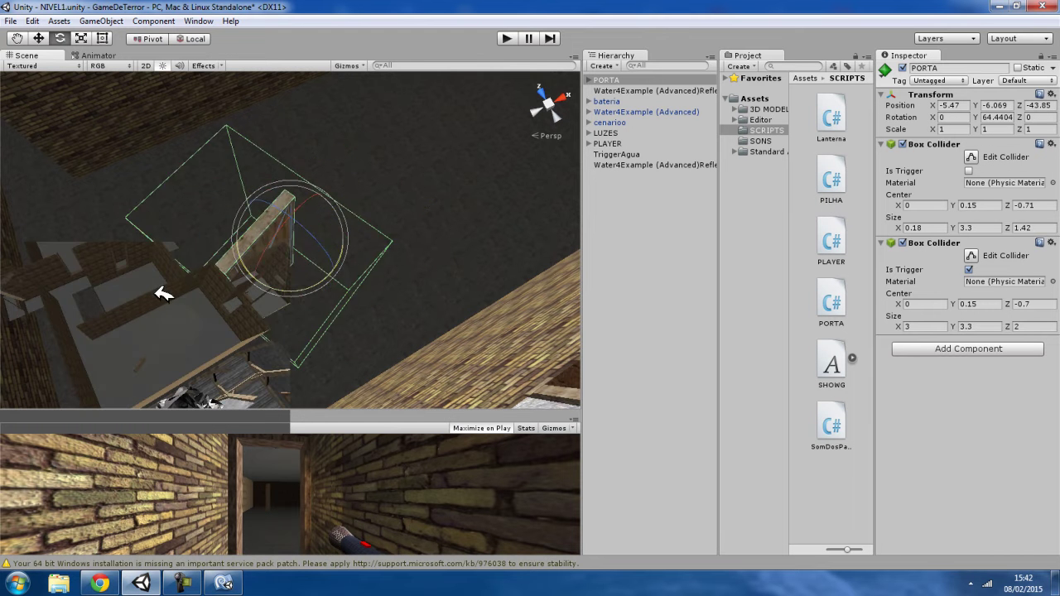
{"action": "left_click_drag", "start_coordinate": [124, 278], "coordinate": [147, 289]}
{"action": "left_click_drag", "start_coordinate": [269, 281], "coordinate": [331, 392]}
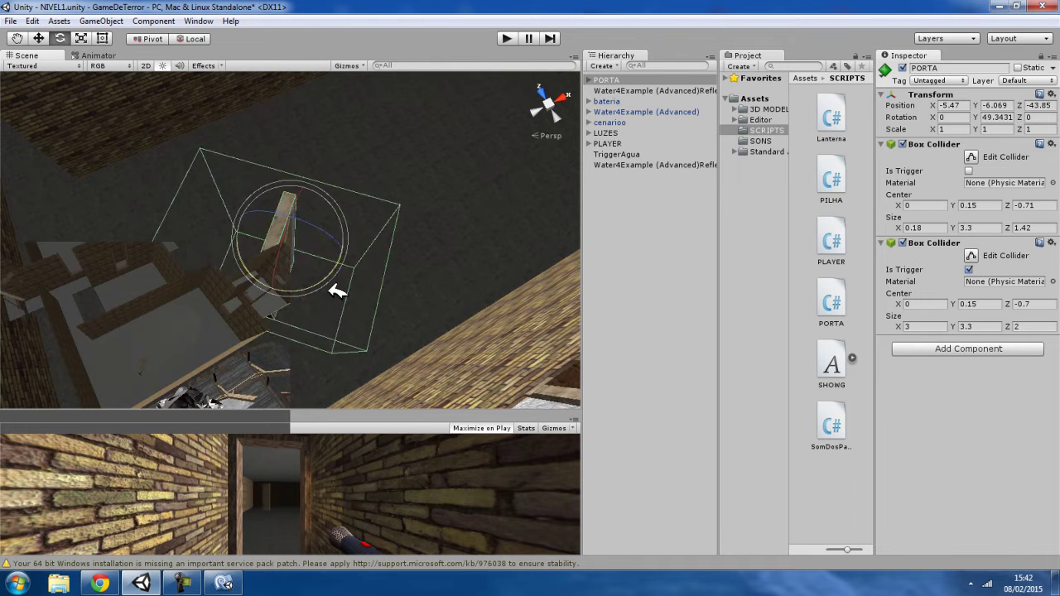
{"action": "key", "text": "ctrl+z"}
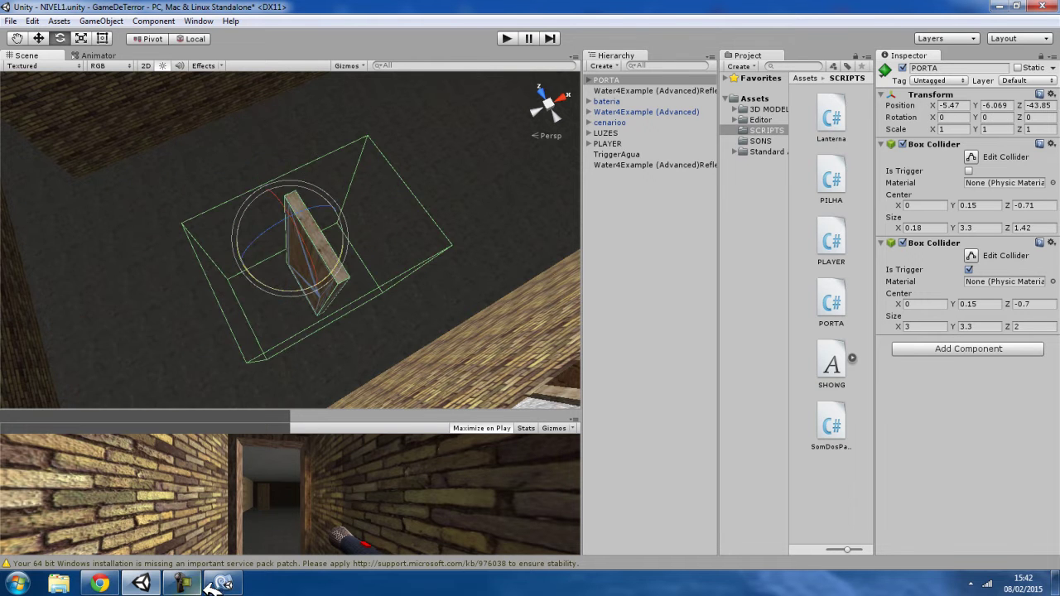
{"action": "left_click", "coordinate": [224, 583]}
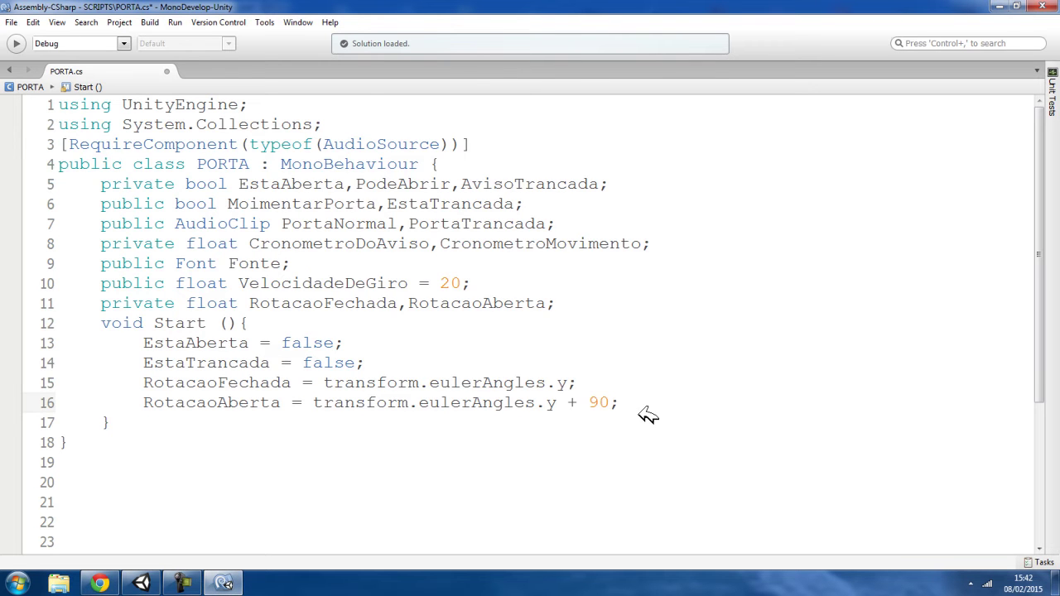
- Add a new line below the RotacaoAberta assignment, then go back to Unity
{"action": "key", "text": "Return"}
{"action": "key", "text": "Return"}
{"action": "scroll", "coordinate": [629, 412], "scroll_direction": "down", "scroll_amount": 3}
{"action": "type", "text": "300"}
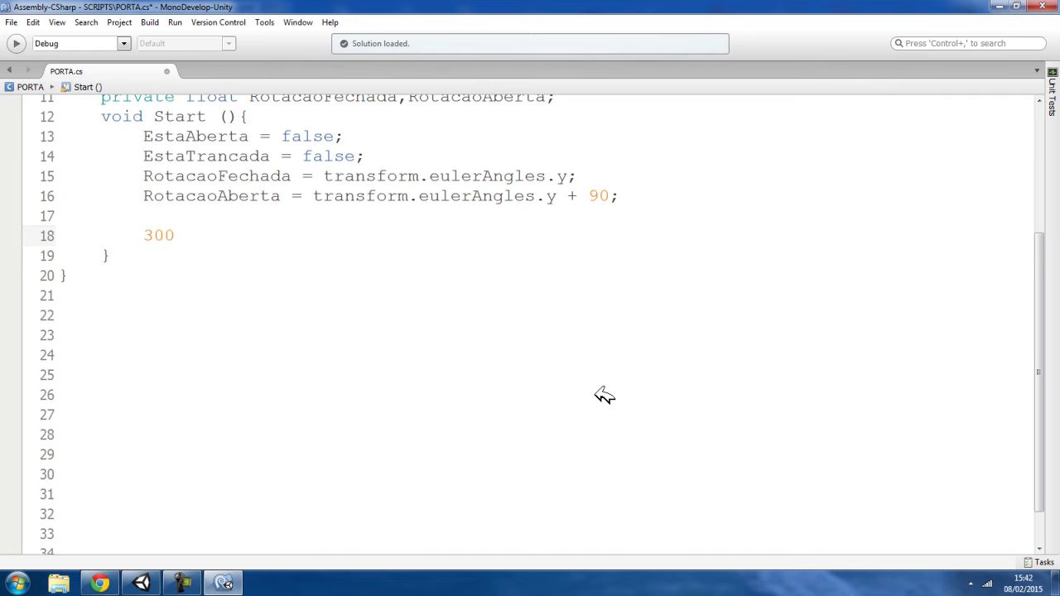
{"action": "left_click", "coordinate": [145, 584]}
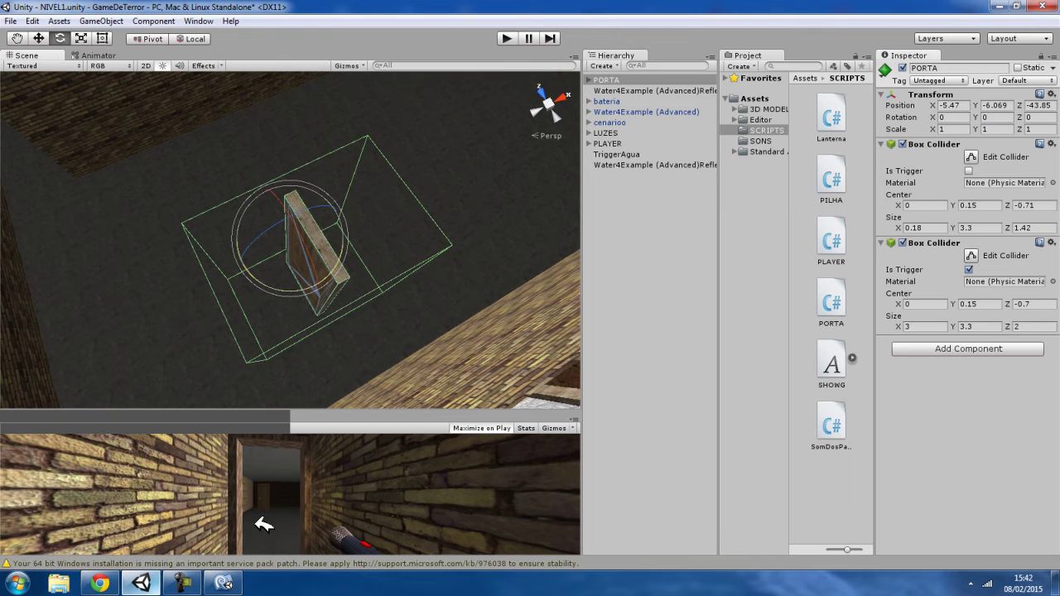
- Set PORTA's Rotation Y to 300, spin the door past 360 degrees, and select PORTA
{"action": "left_click", "coordinate": [989, 118]}
{"action": "type", "text": "90"}
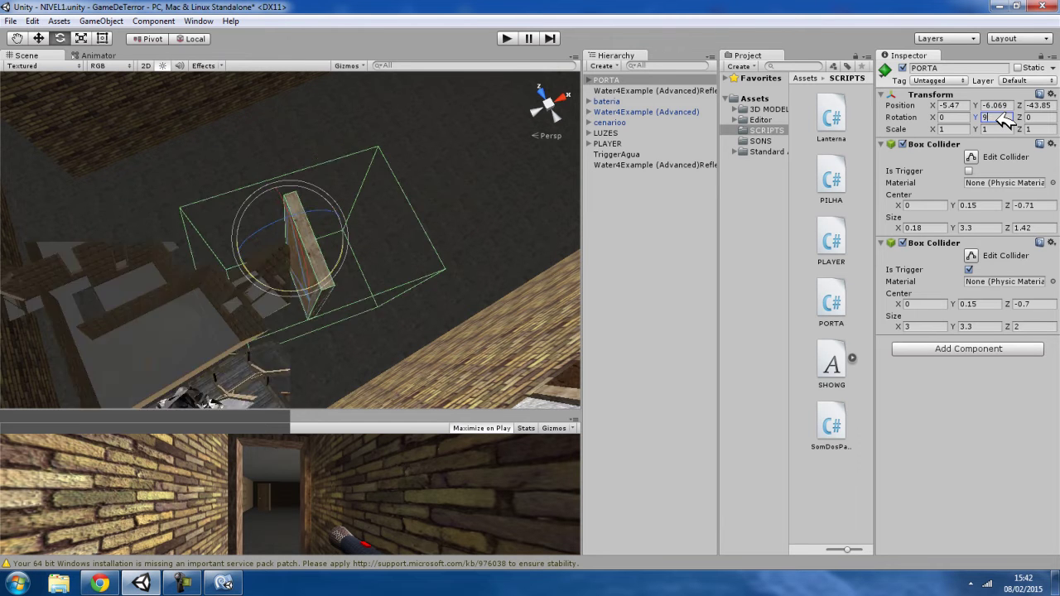
{"action": "type", "text": "0"}
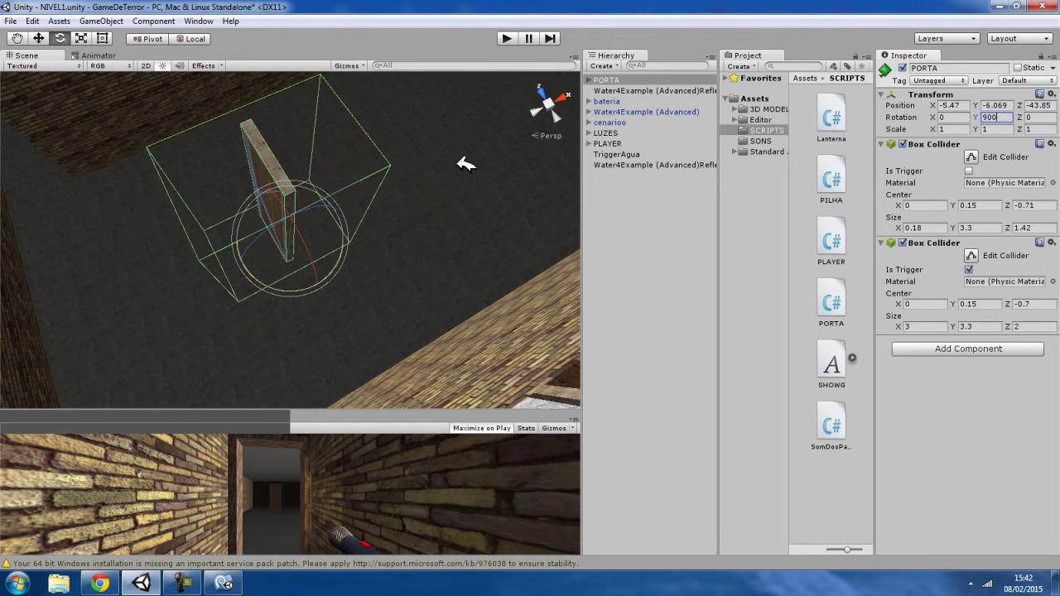
{"action": "key", "text": "BackSpace"}
{"action": "key", "text": "BackSpace"}
{"action": "key", "text": "BackSpace"}
{"action": "type", "text": "300"}
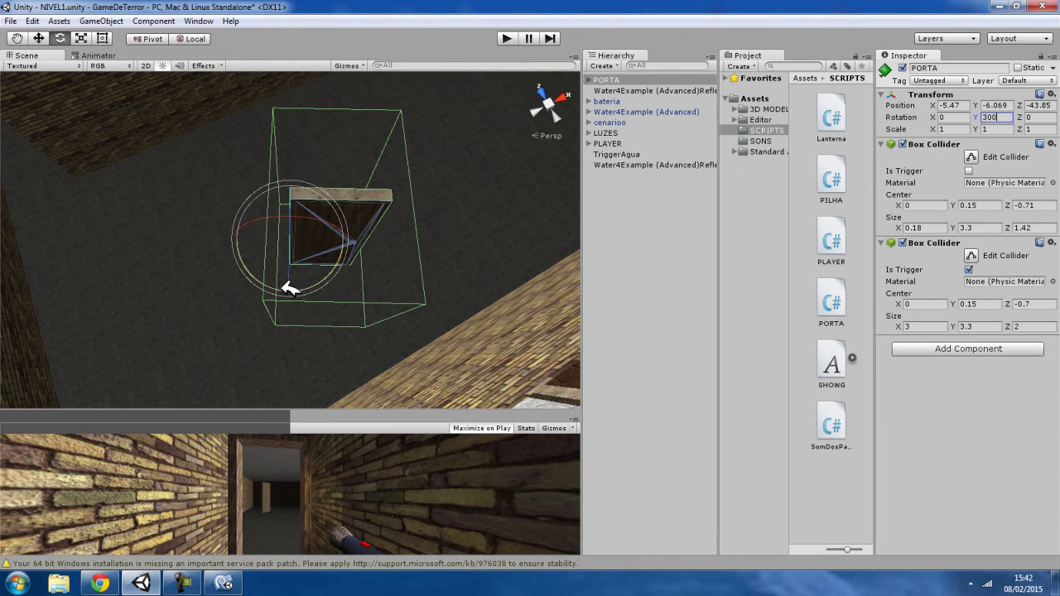
{"action": "mouse_move", "coordinate": [300, 290]}
{"action": "left_mouse_down"}
{"action": "mouse_move", "coordinate": [245, 294]}
{"action": "mouse_move", "coordinate": [66, 152]}
{"action": "left_mouse_up"}
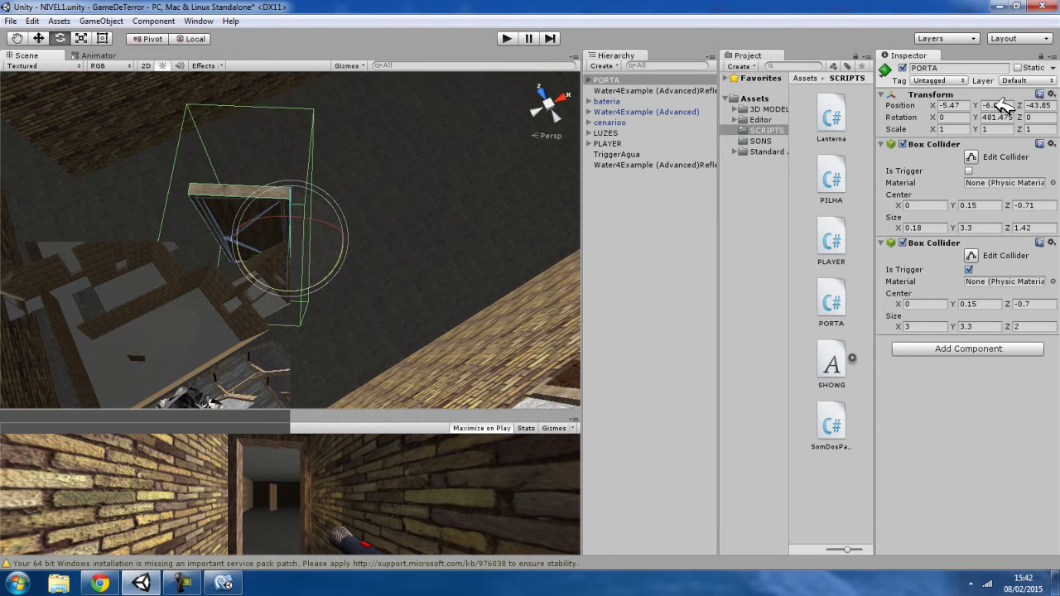
{"action": "left_click_drag", "start_coordinate": [66, 151], "coordinate": [831, 143]}
{"action": "left_click", "coordinate": [629, 79]}
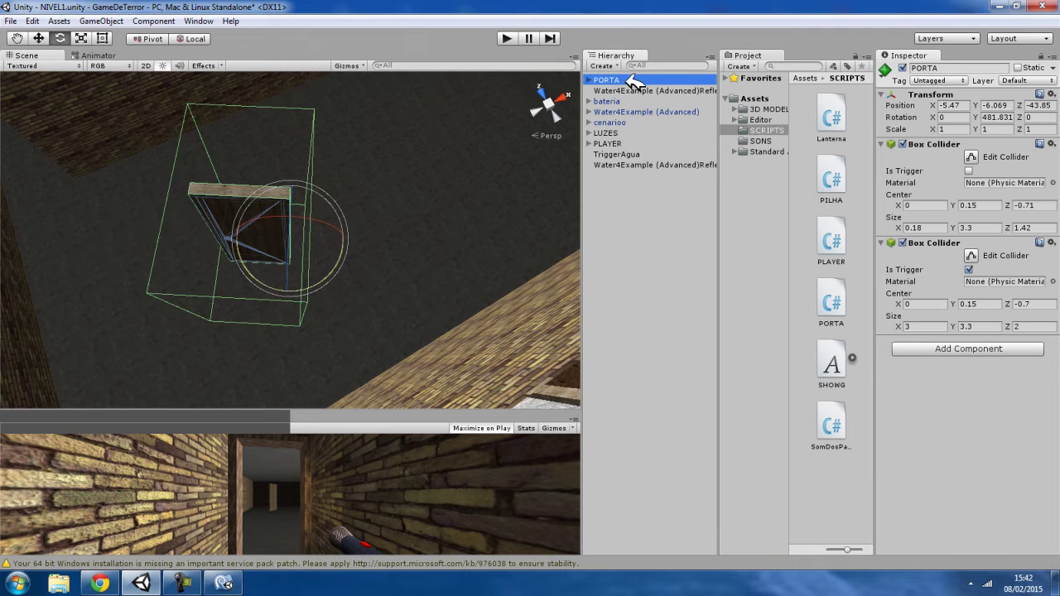
- Delete the stray 300 placeholder from Start() in PORTA.cs
{"action": "left_click", "coordinate": [223, 583]}
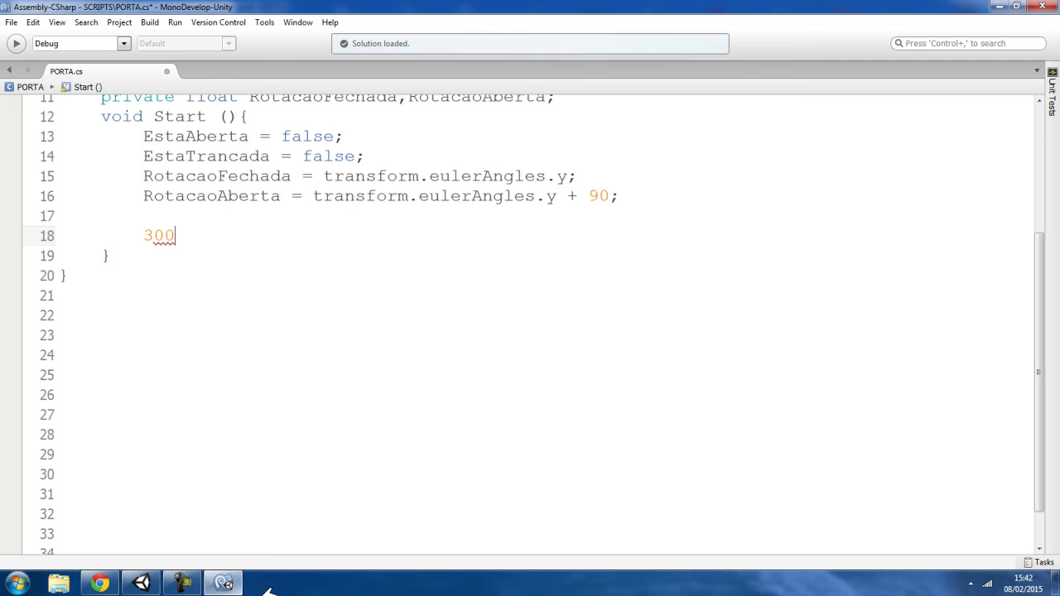
{"action": "left_click_drag", "start_coordinate": [154, 237], "coordinate": [191, 244]}
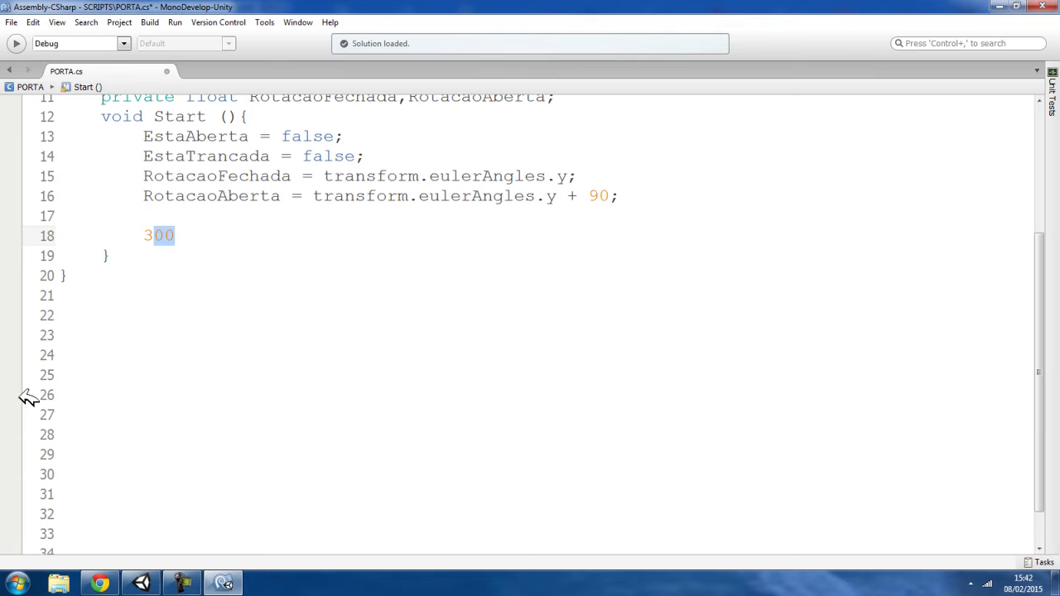
{"action": "left_click_drag", "start_coordinate": [189, 234], "coordinate": [147, 225]}
{"action": "key", "text": "BackSpace"}
- Start an if statement on line 17 whose condition tests RotacaoAberta
{"action": "left_click", "coordinate": [176, 208]}
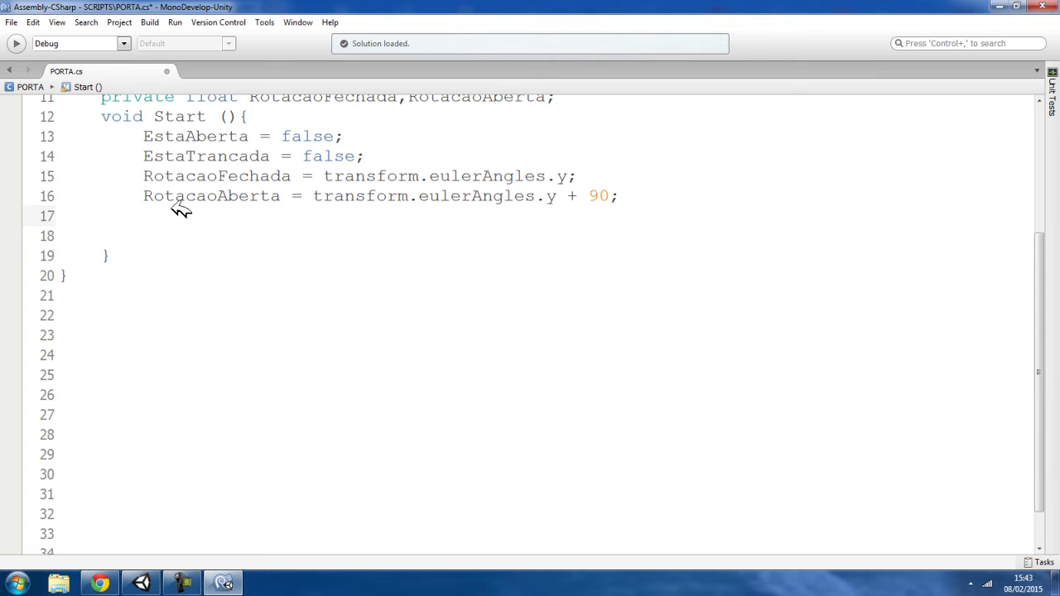
{"action": "type", "text": "if ("}
{"action": "double_click", "coordinate": [182, 197]}
{"action": "key", "text": "ctrl+c"}
{"action": "left_click", "coordinate": [197, 215]}
{"action": "key", "text": "ctrl+v"}
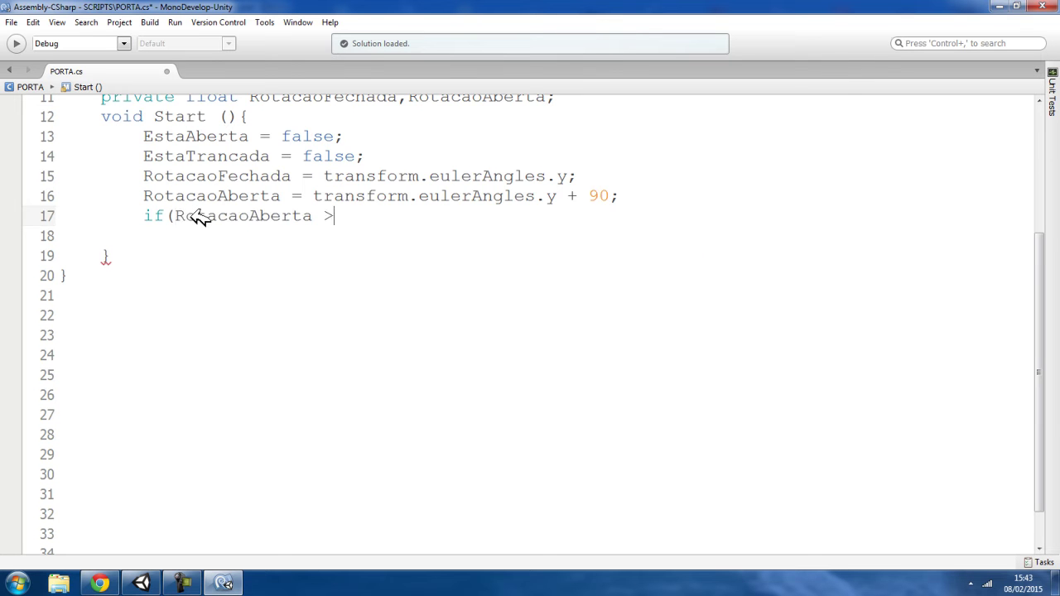
{"action": "type", "text": "){"}
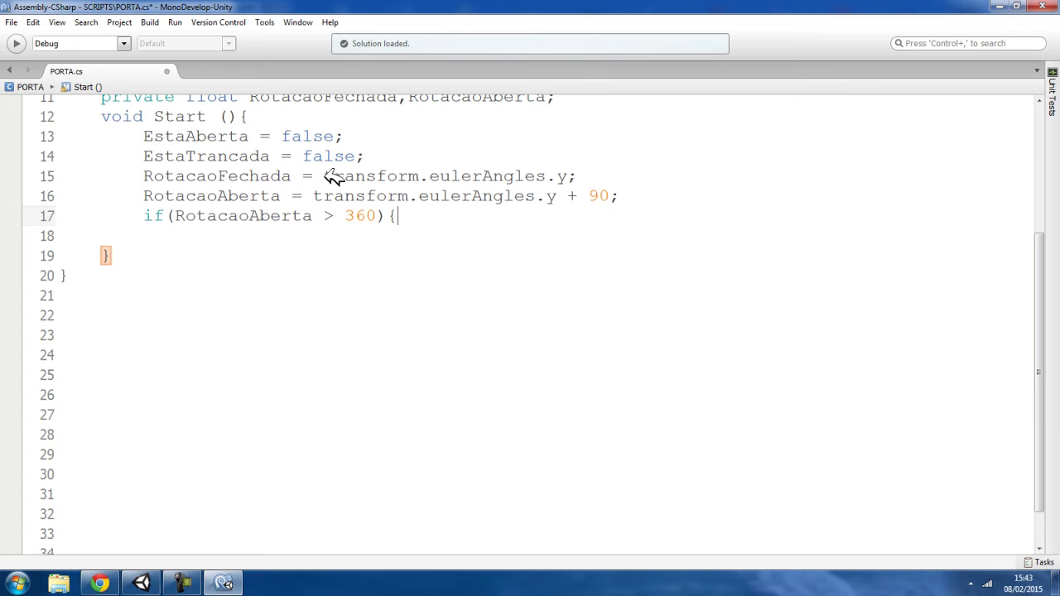
- Close the if block with a brace, leaving an empty line inside it
{"action": "double_click", "coordinate": [217, 217]}
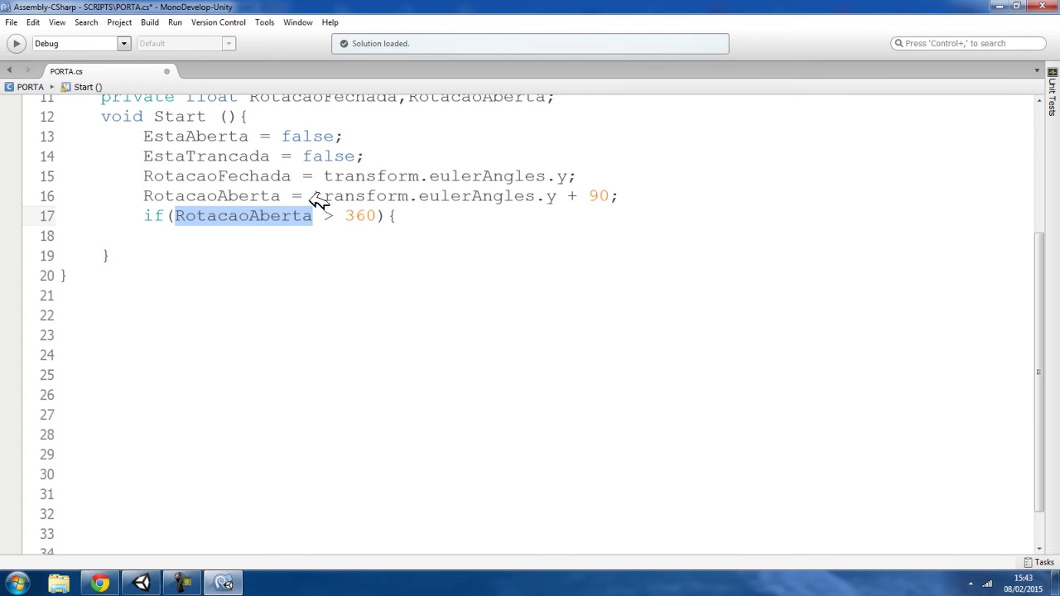
{"action": "left_click", "coordinate": [399, 213]}
{"action": "key", "text": "Return"}
{"action": "key", "text": "Return"}
{"action": "type", "text": "}"}
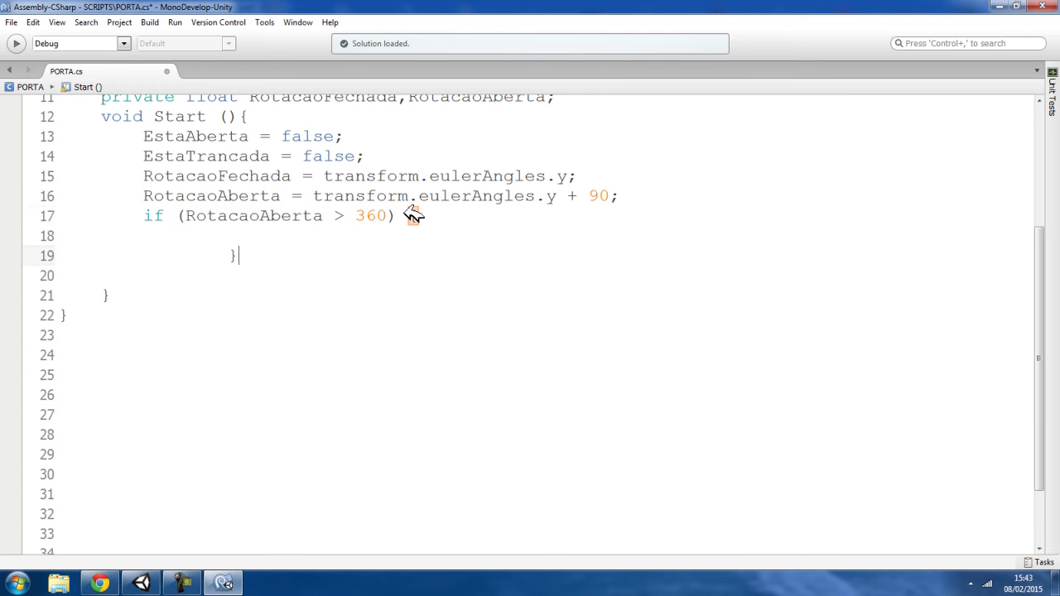
{"action": "left_click", "coordinate": [224, 240]}
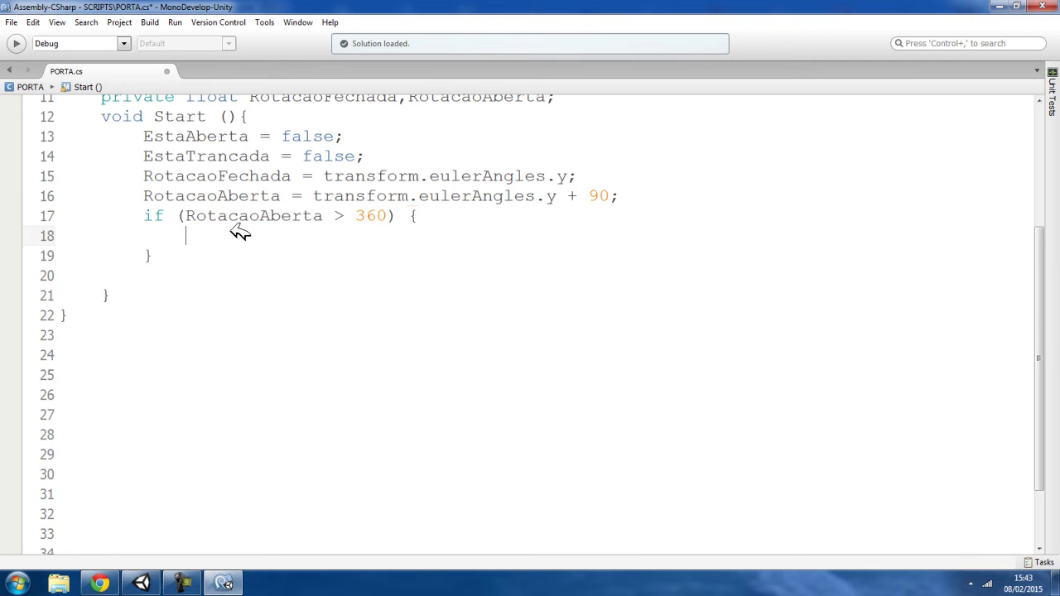
{"action": "left_click", "coordinate": [16, 582]}
- Launch Calculator and write RotacaoAberta = transform.eulerAngles.y; inside the if block
{"action": "type", "text": "cal"}
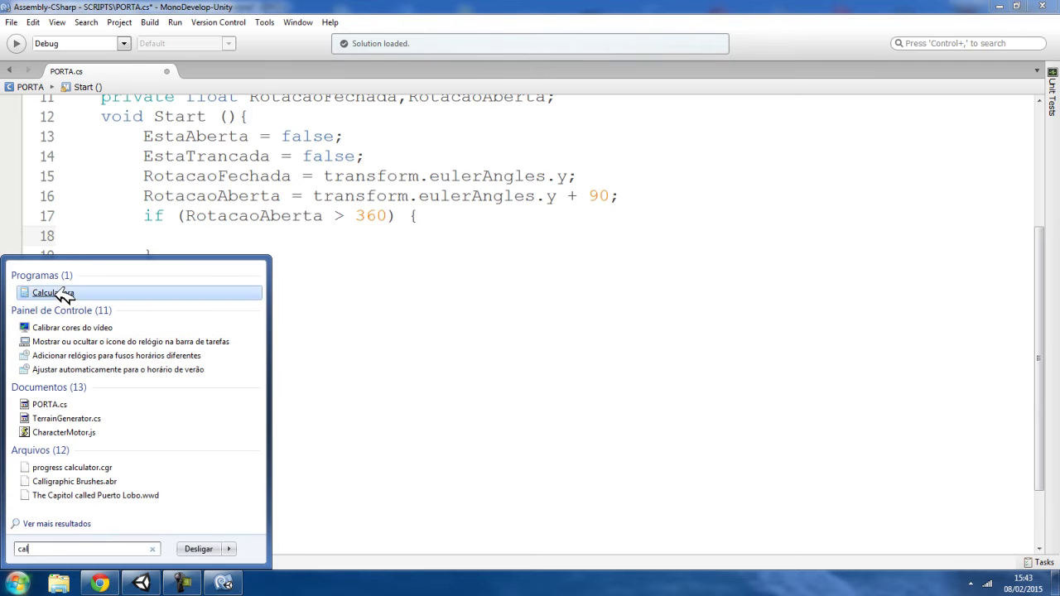
{"action": "left_click", "coordinate": [62, 295]}
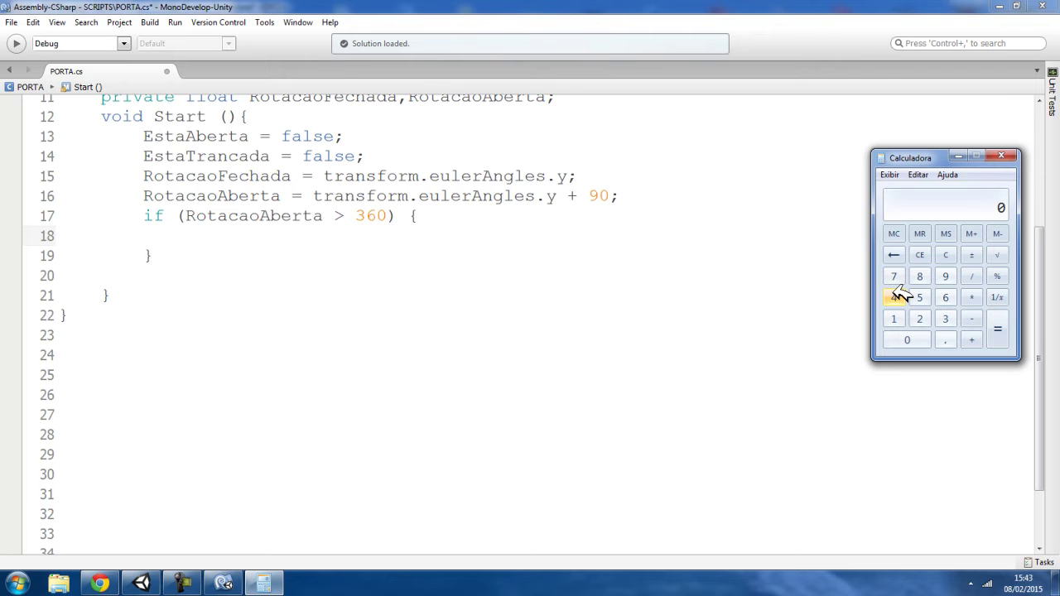
{"action": "double_click", "coordinate": [214, 214]}
{"action": "key", "text": "ctrl+c"}
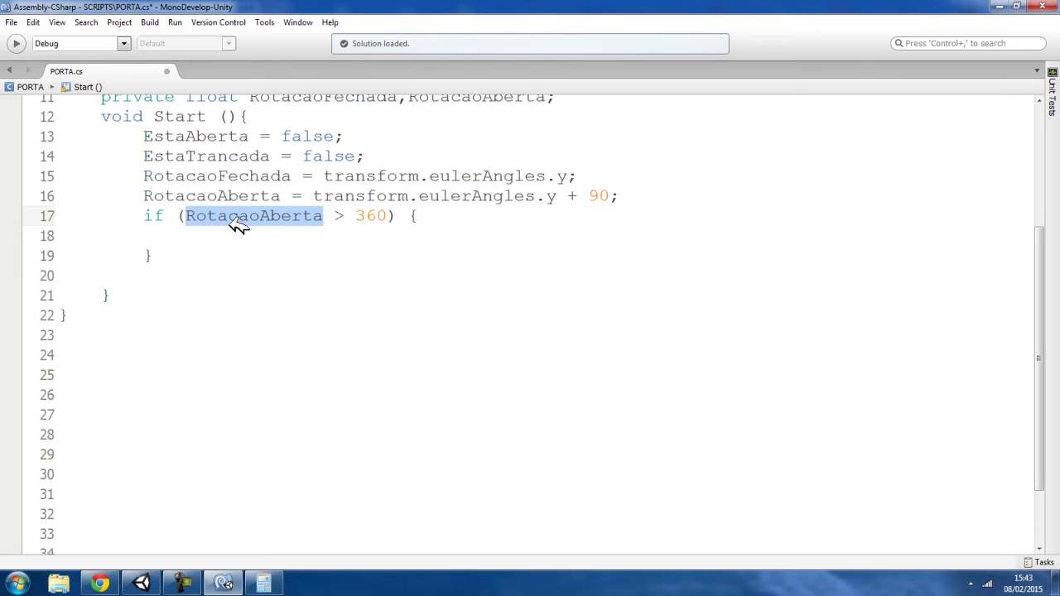
{"action": "left_click", "coordinate": [236, 233]}
{"action": "key", "text": "ctrl+v"}
{"action": "type", "text": "="}
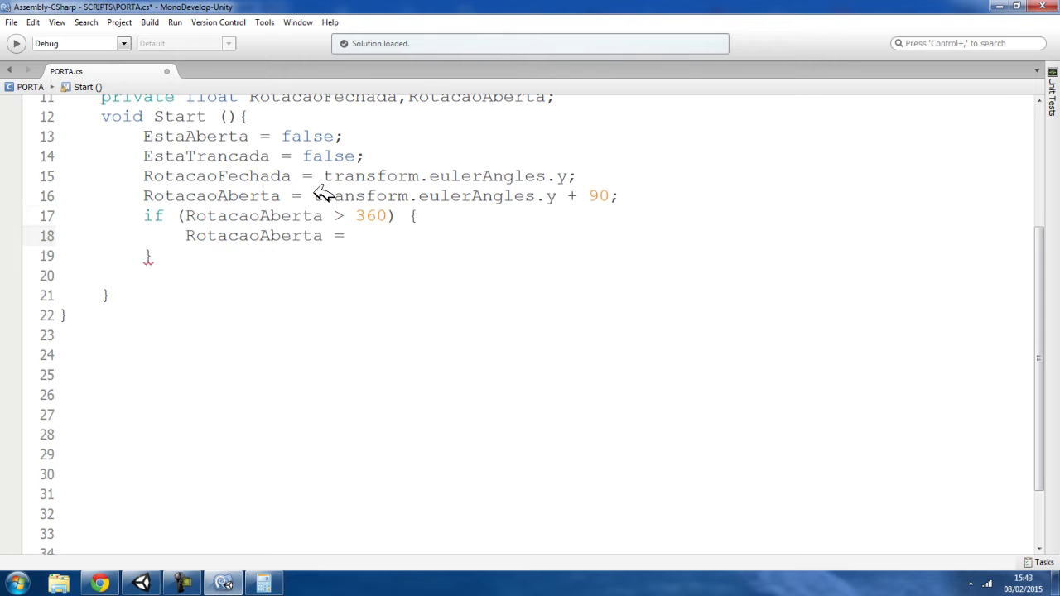
{"action": "left_click_drag", "start_coordinate": [313, 196], "coordinate": [566, 192]}
{"action": "key", "text": "ctrl+c"}
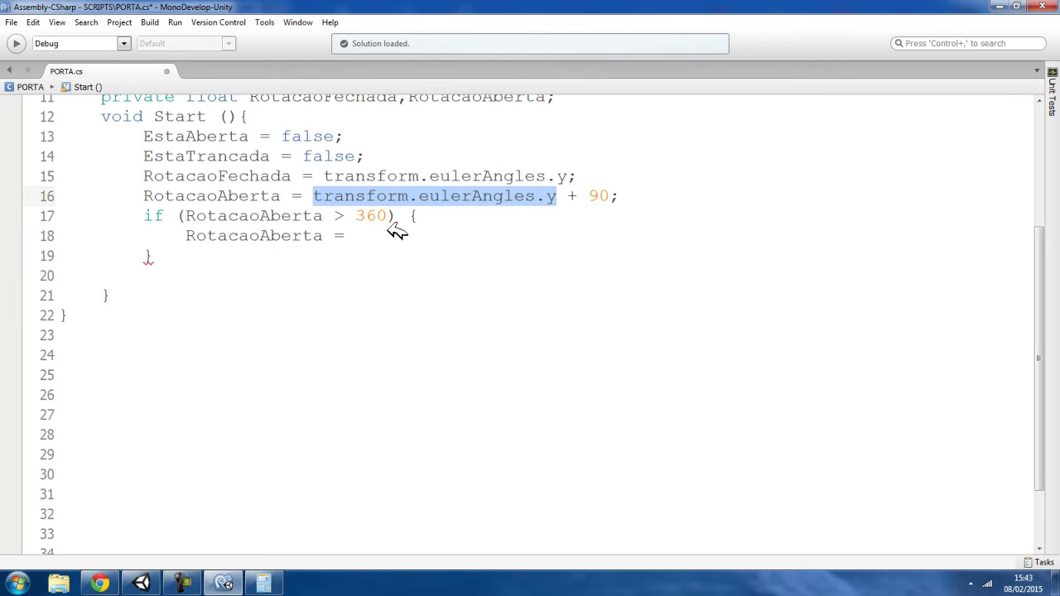
{"action": "left_click", "coordinate": [389, 232]}
{"action": "key", "text": "ctrl+v"}
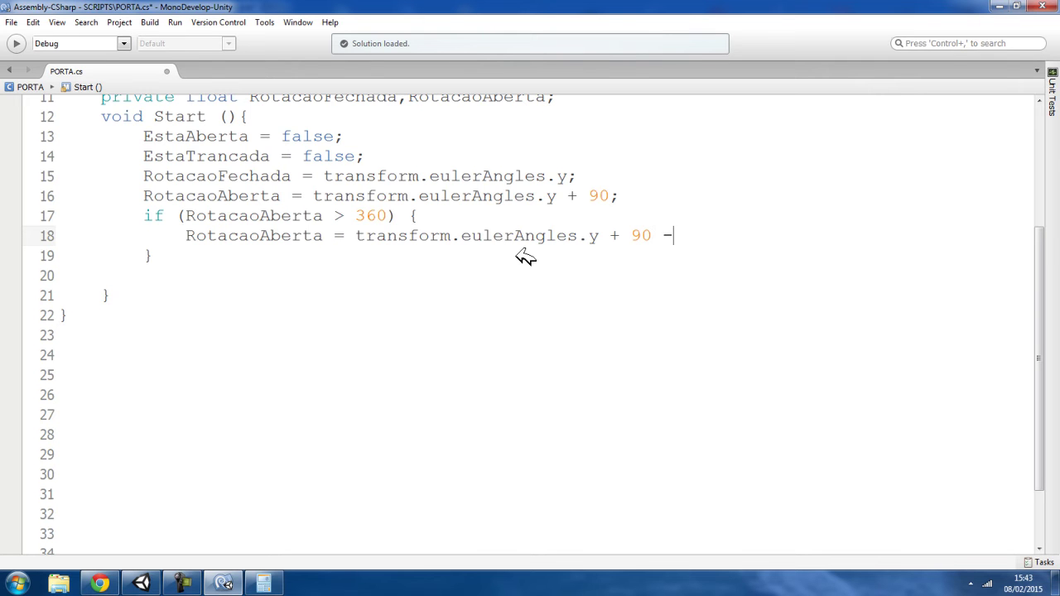
{"action": "type", "text": "360;"}
- Compute 300 + 90 in the calculator
{"action": "left_click", "coordinate": [263, 583]}
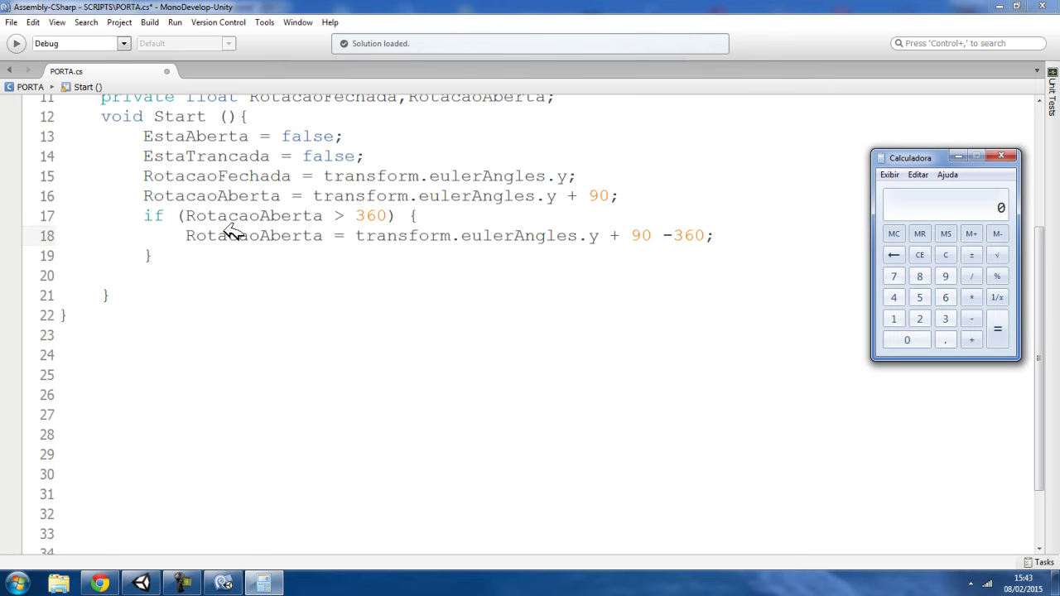
{"action": "double_click", "coordinate": [367, 215]}
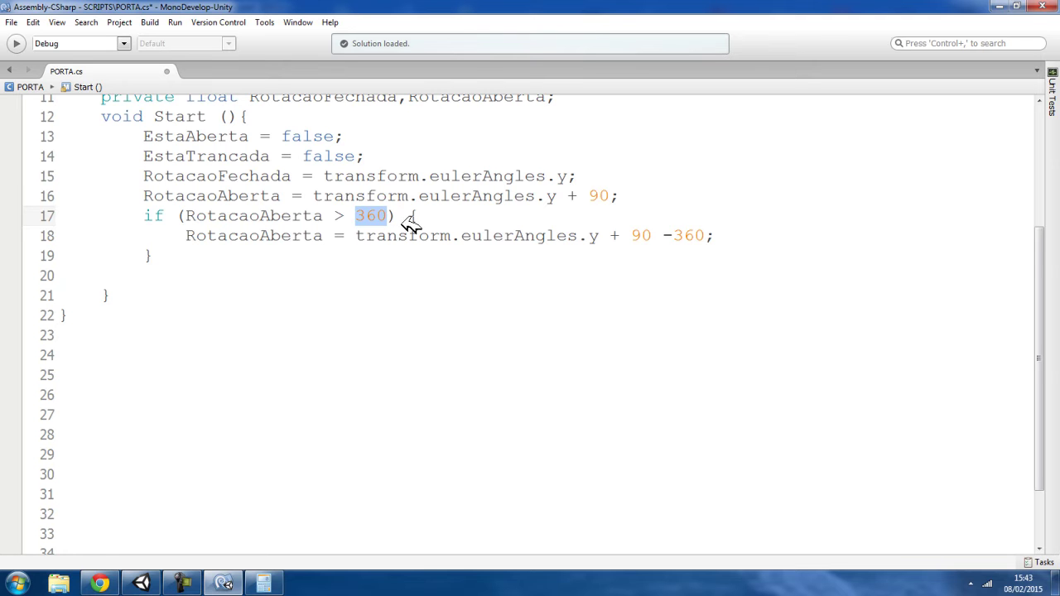
{"action": "left_click", "coordinate": [263, 583]}
{"action": "left_click", "coordinate": [942, 323]}
{"action": "left_click", "coordinate": [909, 340]}
{"action": "left_click", "coordinate": [911, 341]}
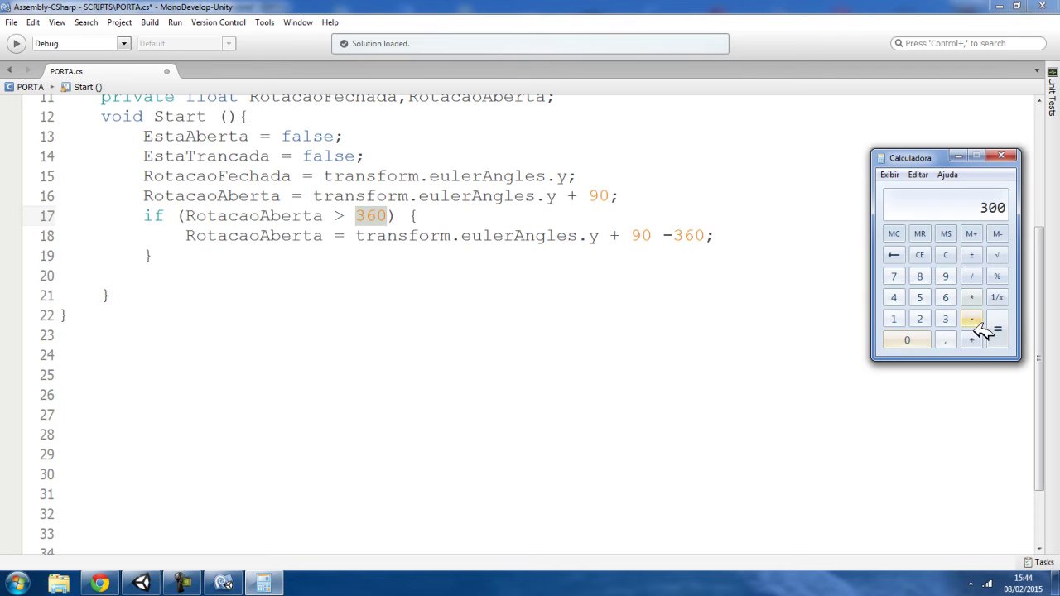
{"action": "left_click", "coordinate": [977, 338]}
{"action": "left_click", "coordinate": [944, 276]}
{"action": "left_click", "coordinate": [915, 339]}
{"action": "left_click", "coordinate": [999, 328]}
- Set PORTA's Rotation Y to 390 and run a quick play test, then return to PORTA.cs and the calculator
{"action": "left_click", "coordinate": [144, 580]}
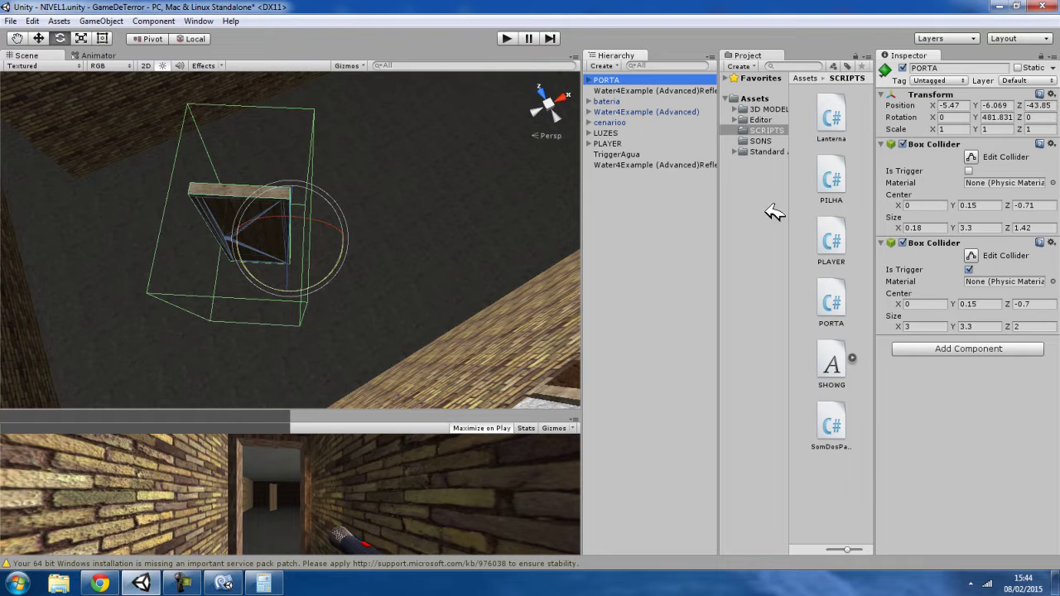
{"action": "left_click", "coordinate": [1000, 118]}
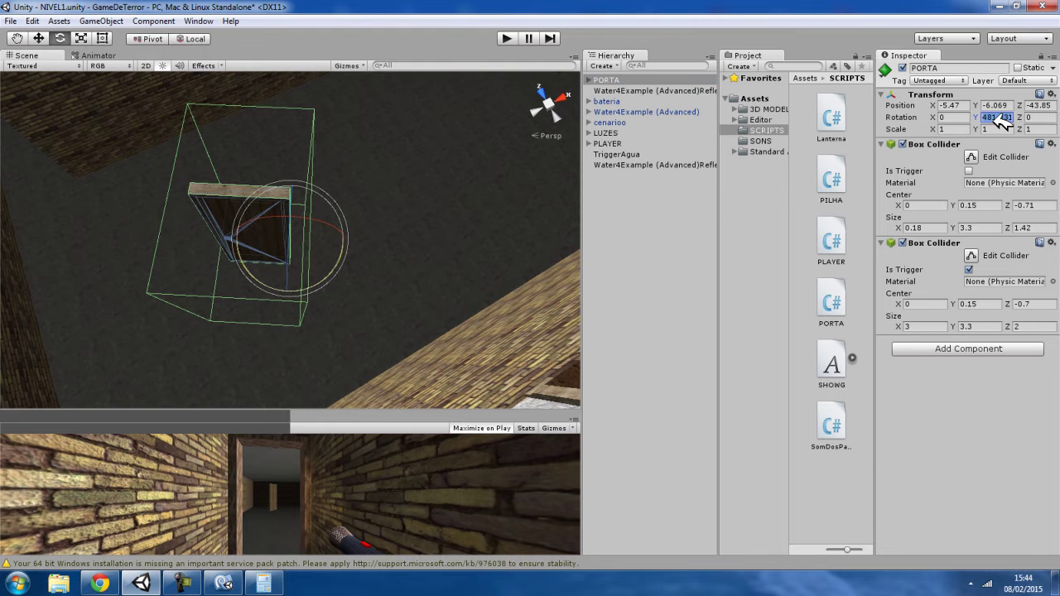
{"action": "type", "text": "390"}
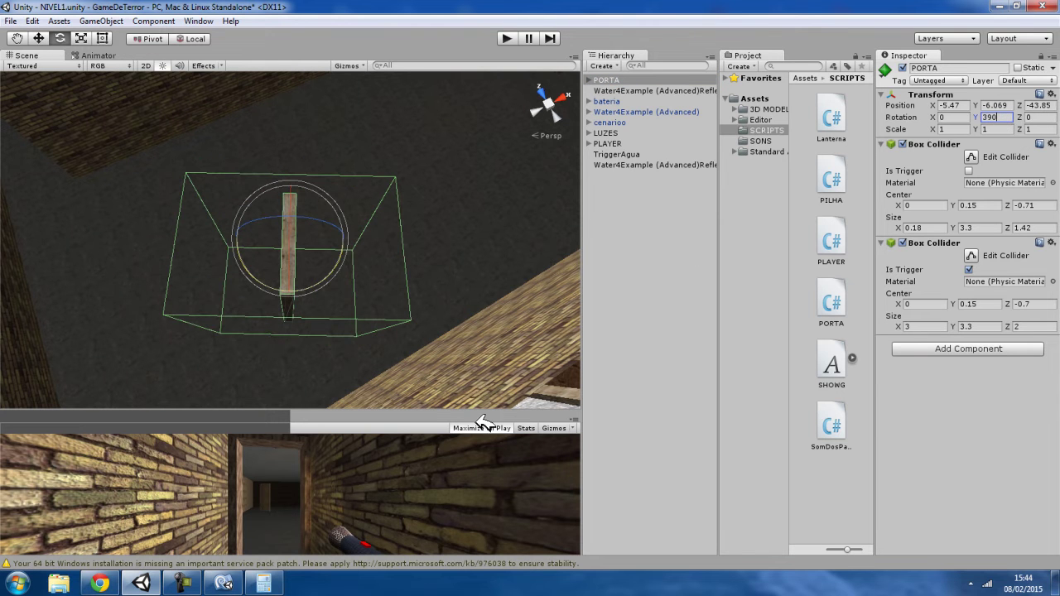
{"action": "key", "text": "Return"}
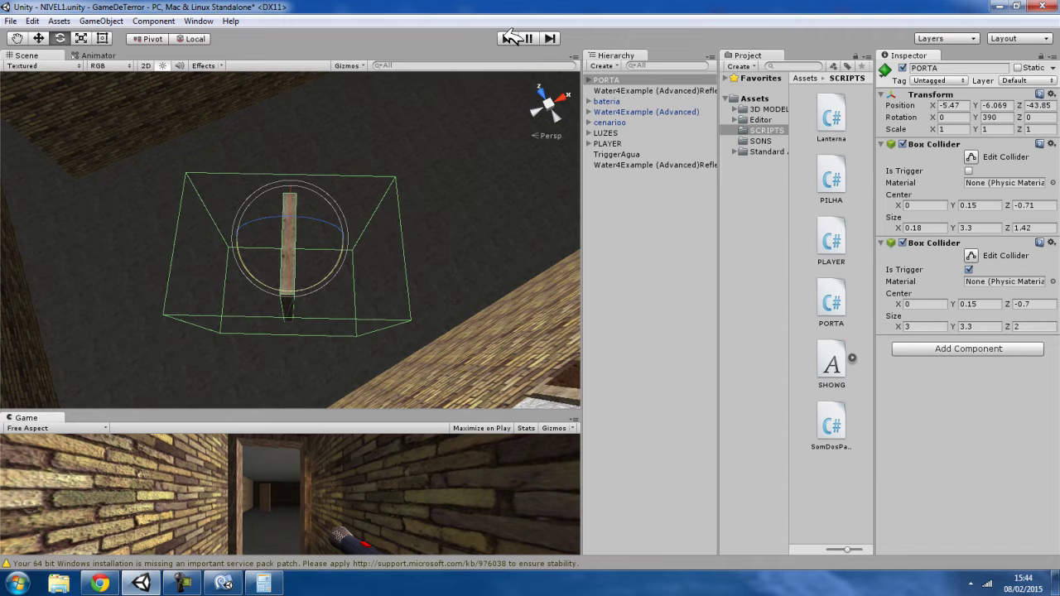
{"action": "left_click", "coordinate": [506, 38]}
{"action": "double_click", "coordinate": [1000, 117]}
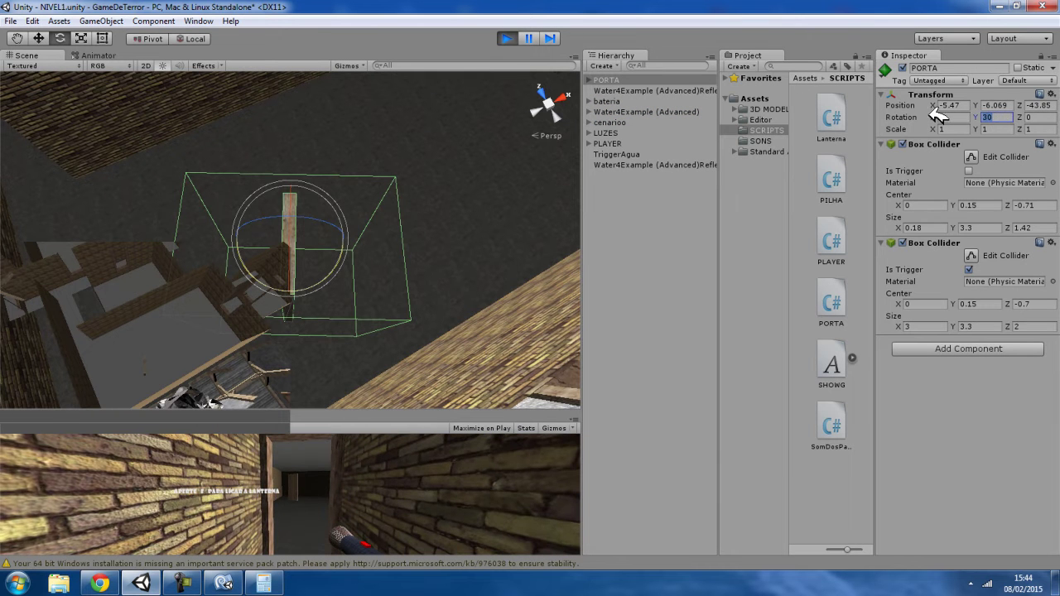
{"action": "left_click", "coordinate": [506, 38]}
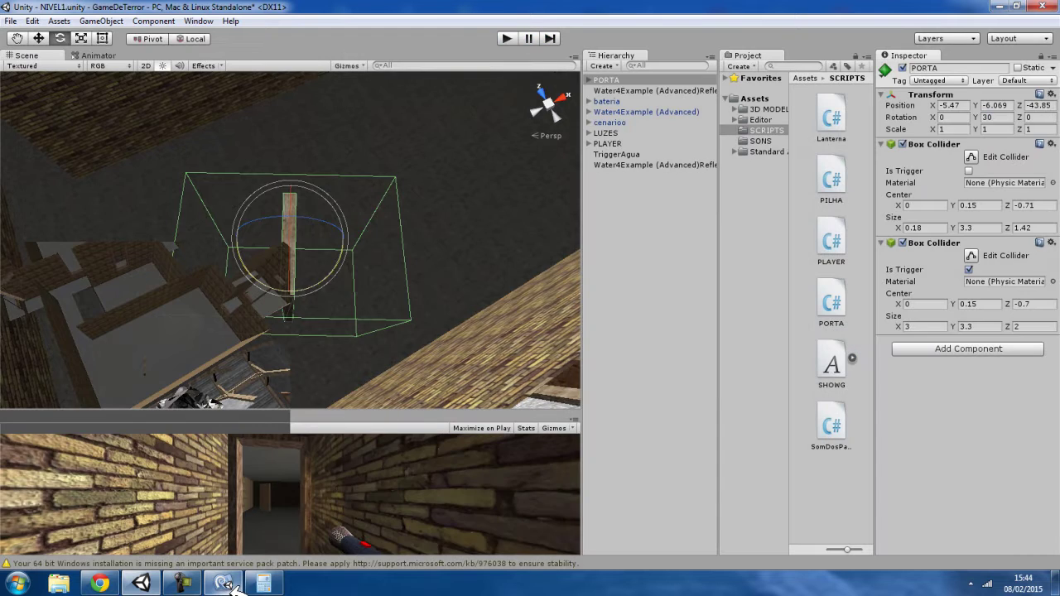
{"action": "left_click", "coordinate": [223, 582]}
{"action": "left_click", "coordinate": [263, 582]}
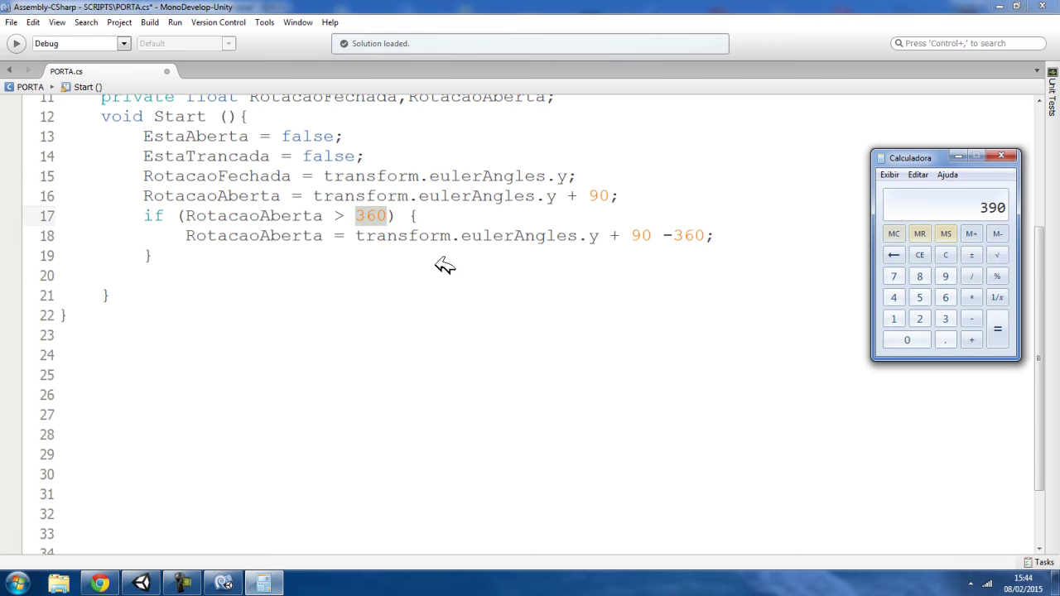
- Compare eulerAngles.y with 390 − 360 = 30 in Calculator, then close Calculator
{"action": "left_click_drag", "start_coordinate": [357, 236], "coordinate": [600, 236]}
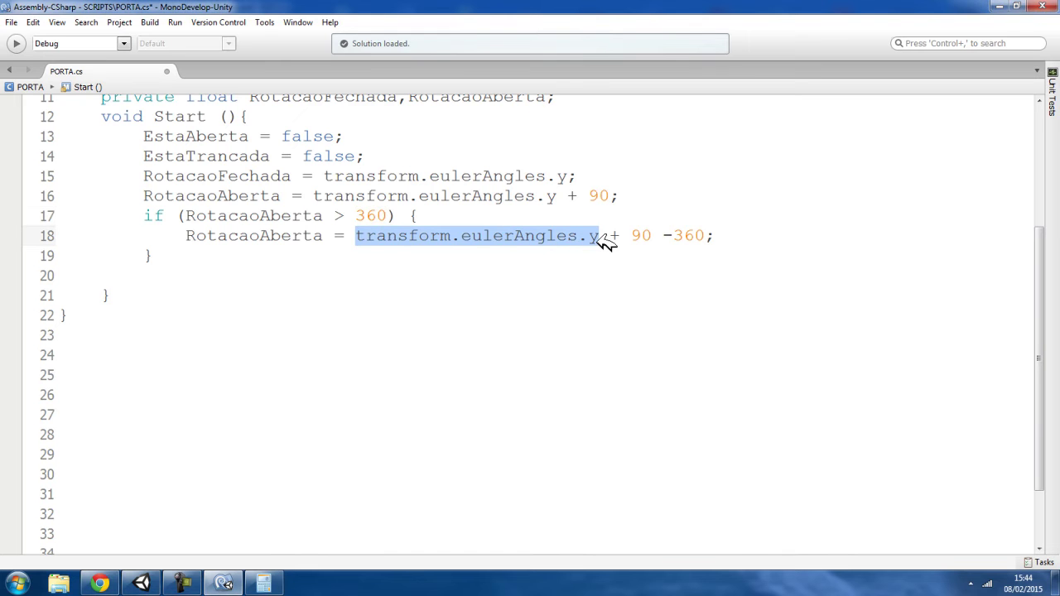
{"action": "left_click", "coordinate": [263, 582]}
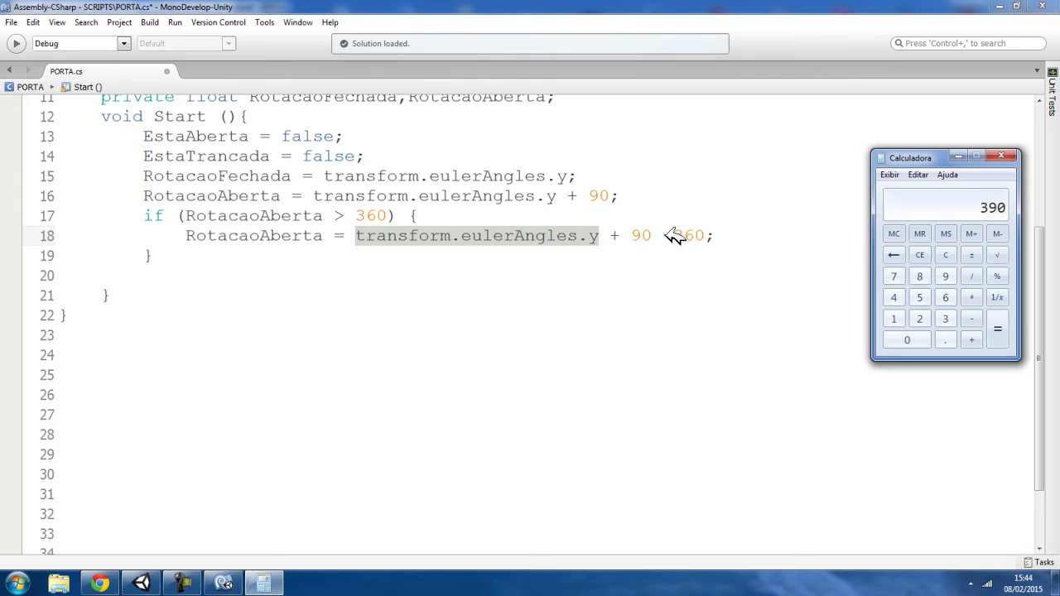
{"action": "left_click", "coordinate": [971, 319]}
{"action": "left_click", "coordinate": [945, 319]}
{"action": "left_click", "coordinate": [945, 300]}
{"action": "left_click", "coordinate": [926, 340]}
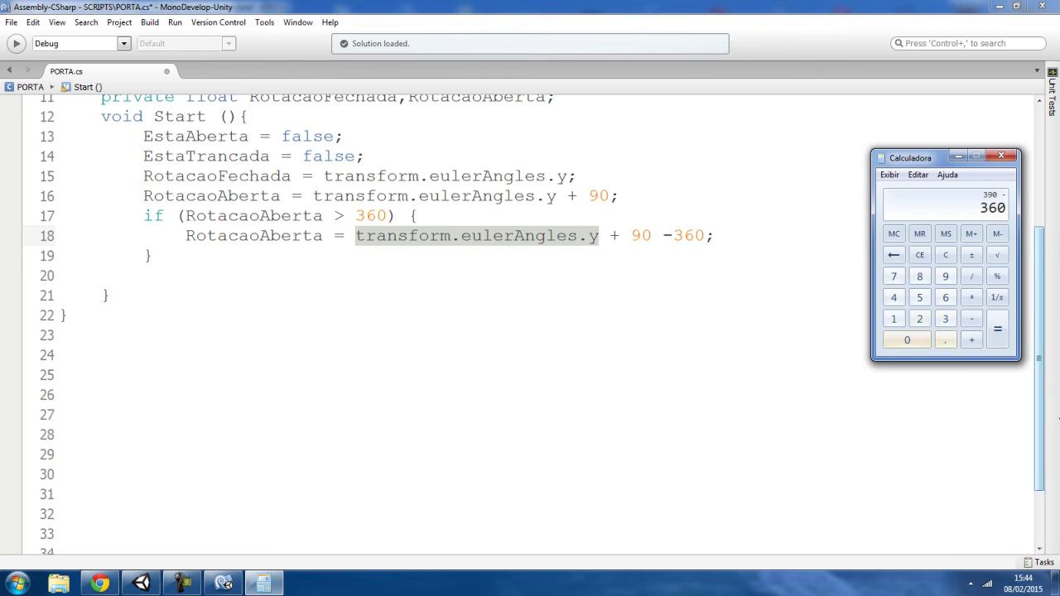
{"action": "left_click", "coordinate": [997, 328]}
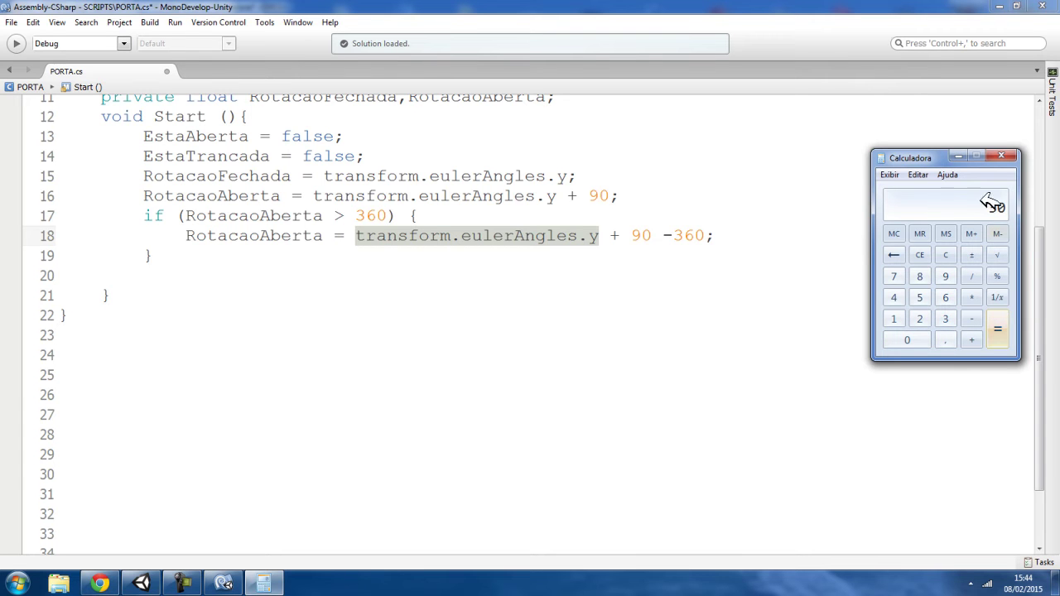
{"action": "left_click", "coordinate": [1002, 157]}
- Review the 360 condition and RotacaoAberta on line 18, ending after the if block
{"action": "double_click", "coordinate": [363, 216]}
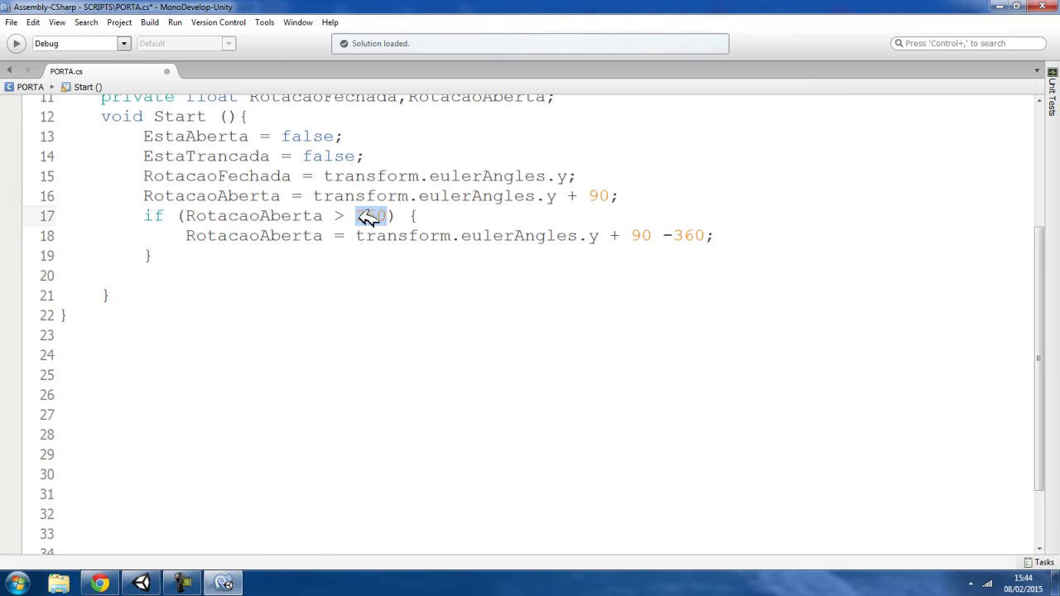
{"action": "double_click", "coordinate": [190, 237]}
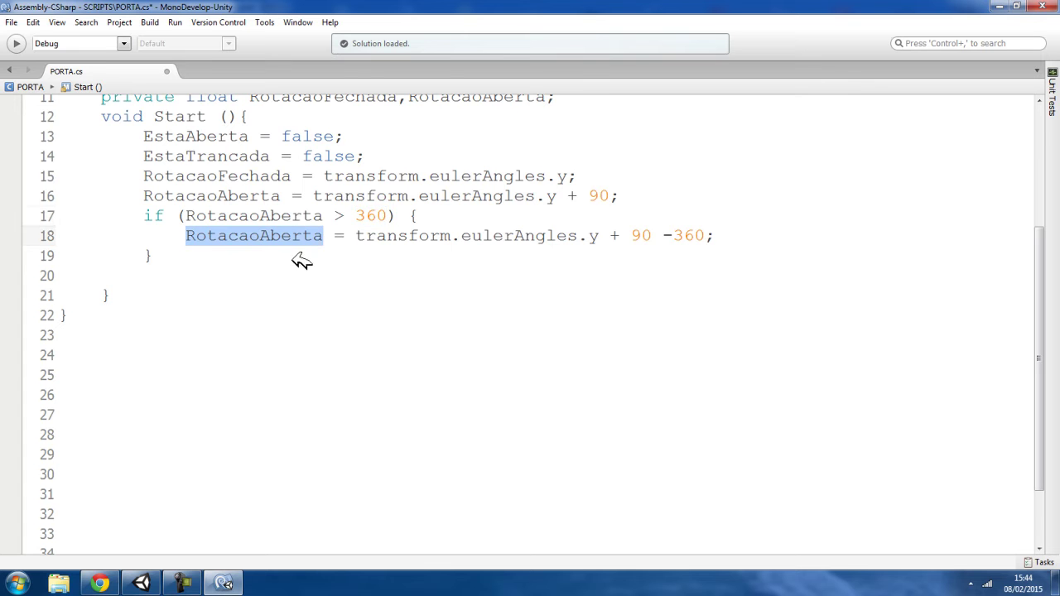
{"action": "left_click", "coordinate": [166, 262]}
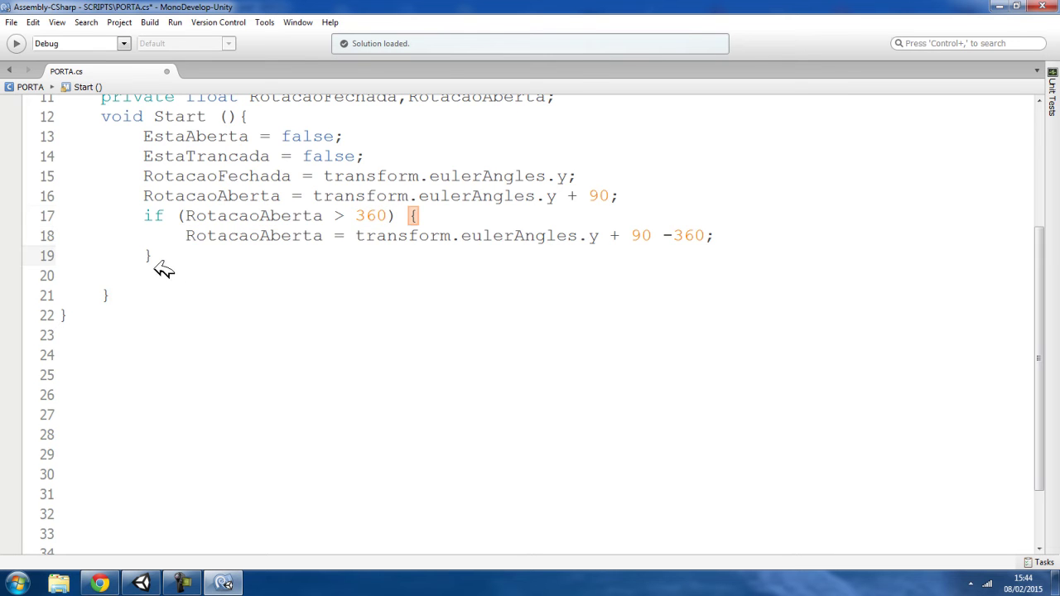
- Add an empty void OnTriggerEnter (Collider other) method after Start
{"action": "left_click", "coordinate": [141, 278]}
{"action": "key", "text": "BackSpace"}
{"action": "left_click", "coordinate": [143, 279]}
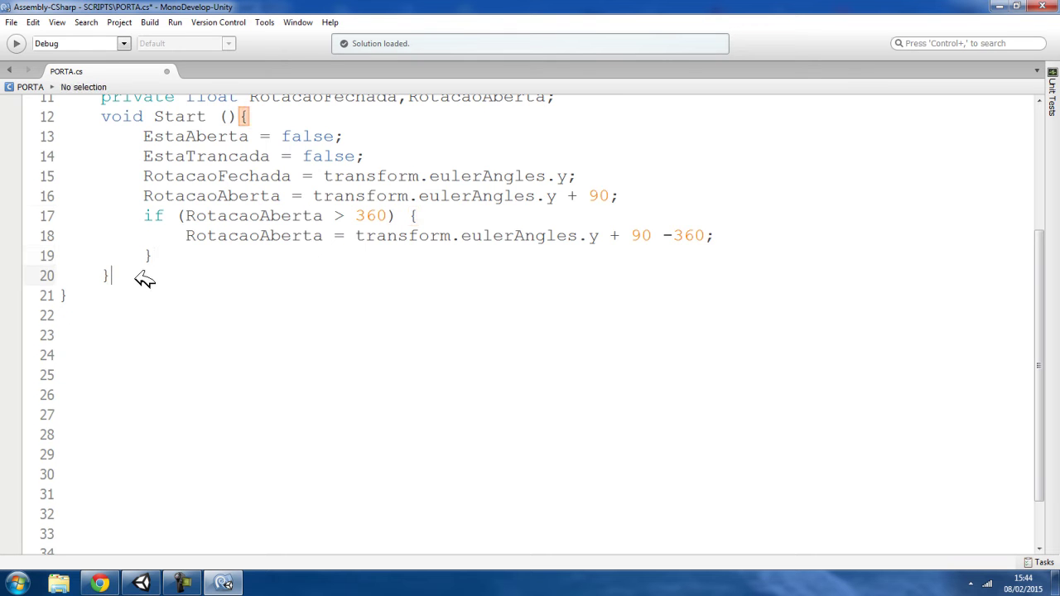
{"action": "key", "text": "Return"}
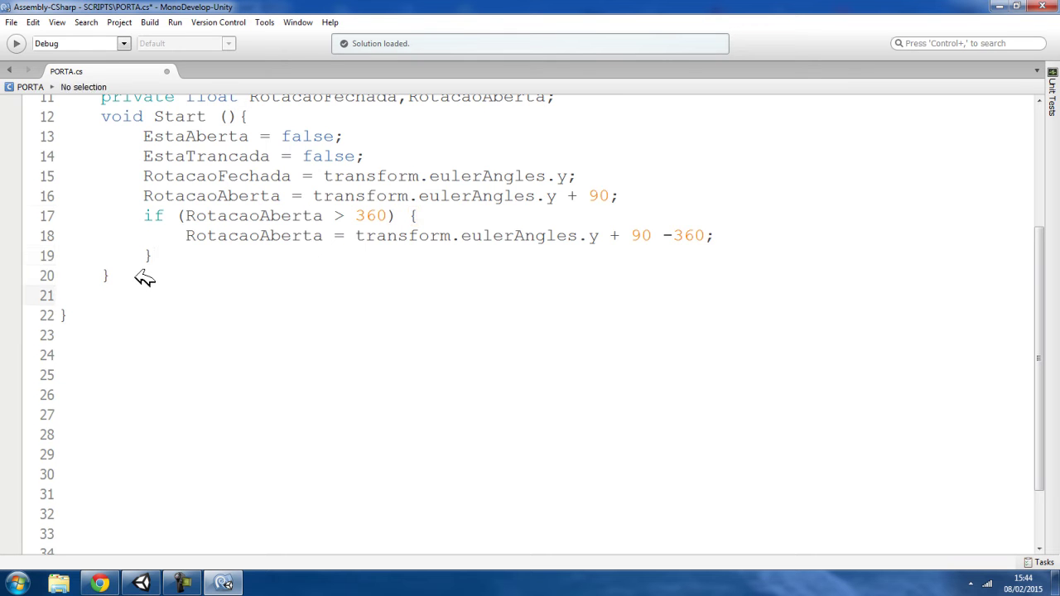
{"action": "type", "text": "void OnTriggerEnter ("}
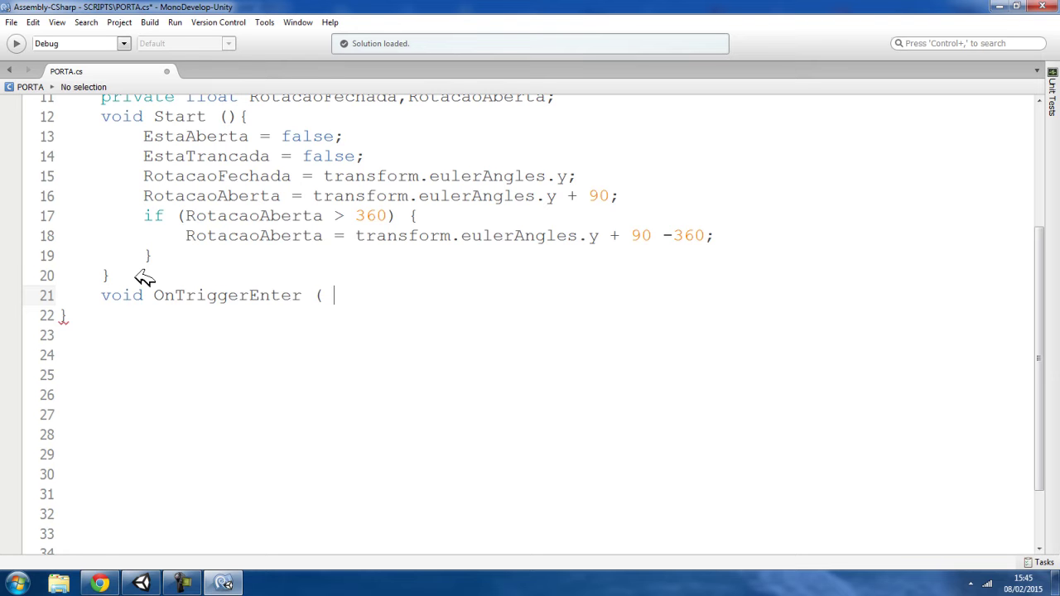
{"action": "type", "text": "C"}
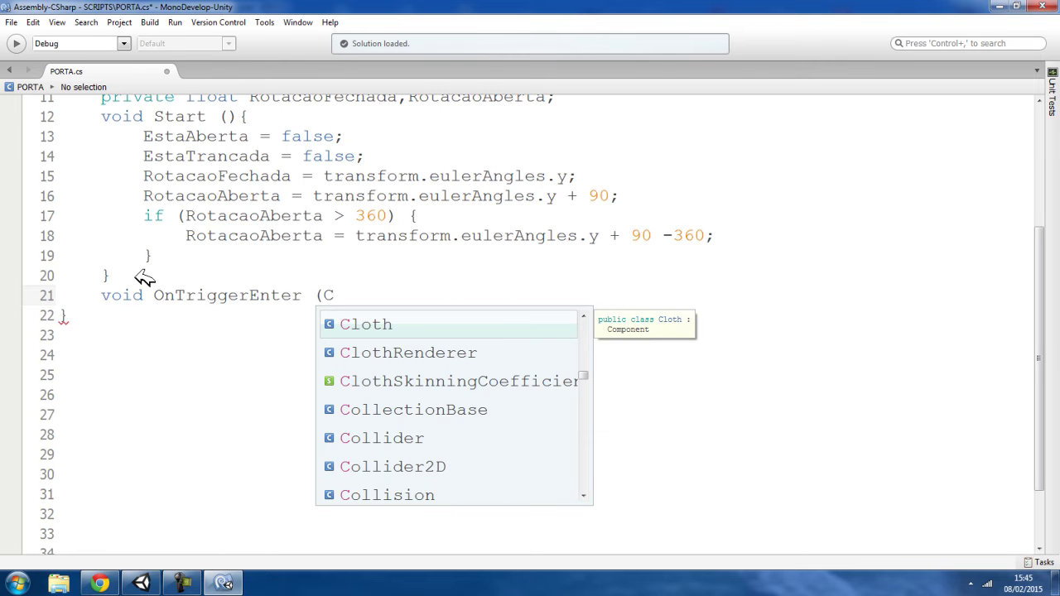
{"action": "type", "text": "ollider"}
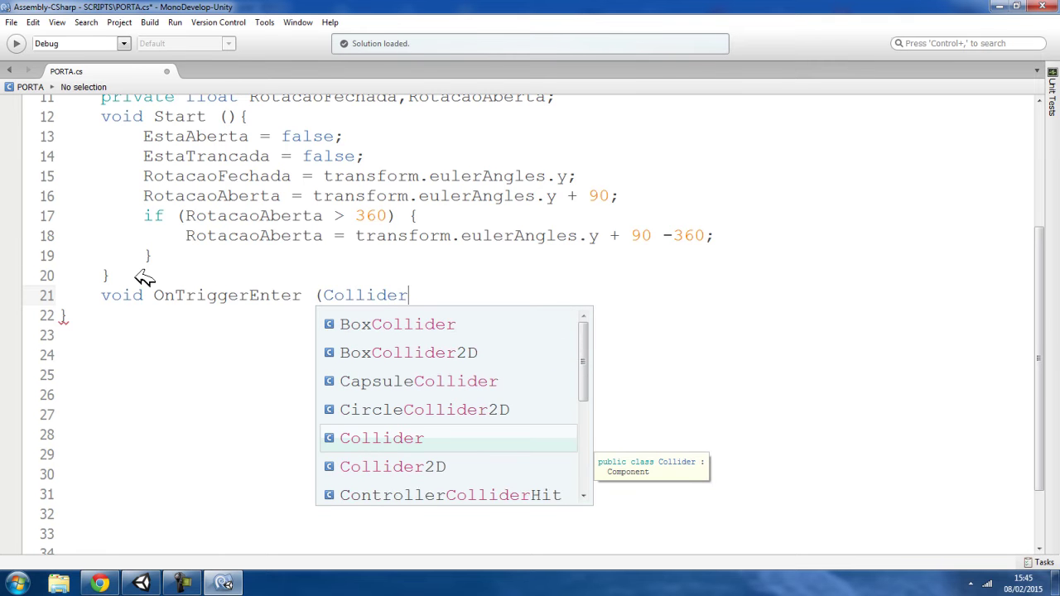
{"action": "type", "text": " O"}
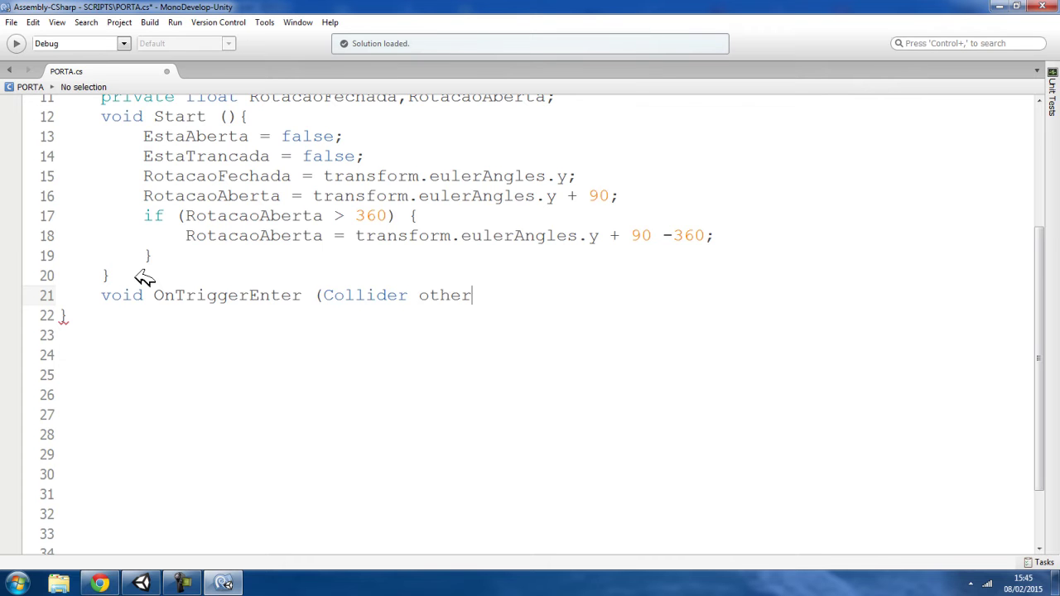
{"action": "type", "text": "){"}
{"action": "key", "text": "Return"}
{"action": "key", "text": "Return"}
{"action": "type", "text": "}"}
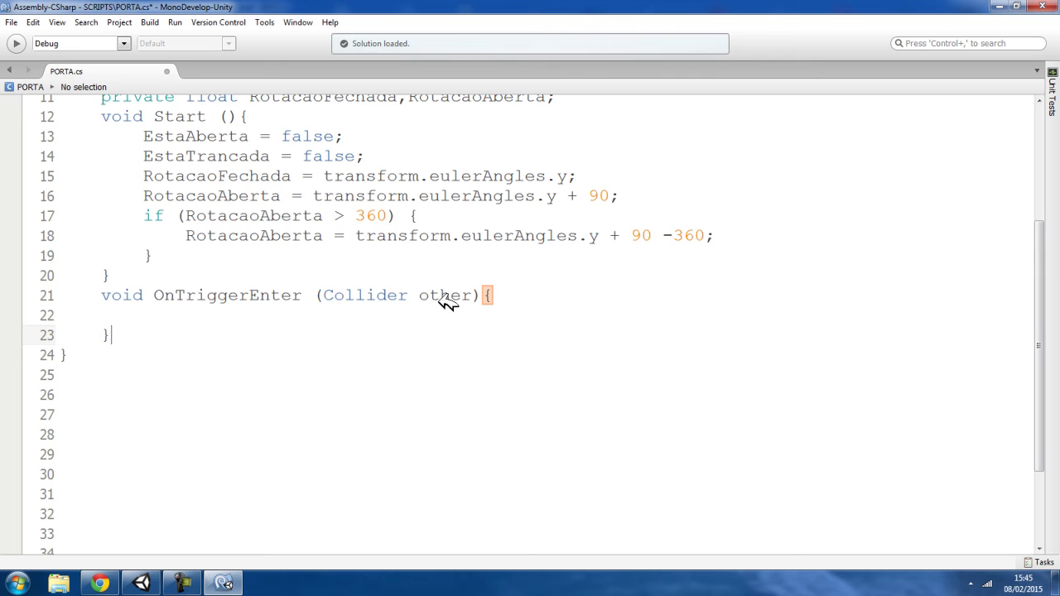
- Inside OnTriggerEnter, add an if (other.gameObject.CompareTag("Player")) block
{"action": "double_click", "coordinate": [441, 295]}
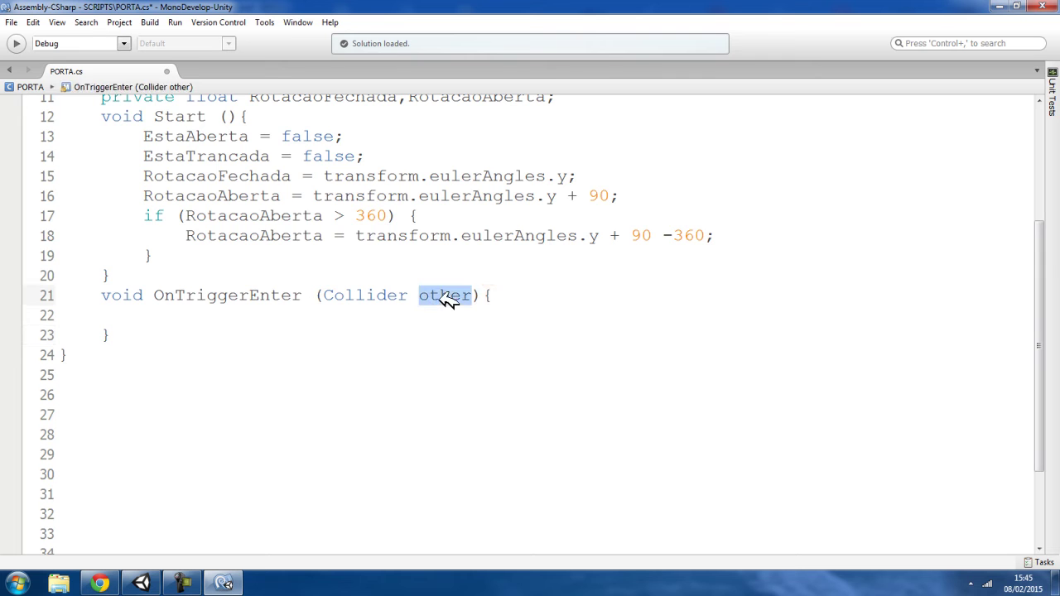
{"action": "left_click", "coordinate": [192, 306]}
{"action": "type", "text": "if("}
{"action": "left_click_drag", "start_coordinate": [472, 296], "coordinate": [418, 310]}
{"action": "left_click", "coordinate": [218, 313]}
{"action": "type", "text": "other"}
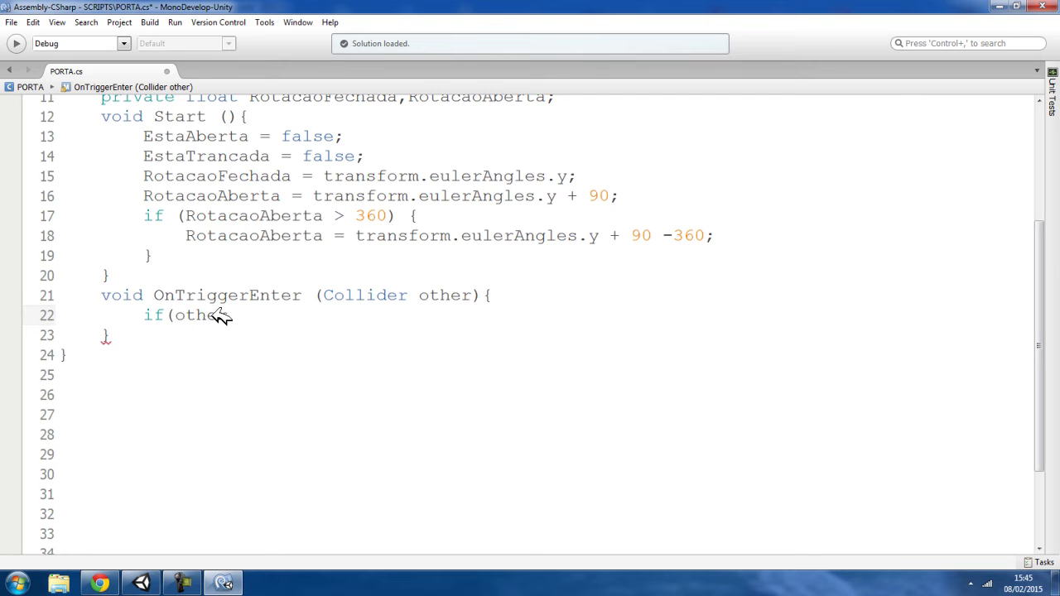
{"action": "type", "text": "."}
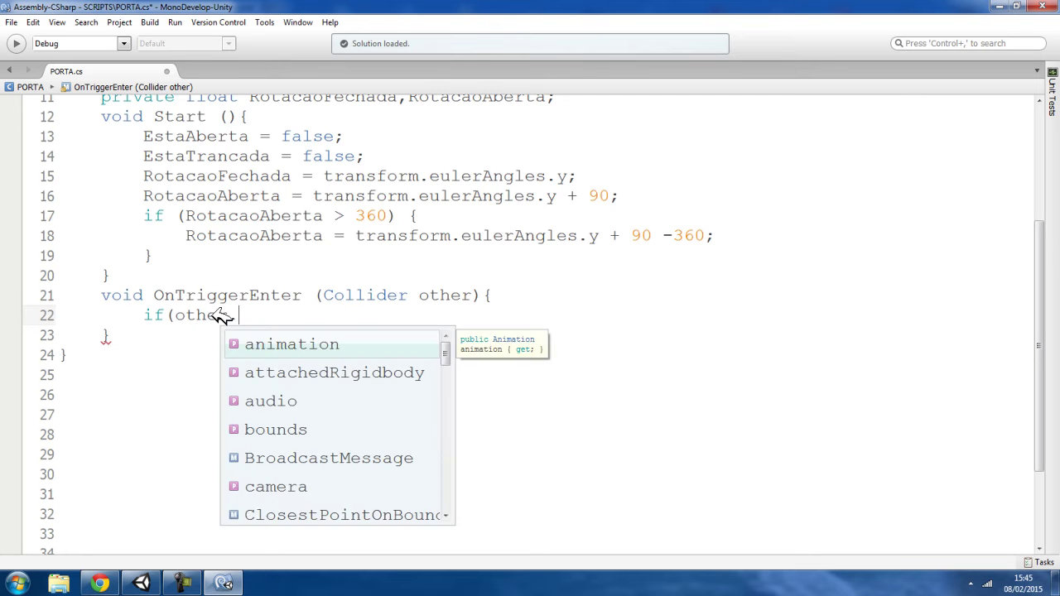
{"action": "type", "text": "game"}
{"action": "key", "text": "Return"}
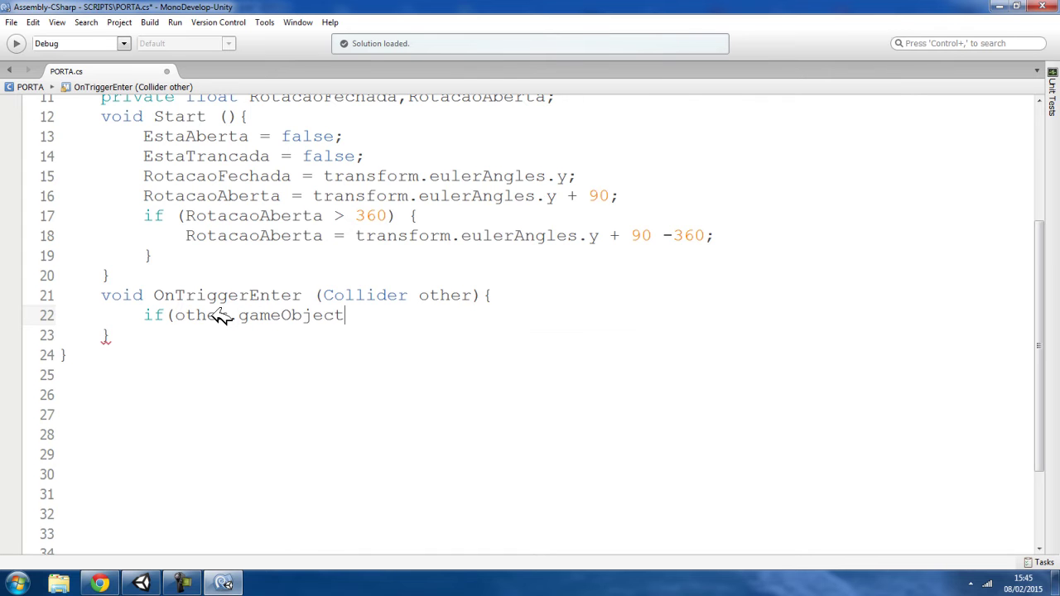
{"action": "type", "text": ".Compa"}
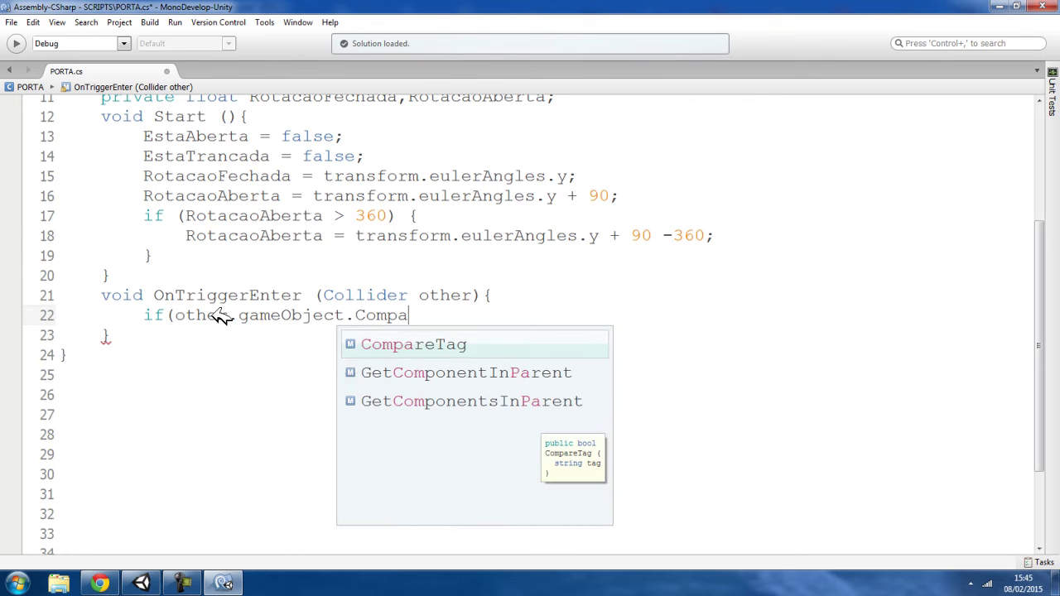
{"action": "key", "text": "Return"}
{"action": "type", "text": "(\"Pl"}
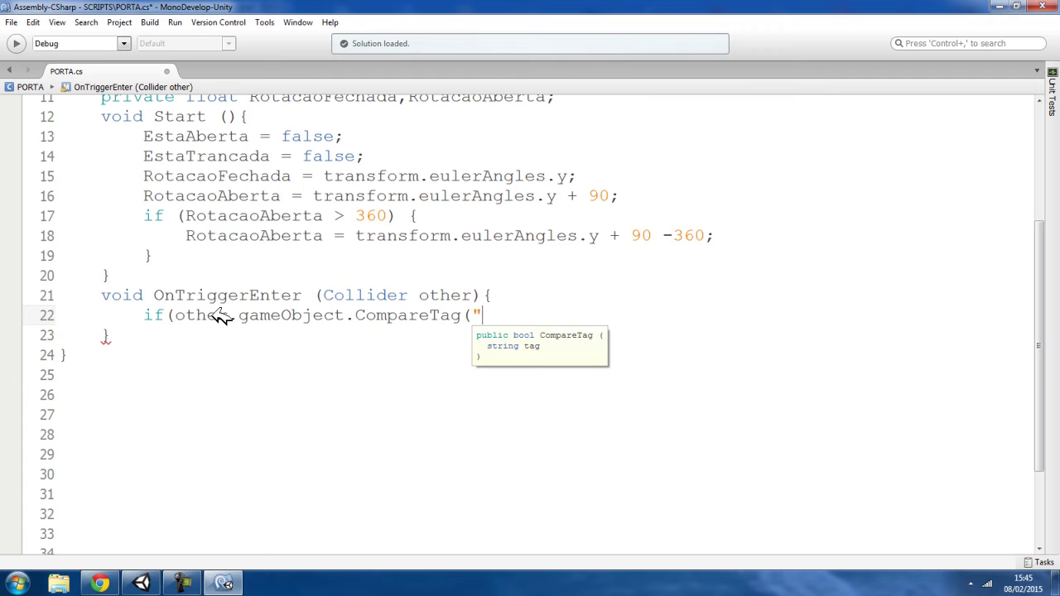
{"action": "type", "text": "ayer\")"}
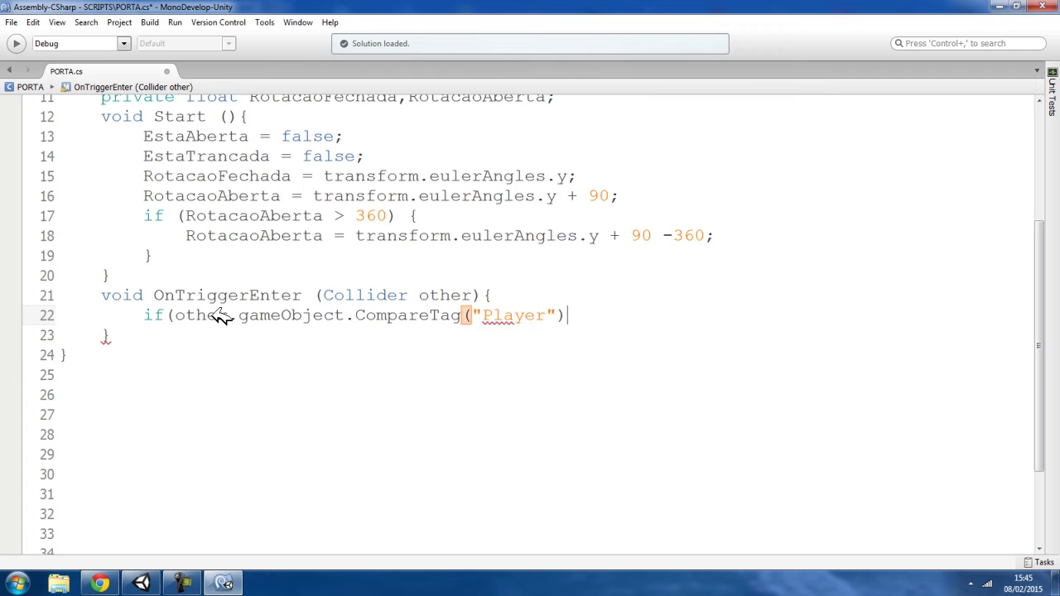
{"action": "type", "text": ") "}
{"action": "type", "text": "{"}
{"action": "key", "text": "Return"}
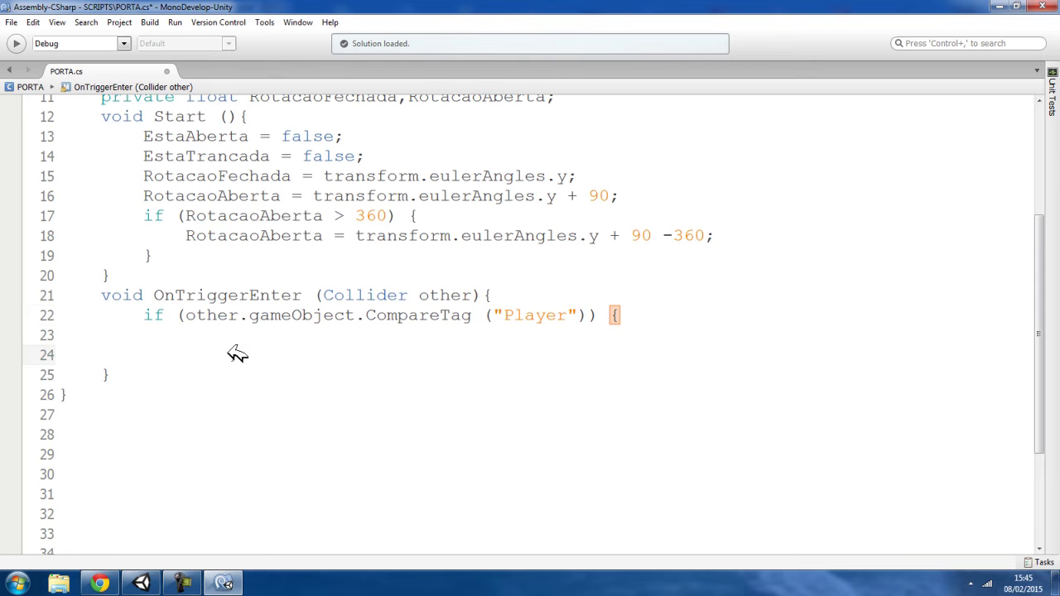
{"action": "type", "text": "}"}
- Set PodeAbrir = true; inside the Player check, reusing the declared variable name
{"action": "left_click", "coordinate": [213, 340]}
{"action": "scroll", "coordinate": [249, 314], "scroll_direction": "up", "scroll_amount": 1}
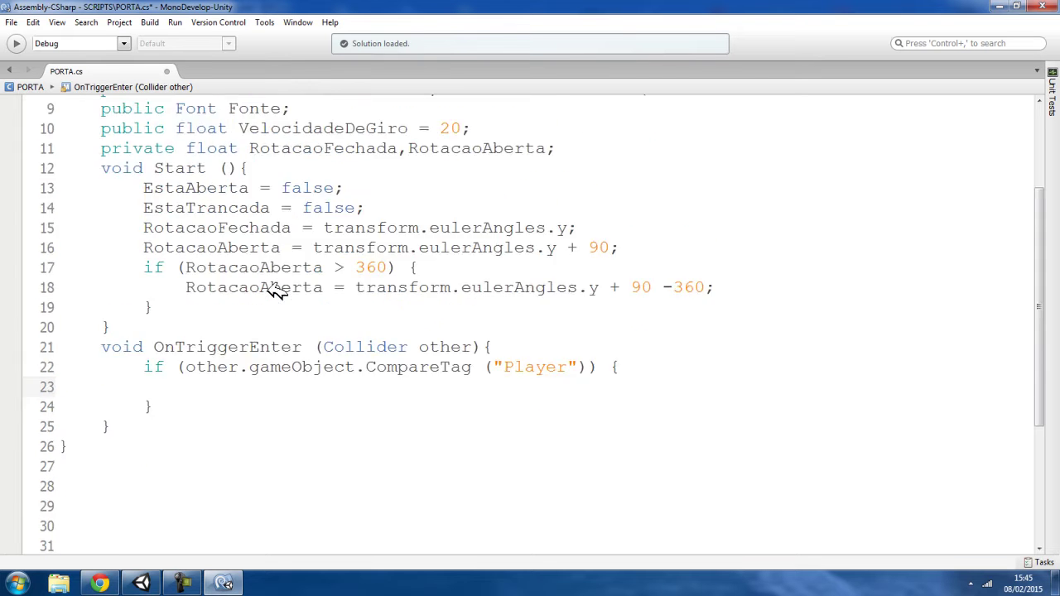
{"action": "scroll", "coordinate": [277, 287], "scroll_direction": "up", "scroll_amount": 2}
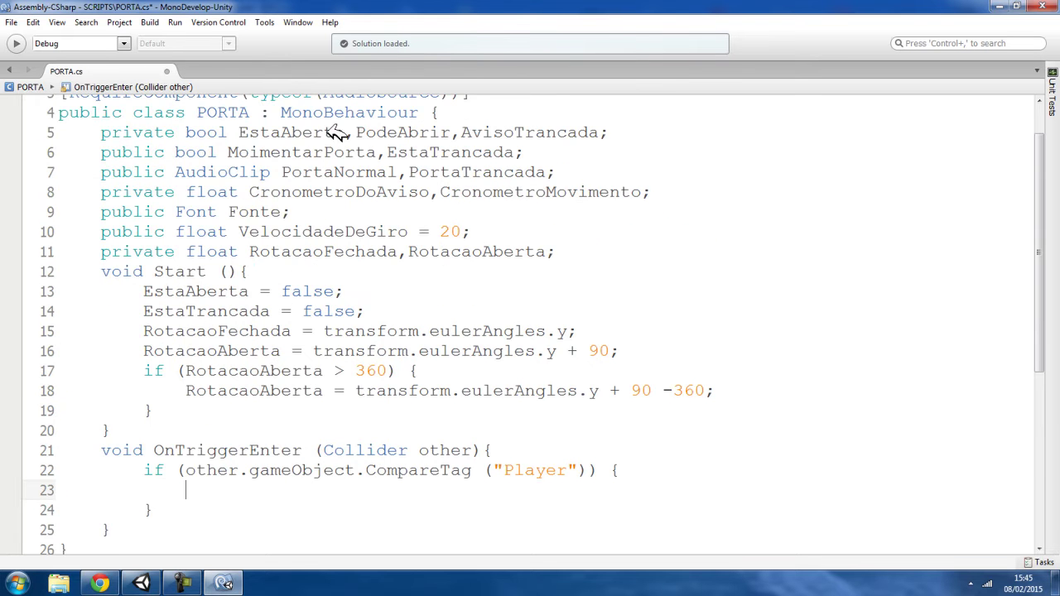
{"action": "double_click", "coordinate": [405, 132]}
{"action": "key", "text": "ctrl+c"}
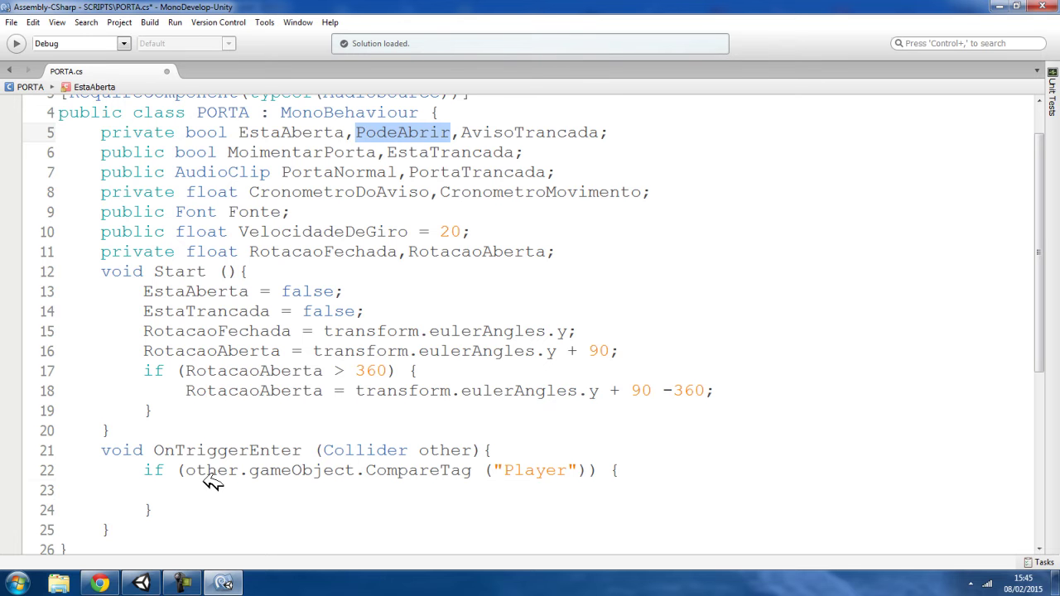
{"action": "left_click", "coordinate": [213, 488]}
{"action": "key", "text": "ctrl+v"}
{"action": "type", "text": "= true"}
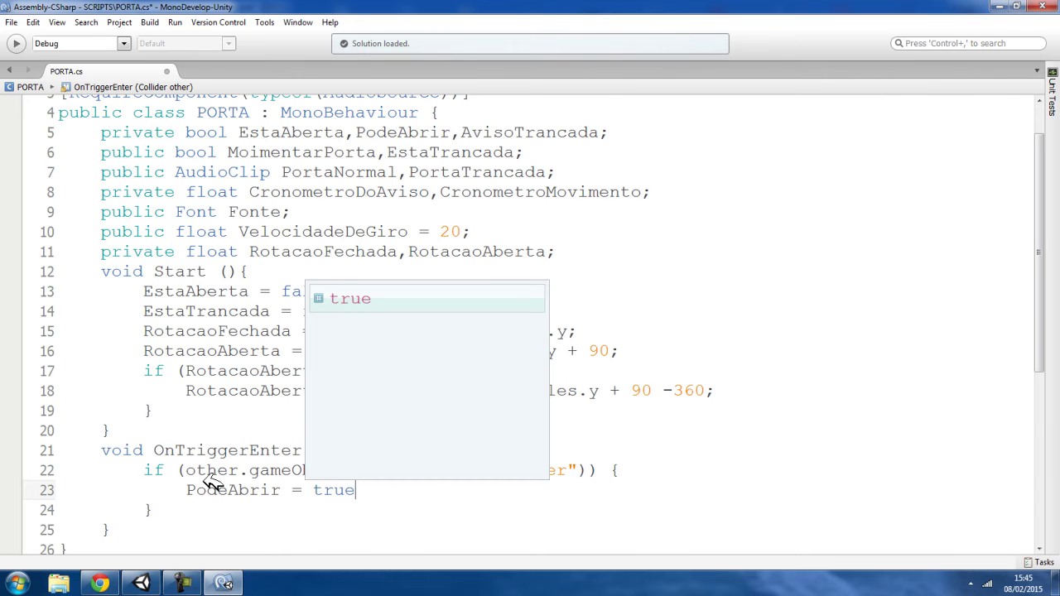
{"action": "type", "text": ";"}
{"action": "scroll", "coordinate": [458, 453], "scroll_direction": "down", "scroll_amount": 4}
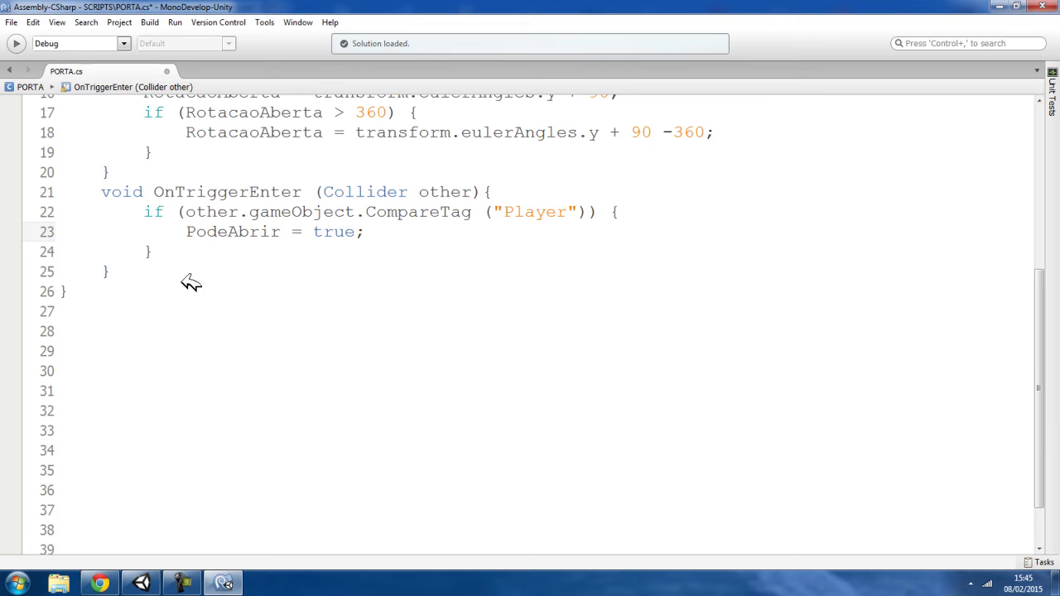
- Duplicate the whole OnTriggerEnter method directly below itself
{"action": "left_click", "coordinate": [135, 272]}
{"action": "left_click_drag", "start_coordinate": [135, 272], "coordinate": [104, 192]}
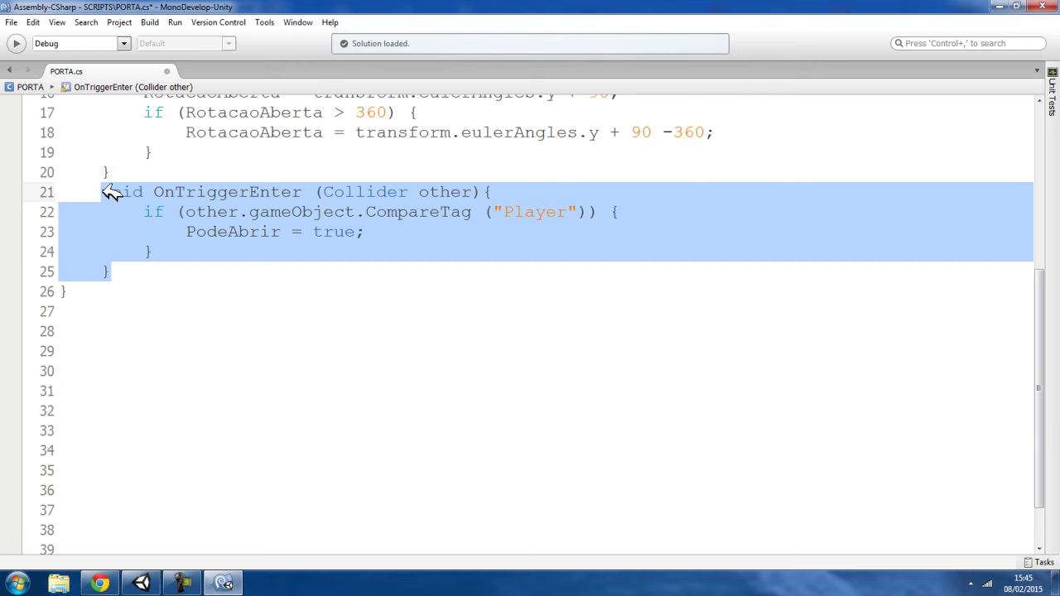
{"action": "key", "text": "ctrl+c"}
{"action": "left_click", "coordinate": [132, 266]}
{"action": "key", "text": "Return"}
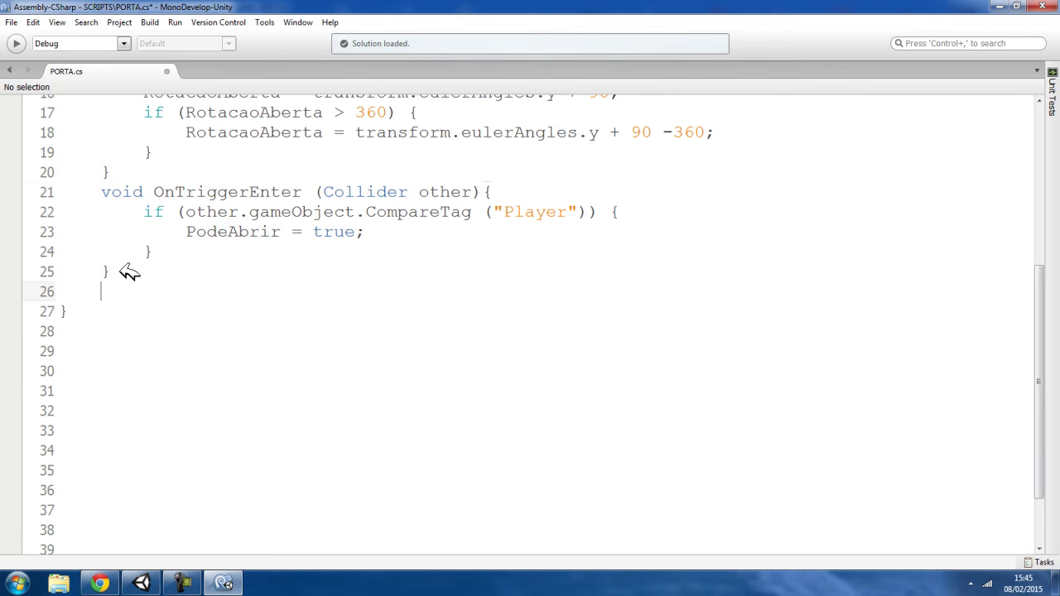
{"action": "key", "text": "ctrl+v"}
- Rename the copy to OnTriggerExit with PodeAbrir = false, then briefly check Unity
{"action": "left_click_drag", "start_coordinate": [249, 290], "coordinate": [302, 290]}
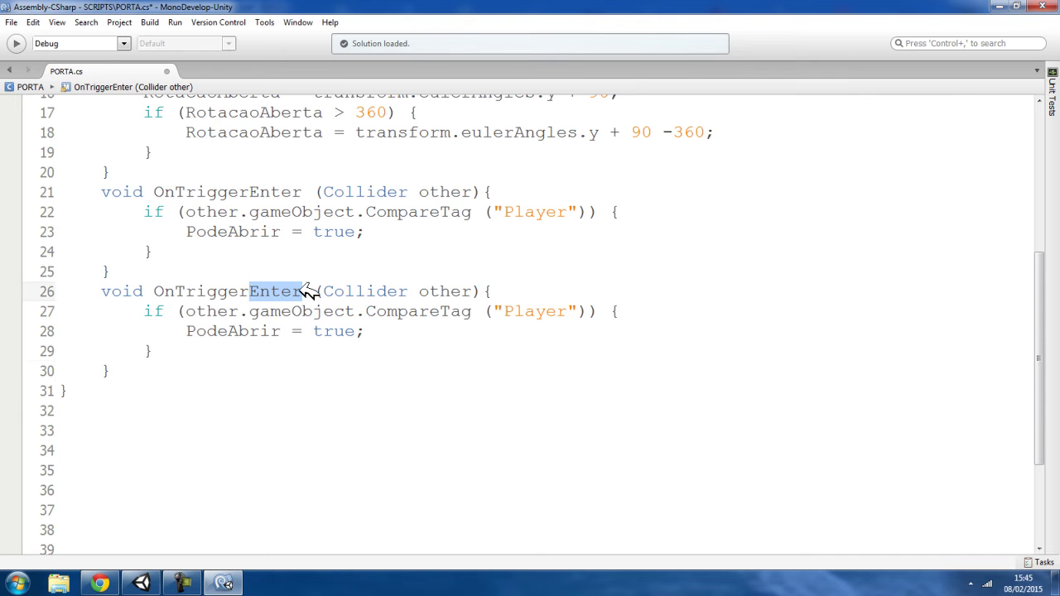
{"action": "type", "text": "Exit"}
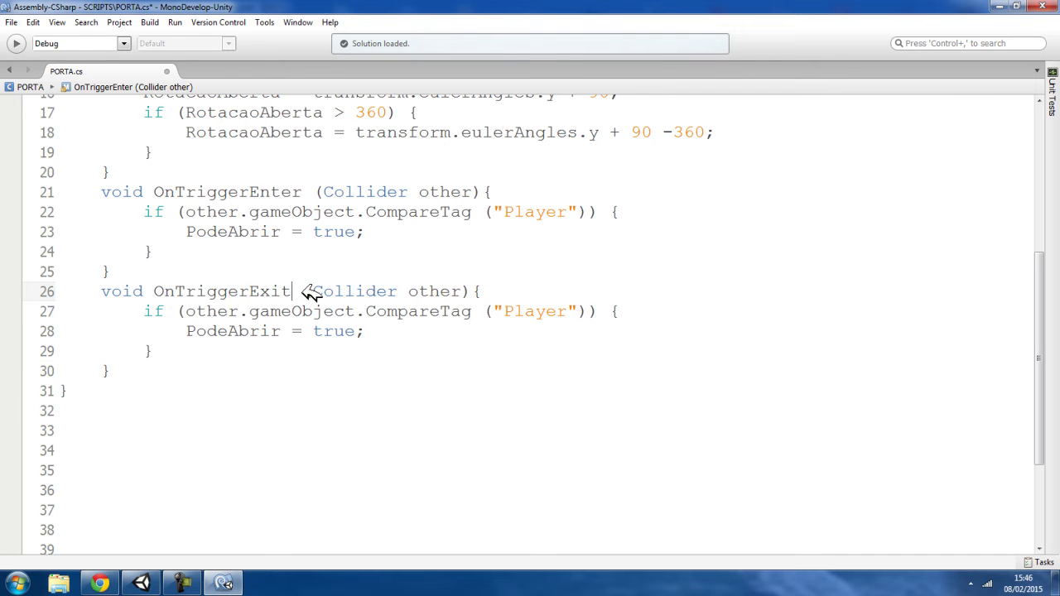
{"action": "double_click", "coordinate": [335, 331]}
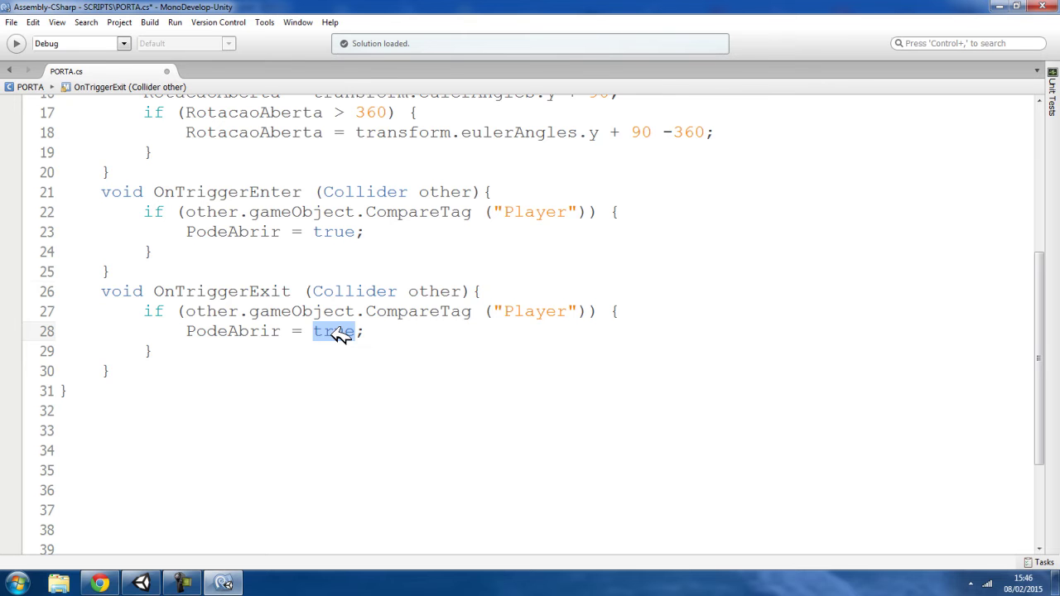
{"action": "type", "text": "false"}
{"action": "left_click", "coordinate": [217, 348]}
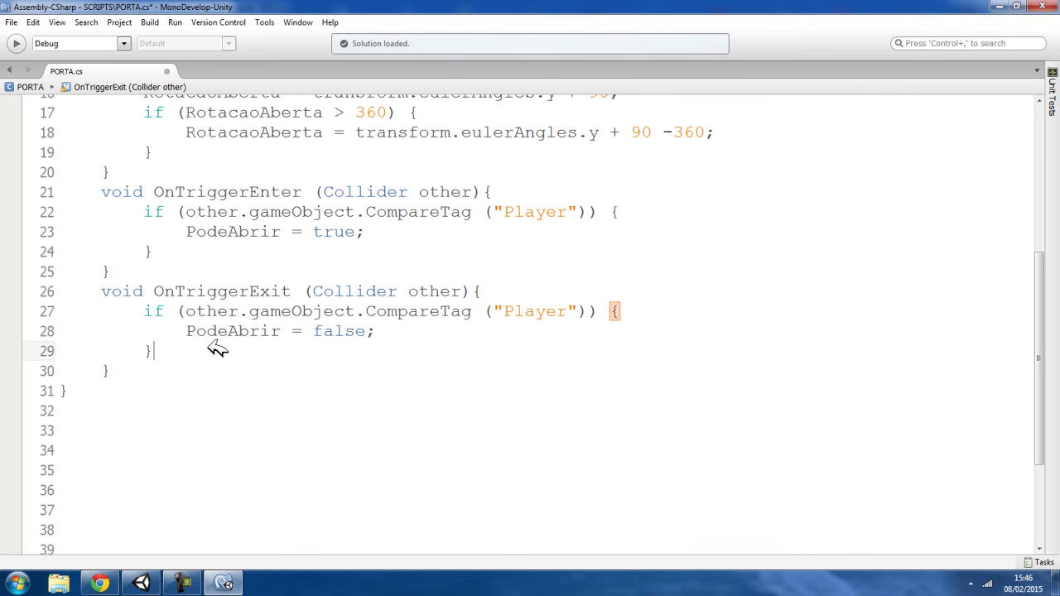
{"action": "left_click", "coordinate": [153, 371]}
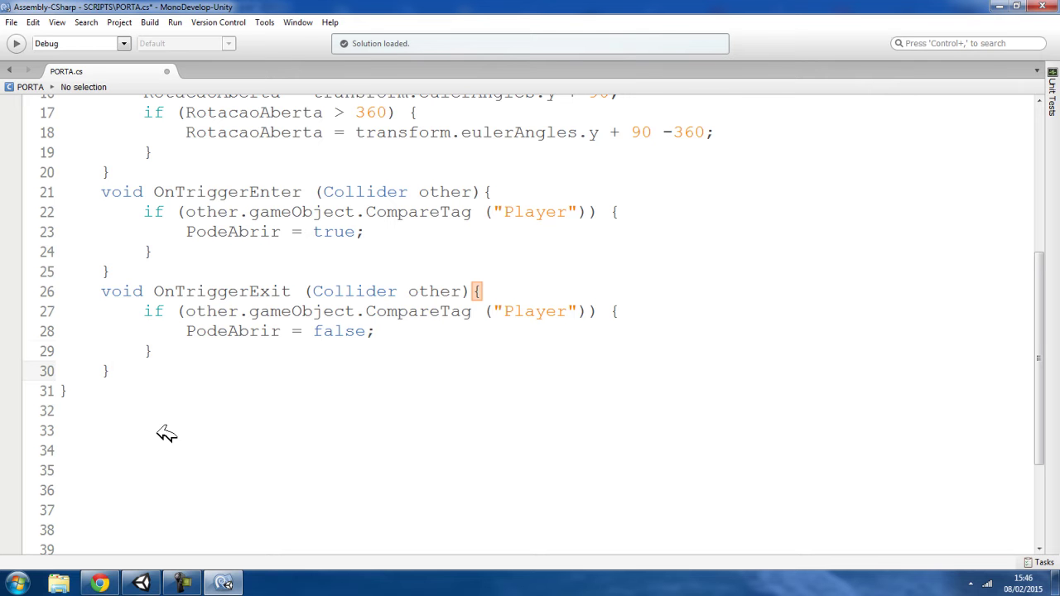
{"action": "left_click", "coordinate": [141, 583]}
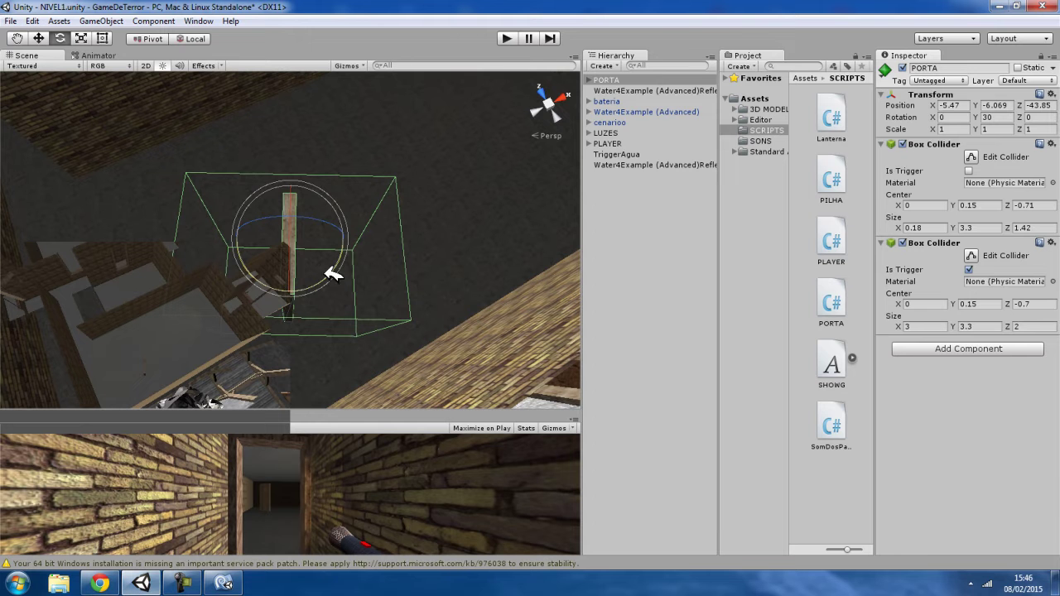
{"action": "left_click", "coordinate": [224, 583]}
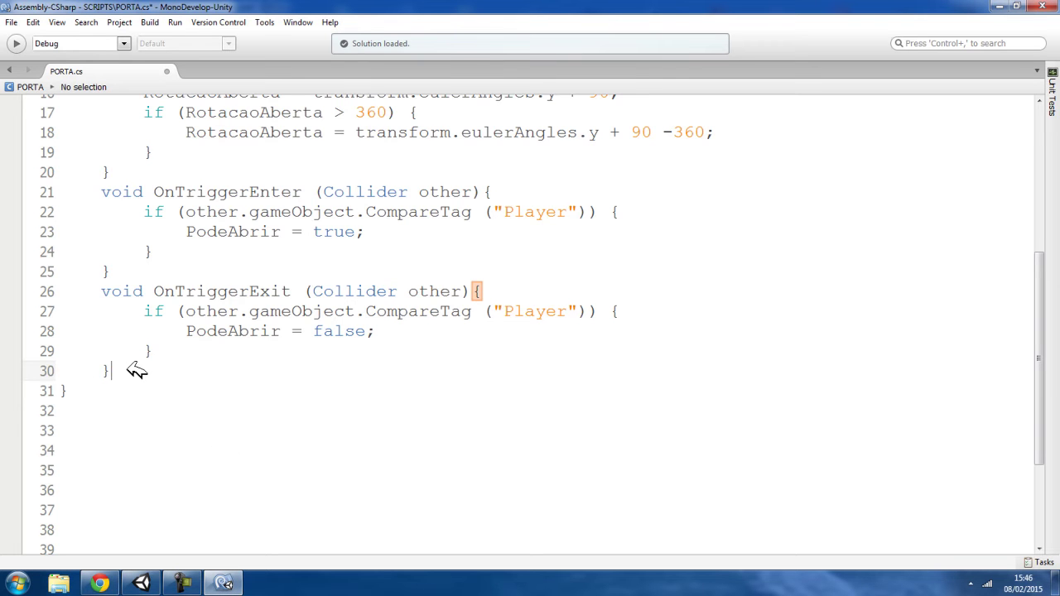
- Add an empty void Update () method after OnTriggerExit
{"action": "key", "text": "Return"}
{"action": "type", "text": "void "}
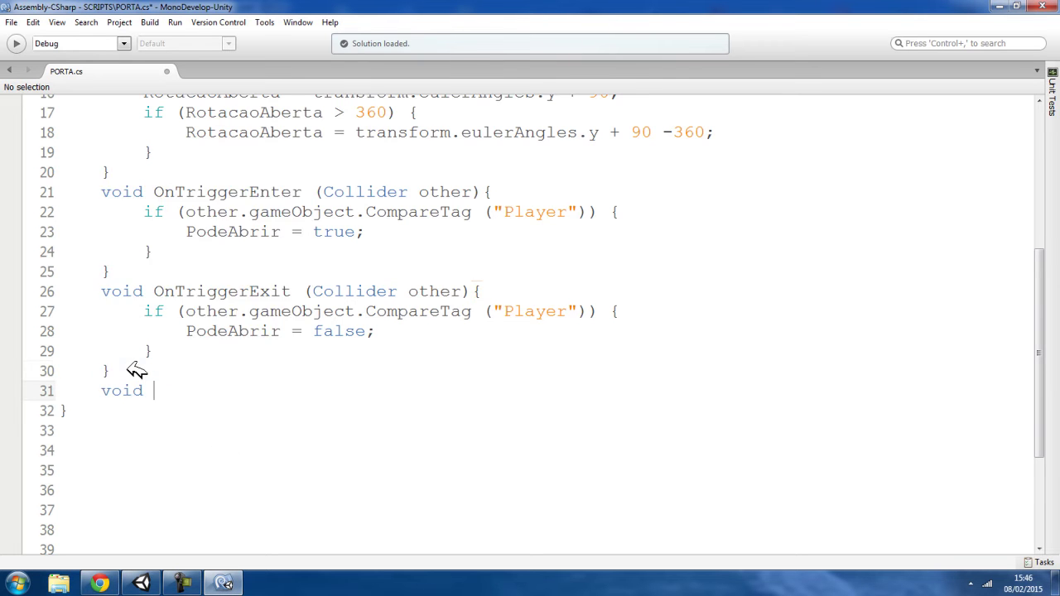
{"action": "type", "text": "Update (){"}
{"action": "key", "text": "Return"}
{"action": "key", "text": "Return"}
{"action": "type", "text": "}"}
{"action": "key", "text": "Return"}
{"action": "scroll", "coordinate": [125, 367], "scroll_direction": "down", "scroll_amount": 3}
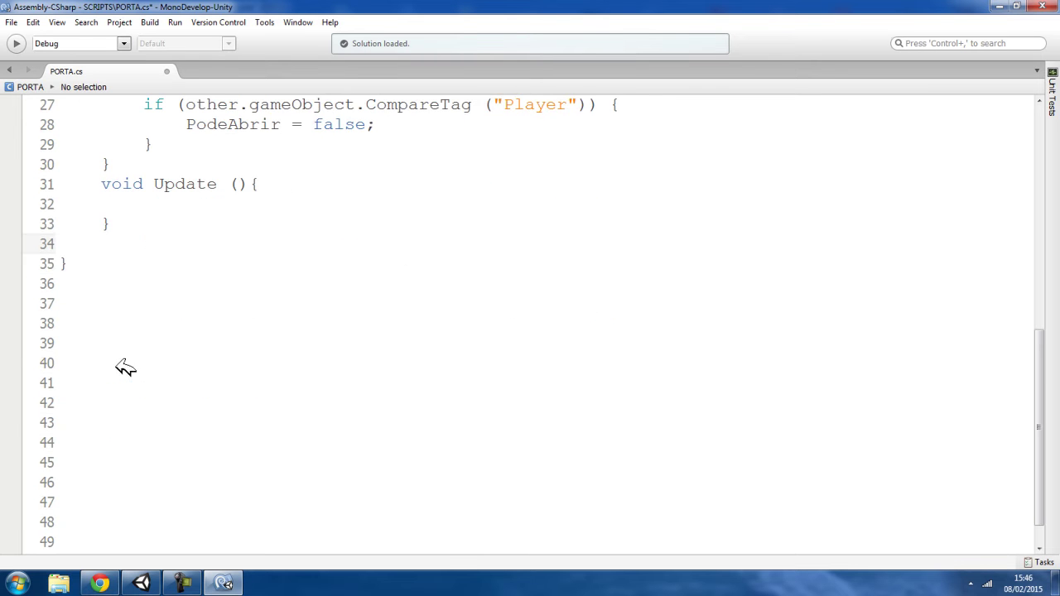
{"action": "key", "text": "BackSpace"}
- Inside Update, add an if (EstaTrancada == false) block
{"action": "left_click", "coordinate": [128, 205]}
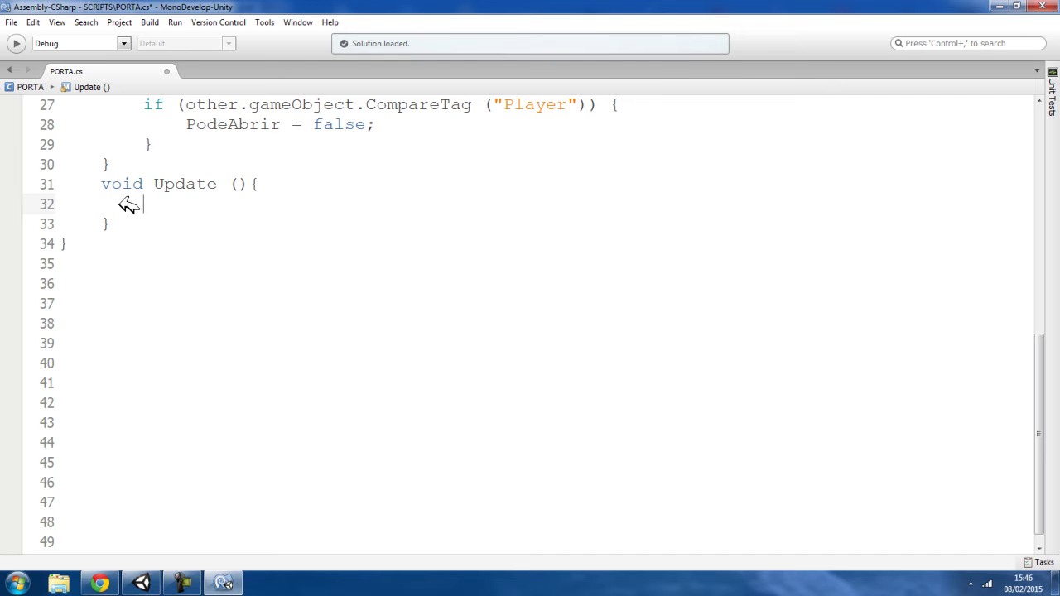
{"action": "type", "text": "if("}
{"action": "type", "text": "Esta"}
{"action": "key", "text": "Down"}
{"action": "key", "text": "Return"}
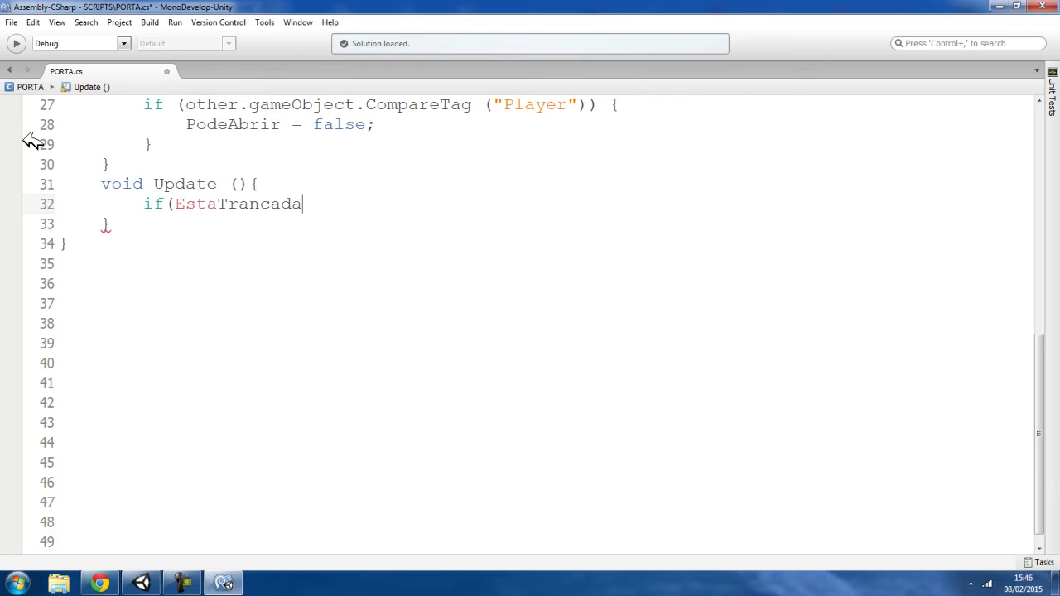
{"action": "type", "text": "false) "}
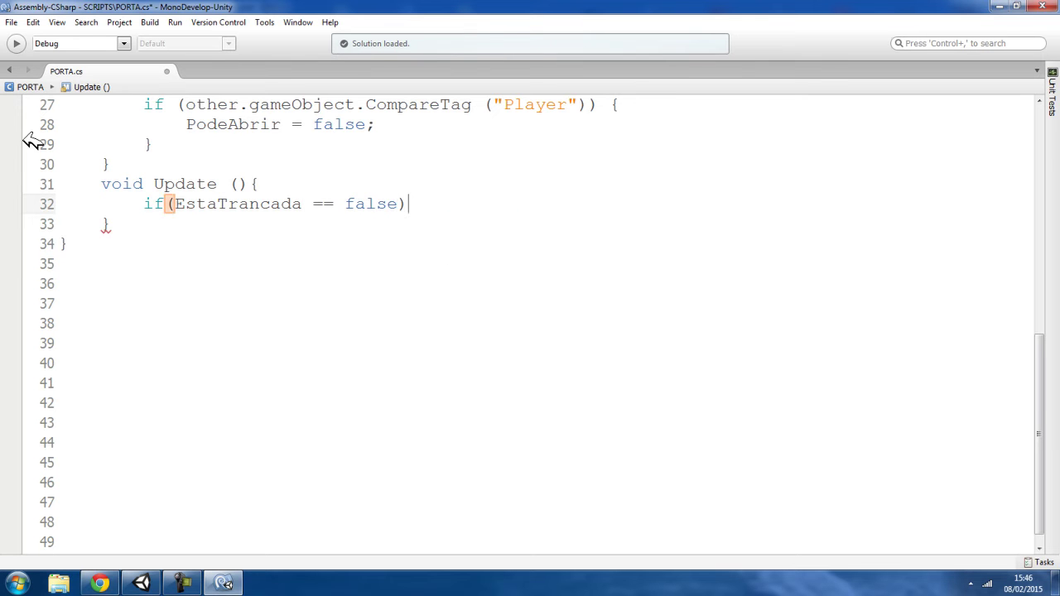
{"action": "type", "text": "{"}
{"action": "key", "text": "Return"}
{"action": "key", "text": "Return"}
{"action": "key", "text": "Tab"}
{"action": "type", "text": "}"}
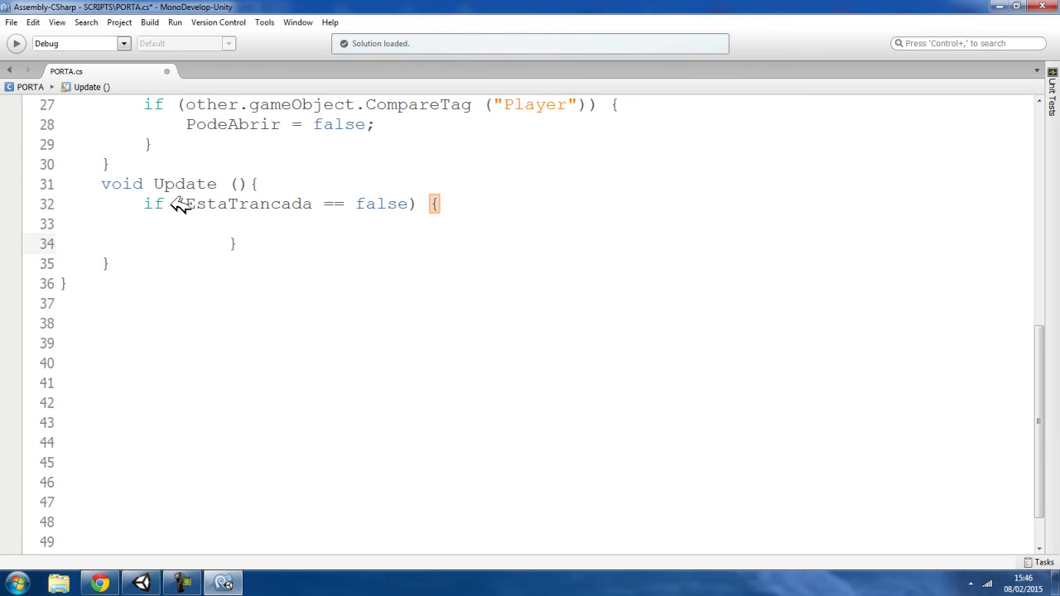
- Start a nested if (Input.GetKeyDown("e")) condition inside the unlocked check
{"action": "left_click", "coordinate": [189, 217]}
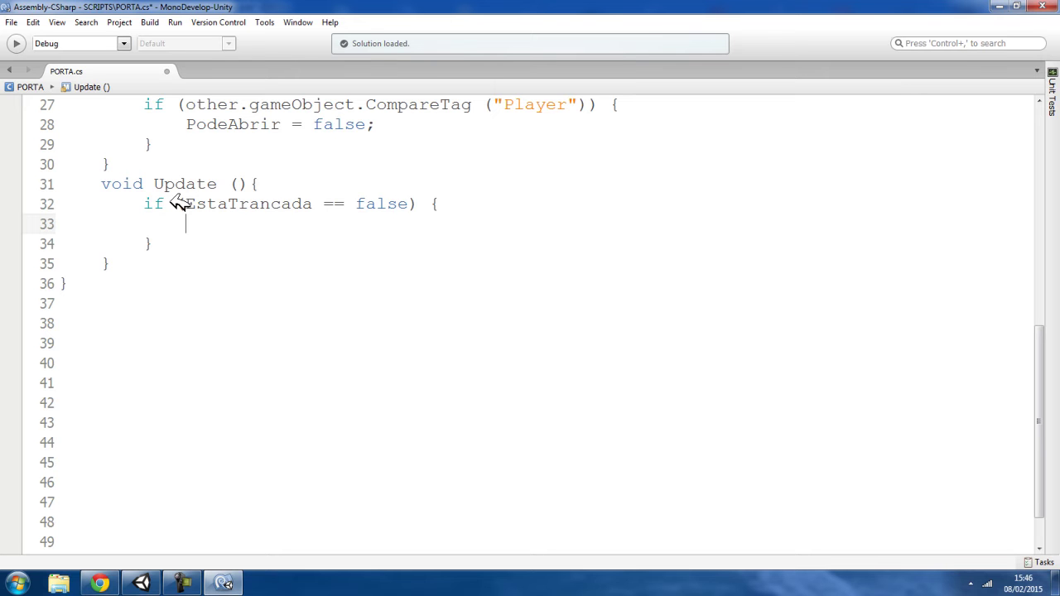
{"action": "type", "text": "if(Input."}
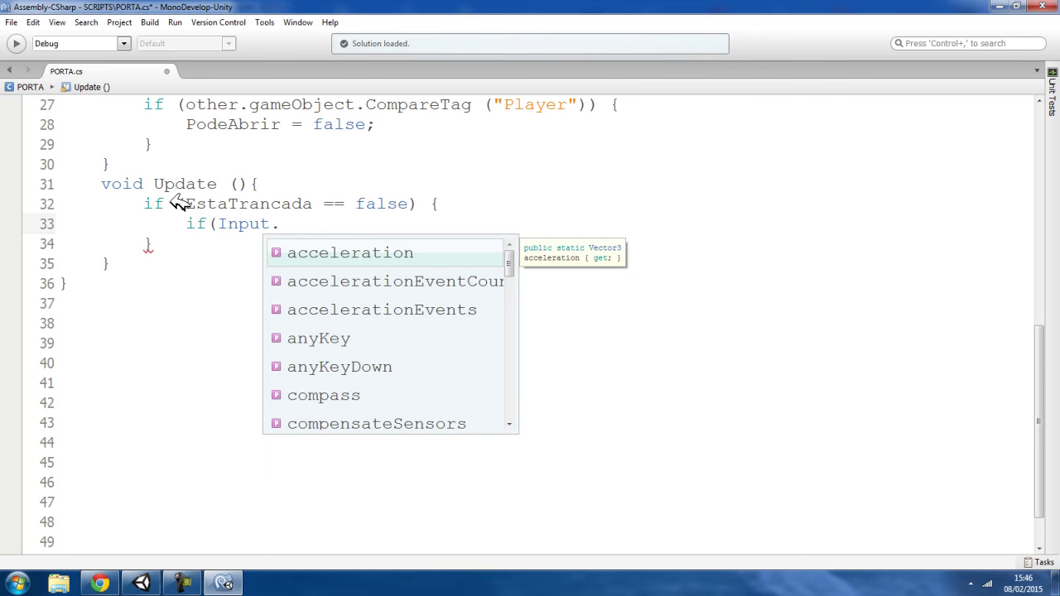
{"action": "type", "text": "GetKeydow"}
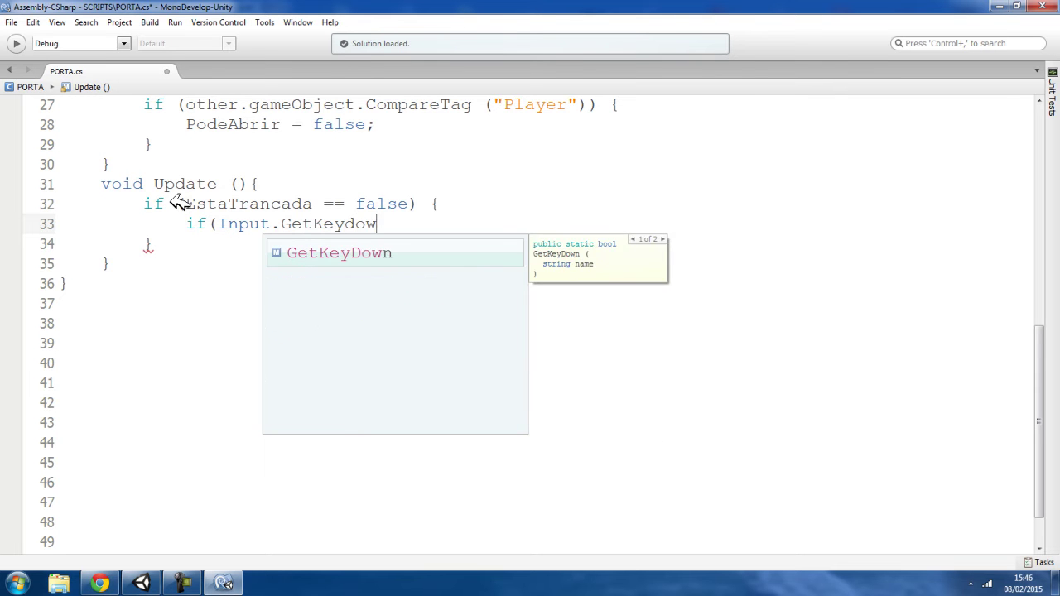
{"action": "key", "text": "Return"}
{"action": "type", "text": "(\"e\")"}
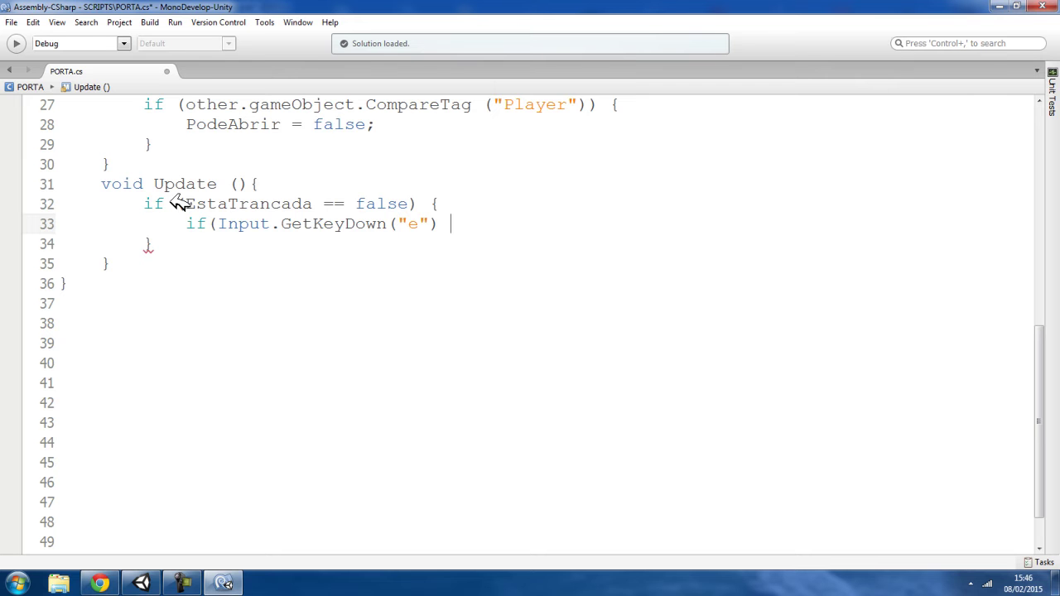
- Extend the condition with && MoimentarPorta == true and add its empty block
{"action": "scroll", "coordinate": [302, 277], "scroll_direction": "up", "scroll_amount": 4}
{"action": "scroll", "coordinate": [302, 278], "scroll_direction": "up", "scroll_amount": 1}
{"action": "scroll", "coordinate": [314, 249], "scroll_direction": "up", "scroll_amount": 4}
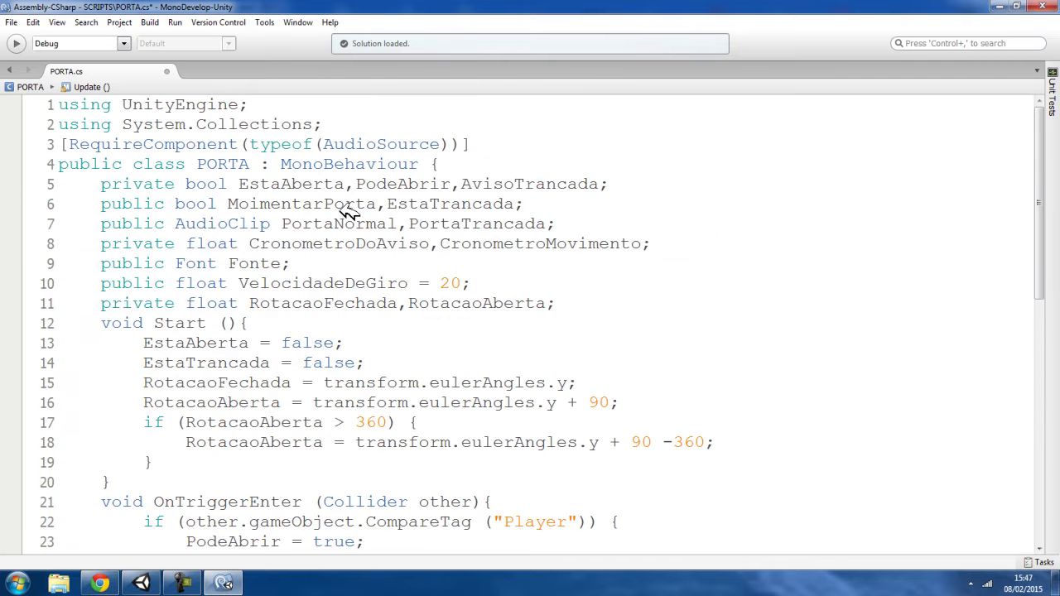
{"action": "double_click", "coordinate": [299, 206]}
{"action": "key", "text": "ctrl+c"}
{"action": "scroll", "coordinate": [356, 217], "scroll_direction": "down", "scroll_amount": 7}
{"action": "left_click", "coordinate": [503, 327]}
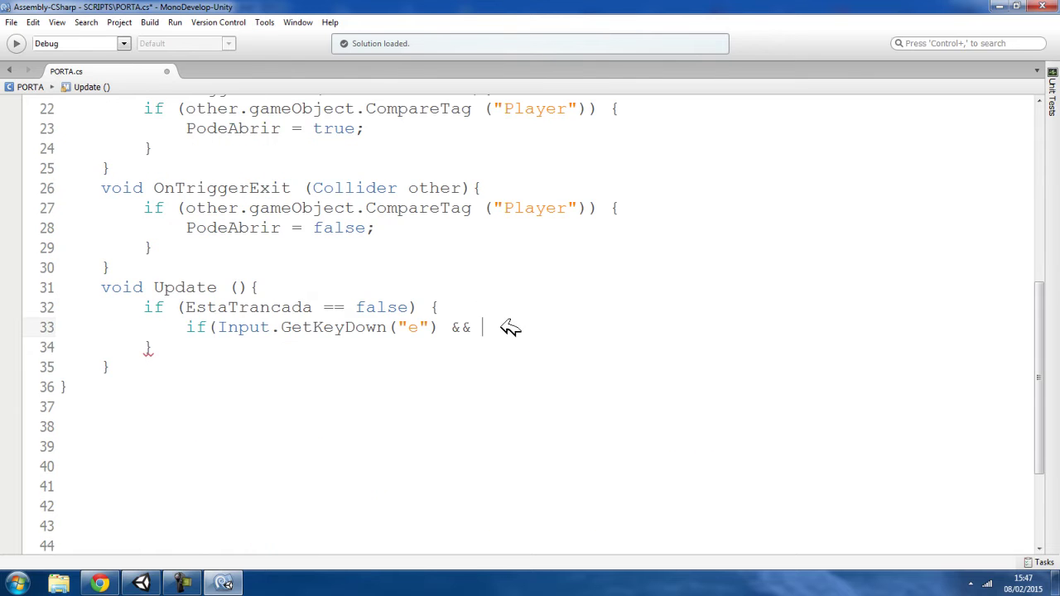
{"action": "key", "text": "ctrl+v"}
{"action": "type", "text": "true"}
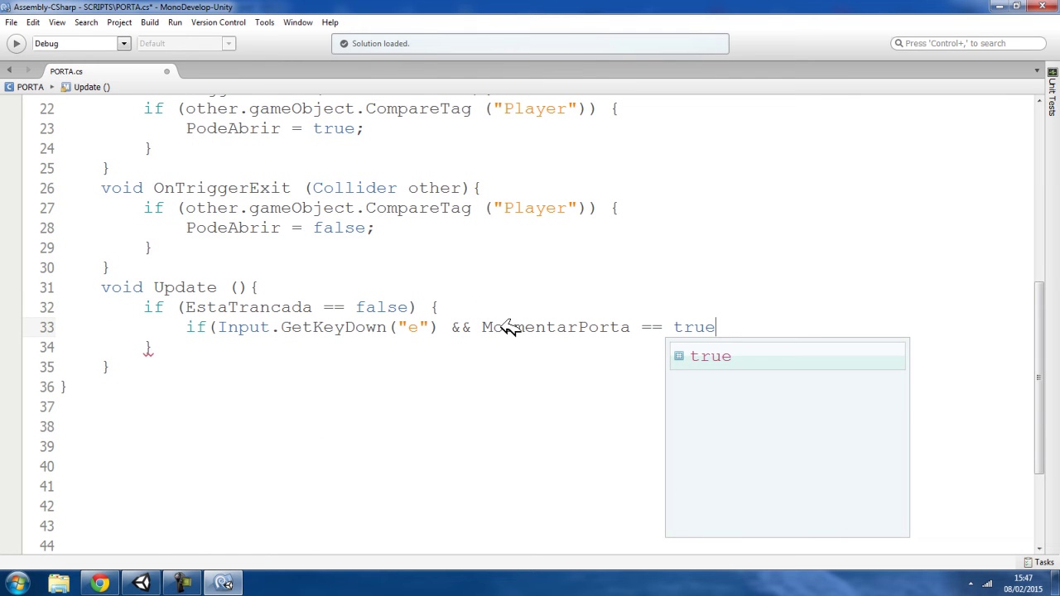
{"action": "type", "text": "){"}
{"action": "key", "text": "Return"}
{"action": "key", "text": "Return"}
{"action": "type", "text": "}"}
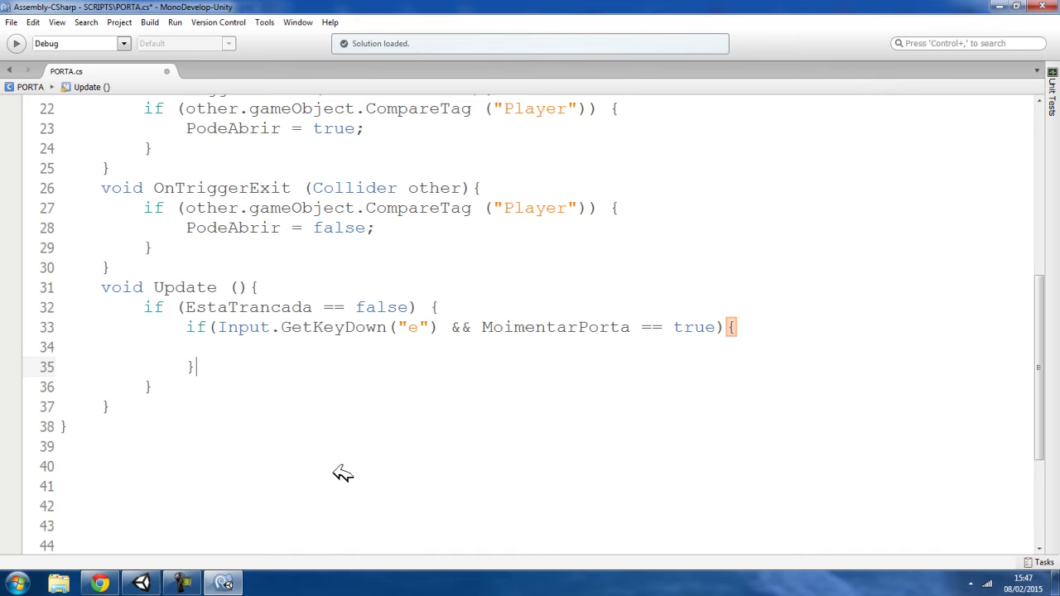
- Pick up the CronometroMovimento variable name from the declarations
{"action": "left_click", "coordinate": [228, 348]}
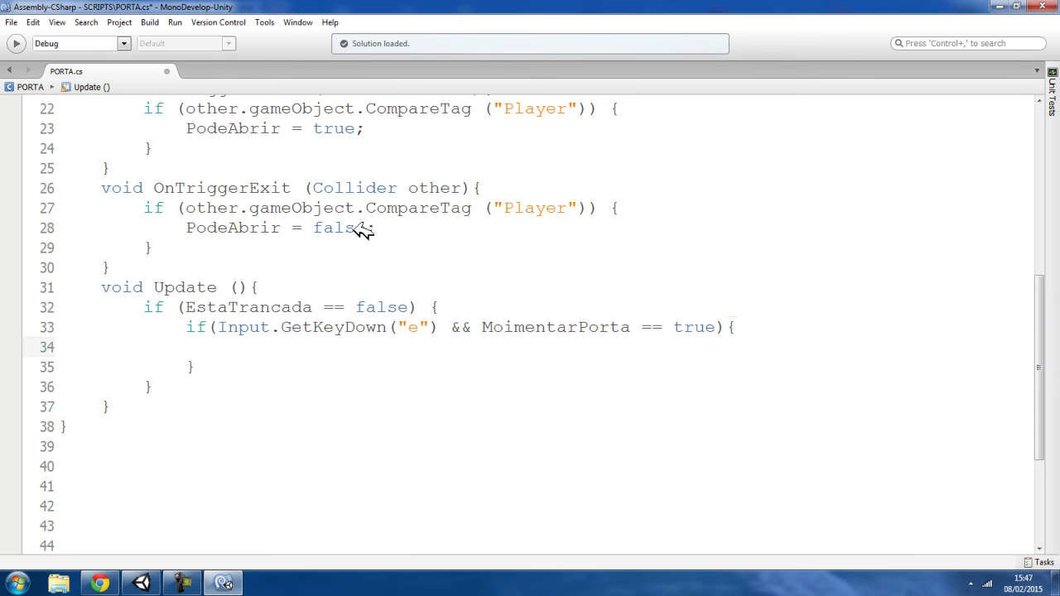
{"action": "scroll", "coordinate": [365, 232], "scroll_direction": "up", "scroll_amount": 3}
{"action": "scroll", "coordinate": [365, 236], "scroll_direction": "up", "scroll_amount": 2}
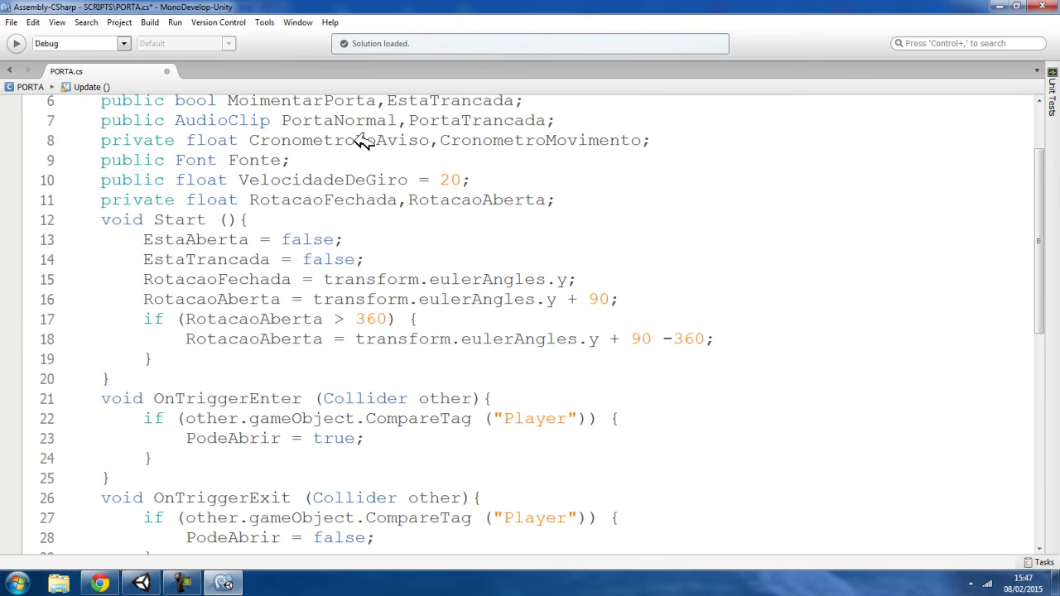
{"action": "double_click", "coordinate": [497, 139]}
{"action": "key", "text": "ctrl+c"}
{"action": "scroll", "coordinate": [377, 262], "scroll_direction": "down", "scroll_amount": 3}
- Set CronometroMovimento = 0; on the first line of the e-key block
{"action": "scroll", "coordinate": [376, 261], "scroll_direction": "down", "scroll_amount": 1}
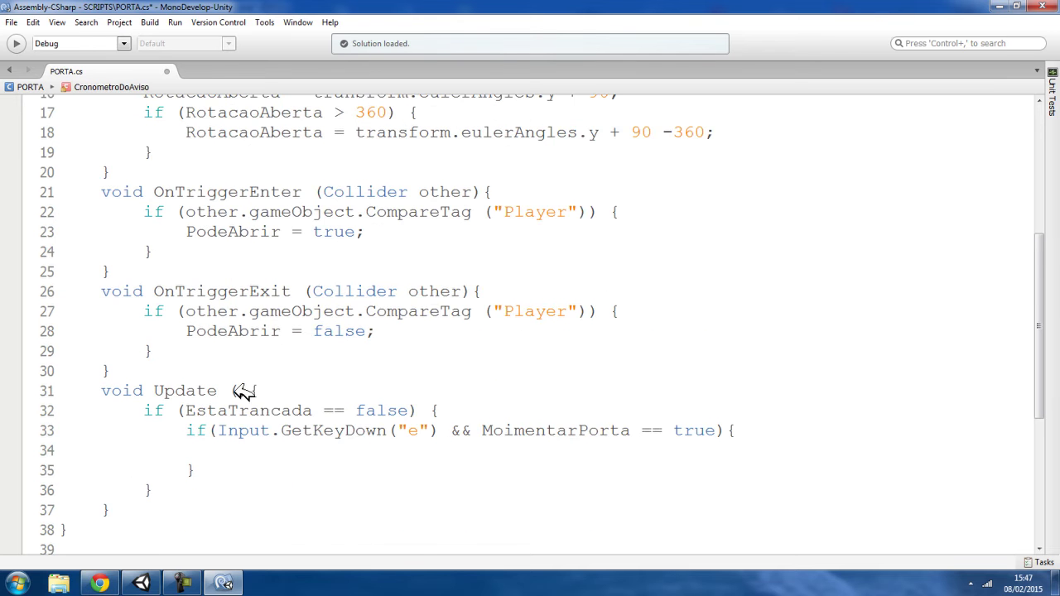
{"action": "left_click", "coordinate": [222, 450]}
{"action": "key", "text": "ctrl+v"}
{"action": "type", "text": "0;"}
{"action": "key", "text": "Return"}
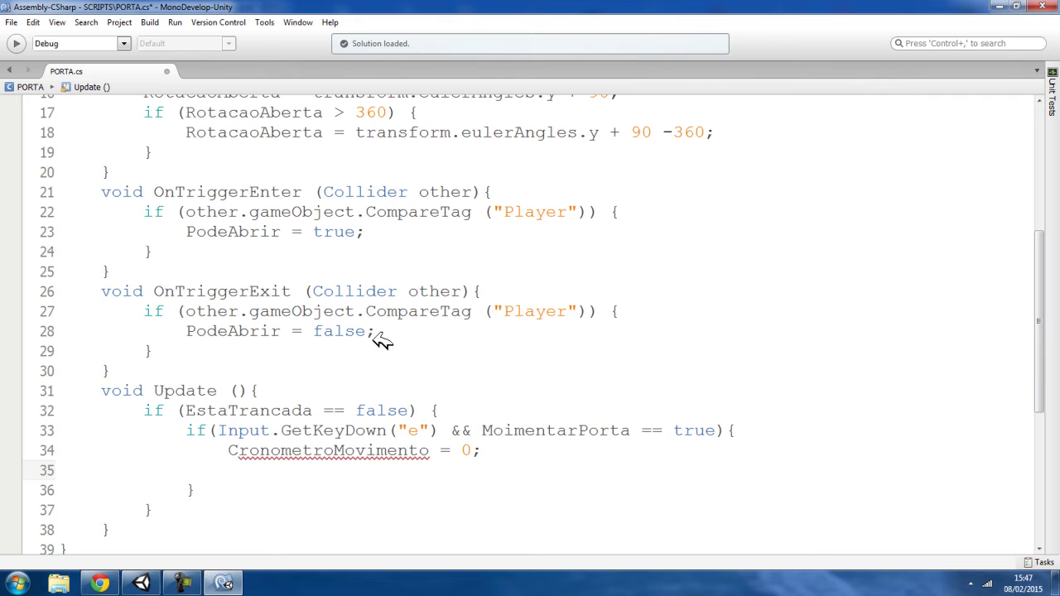
{"action": "scroll", "coordinate": [476, 383], "scroll_direction": "down", "scroll_amount": 3}
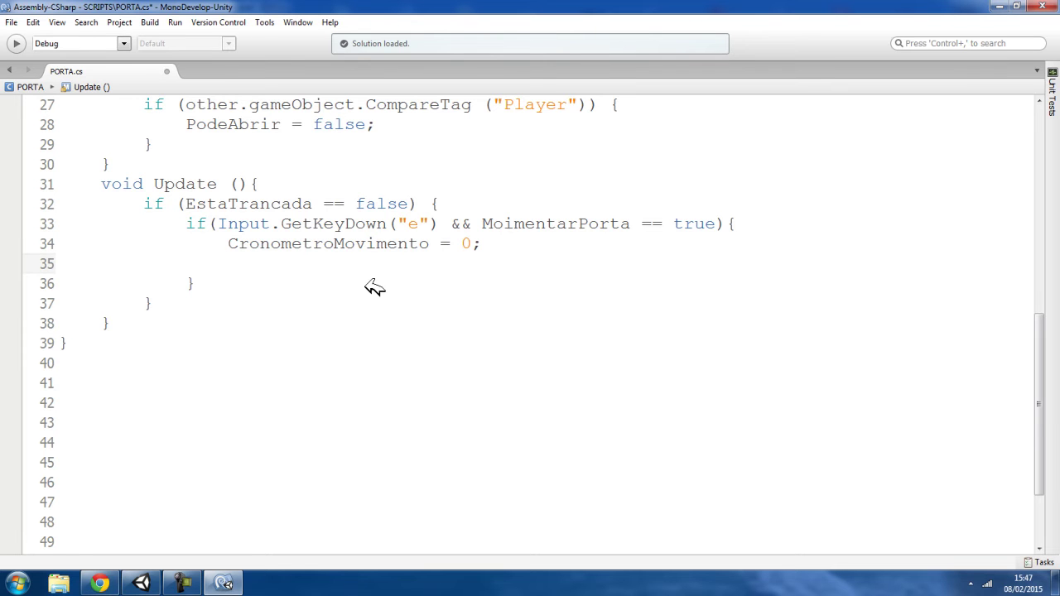
{"action": "double_click", "coordinate": [411, 224]}
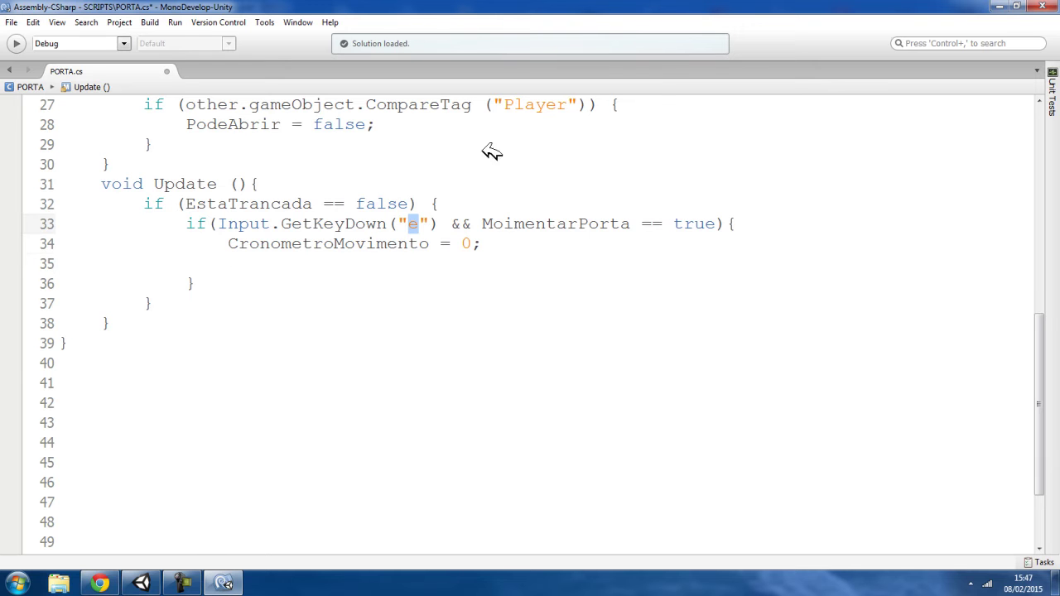
{"action": "double_click", "coordinate": [263, 249]}
{"action": "left_click", "coordinate": [260, 260]}
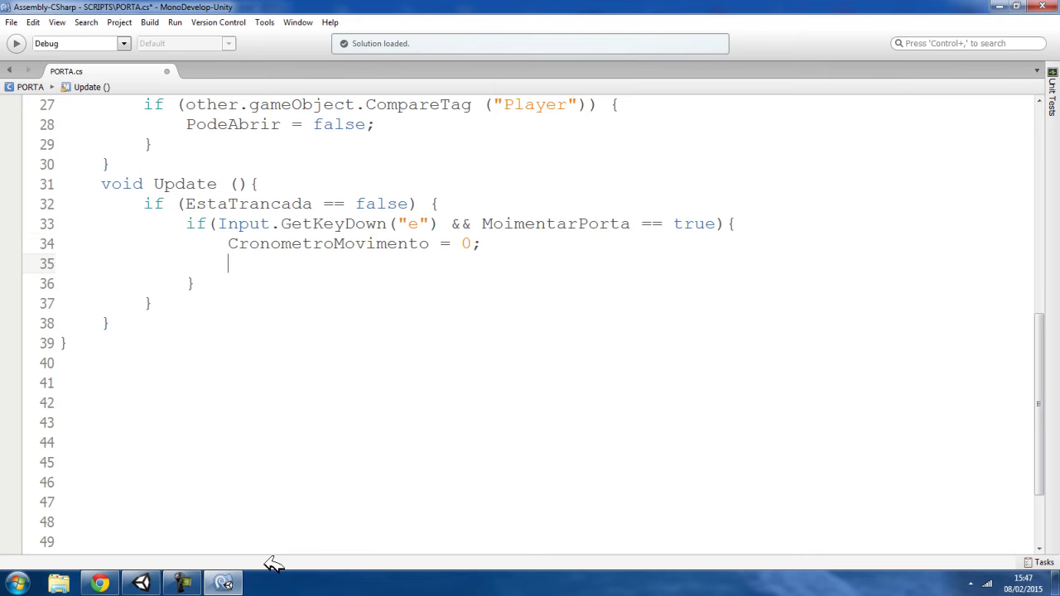
- Copy EstaAberta from the declarations onto line 35 to begin the toggle
{"action": "scroll", "coordinate": [379, 414], "scroll_direction": "up", "scroll_amount": 5}
{"action": "scroll", "coordinate": [390, 331], "scroll_direction": "up", "scroll_amount": 1}
{"action": "scroll", "coordinate": [397, 246], "scroll_direction": "up", "scroll_amount": 3}
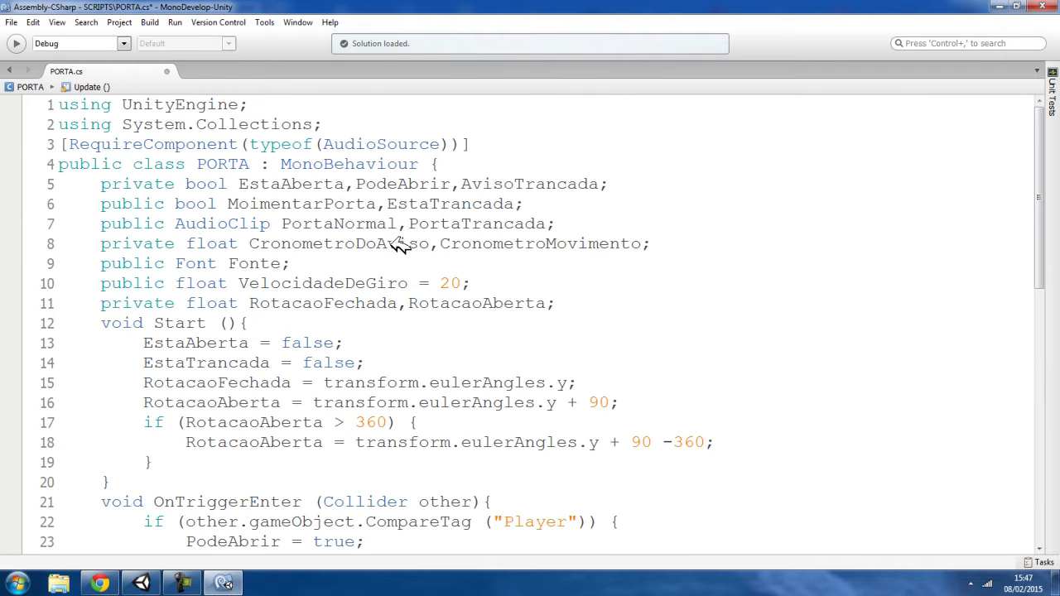
{"action": "double_click", "coordinate": [325, 184]}
{"action": "key", "text": "ctrl+c"}
{"action": "scroll", "coordinate": [362, 248], "scroll_direction": "down", "scroll_amount": 5}
{"action": "scroll", "coordinate": [343, 307], "scroll_direction": "down", "scroll_amount": 2}
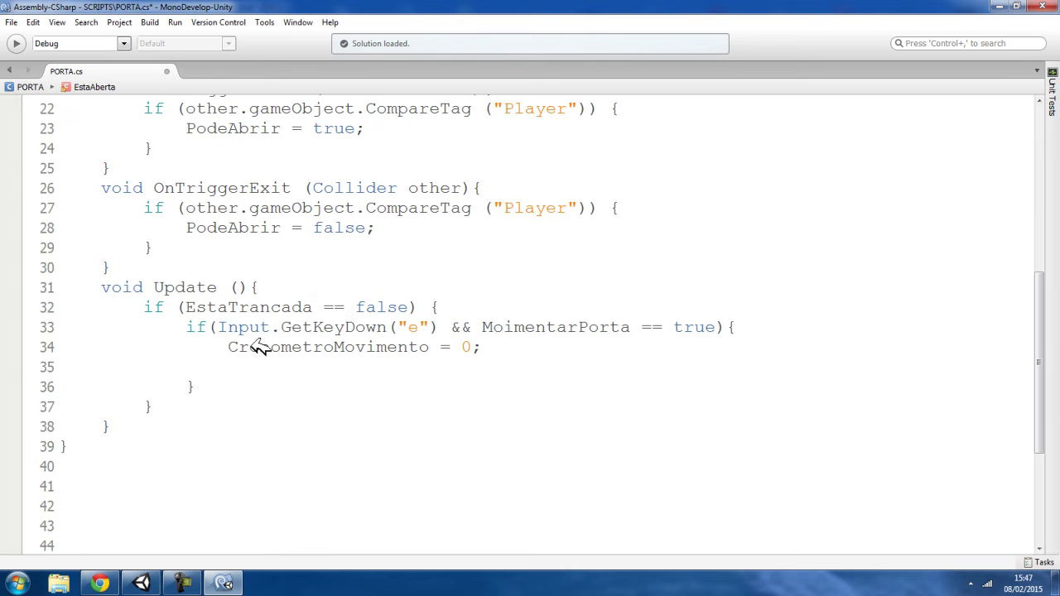
{"action": "left_click", "coordinate": [253, 370]}
{"action": "key", "text": "ctrl+v"}
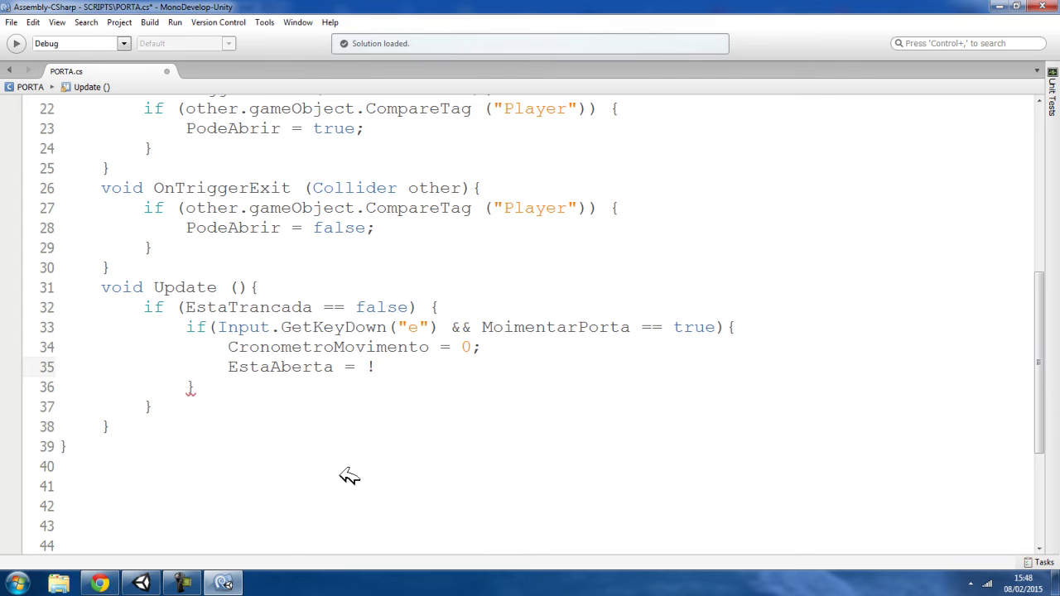
- Complete line 35 as EstaAberta = !EstaAberta; and review the toggle
{"action": "type", "text": "EstaAberta;"}
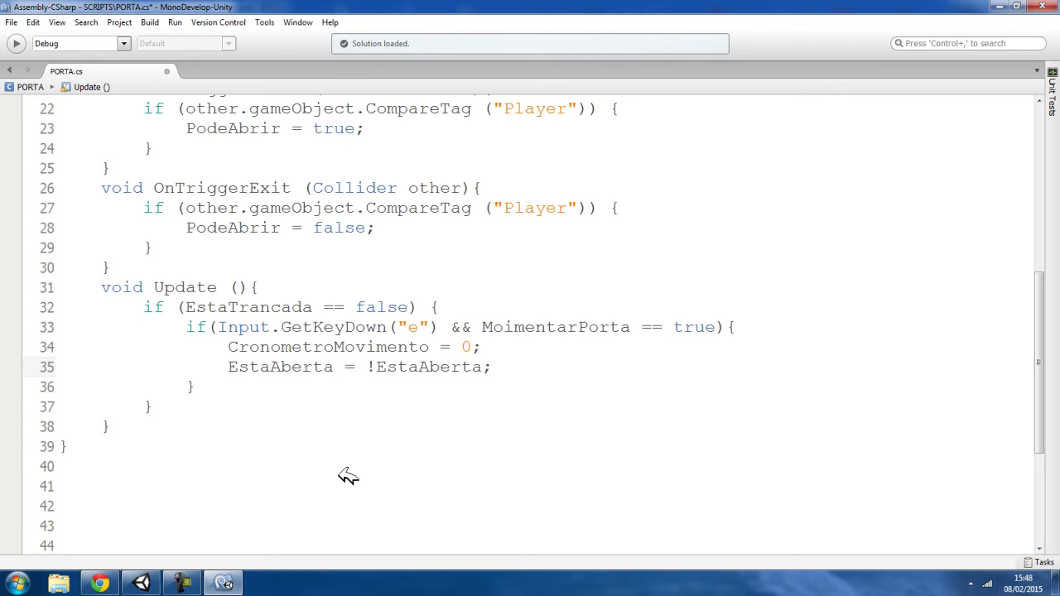
{"action": "double_click", "coordinate": [280, 358]}
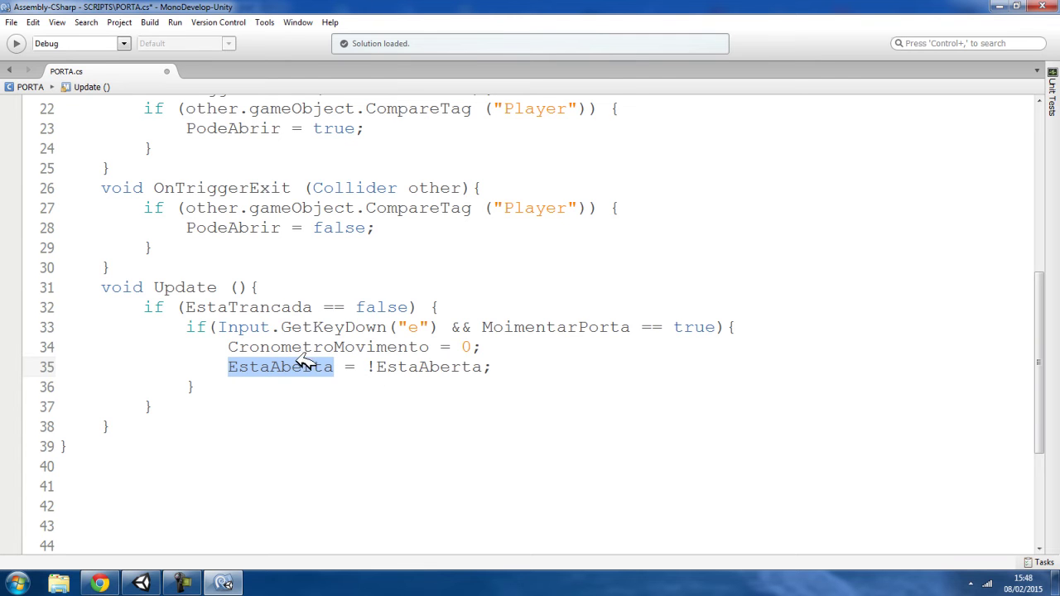
{"action": "left_click", "coordinate": [505, 368]}
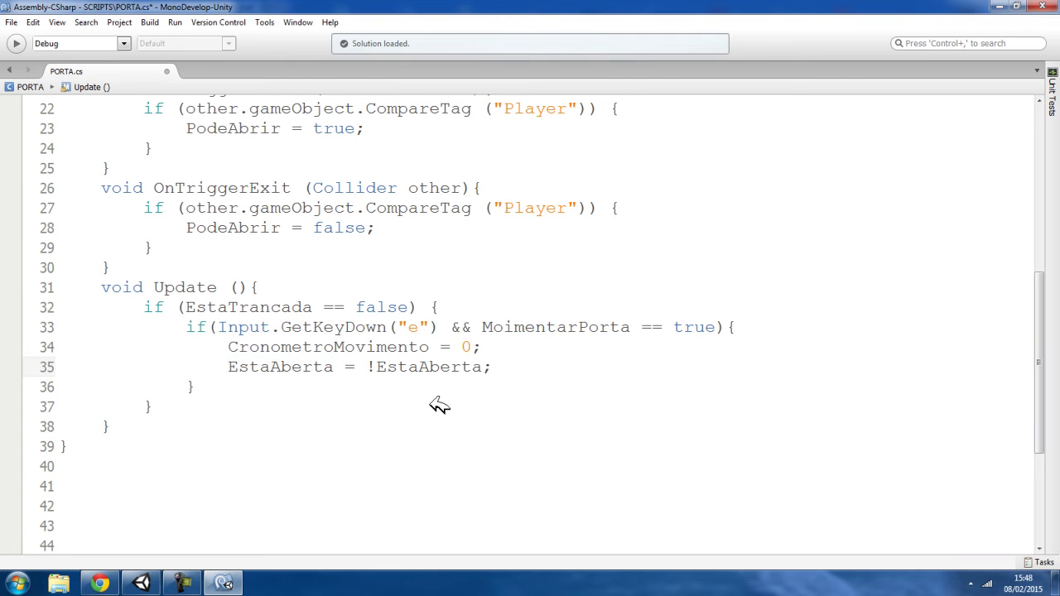
{"action": "double_click", "coordinate": [270, 367]}
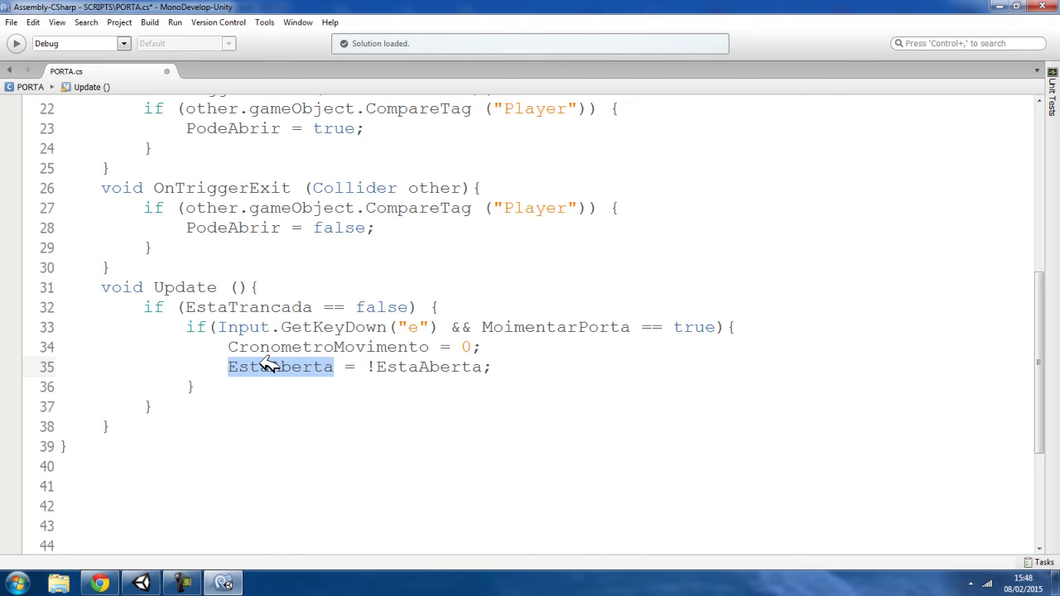
{"action": "double_click", "coordinate": [279, 364]}
{"action": "left_click", "coordinate": [497, 367]}
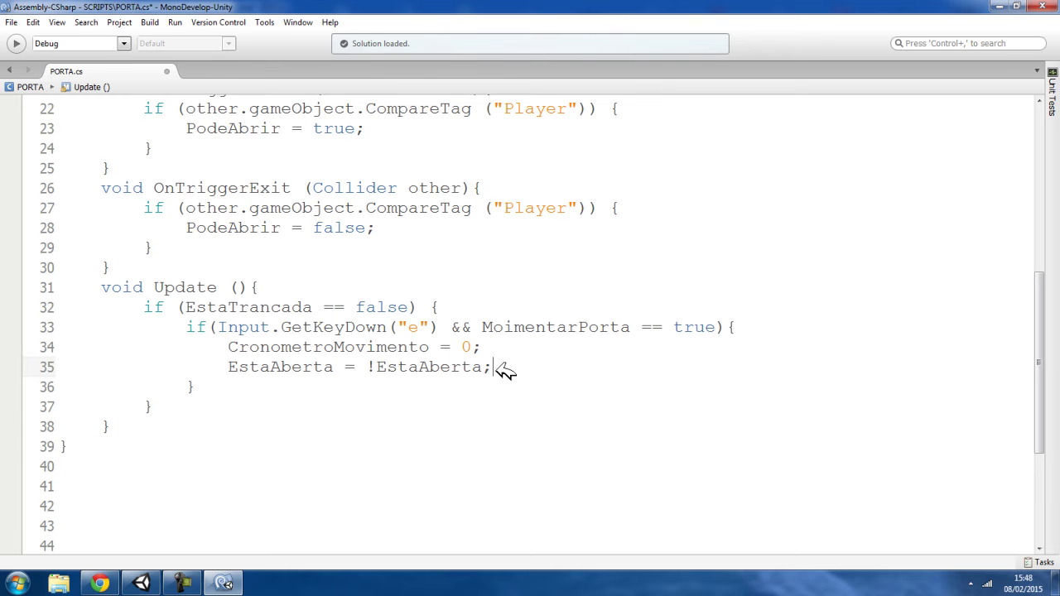
- Add audio.Stop (); below the toggle and begin the PlayOneShot call
{"action": "key", "text": "Return"}
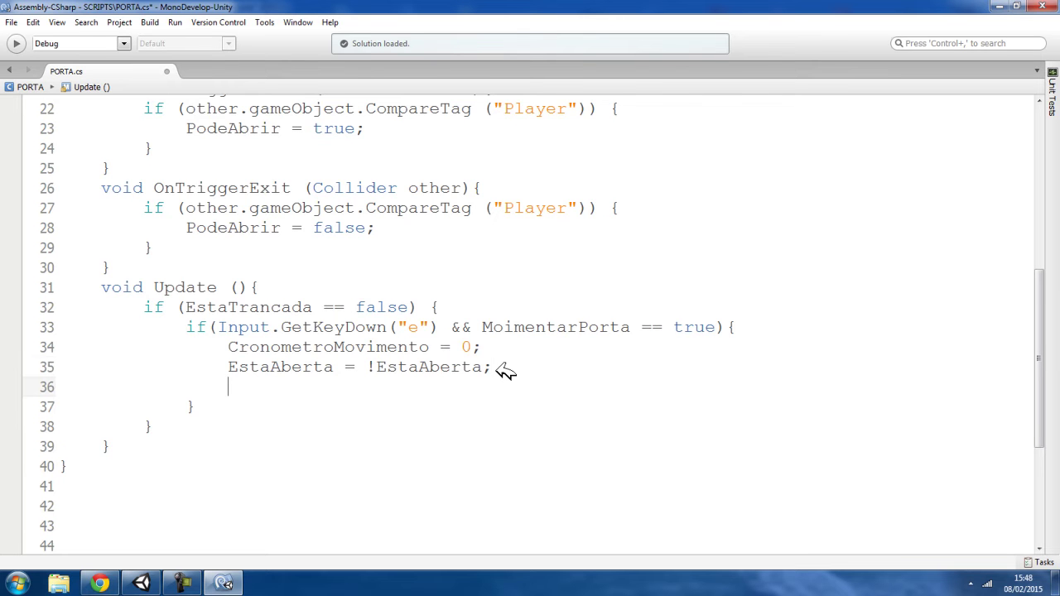
{"action": "type", "text": "audio.Stop"}
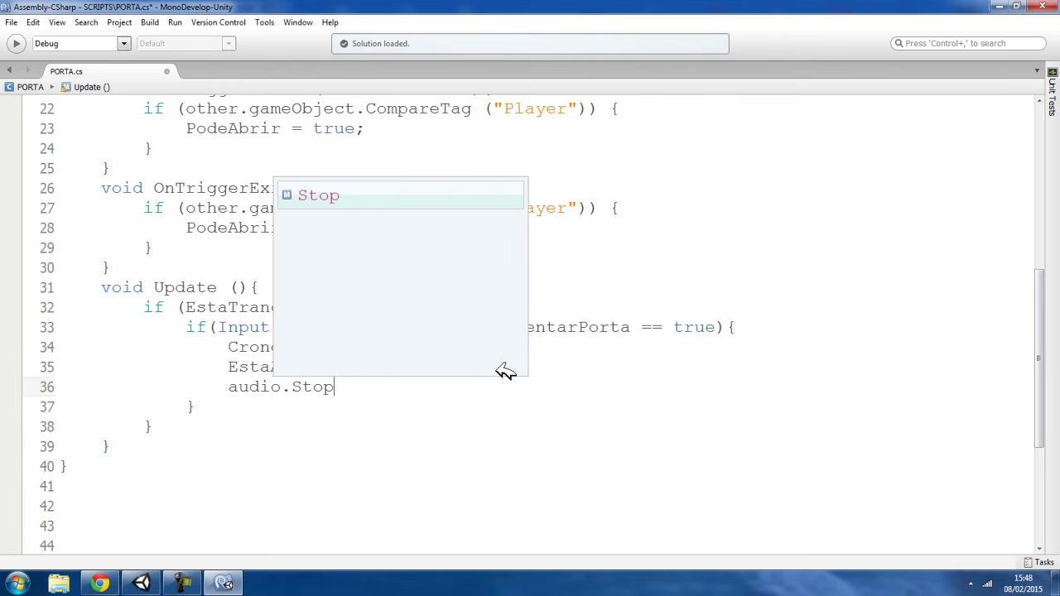
{"action": "type", "text": " ();"}
{"action": "key", "text": "Return"}
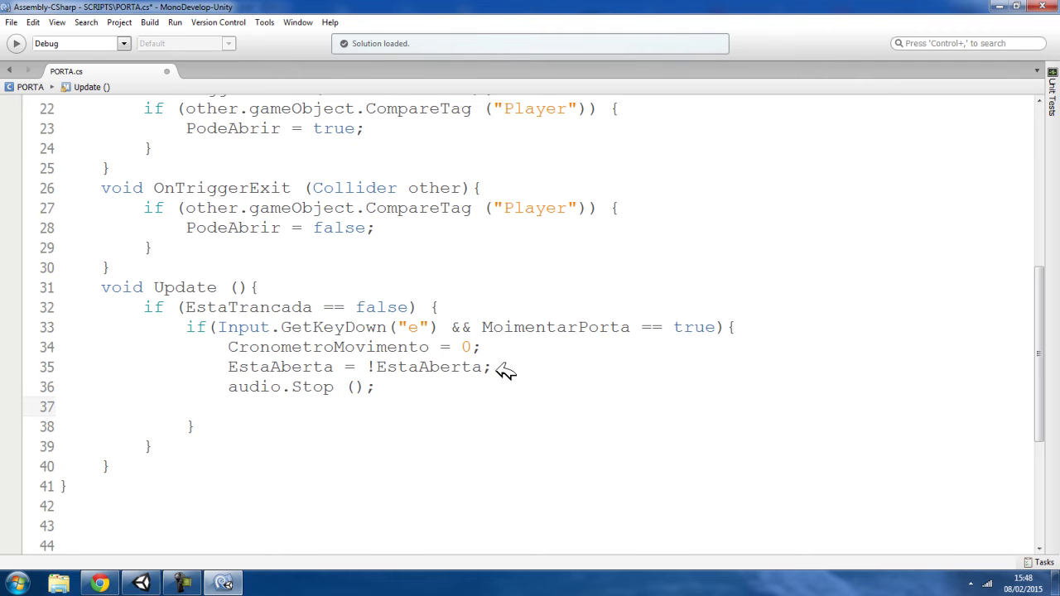
{"action": "type", "text": "aidop.PlayOneS"}
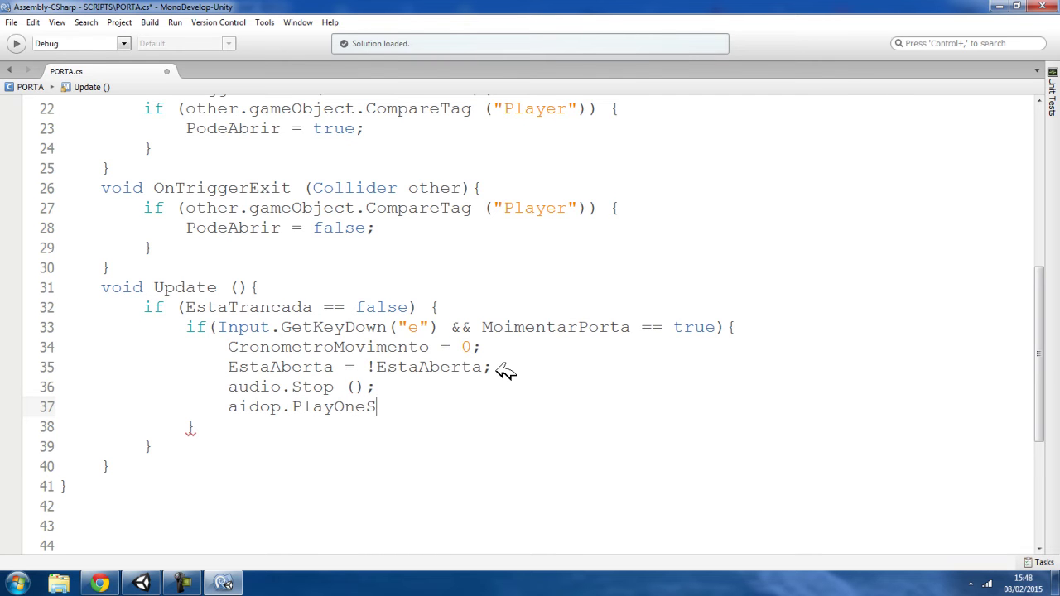
{"action": "type", "text": "("}
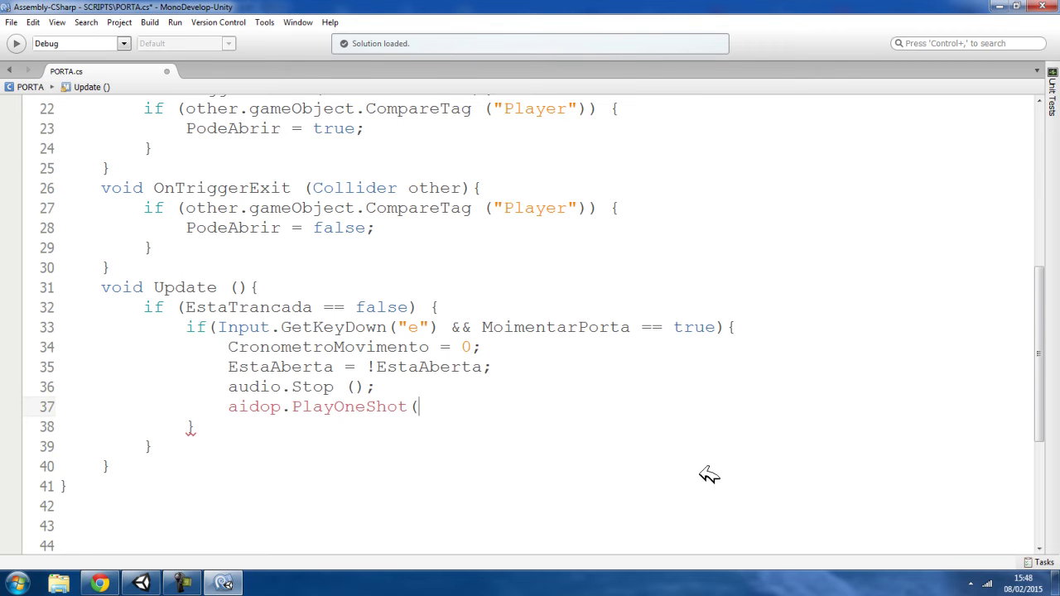
- Pass PortaNormal to PlayOneShot and correct the aidop typo to audio
{"action": "scroll", "coordinate": [778, 457], "scroll_direction": "up", "scroll_amount": 5}
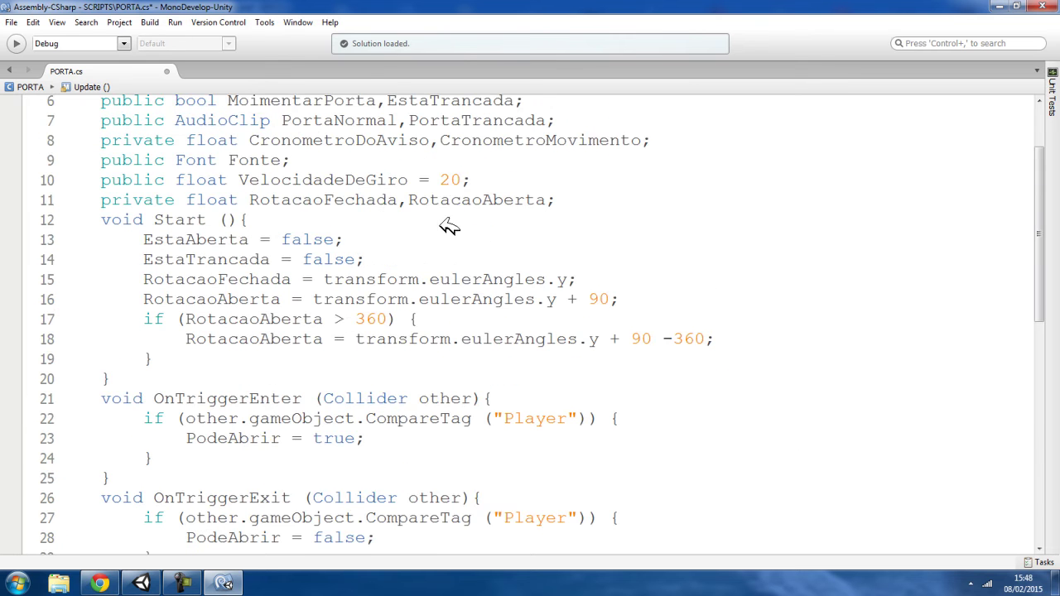
{"action": "scroll", "coordinate": [414, 211], "scroll_direction": "up", "scroll_amount": 2}
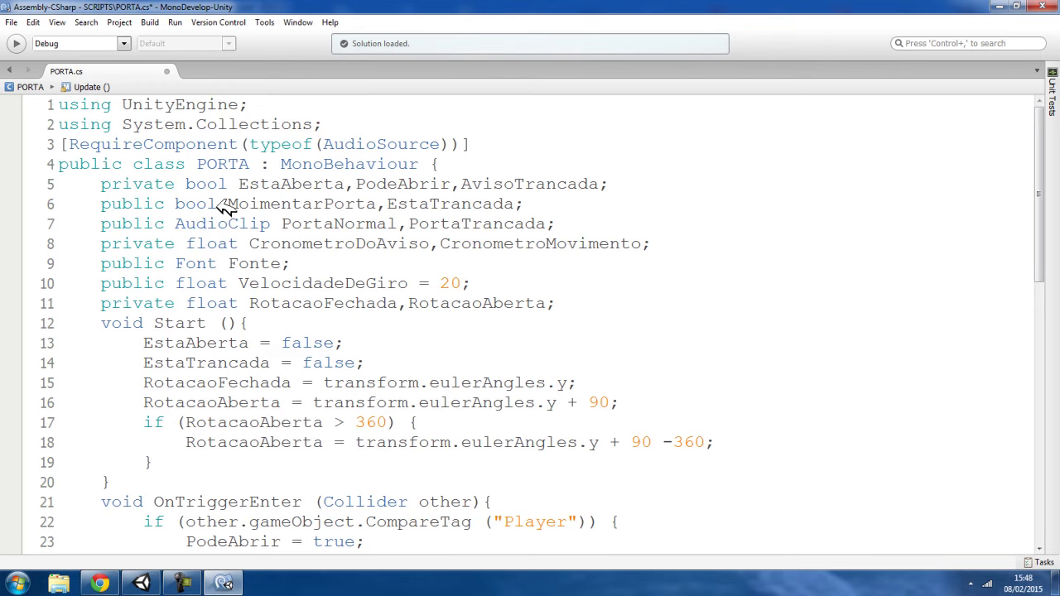
{"action": "double_click", "coordinate": [347, 226]}
{"action": "scroll", "coordinate": [348, 248], "scroll_direction": "down", "scroll_amount": 7}
{"action": "left_click", "coordinate": [437, 407]}
{"action": "key", "text": "ctrl+v"}
{"action": "type", "text": ";"}
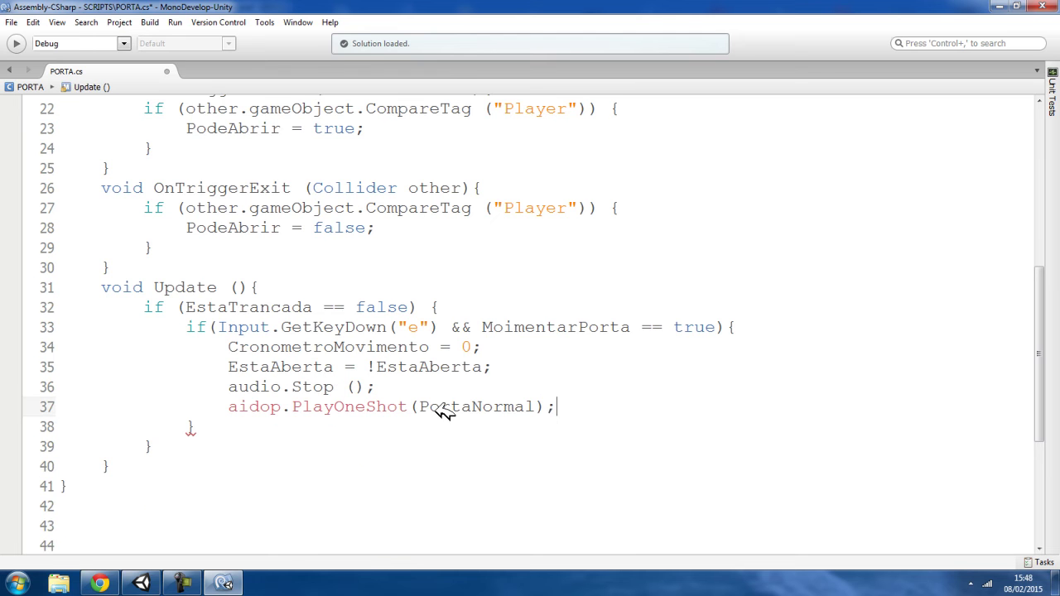
{"action": "double_click", "coordinate": [273, 408]}
{"action": "type", "text": "audio"}
{"action": "left_click", "coordinate": [590, 505]}
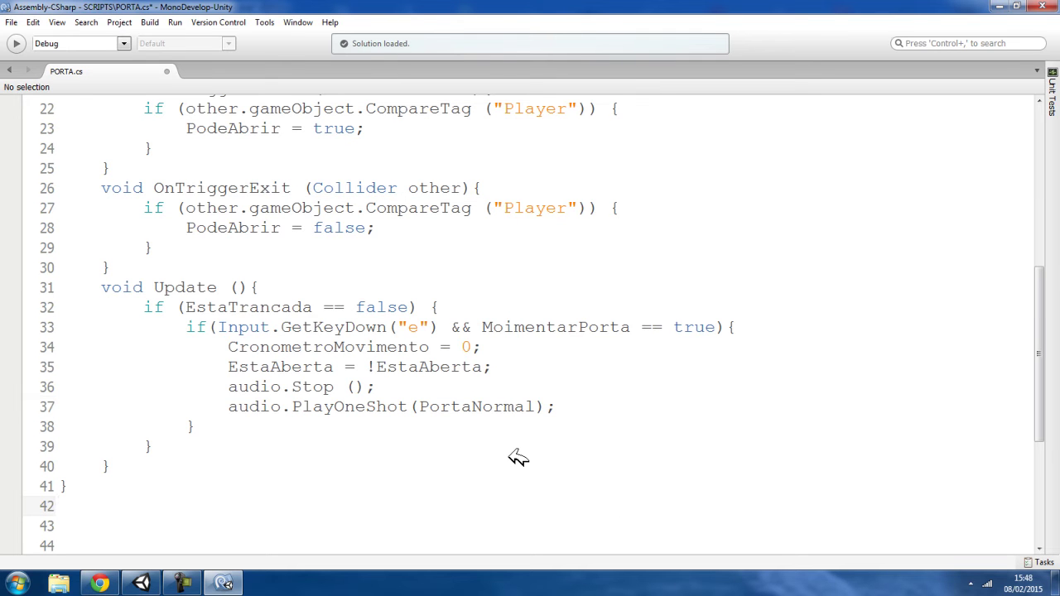
- Review MoimentarPorta in the condition, returning after line 38's closing brace
{"action": "left_click", "coordinate": [217, 422]}
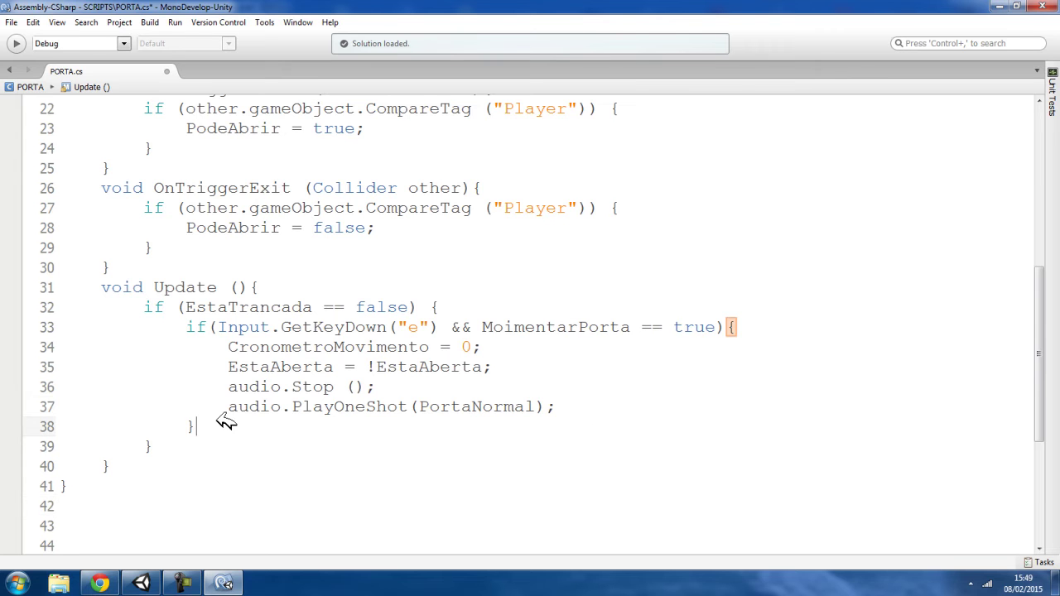
{"action": "double_click", "coordinate": [534, 325]}
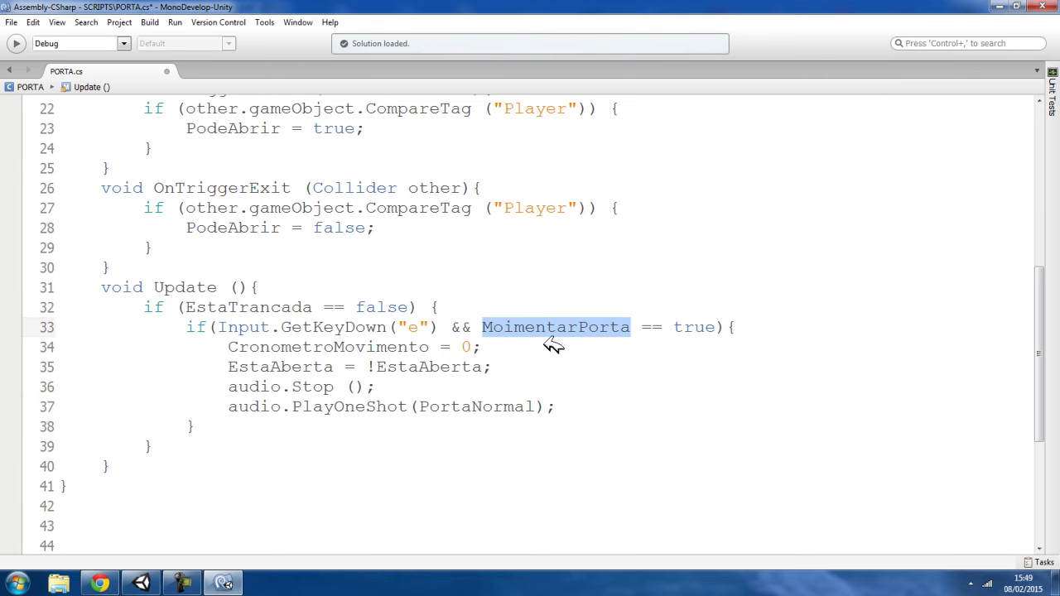
{"action": "left_click", "coordinate": [225, 422]}
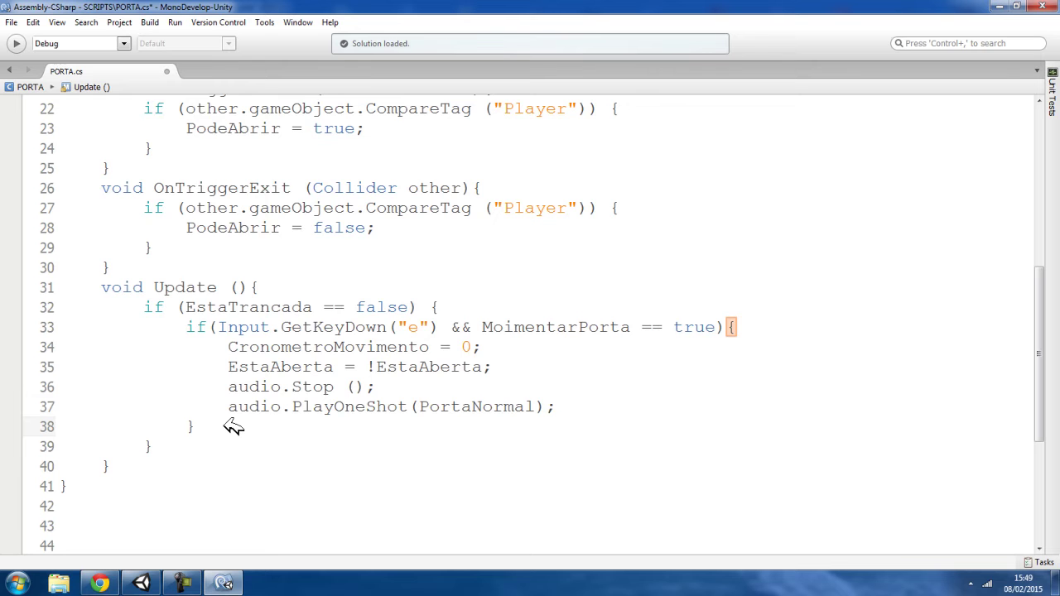
- Start an else if on line 38 with the E key check, PodeAbrir == true and EstaAberta == true
{"action": "type", "text": "el"}
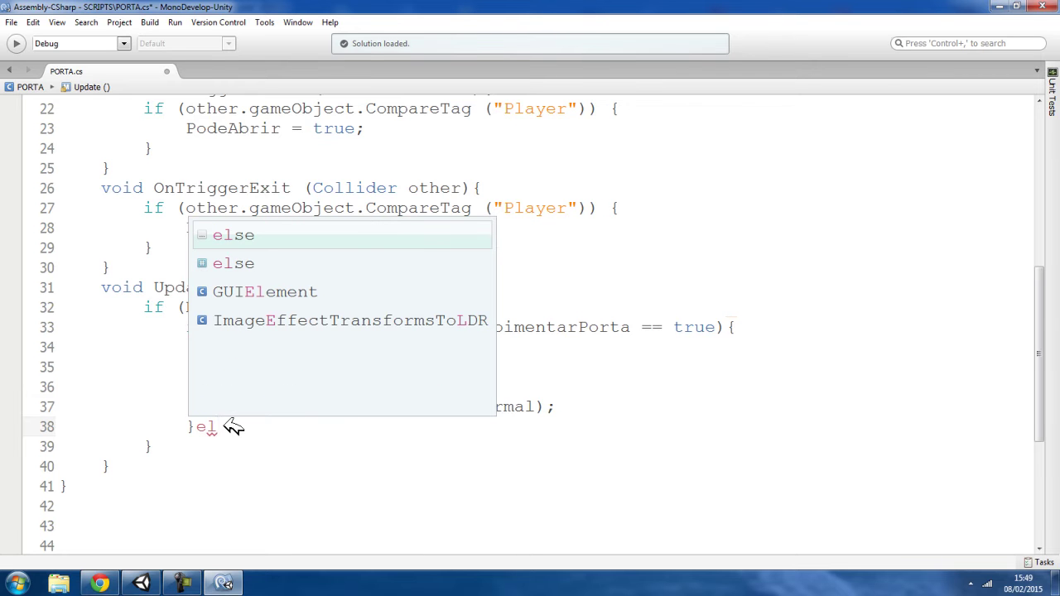
{"action": "type", "text": "se if"}
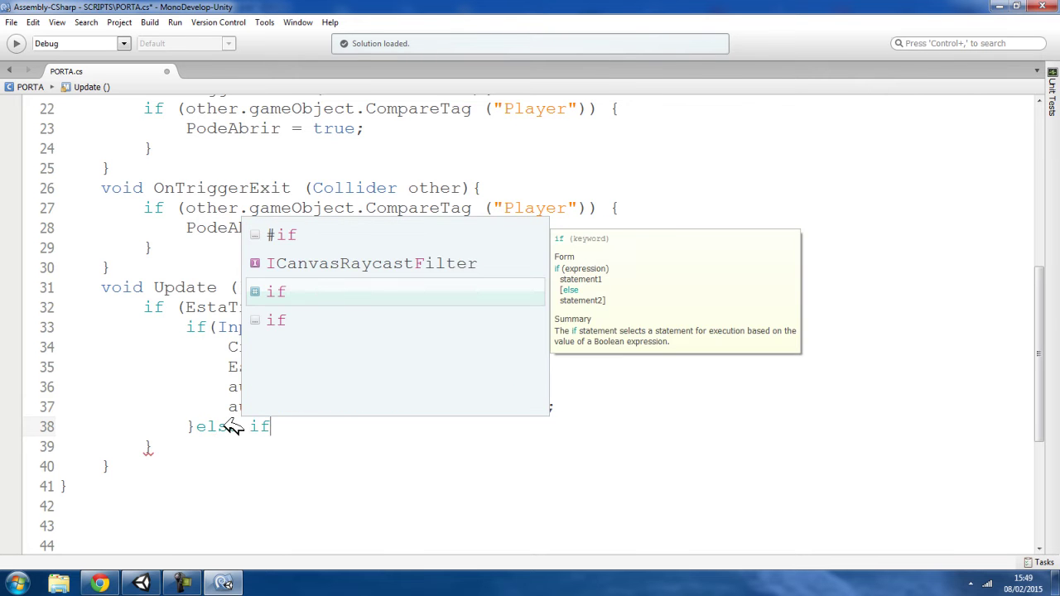
{"action": "type", "text": "("}
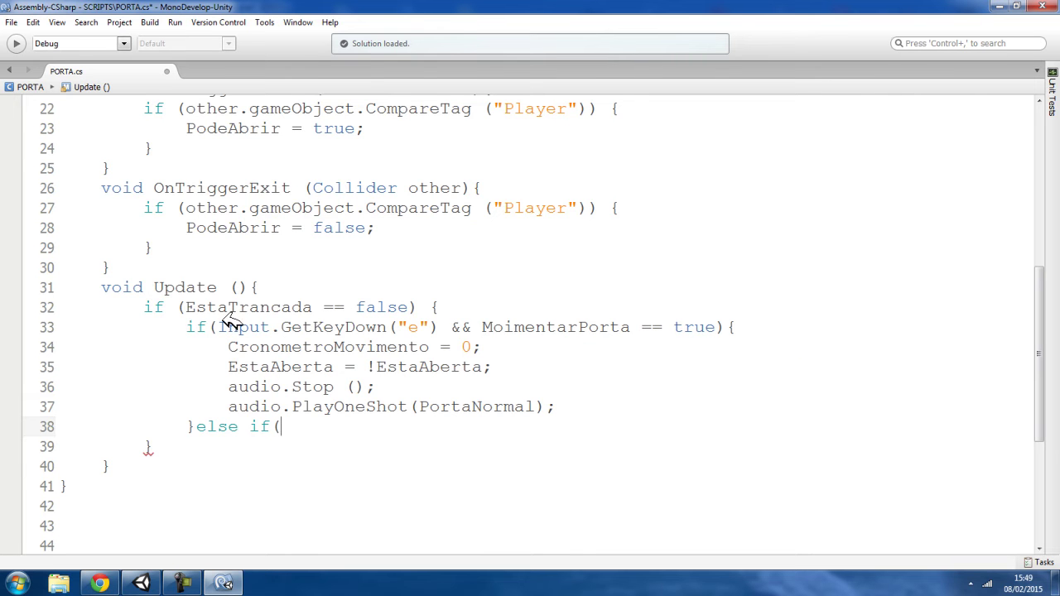
{"action": "left_click_drag", "start_coordinate": [219, 327], "coordinate": [438, 327]}
{"action": "key", "text": "ctrl+c"}
{"action": "left_click", "coordinate": [303, 428]}
{"action": "key", "text": "ctrl+v"}
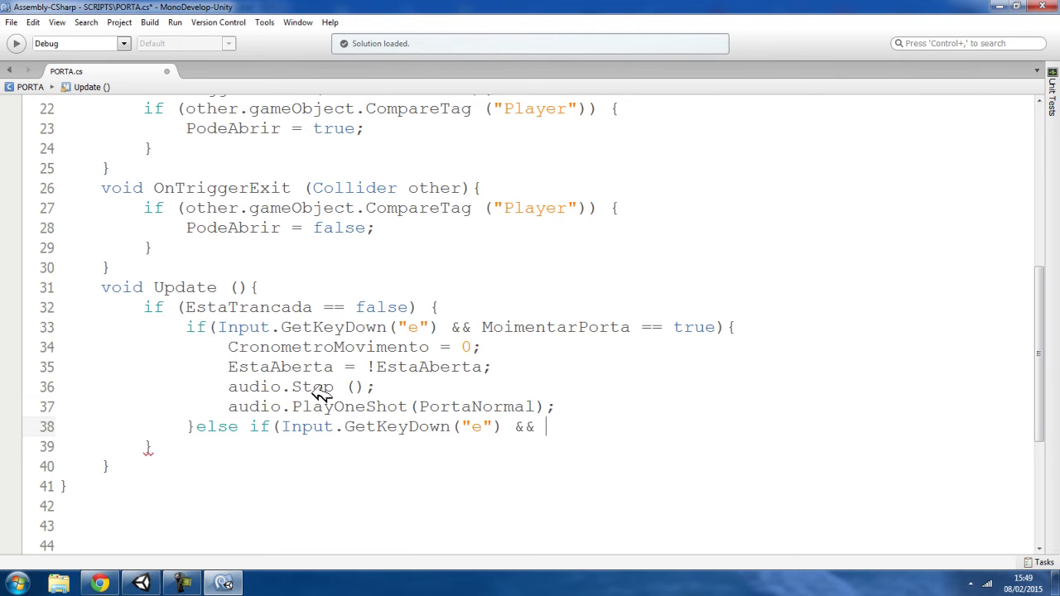
{"action": "type", "text": "P"}
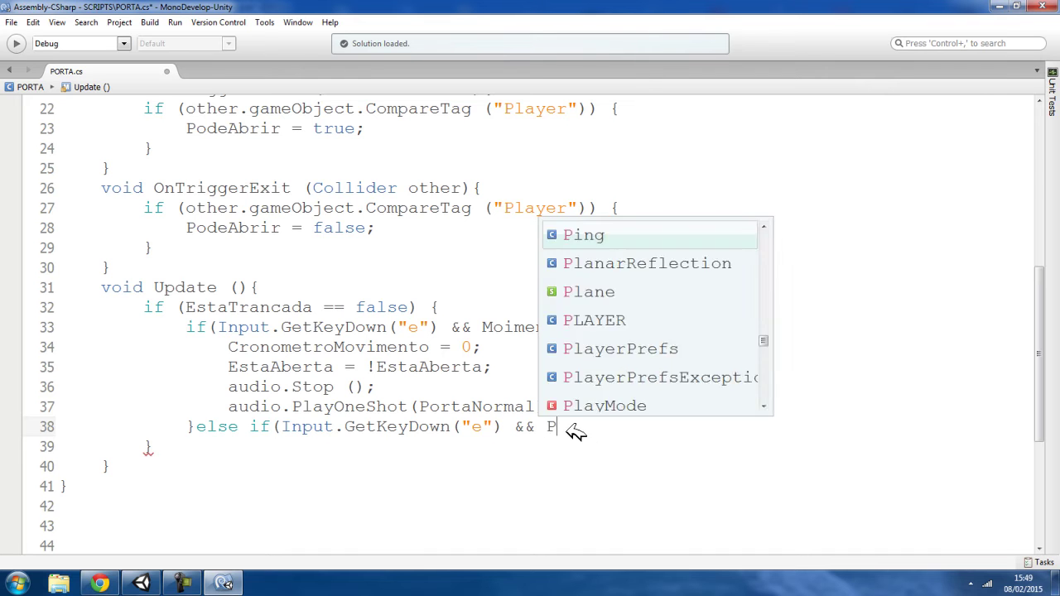
{"action": "type", "text": "odeAbri"}
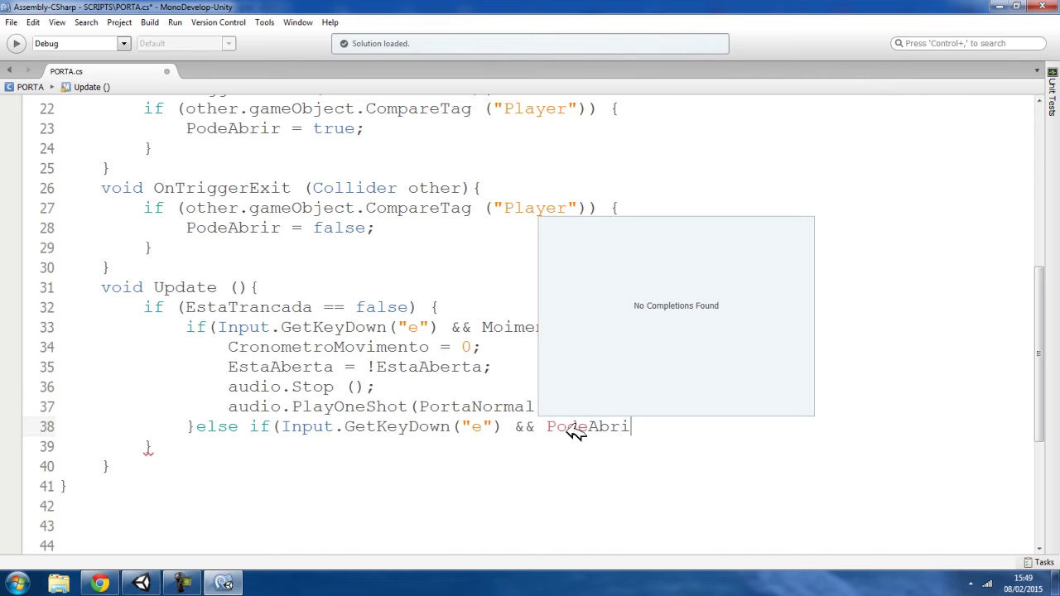
{"action": "type", "text": "r == true &&"}
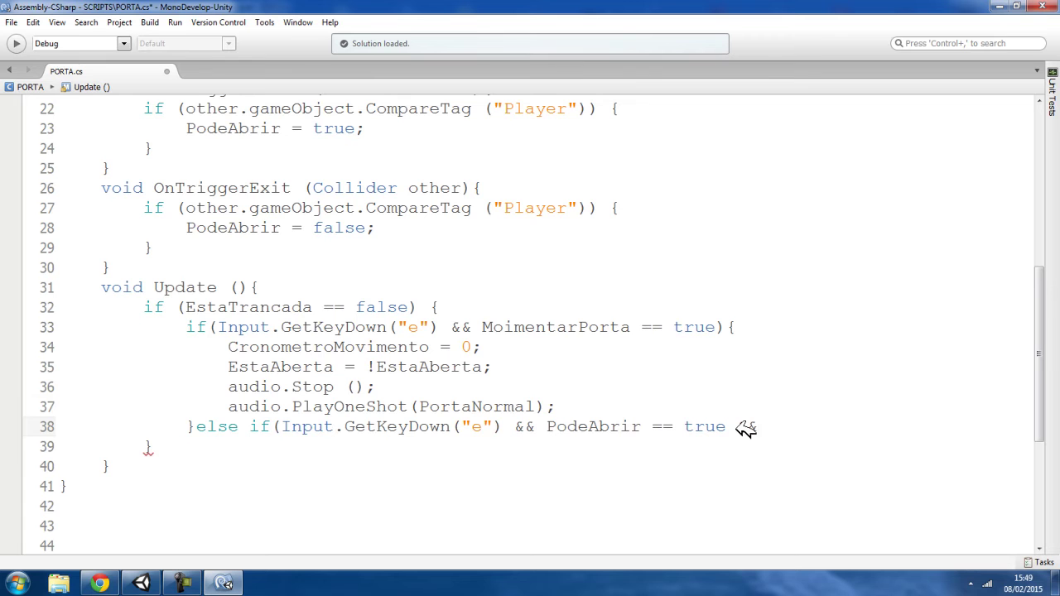
{"action": "double_click", "coordinate": [302, 367]}
{"action": "left_click", "coordinate": [770, 426]}
{"action": "key", "text": "ctrl+v"}
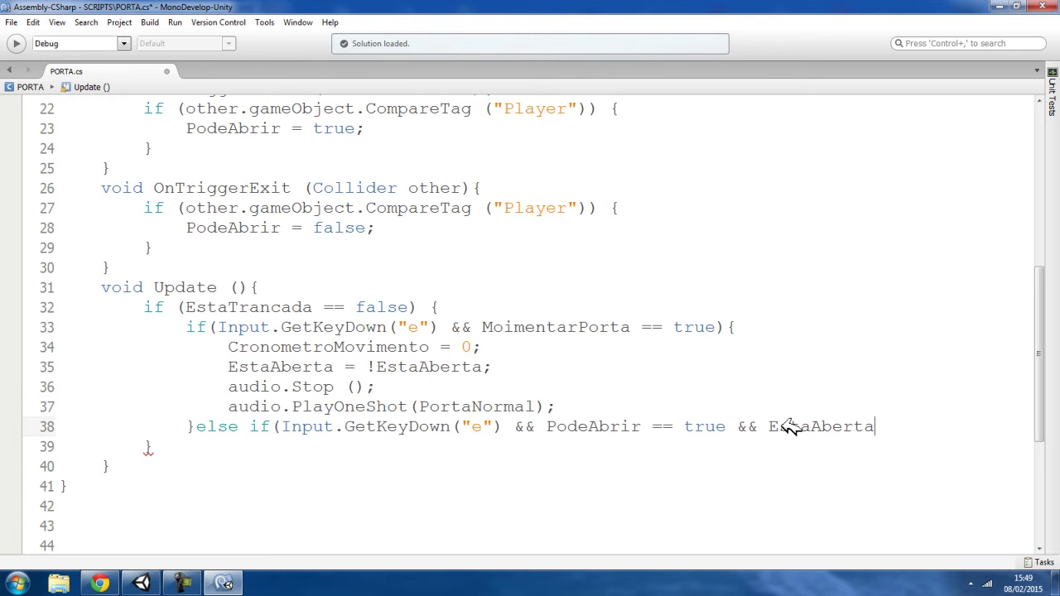
{"action": "type", "text": " == true "}
{"action": "type", "text": "&&"}
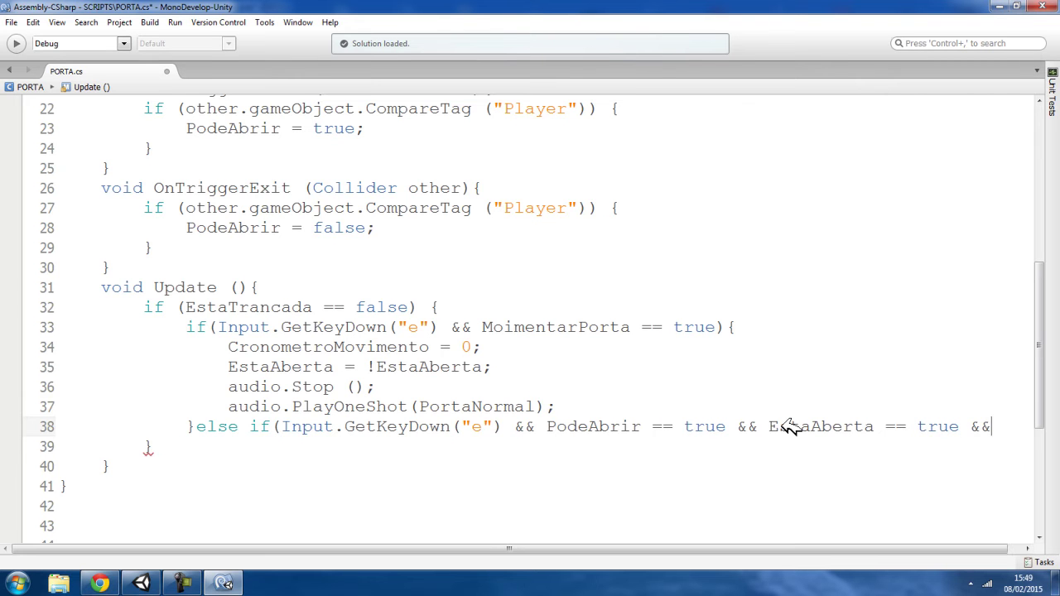
- Add MoimentarPorta == false to the else-if condition and open its body with a brace
{"action": "double_click", "coordinate": [587, 328]}
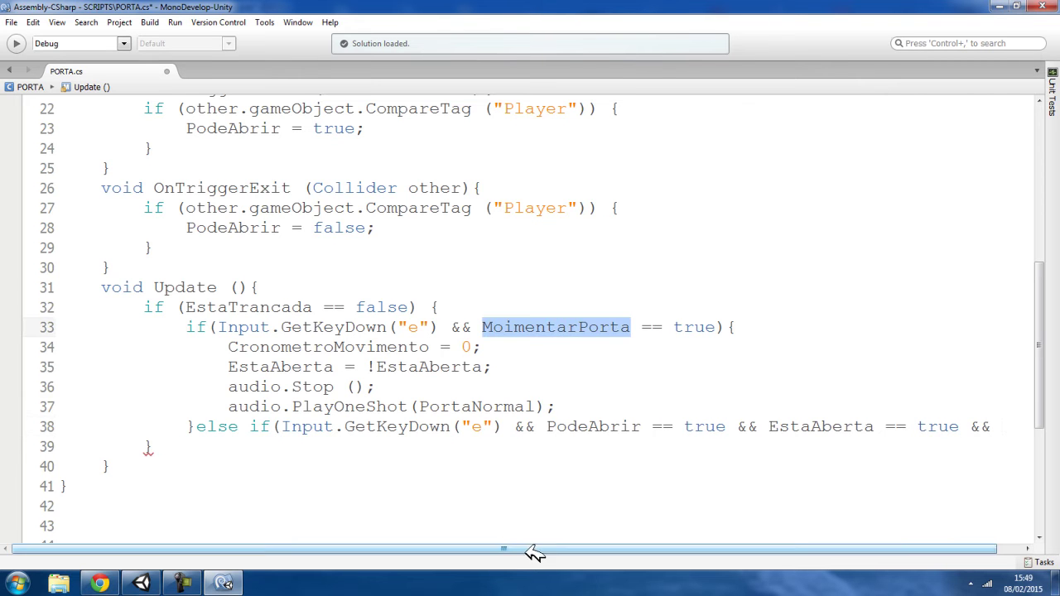
{"action": "left_click_drag", "start_coordinate": [533, 540], "coordinate": [572, 474]}
{"action": "scroll", "coordinate": [577, 298], "scroll_direction": "up", "scroll_amount": 2}
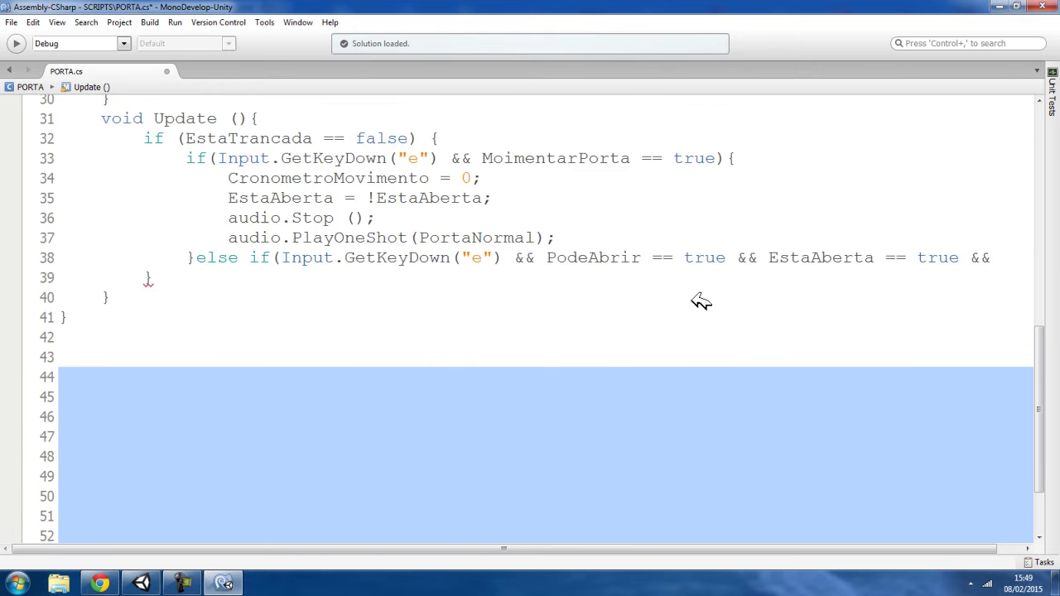
{"action": "scroll", "coordinate": [629, 306], "scroll_direction": "up", "scroll_amount": 3}
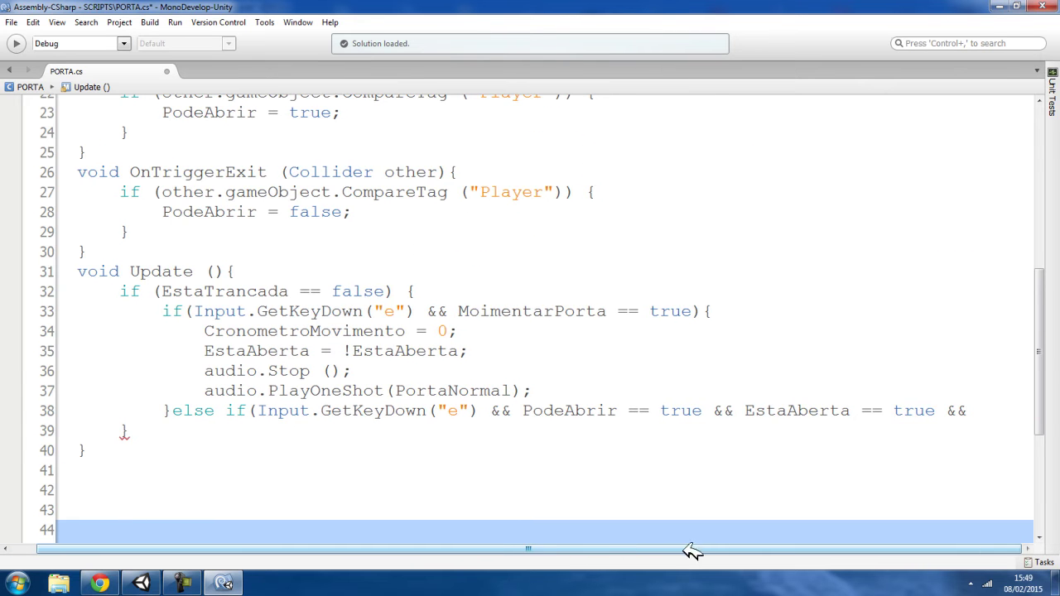
{"action": "left_click", "coordinate": [473, 332]}
{"action": "double_click", "coordinate": [513, 312]}
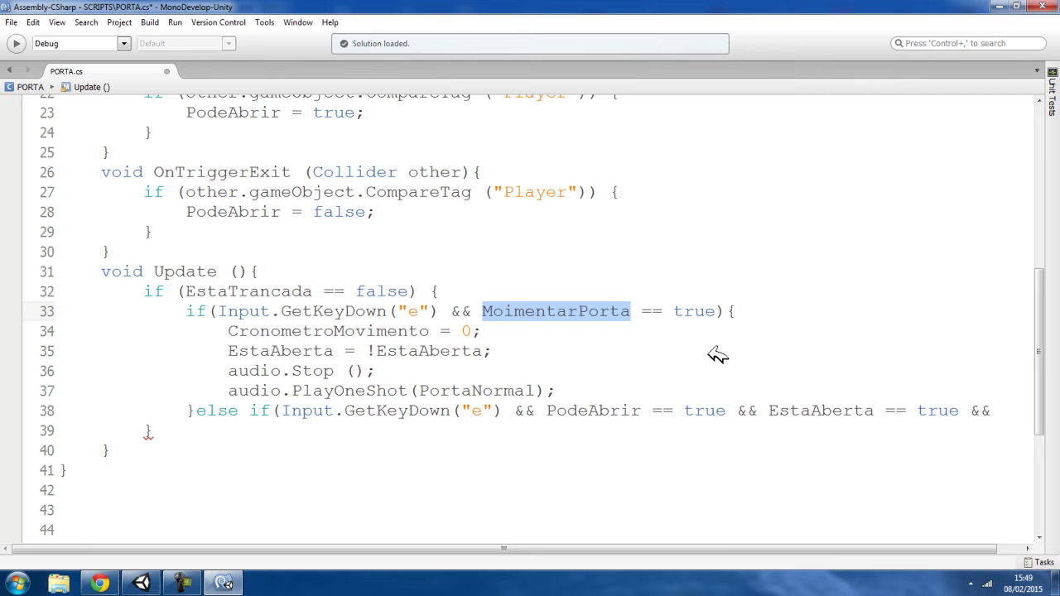
{"action": "left_click", "coordinate": [994, 414]}
{"action": "key", "text": "ctrl+v"}
{"action": "left_click_drag", "start_coordinate": [690, 548], "coordinate": [947, 548]}
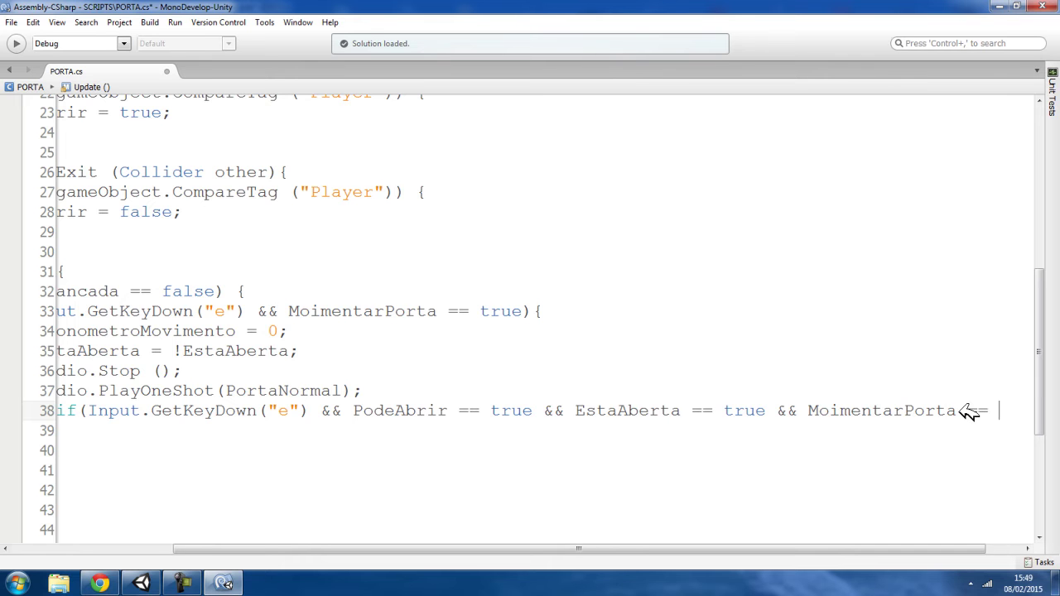
{"action": "type", "text": "false){"}
{"action": "key", "text": "Down"}
{"action": "key", "text": "Down"}
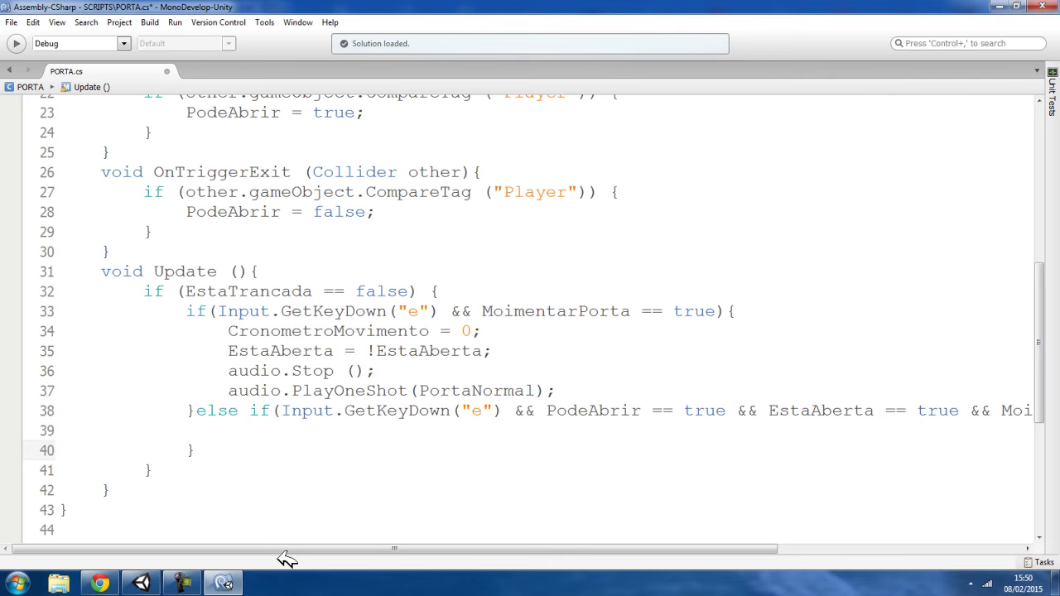
- Review the PodeAbrir and EstaAberta checks in the new else-if condition
{"action": "left_click_drag", "start_coordinate": [307, 549], "coordinate": [377, 549]}
{"action": "left_click_drag", "start_coordinate": [458, 412], "coordinate": [635, 411]}
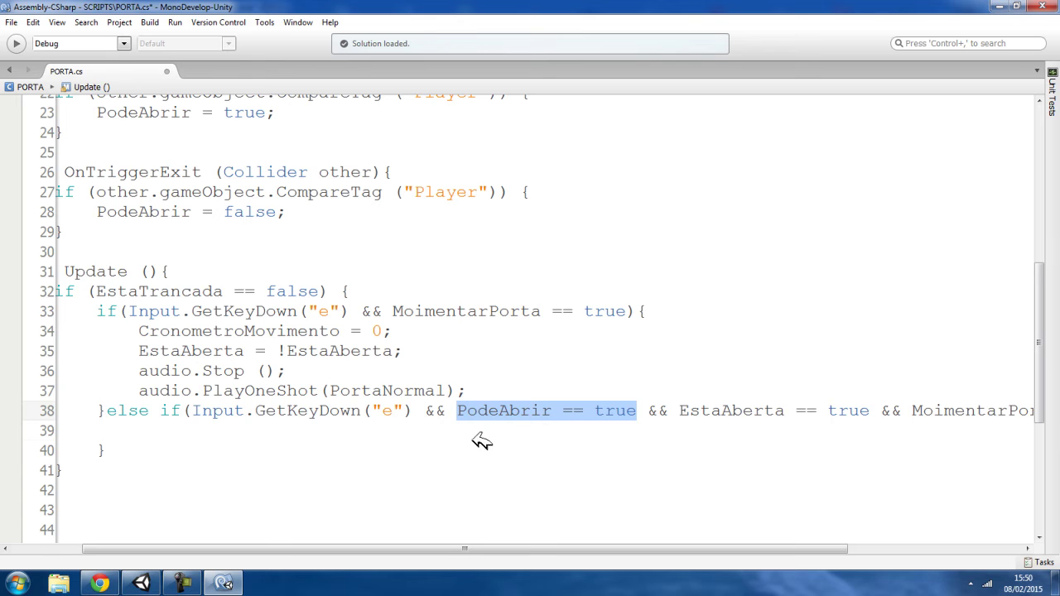
{"action": "left_click_drag", "start_coordinate": [194, 409], "coordinate": [412, 409]}
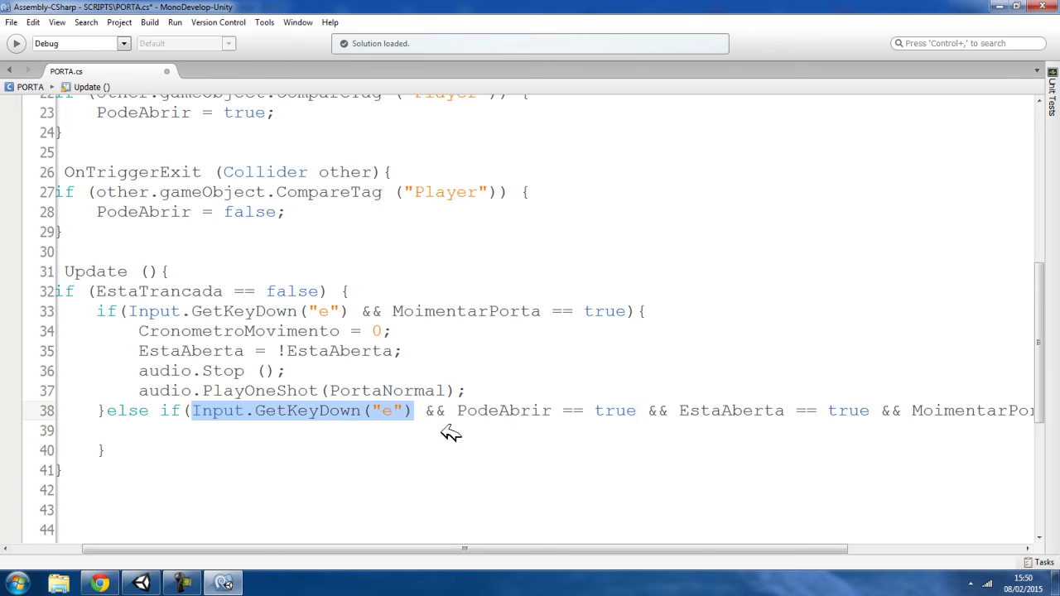
{"action": "left_click_drag", "start_coordinate": [660, 551], "coordinate": [856, 549]}
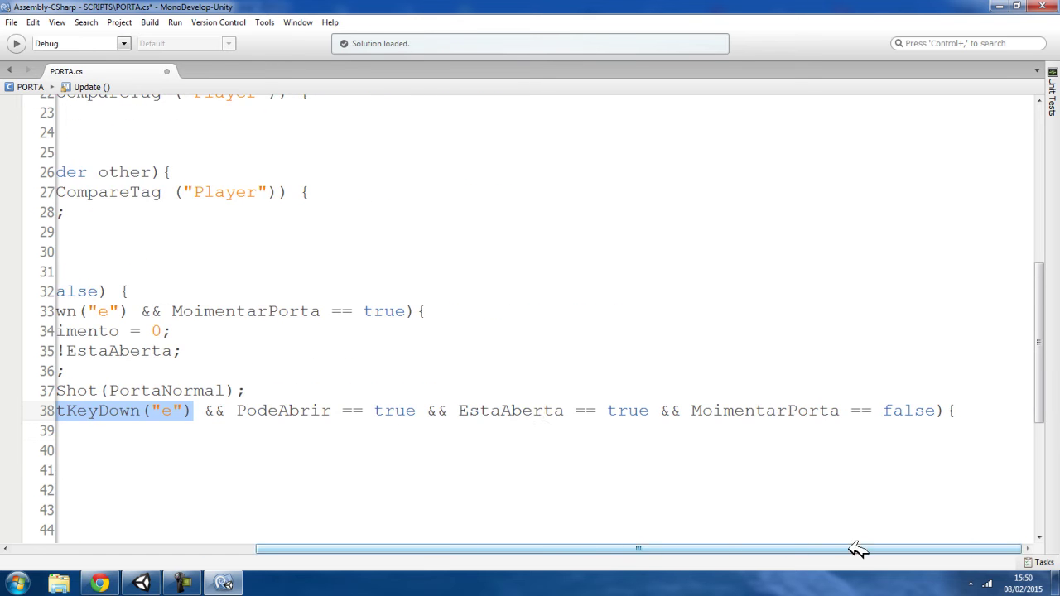
{"action": "double_click", "coordinate": [507, 412]}
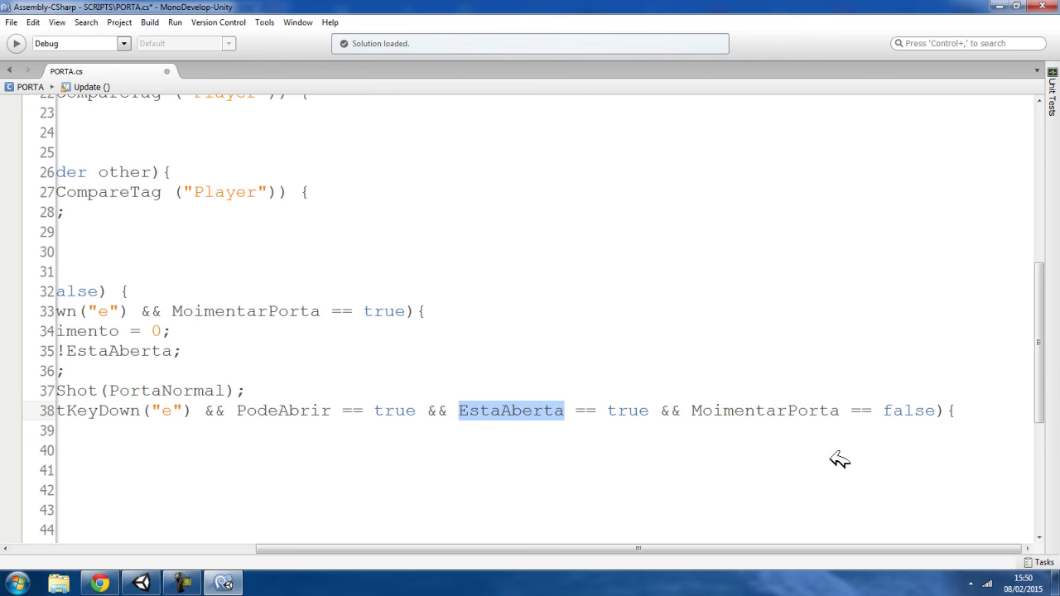
{"action": "left_click_drag", "start_coordinate": [698, 552], "coordinate": [418, 547]}
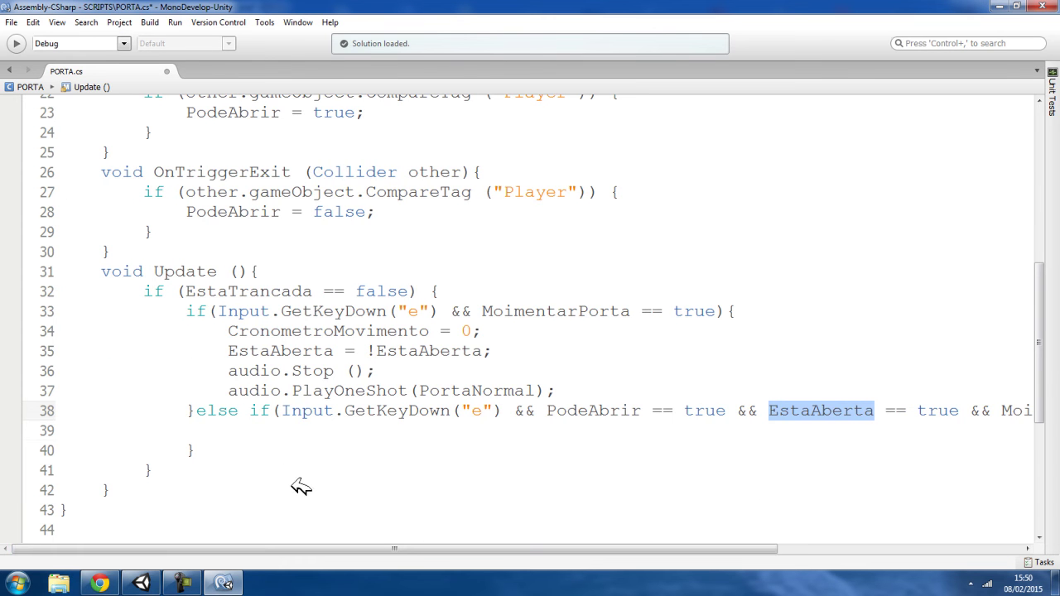
- Add audio.PlayOneShot(PortaNormal); inside the else-if body
{"action": "left_click", "coordinate": [228, 429]}
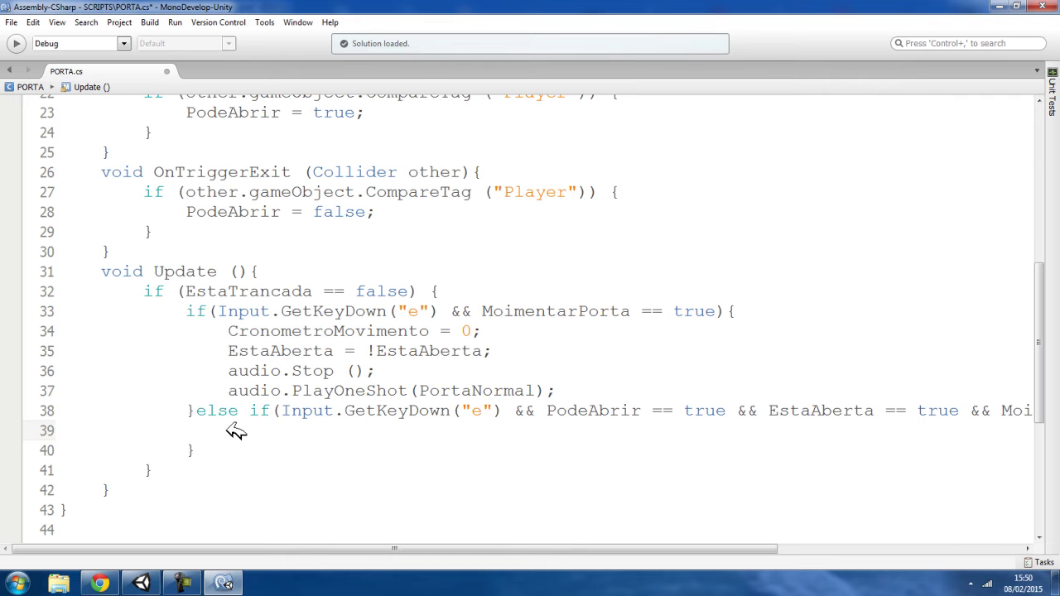
{"action": "type", "text": "audio.P"}
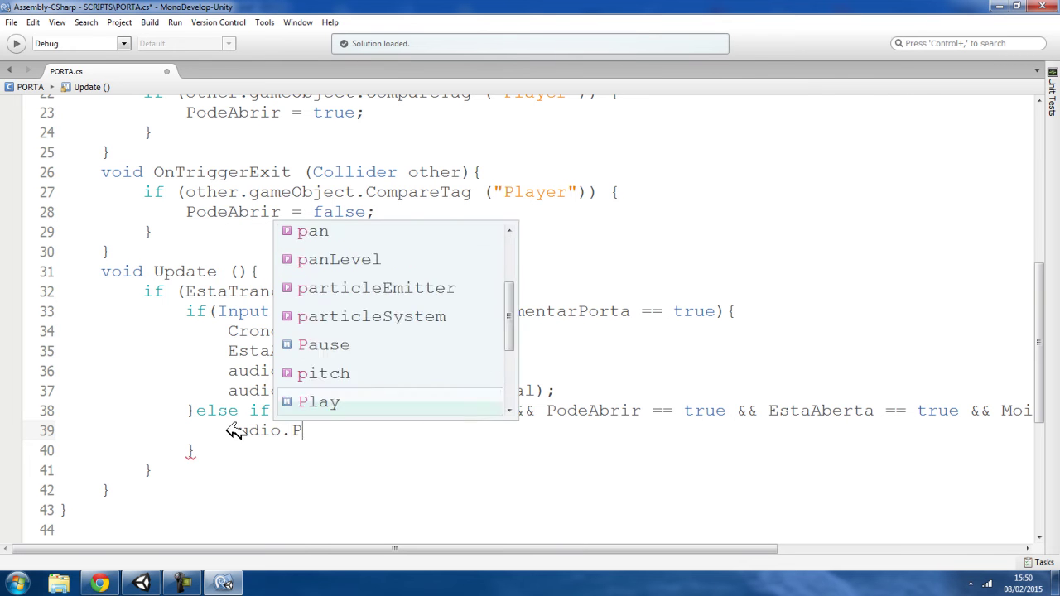
{"action": "type", "text": "lay"}
{"action": "left_click", "coordinate": [281, 486]}
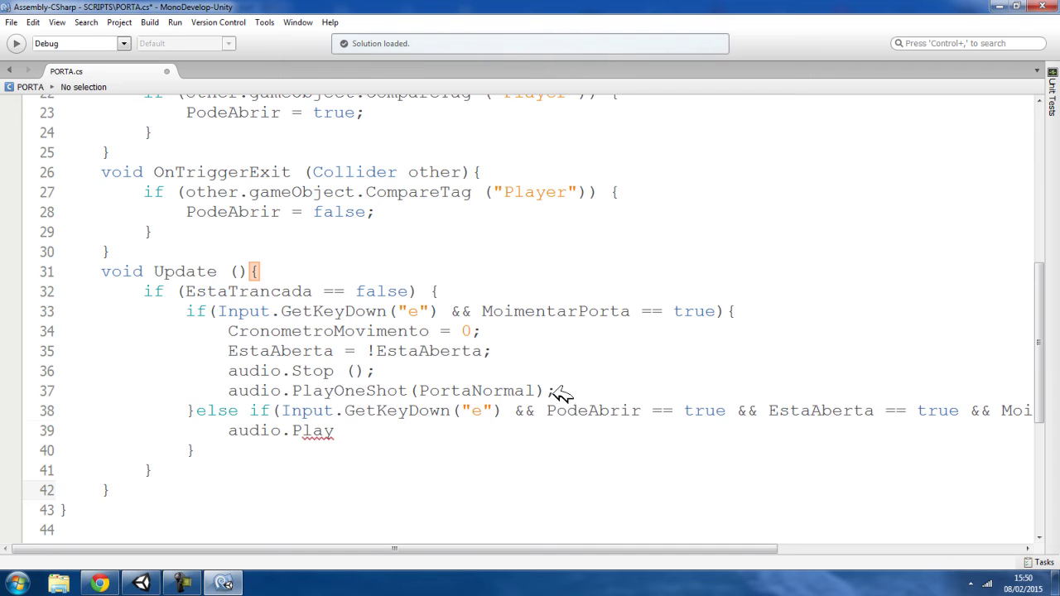
{"action": "left_click_drag", "start_coordinate": [556, 391], "coordinate": [232, 394]}
{"action": "key", "text": "ctrl+c"}
{"action": "left_click_drag", "start_coordinate": [336, 430], "coordinate": [234, 430]}
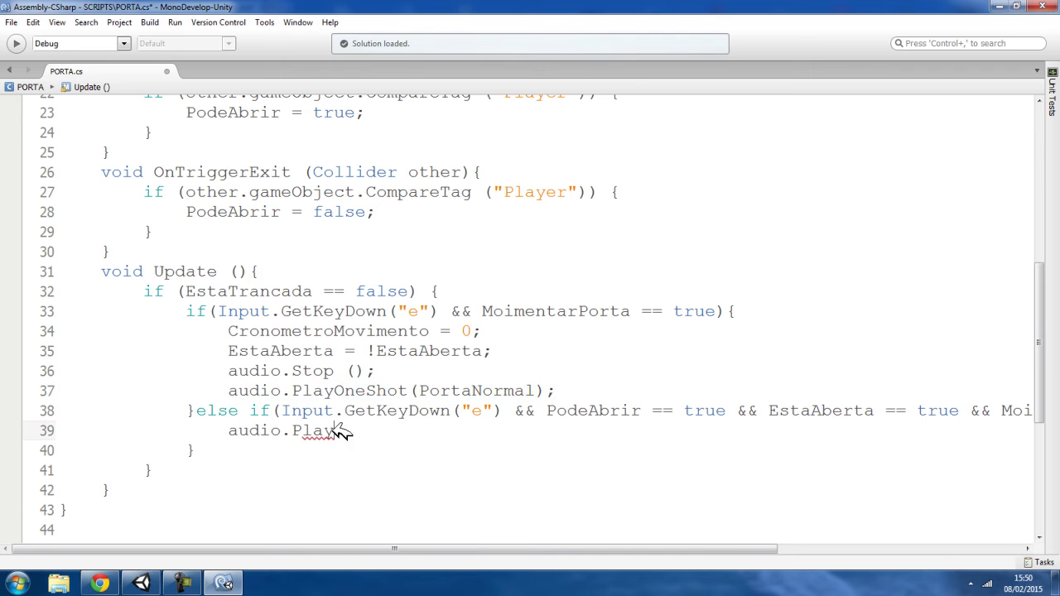
{"action": "key", "text": "ctrl+v"}
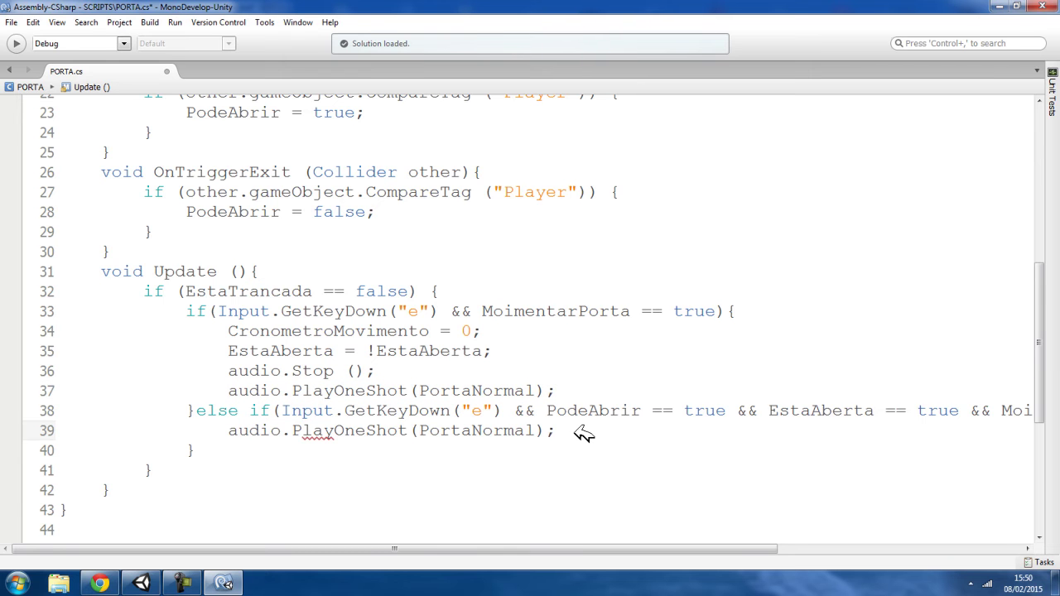
{"action": "key", "text": "Return"}
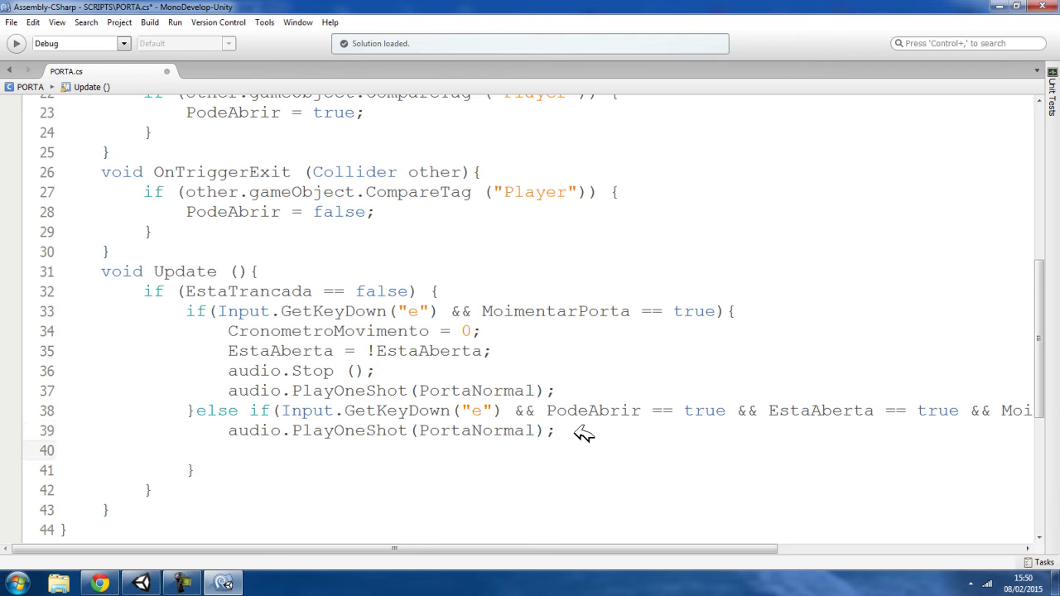
- Add MoimentarPorta = true; on line 40 of the else-if body
{"action": "double_click", "coordinate": [584, 312]}
{"action": "key", "text": "ctrl+c"}
{"action": "left_click", "coordinate": [273, 452]}
{"action": "key", "text": "ctrl+v"}
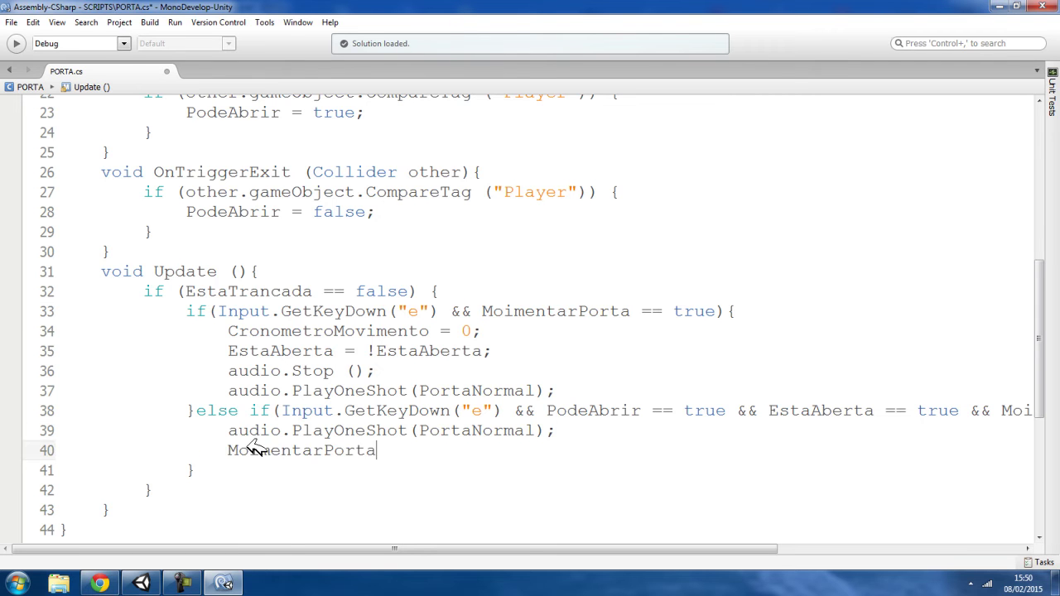
{"action": "type", "text": " = true;"}
{"action": "double_click", "coordinate": [282, 452]}
{"action": "left_click_drag", "start_coordinate": [298, 551], "coordinate": [241, 470]}
{"action": "scroll", "coordinate": [236, 431], "scroll_direction": "down", "scroll_amount": 3}
{"action": "scroll", "coordinate": [235, 431], "scroll_direction": "right", "scroll_amount": 1}
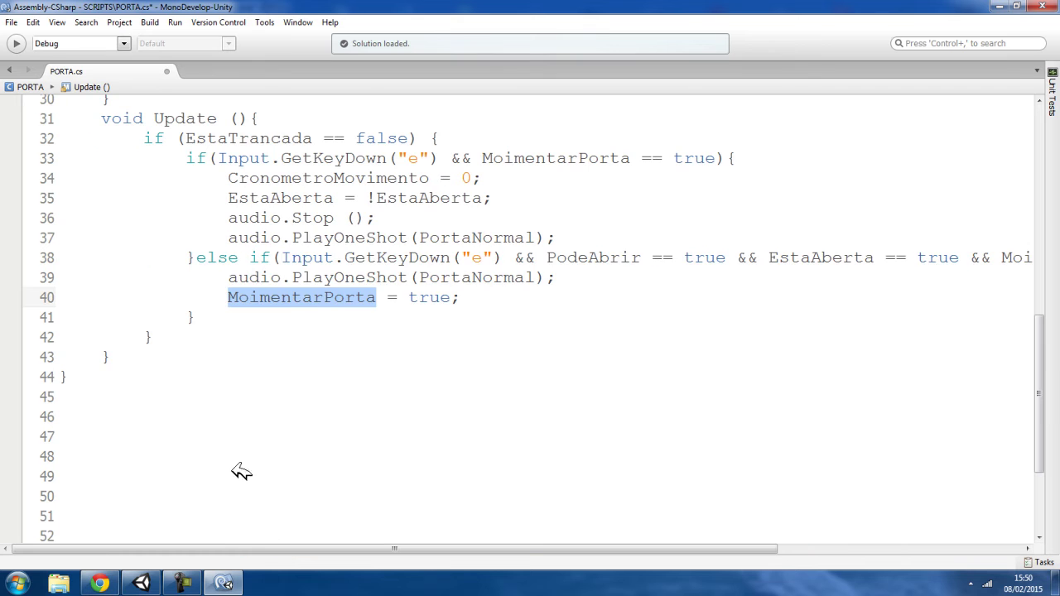
- Select the whole else-if branch for copying
{"action": "double_click", "coordinate": [282, 199]}
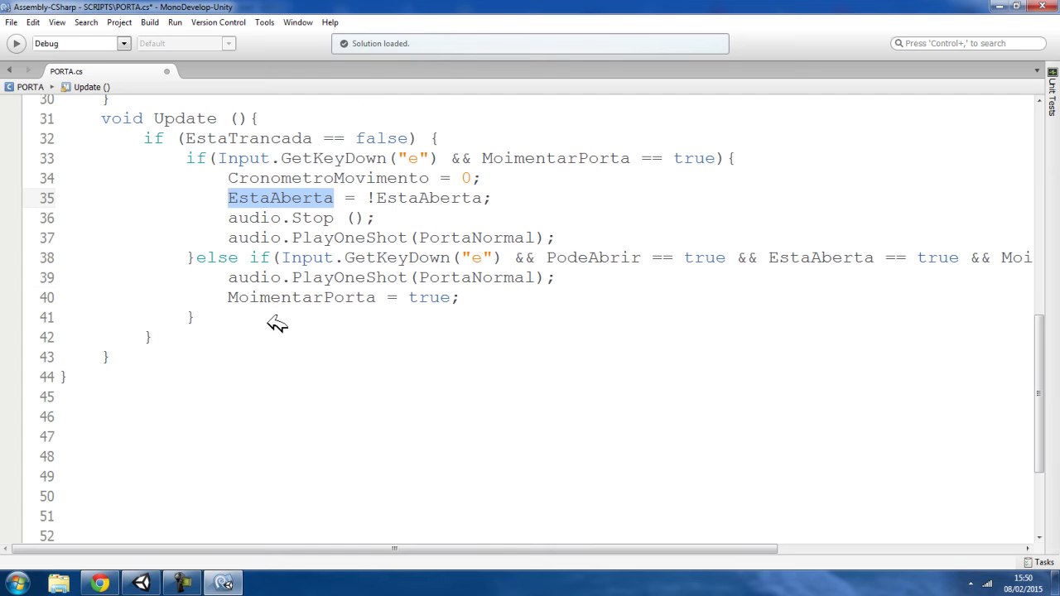
{"action": "left_click", "coordinate": [215, 330]}
{"action": "left_click", "coordinate": [213, 317]}
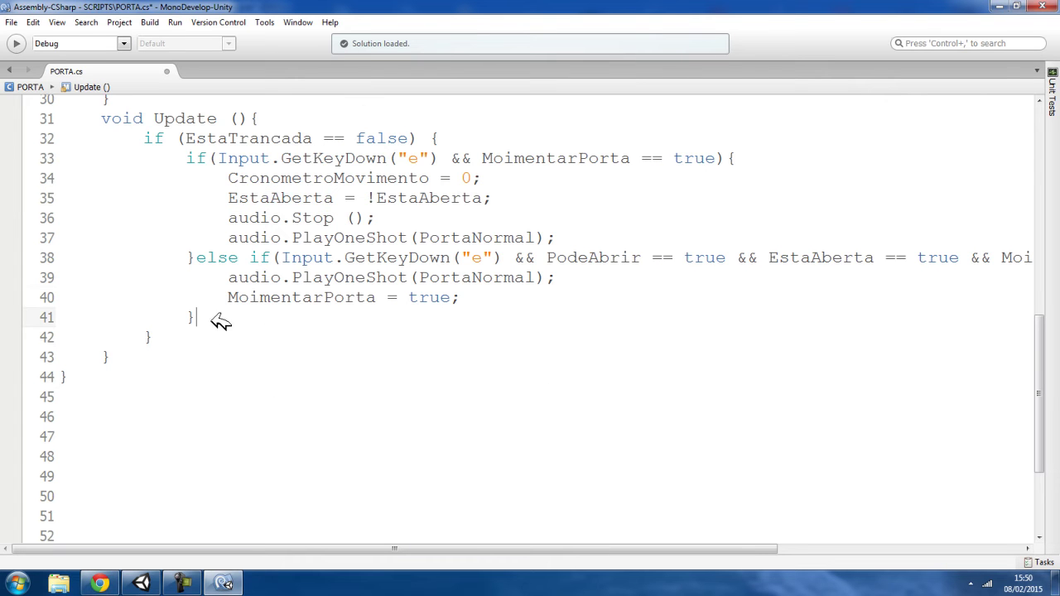
{"action": "left_click_drag", "start_coordinate": [233, 317], "coordinate": [199, 258]}
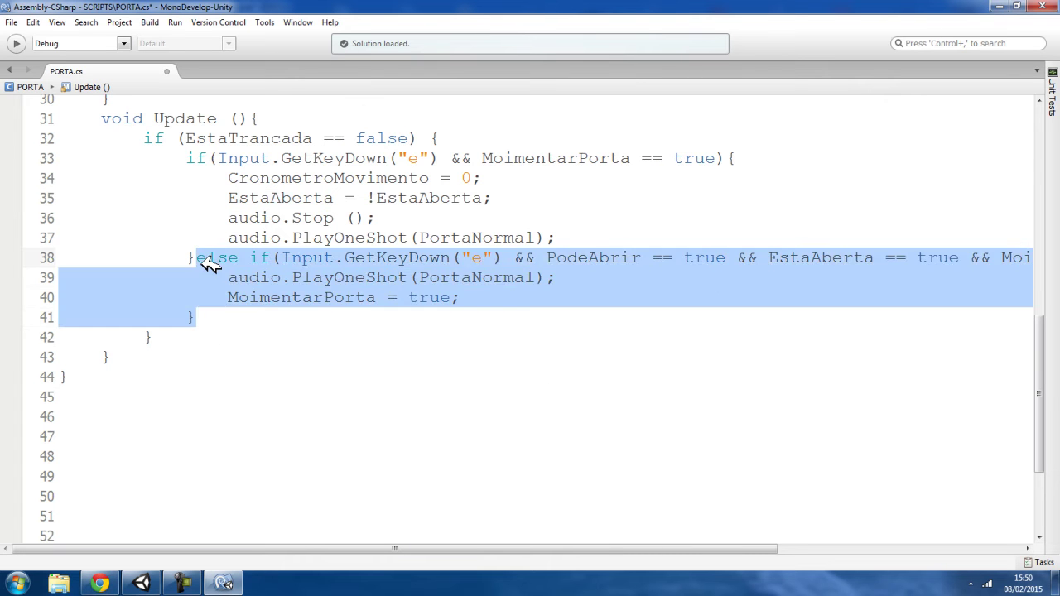
- Paste a duplicate else-if branch below and change its EstaAberta value to false
{"action": "left_click", "coordinate": [222, 313]}
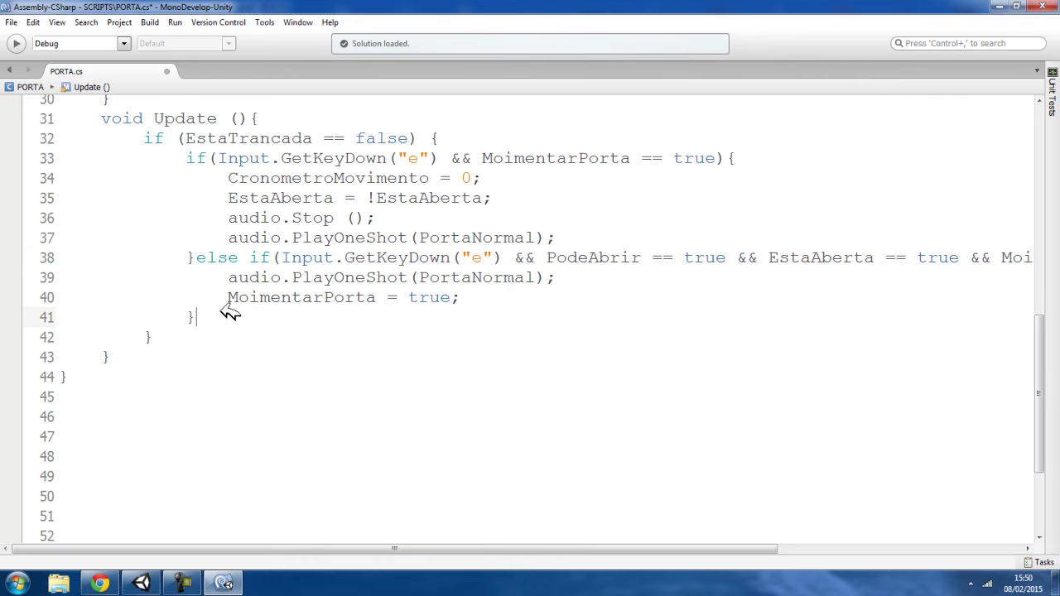
{"action": "key", "text": "ctrl+v"}
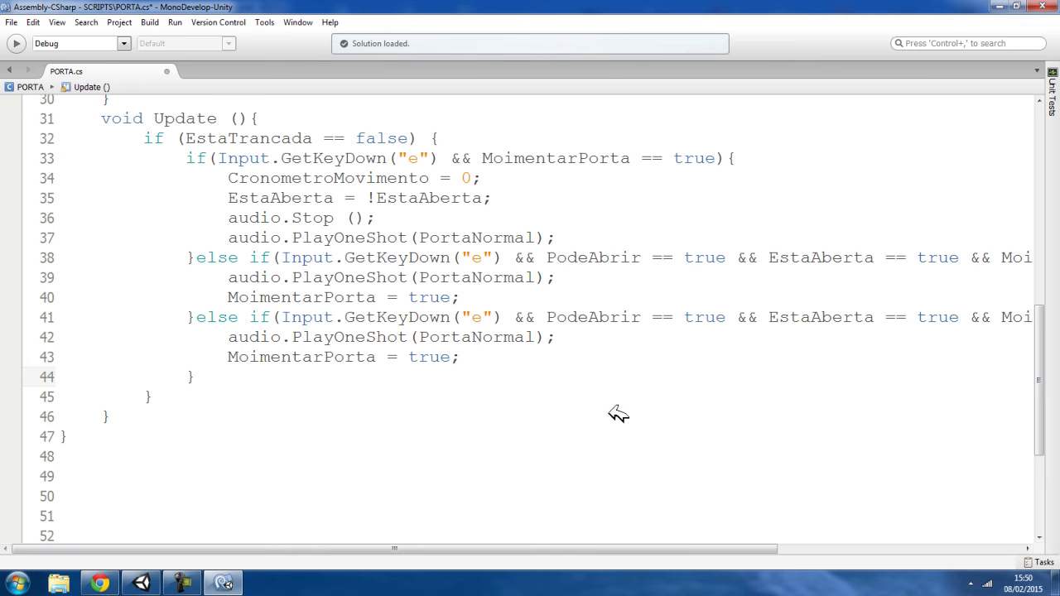
{"action": "left_click_drag", "start_coordinate": [514, 551], "coordinate": [634, 554]}
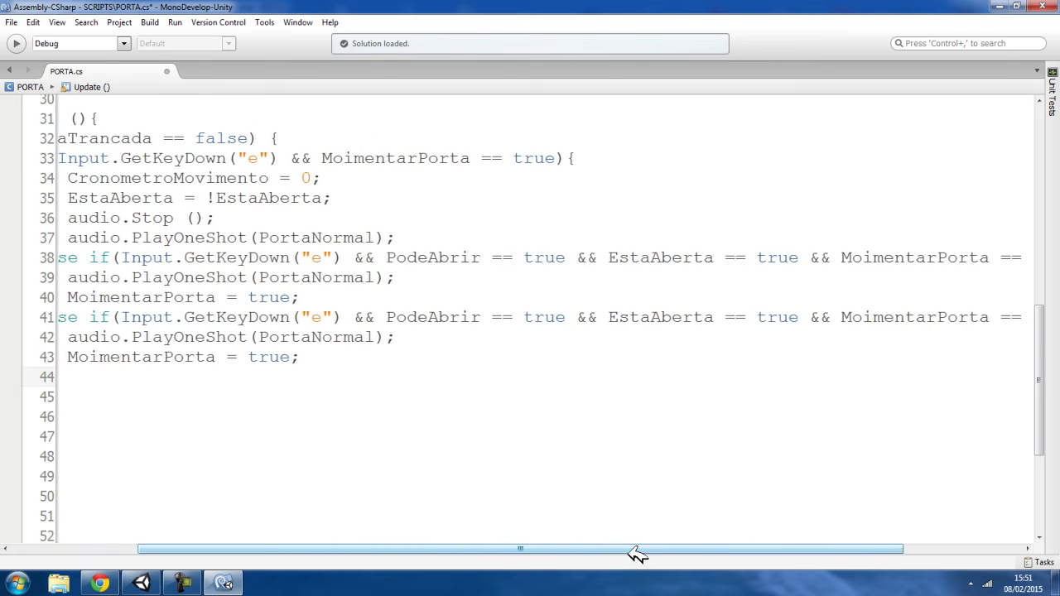
{"action": "double_click", "coordinate": [780, 318]}
{"action": "type", "text": "false"}
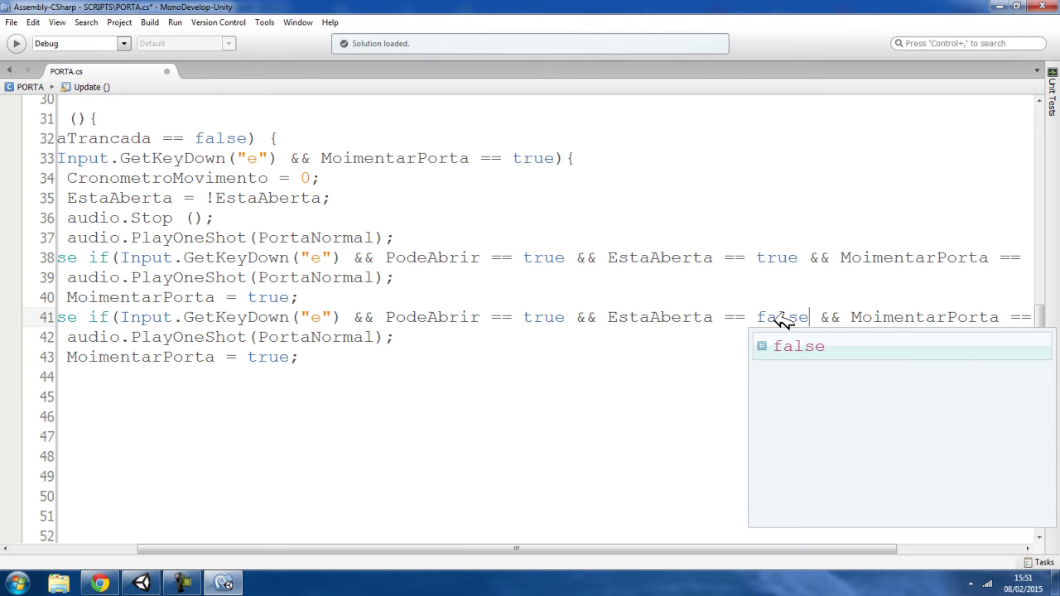
- Compare the EstaAberta values in both else-if branches and check the closing braces
{"action": "double_click", "coordinate": [779, 260]}
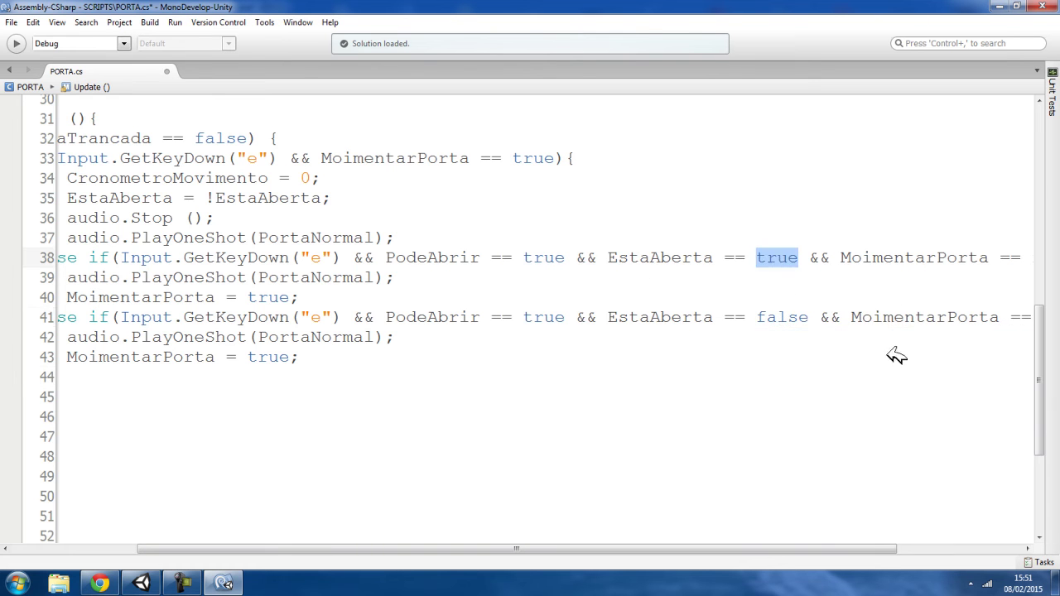
{"action": "double_click", "coordinate": [774, 321]}
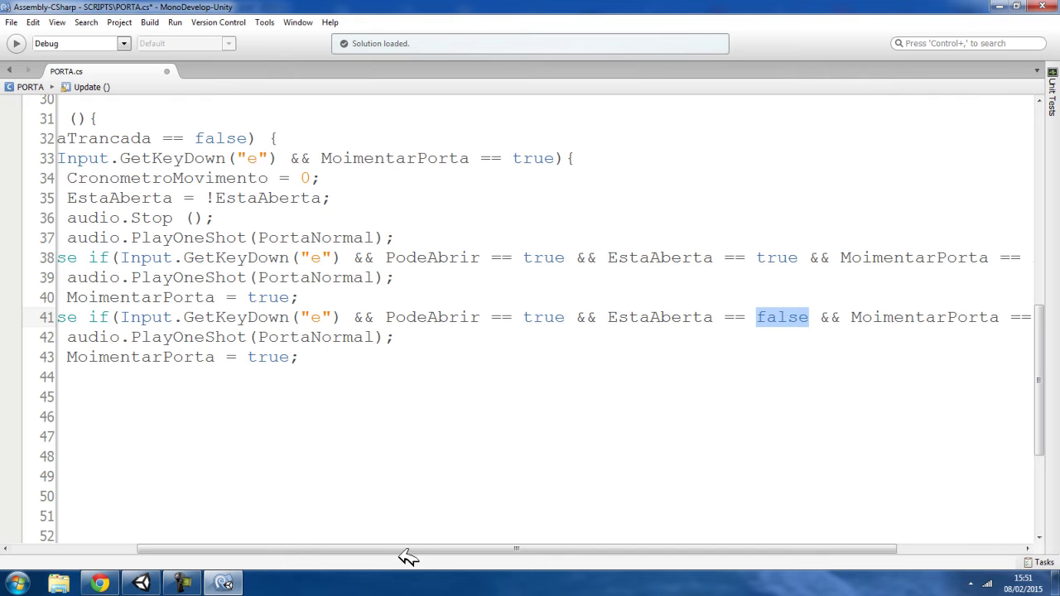
{"action": "left_click_drag", "start_coordinate": [411, 553], "coordinate": [298, 551]}
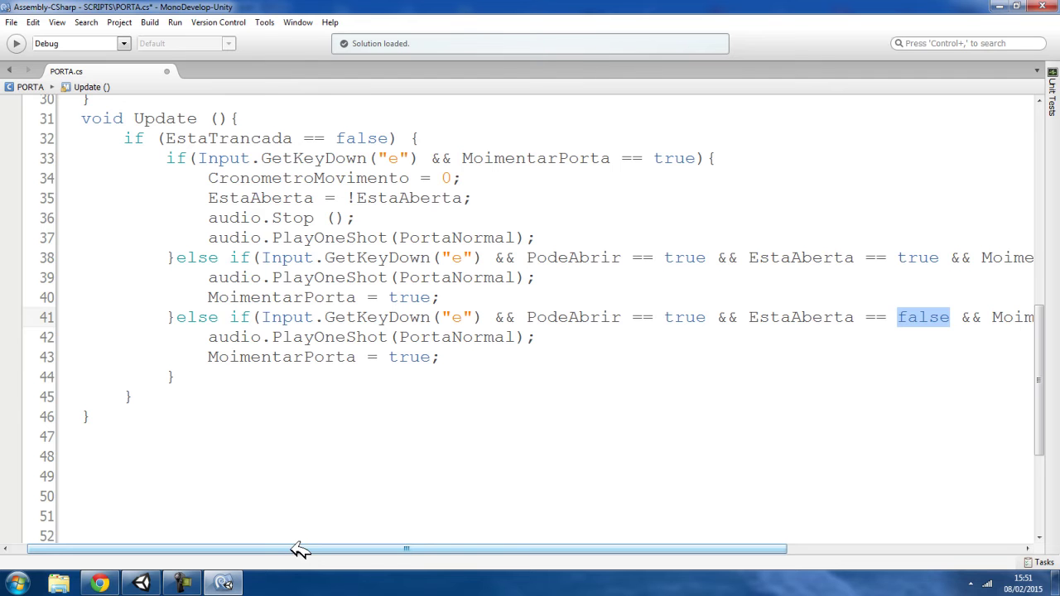
{"action": "left_click", "coordinate": [203, 374]}
{"action": "left_click", "coordinate": [157, 396]}
{"action": "left_click", "coordinate": [180, 374]}
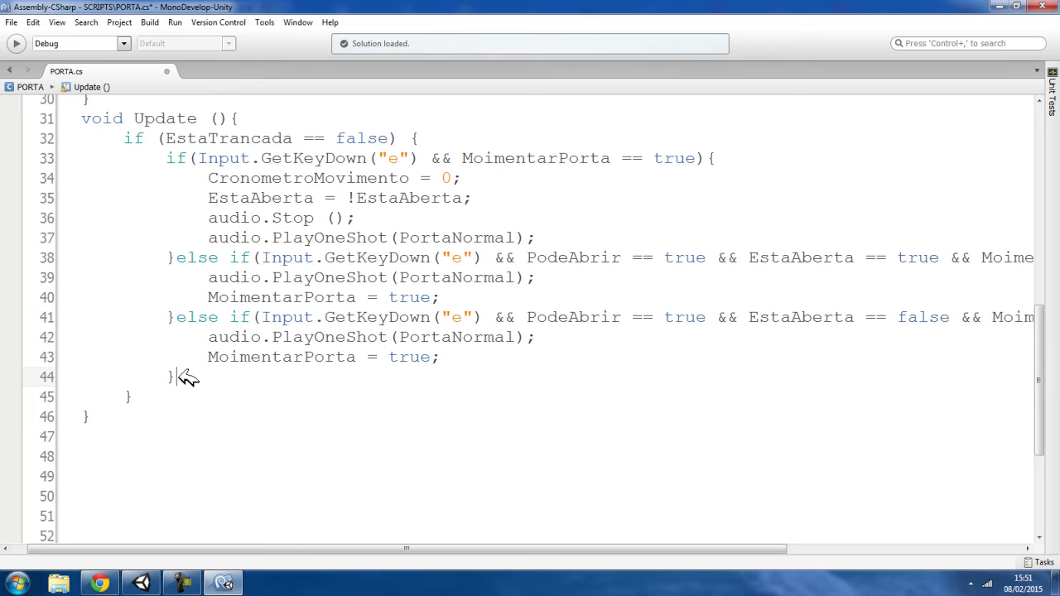
- Delete '&& EstaAberta == true' from the line 38 else-if condition
{"action": "double_click", "coordinate": [766, 257]}
{"action": "left_click_drag", "start_coordinate": [503, 549], "coordinate": [758, 546]}
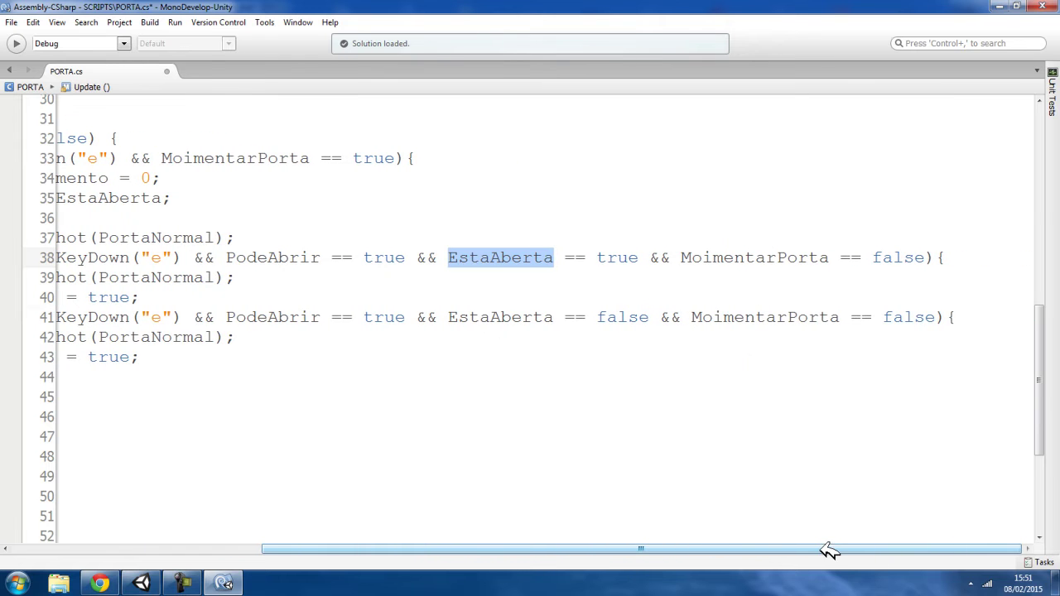
{"action": "left_click", "coordinate": [641, 257]}
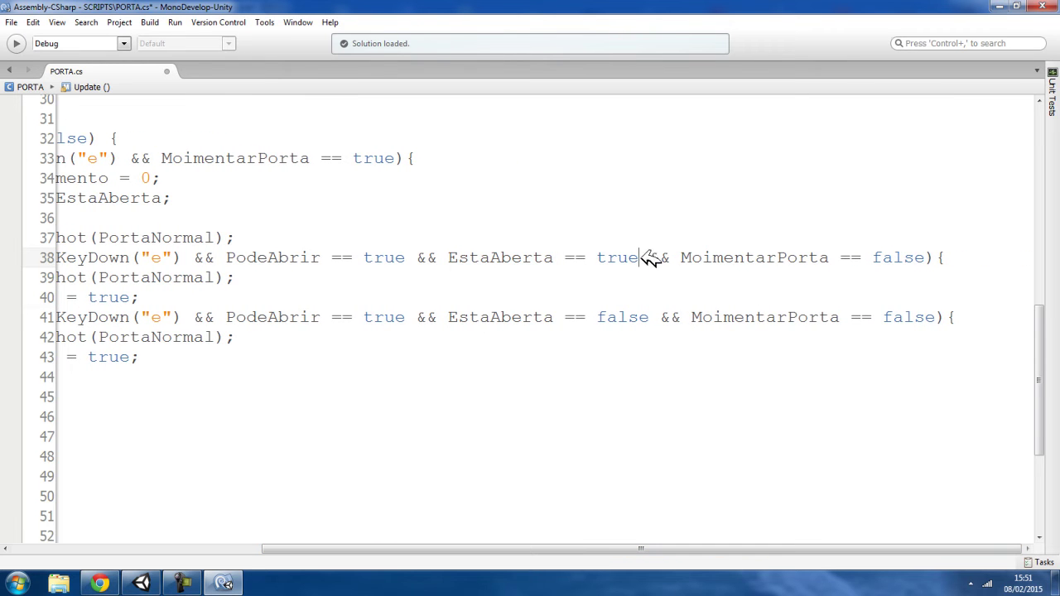
{"action": "left_click_drag", "start_coordinate": [643, 256], "coordinate": [449, 256]}
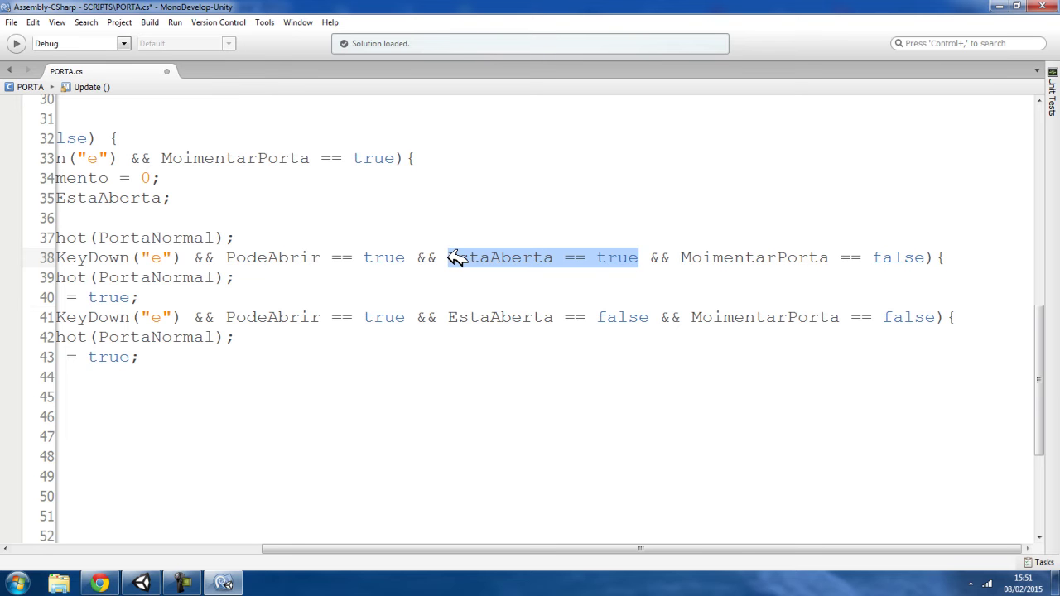
{"action": "left_click_drag", "start_coordinate": [448, 258], "coordinate": [418, 257]}
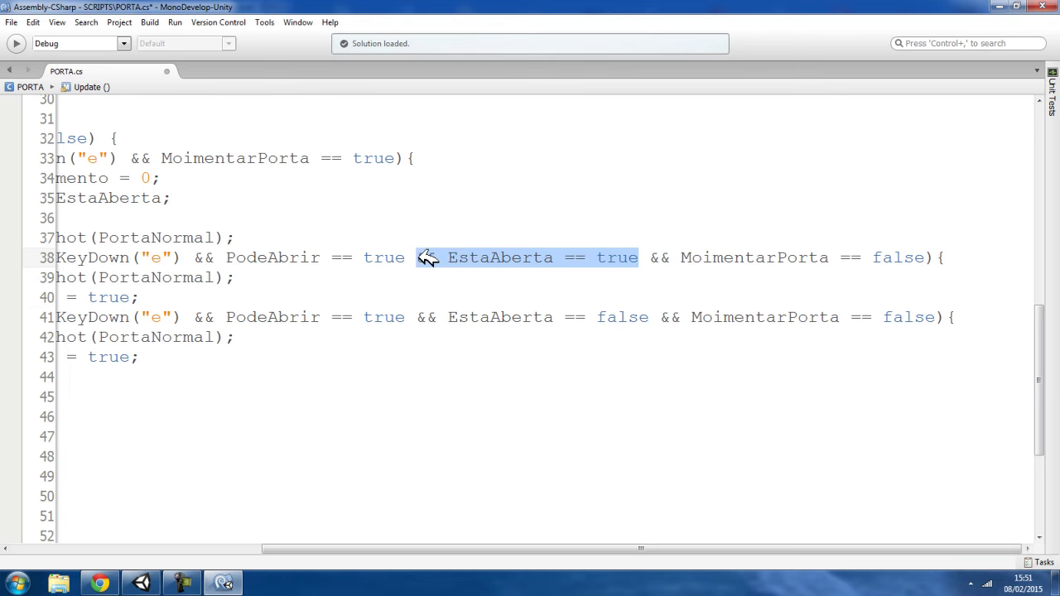
{"action": "key", "text": "Delete"}
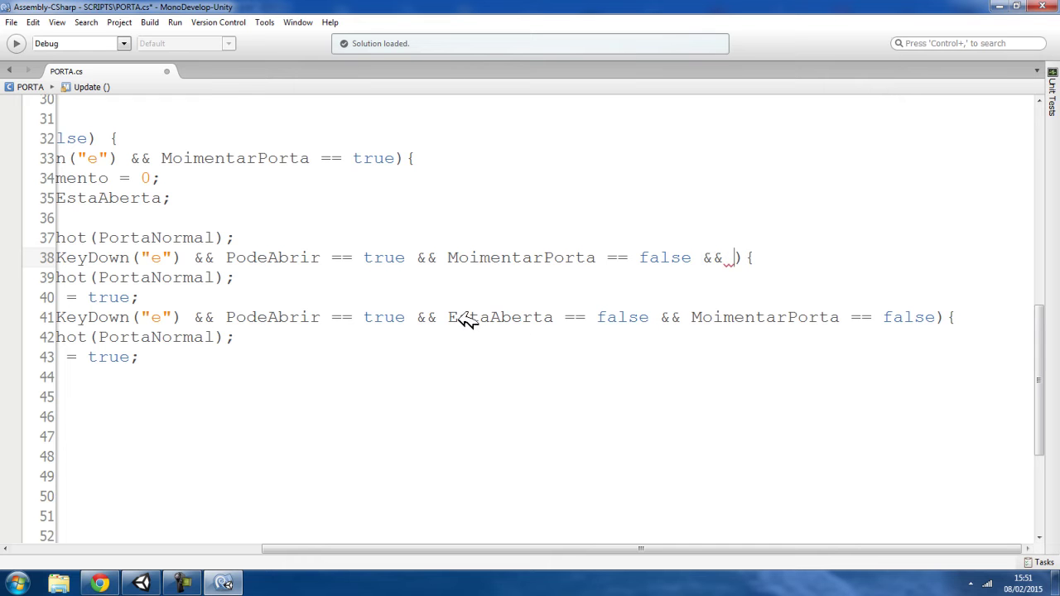
- Add 'EstaAberta == false || EstaAberta == true' comparisons to the line 38 condition
{"action": "left_click_drag", "start_coordinate": [448, 317], "coordinate": [650, 317]}
{"action": "key", "text": "ctrl+c"}
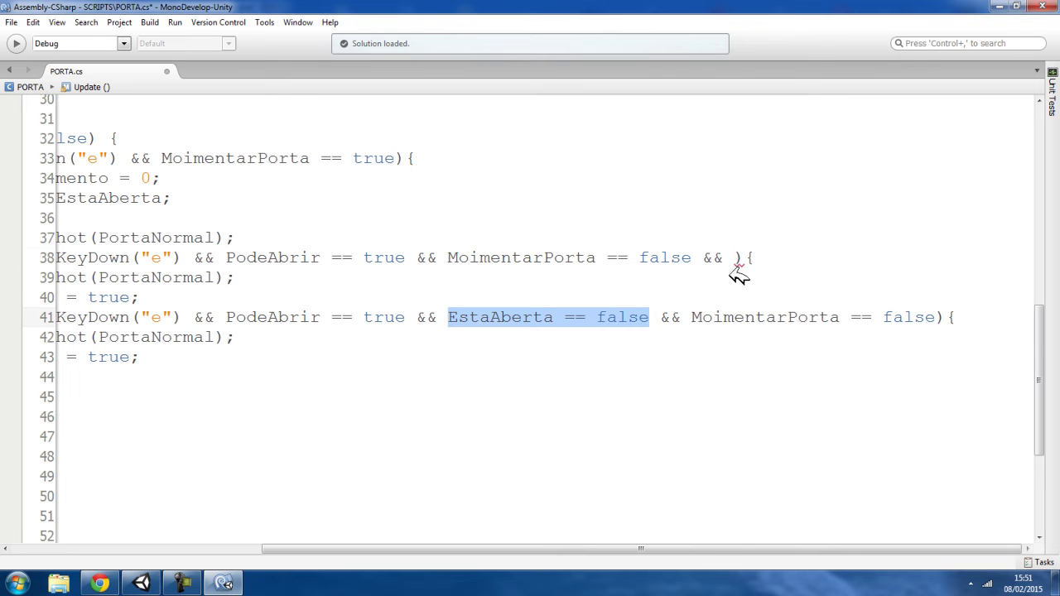
{"action": "left_click", "coordinate": [731, 257]}
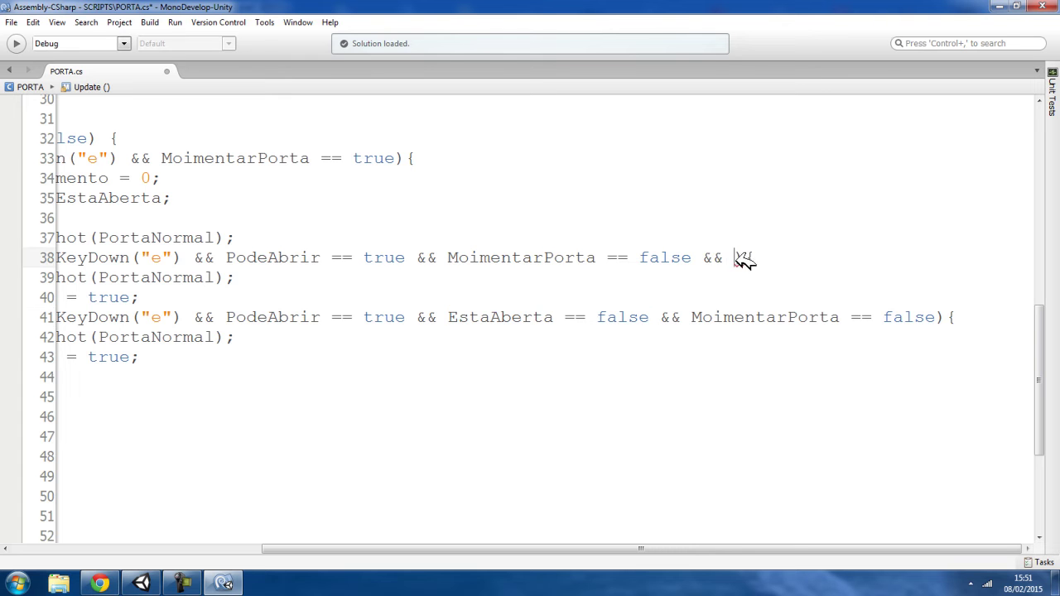
{"action": "key", "text": "ctrl+v"}
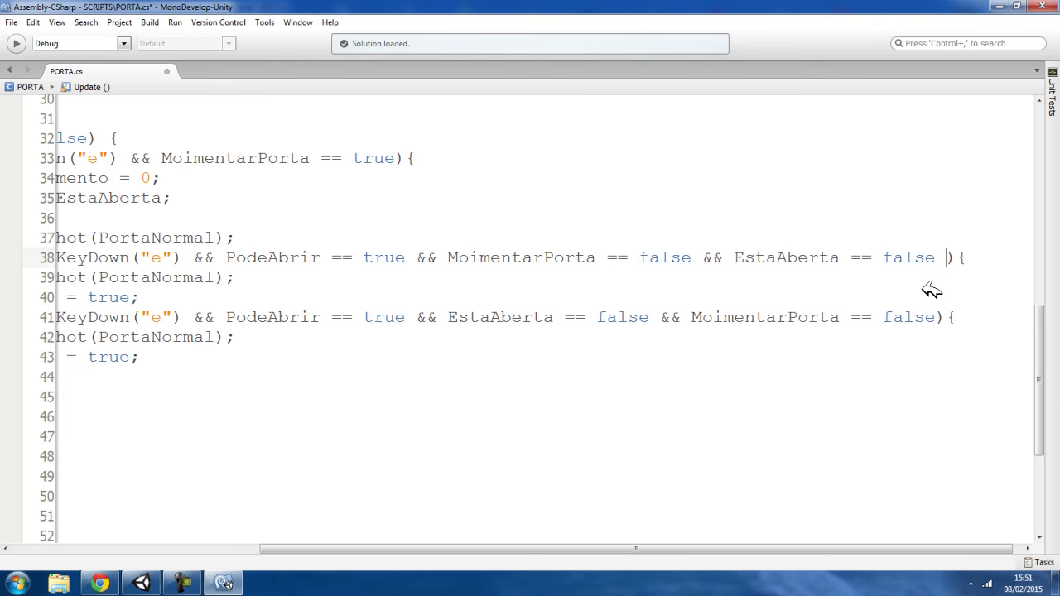
{"action": "type", "text": "||"}
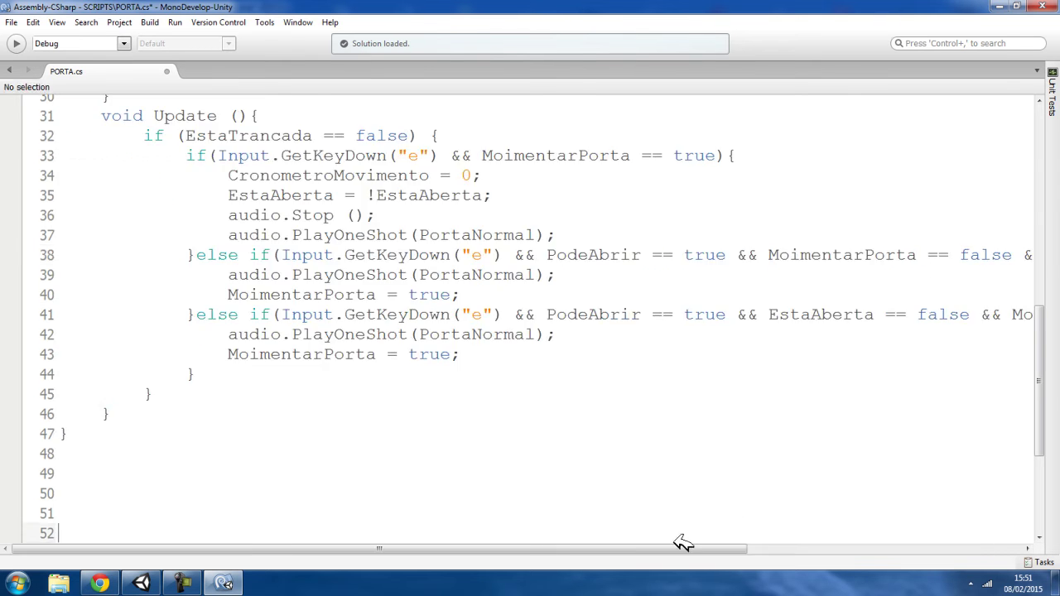
{"action": "left_click_drag", "start_coordinate": [679, 548], "coordinate": [837, 548]}
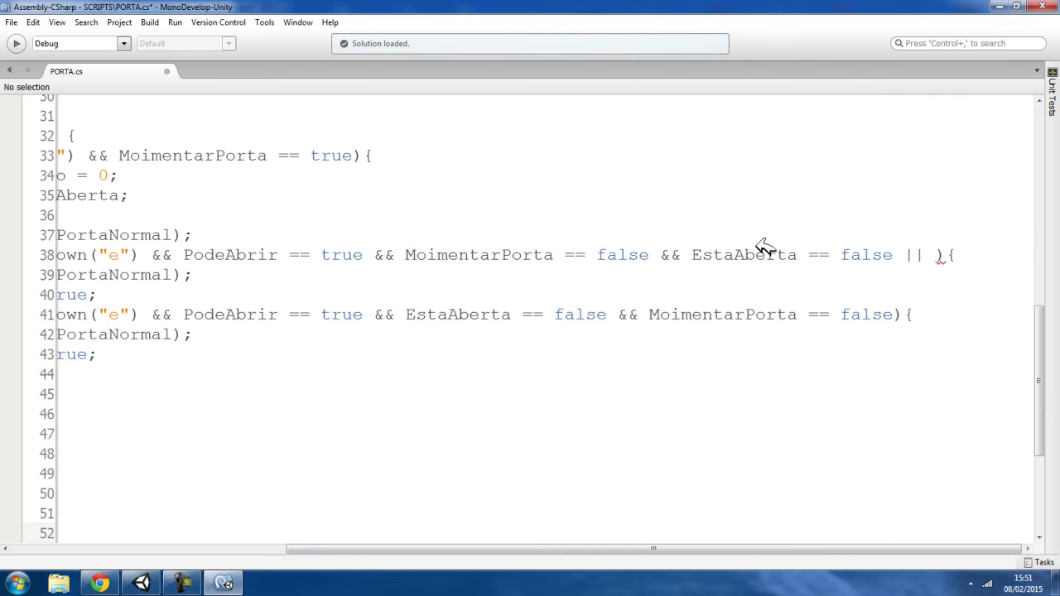
{"action": "left_click_drag", "start_coordinate": [694, 255], "coordinate": [894, 255]}
{"action": "key", "text": "ctrl+c"}
{"action": "left_click", "coordinate": [932, 255]}
{"action": "key", "text": "ctrl+v"}
{"action": "double_click", "coordinate": [991, 254]}
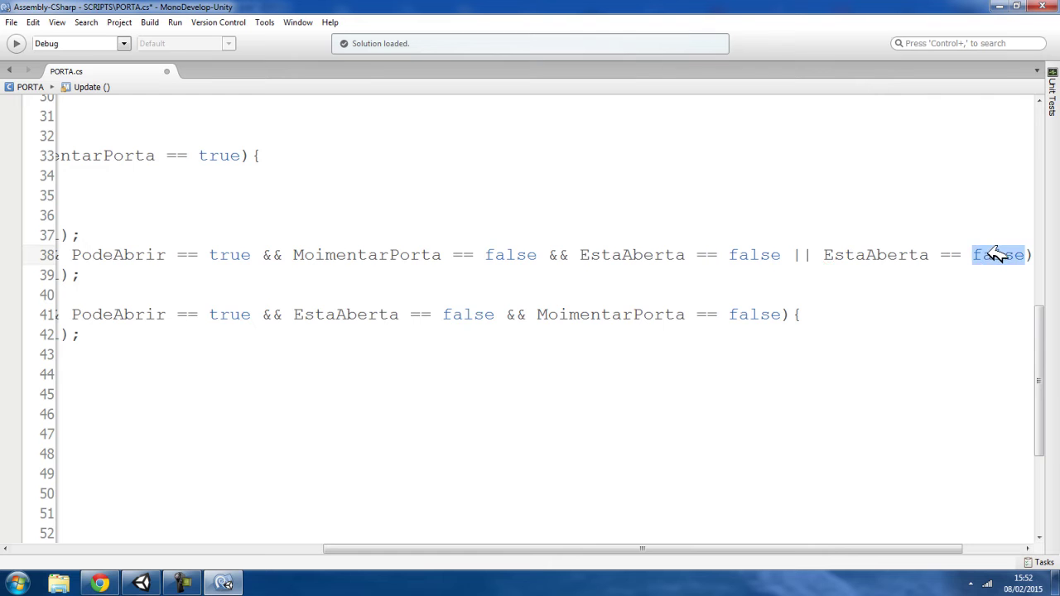
{"action": "type", "text": "true"}
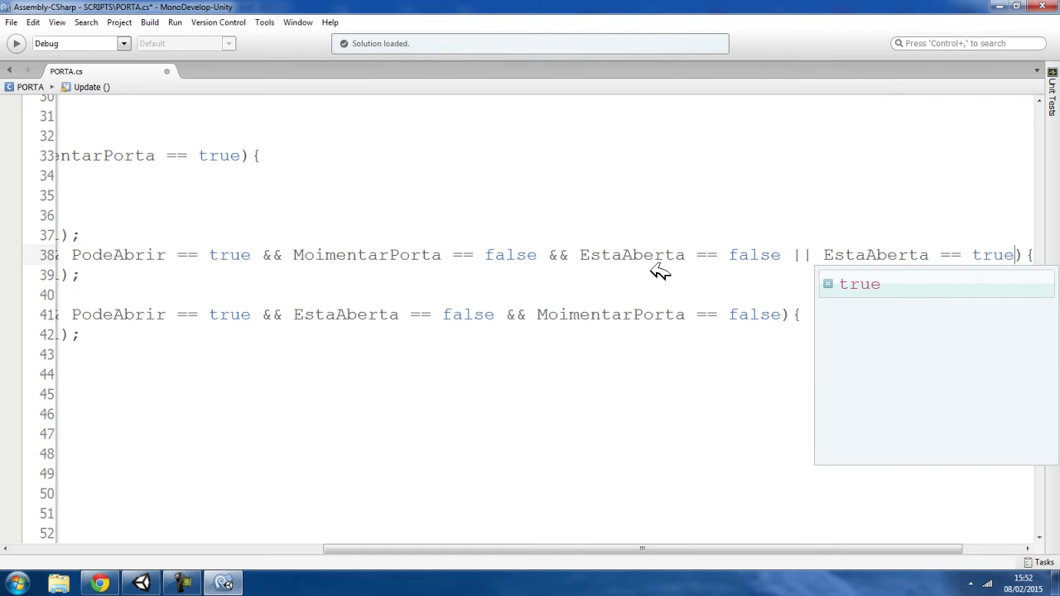
{"action": "left_click", "coordinate": [677, 274]}
- Remove both EstaAberta comparisons so line 38 ends at MoimentarPorta == false
{"action": "left_click_drag", "start_coordinate": [582, 254], "coordinate": [1022, 258]}
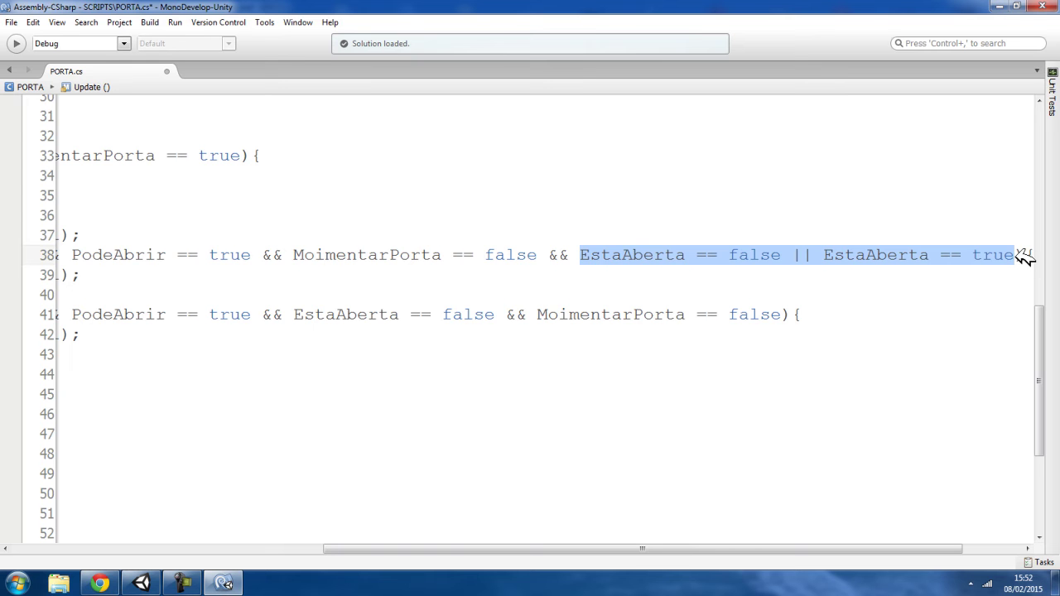
{"action": "key", "text": "BackSpace"}
{"action": "key", "text": "BackSpace"}
{"action": "key", "text": "BackSpace"}
{"action": "key", "text": "BackSpace"}
{"action": "key", "text": "BackSpace"}
{"action": "left_click_drag", "start_coordinate": [561, 553], "coordinate": [256, 553]}
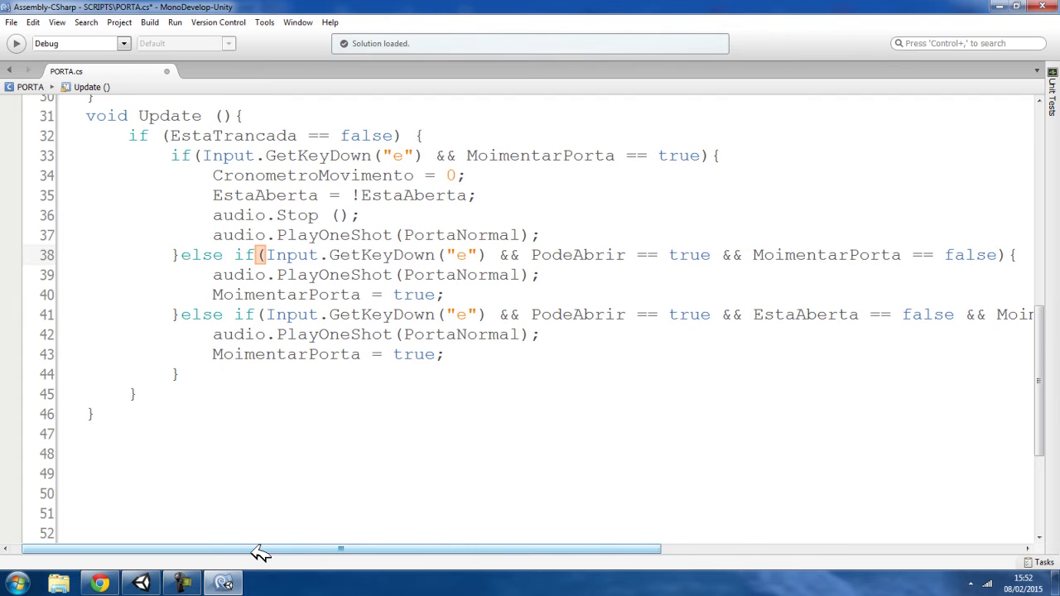
{"action": "double_click", "coordinate": [827, 258]}
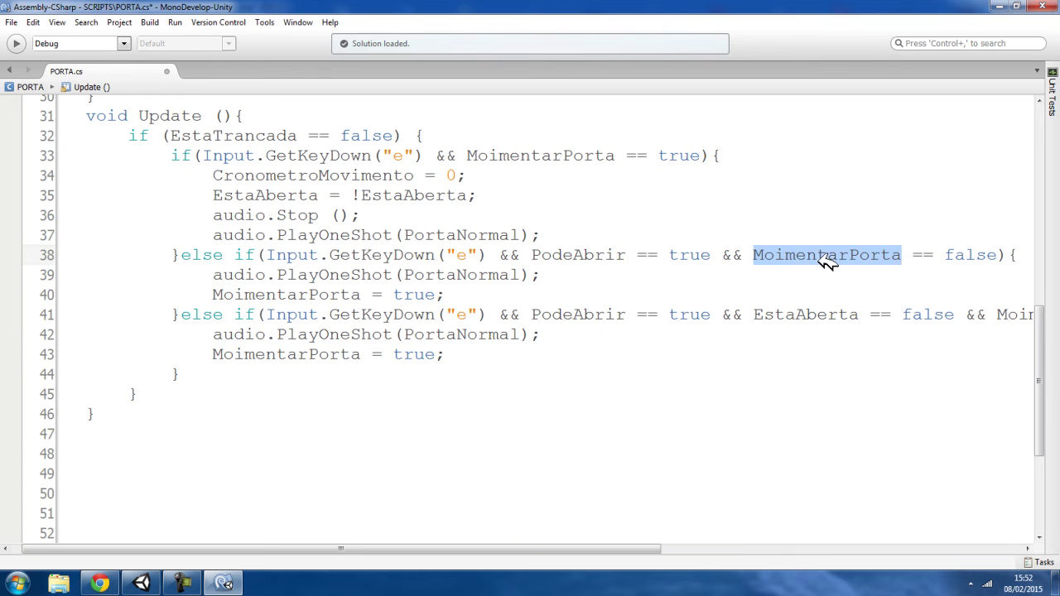
{"action": "left_click_drag", "start_coordinate": [189, 367], "coordinate": [187, 313]}
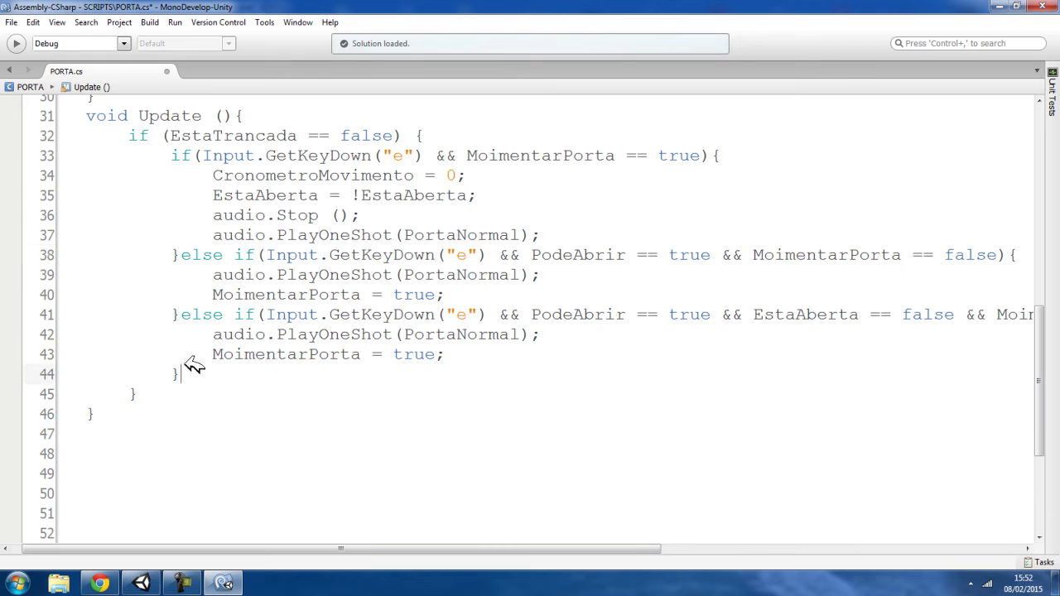
- Delete the second else-if block and recheck the remaining else-if's PodeAbrir and MoimentarPorta checks
{"action": "key", "text": "Delete"}
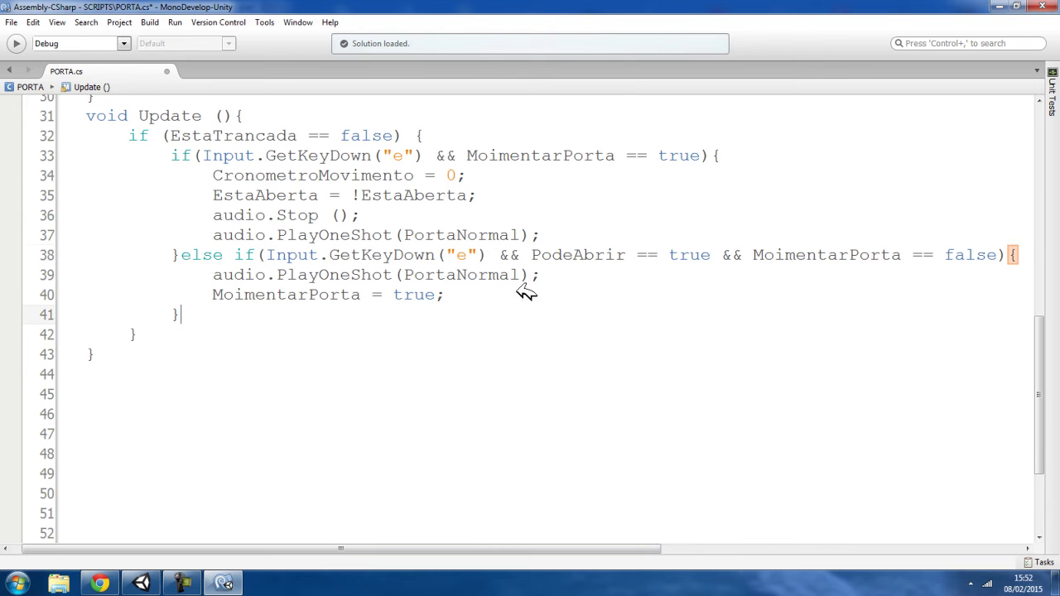
{"action": "double_click", "coordinate": [590, 256]}
{"action": "double_click", "coordinate": [863, 255]}
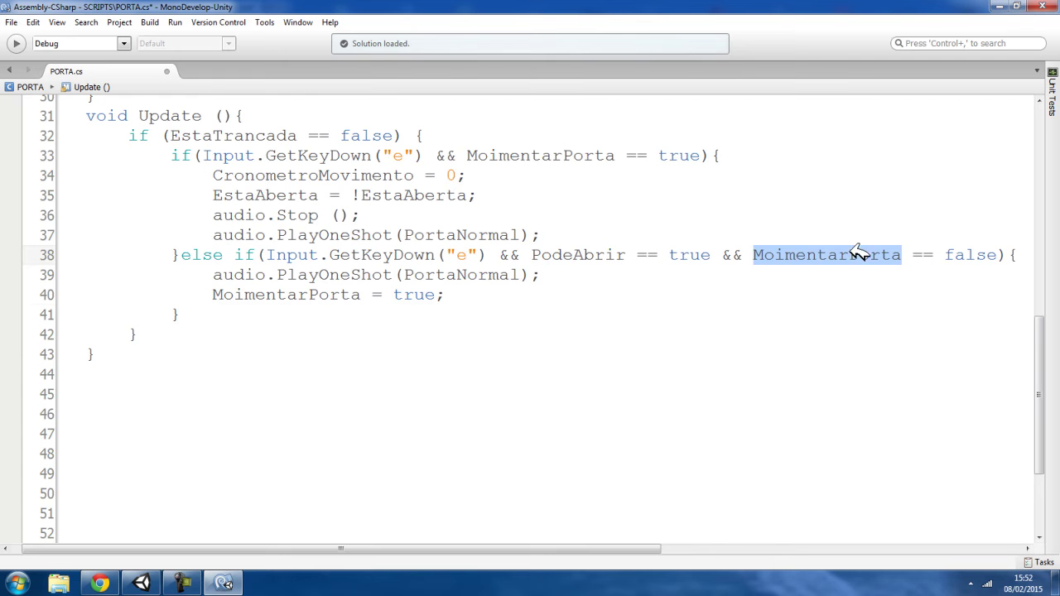
- Verify which blocks the closing braces on lines 41–43 end, including the Update method
{"action": "left_click", "coordinate": [279, 308]}
{"action": "left_click", "coordinate": [177, 334]}
{"action": "left_click", "coordinate": [123, 354]}
{"action": "scroll", "coordinate": [286, 544], "scroll_direction": "left", "scroll_amount": 1}
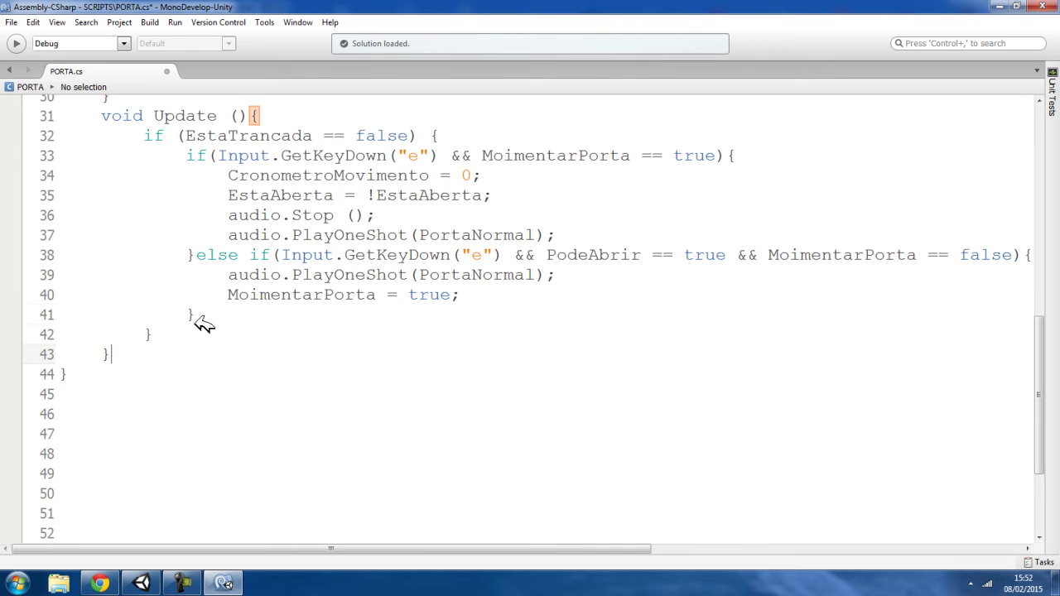
{"action": "left_click", "coordinate": [174, 332]}
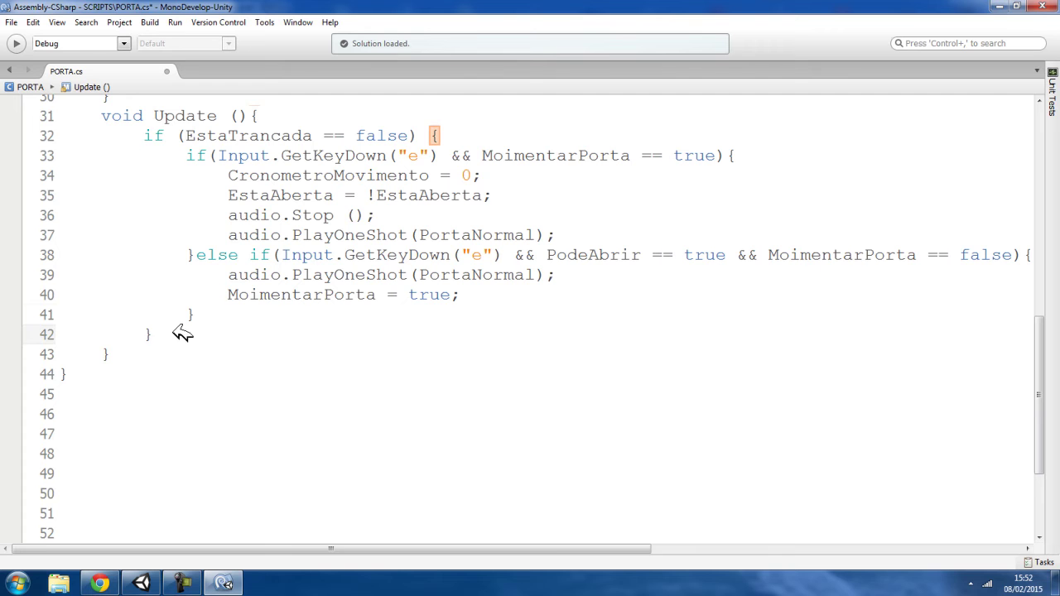
{"action": "left_click", "coordinate": [151, 353]}
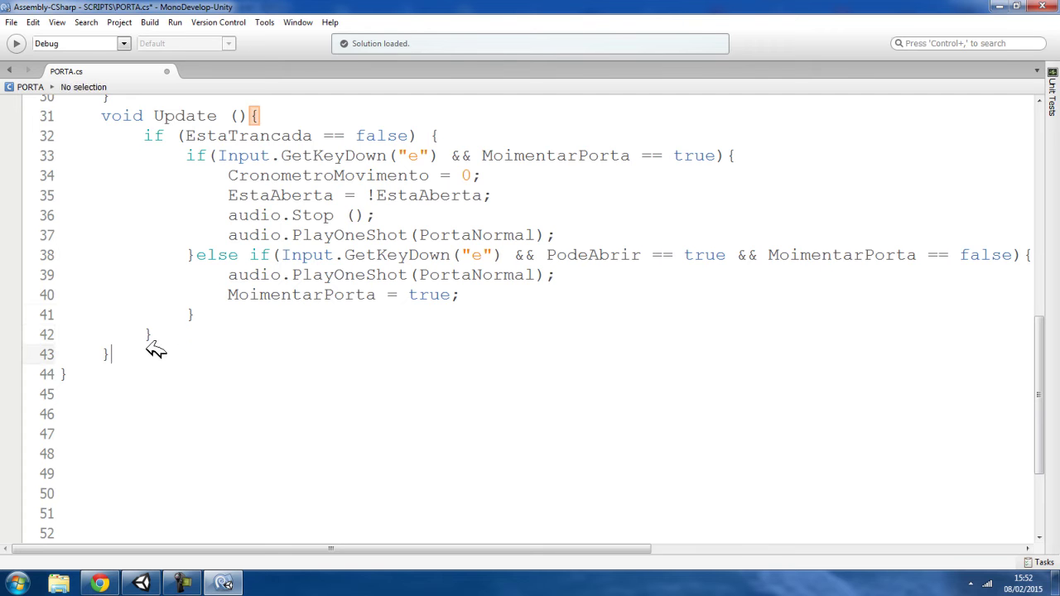
{"action": "left_click", "coordinate": [222, 327]}
{"action": "left_click", "coordinate": [220, 320]}
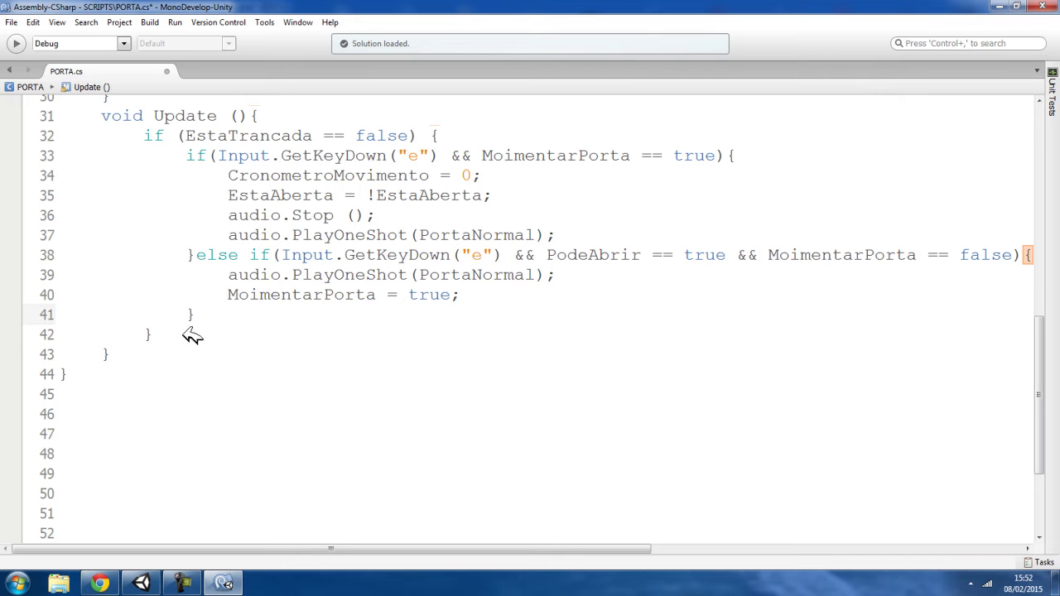
{"action": "left_click", "coordinate": [186, 329]}
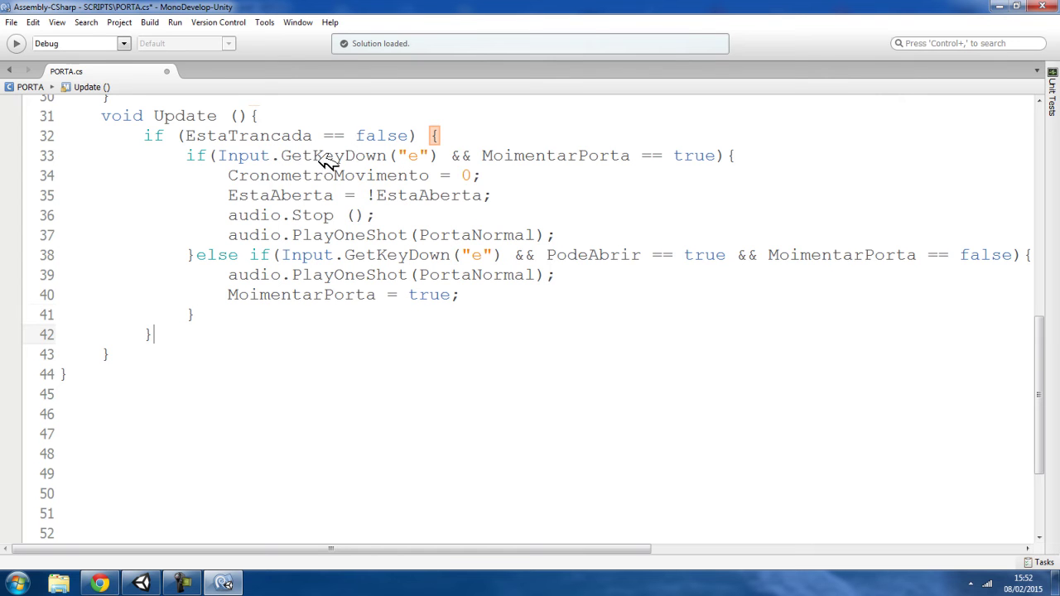
{"action": "mouse_move", "coordinate": [327, 161]}
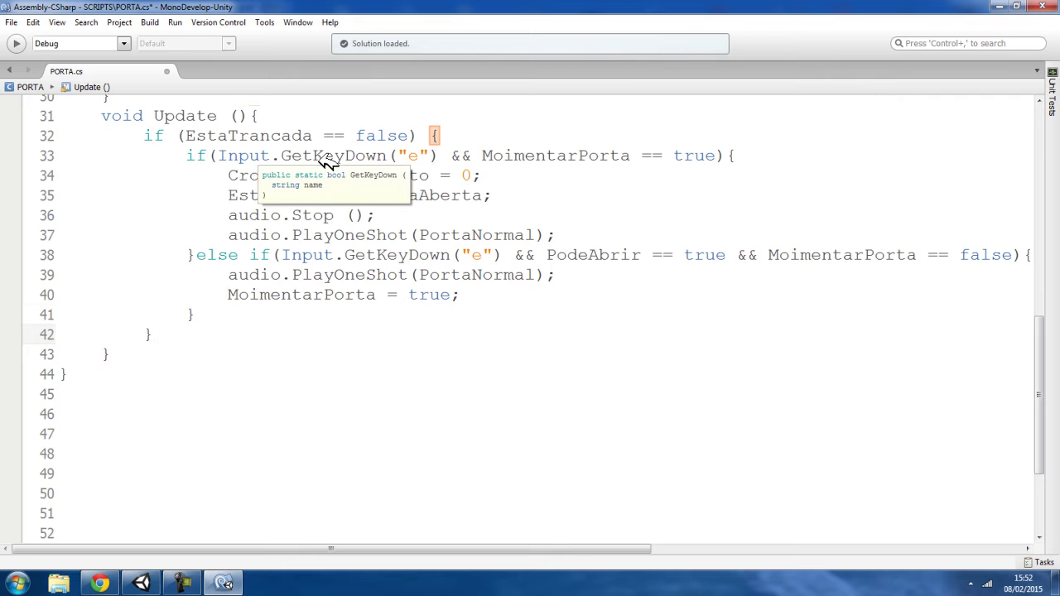
- Under the porta trancada comment, start an if with the copied Input.GetKeyDown("e") check and &&
{"action": "key", "text": "Return"}
{"action": "type", "text": "// porta trancada"}
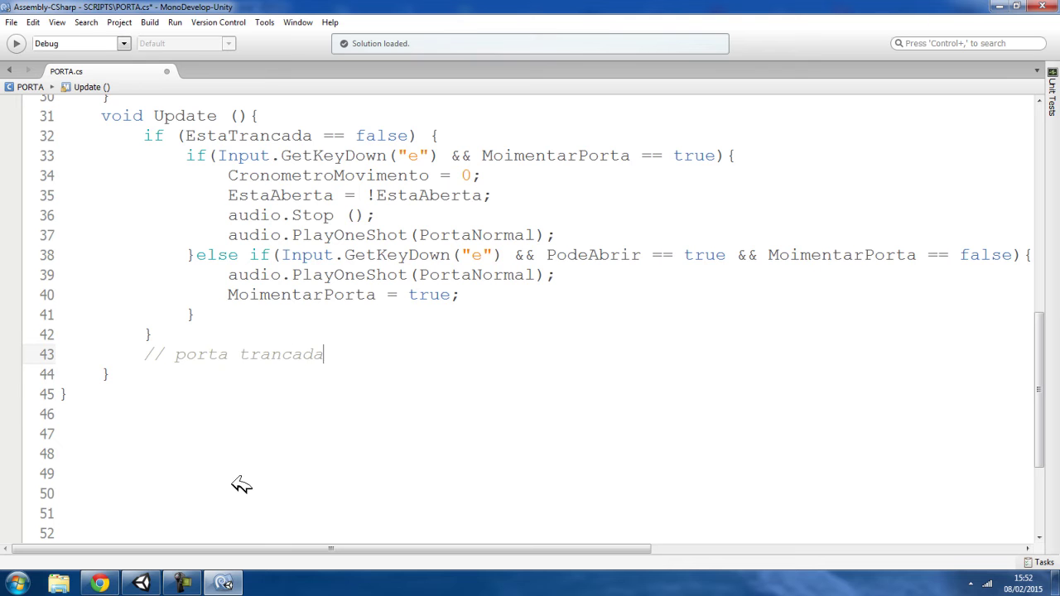
{"action": "type", "text": "rta trancada"}
{"action": "key", "text": "Return"}
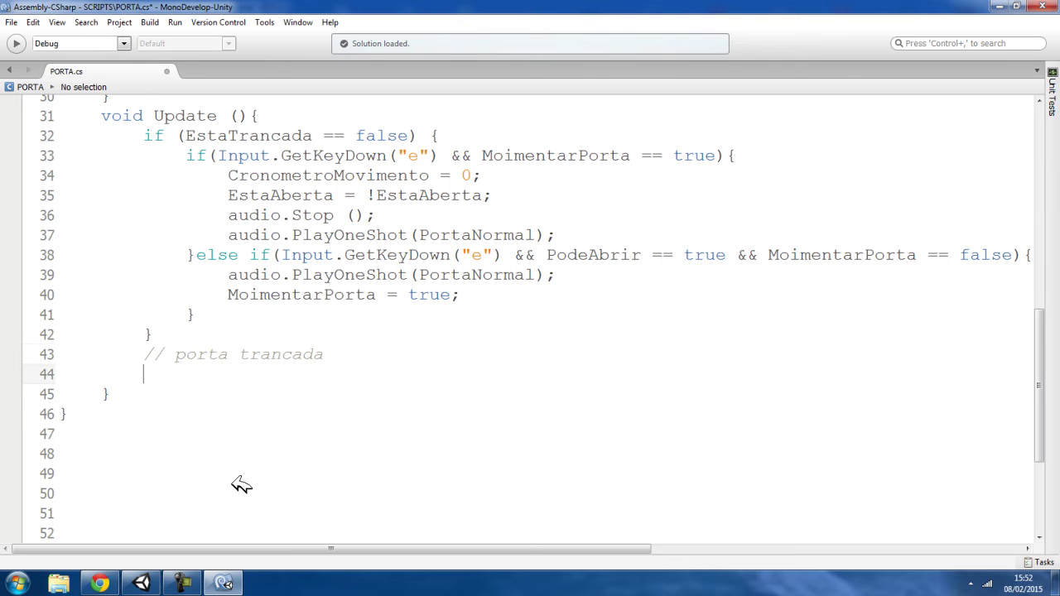
{"action": "type", "text": "if("}
{"action": "left_click_drag", "start_coordinate": [282, 255], "coordinate": [515, 258]}
{"action": "key", "text": "ctrl+c"}
{"action": "left_click", "coordinate": [229, 369]}
{"action": "key", "text": "ctrl+v"}
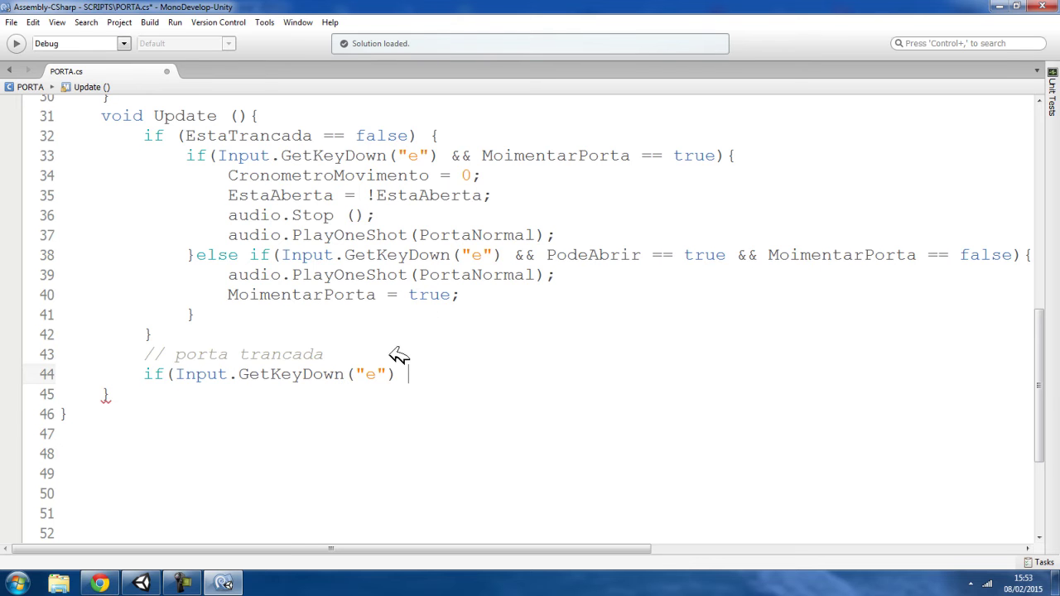
{"action": "type", "text": "&&"}
- Extend the condition with PodeAbrir == true && EstaTrancada == true
{"action": "left_click_drag", "start_coordinate": [547, 255], "coordinate": [726, 255]}
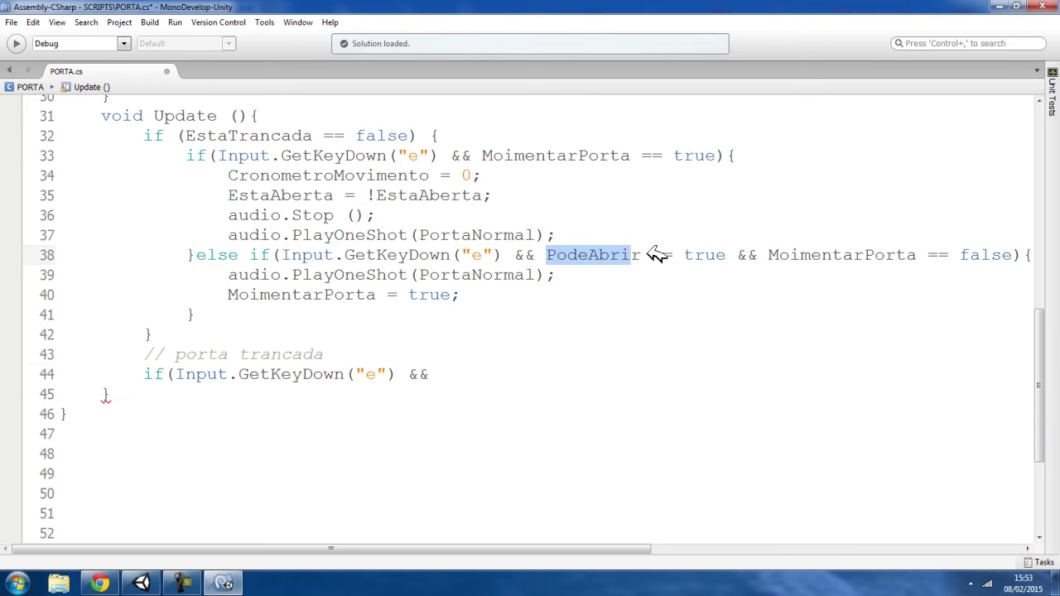
{"action": "left_click", "coordinate": [478, 377]}
{"action": "key", "text": "ctrl+v"}
{"action": "type", "text": "&"}
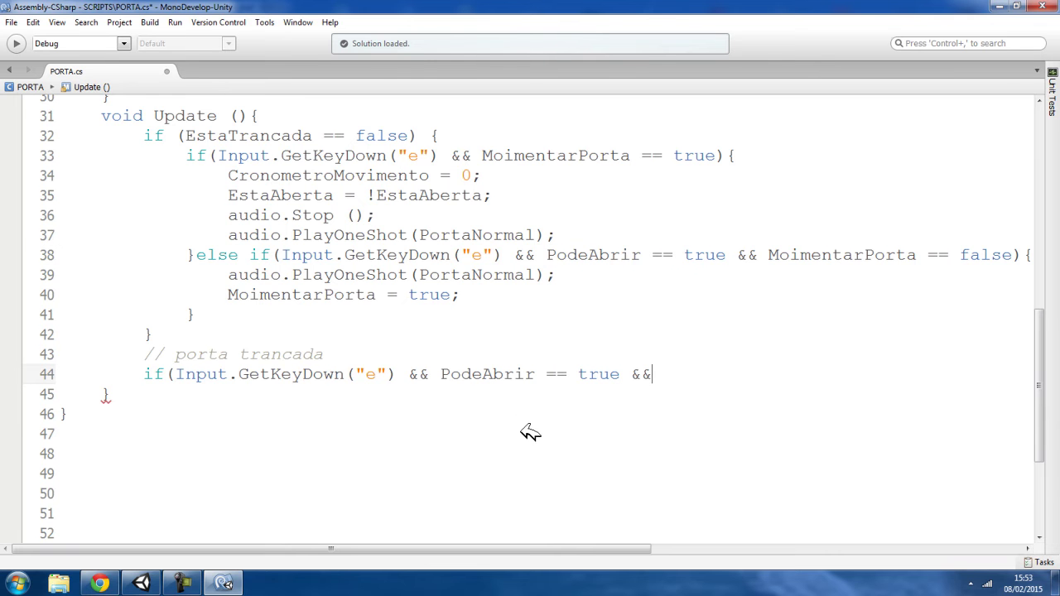
{"action": "scroll", "coordinate": [431, 410], "scroll_direction": "up", "scroll_amount": 6}
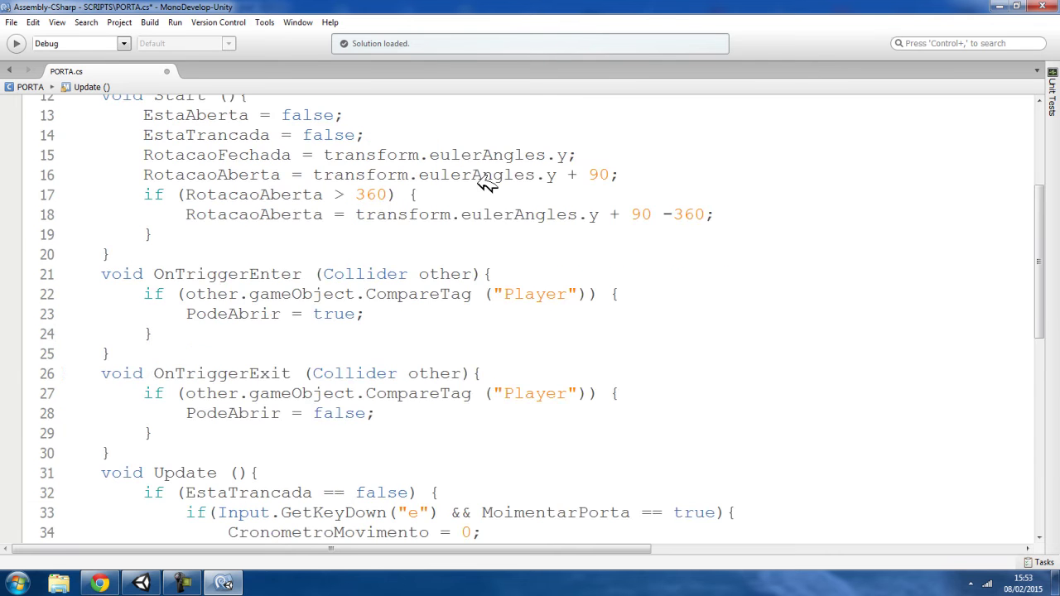
{"action": "scroll", "coordinate": [480, 194], "scroll_direction": "up", "scroll_amount": 4}
{"action": "double_click", "coordinate": [435, 203]}
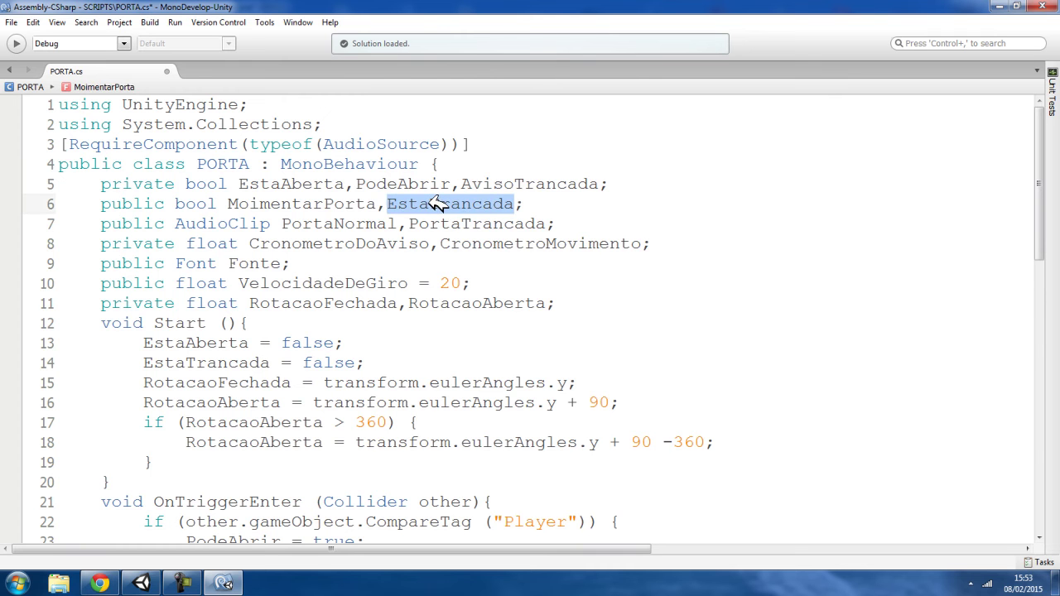
{"action": "scroll", "coordinate": [390, 310], "scroll_direction": "down", "scroll_amount": 4}
{"action": "scroll", "coordinate": [447, 352], "scroll_direction": "down", "scroll_amount": 5}
{"action": "left_click", "coordinate": [718, 403]}
{"action": "key", "text": "ctrl+v"}
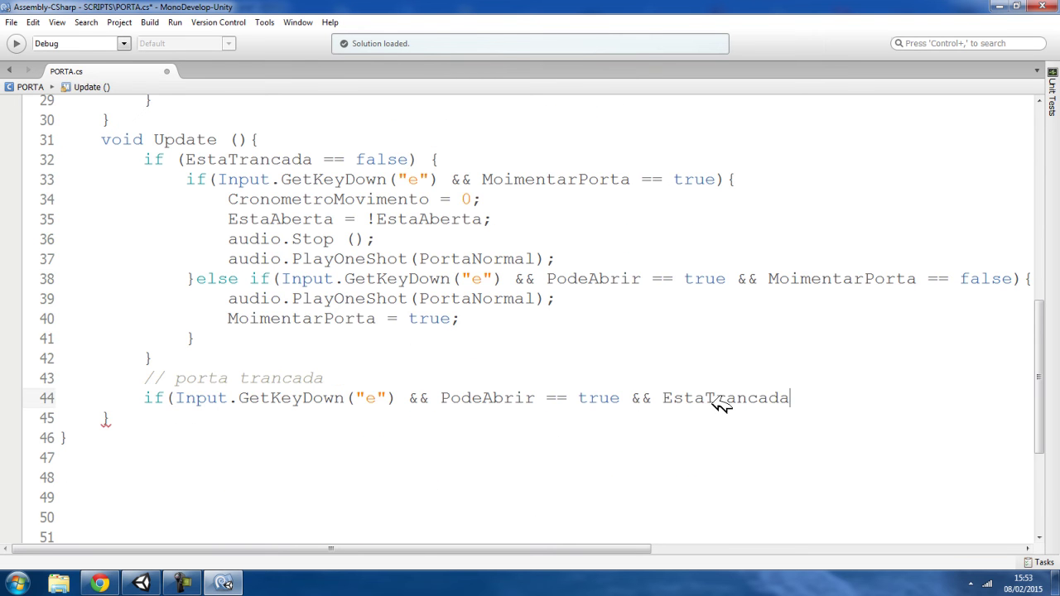
{"action": "type", "text": " == true"}
- Inspect the EstaTrancada check and the extent of the unlocked-door block
{"action": "double_click", "coordinate": [240, 157]}
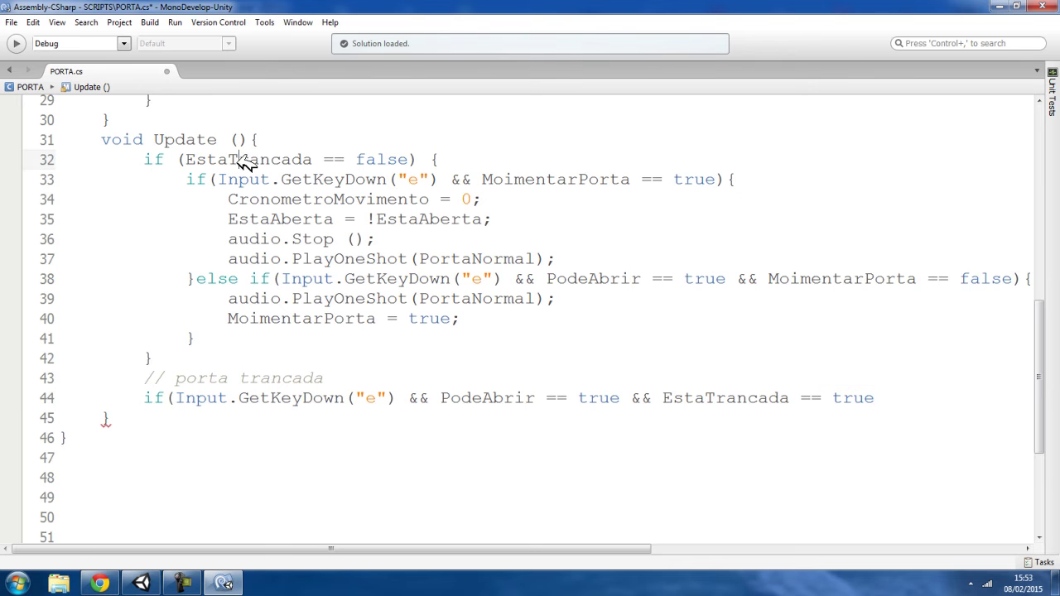
{"action": "left_click", "coordinate": [169, 357]}
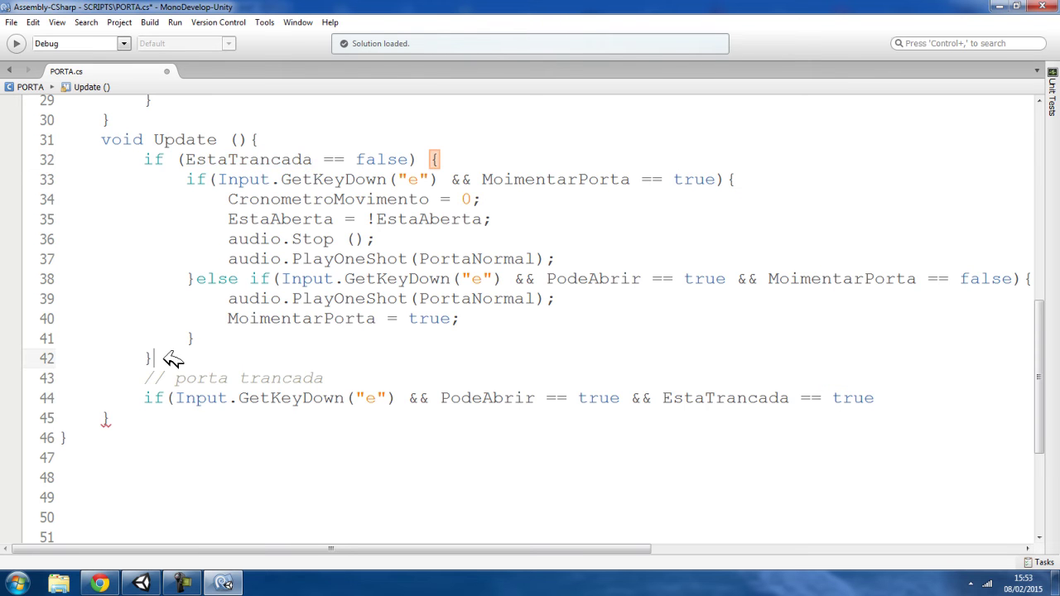
{"action": "left_click_drag", "start_coordinate": [164, 360], "coordinate": [139, 161]}
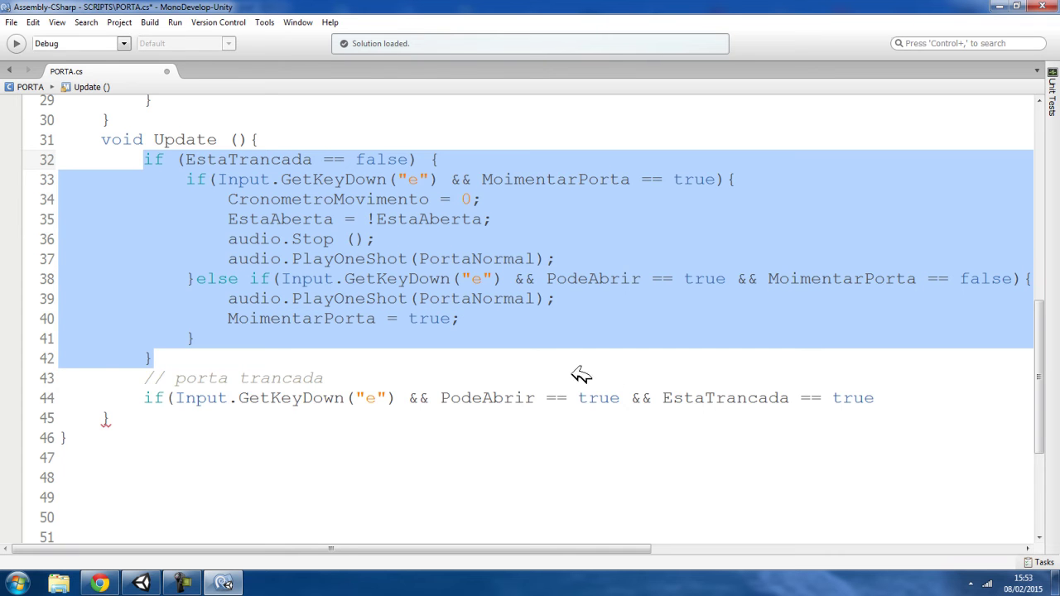
- Close the locked-door condition with an empty, correctly indented { } body
{"action": "double_click", "coordinate": [722, 398]}
{"action": "left_click", "coordinate": [908, 400]}
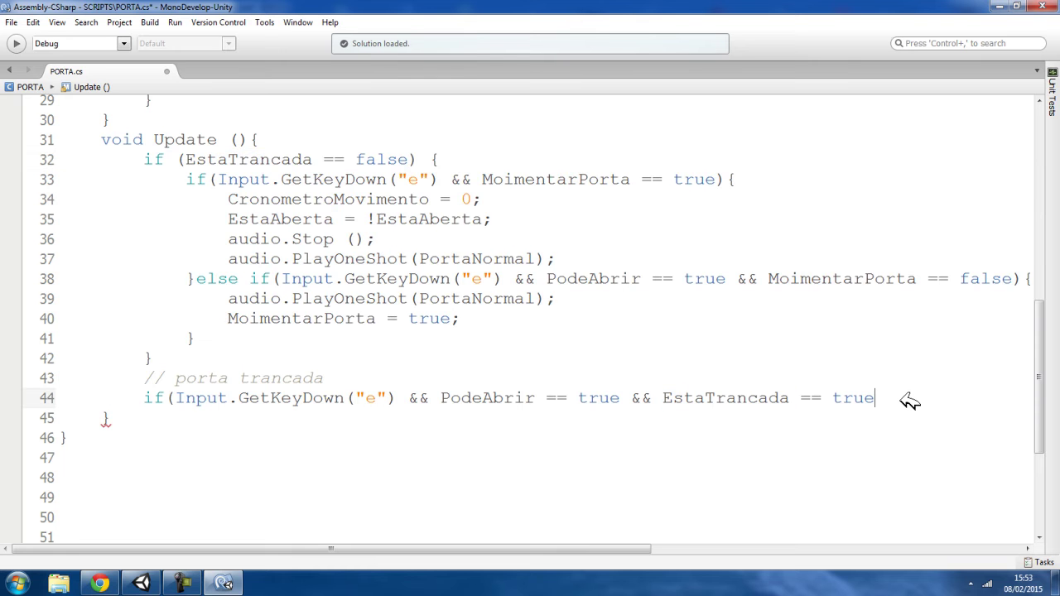
{"action": "type", "text": "){"}
{"action": "key", "text": "Return"}
{"action": "key", "text": "Return"}
{"action": "type", "text": "}"}
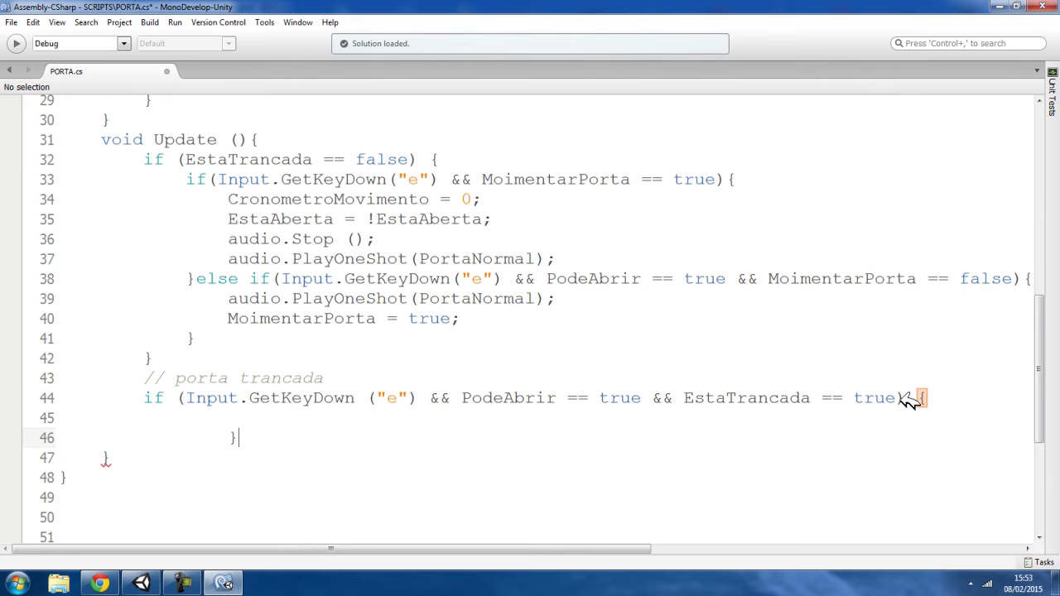
{"action": "left_click", "coordinate": [229, 433]}
{"action": "key", "text": "BackSpace"}
{"action": "key", "text": "BackSpace"}
{"action": "left_click", "coordinate": [189, 418]}
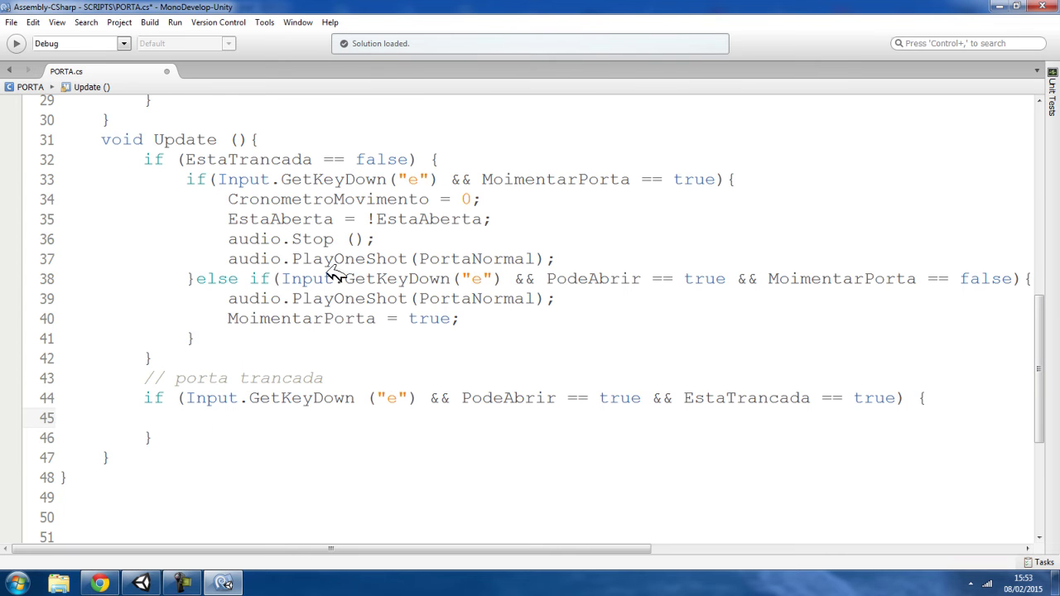
{"action": "scroll", "coordinate": [332, 248], "scroll_direction": "up", "scroll_amount": 6}
{"action": "scroll", "coordinate": [476, 223], "scroll_direction": "up", "scroll_amount": 3}
- Set AvisoTrancada = true; inside the locked-door block
{"action": "double_click", "coordinate": [489, 183]}
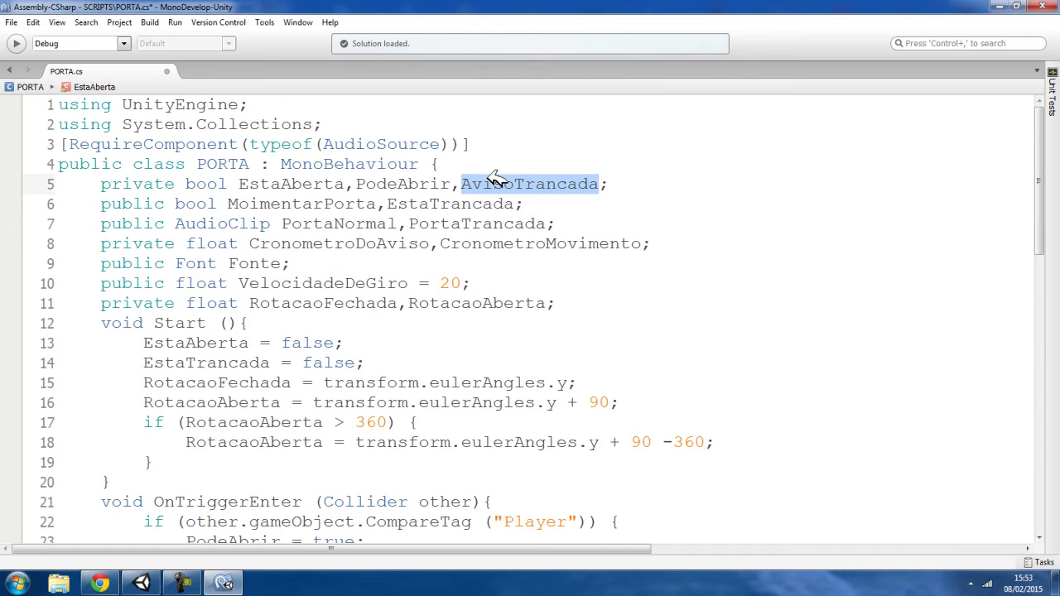
{"action": "scroll", "coordinate": [427, 310], "scroll_direction": "down", "scroll_amount": 6}
{"action": "scroll", "coordinate": [313, 424], "scroll_direction": "down", "scroll_amount": 5}
{"action": "left_click", "coordinate": [217, 315]}
{"action": "key", "text": "ctrl+v"}
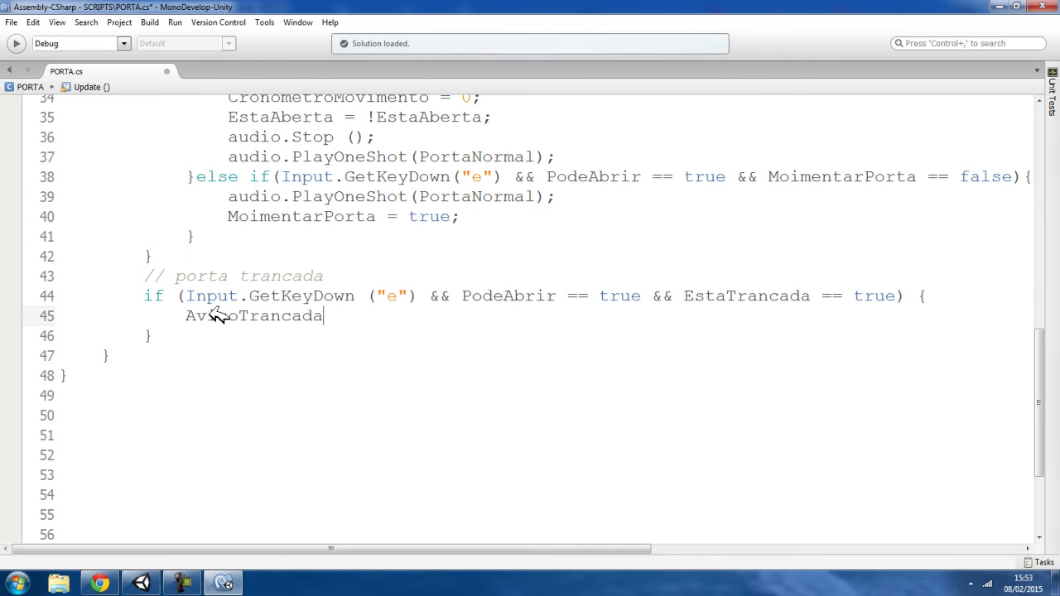
{"action": "type", "text": " = true;"}
{"action": "key", "text": "Return"}
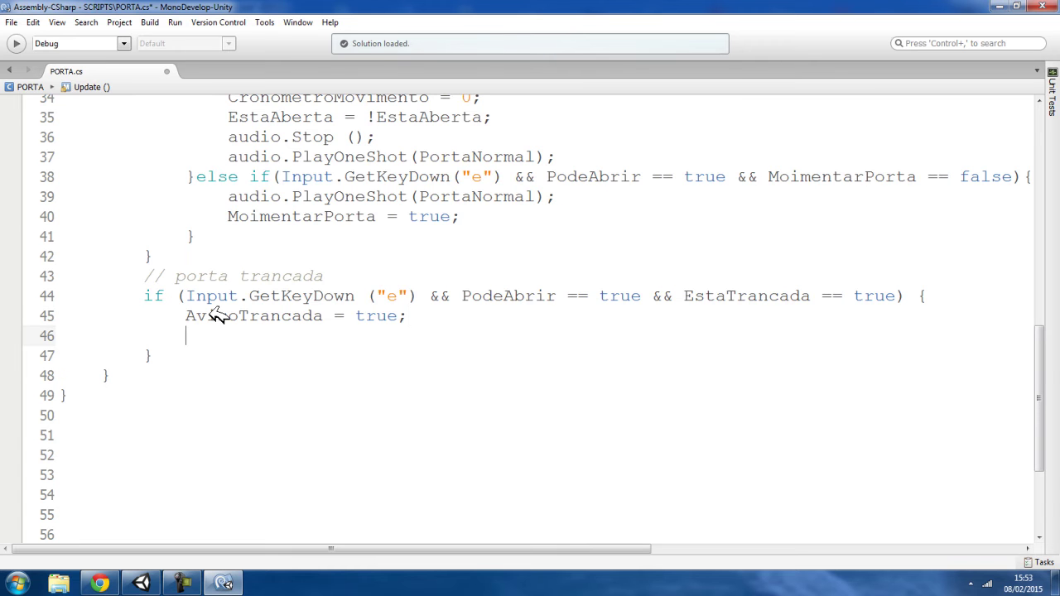
- Add an empty if (!audio.isPlaying) { } check below it
{"action": "type", "text": "if("}
{"action": "type", "text": "audio.isPlay"}
{"action": "key", "text": "Return"}
{"action": "type", "text": ")"}
{"action": "left_click", "coordinate": [221, 336]}
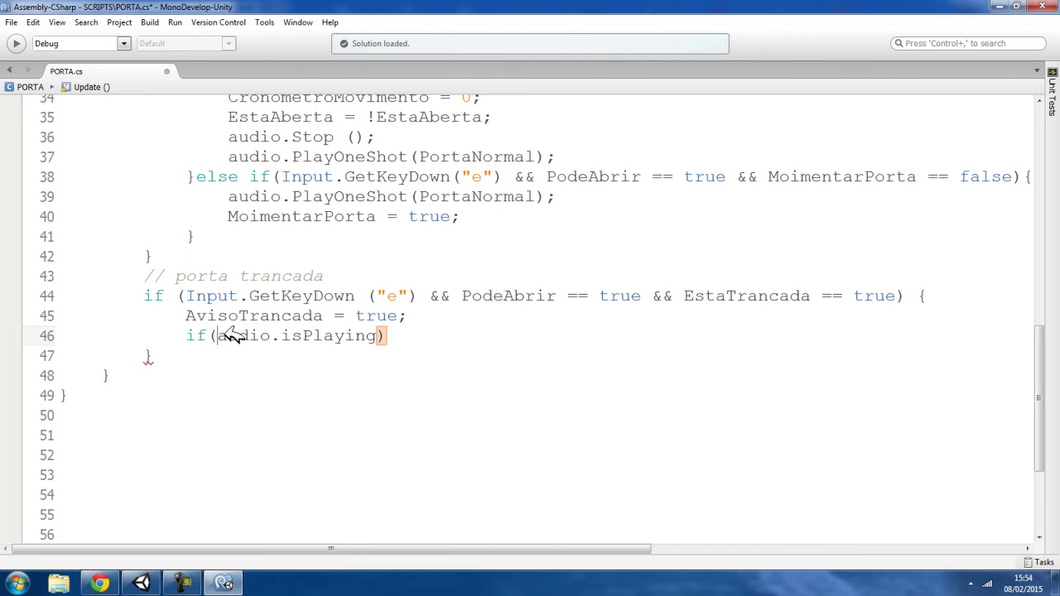
{"action": "type", "text": "!"}
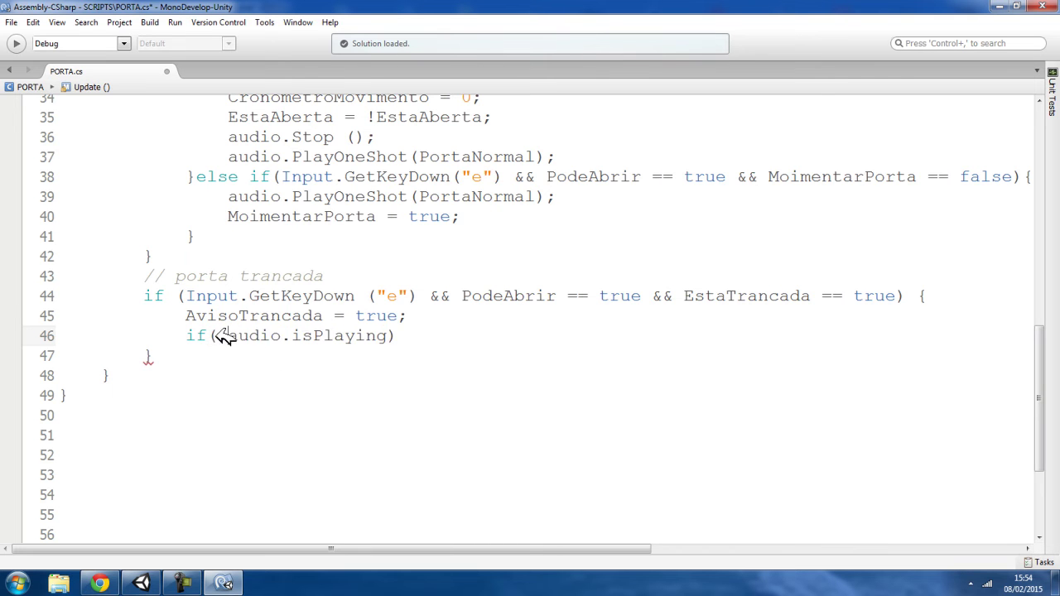
{"action": "left_click", "coordinate": [403, 337]}
{"action": "type", "text": "{"}
{"action": "key", "text": "Return"}
{"action": "key", "text": "Return"}
{"action": "type", "text": "}"}
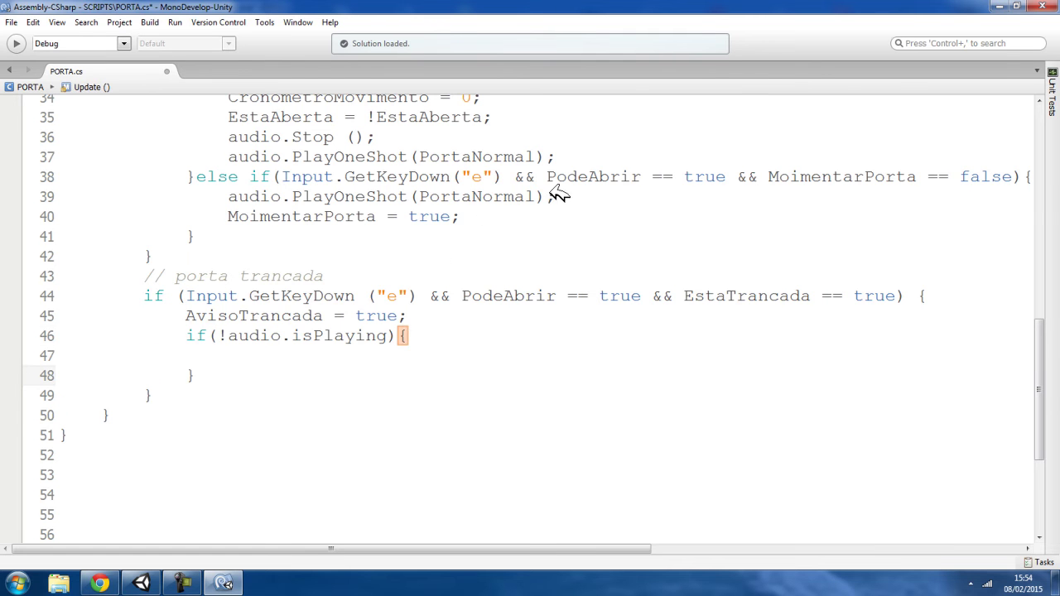
- Inside the audio check, call audio.PlayOneShot(PortaTrancada)
{"action": "left_click_drag", "start_coordinate": [555, 196], "coordinate": [229, 197]}
{"action": "key", "text": "ctrl+c"}
{"action": "left_click", "coordinate": [257, 362]}
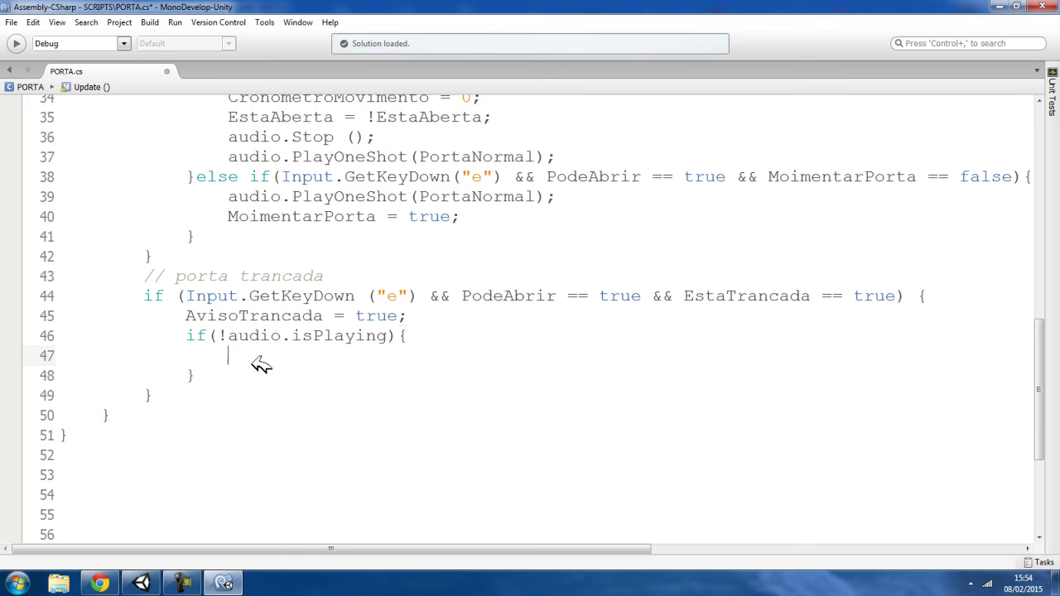
{"action": "key", "text": "ctrl+v"}
{"action": "double_click", "coordinate": [497, 356]}
{"action": "scroll", "coordinate": [566, 388], "scroll_direction": "up", "scroll_amount": 7}
{"action": "scroll", "coordinate": [566, 388], "scroll_direction": "up", "scroll_amount": 3}
{"action": "scroll", "coordinate": [473, 249], "scroll_direction": "up", "scroll_amount": 2}
{"action": "double_click", "coordinate": [442, 205]}
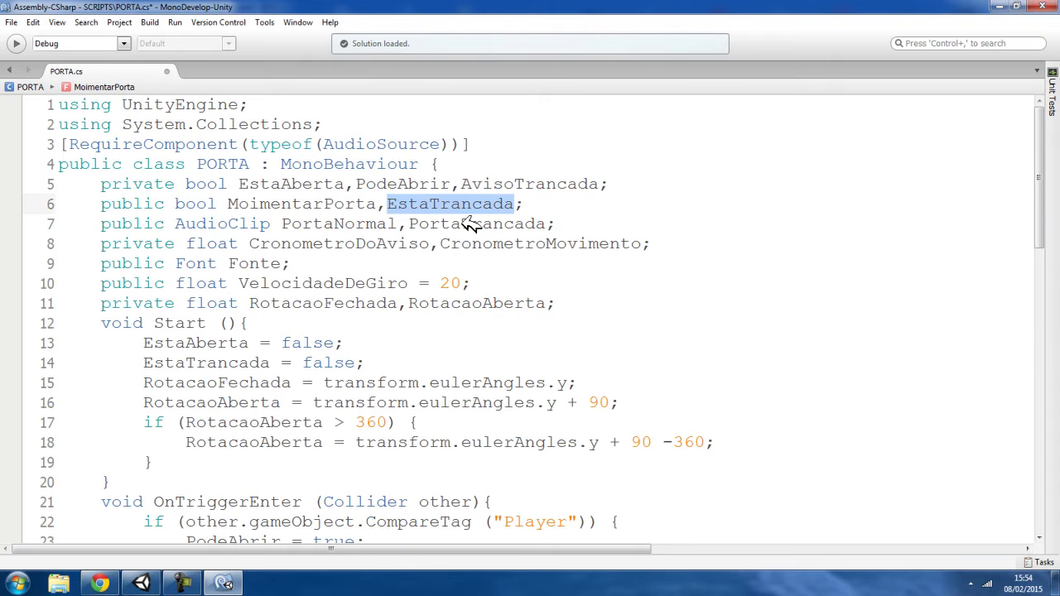
{"action": "double_click", "coordinate": [470, 225]}
{"action": "scroll", "coordinate": [421, 331], "scroll_direction": "down", "scroll_amount": 7}
{"action": "scroll", "coordinate": [429, 346], "scroll_direction": "down", "scroll_amount": 5}
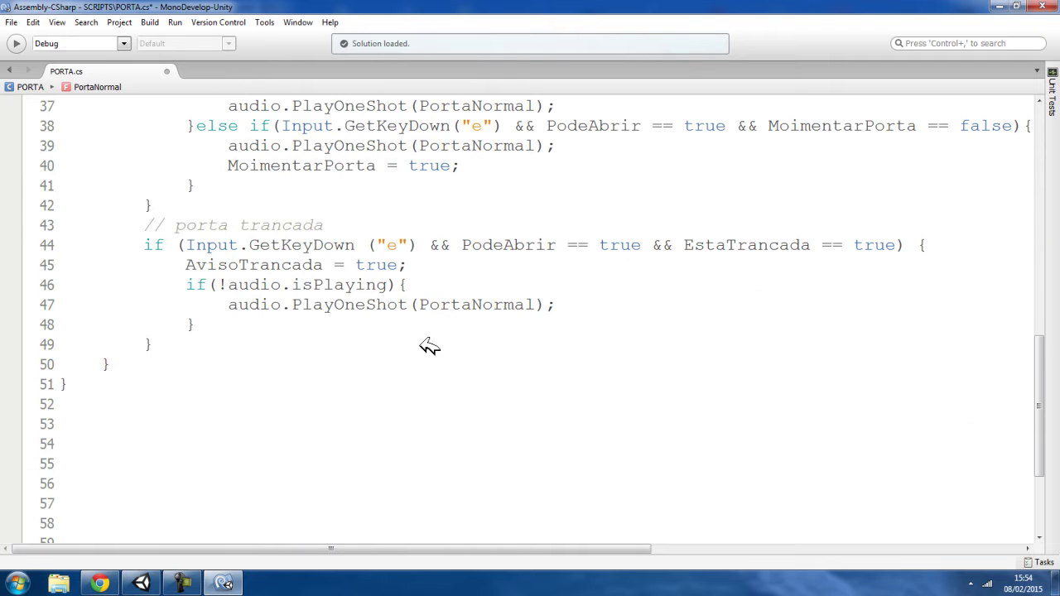
{"action": "double_click", "coordinate": [456, 306]}
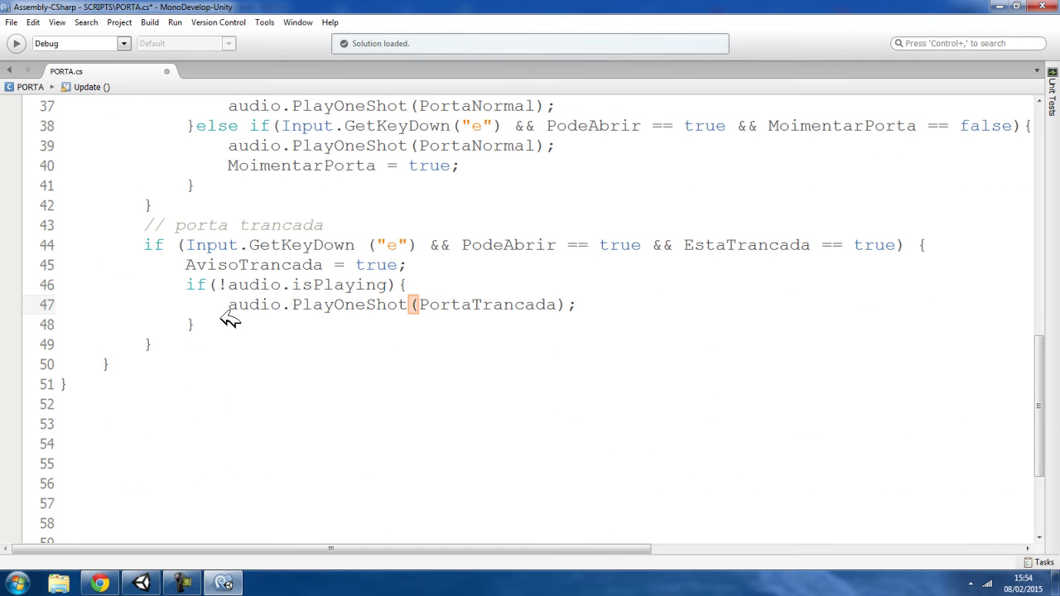
{"action": "left_click", "coordinate": [192, 339]}
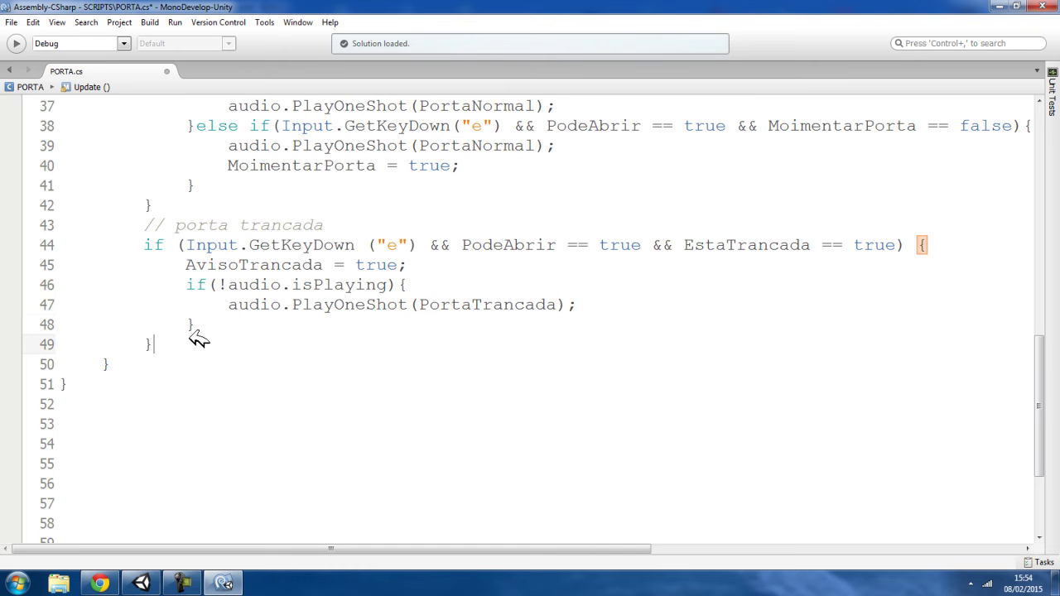
{"action": "key", "text": "Return"}
{"action": "type", "text": "// cronometro porta trancad"}
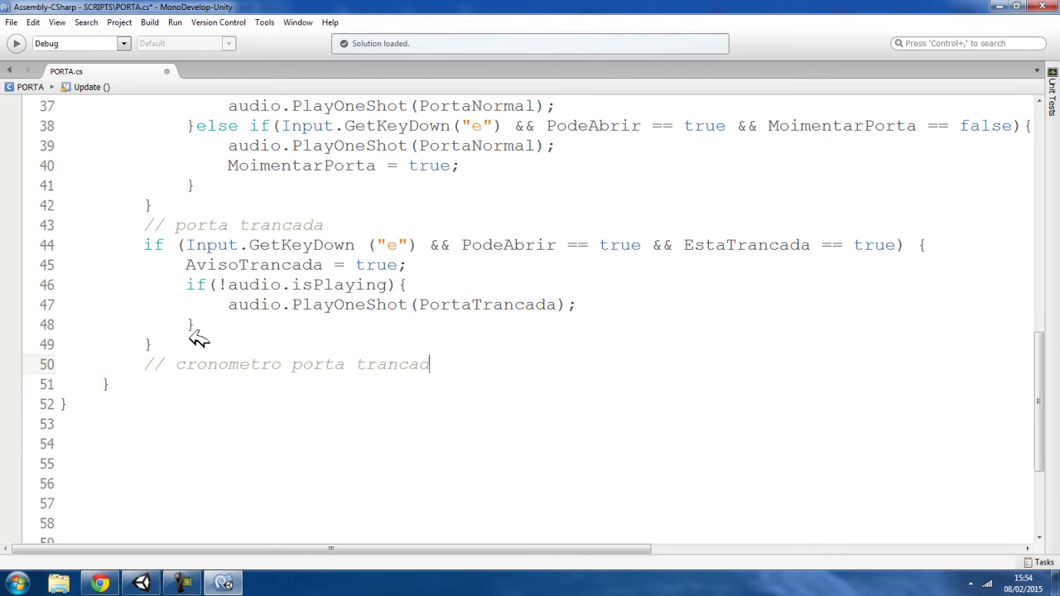
- Below the timer comment, open an if (AvisoTrancada == true) { block
{"action": "type", "text": "a"}
{"action": "key", "text": "Return"}
{"action": "type", "text": "]"}
{"action": "key", "text": "BackSpace"}
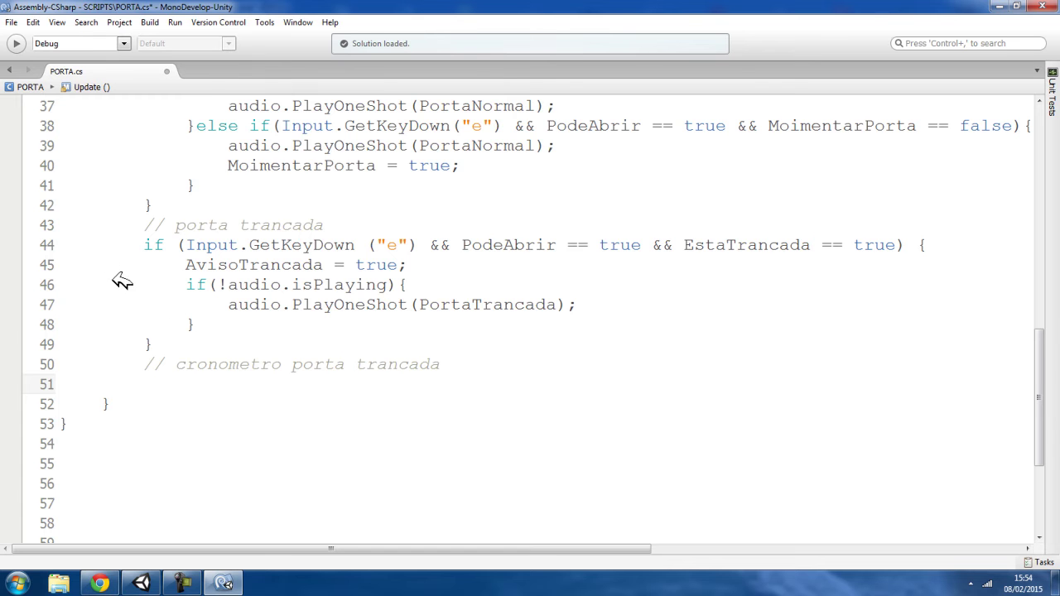
{"action": "scroll", "coordinate": [116, 273], "scroll_direction": "down", "scroll_amount": 2}
{"action": "scroll", "coordinate": [91, 260], "scroll_direction": "down", "scroll_amount": 1}
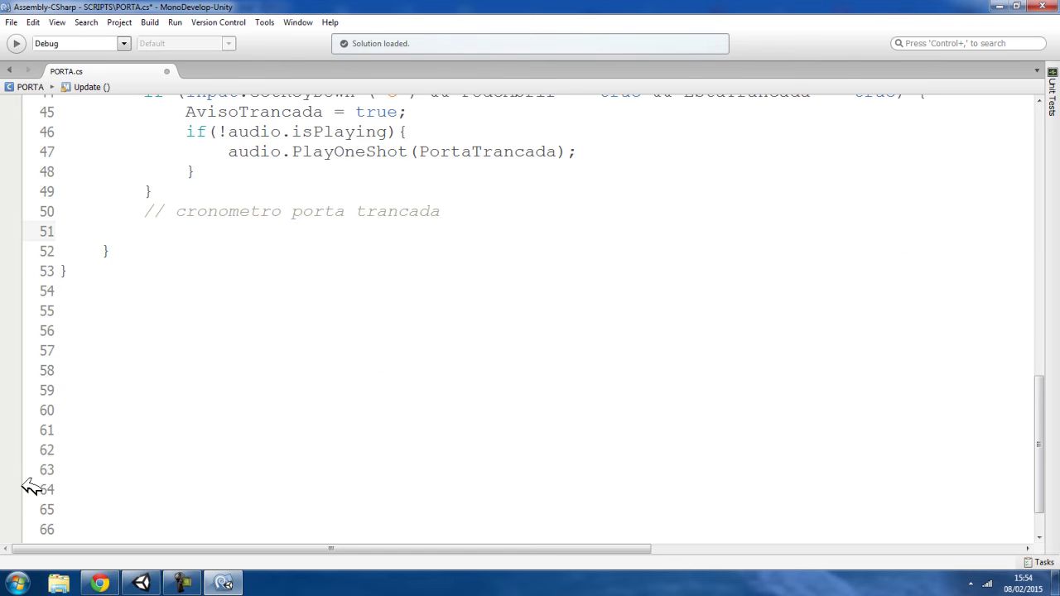
{"action": "type", "text": "if("}
{"action": "scroll", "coordinate": [133, 511], "scroll_direction": "up", "scroll_amount": 4}
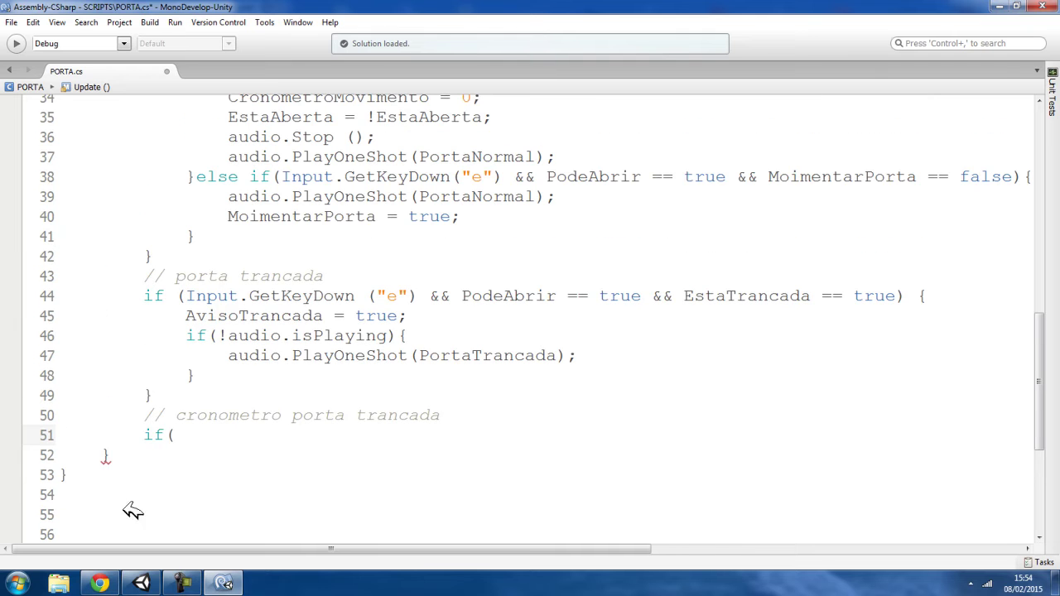
{"action": "double_click", "coordinate": [267, 315]}
{"action": "key", "text": "ctrl+c"}
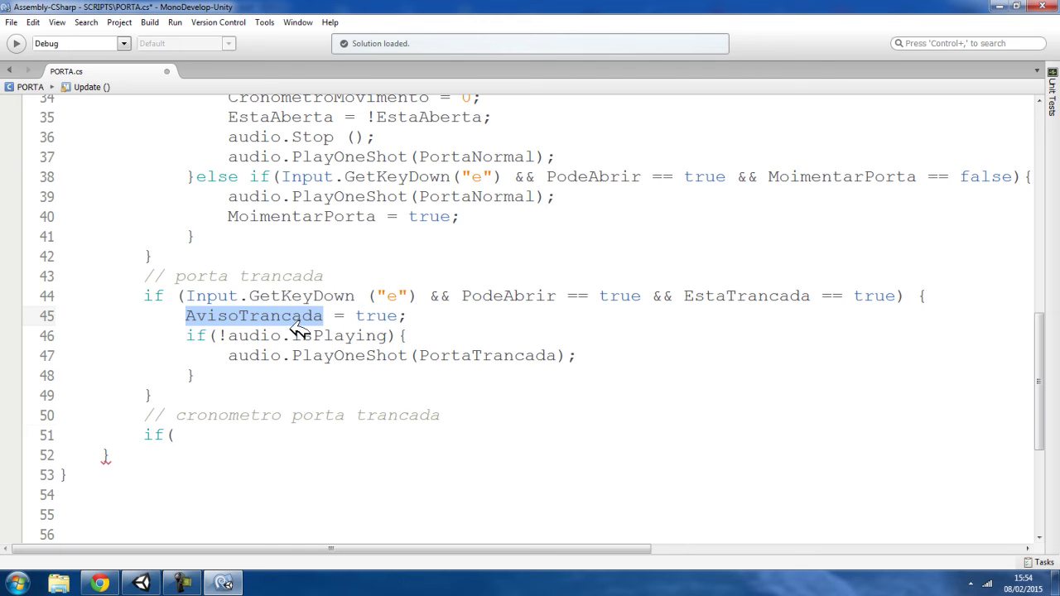
{"action": "left_click", "coordinate": [212, 434]}
{"action": "key", "text": "ctrl+v"}
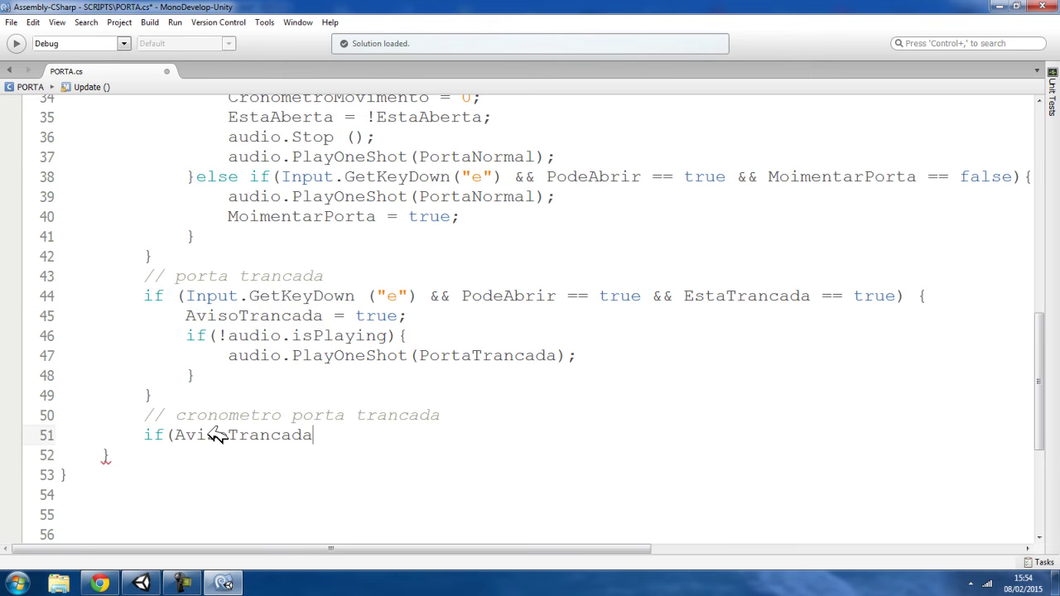
{"action": "type", "text": "== true){"}
{"action": "key", "text": "Return"}
{"action": "key", "text": "Return"}
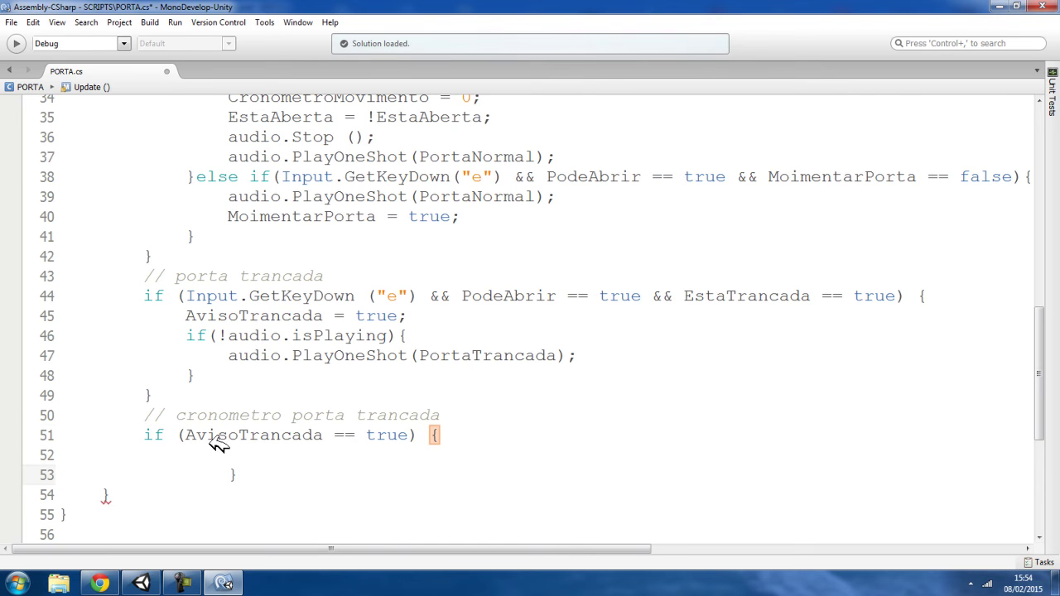
- Make CronometroDoAviso += Time.deltaTime; inside that block
{"action": "scroll", "coordinate": [273, 454], "scroll_direction": "up", "scroll_amount": 4}
{"action": "scroll", "coordinate": [331, 439], "scroll_direction": "up", "scroll_amount": 2}
{"action": "scroll", "coordinate": [347, 248], "scroll_direction": "up", "scroll_amount": 3}
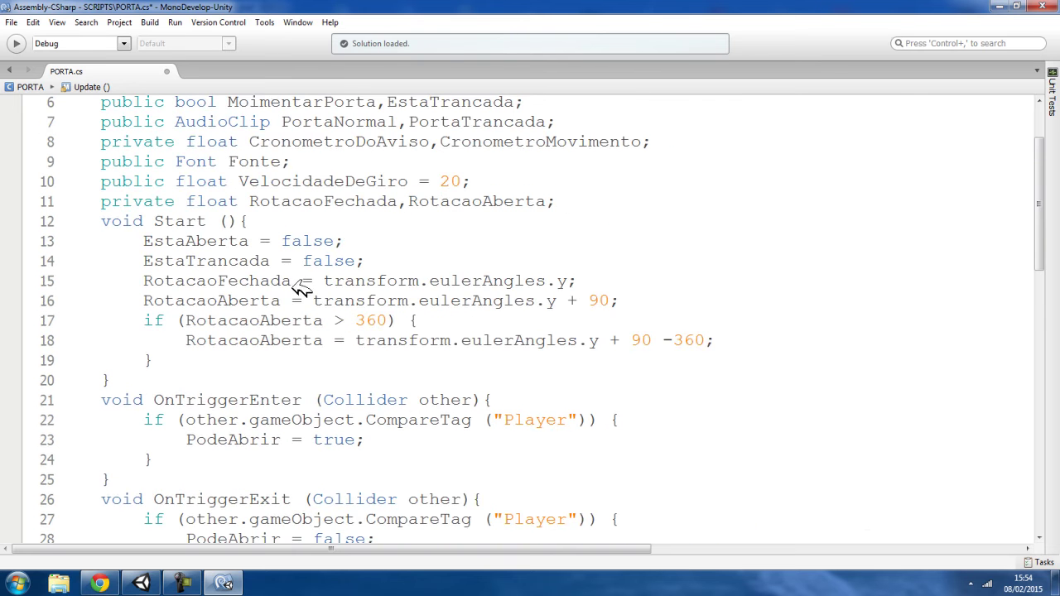
{"action": "double_click", "coordinate": [370, 146]}
{"action": "key", "text": "ctrl+c"}
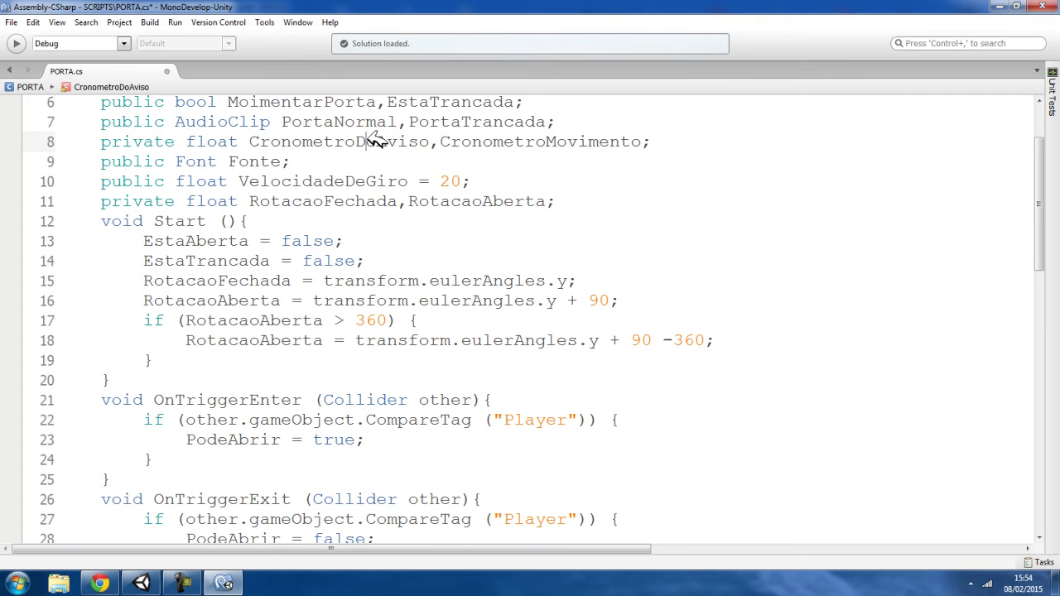
{"action": "scroll", "coordinate": [361, 255], "scroll_direction": "down", "scroll_amount": 5}
{"action": "scroll", "coordinate": [245, 391], "scroll_direction": "down", "scroll_amount": 3}
{"action": "scroll", "coordinate": [223, 442], "scroll_direction": "down", "scroll_amount": 2}
{"action": "left_click", "coordinate": [180, 401]}
{"action": "key", "text": "ctrl+v"}
{"action": "type", "text": "+= Time.deltaTime"}
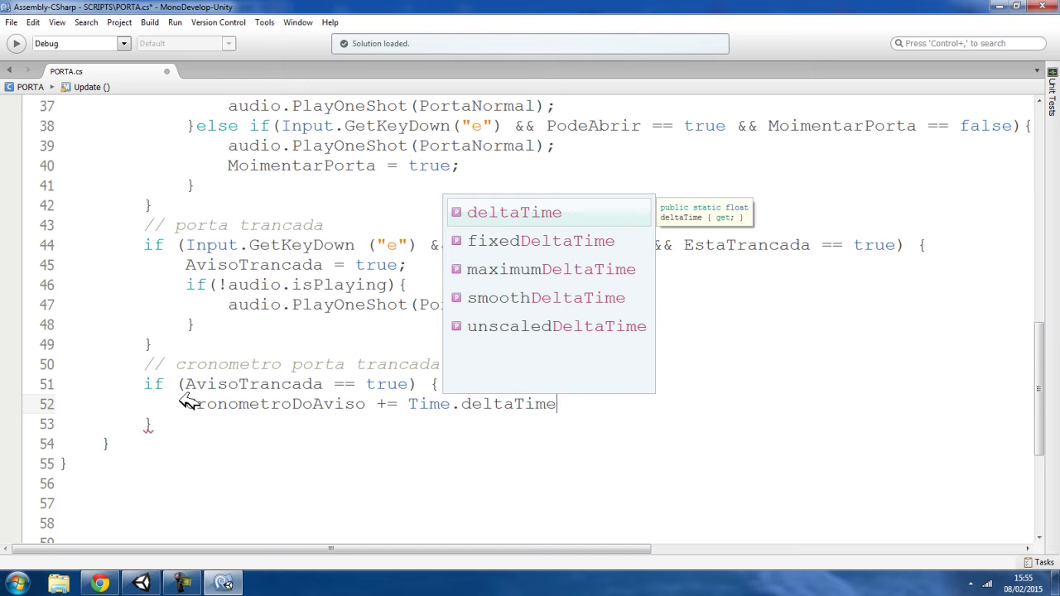
{"action": "type", "text": ";"}
- Add an empty if (CronometroDoAviso >= 3) { } threshold block after it
{"action": "left_click", "coordinate": [155, 425]}
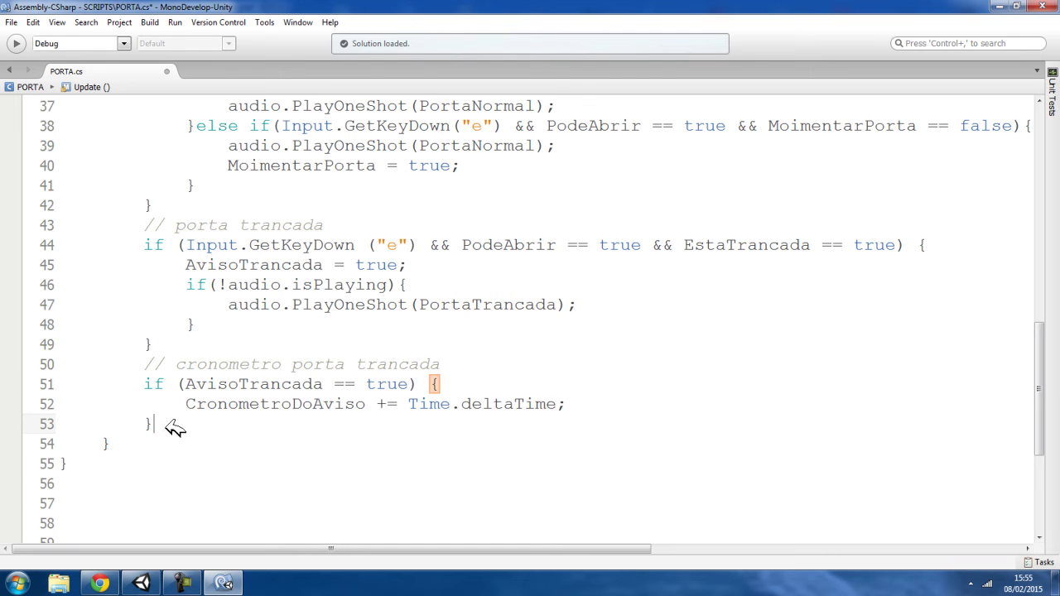
{"action": "key", "text": "Return"}
{"action": "type", "text": "if("}
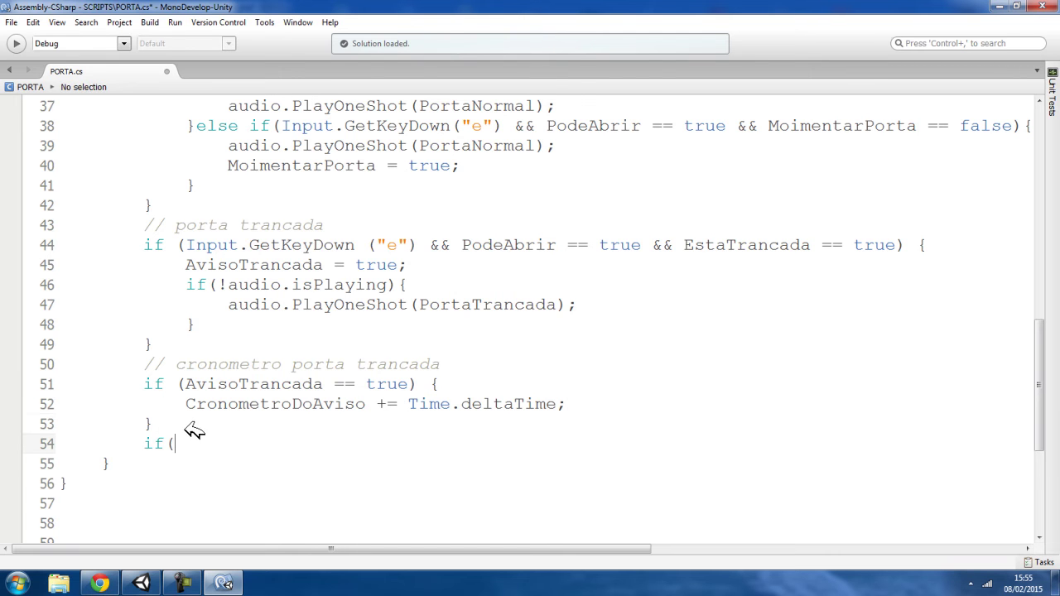
{"action": "double_click", "coordinate": [248, 403]}
{"action": "key", "text": "ctrl+c"}
{"action": "left_click", "coordinate": [222, 443]}
{"action": "key", "text": "ctrl+v"}
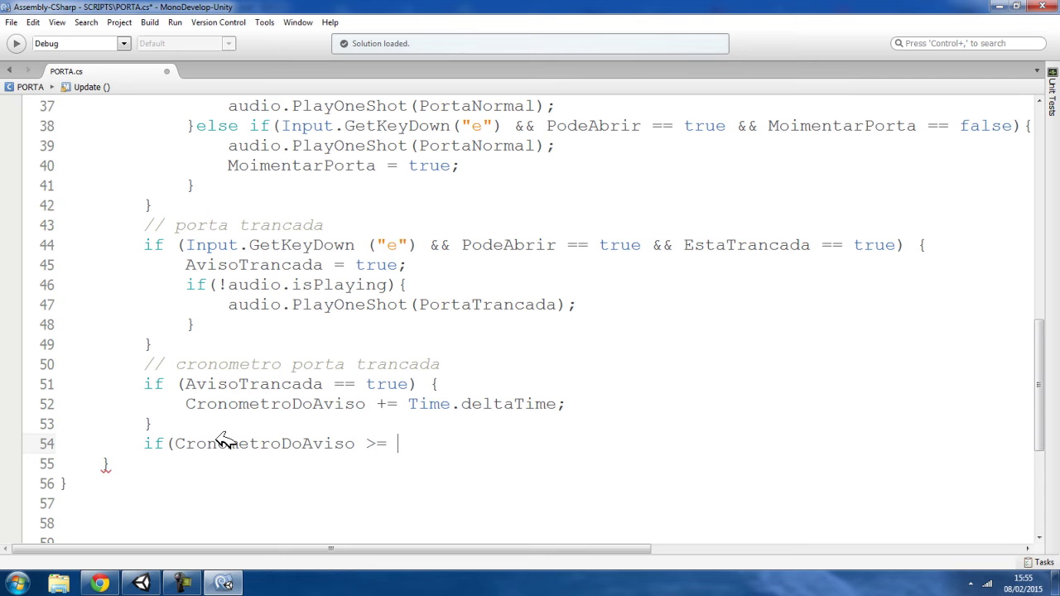
{"action": "type", "text": ") {"}
{"action": "key", "text": "Return"}
{"action": "key", "text": "Return"}
{"action": "type", "text": "}"}
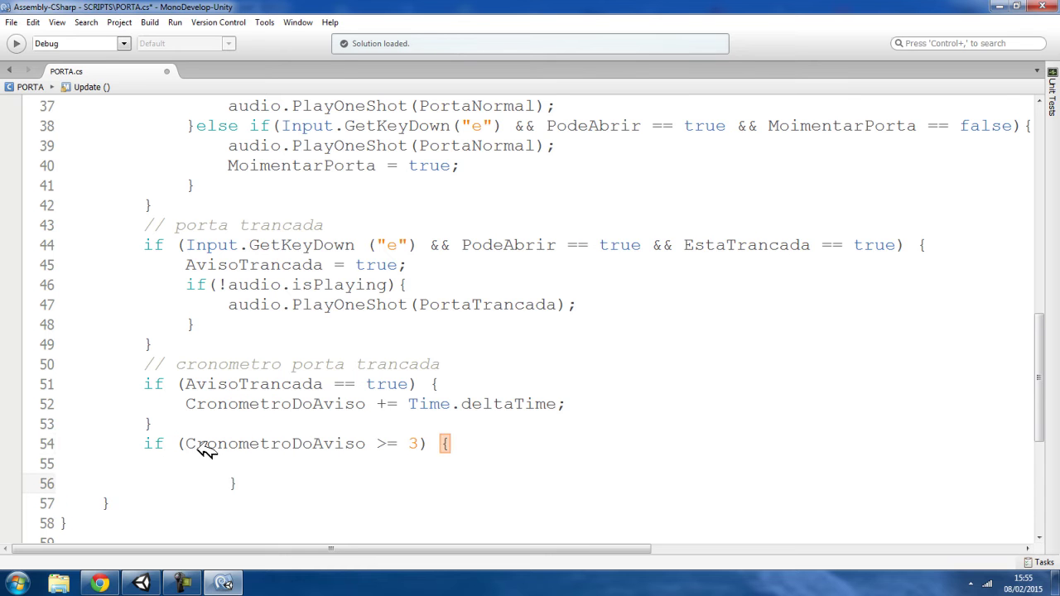
- In the threshold block set AvisoTrancada = false; and CronometroDoAviso = 0;
{"action": "double_click", "coordinate": [264, 382]}
{"action": "left_click", "coordinate": [240, 457]}
{"action": "key", "text": "ctrl+v"}
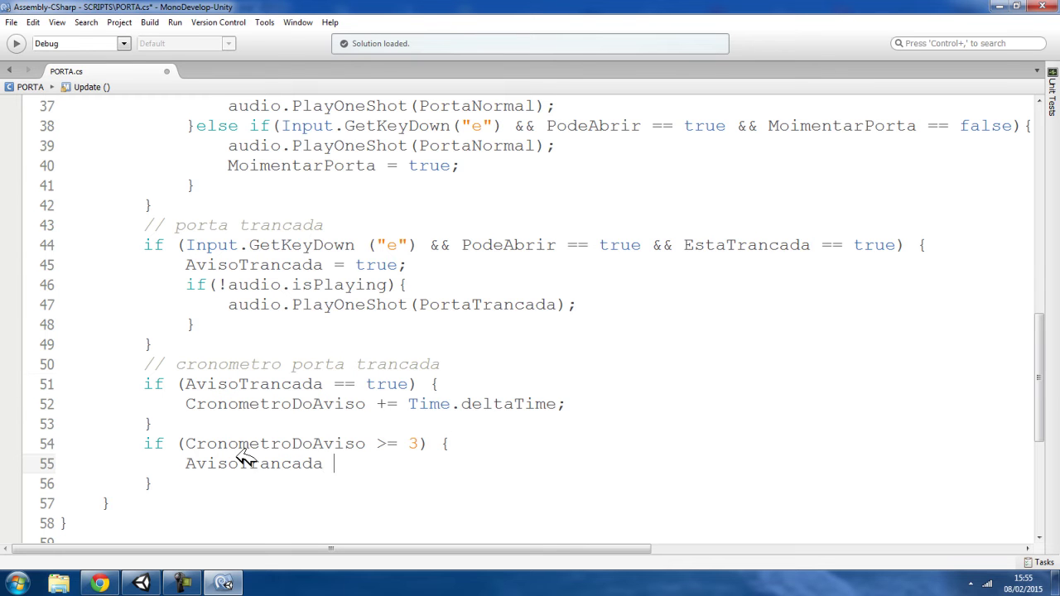
{"action": "type", "text": "= false;"}
{"action": "key", "text": "Return"}
{"action": "scroll", "coordinate": [310, 403], "scroll_direction": "down", "scroll_amount": 2}
{"action": "double_click", "coordinate": [265, 302]}
{"action": "key", "text": "ctrl+c"}
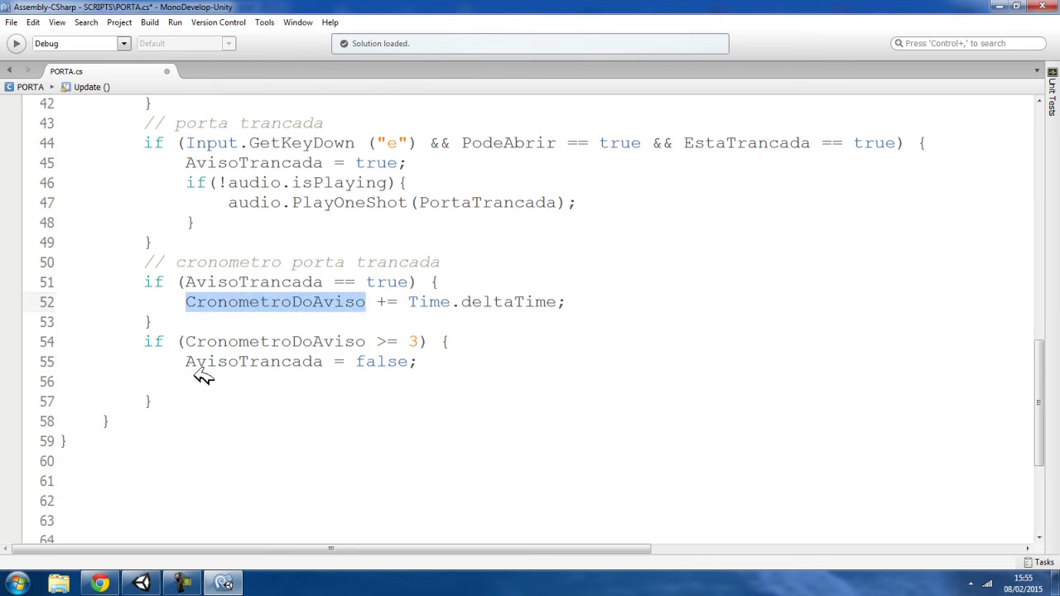
{"action": "left_click", "coordinate": [199, 381]}
{"action": "key", "text": "ctrl+v"}
{"action": "type", "text": "="}
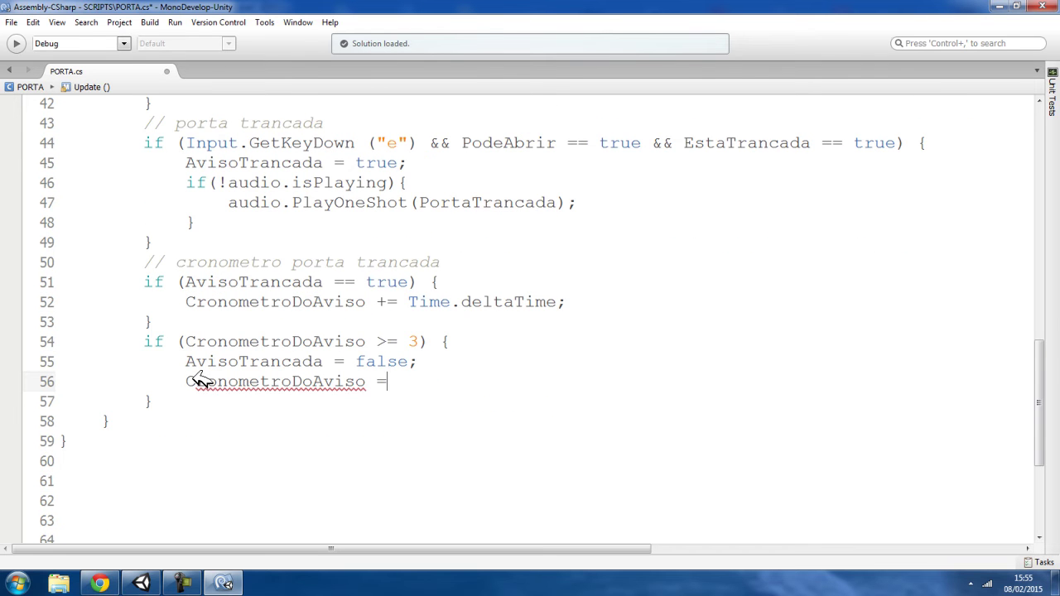
{"action": "type", "text": " 0;"}
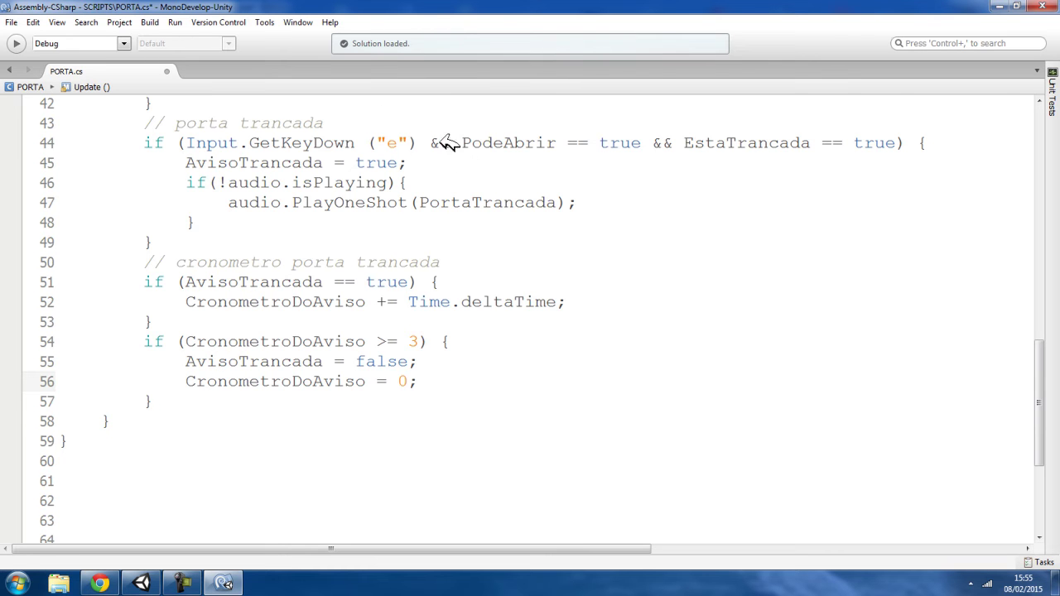
- Walk through the timer logic: flag check, accumulator, 3-second threshold and resets
{"action": "double_click", "coordinate": [266, 283]}
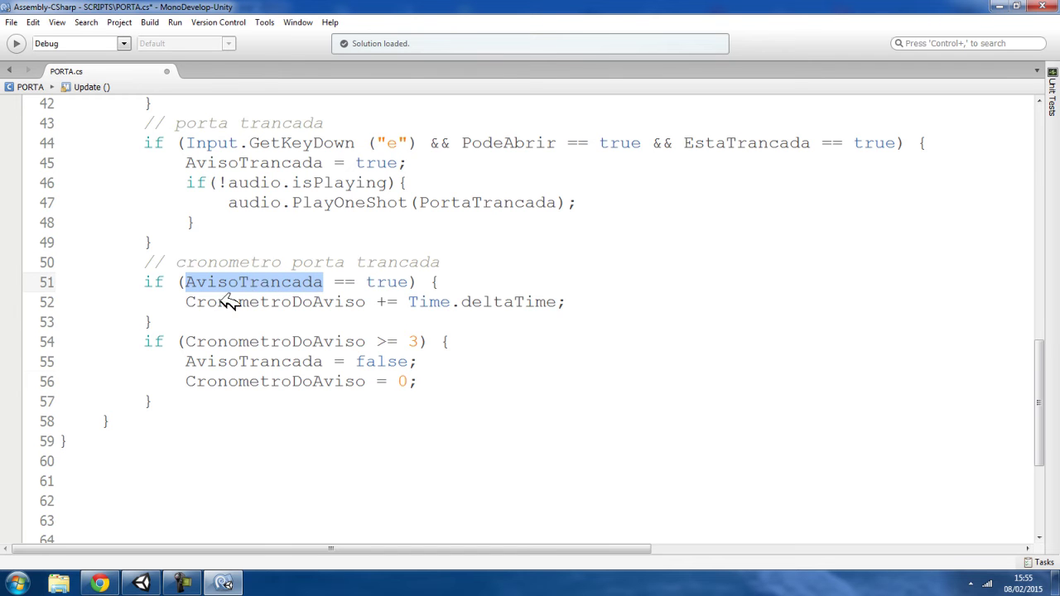
{"action": "double_click", "coordinate": [267, 303]}
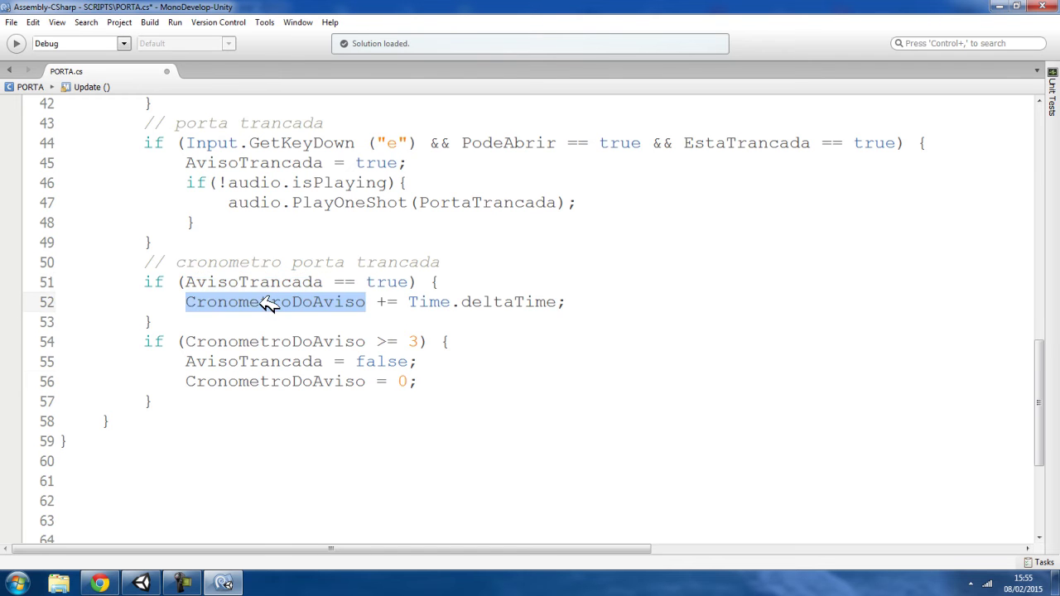
{"action": "double_click", "coordinate": [412, 341]}
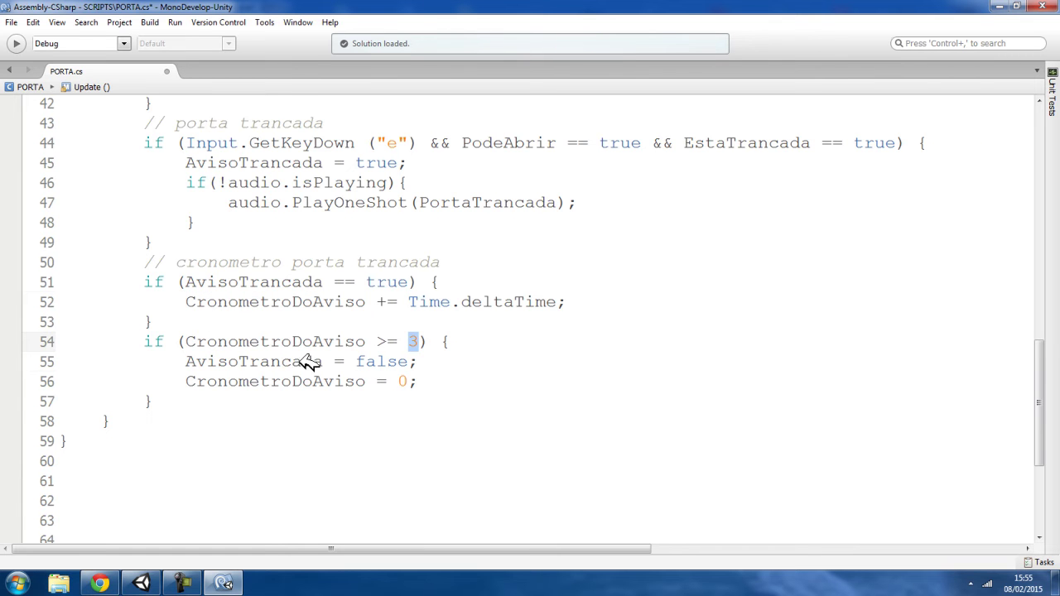
{"action": "double_click", "coordinate": [274, 361]}
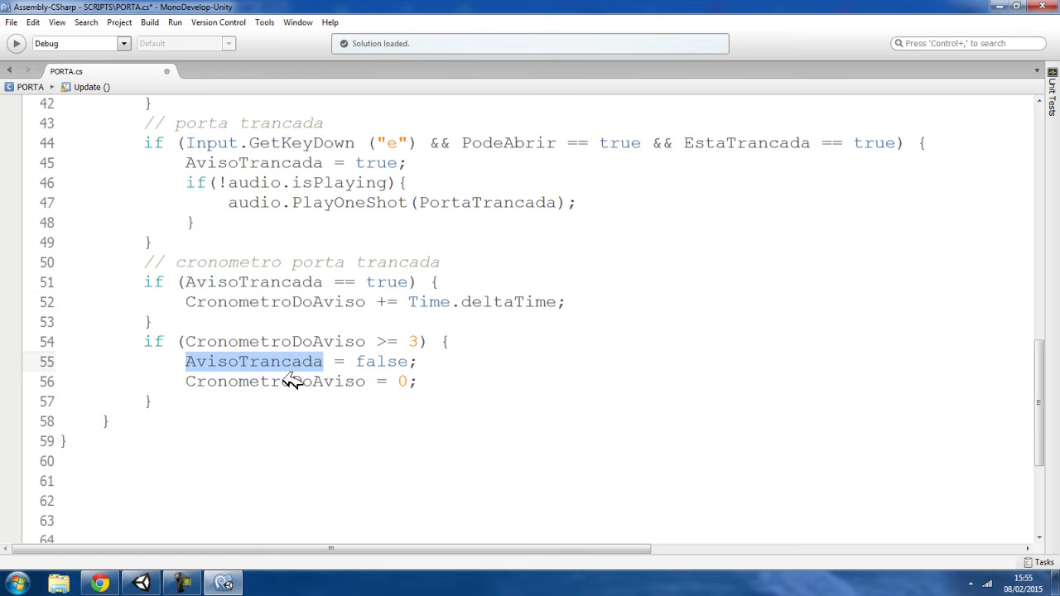
{"action": "double_click", "coordinate": [292, 381]}
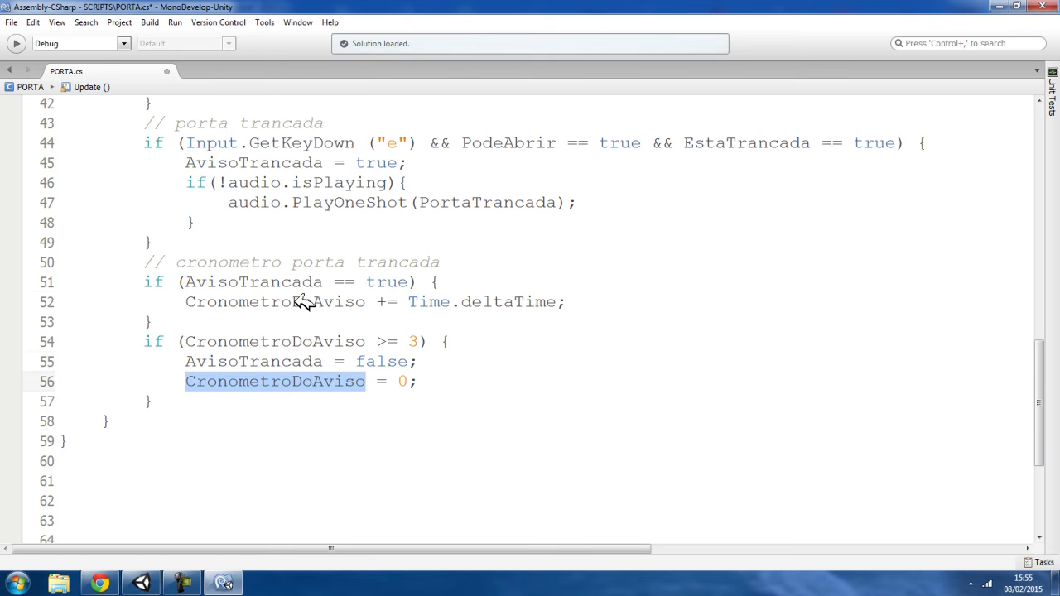
{"action": "left_click", "coordinate": [190, 392]}
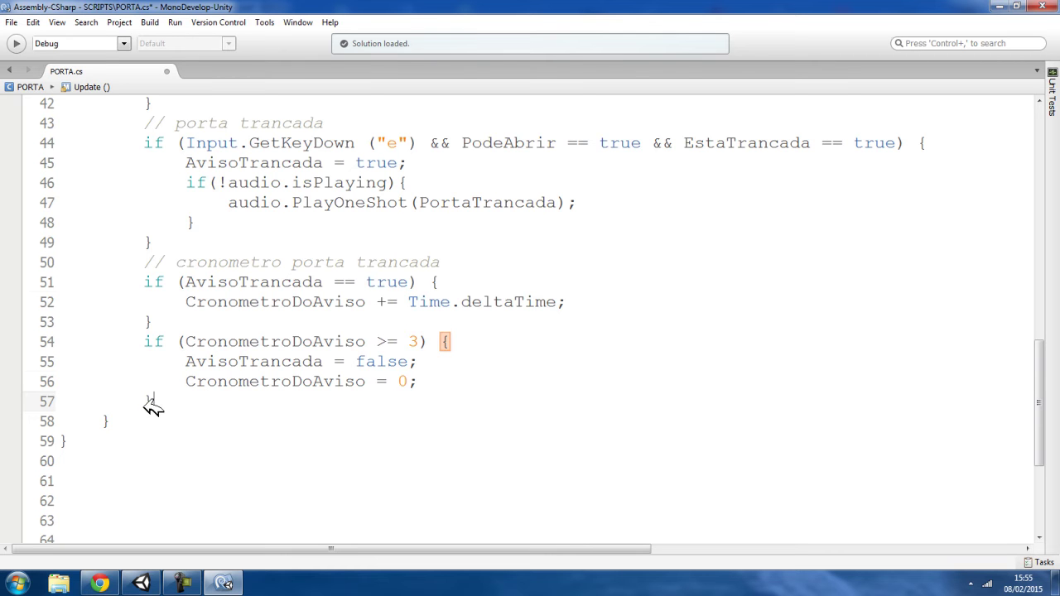
- Write // cronometro do movimento followed by an empty if (MovimentarPorta == true) { } block
{"action": "key", "text": "Return"}
{"action": "type", "text": "// cronometro do movimento"}
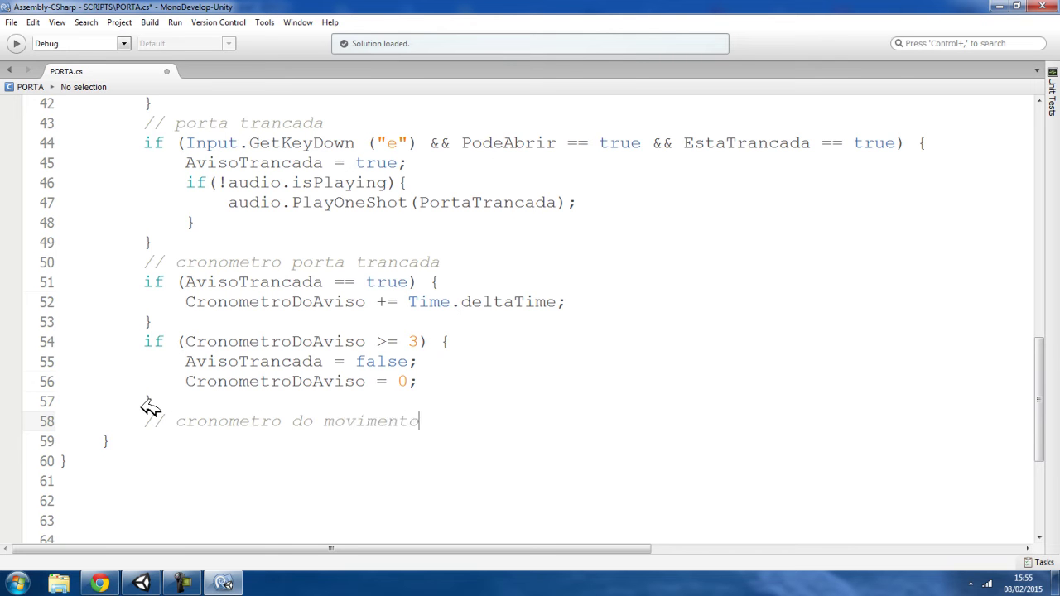
{"action": "type", "text": "tro do movimento"}
{"action": "key", "text": "Return"}
{"action": "scroll", "coordinate": [242, 413], "scroll_direction": "down", "scroll_amount": 3}
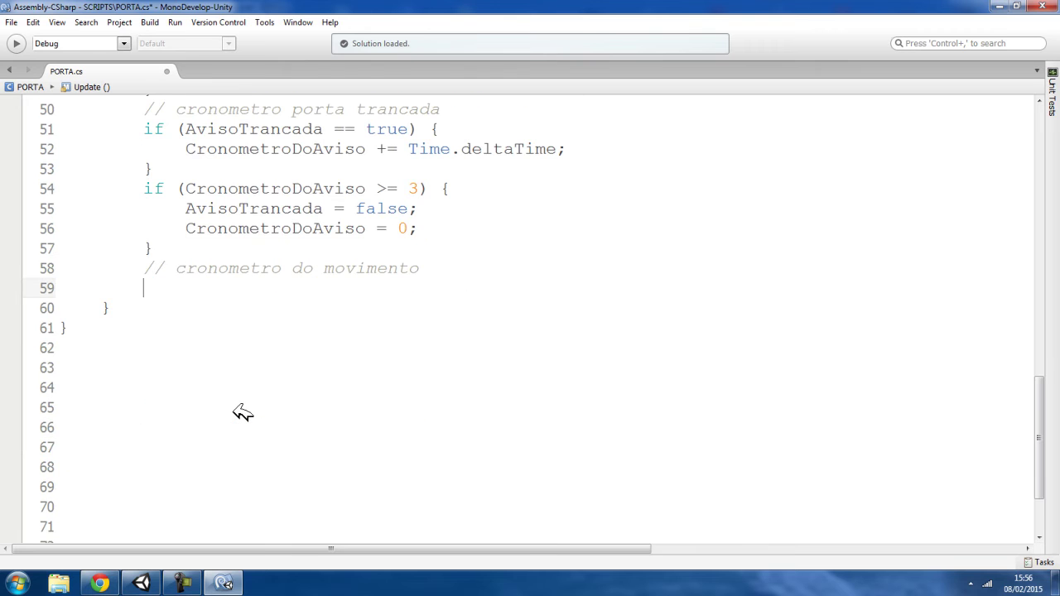
{"action": "type", "text": "if("}
{"action": "type", "text": "MovimentarPorta == "}
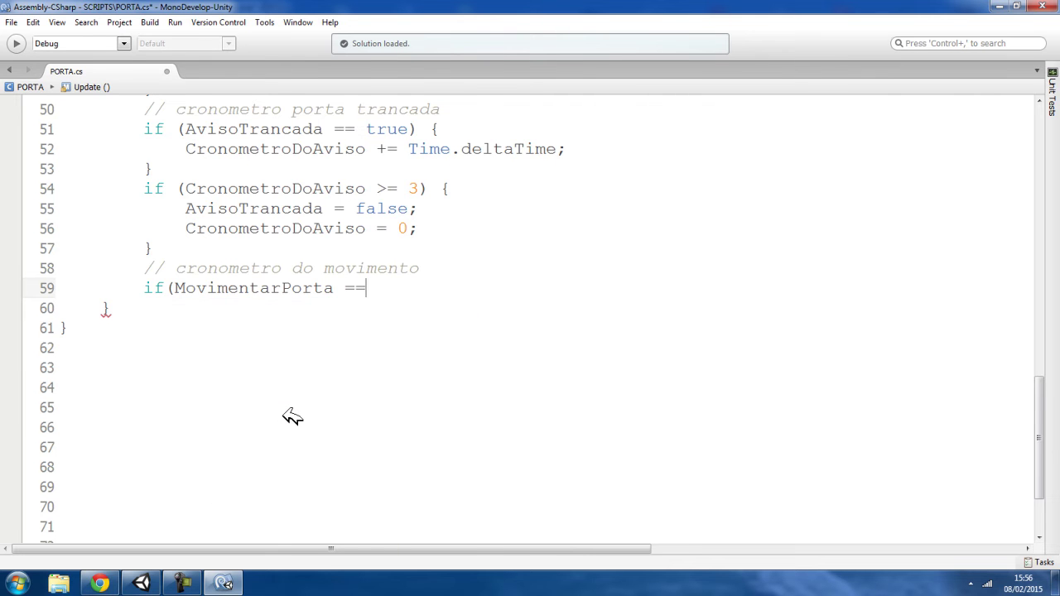
{"action": "type", "text": "true){"}
{"action": "key", "text": "Return"}
{"action": "key", "text": "Return"}
{"action": "type", "text": "}"}
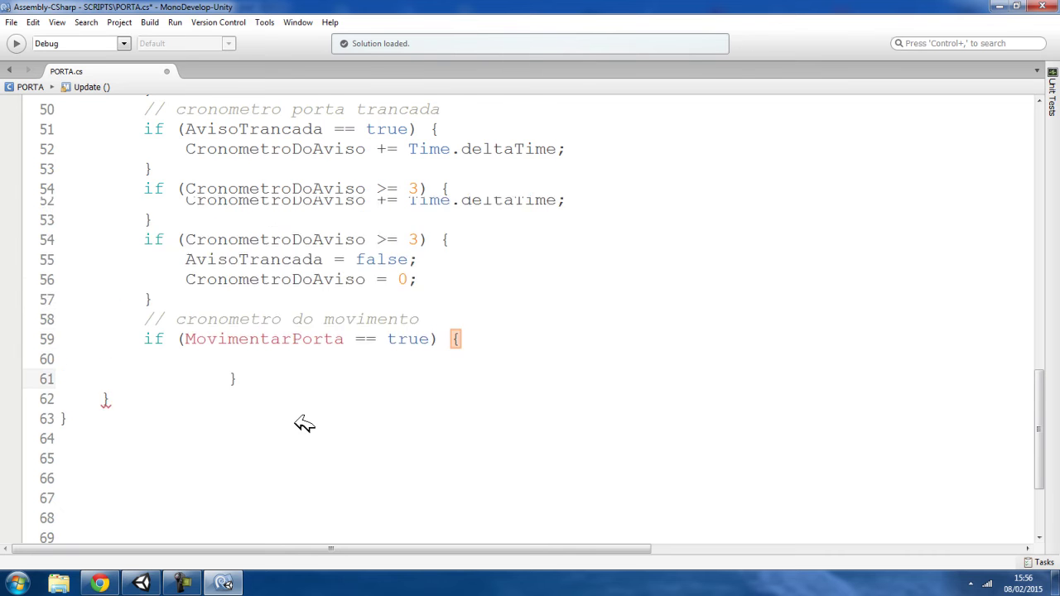
{"action": "scroll", "coordinate": [306, 414], "scroll_direction": "up", "scroll_amount": 3}
- Add the missing 'v' so the declaration reads MovimentarPorta, then select the corrected name
{"action": "scroll", "coordinate": [338, 263], "scroll_direction": "up", "scroll_amount": 1}
{"action": "scroll", "coordinate": [338, 263], "scroll_direction": "up", "scroll_amount": 2}
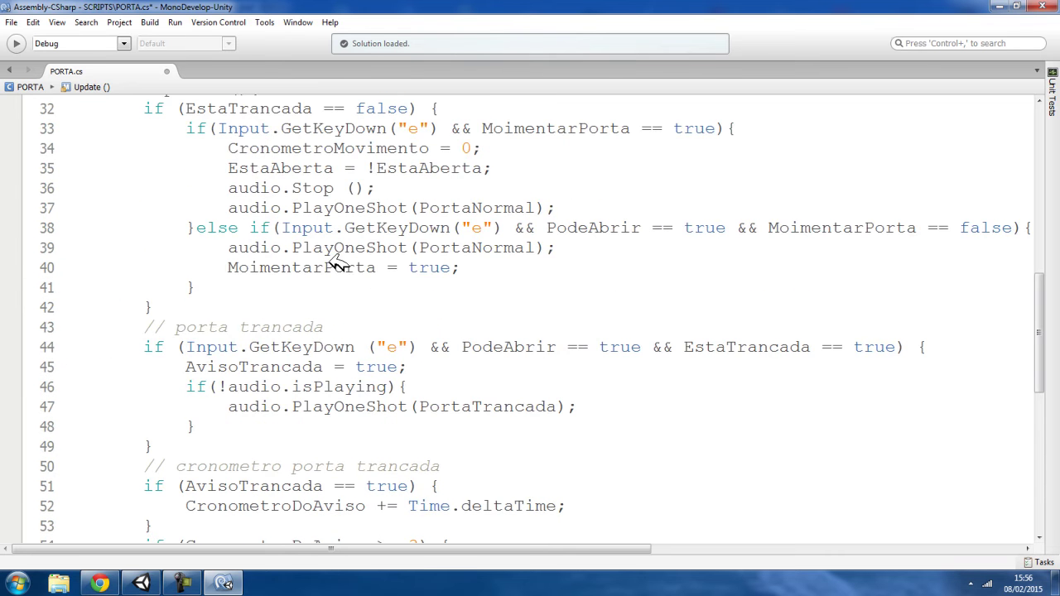
{"action": "left_click", "coordinate": [868, 226]}
{"action": "double_click", "coordinate": [868, 227]}
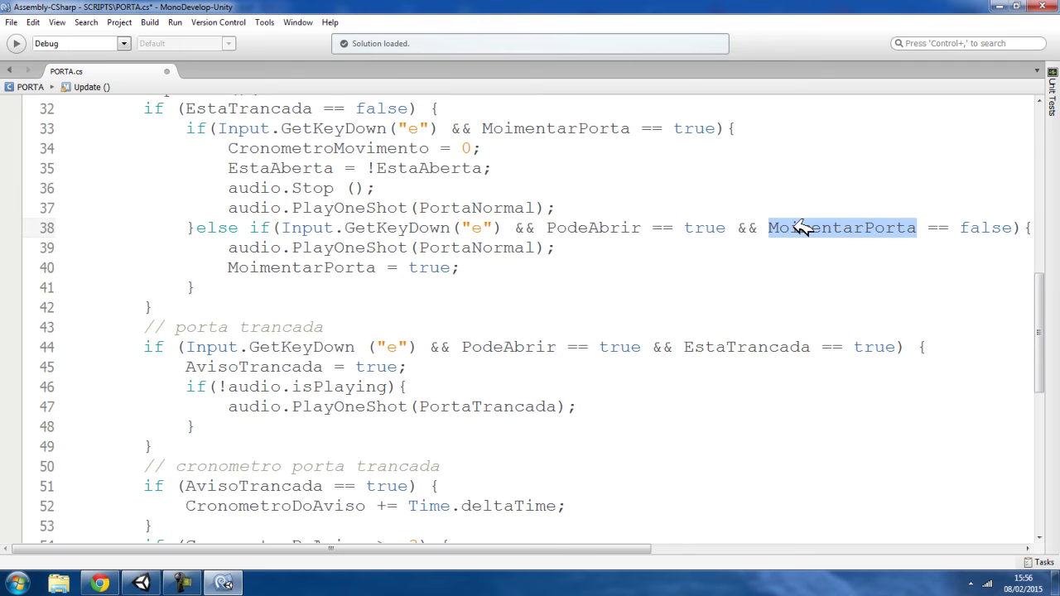
{"action": "scroll", "coordinate": [193, 279], "scroll_direction": "up", "scroll_amount": 5}
{"action": "scroll", "coordinate": [207, 284], "scroll_direction": "up", "scroll_amount": 1}
{"action": "scroll", "coordinate": [211, 286], "scroll_direction": "up", "scroll_amount": 4}
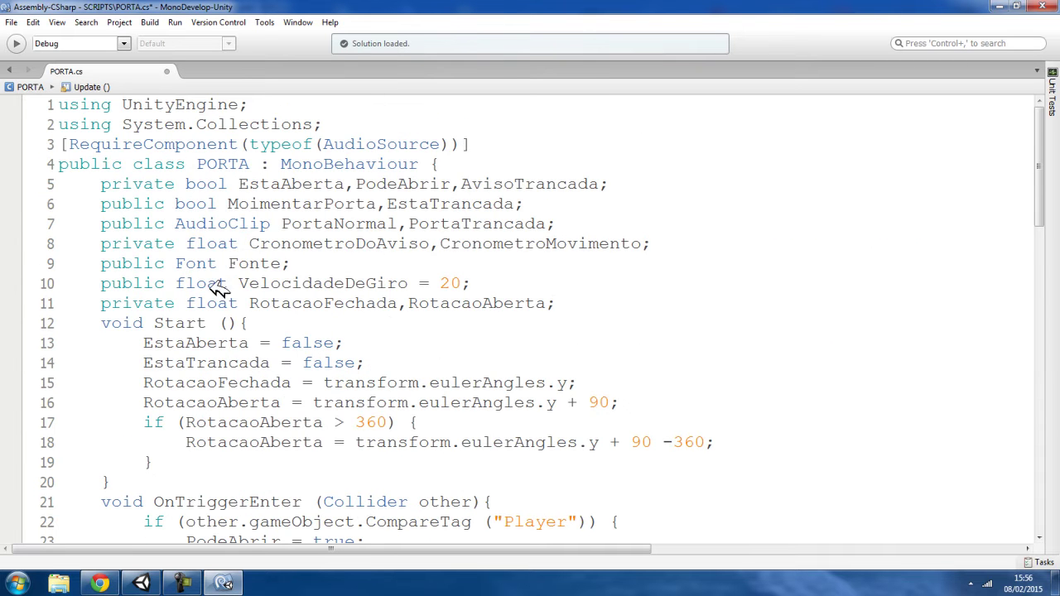
{"action": "left_click", "coordinate": [250, 204]}
{"action": "type", "text": "v"}
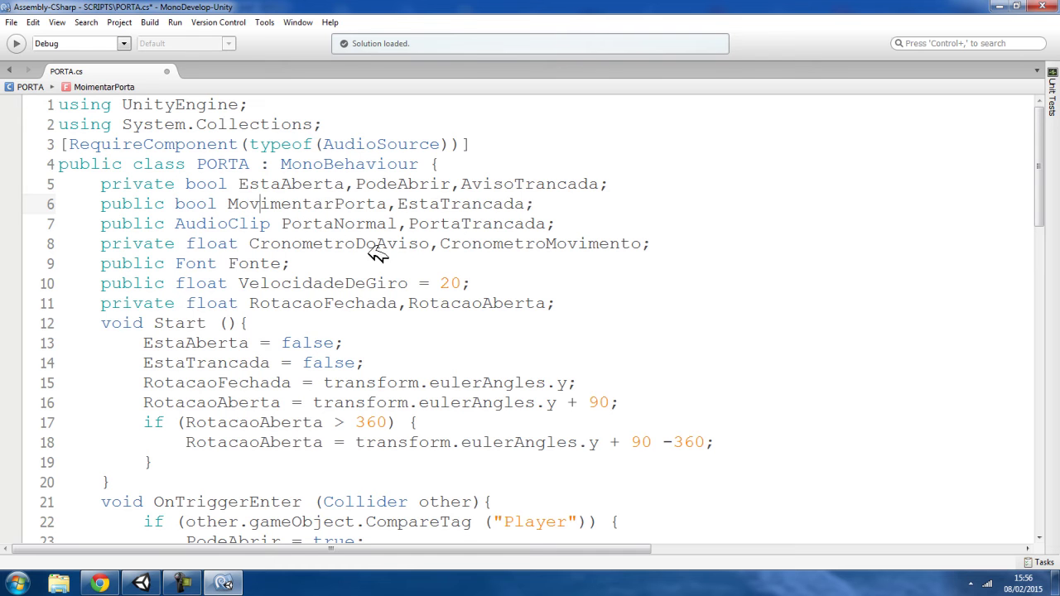
{"action": "double_click", "coordinate": [320, 204]}
{"action": "key", "text": "ctrl+c"}
- Replace the misspelled name on lines 33, 38, 40 and in the new condition with MovimentarPorta
{"action": "scroll", "coordinate": [327, 240], "scroll_direction": "down", "scroll_amount": 5}
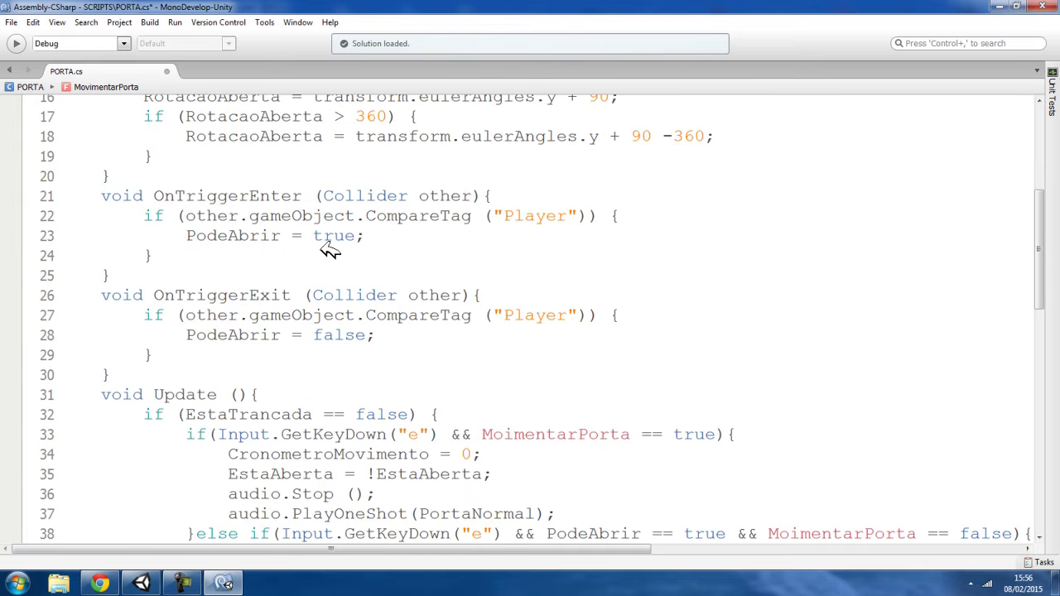
{"action": "scroll", "coordinate": [330, 248], "scroll_direction": "down", "scroll_amount": 3}
{"action": "double_click", "coordinate": [509, 229]}
{"action": "key", "text": "ctrl+v"}
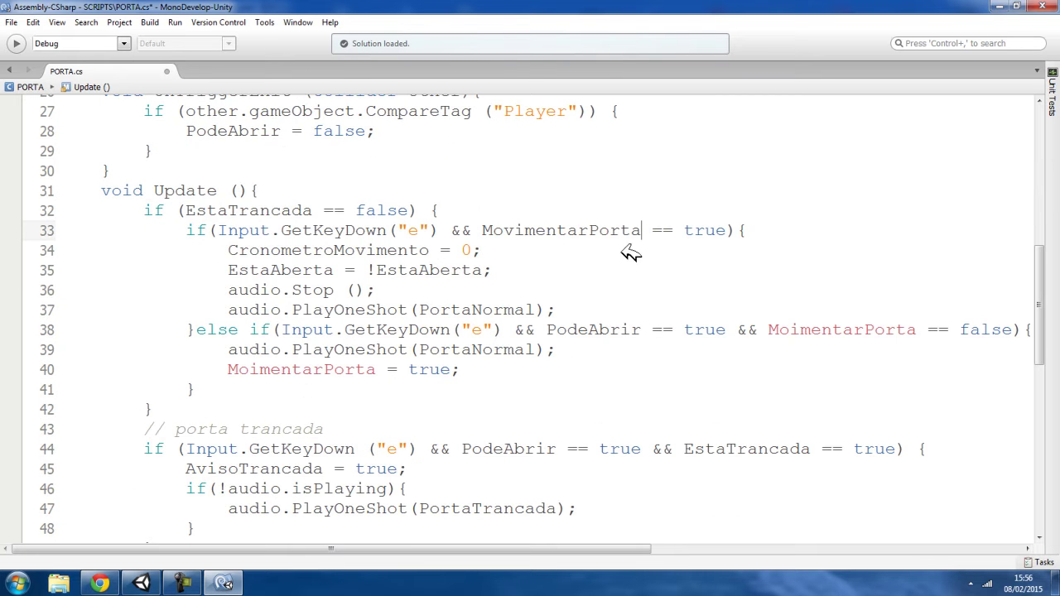
{"action": "double_click", "coordinate": [855, 329]}
{"action": "key", "text": "ctrl+v"}
{"action": "mouse_move", "coordinate": [634, 548]}
{"action": "left_mouse_down"}
{"action": "mouse_move", "coordinate": [793, 548]}
{"action": "mouse_move", "coordinate": [466, 548]}
{"action": "left_mouse_up"}
{"action": "scroll", "coordinate": [425, 473], "scroll_direction": "down", "scroll_amount": 3}
{"action": "double_click", "coordinate": [302, 165]}
{"action": "key", "text": "ctrl+v"}
{"action": "scroll", "coordinate": [320, 260], "scroll_direction": "down", "scroll_amount": 3}
{"action": "double_click", "coordinate": [234, 343]}
{"action": "key", "text": "ctrl+v"}
- Dedent the new block's closing brace so it aligns with its if statement
{"action": "scroll", "coordinate": [438, 323], "scroll_direction": "up", "scroll_amount": 8}
{"action": "scroll", "coordinate": [438, 324], "scroll_direction": "up", "scroll_amount": 6}
{"action": "scroll", "coordinate": [444, 324], "scroll_direction": "up", "scroll_amount": 2}
{"action": "scroll", "coordinate": [444, 324], "scroll_direction": "down", "scroll_amount": 9}
{"action": "scroll", "coordinate": [438, 324], "scroll_direction": "down", "scroll_amount": 7}
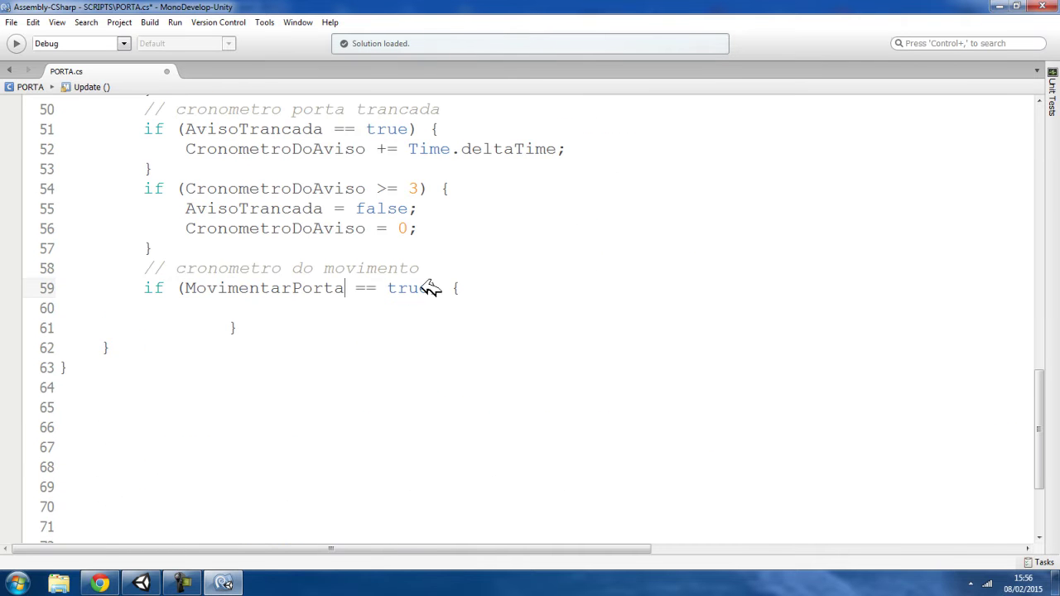
{"action": "left_click", "coordinate": [229, 327]}
{"action": "key", "text": "BackSpace"}
{"action": "key", "text": "BackSpace"}
{"action": "left_click", "coordinate": [211, 308]}
- Pick up the CronometroMovimento name from the timer declarations for reuse in the block
{"action": "scroll", "coordinate": [217, 310], "scroll_direction": "up", "scroll_amount": 14}
{"action": "scroll", "coordinate": [284, 331], "scroll_direction": "up", "scroll_amount": 3}
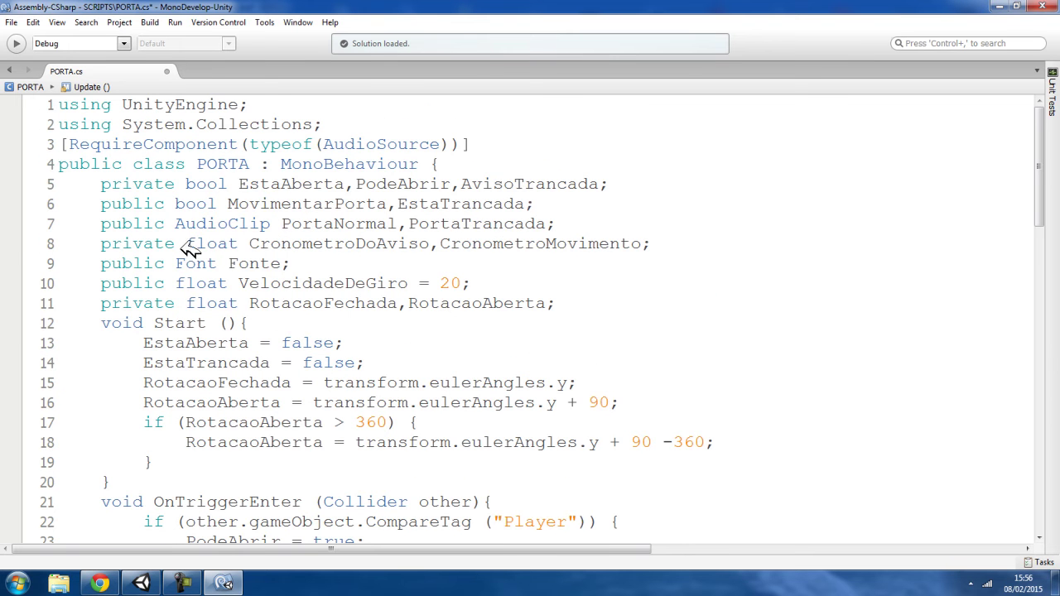
{"action": "left_click", "coordinate": [314, 250]}
{"action": "double_click", "coordinate": [539, 244]}
{"action": "key", "text": "ctrl+c"}
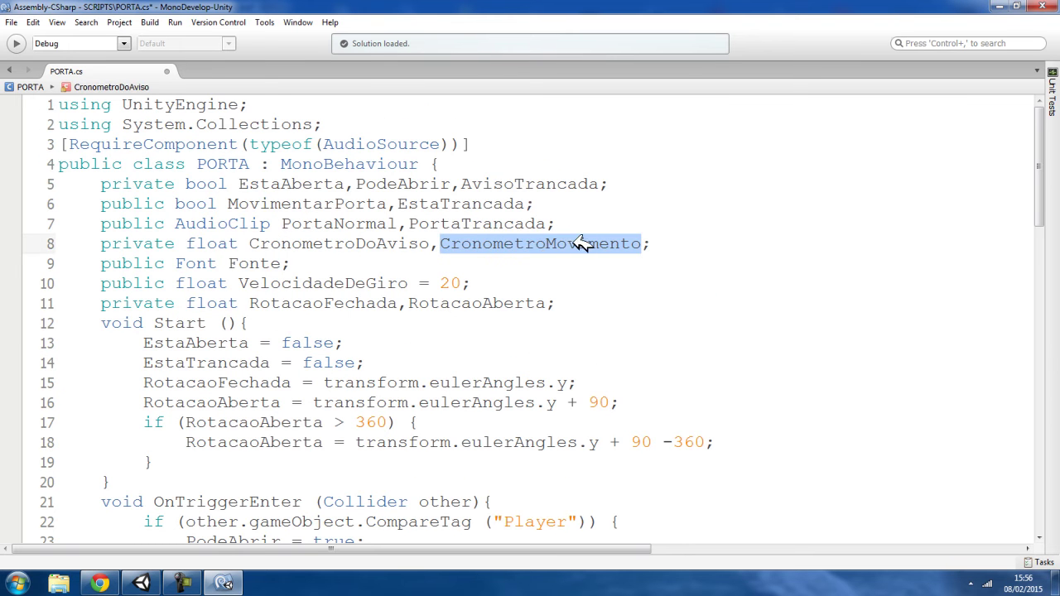
{"action": "scroll", "coordinate": [556, 265], "scroll_direction": "down", "scroll_amount": 6}
{"action": "scroll", "coordinate": [538, 273], "scroll_direction": "down", "scroll_amount": 6}
{"action": "scroll", "coordinate": [488, 294], "scroll_direction": "down", "scroll_amount": 5}
- Add CronometroMovimento += Time.deltaTime inside the MovimentarPorta block on line 60
{"action": "left_click", "coordinate": [220, 255]}
{"action": "key", "text": "ctrl+v"}
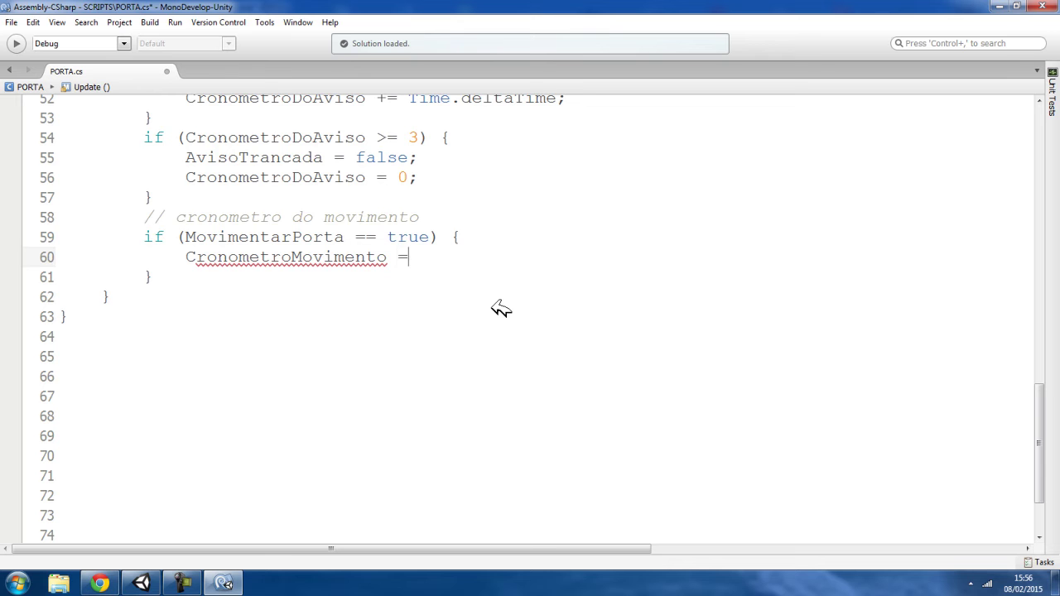
{"action": "type", "text": "Time.de"}
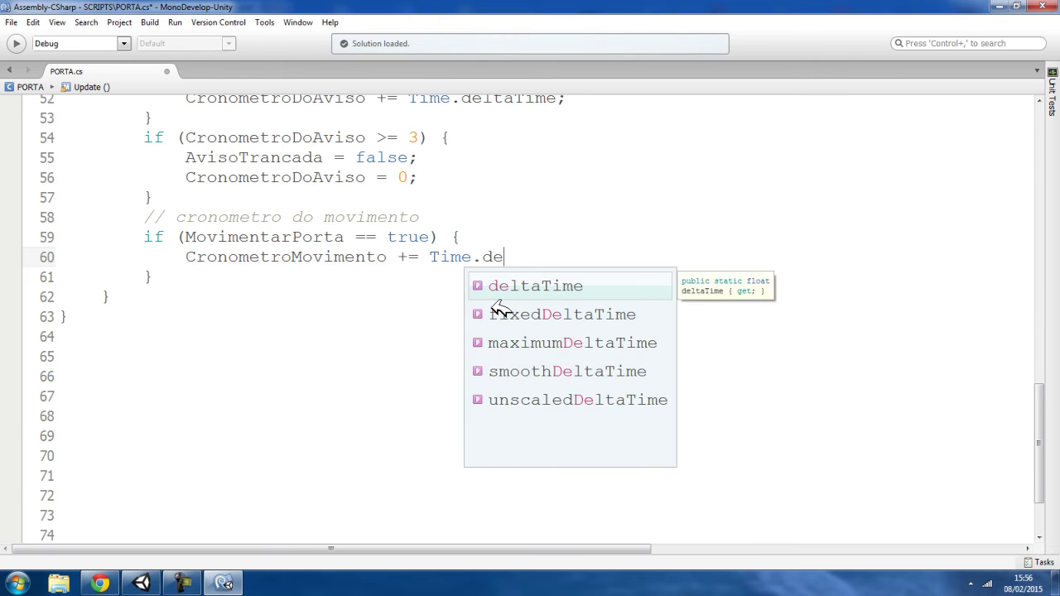
{"action": "key", "text": "Return"}
- Start a new if( statement on line 62 below the timer block
{"action": "left_click", "coordinate": [206, 275]}
{"action": "key", "text": "Return"}
{"action": "type", "text": "if("}
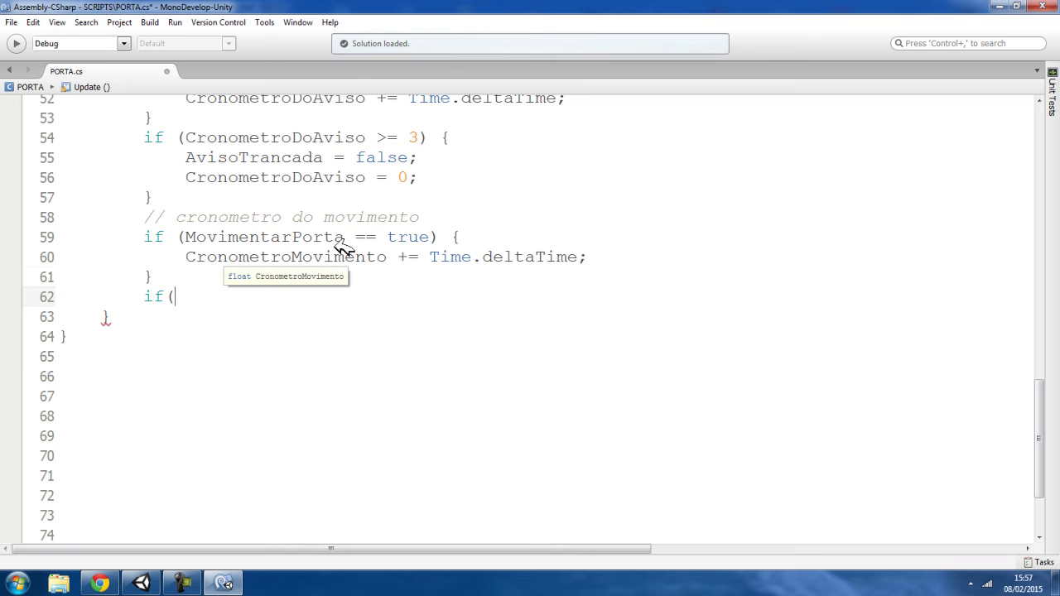
{"action": "double_click", "coordinate": [289, 255]}
- Paste CronometroMovimento into the new if condition on line 62
{"action": "key", "text": "ctrl+c"}
{"action": "left_click", "coordinate": [230, 295]}
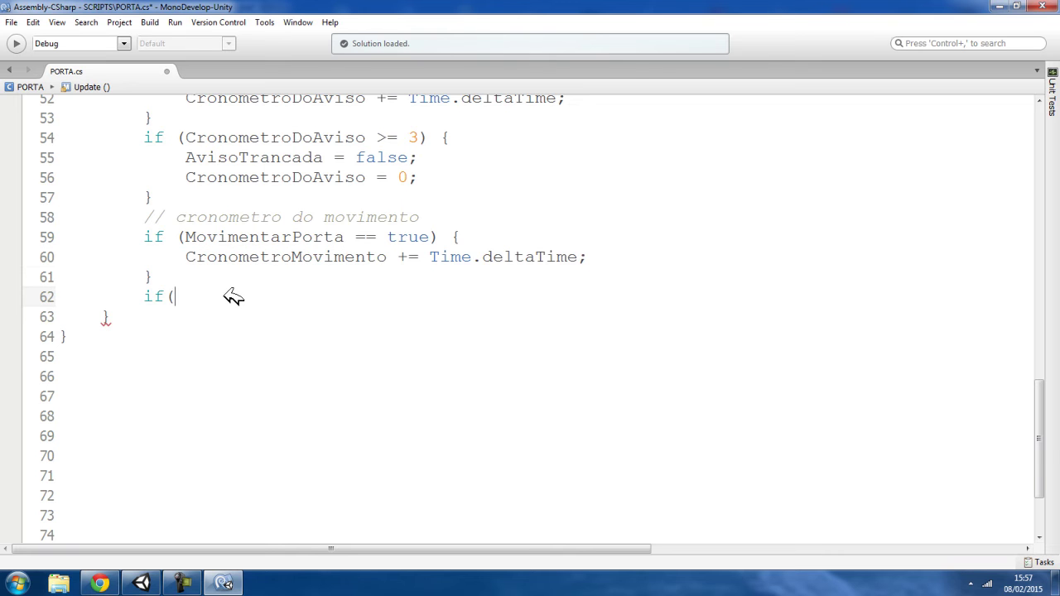
{"action": "key", "text": "ctrl+v"}
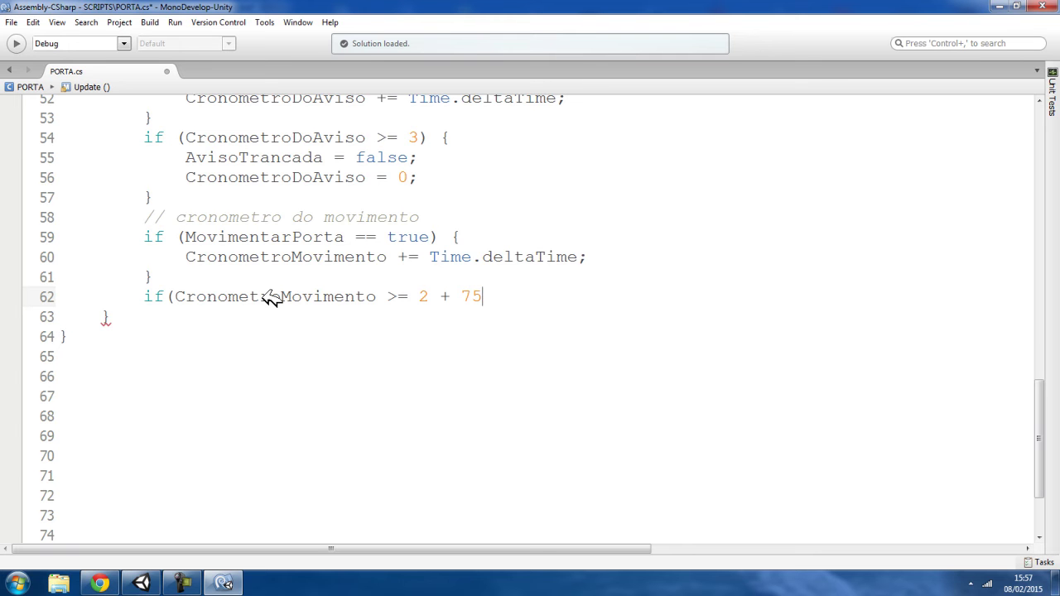
- Complete line 62 as if(CronometroMovimento >= 2 + 75/VelocidadeDeGiro; using the speed variable
{"action": "scroll", "coordinate": [331, 312], "scroll_direction": "up", "scroll_amount": 6}
{"action": "scroll", "coordinate": [485, 312], "scroll_direction": "up", "scroll_amount": 6}
{"action": "scroll", "coordinate": [485, 319], "scroll_direction": "up", "scroll_amount": 4}
{"action": "left_click", "coordinate": [329, 231]}
{"action": "scroll", "coordinate": [657, 350], "scroll_direction": "down", "scroll_amount": 6}
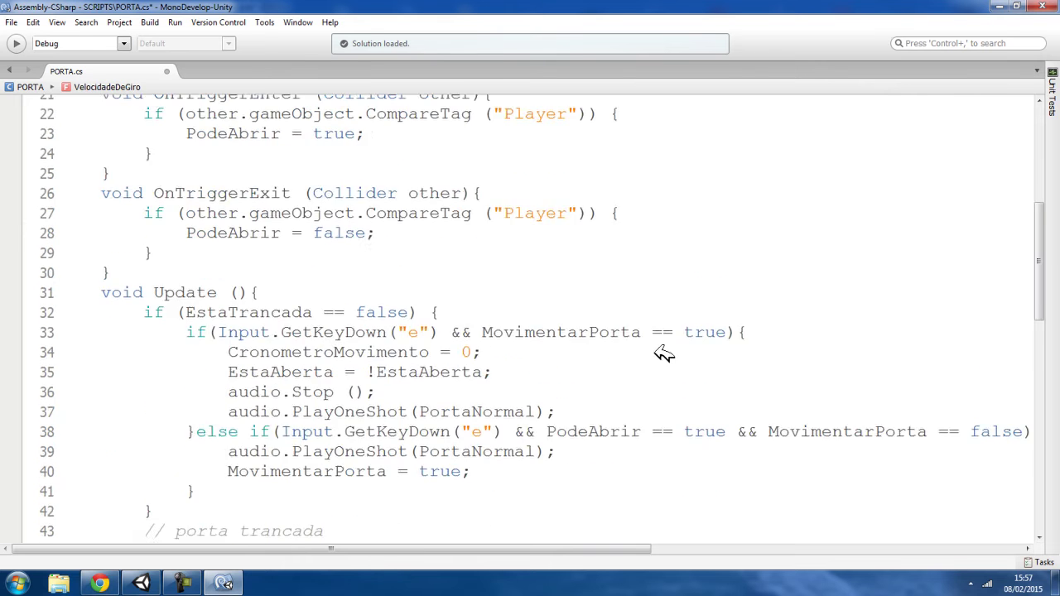
{"action": "scroll", "coordinate": [638, 359], "scroll_direction": "down", "scroll_amount": 7}
{"action": "scroll", "coordinate": [610, 359], "scroll_direction": "down", "scroll_amount": 4}
{"action": "left_click", "coordinate": [521, 245]}
{"action": "key", "text": "ctrl+v"}
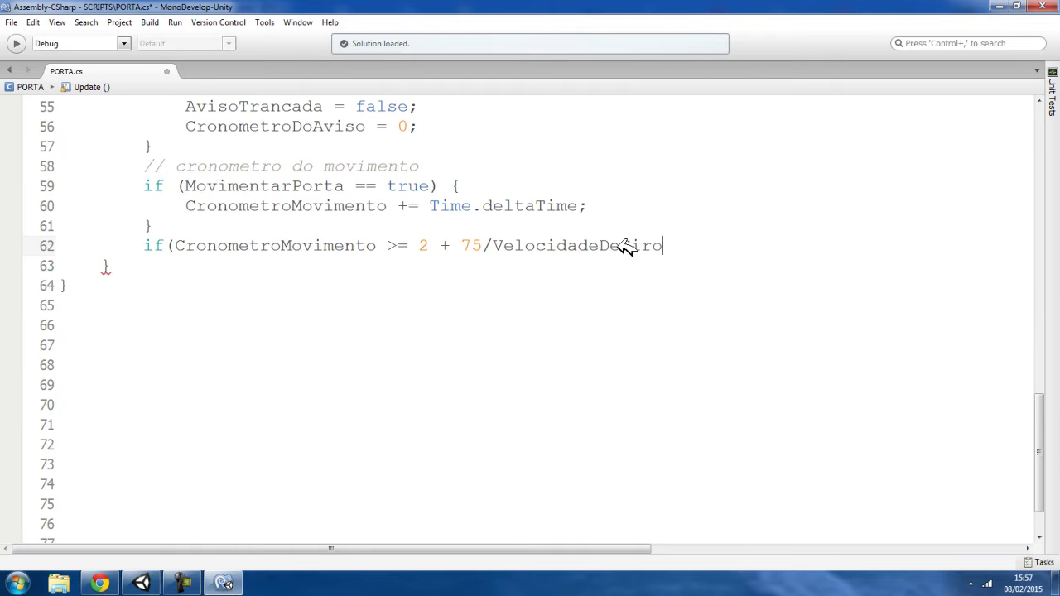
{"action": "type", "text": ";"}
- Highlight the threshold expression 2 + 75/VelocidadeDeGiro and open the Windows Start menu
{"action": "left_click_drag", "start_coordinate": [421, 245], "coordinate": [664, 245]}
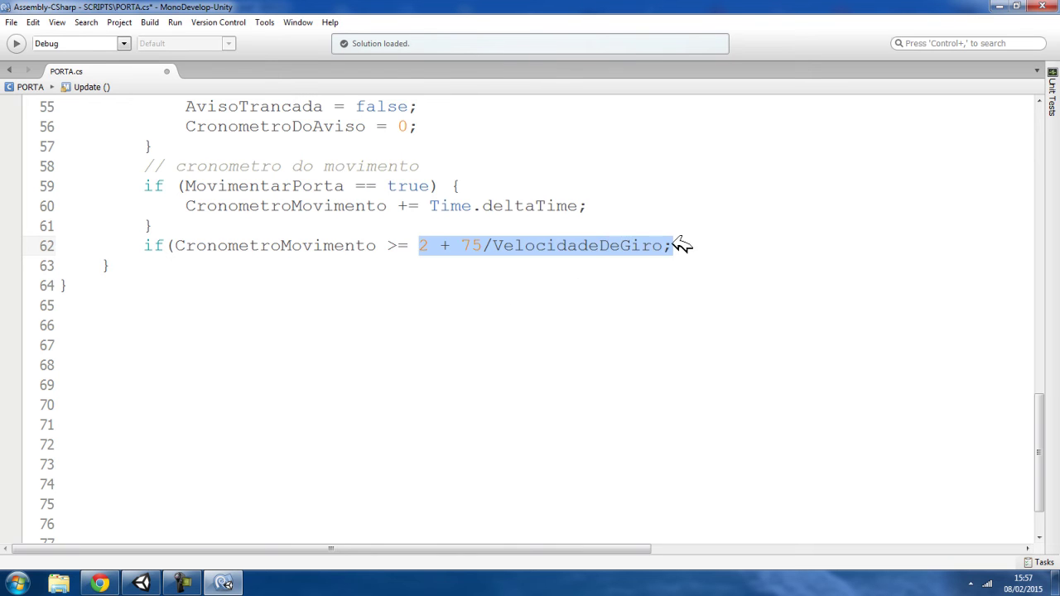
{"action": "double_click", "coordinate": [513, 248]}
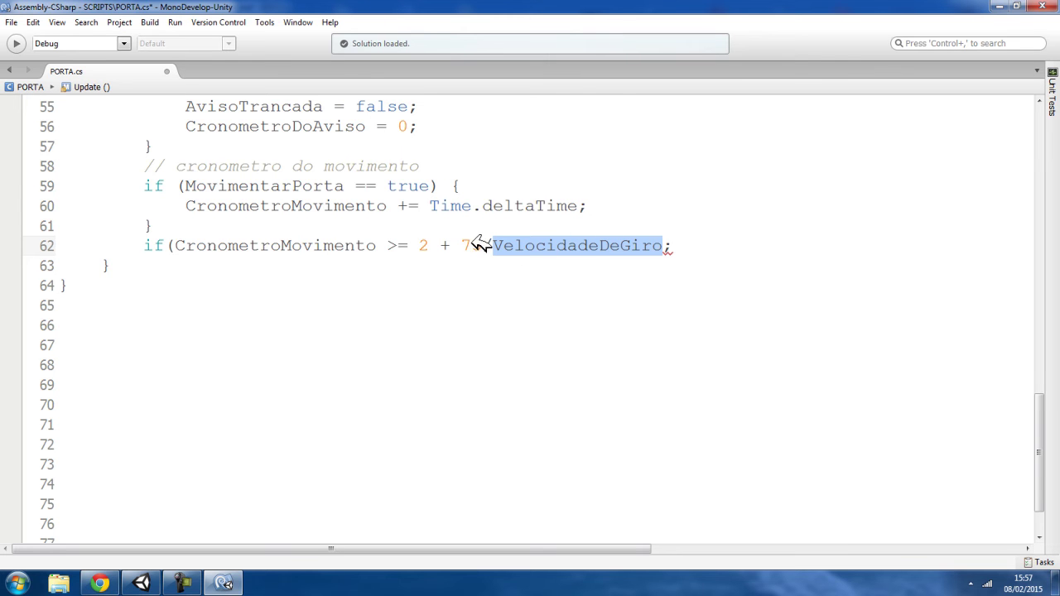
{"action": "left_click_drag", "start_coordinate": [418, 245], "coordinate": [662, 245]}
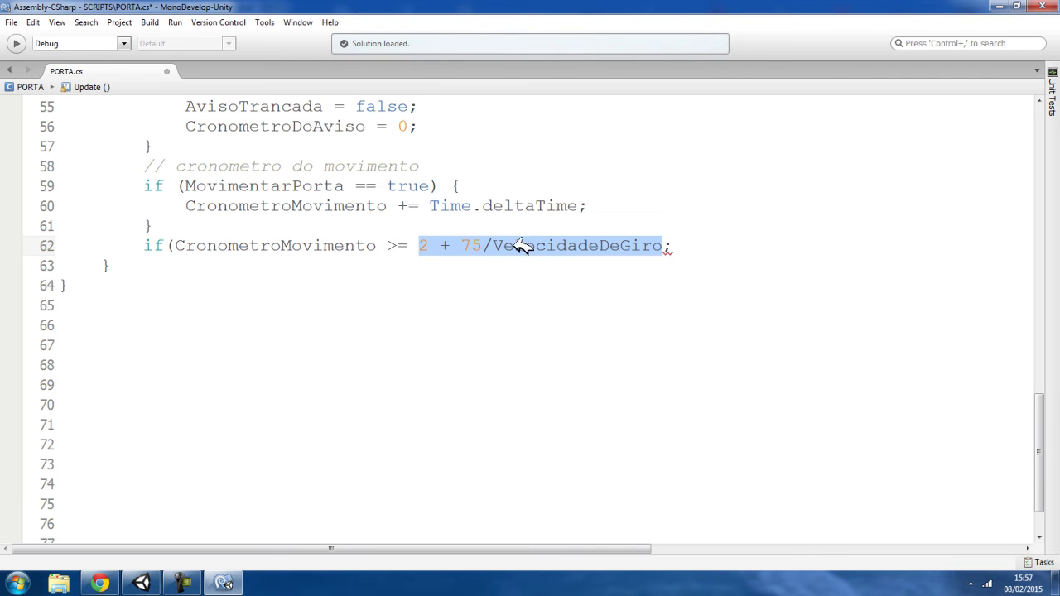
{"action": "left_click", "coordinate": [17, 583]}
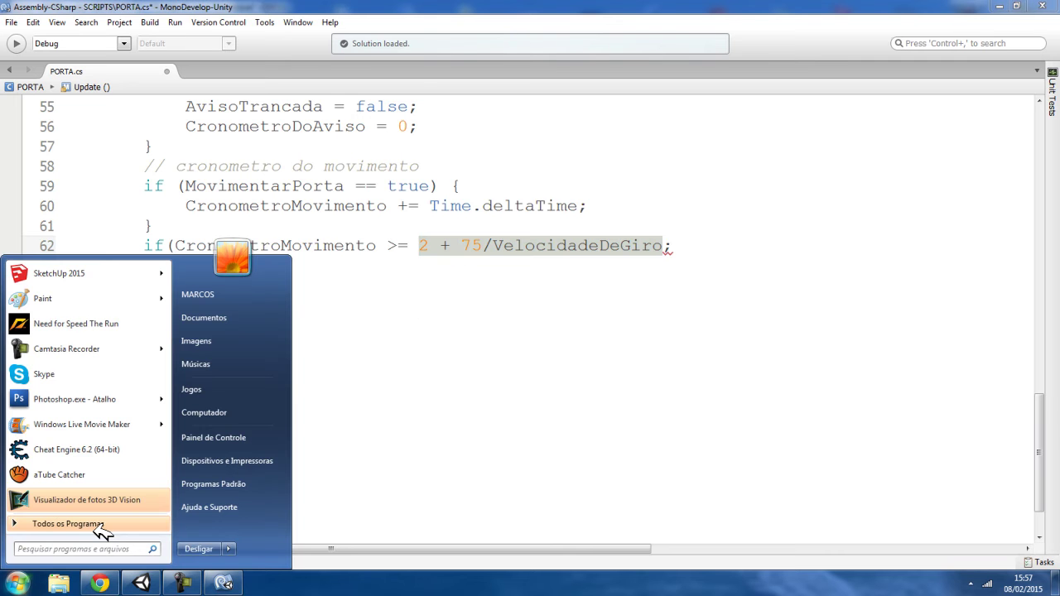
- Launch Calculadora via a 'calc' search and compute 75 / 20 = 3,75
{"action": "type", "text": "calc"}
{"action": "left_click", "coordinate": [71, 293]}
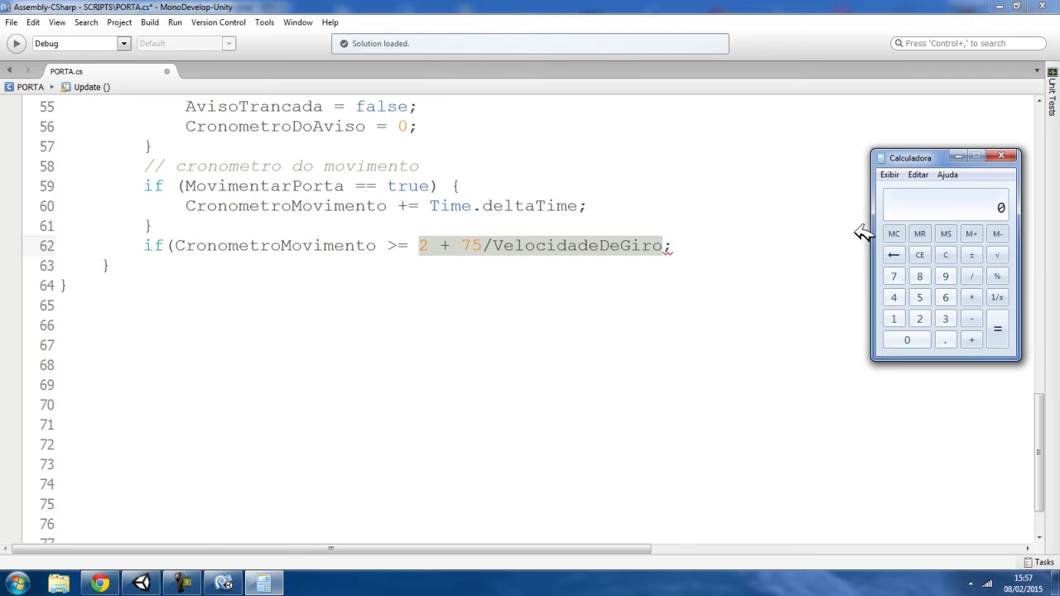
{"action": "left_click", "coordinate": [893, 276]}
{"action": "left_click", "coordinate": [919, 297]}
{"action": "left_click", "coordinate": [971, 276]}
{"action": "left_click", "coordinate": [919, 318]}
{"action": "left_click", "coordinate": [907, 340]}
{"action": "left_click", "coordinate": [996, 328]}
- Add 2 to get 5,75, then close the calculator
{"action": "left_click", "coordinate": [971, 339]}
{"action": "left_click", "coordinate": [920, 319]}
{"action": "left_click", "coordinate": [997, 329]}
{"action": "left_click", "coordinate": [1001, 156]}
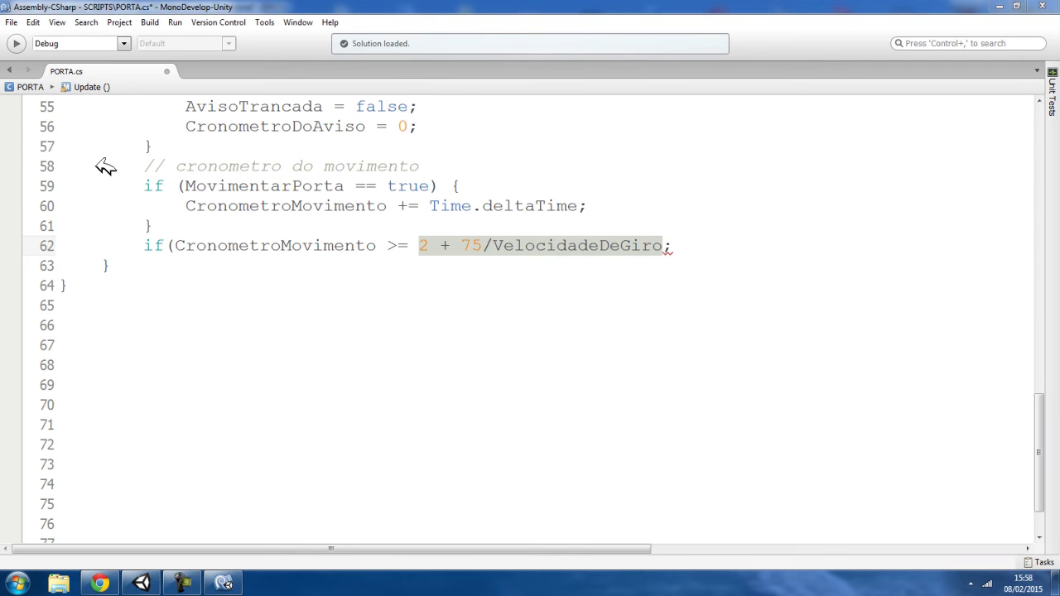
- Replace the semicolon ending line 62 with ){ to open the if block
{"action": "left_click", "coordinate": [199, 265]}
{"action": "left_click_drag", "start_coordinate": [664, 245], "coordinate": [694, 249]}
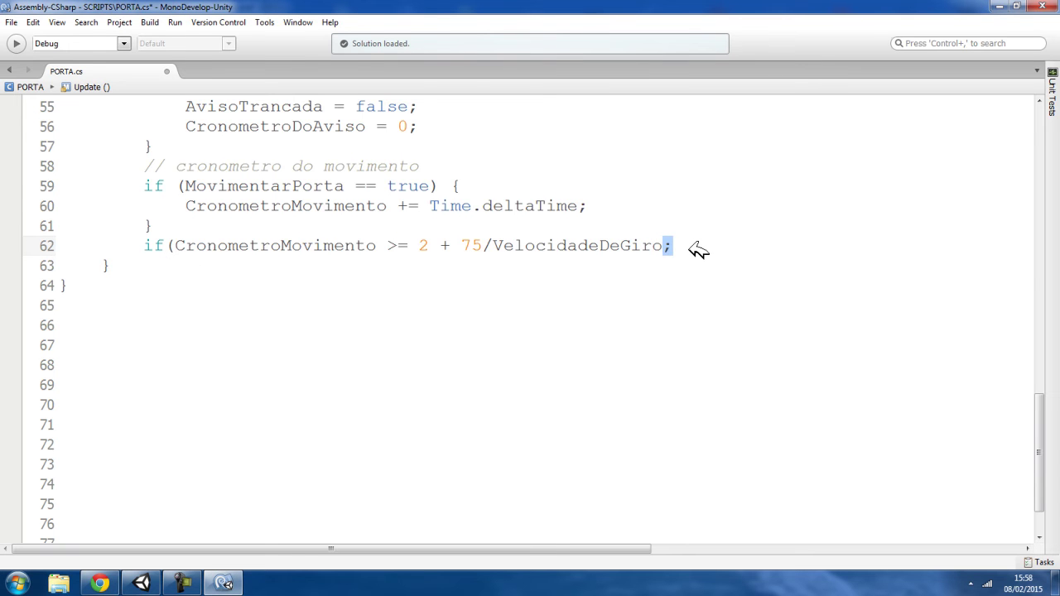
{"action": "type", "text": ")"}
{"action": "type", "text": "{"}
{"action": "key", "text": "Return"}
- Add MovimentarPorta = false; and the CronometroMovimento reset to 0 inside the if block
{"action": "double_click", "coordinate": [307, 185]}
{"action": "key", "text": "ctrl+c"}
{"action": "left_click", "coordinate": [247, 262]}
{"action": "key", "text": "ctrl+v"}
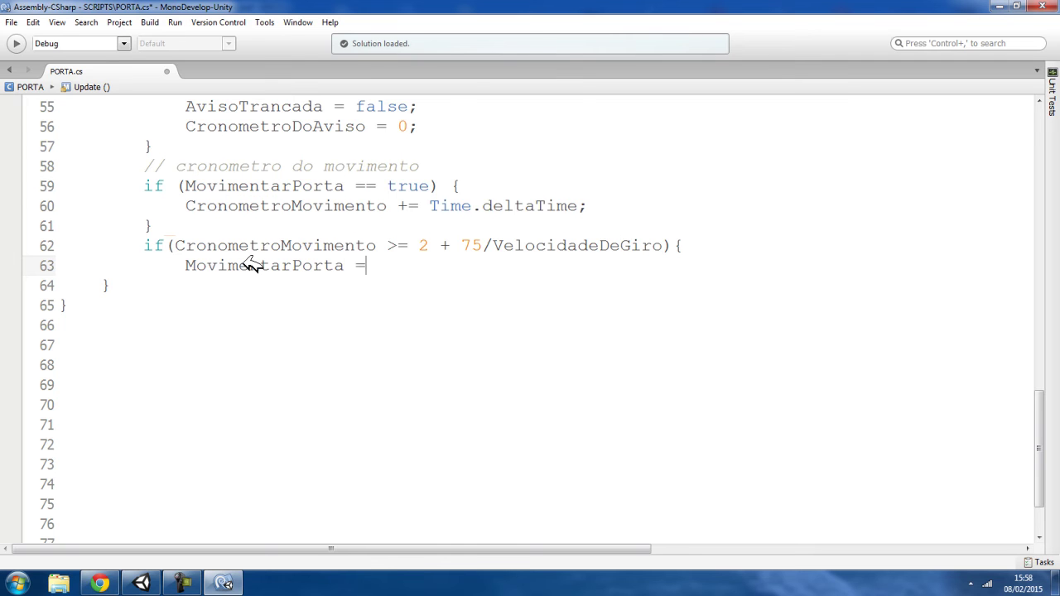
{"action": "type", "text": " false;"}
{"action": "key", "text": "Return"}
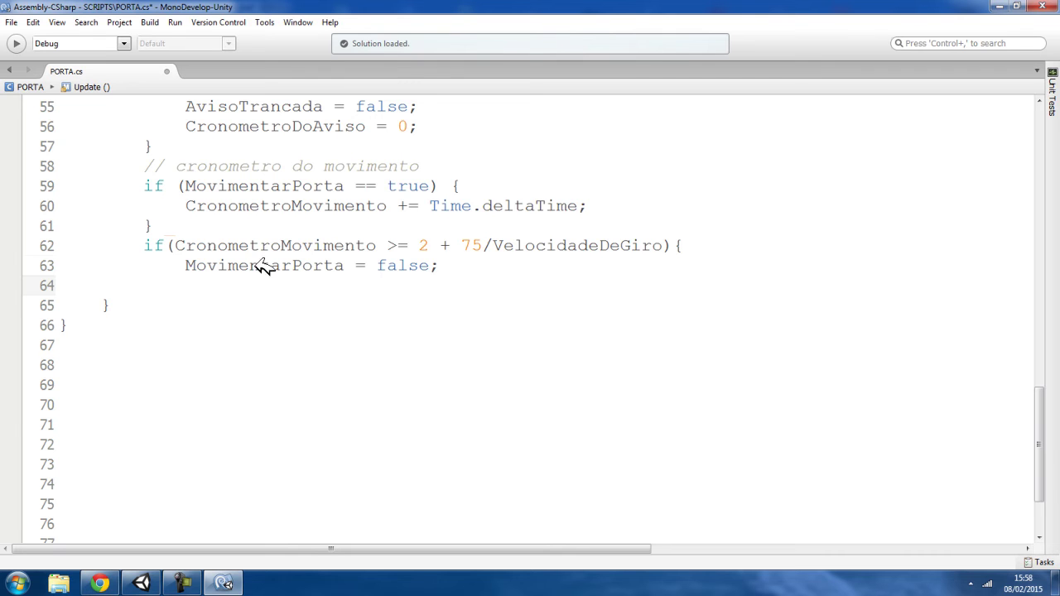
{"action": "left_click", "coordinate": [279, 243]}
{"action": "left_click", "coordinate": [228, 278]}
{"action": "key", "text": "ctrl+v"}
{"action": "key", "text": "Return"}
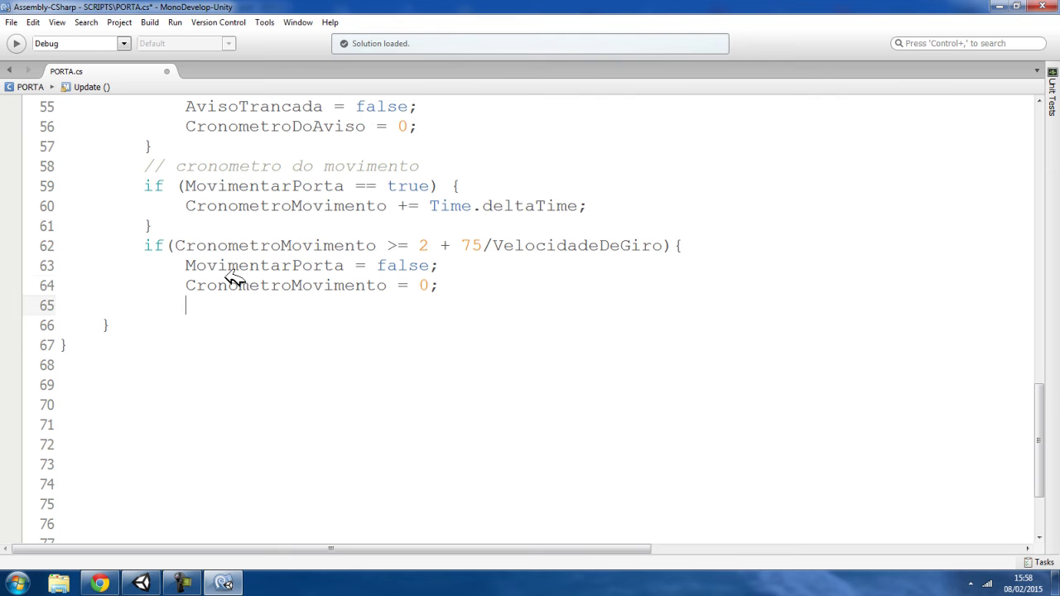
- Add if(AstaAberta == true){ AstaAberta = false; } to close an open door
{"action": "type", "text": "if(A"}
{"action": "type", "text": "staAbert"}
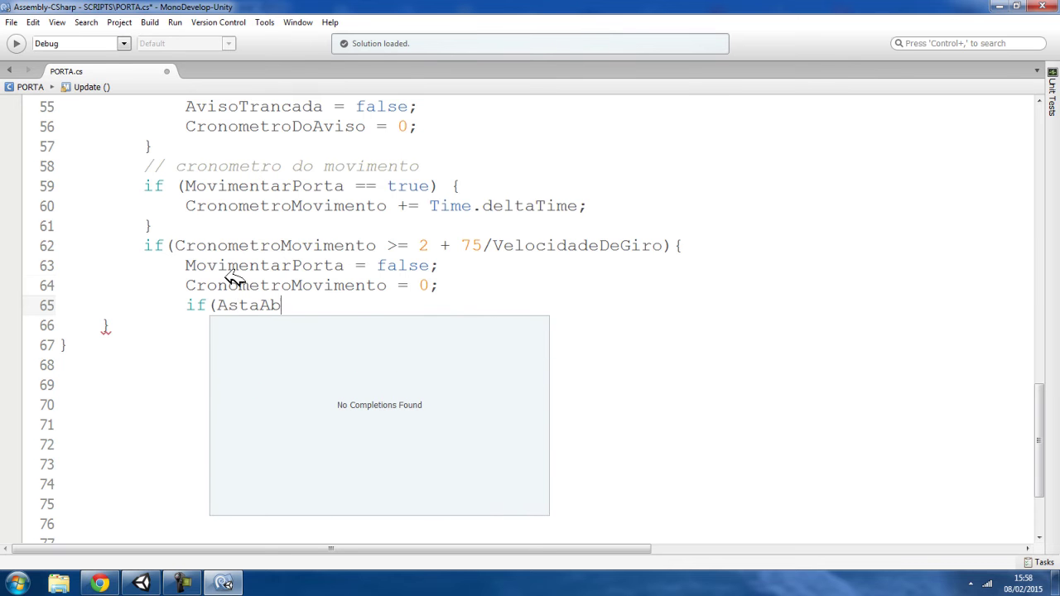
{"action": "type", "text": "a =="}
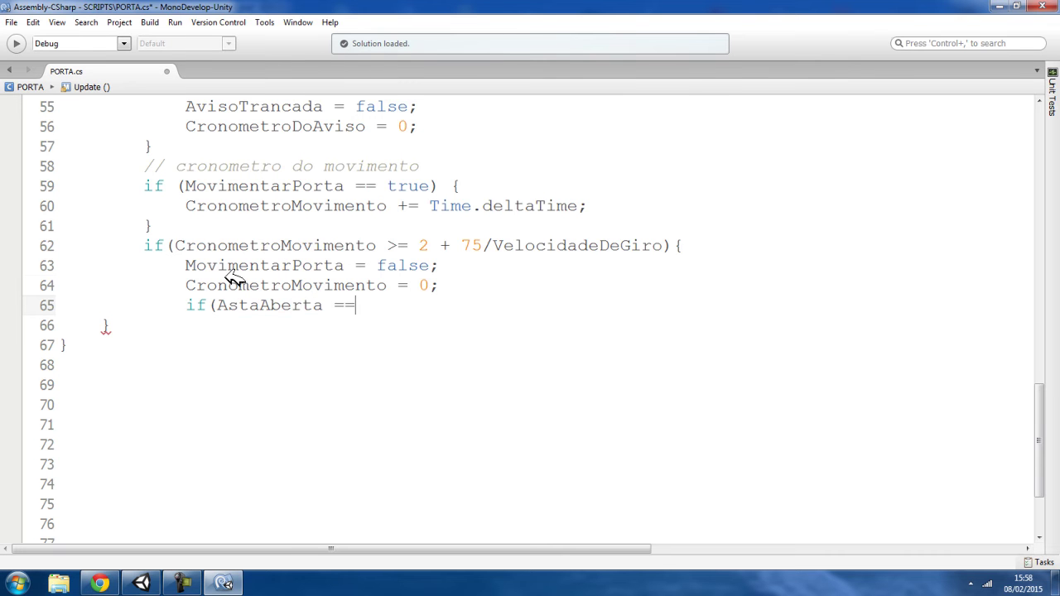
{"action": "type", "text": " true){"}
{"action": "key", "text": "Return"}
{"action": "key", "text": "Return"}
{"action": "type", "text": "}"}
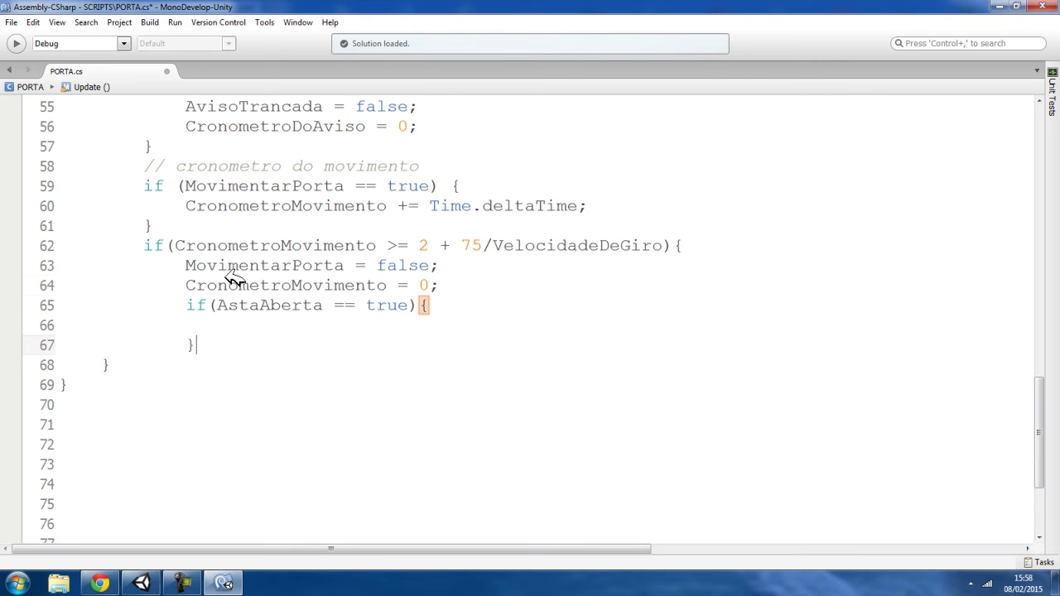
{"action": "double_click", "coordinate": [280, 315]}
{"action": "key", "text": "ctrl+c"}
{"action": "left_click", "coordinate": [263, 329]}
{"action": "key", "text": "ctrl+v"}
{"action": "type", "text": "false;"}
- Add an else if(AstaAberta == false) branch after the first block
{"action": "left_click", "coordinate": [215, 344]}
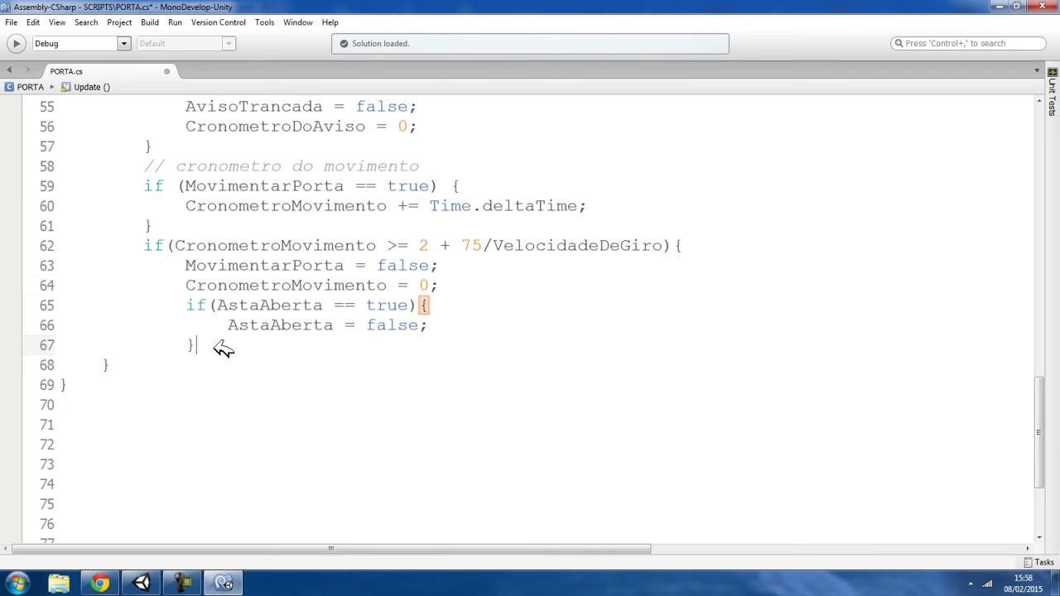
{"action": "type", "text": " else"}
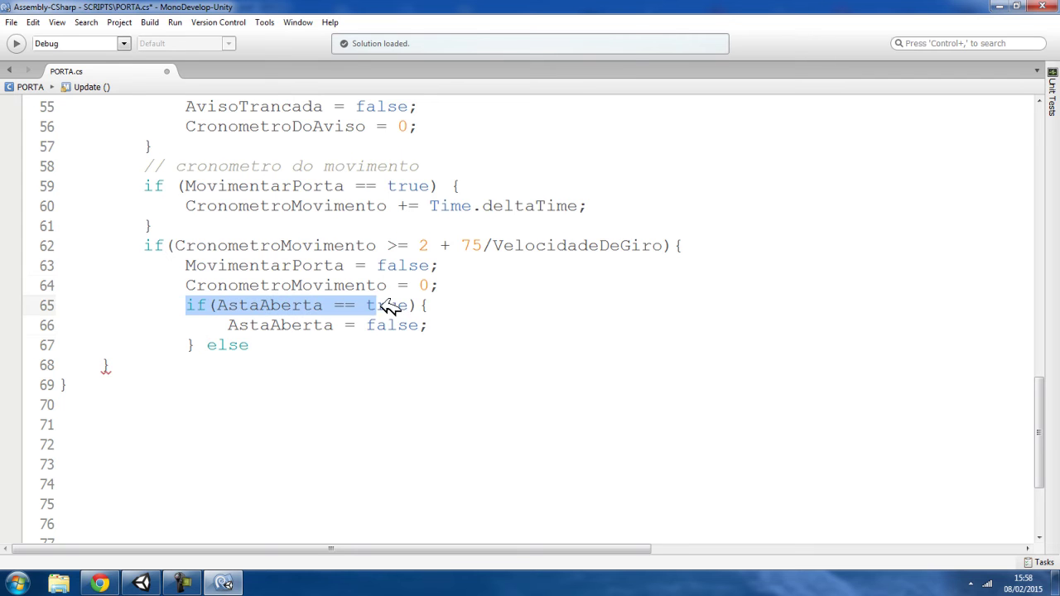
{"action": "left_click_drag", "start_coordinate": [187, 305], "coordinate": [438, 303]}
{"action": "key", "text": "ctrl+c"}
{"action": "left_click", "coordinate": [333, 354]}
{"action": "key", "text": "ctrl+v"}
{"action": "double_click", "coordinate": [456, 347]}
{"action": "type", "text": "false"}
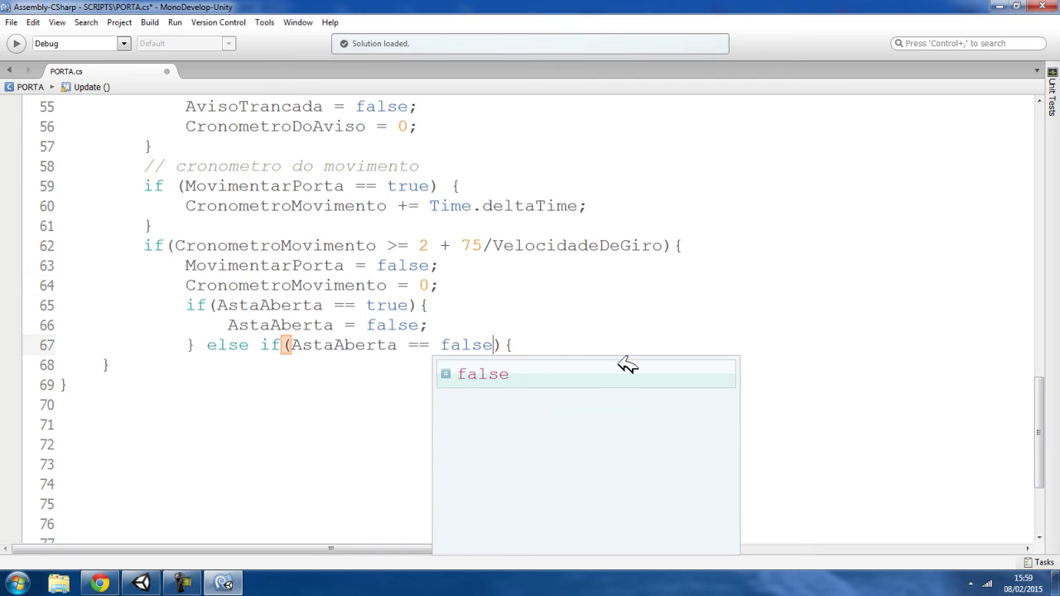
{"action": "key", "text": "End"}
- Set AstaAberta = true; inside the else if block
{"action": "key", "text": "Return"}
{"action": "key", "text": "Return"}
{"action": "type", "text": "}"}
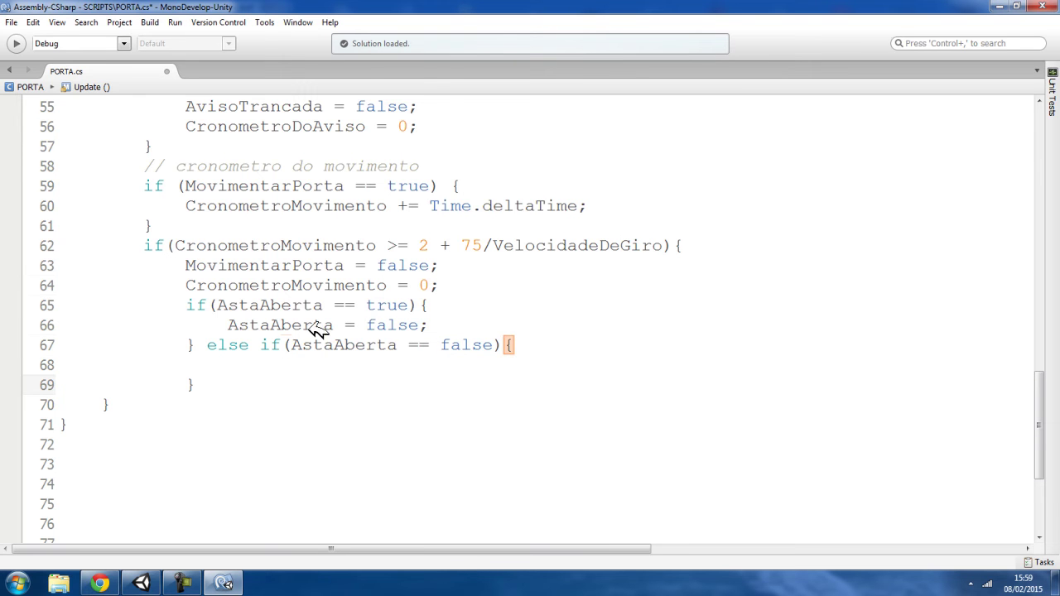
{"action": "double_click", "coordinate": [302, 326]}
{"action": "left_click", "coordinate": [266, 370]}
{"action": "key", "text": "ctrl+v"}
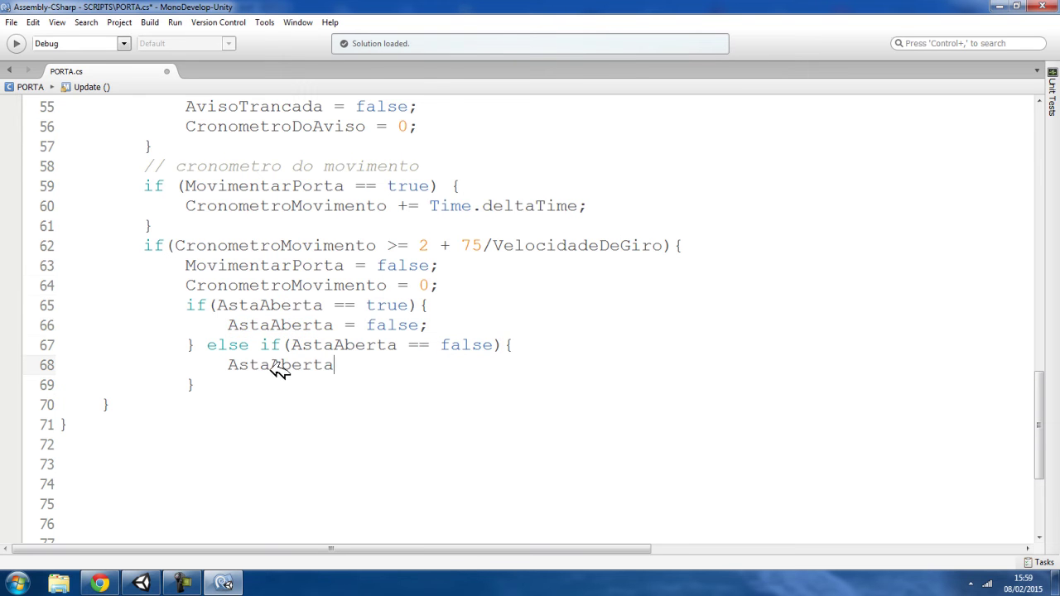
{"action": "type", "text": "= true;"}
{"action": "double_click", "coordinate": [295, 301]}
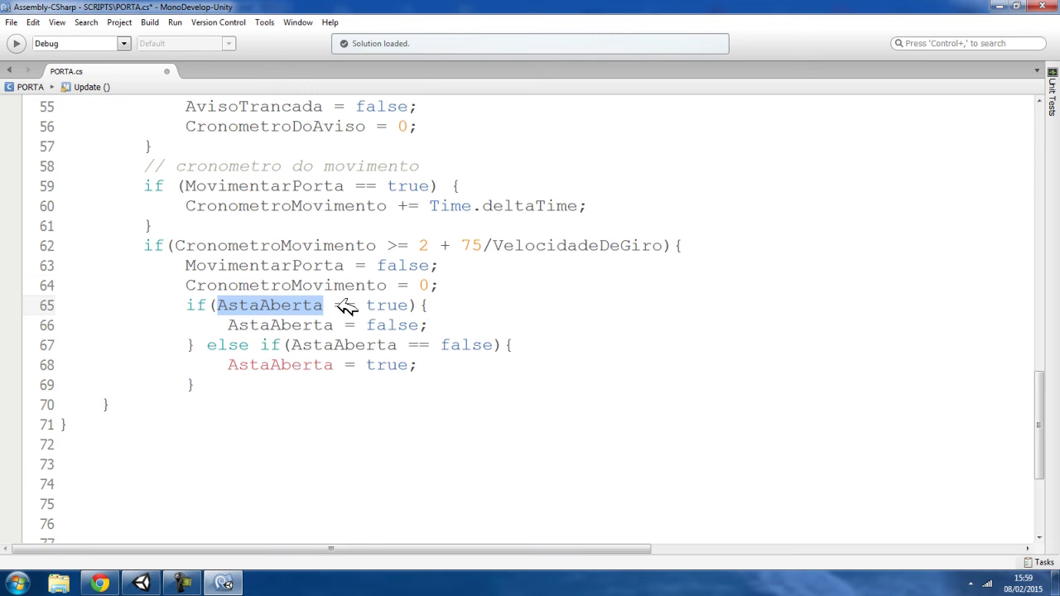
- Select the correctly spelled EstaAberta name in its declaration so it can be reused
{"action": "left_click", "coordinate": [294, 305]}
{"action": "scroll", "coordinate": [599, 307], "scroll_direction": "up", "scroll_amount": 3}
{"action": "scroll", "coordinate": [599, 307], "scroll_direction": "up", "scroll_amount": 3}
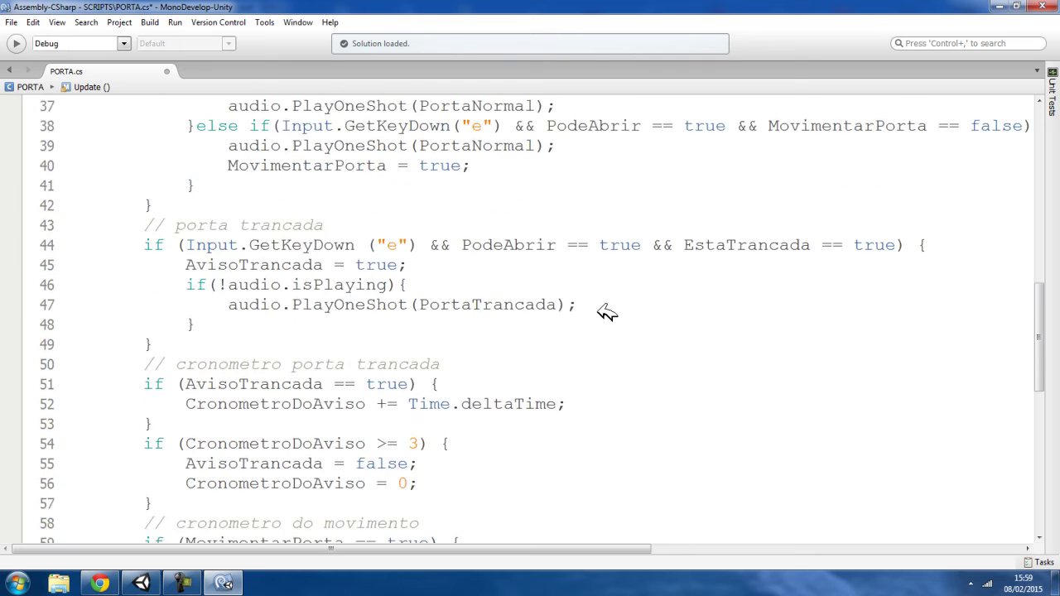
{"action": "scroll", "coordinate": [599, 307], "scroll_direction": "up", "scroll_amount": 1}
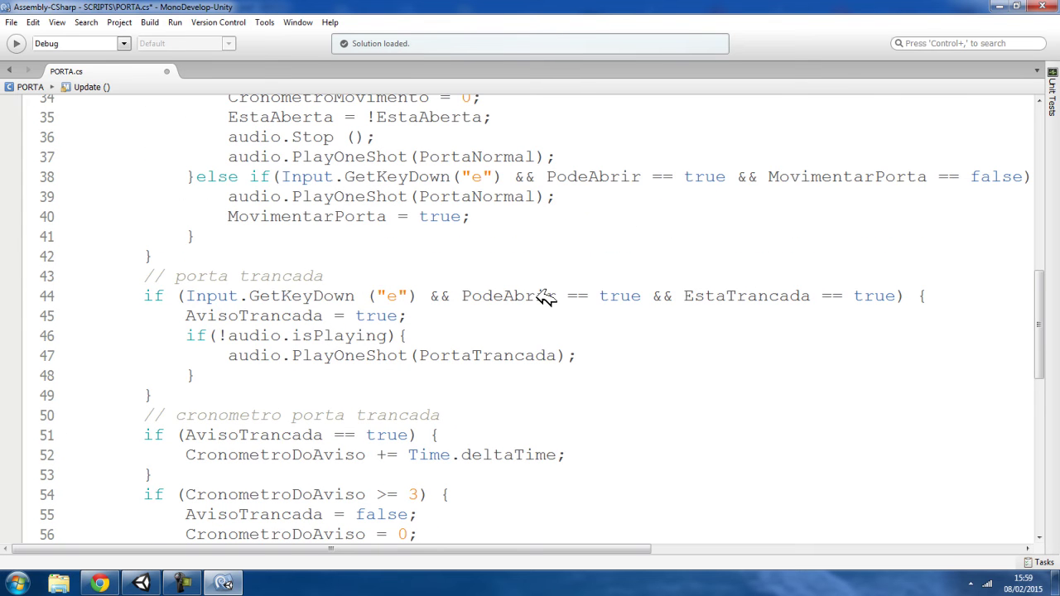
{"action": "double_click", "coordinate": [732, 296]}
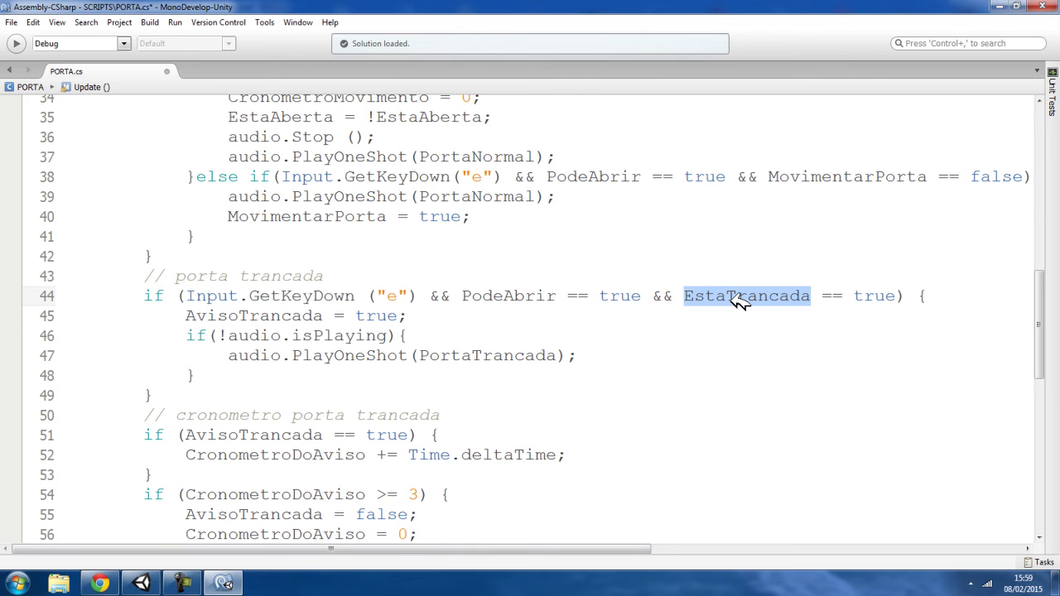
{"action": "scroll", "coordinate": [530, 338], "scroll_direction": "up", "scroll_amount": 2}
{"action": "scroll", "coordinate": [386, 307], "scroll_direction": "up", "scroll_amount": 5}
{"action": "scroll", "coordinate": [372, 303], "scroll_direction": "up", "scroll_amount": 4}
{"action": "scroll", "coordinate": [354, 266], "scroll_direction": "up", "scroll_amount": 1}
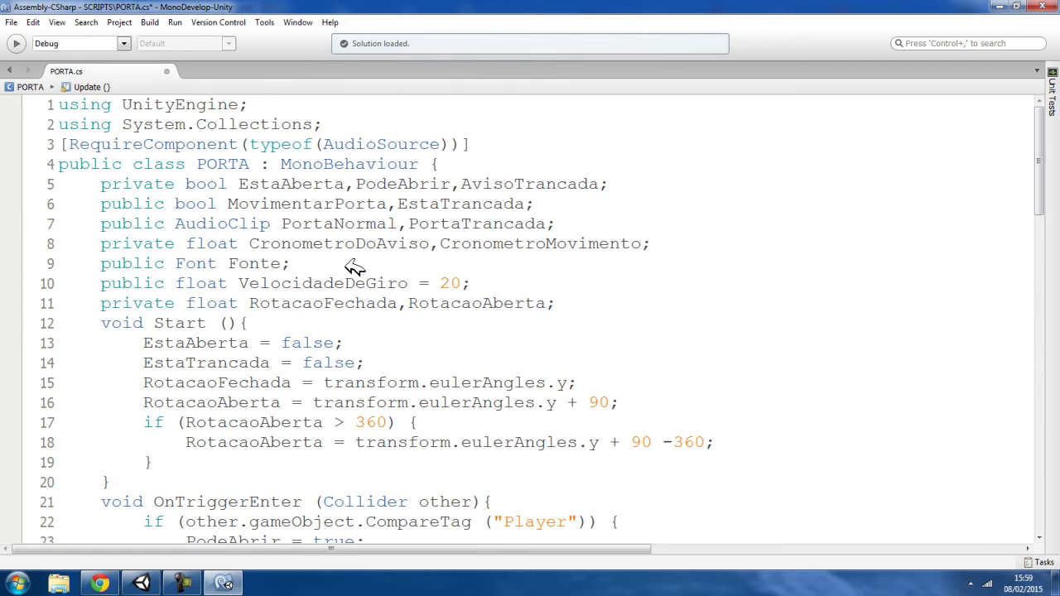
{"action": "double_click", "coordinate": [300, 185]}
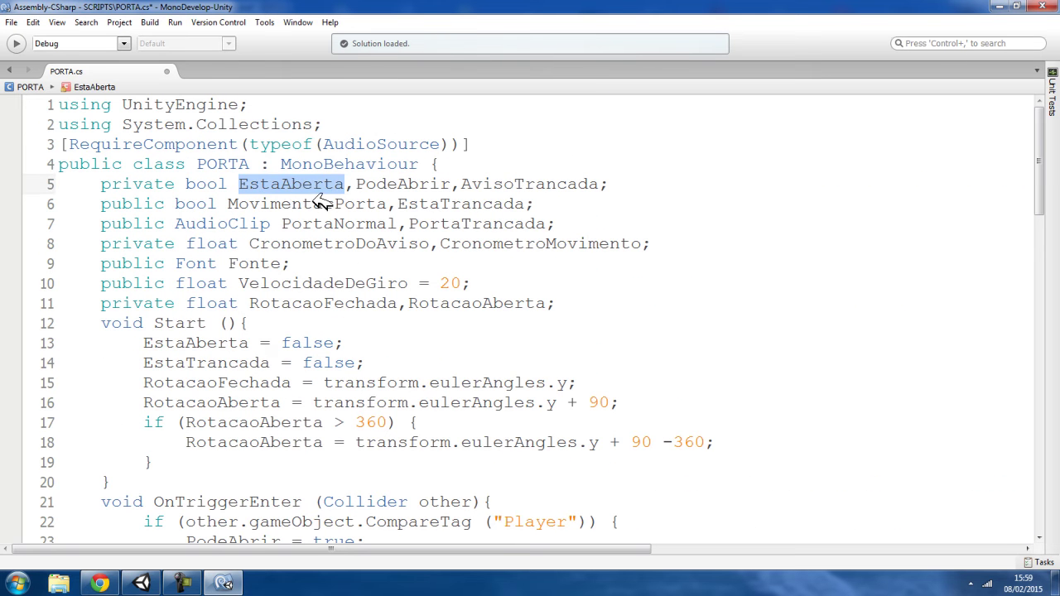
{"action": "left_click", "coordinate": [323, 204]}
{"action": "double_click", "coordinate": [290, 186]}
{"action": "scroll", "coordinate": [406, 306], "scroll_direction": "down", "scroll_amount": 13}
{"action": "scroll", "coordinate": [396, 327], "scroll_direction": "down", "scroll_amount": 9}
{"action": "scroll", "coordinate": [364, 310], "scroll_direction": "up", "scroll_amount": 5}
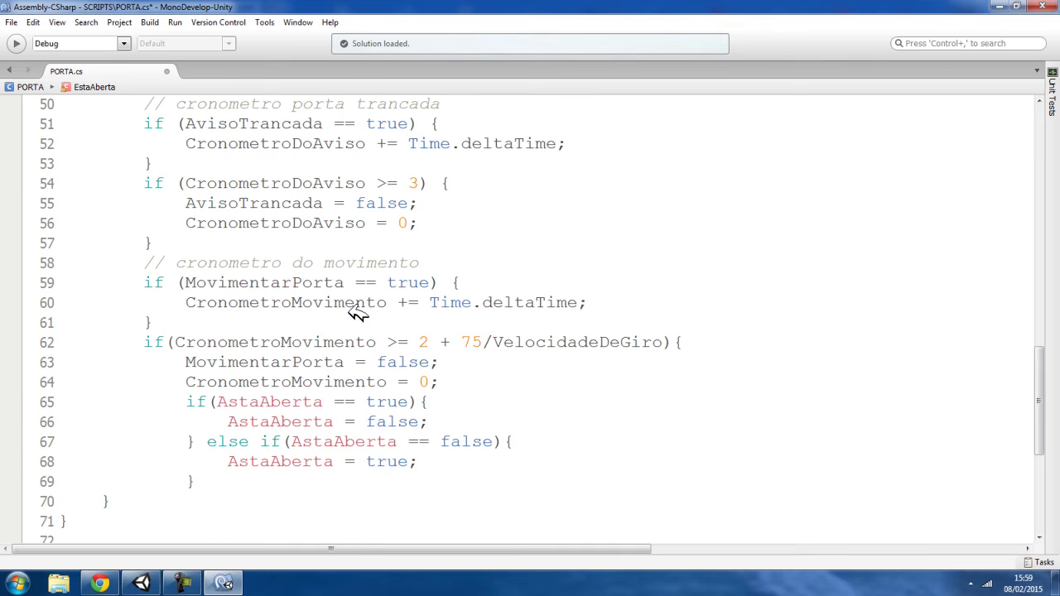
- Paste EstaAberta over the misspelled AstaAberta on lines 65, 66, 67 and 68
{"action": "double_click", "coordinate": [296, 400]}
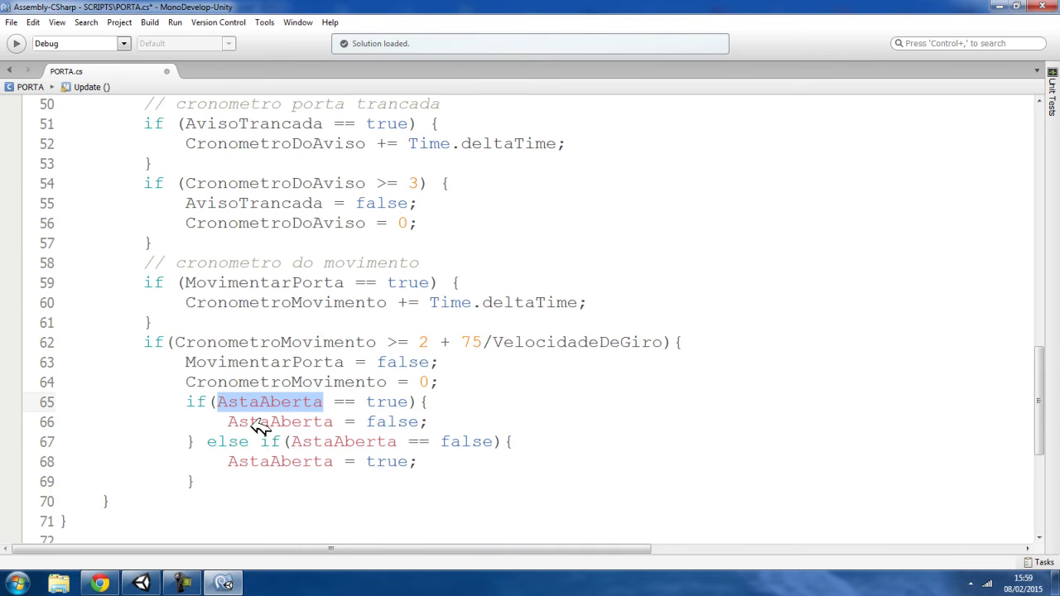
{"action": "left_click", "coordinate": [226, 403]}
{"action": "double_click", "coordinate": [232, 403]}
{"action": "key", "text": "ctrl+v"}
{"action": "left_click", "coordinate": [241, 418]}
{"action": "double_click", "coordinate": [252, 421]}
{"action": "key", "text": "ctrl+v"}
{"action": "double_click", "coordinate": [303, 441]}
{"action": "key", "text": "ctrl+v"}
{"action": "double_click", "coordinate": [285, 462]}
{"action": "key", "text": "ctrl+v"}
- Review the corrected EstaAberta names on lines 65–68 and the brace on line 69
{"action": "left_click", "coordinate": [281, 439]}
{"action": "double_click", "coordinate": [290, 424]}
{"action": "left_click", "coordinate": [313, 422]}
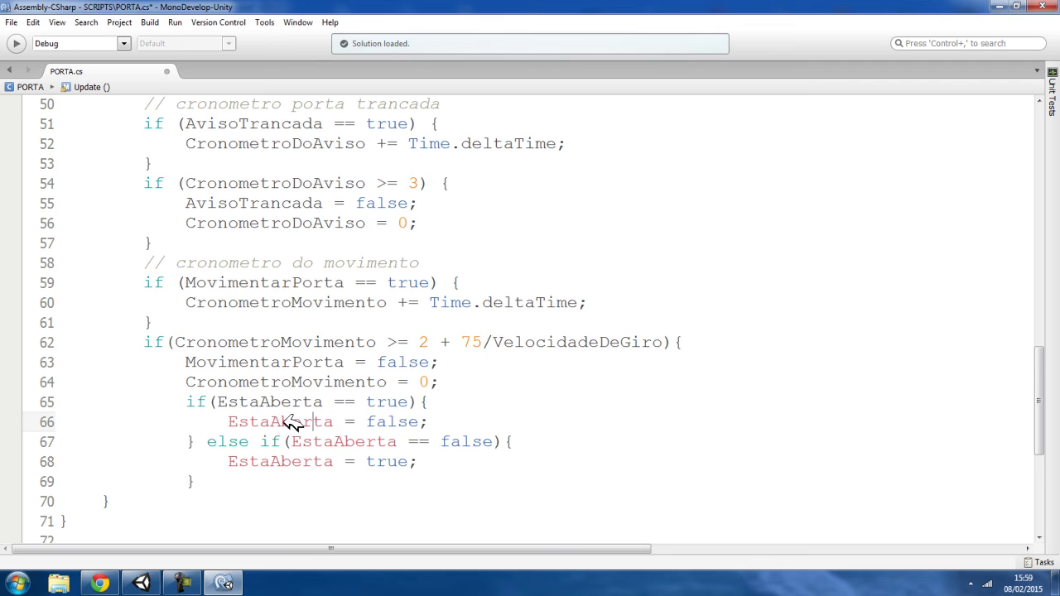
{"action": "double_click", "coordinate": [323, 423]}
{"action": "left_click", "coordinate": [276, 423]}
{"action": "left_click", "coordinate": [325, 423]}
{"action": "left_click", "coordinate": [432, 402]}
{"action": "left_click", "coordinate": [216, 422]}
{"action": "left_click", "coordinate": [202, 457]}
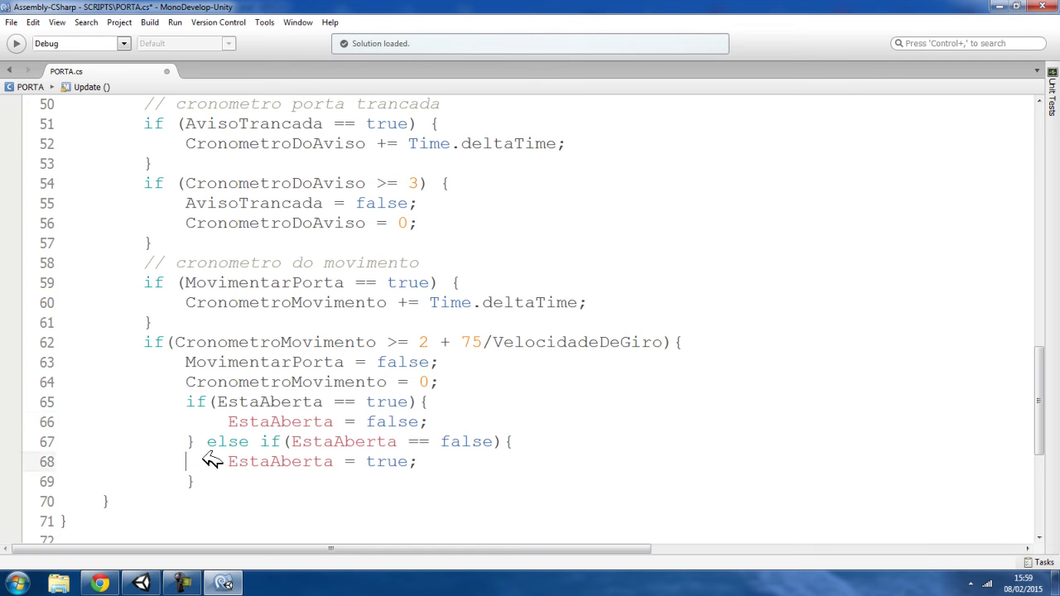
{"action": "left_click", "coordinate": [199, 480]}
- Undo the stray edit to restore the closing brace on line 70
{"action": "scroll", "coordinate": [155, 481], "scroll_direction": "down", "scroll_amount": 3}
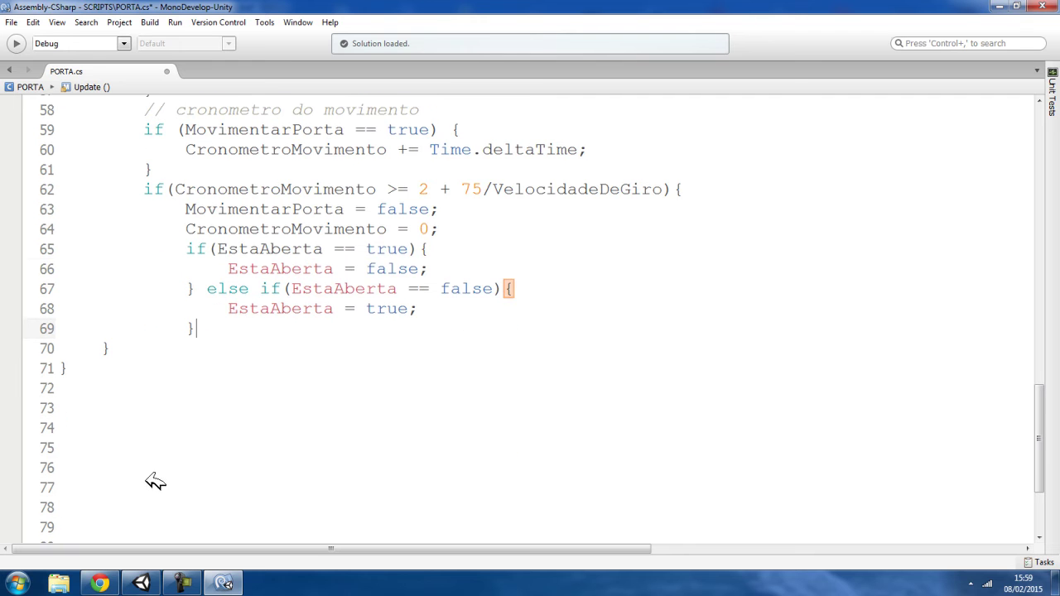
{"action": "left_click", "coordinate": [130, 348]}
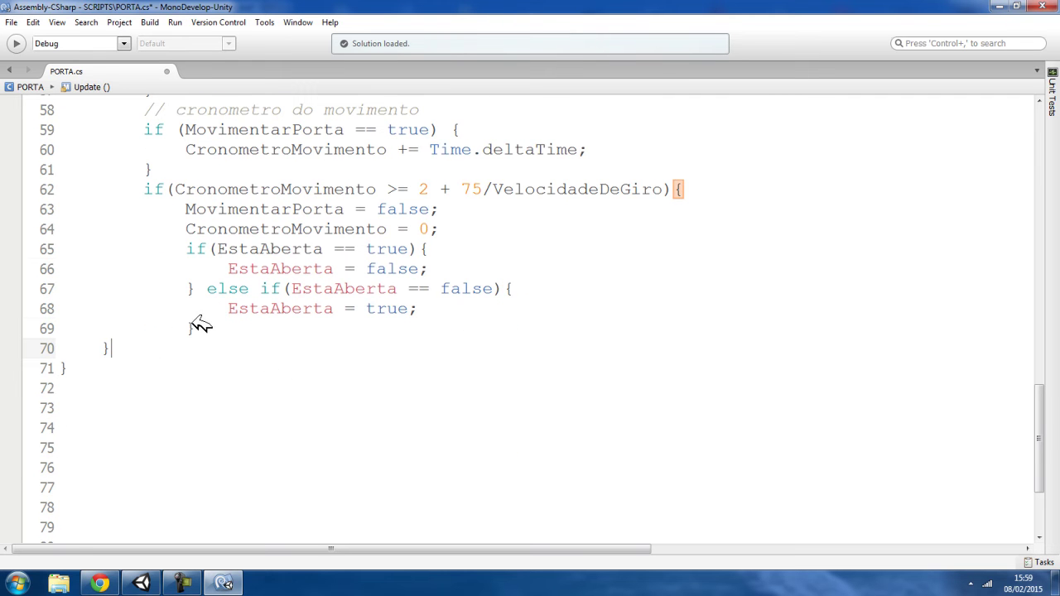
{"action": "left_click", "coordinate": [191, 323]}
{"action": "left_click", "coordinate": [155, 342]}
{"action": "key", "text": "ctrl+z"}
{"action": "left_click", "coordinate": [196, 351]}
{"action": "key", "text": "Down"}
- Position the caret below line 71 and check the braces on lines 69–71 for the missing closing brace
{"action": "scroll", "coordinate": [217, 364], "scroll_direction": "up", "scroll_amount": 7}
{"action": "scroll", "coordinate": [230, 363], "scroll_direction": "up", "scroll_amount": 8}
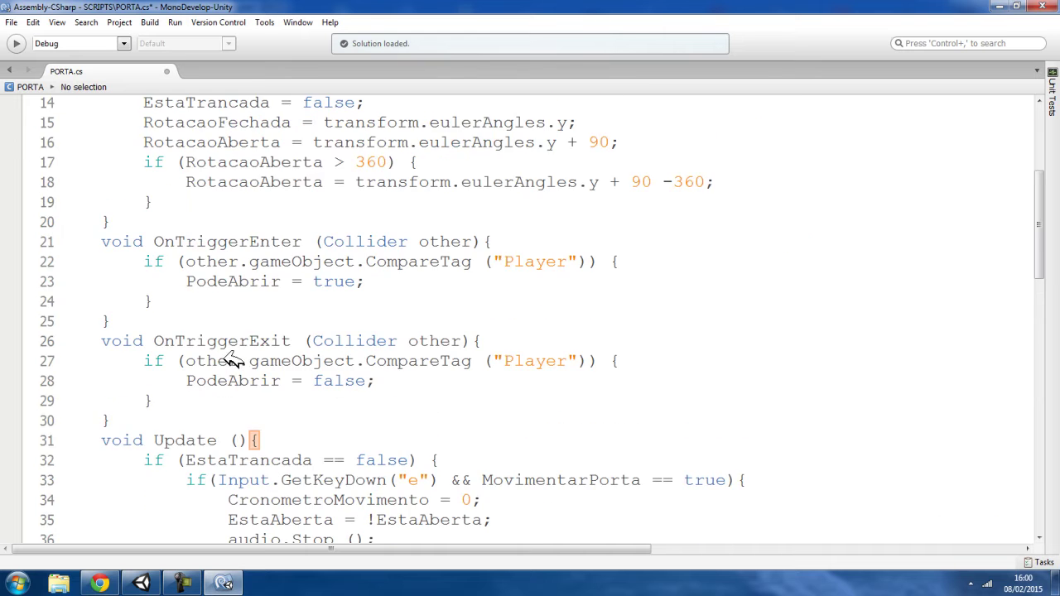
{"action": "scroll", "coordinate": [245, 362], "scroll_direction": "down", "scroll_amount": 7}
{"action": "scroll", "coordinate": [222, 359], "scroll_direction": "down", "scroll_amount": 7}
{"action": "left_click", "coordinate": [66, 417]}
{"action": "left_click", "coordinate": [103, 420]}
{"action": "key", "text": "Down"}
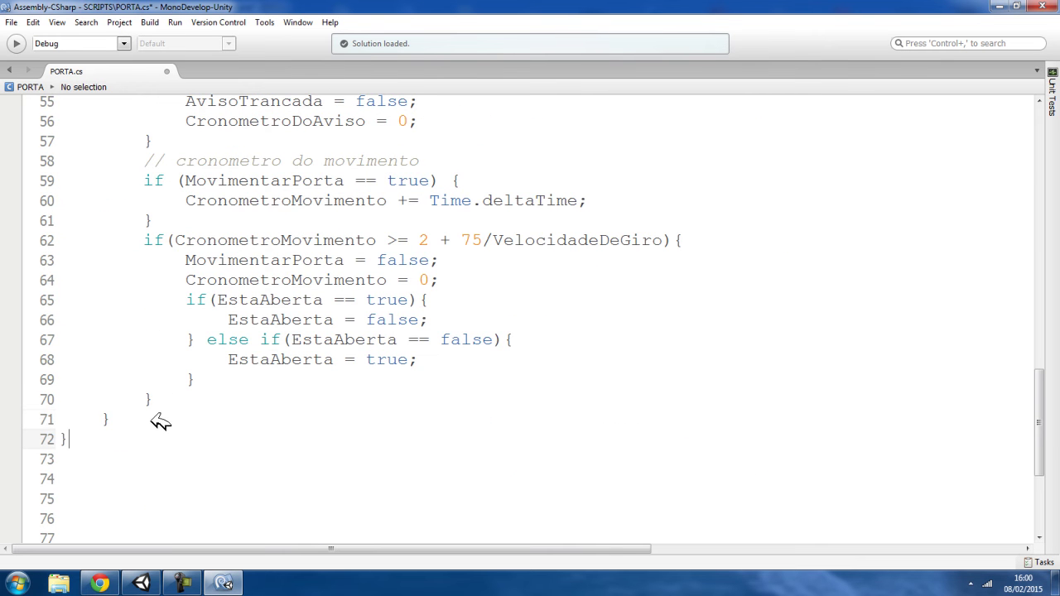
{"action": "left_click", "coordinate": [200, 378]}
{"action": "left_click", "coordinate": [170, 398]}
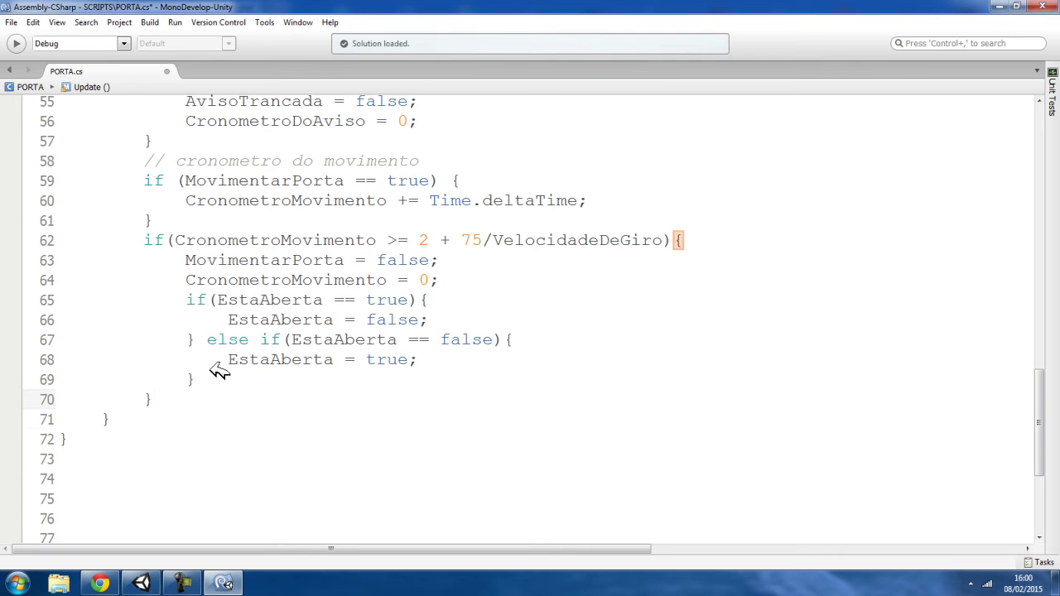
{"action": "left_click", "coordinate": [134, 418]}
{"action": "scroll", "coordinate": [202, 381], "scroll_direction": "up", "scroll_amount": 8}
{"action": "scroll", "coordinate": [201, 380], "scroll_direction": "up", "scroll_amount": 5}
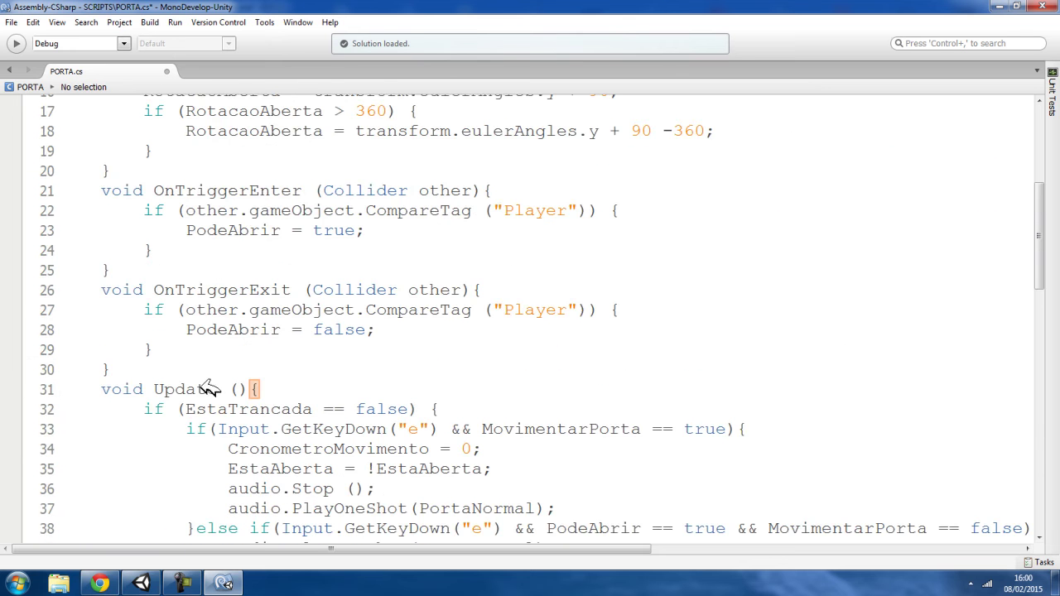
{"action": "scroll", "coordinate": [354, 380], "scroll_direction": "down", "scroll_amount": 12}
{"action": "scroll", "coordinate": [353, 381], "scroll_direction": "down", "scroll_amount": 3}
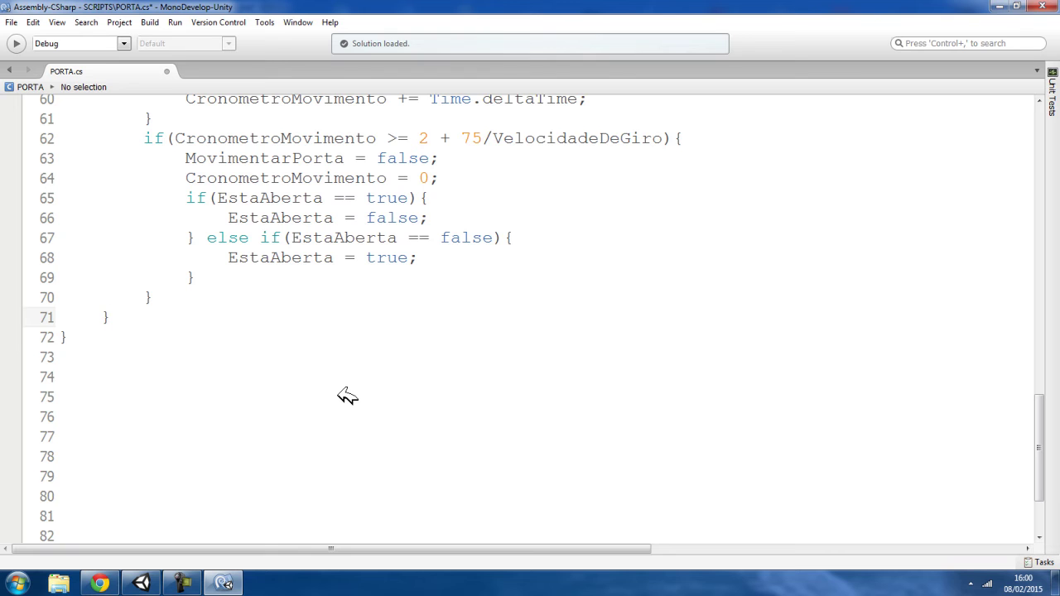
- Add an empty void OnGUI() method after Update
{"action": "key", "text": "Return"}
{"action": "type", "text": "void OnGU"}
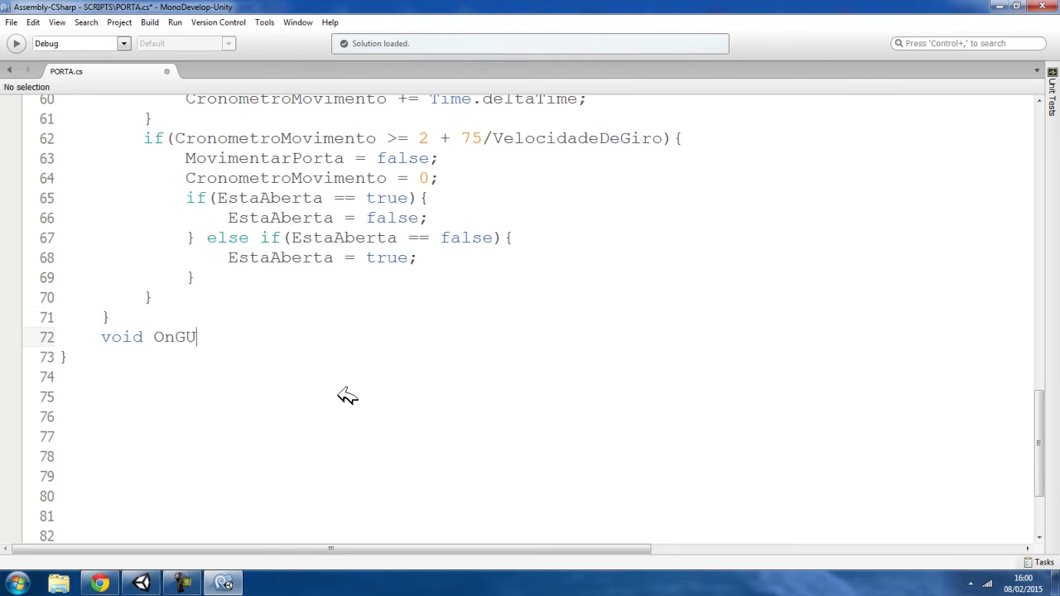
{"action": "type", "text": "I (){"}
{"action": "key", "text": "Return"}
{"action": "key", "text": "Return"}
{"action": "type", "text": "}"}
{"action": "left_click", "coordinate": [139, 356]}
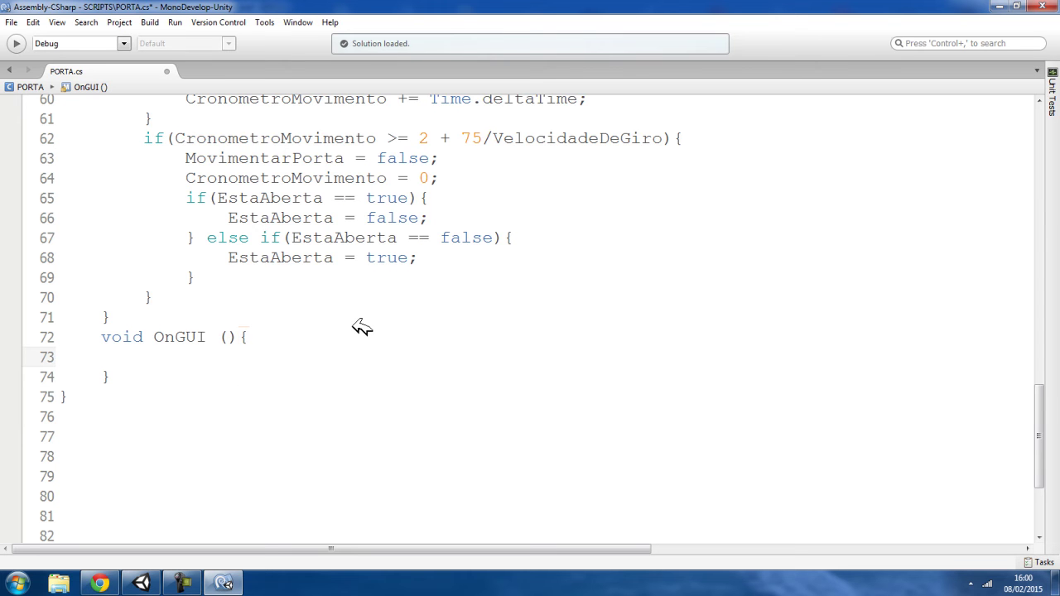
{"action": "scroll", "coordinate": [546, 291], "scroll_direction": "up", "scroll_amount": 4}
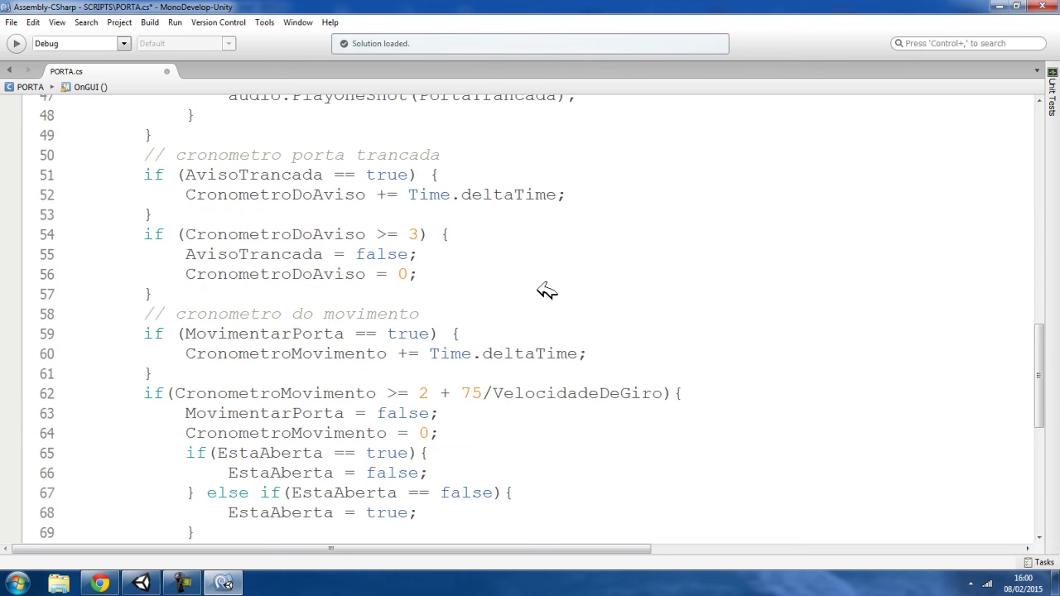
{"action": "scroll", "coordinate": [357, 331], "scroll_direction": "down", "scroll_amount": 5}
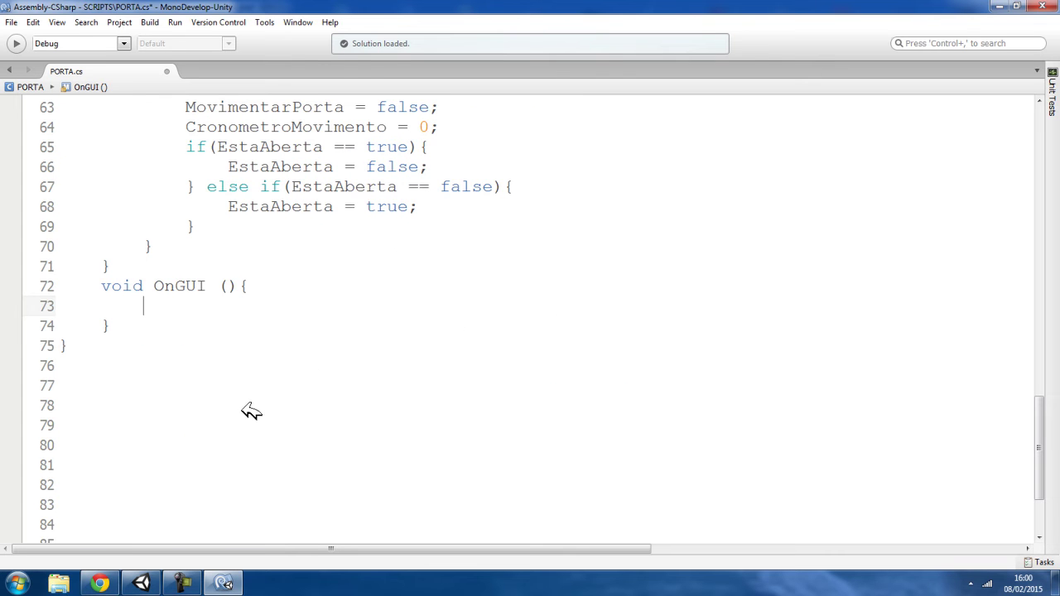
- Set GUI.skin.font to the Fonte variable inside OnGUI
{"action": "type", "text": "GUI."}
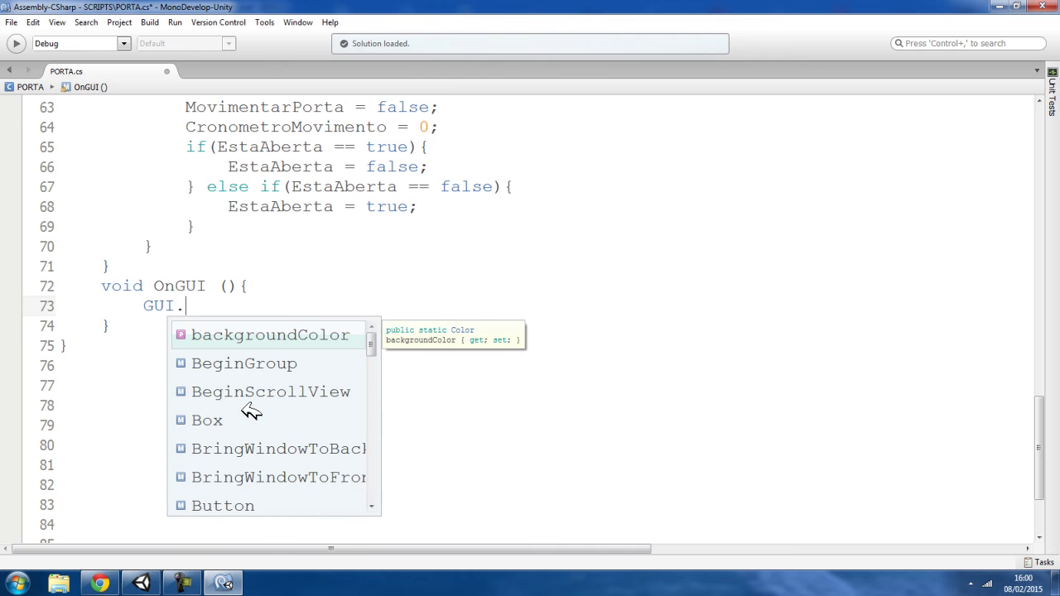
{"action": "type", "text": "skin.font ="}
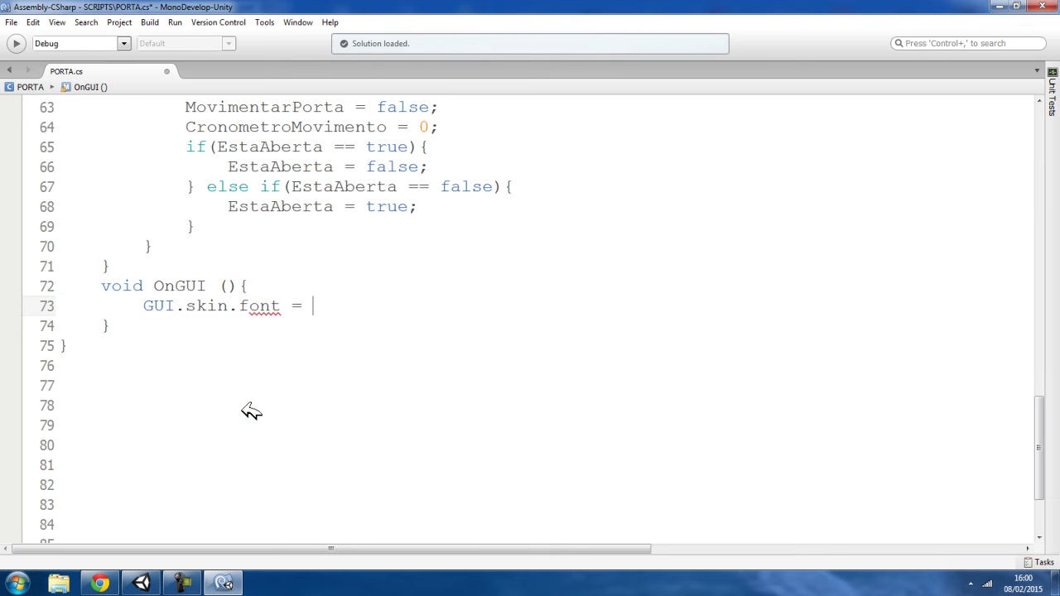
{"action": "type", "text": " onte;"}
{"action": "scroll", "coordinate": [203, 391], "scroll_direction": "up", "scroll_amount": 8}
{"action": "scroll", "coordinate": [203, 390], "scroll_direction": "up", "scroll_amount": 13}
{"action": "left_click", "coordinate": [253, 265]}
{"action": "scroll", "coordinate": [248, 263], "scroll_direction": "down", "scroll_amount": 6}
{"action": "scroll", "coordinate": [331, 248], "scroll_direction": "down", "scroll_amount": 13}
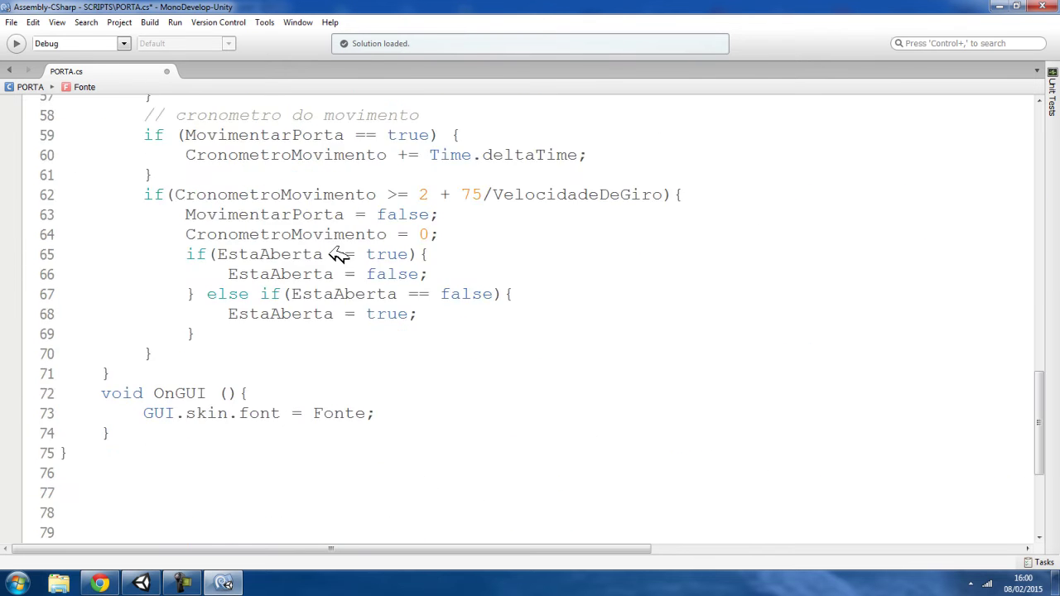
- Add GUI.skin.label.fontSize = Screen.height / 20; below the font line
{"action": "left_click", "coordinate": [393, 413]}
{"action": "key", "text": "Return"}
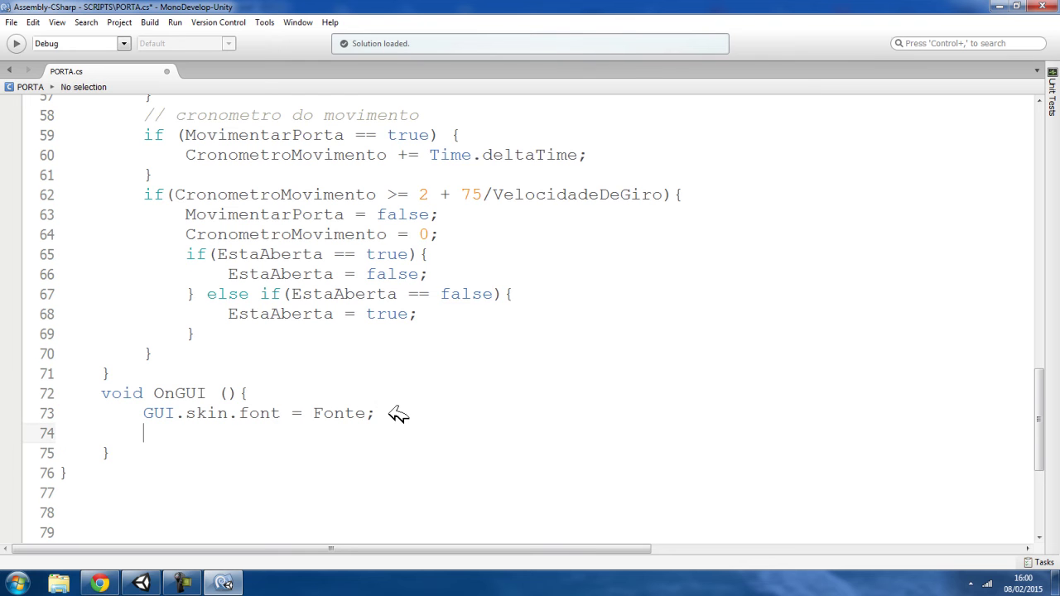
{"action": "type", "text": "GUI."}
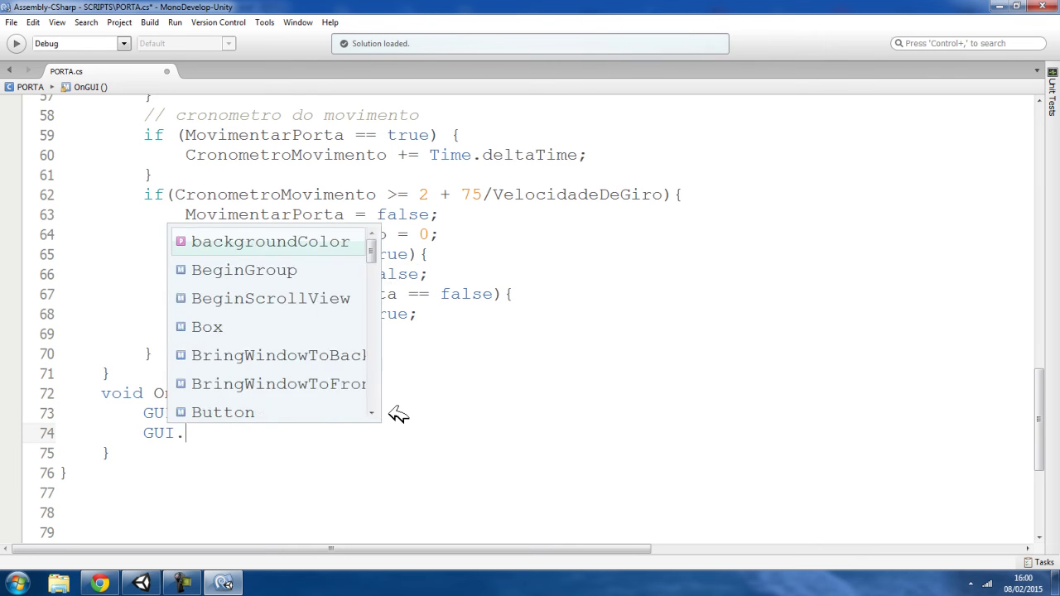
{"action": "type", "text": "skin.la"}
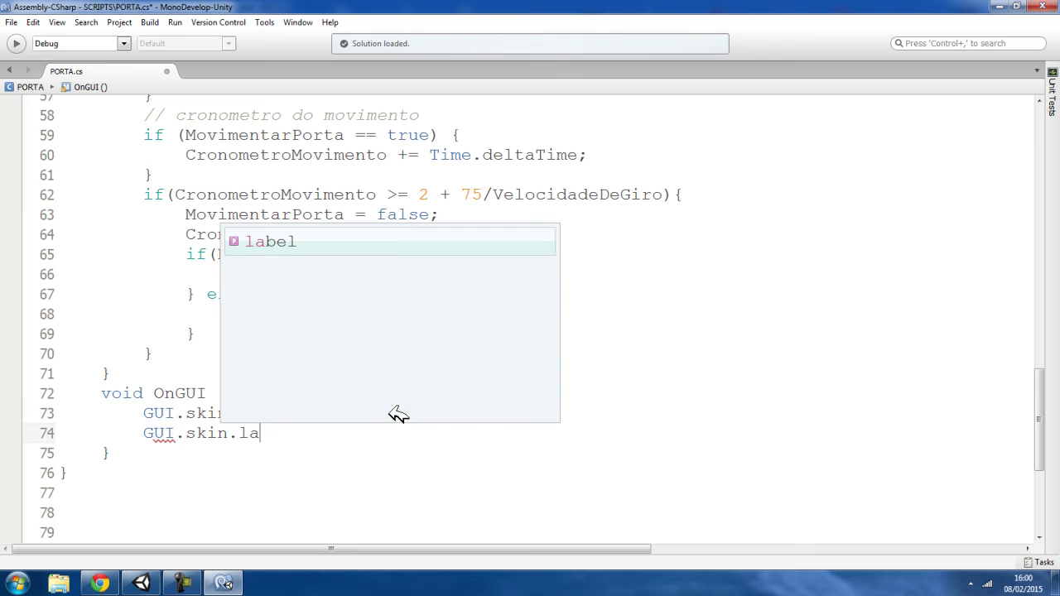
{"action": "type", "text": "bel.fo"}
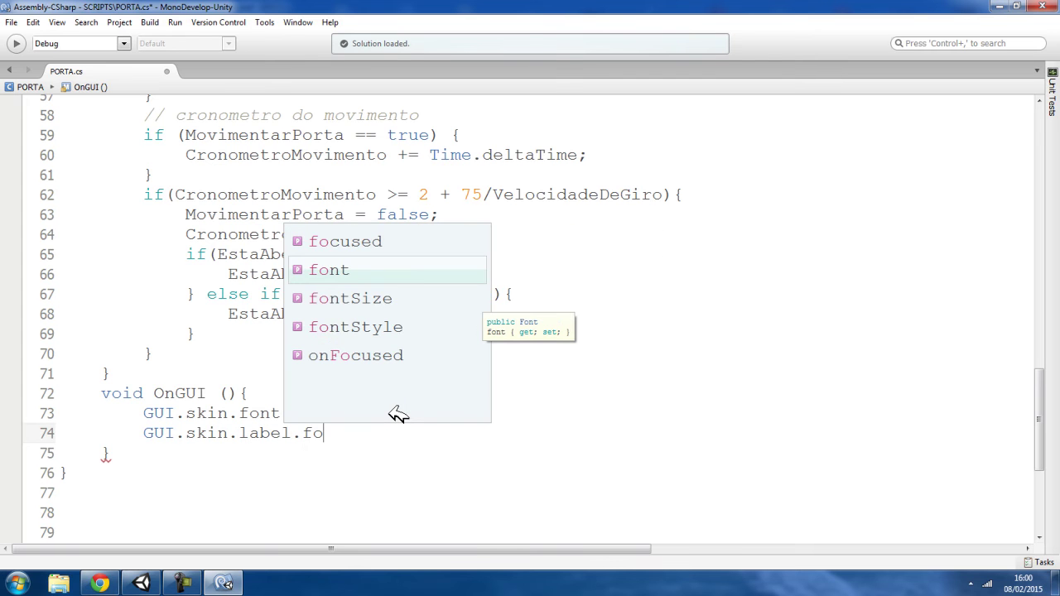
{"action": "key", "text": "Down"}
{"action": "key", "text": "Return"}
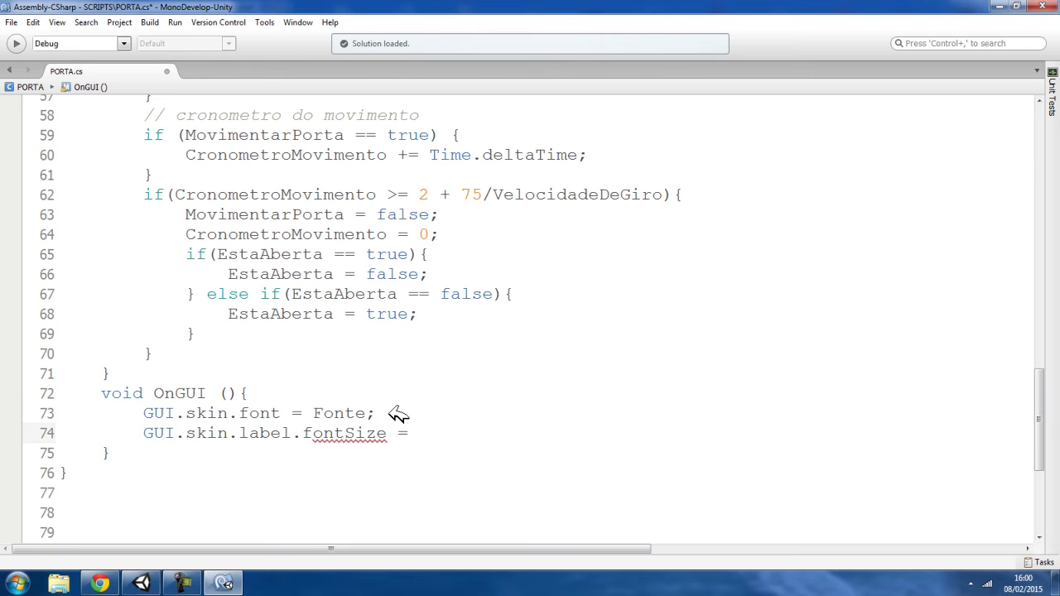
{"action": "type", "text": "S"}
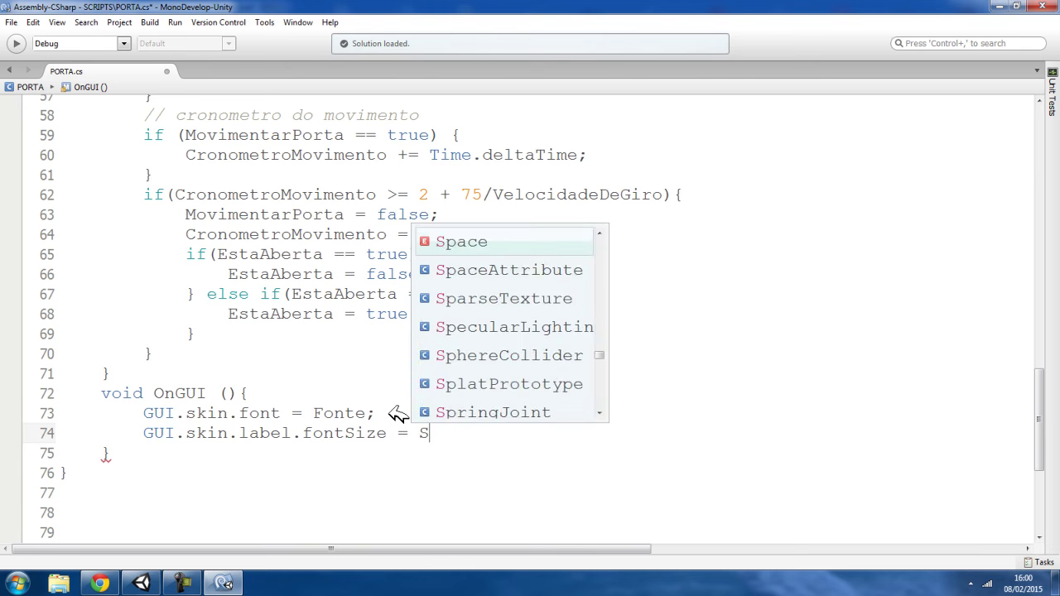
{"action": "type", "text": "creen"}
{"action": "type", "text": ","}
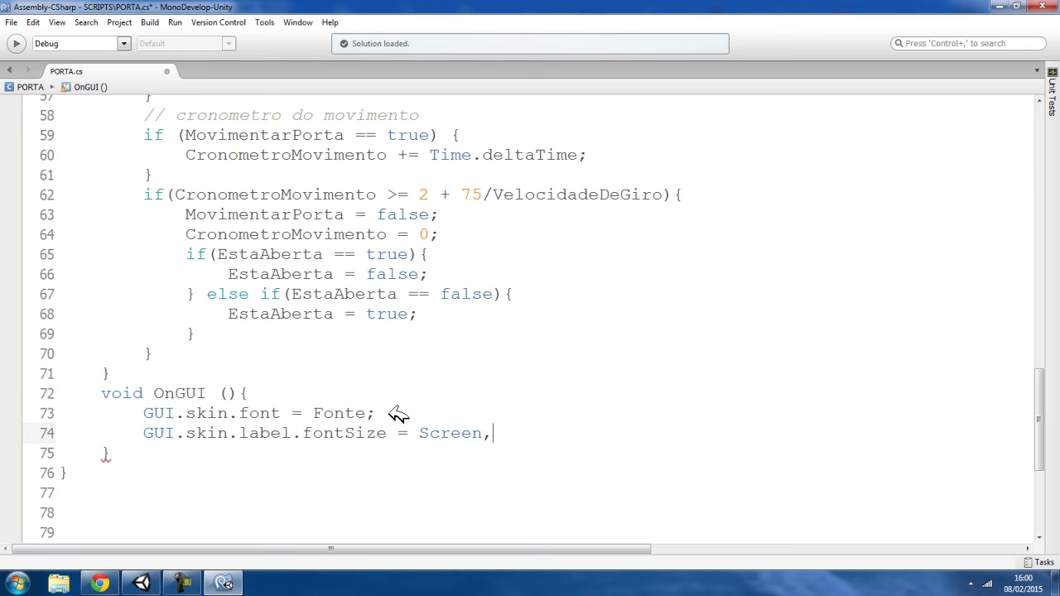
{"action": "key", "text": "BackSpace"}
{"action": "type", "text": ".height "}
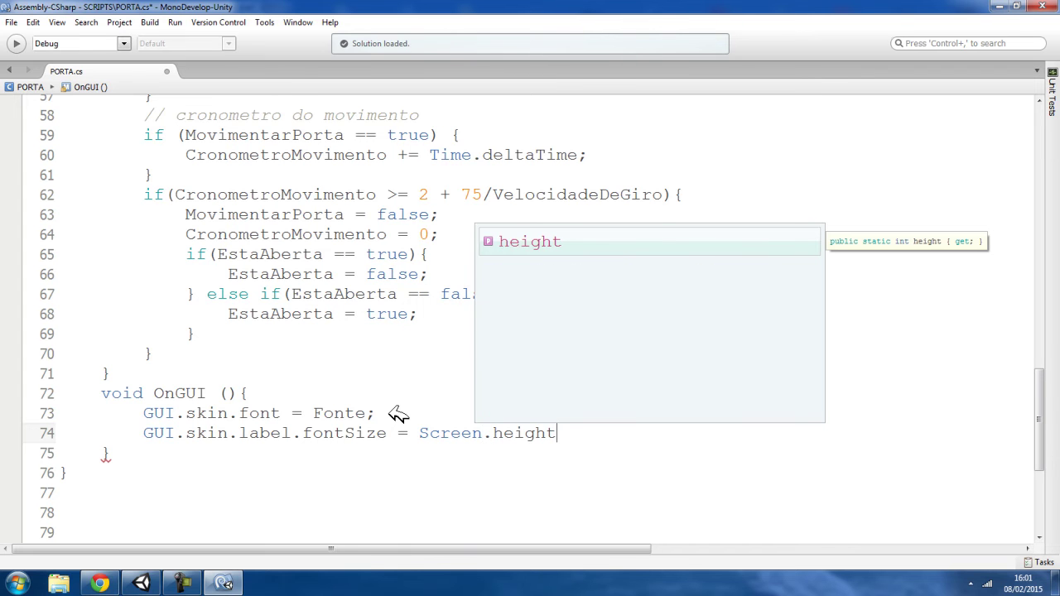
{"action": "type", "text": "/ 20;"}
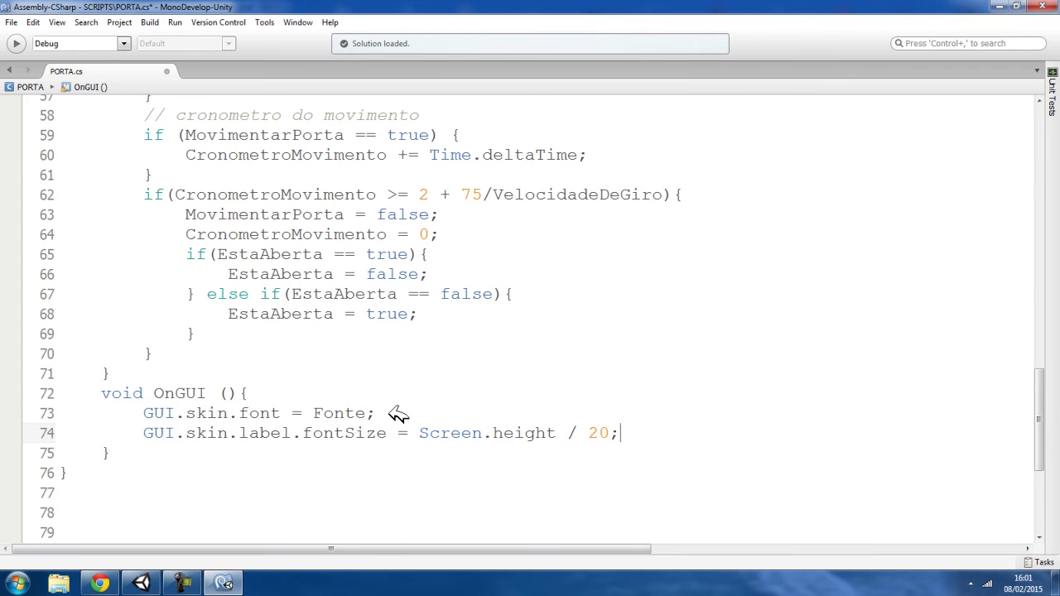
{"action": "key", "text": "Return"}
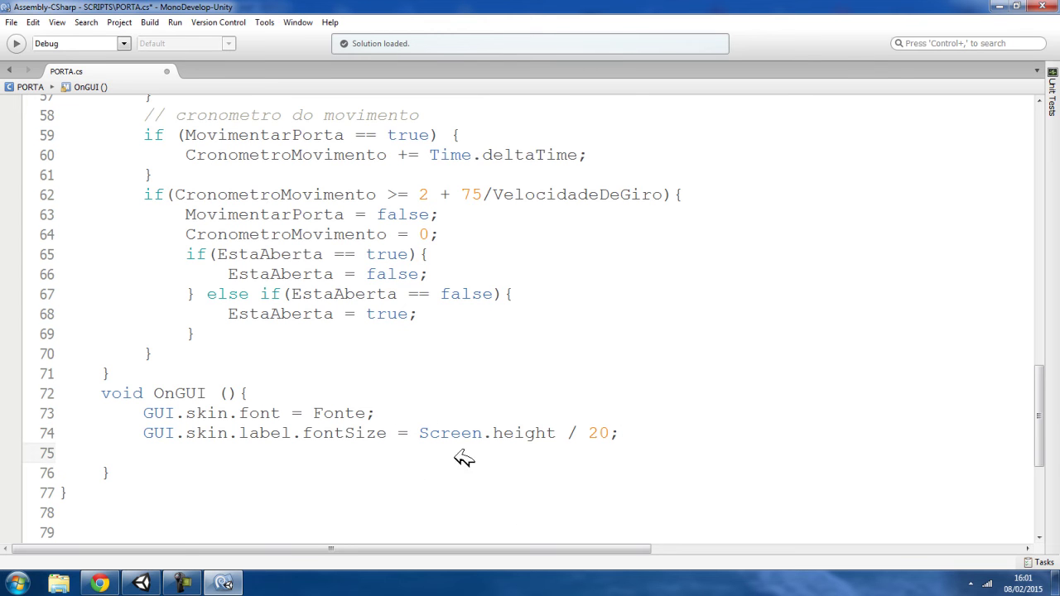
{"action": "left_click", "coordinate": [7, 586]}
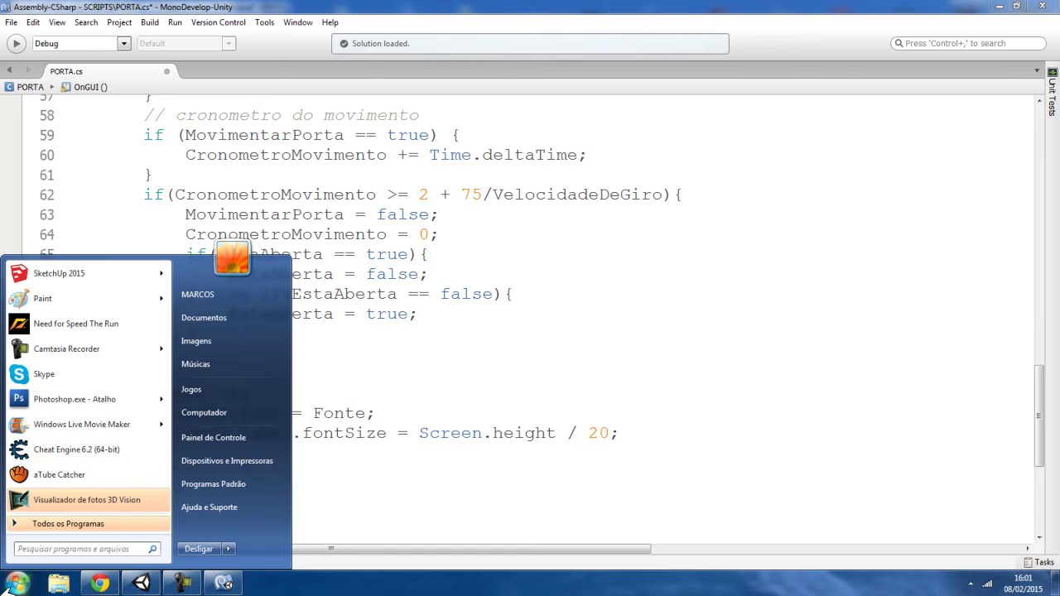
- Launch Calculator and try dividing 99 by 900 and then by 20
{"action": "type", "text": "cal"}
{"action": "left_click", "coordinate": [65, 289]}
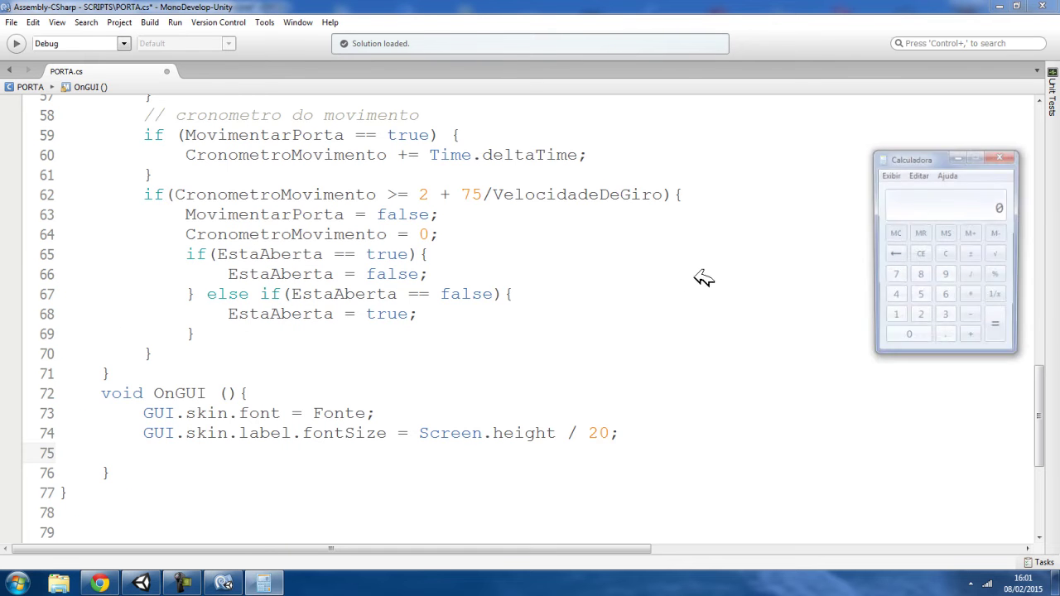
{"action": "left_click", "coordinate": [945, 275]}
{"action": "left_click", "coordinate": [944, 276]}
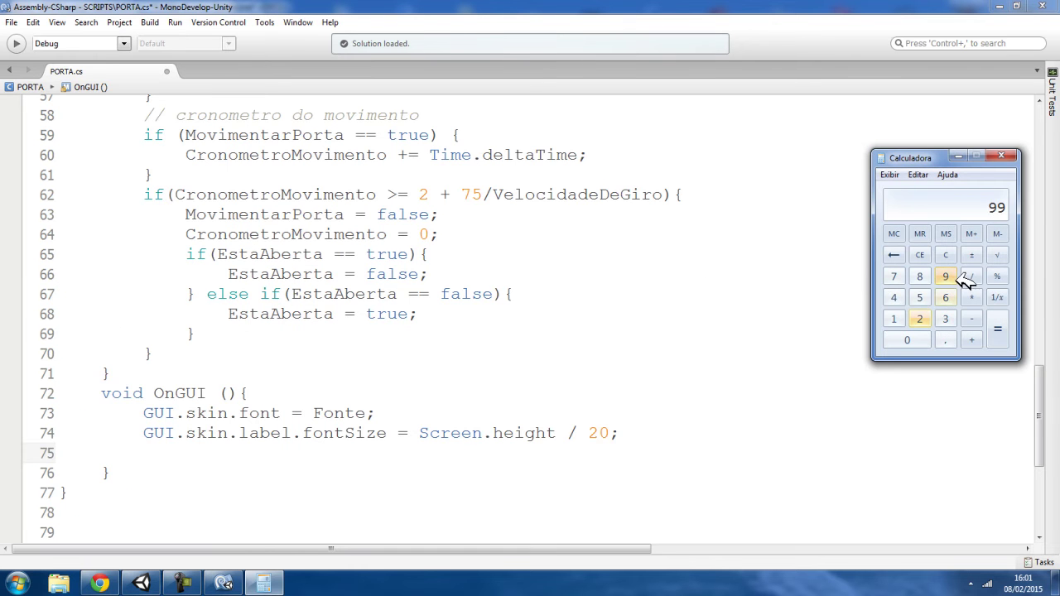
{"action": "left_click", "coordinate": [970, 275]}
{"action": "left_click", "coordinate": [944, 278]}
{"action": "double_click", "coordinate": [927, 340]}
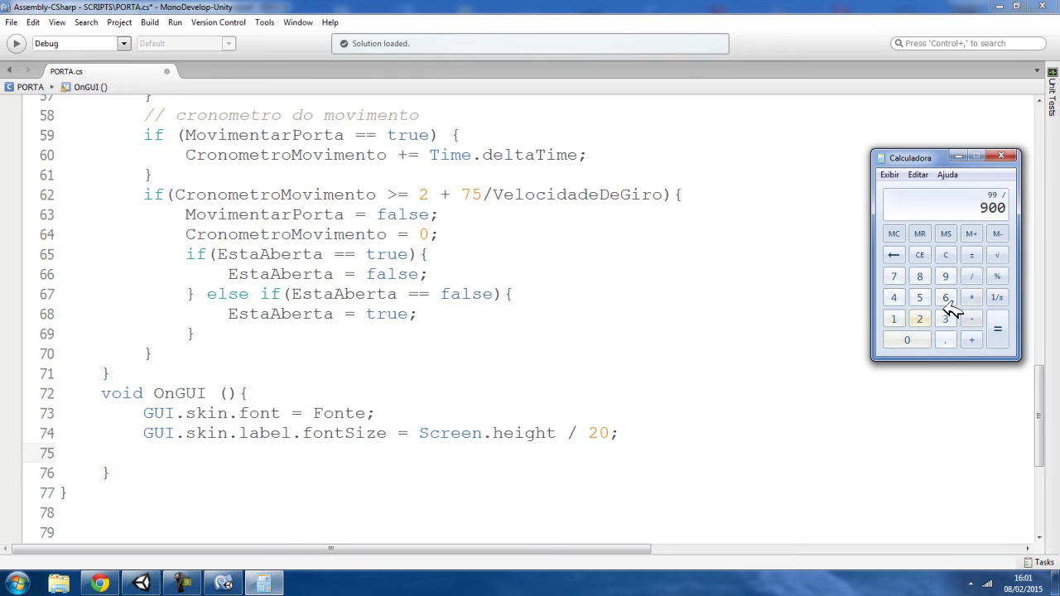
{"action": "left_click", "coordinate": [971, 276]}
{"action": "left_click", "coordinate": [919, 319]}
{"action": "left_click", "coordinate": [907, 340]}
{"action": "left_click", "coordinate": [996, 328]}
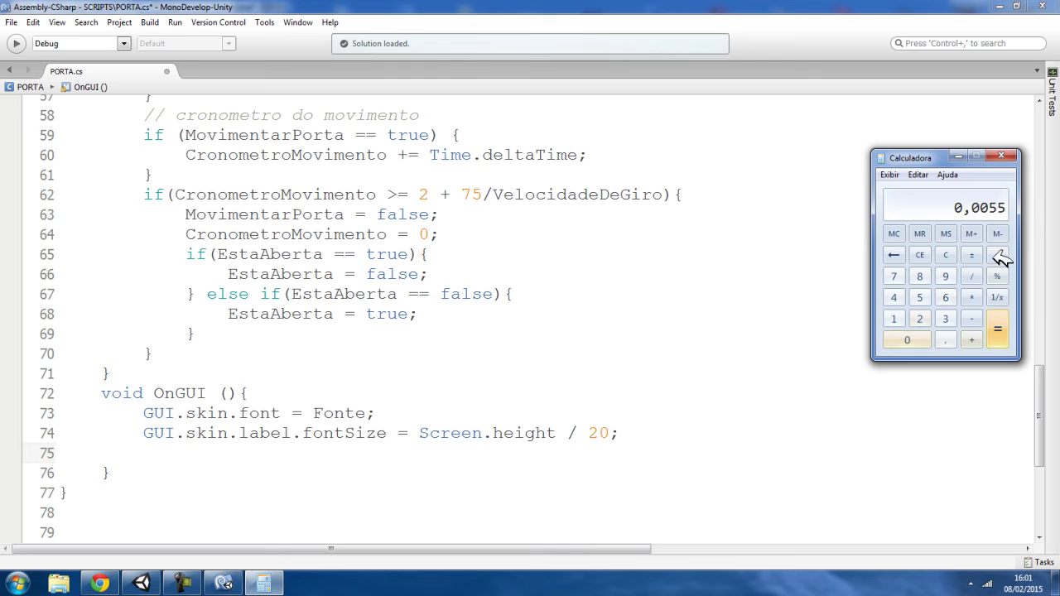
- Compute 900 / 20 = 45, close Calculator, and select Screen.height / 20; on line 74
{"action": "left_click", "coordinate": [944, 277]}
{"action": "double_click", "coordinate": [919, 339]}
{"action": "left_click", "coordinate": [971, 276]}
{"action": "left_click", "coordinate": [919, 319]}
{"action": "left_click", "coordinate": [906, 339]}
{"action": "left_click", "coordinate": [997, 329]}
{"action": "left_click", "coordinate": [1001, 156]}
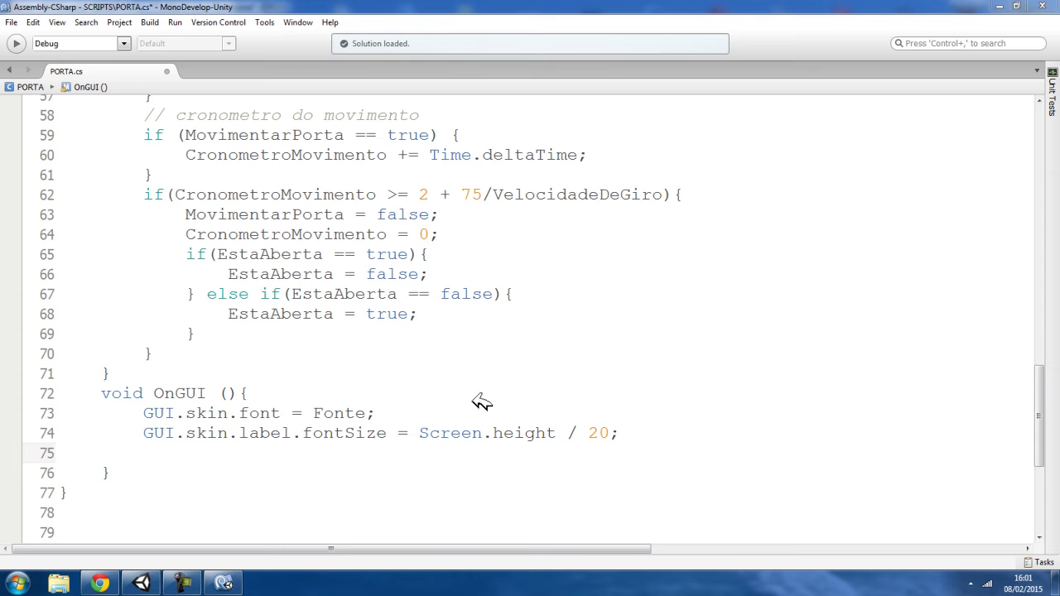
{"action": "left_click_drag", "start_coordinate": [418, 433], "coordinate": [617, 433]}
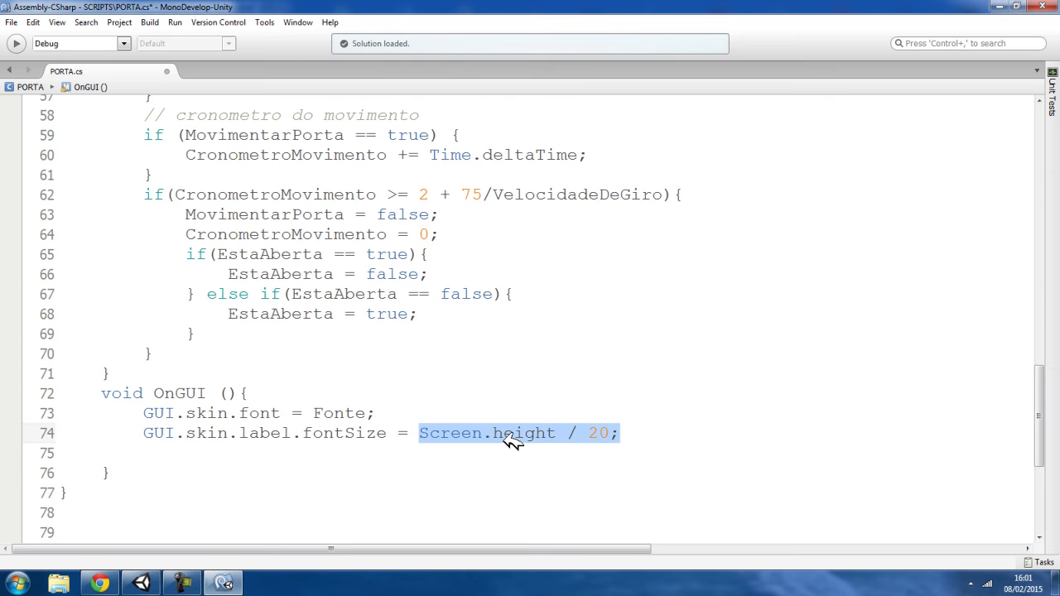
- Start an if( statement on empty line 75 inside OnGUI
{"action": "scroll", "coordinate": [530, 402], "scroll_direction": "down", "scroll_amount": 1}
{"action": "scroll", "coordinate": [524, 390], "scroll_direction": "down", "scroll_amount": 3}
{"action": "left_click", "coordinate": [146, 199]}
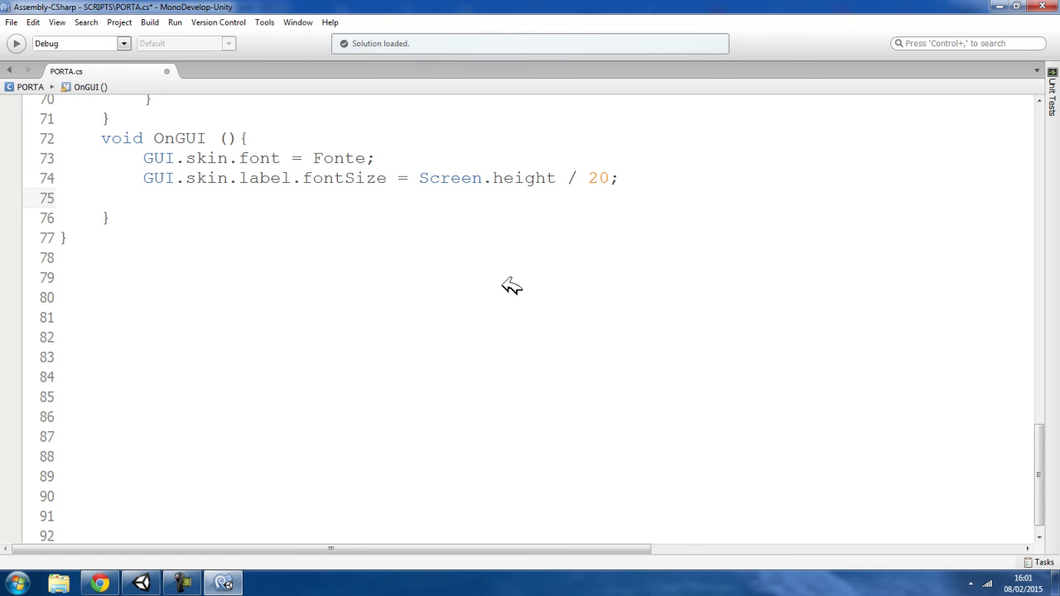
{"action": "type", "text": "if("}
{"action": "scroll", "coordinate": [356, 240], "scroll_direction": "up", "scroll_amount": 6}
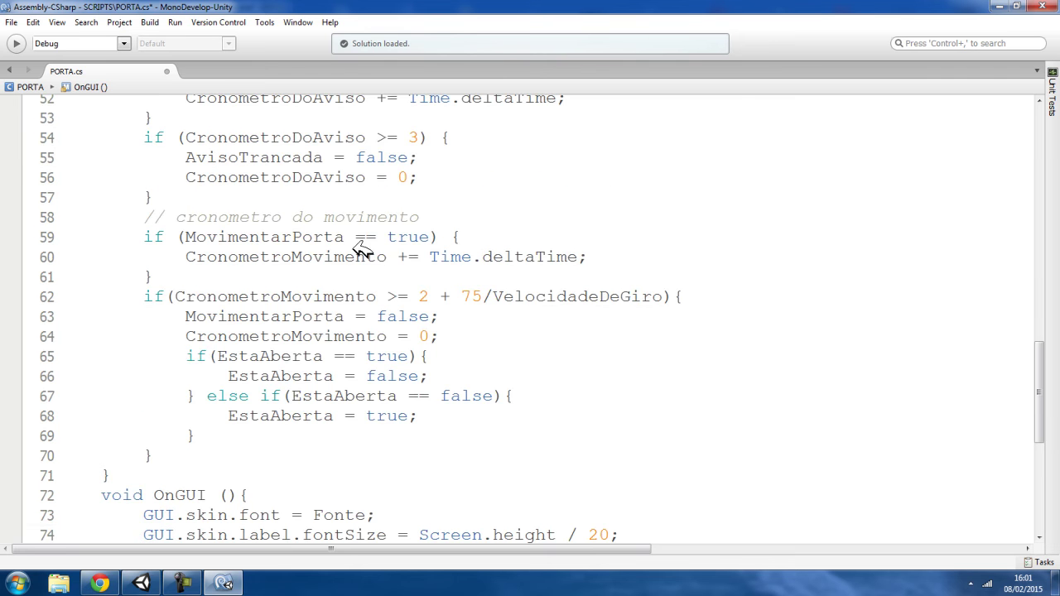
{"action": "scroll", "coordinate": [364, 339], "scroll_direction": "up", "scroll_amount": 2}
{"action": "scroll", "coordinate": [306, 298], "scroll_direction": "up", "scroll_amount": 1}
- Complete the block as if (AvisoTrancada == true) { } using the name copied from line 51
{"action": "double_click", "coordinate": [258, 231]}
{"action": "key", "text": "ctrl+c"}
{"action": "scroll", "coordinate": [272, 298], "scroll_direction": "down", "scroll_amount": 8}
{"action": "left_click", "coordinate": [201, 251]}
{"action": "key", "text": "ctrl+v"}
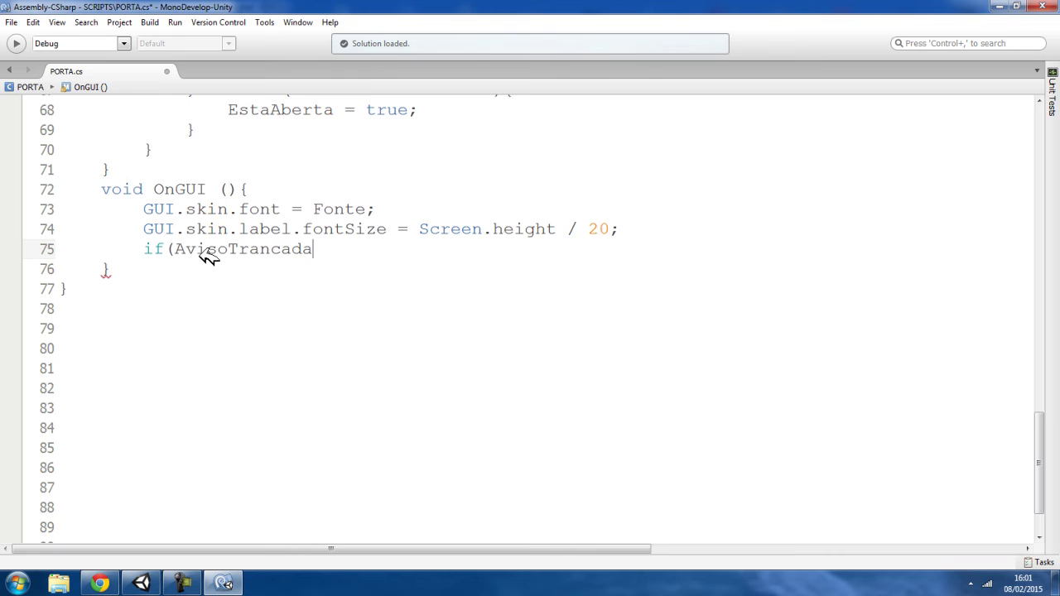
{"action": "type", "text": " == true)"}
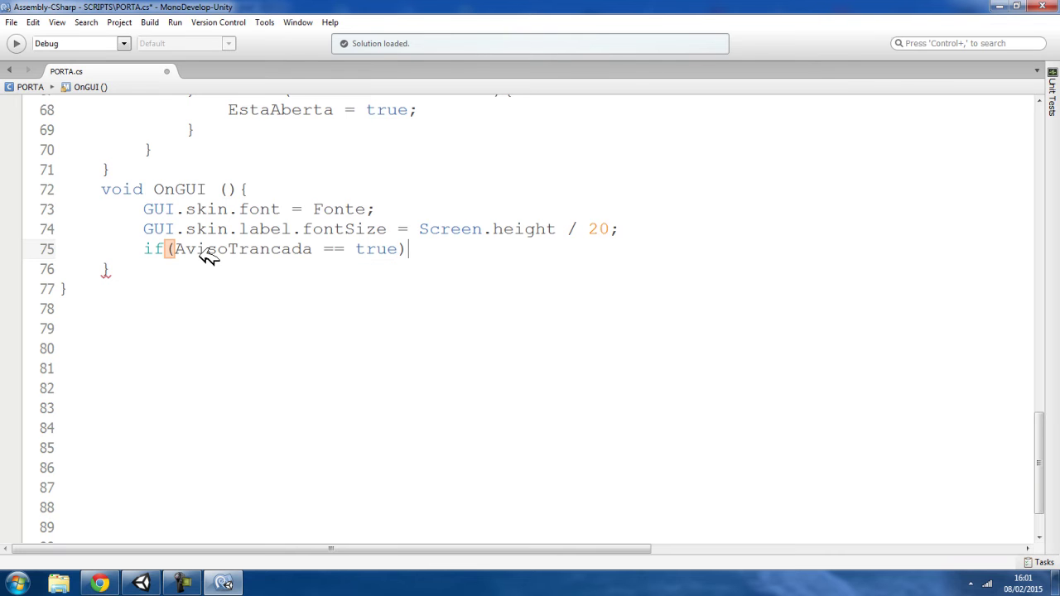
{"action": "type", "text": "{"}
{"action": "key", "text": "Return"}
{"action": "key", "text": "Return"}
{"action": "type", "text": "}"}
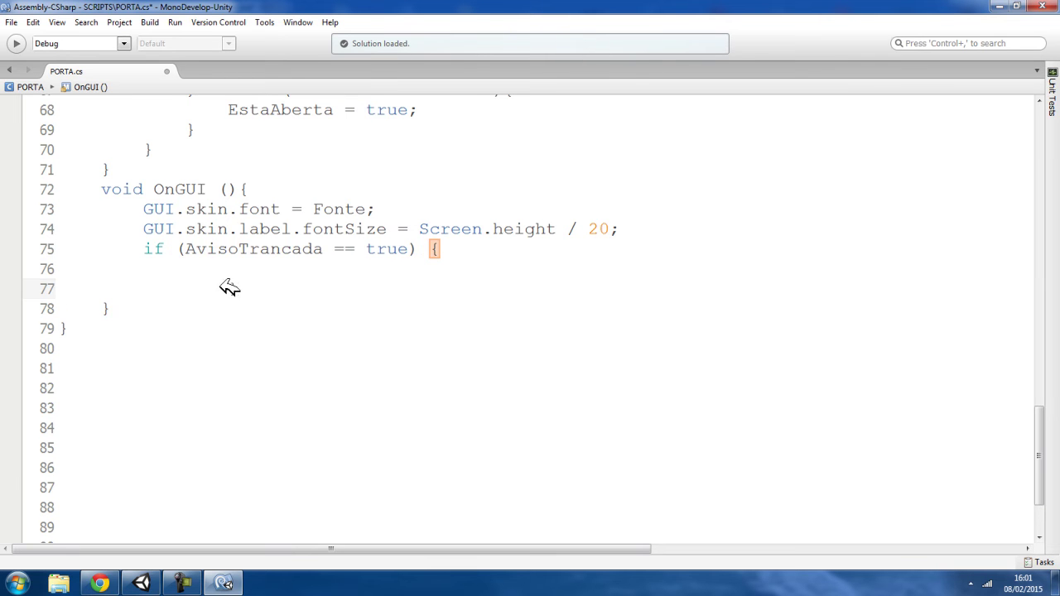
{"action": "left_click", "coordinate": [200, 273]}
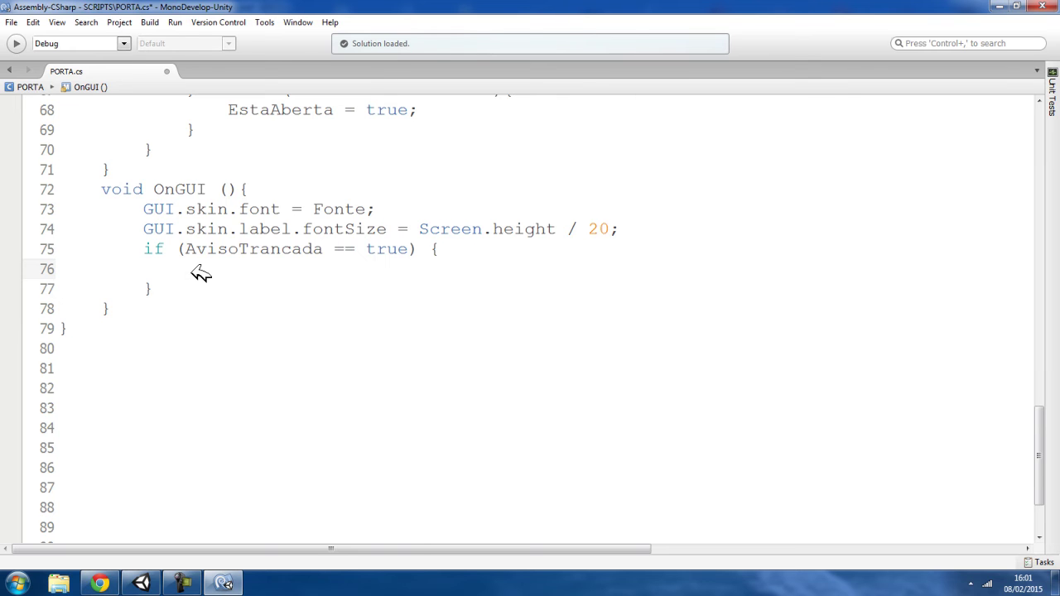
- Start line 76 as GUI.Label(new Rect(Screen.width/2-Screen.width/5, for the x position
{"action": "type", "text": "GUI.la"}
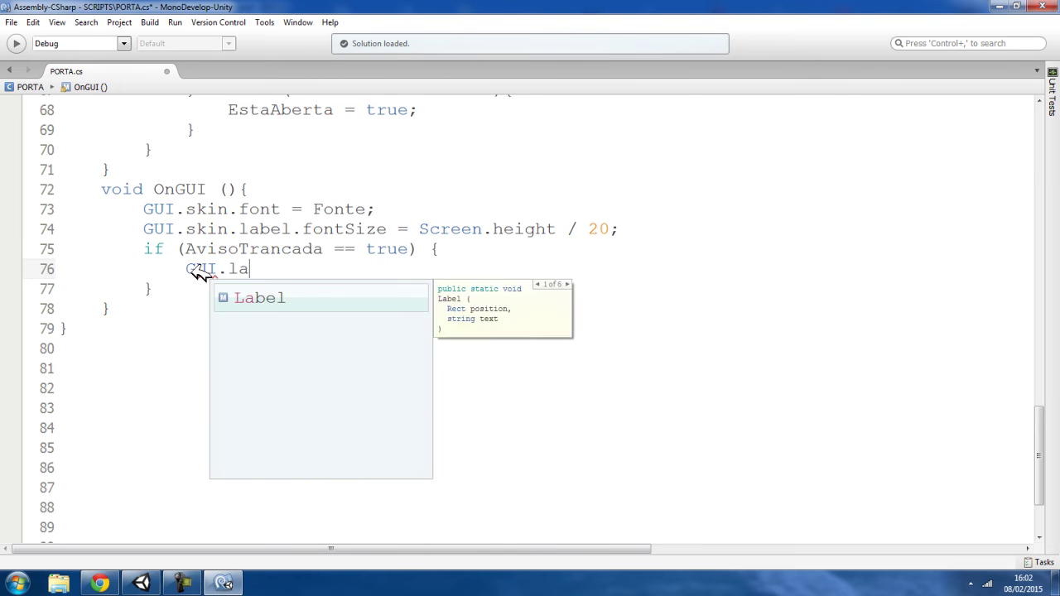
{"action": "key", "text": "Return"}
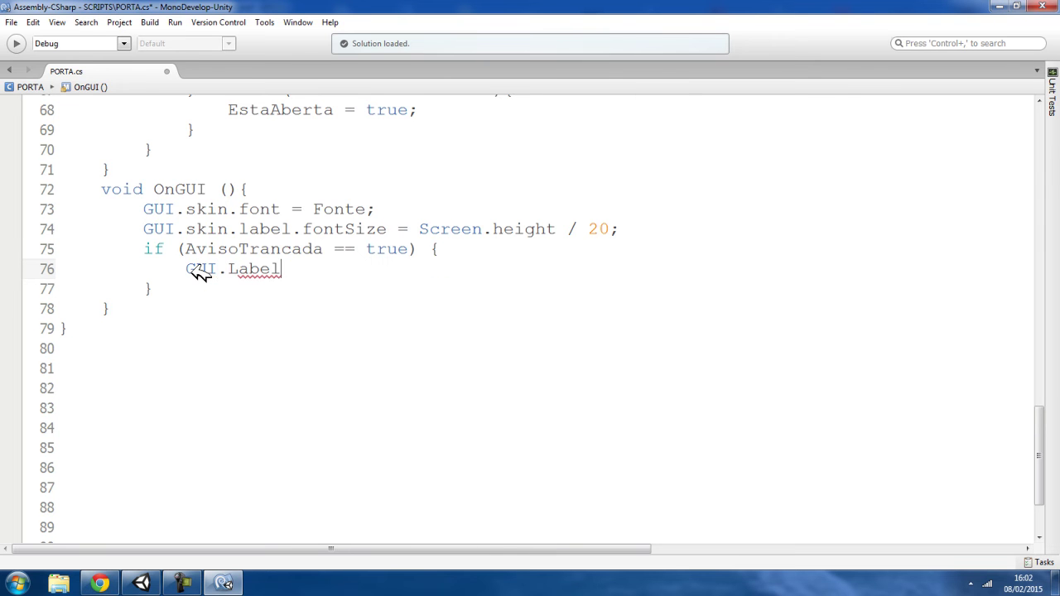
{"action": "type", "text": "(new Rect"}
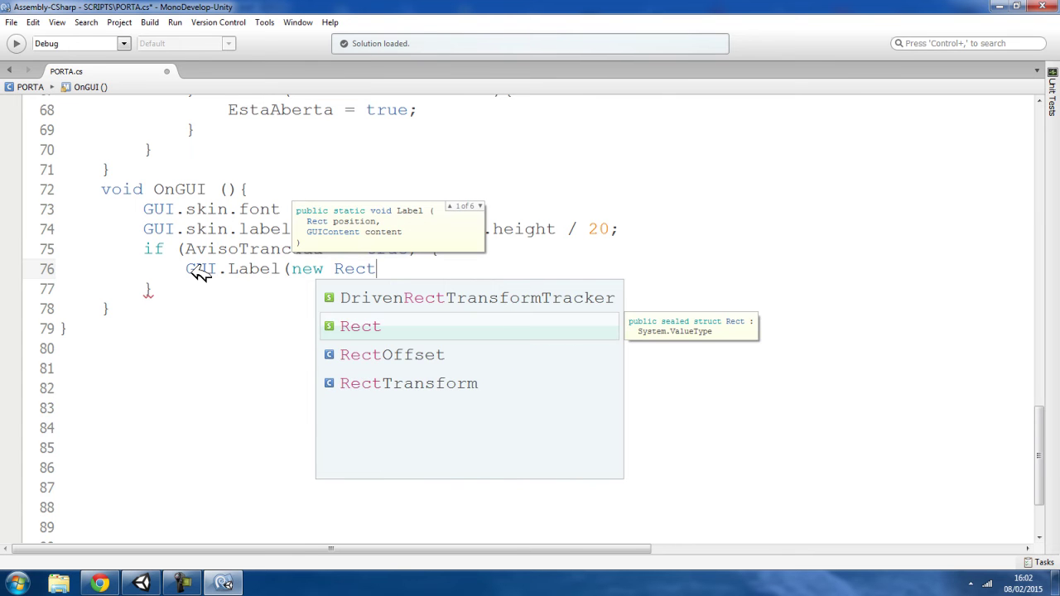
{"action": "type", "text": "("}
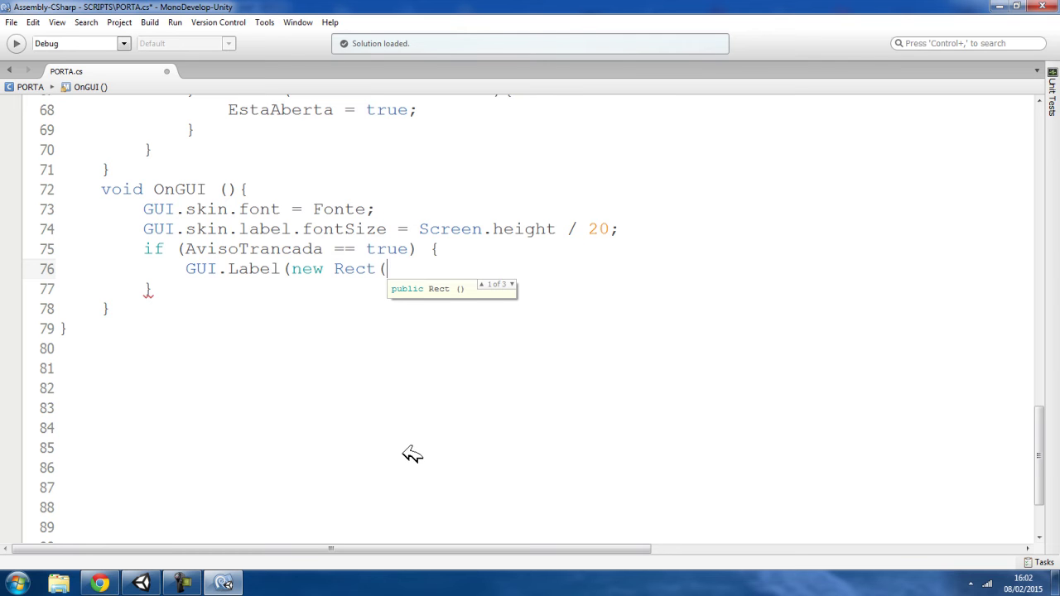
{"action": "type", "text": "screen"}
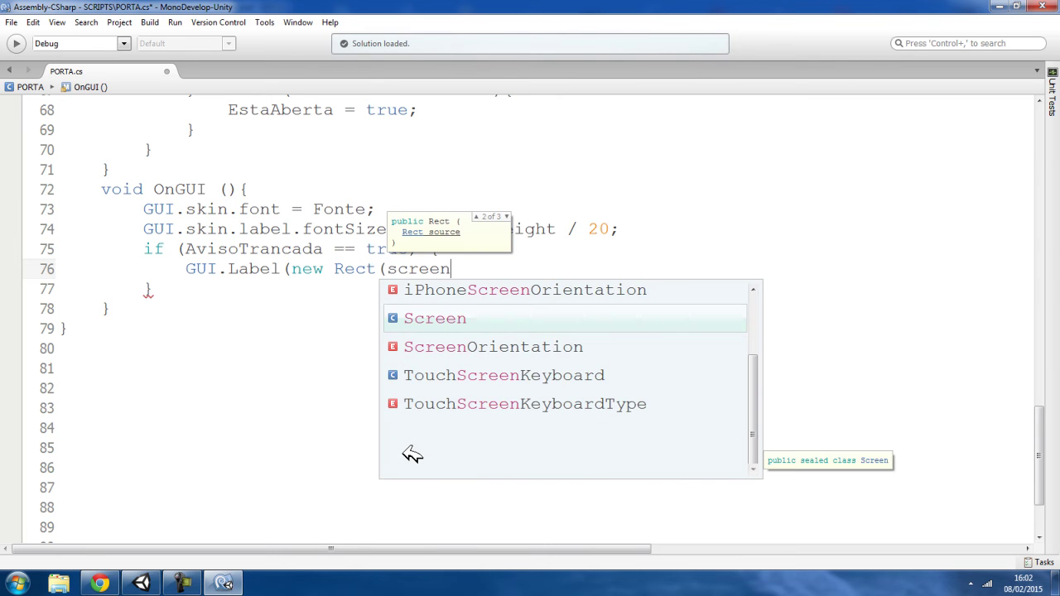
{"action": "type", "text": ".wid"}
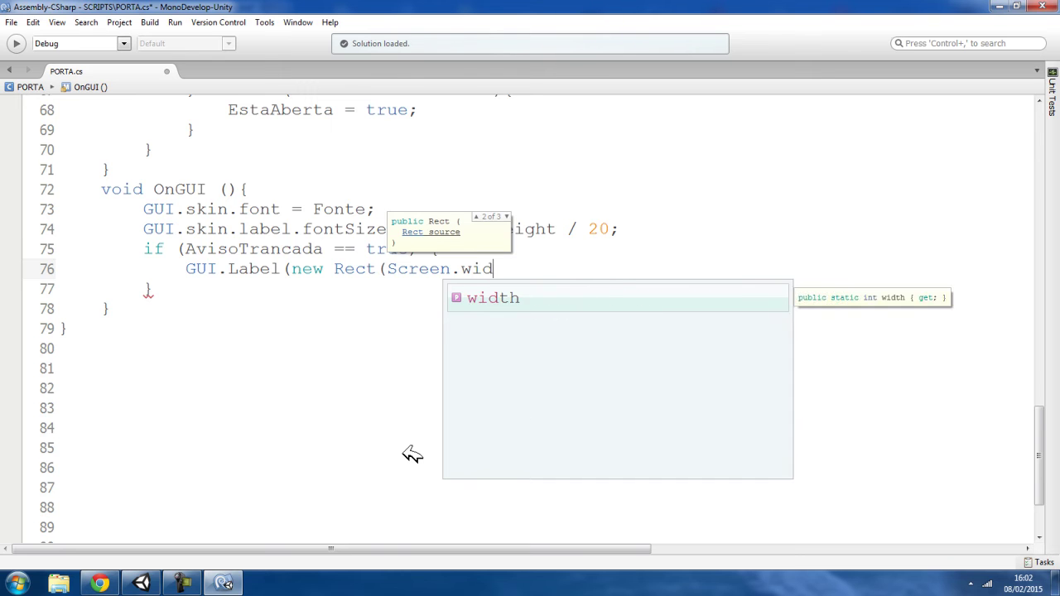
{"action": "key", "text": "Return"}
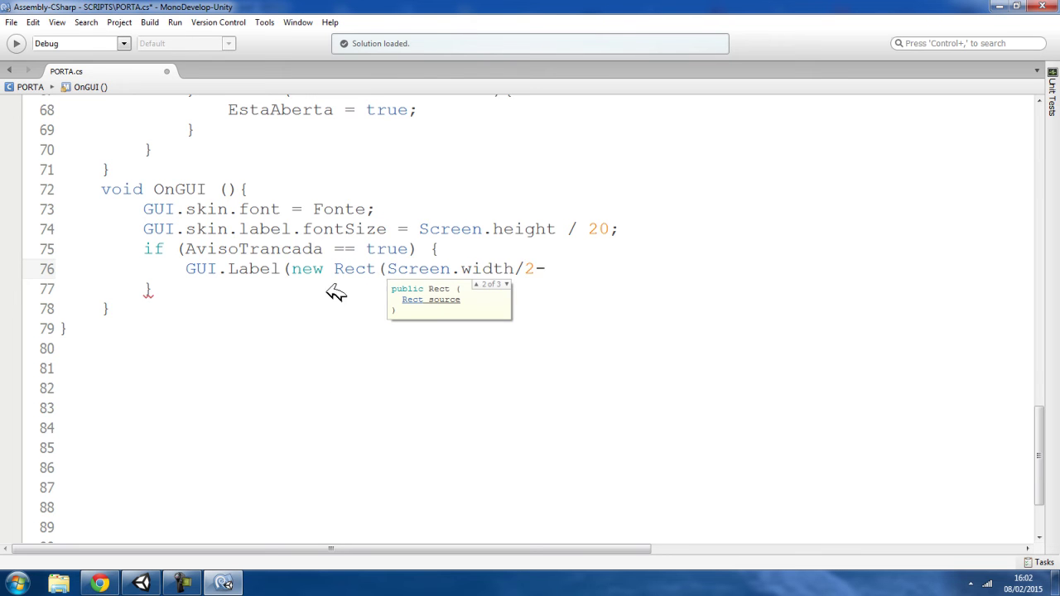
{"action": "left_click_drag", "start_coordinate": [394, 263], "coordinate": [525, 267]}
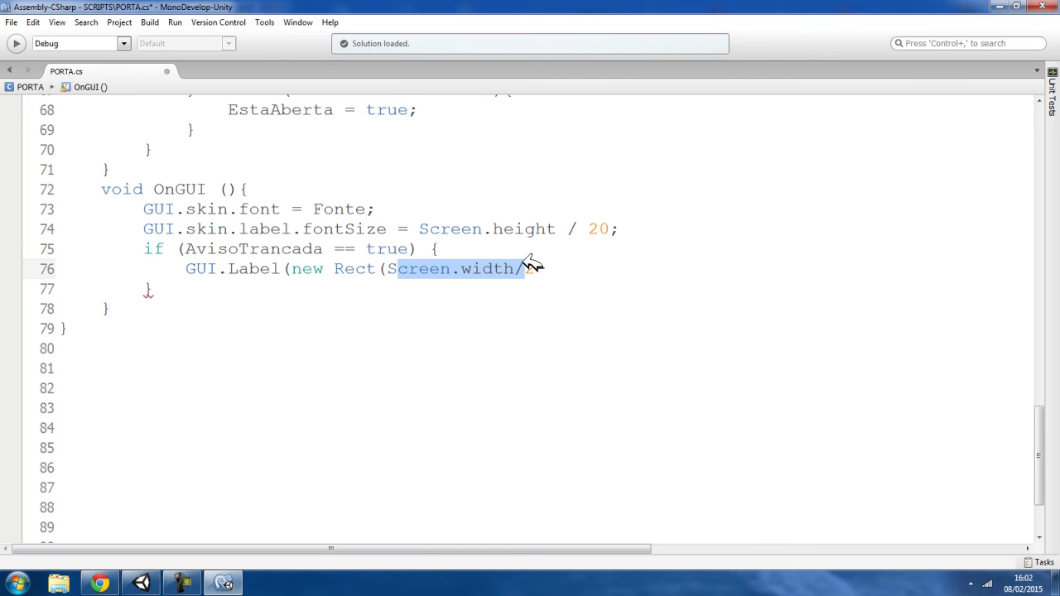
{"action": "left_click_drag", "start_coordinate": [387, 269], "coordinate": [527, 270]}
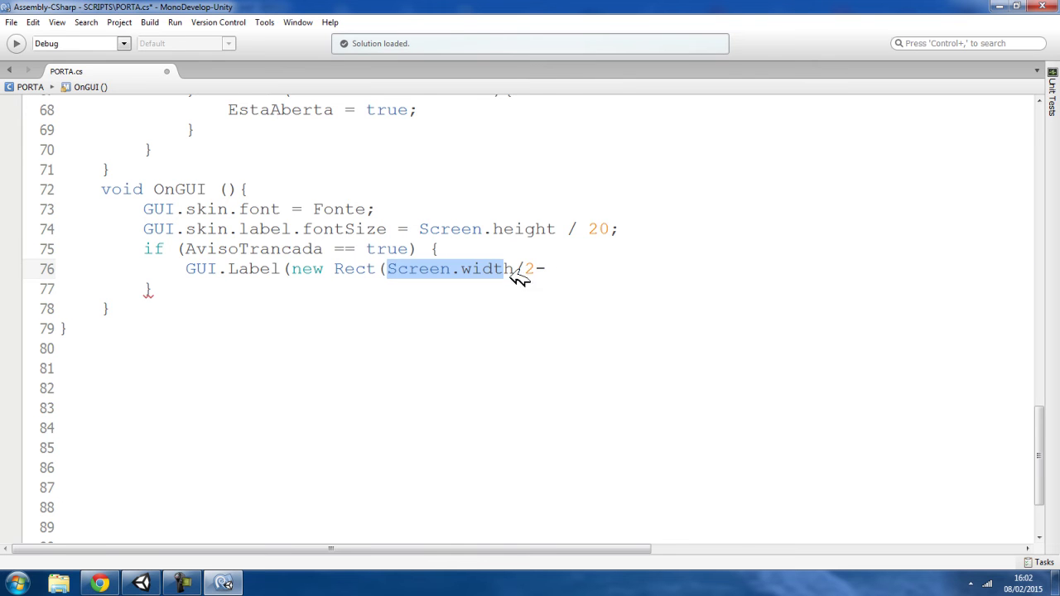
{"action": "left_click", "coordinate": [561, 266]}
{"action": "key", "text": "ctrl+v"}
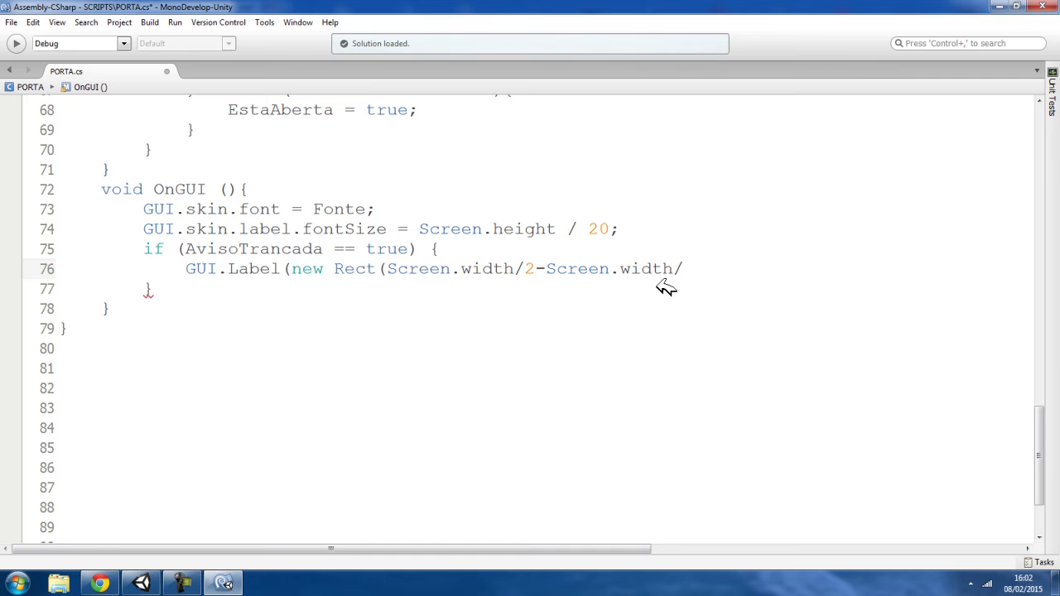
{"action": "type", "text": "5,"}
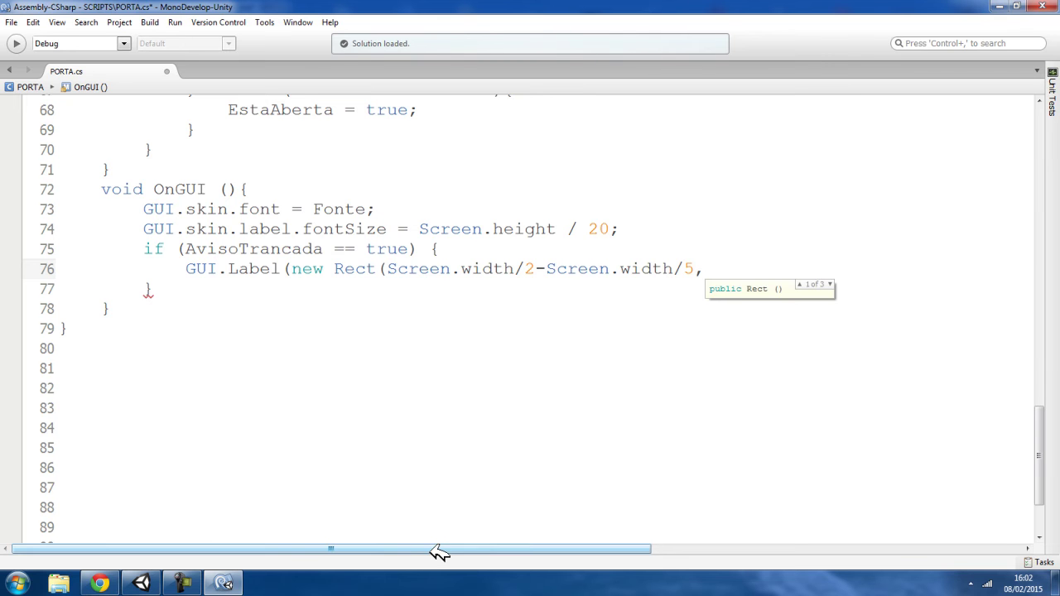
- Add the y argument Screen.height/2-Screen.height/16 by copying the x expression and editing it
{"action": "left_click_drag", "start_coordinate": [433, 549], "coordinate": [563, 550]}
{"action": "left_click_drag", "start_coordinate": [189, 269], "coordinate": [500, 266]}
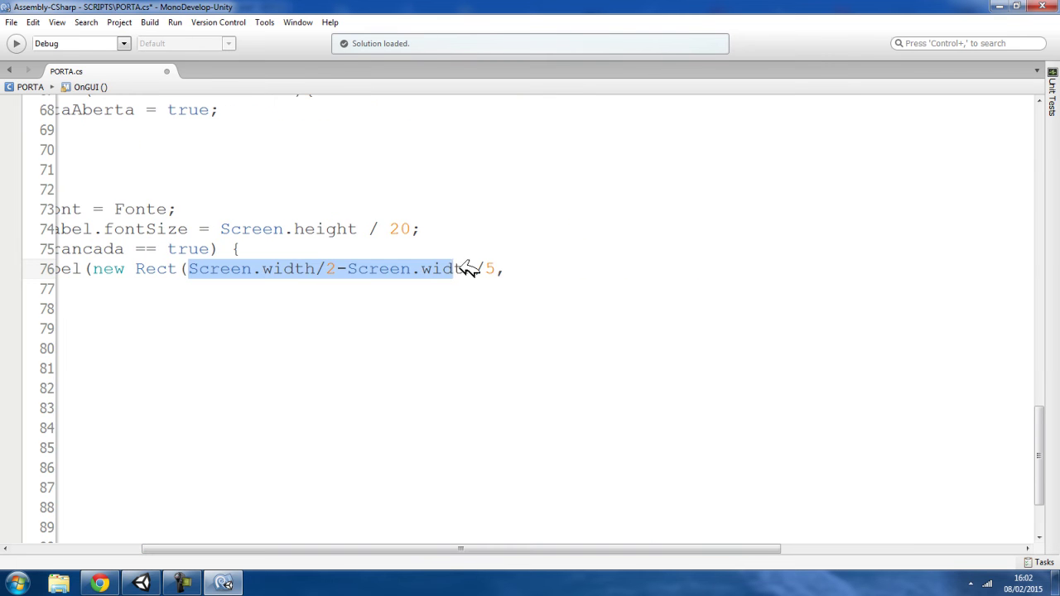
{"action": "key", "text": "ctrl+c"}
{"action": "left_click", "coordinate": [518, 268]}
{"action": "key", "text": "ctrl+v"}
{"action": "double_click", "coordinate": [613, 268]}
{"action": "type", "text": "height"}
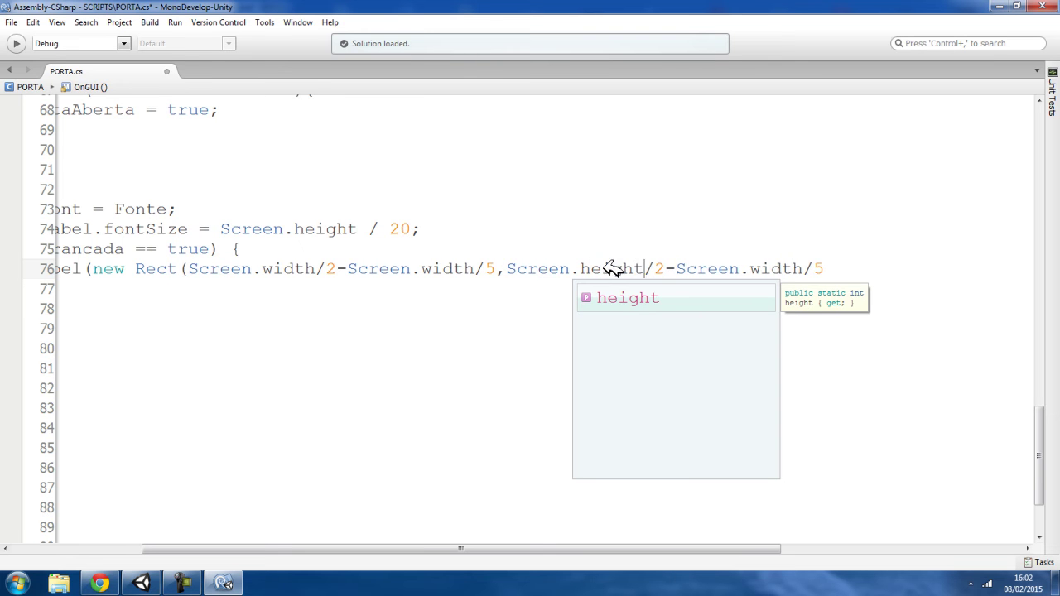
{"action": "double_click", "coordinate": [615, 271]}
{"action": "left_click", "coordinate": [631, 280]}
{"action": "double_click", "coordinate": [626, 272]}
{"action": "left_click", "coordinate": [782, 270]}
{"action": "double_click", "coordinate": [790, 272]}
{"action": "key", "text": "ctrl+v"}
{"action": "double_click", "coordinate": [660, 270]}
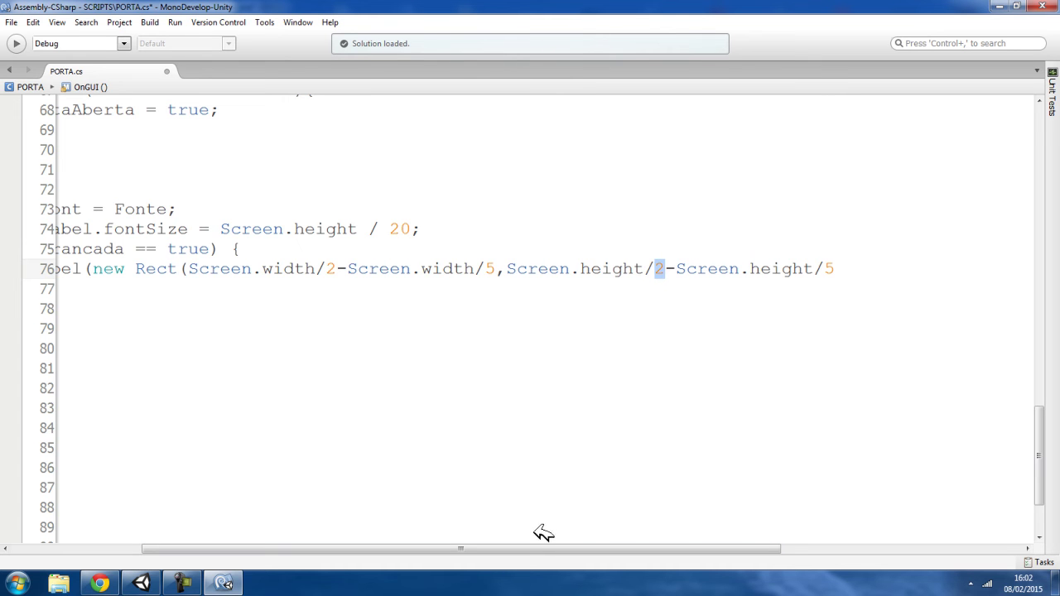
{"action": "left_click_drag", "start_coordinate": [540, 544], "coordinate": [680, 493]}
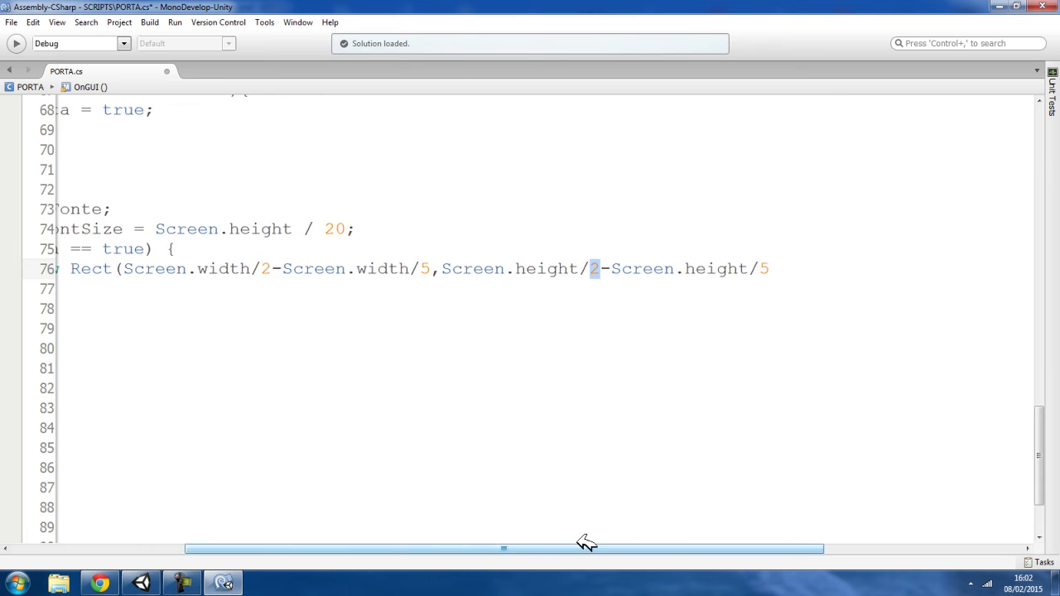
{"action": "left_click_drag", "start_coordinate": [614, 271], "coordinate": [624, 271]}
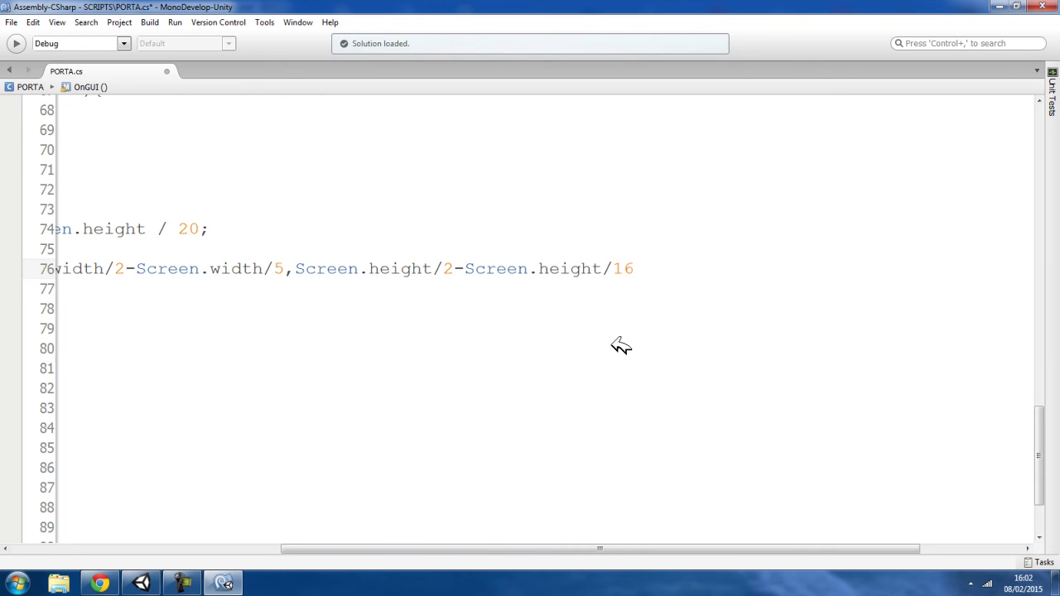
{"action": "type", "text": ","}
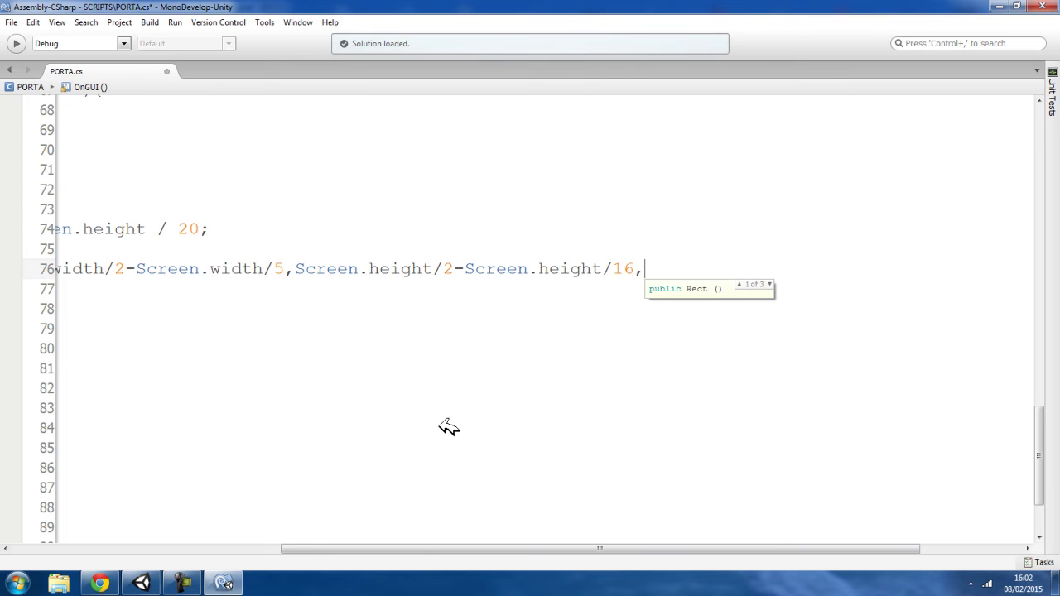
- Add Screen.width/2.5f as the Rect's width argument
{"action": "left_click_drag", "start_coordinate": [419, 547], "coordinate": [320, 548]}
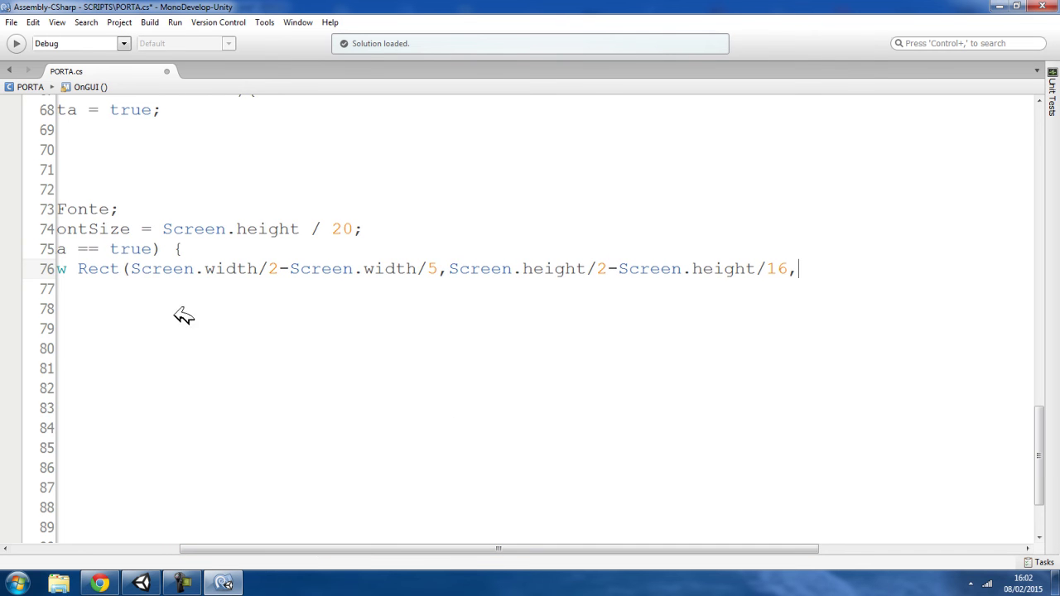
{"action": "left_click_drag", "start_coordinate": [131, 268], "coordinate": [267, 269]}
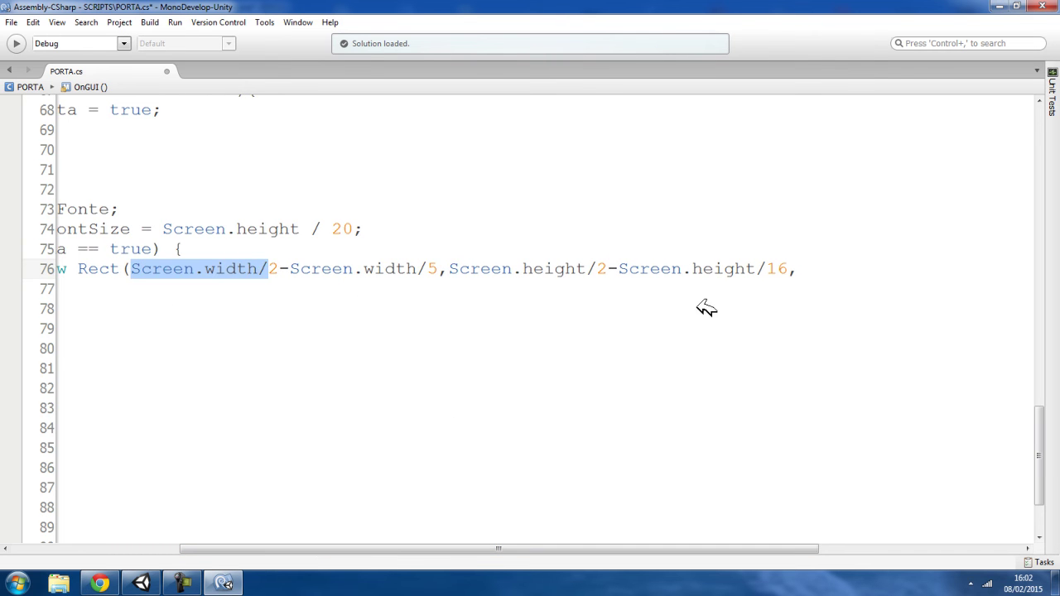
{"action": "key", "text": "ctrl+c"}
{"action": "left_click", "coordinate": [820, 266]}
{"action": "key", "text": "ctrl+v"}
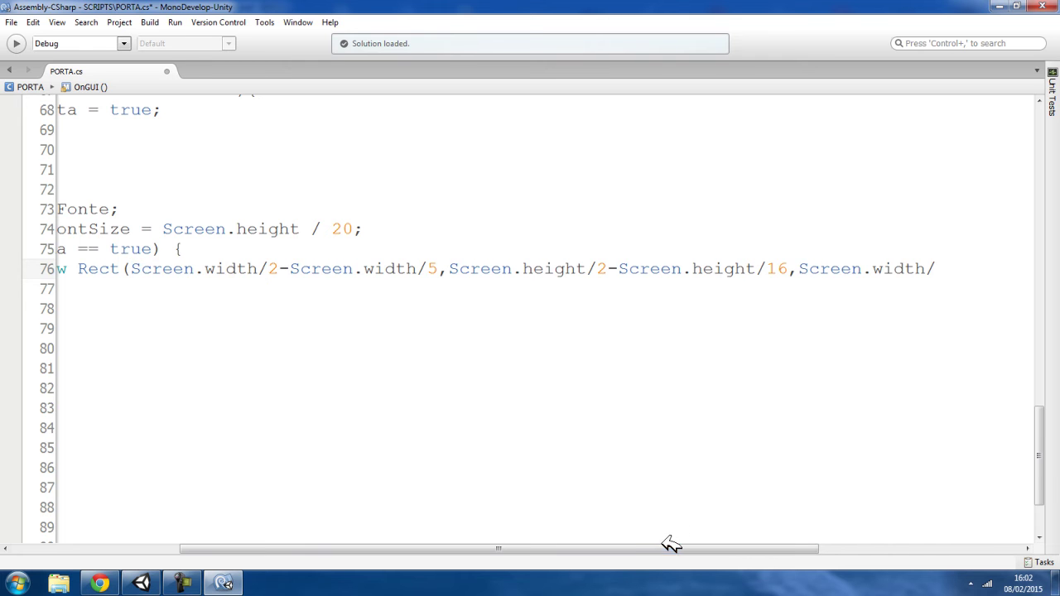
{"action": "left_click_drag", "start_coordinate": [667, 546], "coordinate": [726, 375]}
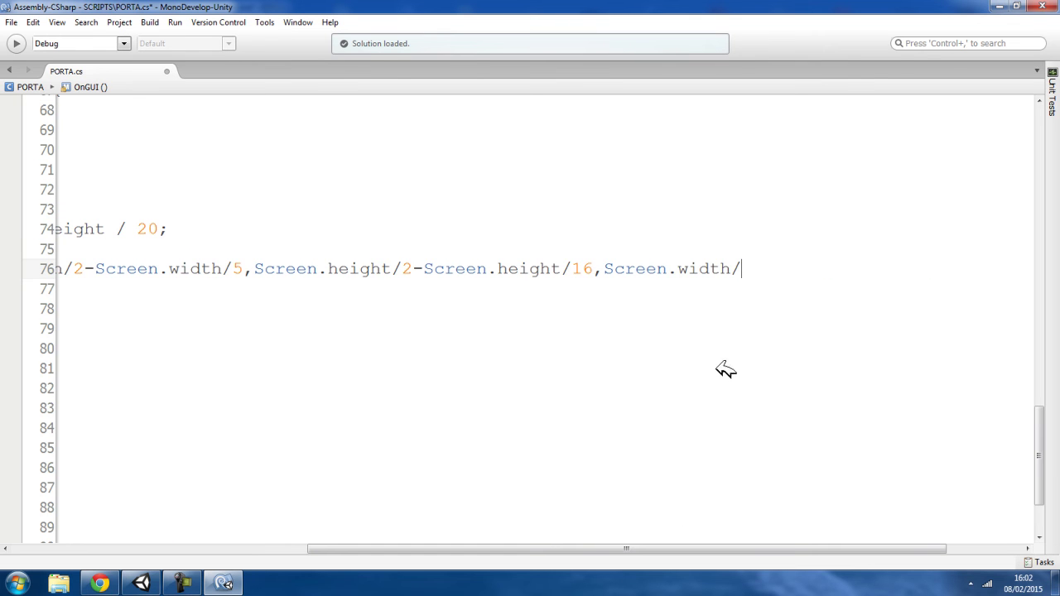
{"action": "type", "text": "2.5"}
{"action": "type", "text": "f,"}
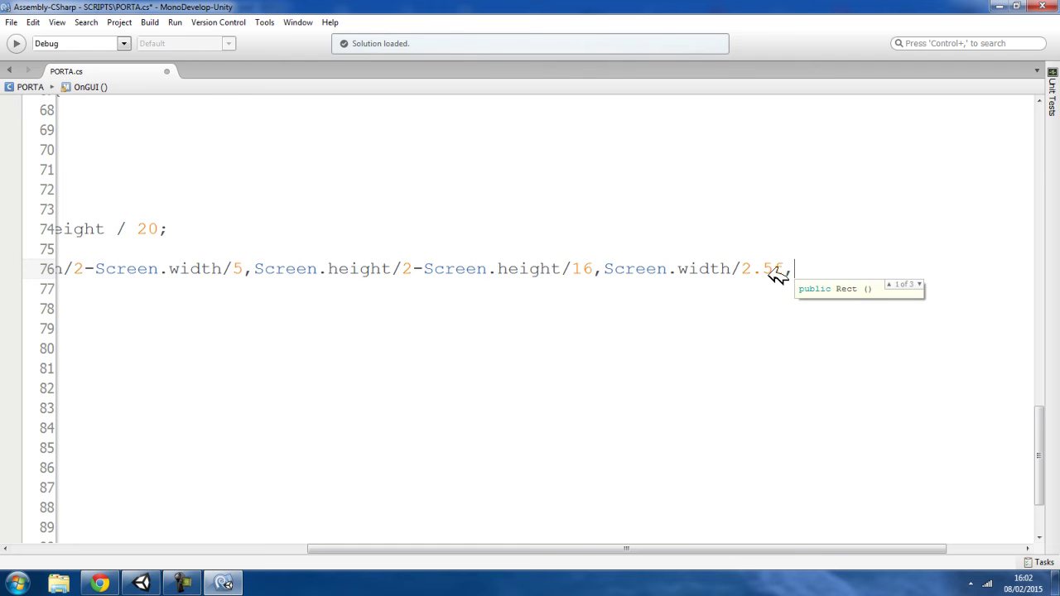
- Add Screen.height/8 as the height and close the Rect with a trailing comma
{"action": "left_click_drag", "start_coordinate": [424, 268], "coordinate": [571, 268]}
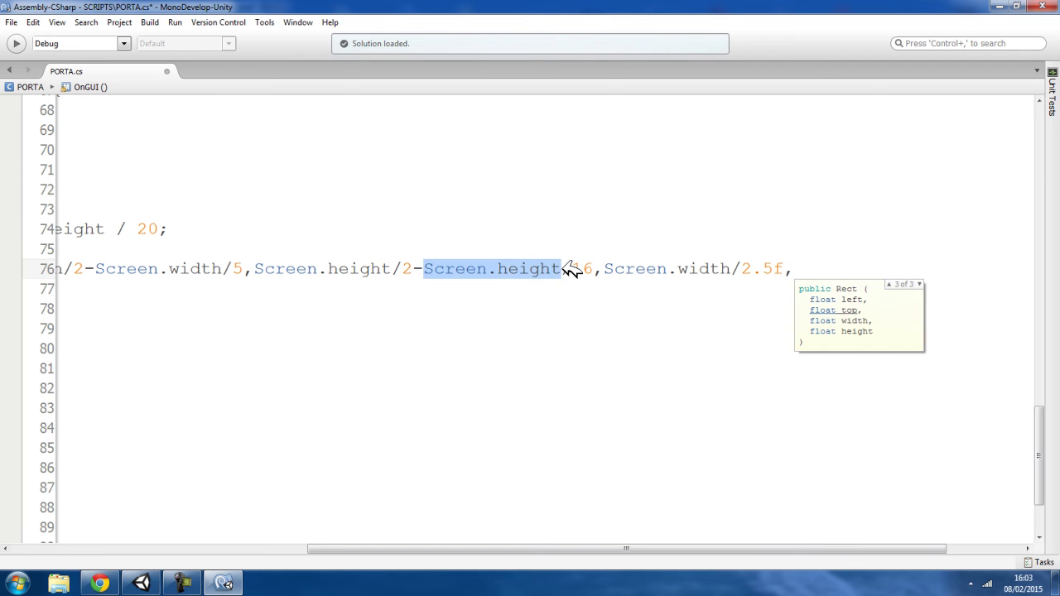
{"action": "key", "text": "ctrl+c"}
{"action": "left_click", "coordinate": [833, 273]}
{"action": "key", "text": "ctrl+v"}
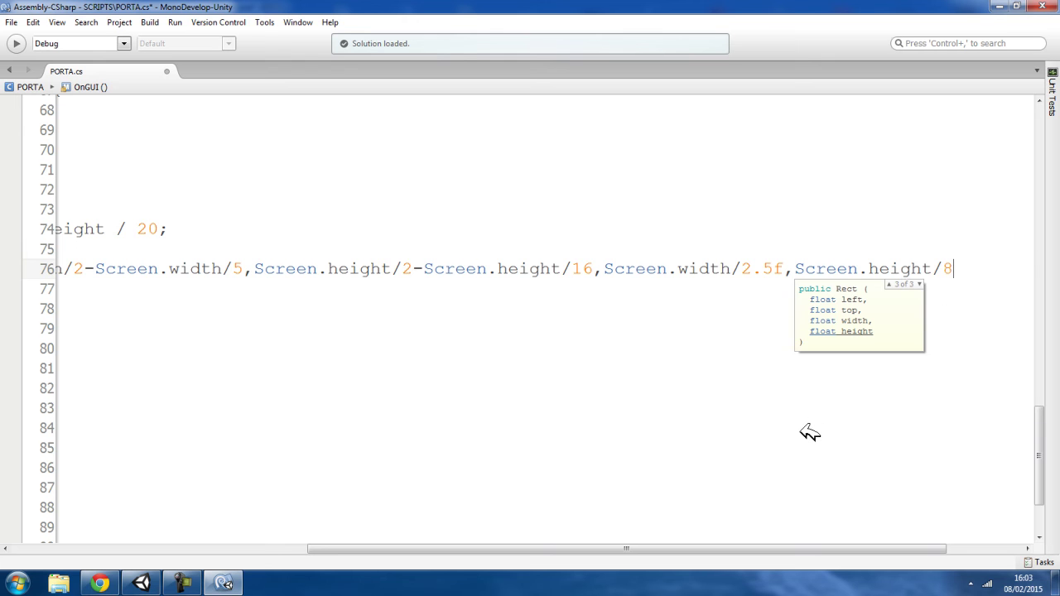
{"action": "type", "text": "),"}
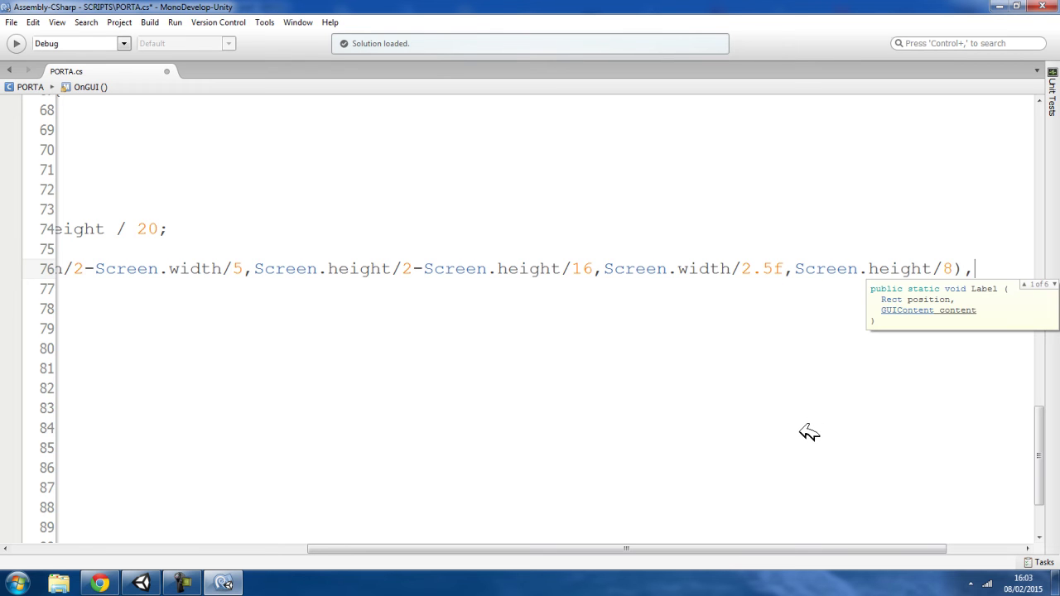
{"action": "left_click_drag", "start_coordinate": [690, 548], "coordinate": [866, 555]}
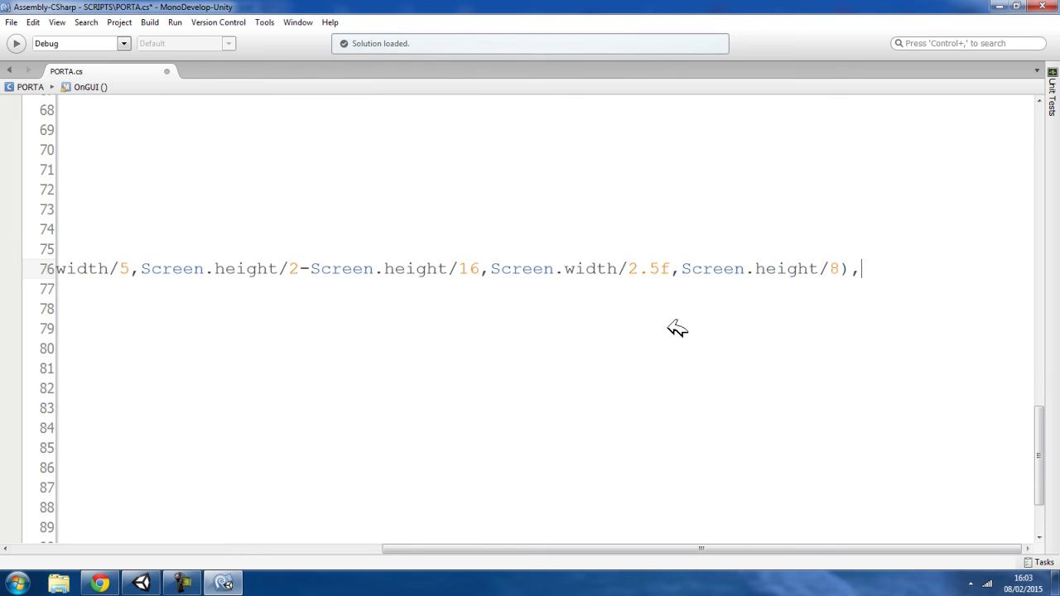
- Give the GUI.Label the text "A porta esta trancada" and close the call on line 76
{"action": "mouse_move", "coordinate": [861, 269]}
{"action": "left_mouse_down"}
{"action": "mouse_move", "coordinate": [482, 258]}
{"action": "mouse_move", "coordinate": [46, 265]}
{"action": "mouse_move", "coordinate": [229, 271]}
{"action": "left_mouse_up"}
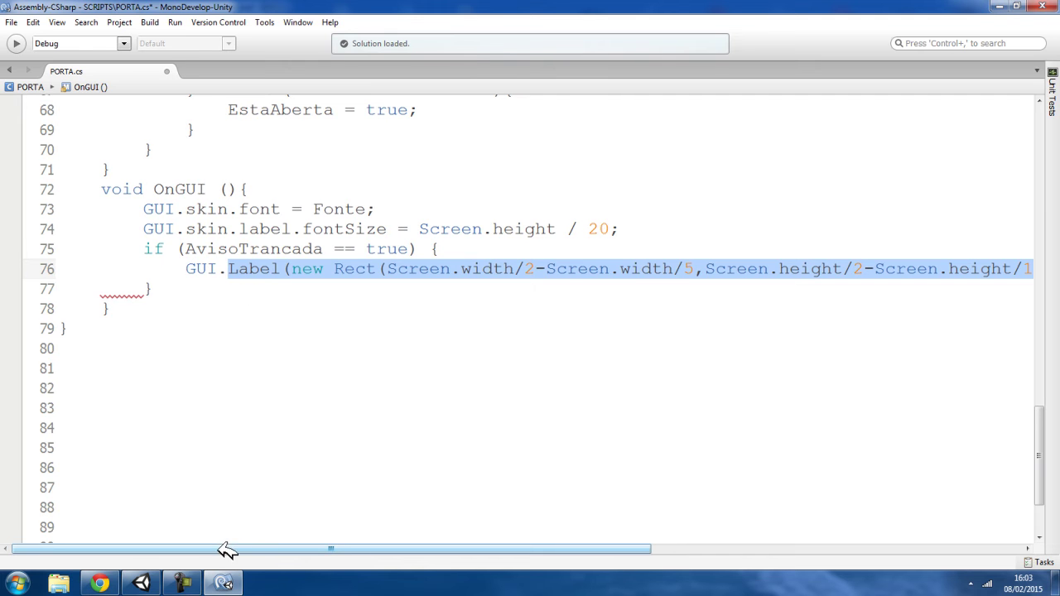
{"action": "double_click", "coordinate": [559, 271]}
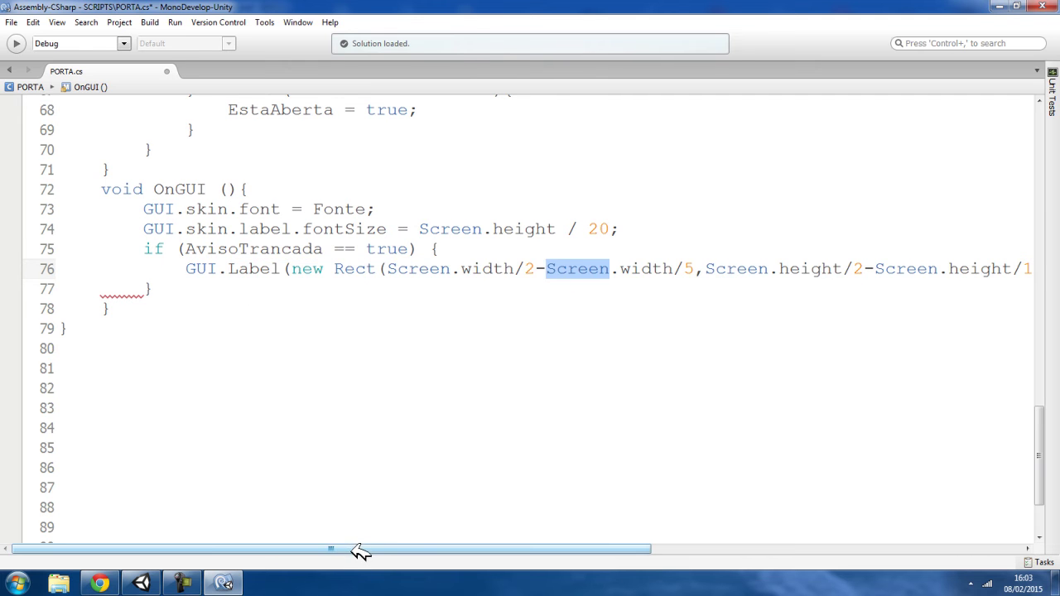
{"action": "left_click_drag", "start_coordinate": [360, 550], "coordinate": [775, 551]}
{"action": "key", "text": "Down"}
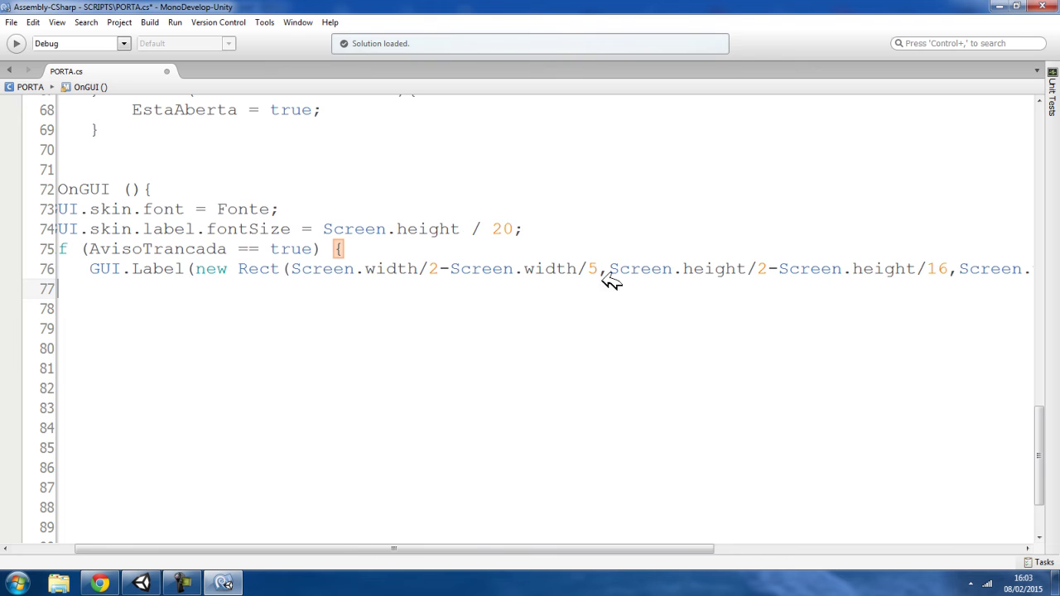
{"action": "left_click_drag", "start_coordinate": [571, 548], "coordinate": [879, 551]}
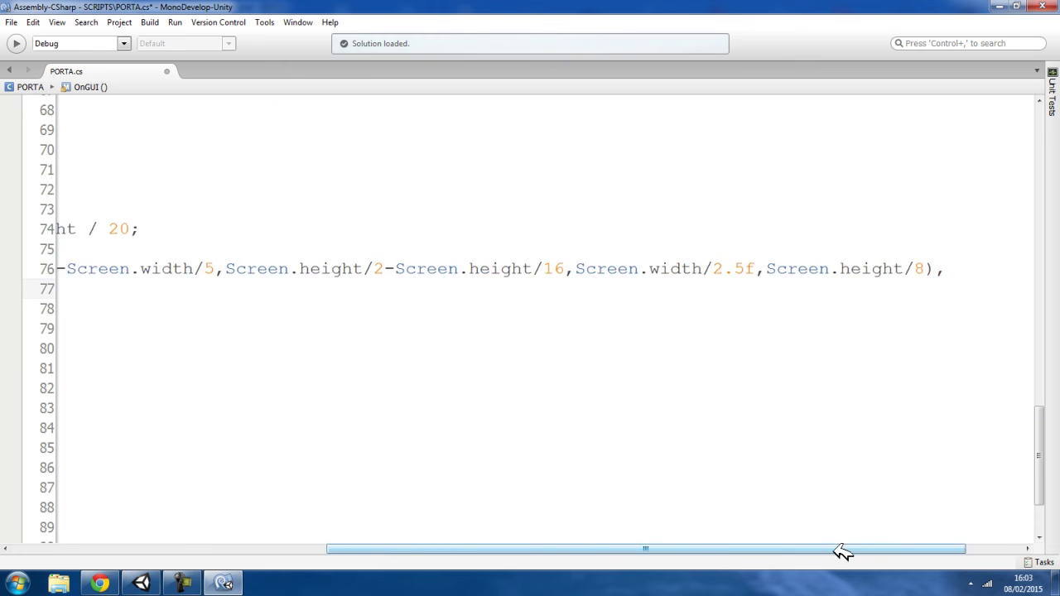
{"action": "left_click", "coordinate": [902, 263]}
{"action": "type", "text": "\""}
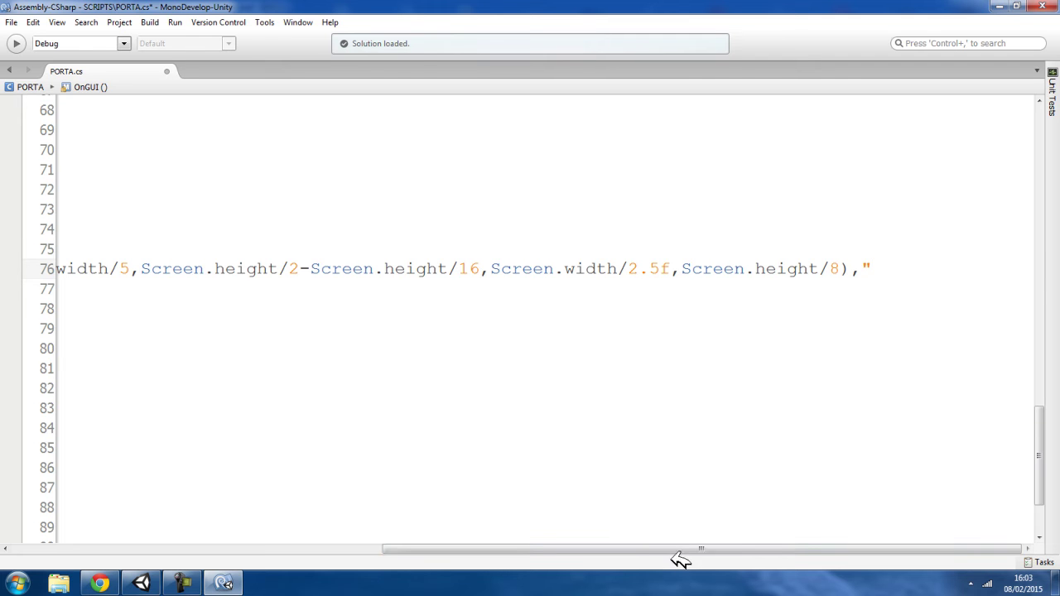
{"action": "key", "text": "BackSpace"}
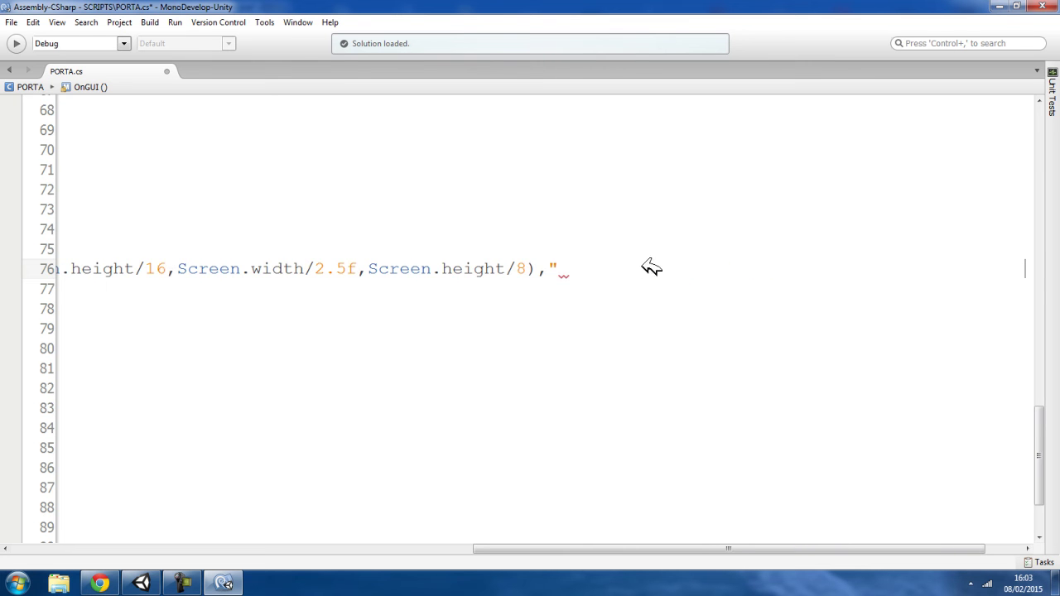
{"action": "mouse_move", "coordinate": [571, 275]}
{"action": "type", "text": "A"}
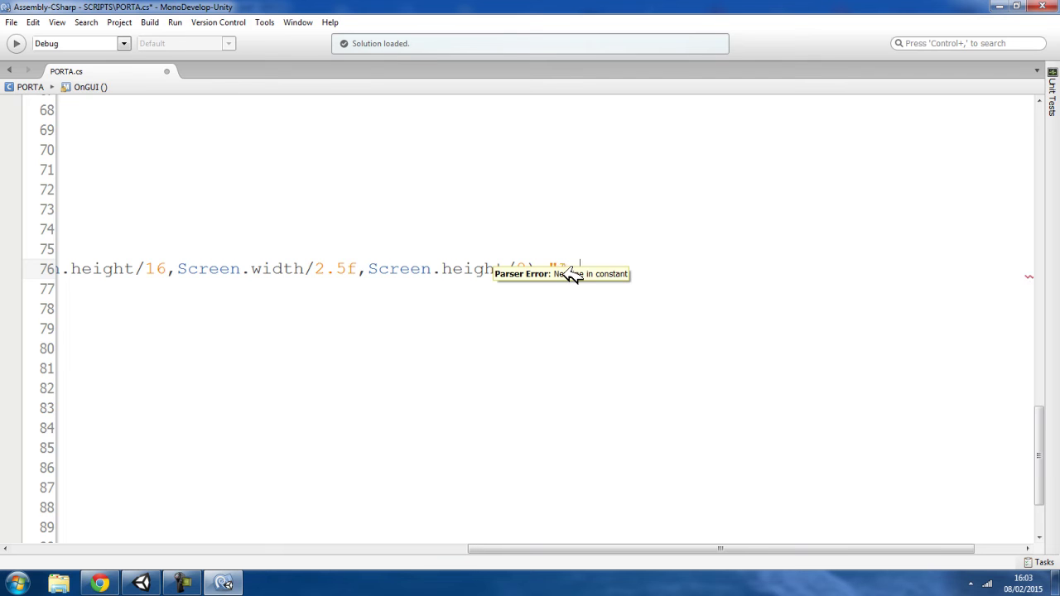
{"action": "type", "text": "porta "}
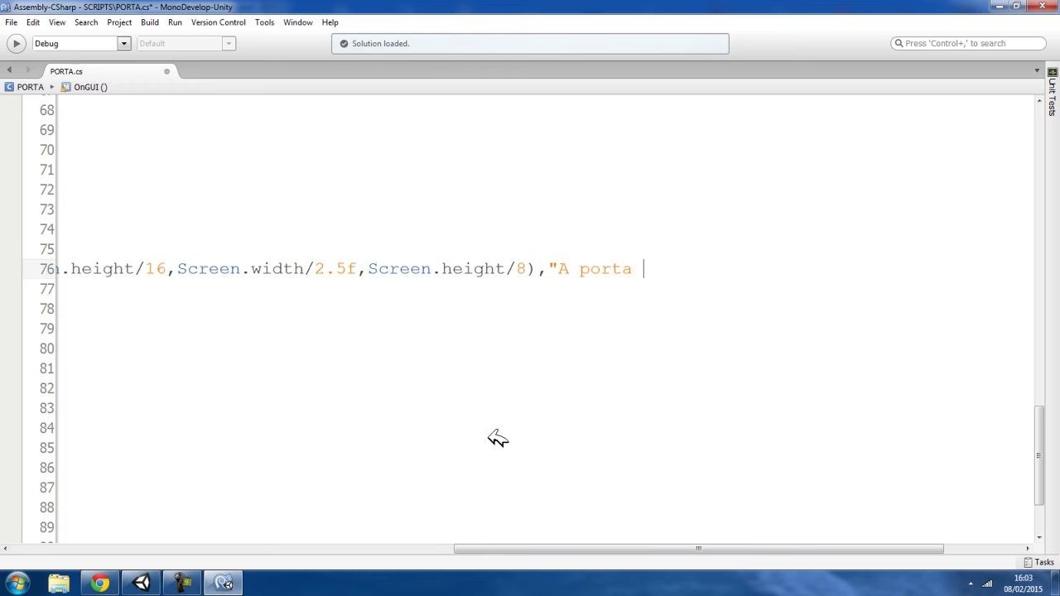
{"action": "type", "text": "esta trancada\");"}
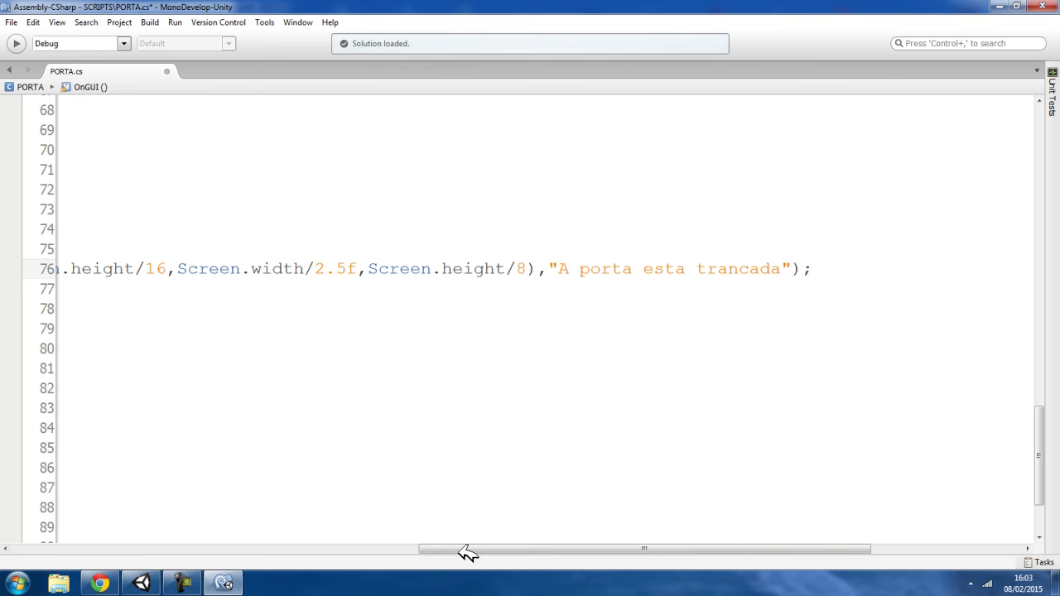
{"action": "left_click_drag", "start_coordinate": [466, 553], "coordinate": [29, 516]}
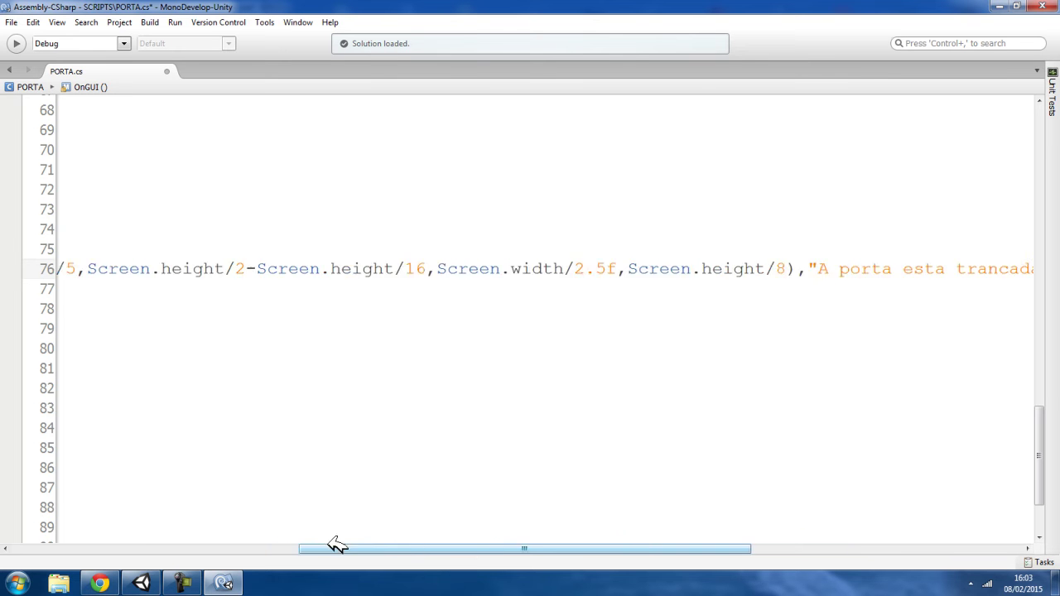
- Save the script and add an empty void FixedUpdate() method right after OnGUI
{"action": "left_click", "coordinate": [178, 285]}
{"action": "key", "text": "ctrl+s"}
{"action": "left_click", "coordinate": [174, 305]}
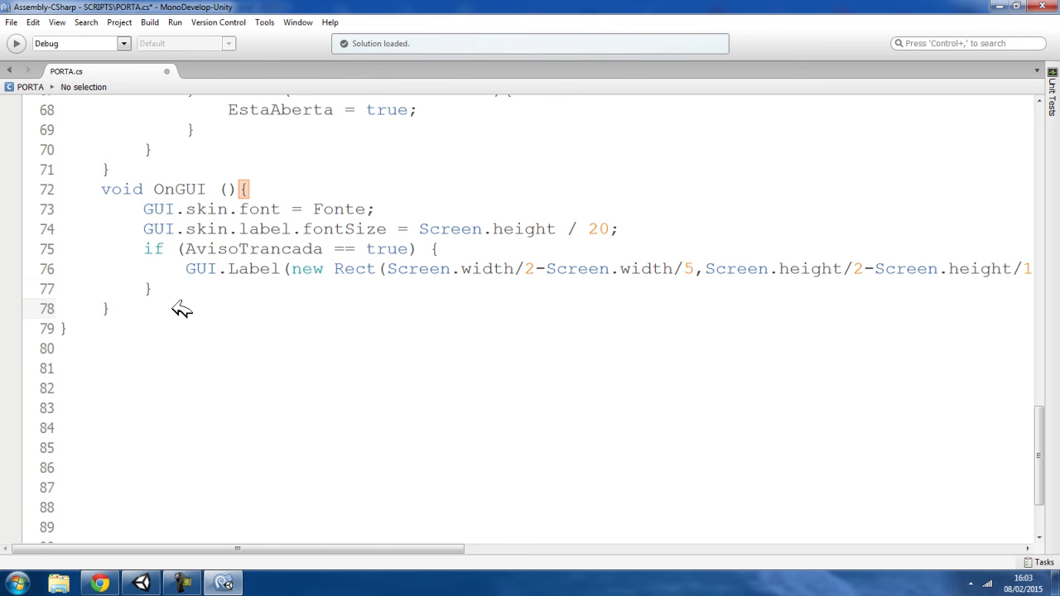
{"action": "key", "text": "Return"}
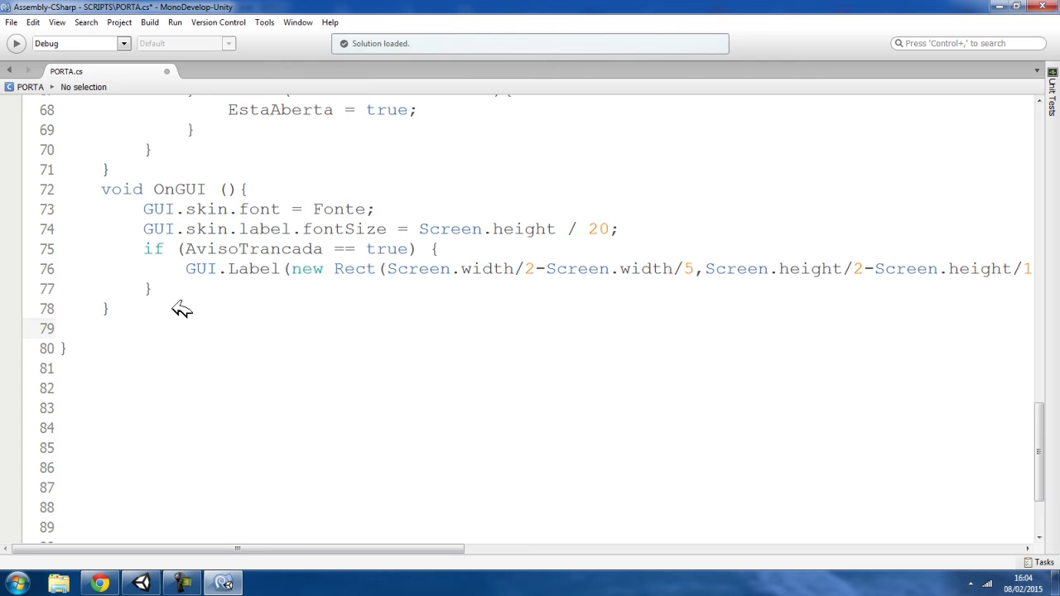
{"action": "type", "text": "void FixedUp"}
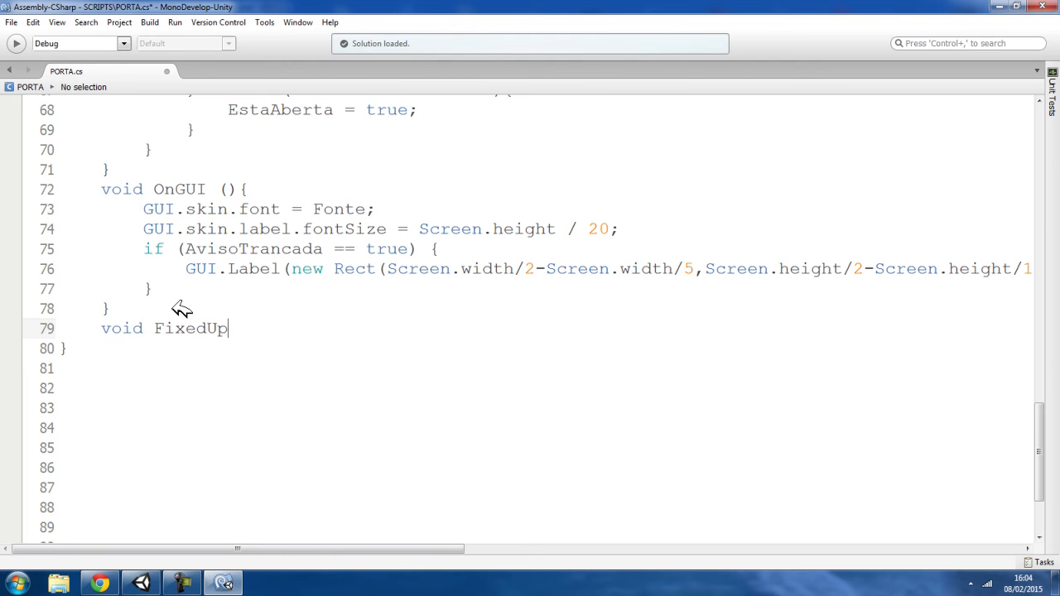
{"action": "type", "text": "(){"}
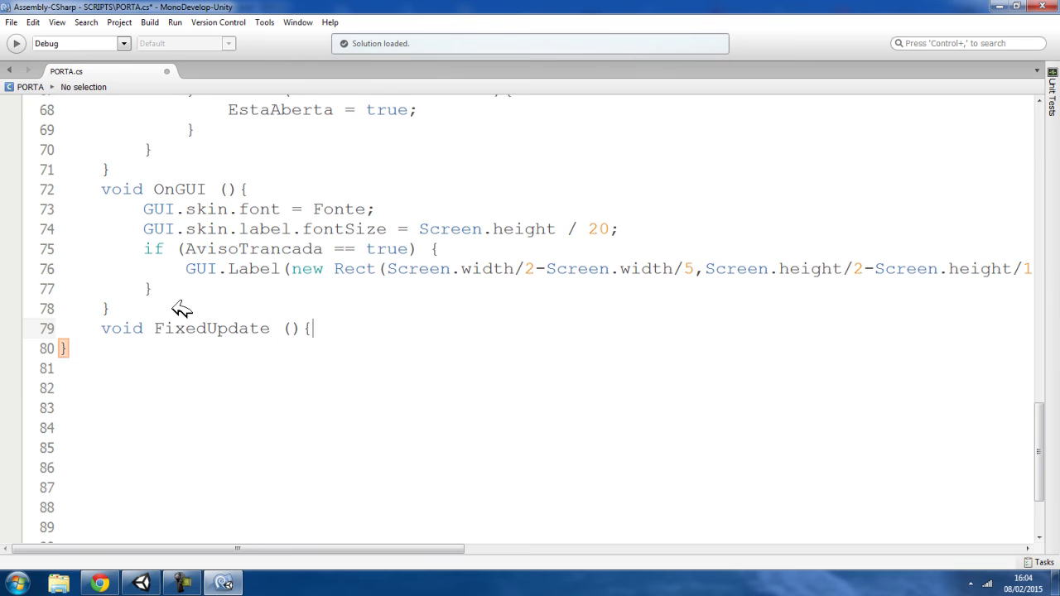
{"action": "key", "text": "Return"}
{"action": "key", "text": "Return"}
{"action": "type", "text": "}"}
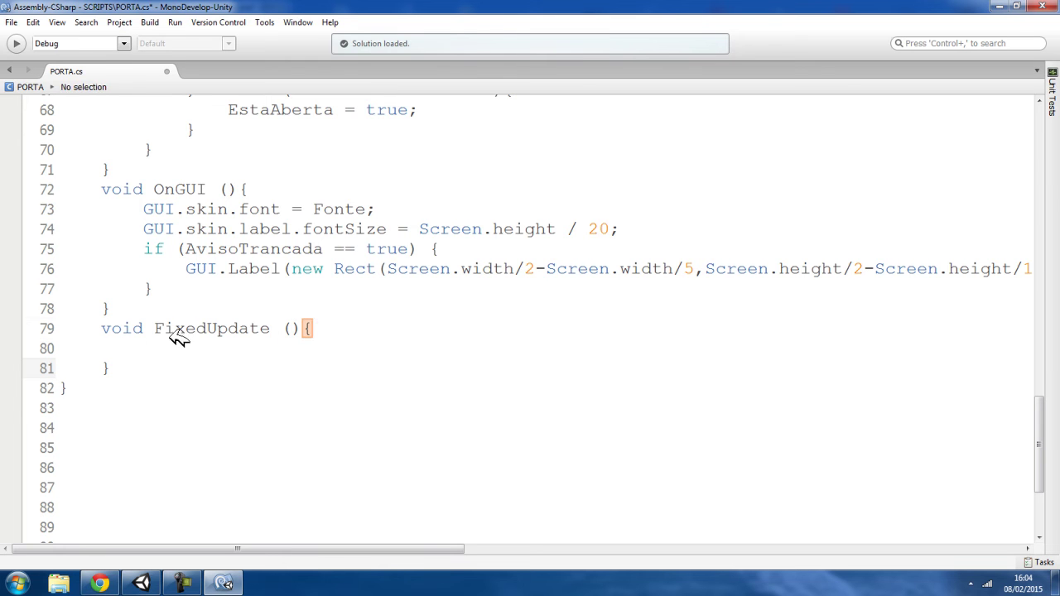
{"action": "left_click", "coordinate": [191, 329]}
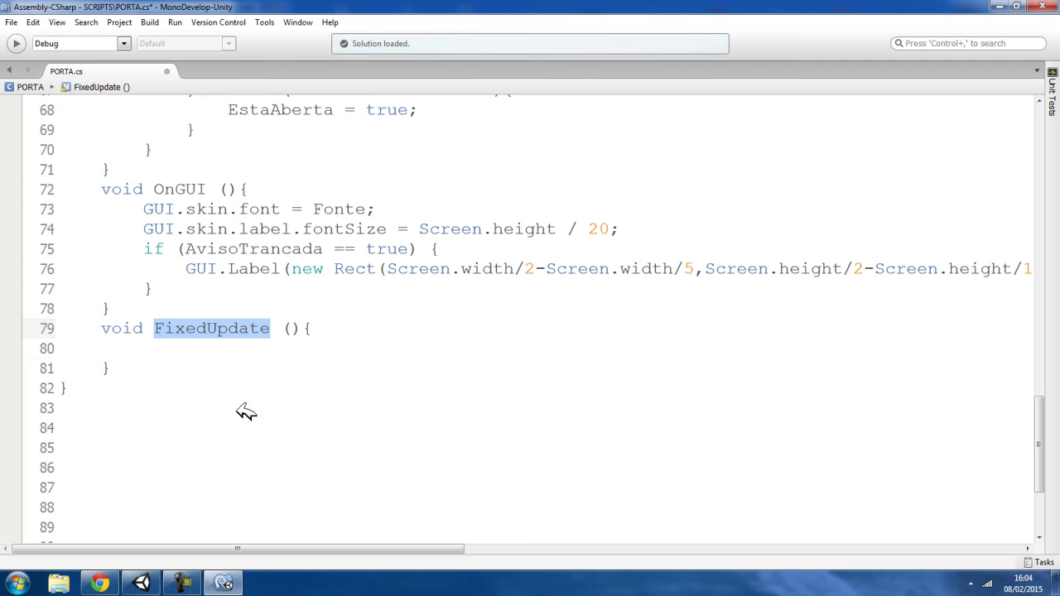
{"action": "left_click", "coordinate": [166, 350]}
{"action": "double_click", "coordinate": [187, 330]}
{"action": "left_click", "coordinate": [190, 350]}
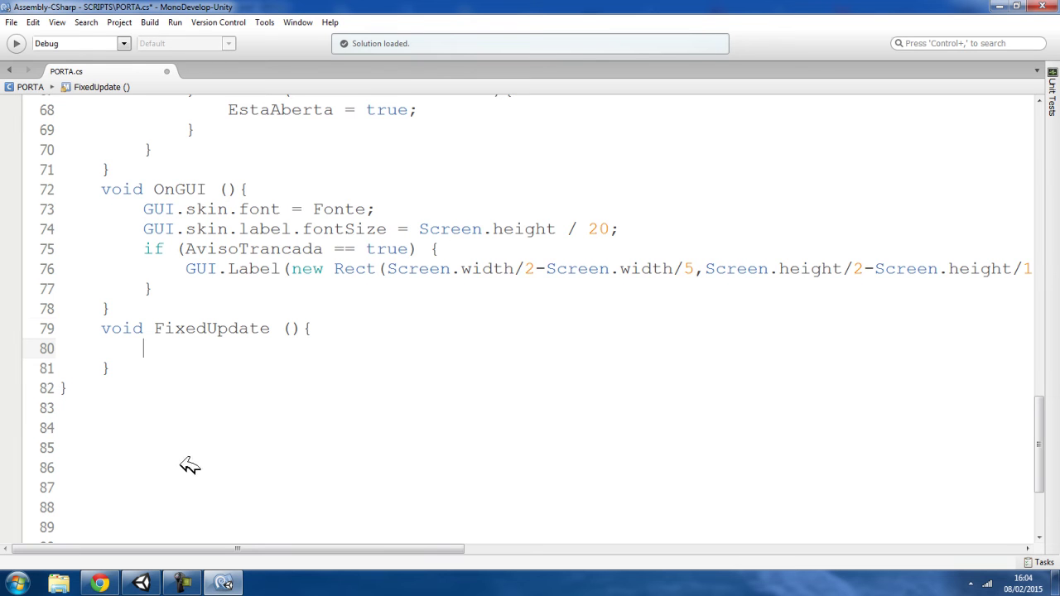
- Write an empty if (MovimentarPorta == true && EstaAberta == false) block in FixedUpdate
{"action": "type", "text": "if(Mov"}
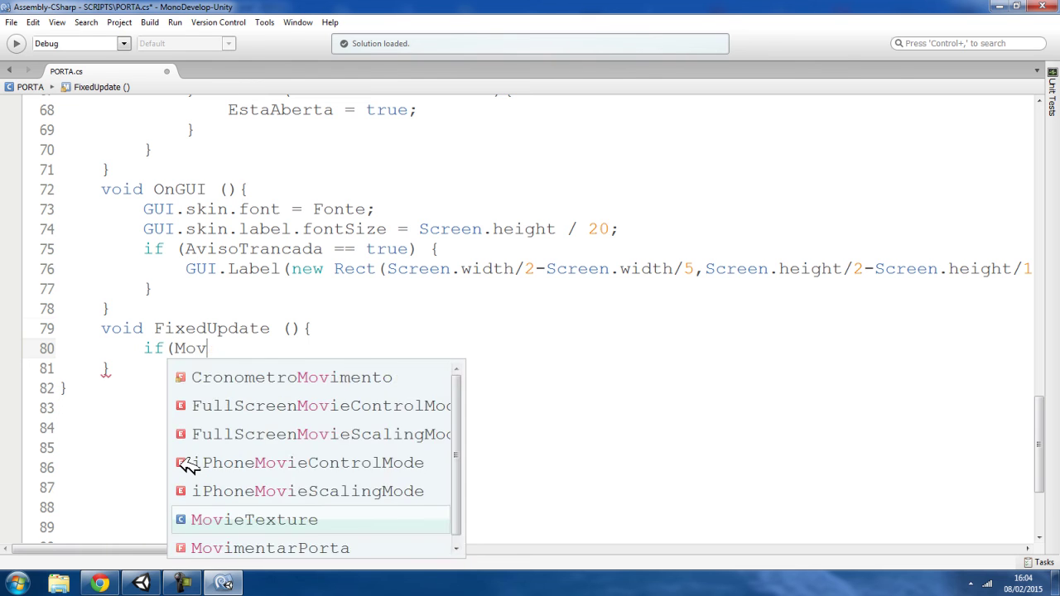
{"action": "type", "text": "imentarPor"}
{"action": "key", "text": "Return"}
{"action": "type", "text": "== true &&"}
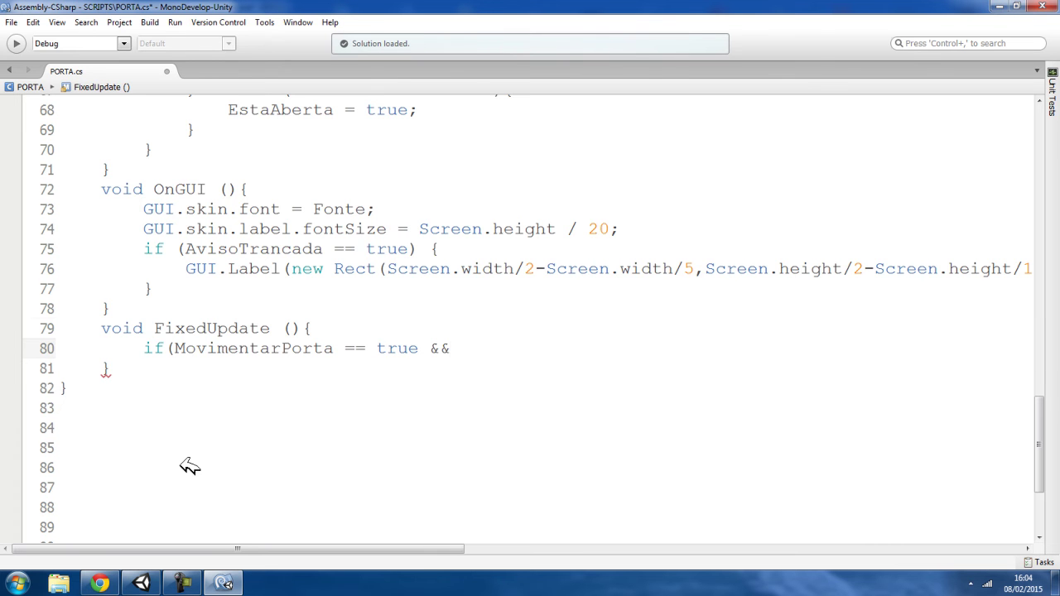
{"action": "type", "text": " EstaAberta == false) {"}
{"action": "key", "text": "Return"}
{"action": "key", "text": "Return"}
{"action": "type", "text": "}"}
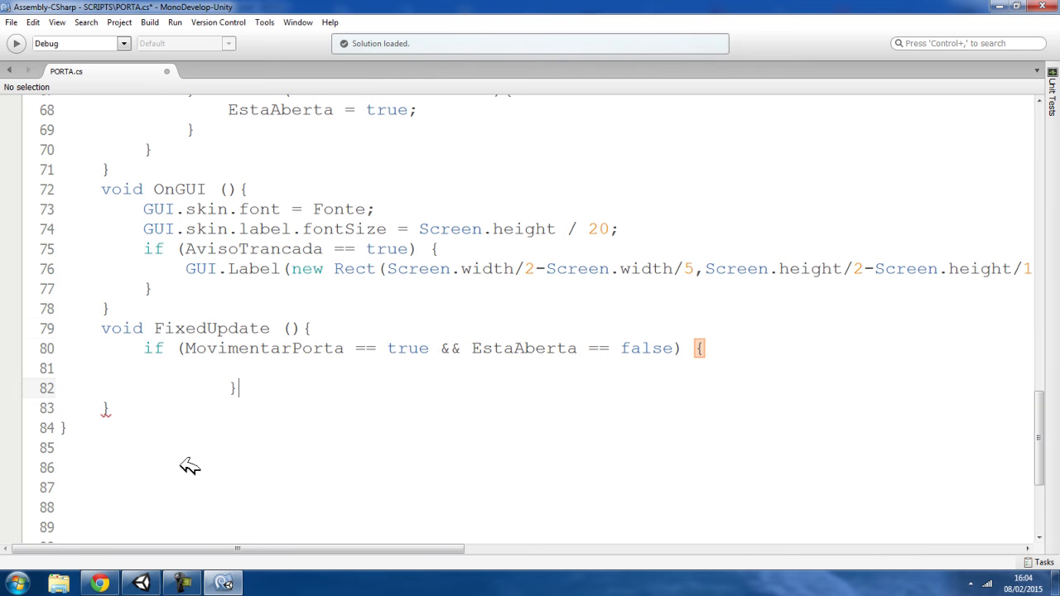
{"action": "key", "text": "Left"}
{"action": "key", "text": "BackSpace"}
{"action": "key", "text": "BackSpace"}
- Add an else if branch with the same condition but EstaAberta == true
{"action": "left_click", "coordinate": [161, 382]}
{"action": "type", "text": "else"}
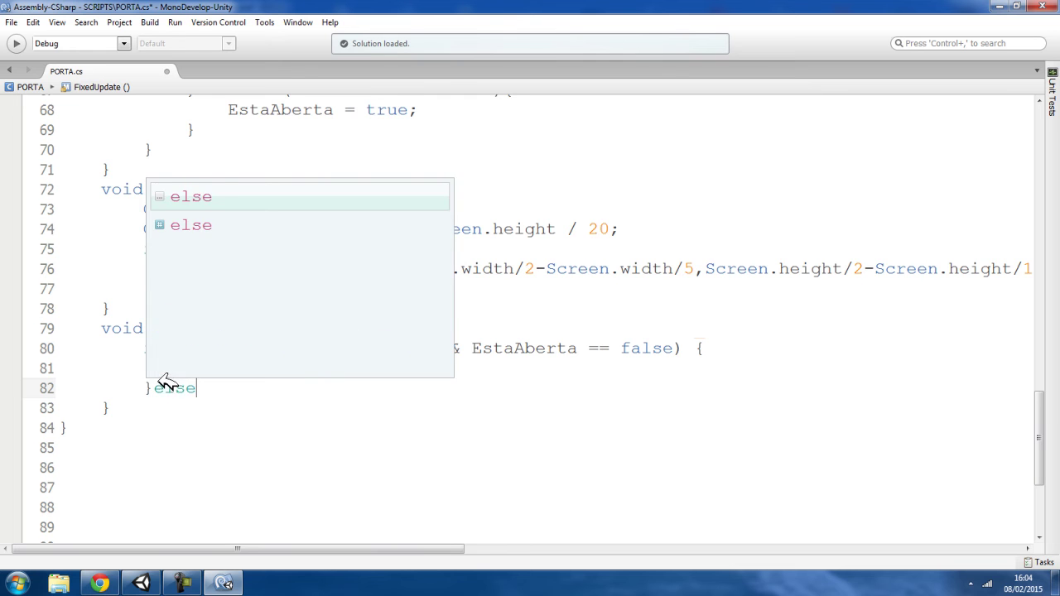
{"action": "key", "text": "Escape"}
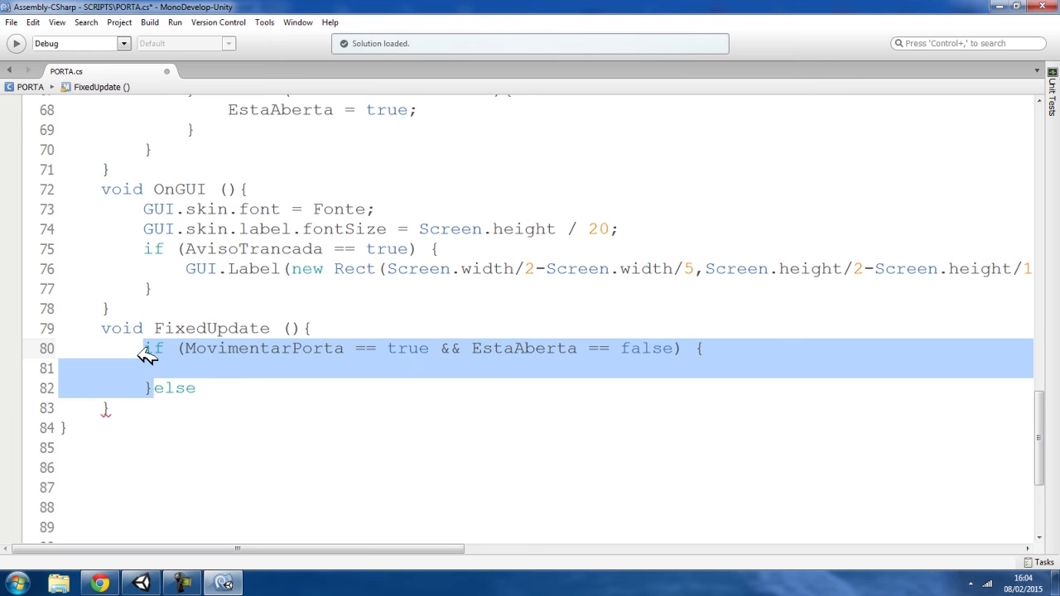
{"action": "type", "text": "if (MovimentarPorta == true && EstaAberta == false) {  \t\t}"}
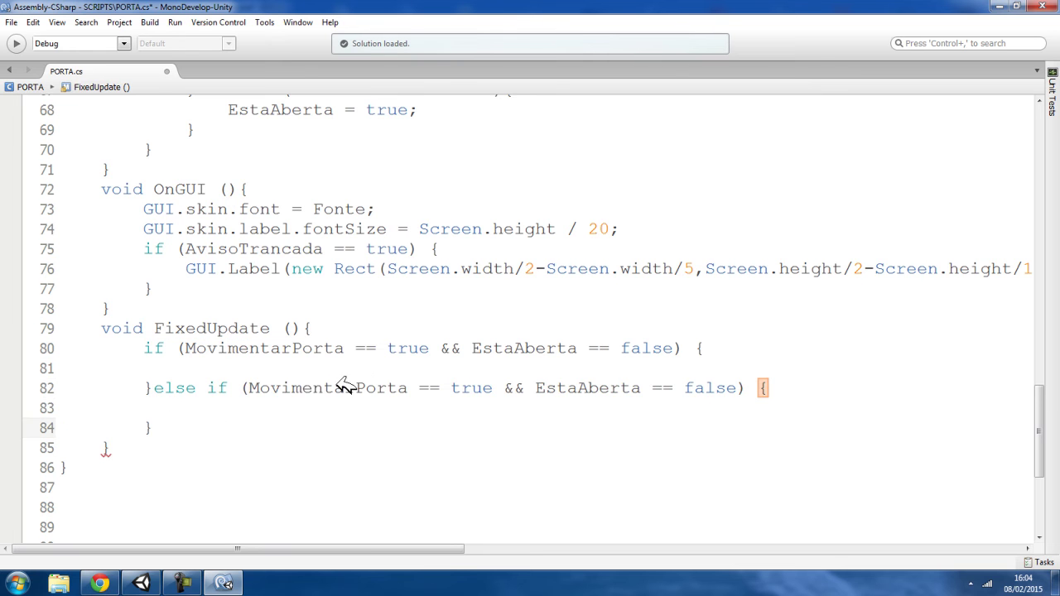
{"action": "double_click", "coordinate": [709, 389]}
{"action": "type", "text": "true"}
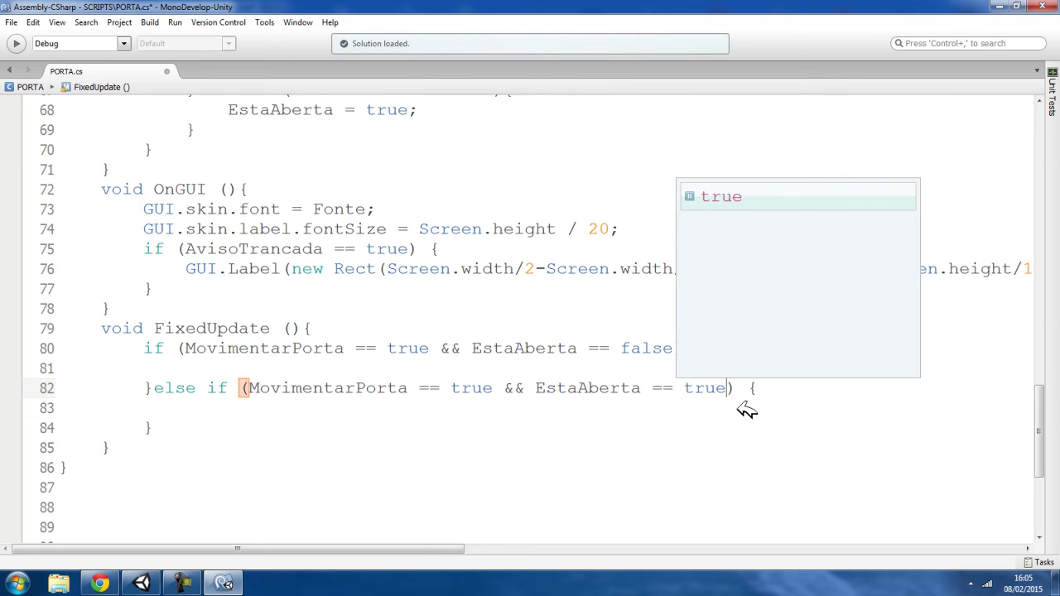
{"action": "left_click", "coordinate": [204, 425]}
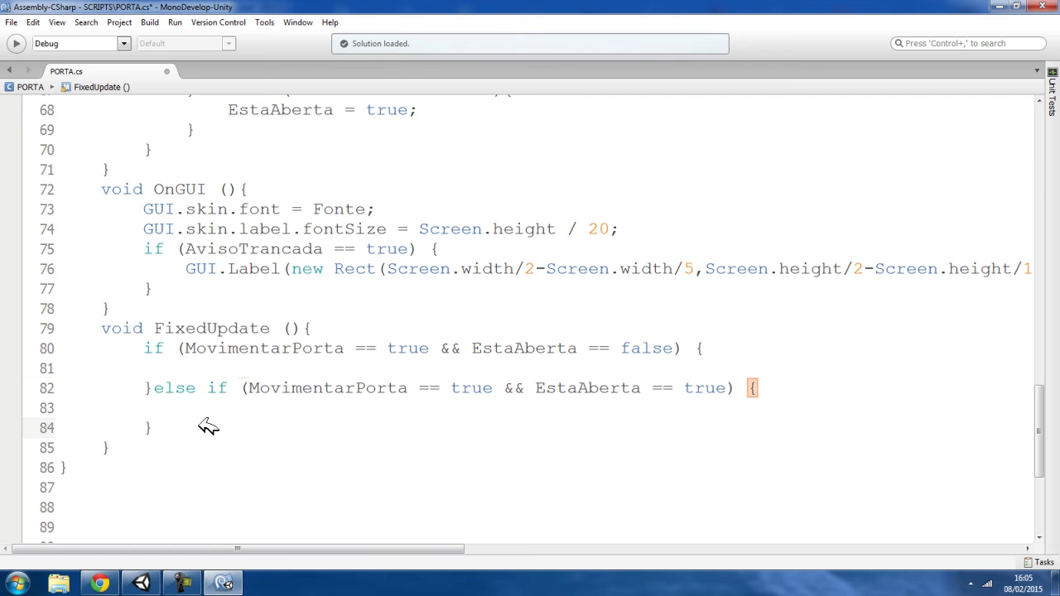
{"action": "left_click", "coordinate": [171, 366]}
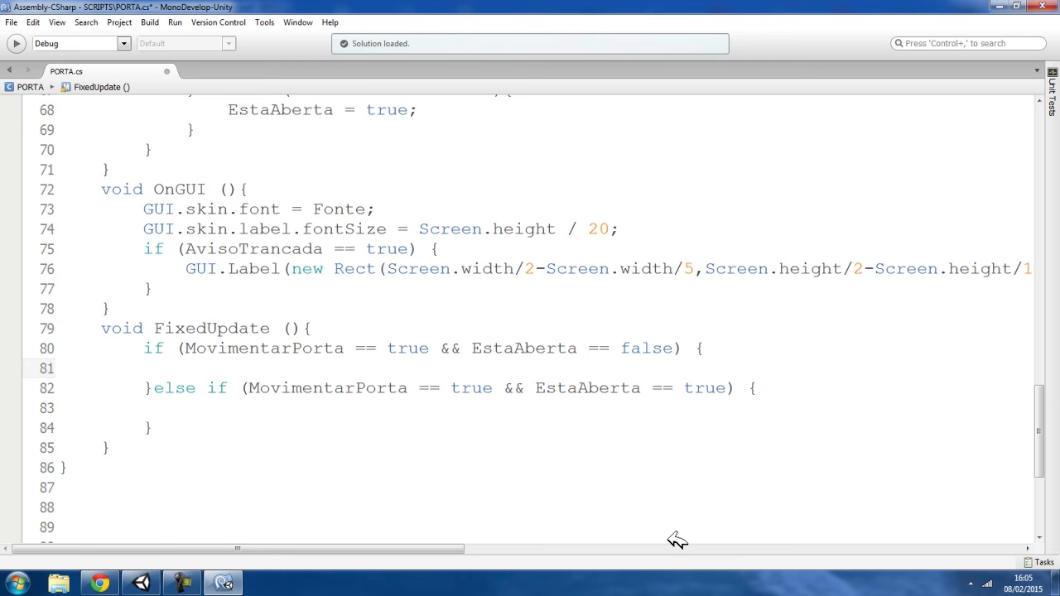
- Type Vector3 rotacaoFinal = new Vector3( on line 81 inside the first branch
{"action": "type", "text": "Vector"}
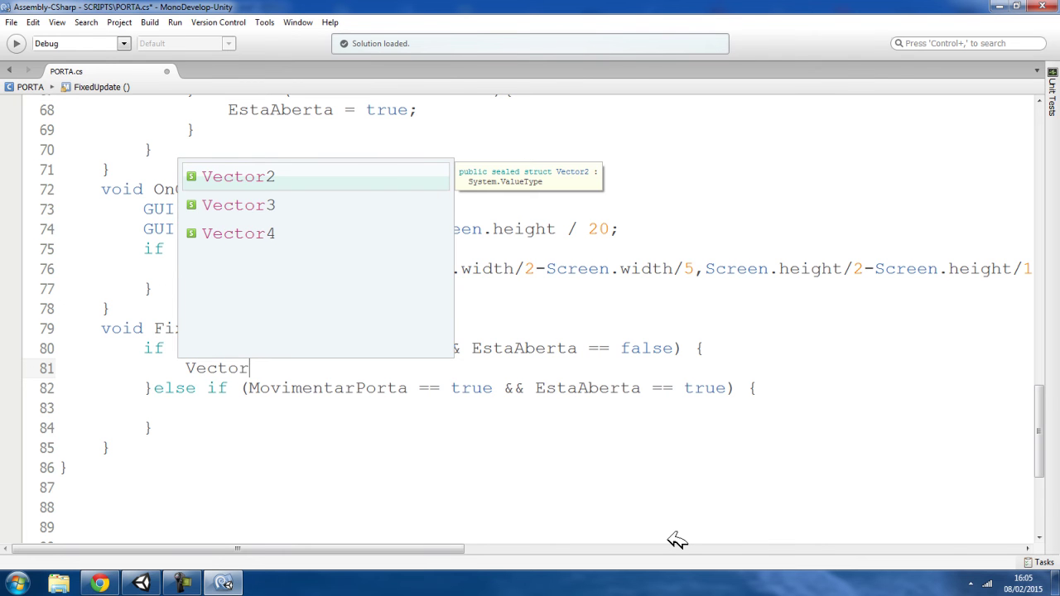
{"action": "type", "text": "3"}
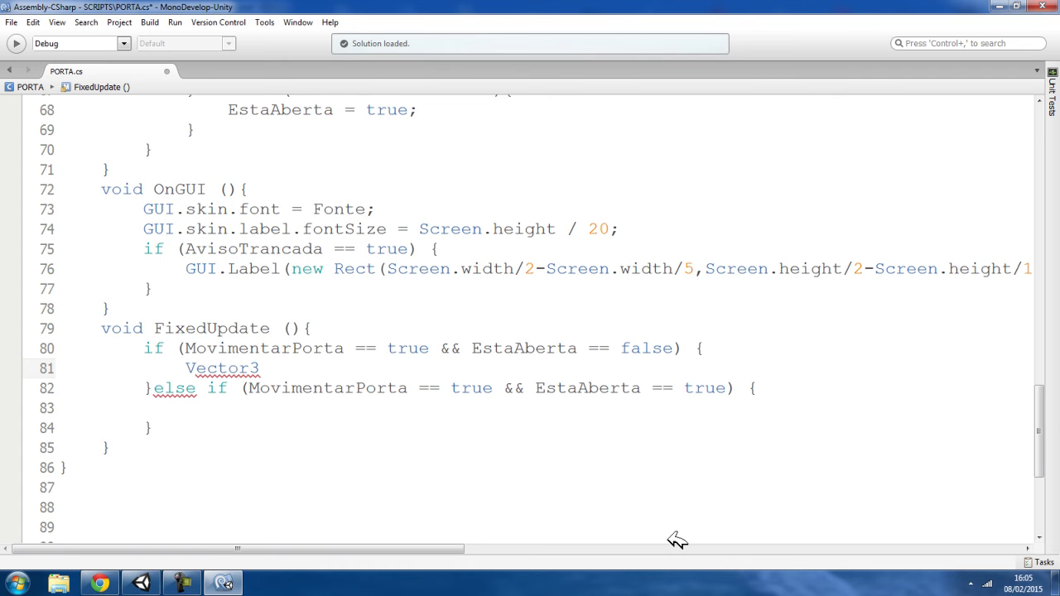
{"action": "type", "text": " rotacaoFinal = "}
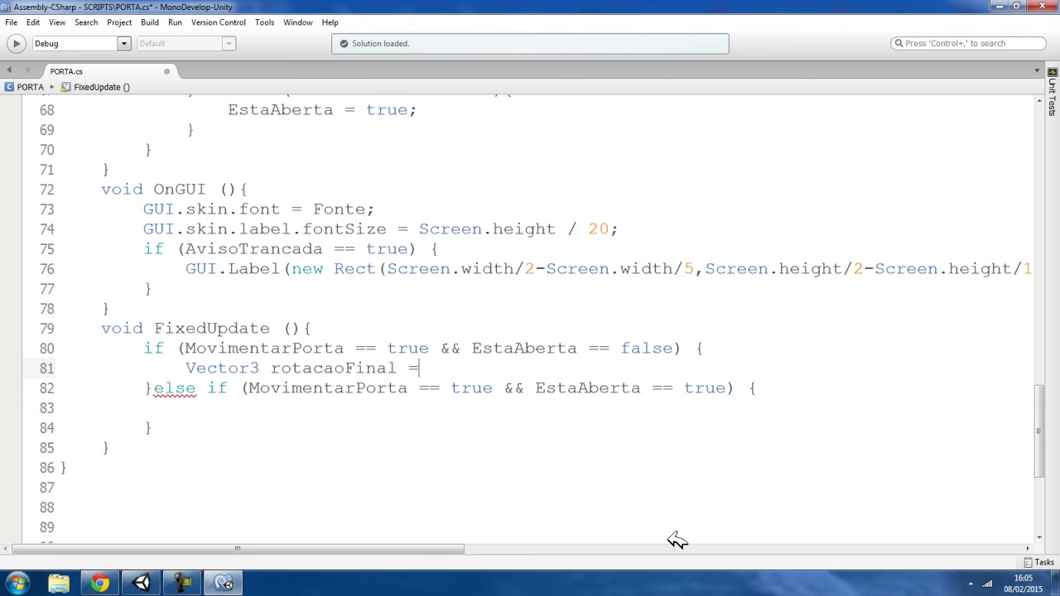
{"action": "type", "text": "new Vector"}
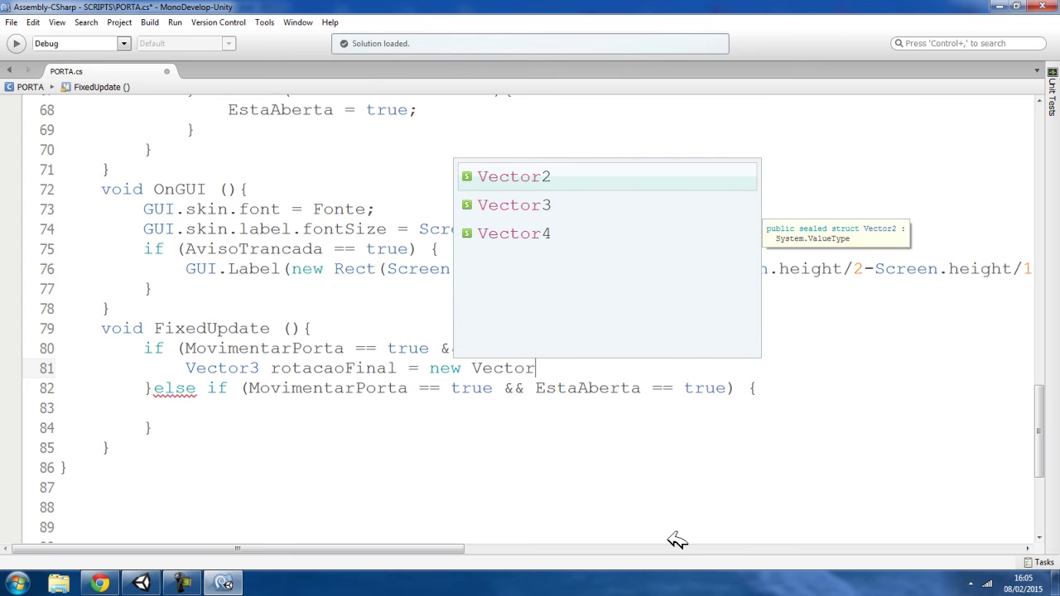
{"action": "type", "text": "3("}
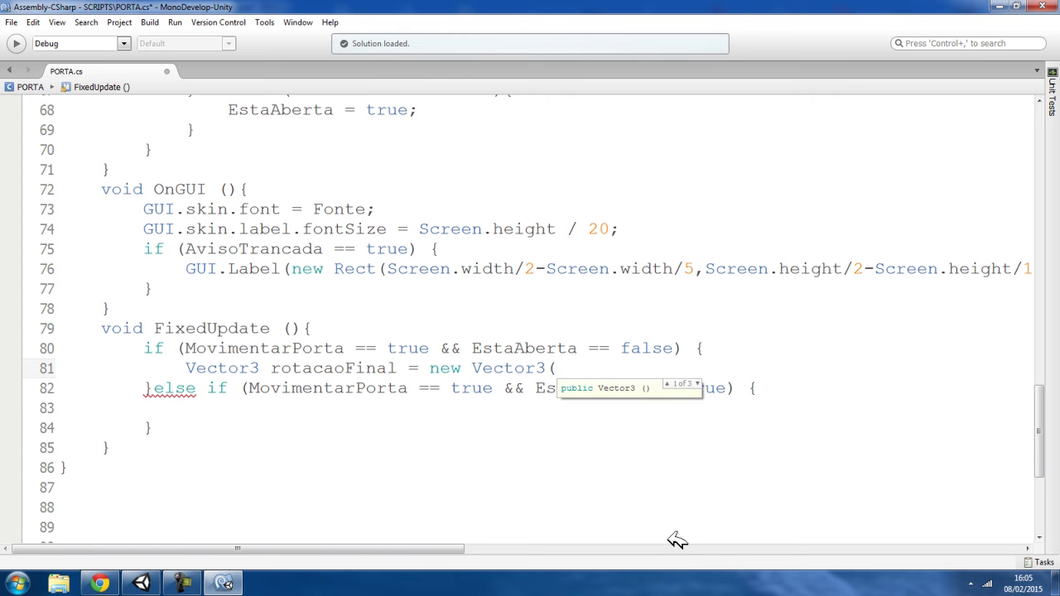
- Check PORTA's Transform values in Unity, then enter 0,,0 as rotacaoFinal's components
{"action": "left_click", "coordinate": [142, 579]}
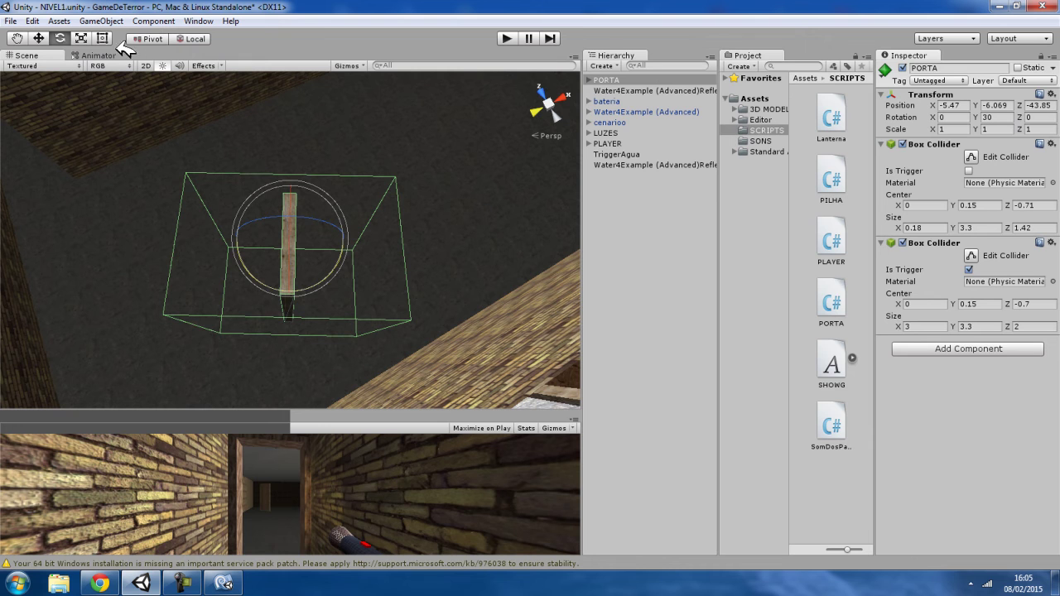
{"action": "left_click", "coordinate": [997, 106]}
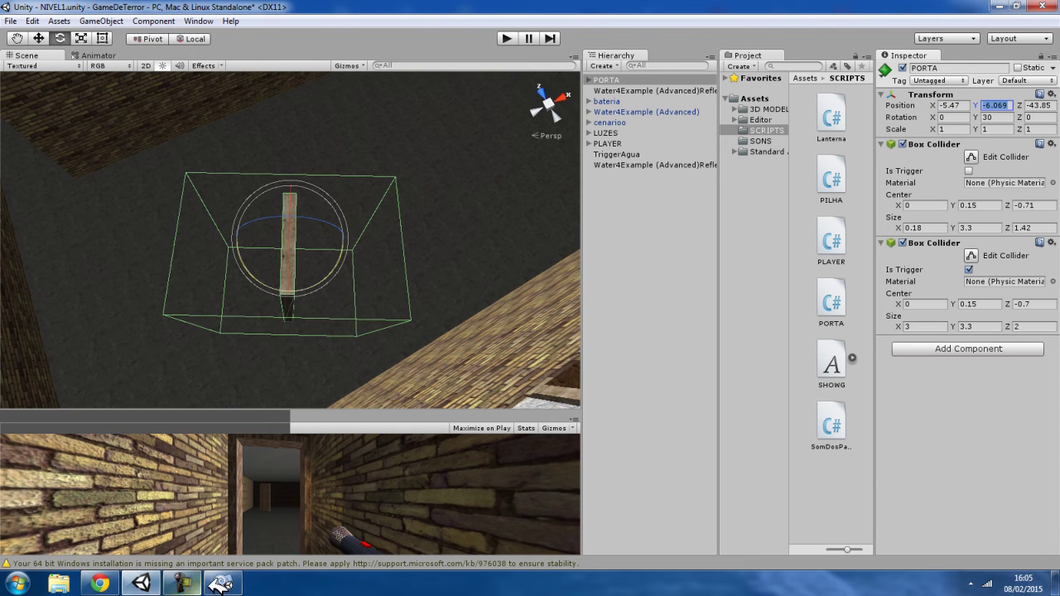
{"action": "left_click", "coordinate": [224, 583]}
{"action": "type", "text": "0,"}
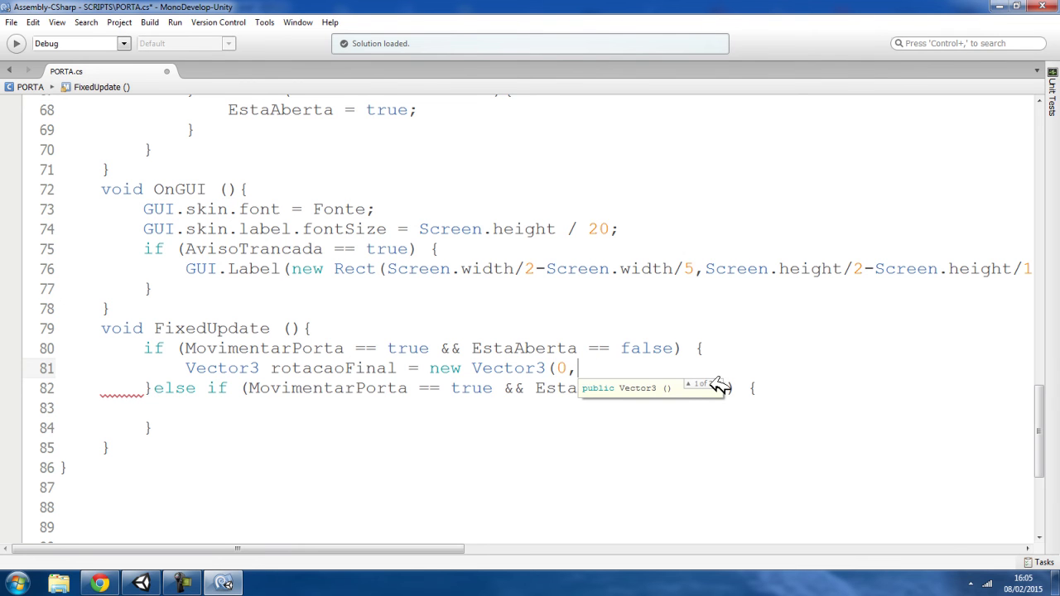
{"action": "type", "text": ","}
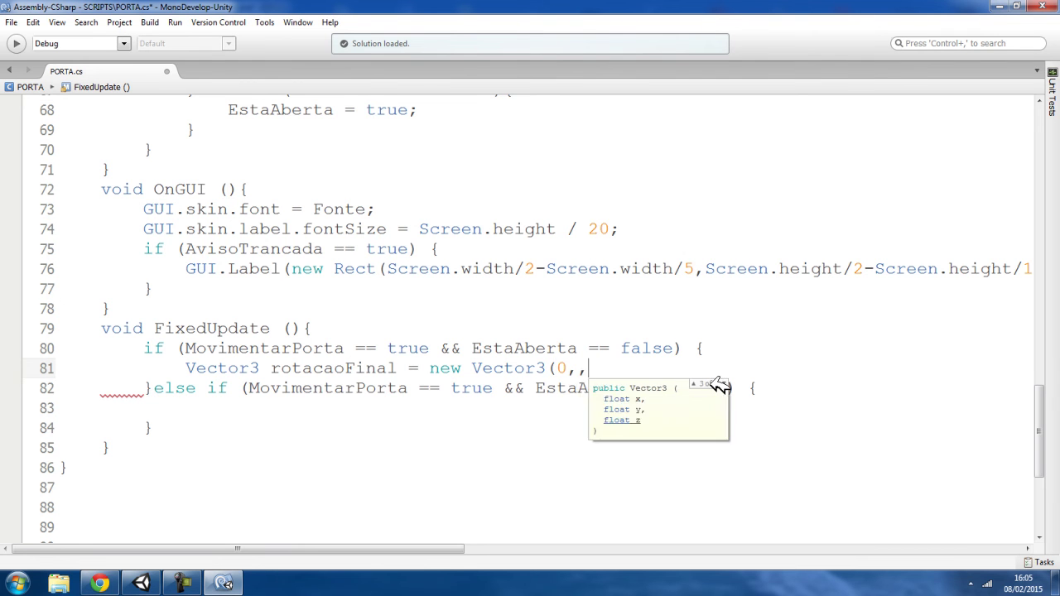
{"action": "type", "text": "0"}
- Fill the empty y slot with RotacaoAberta, completing new Vector3(0,RotacaoAberta,0);
{"action": "left_click", "coordinate": [581, 368]}
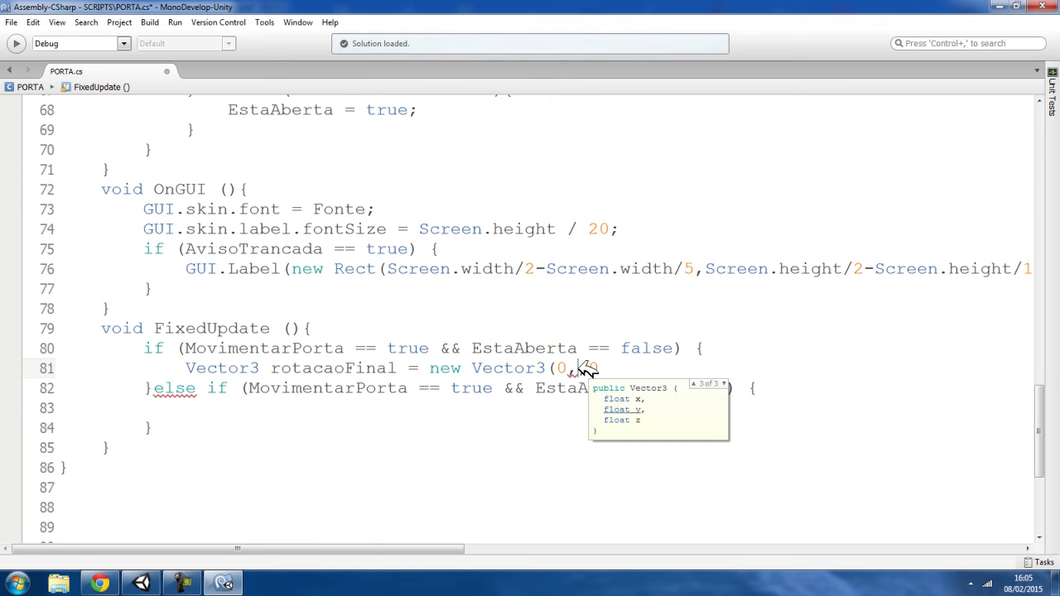
{"action": "scroll", "coordinate": [580, 368], "scroll_direction": "up", "scroll_amount": 5}
{"action": "scroll", "coordinate": [556, 402], "scroll_direction": "up", "scroll_amount": 7}
{"action": "scroll", "coordinate": [410, 310], "scroll_direction": "up", "scroll_amount": 3}
{"action": "scroll", "coordinate": [368, 281], "scroll_direction": "up", "scroll_amount": 4}
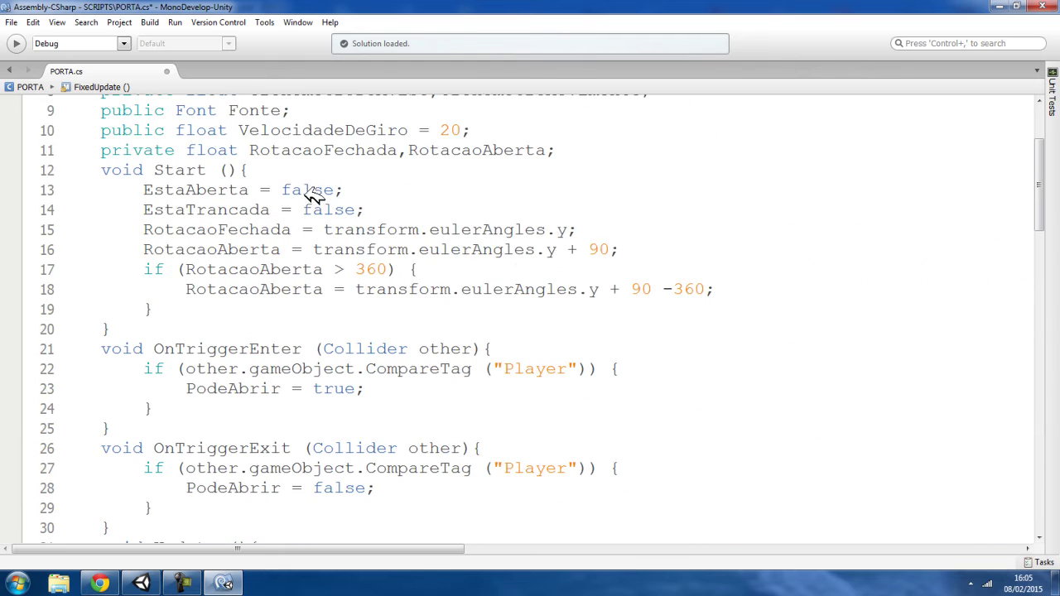
{"action": "double_click", "coordinate": [473, 149]}
{"action": "key", "text": "ctrl+c"}
{"action": "scroll", "coordinate": [398, 264], "scroll_direction": "down", "scroll_amount": 5}
{"action": "scroll", "coordinate": [572, 401], "scroll_direction": "down", "scroll_amount": 12}
{"action": "scroll", "coordinate": [570, 405], "scroll_direction": "down", "scroll_amount": 4}
{"action": "left_click", "coordinate": [578, 267]}
{"action": "key", "text": "ctrl+v"}
{"action": "left_click", "coordinate": [757, 274]}
{"action": "type", "text": ");"}
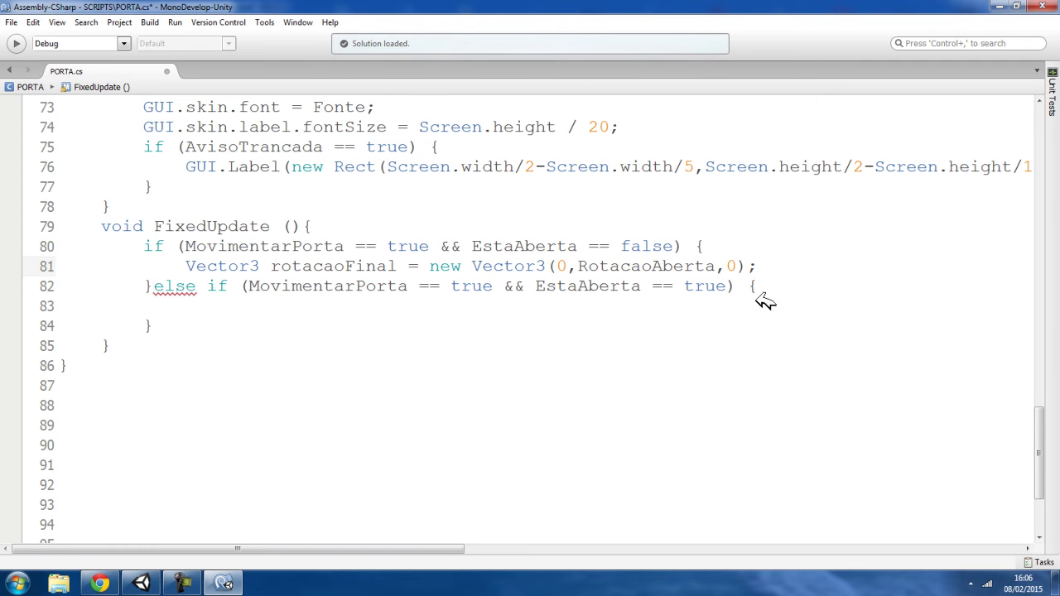
- Start line 82 with transform.eulerAngles = Vector3.Lerp(transform.eulerAngles,
{"action": "key", "text": "Return"}
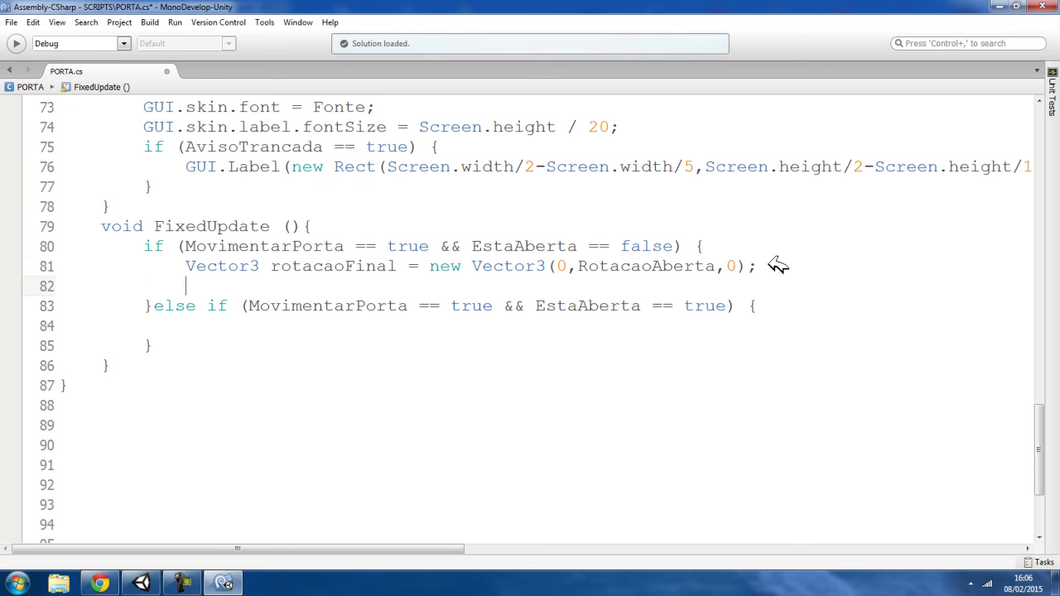
{"action": "type", "text": "t"}
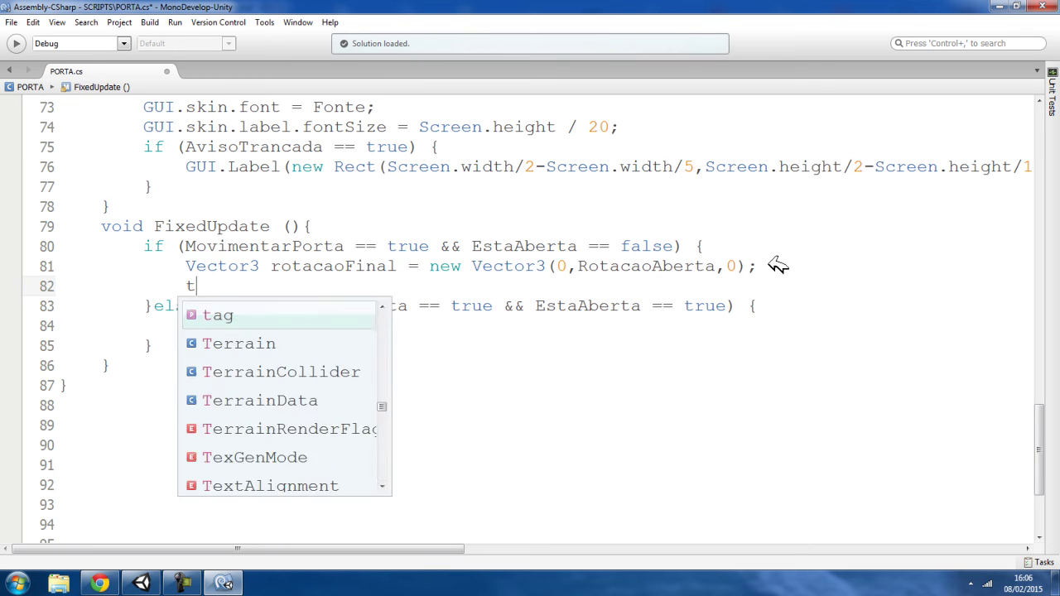
{"action": "type", "text": "ransform."}
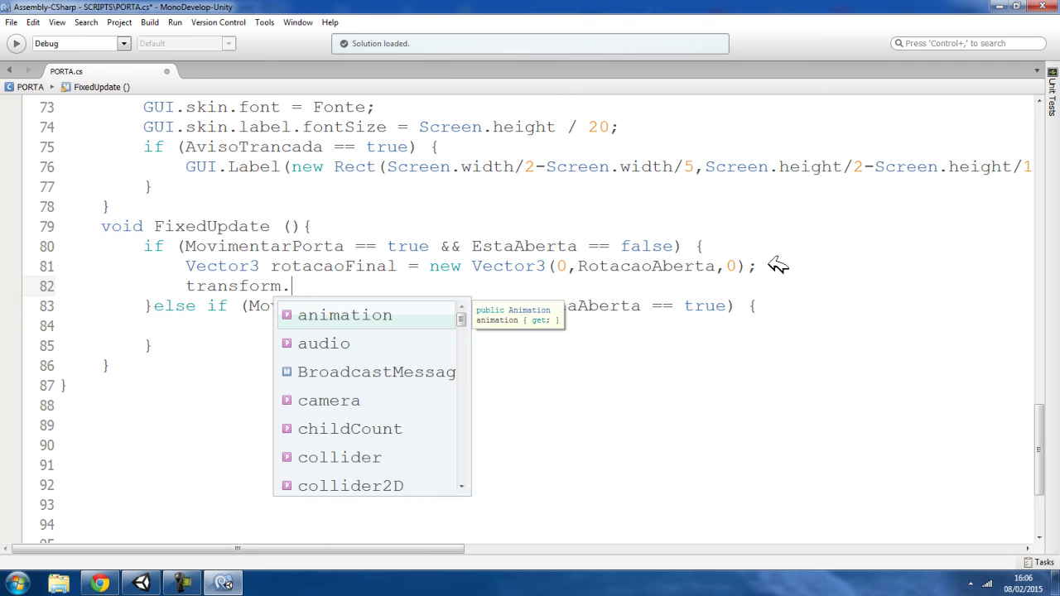
{"action": "type", "text": "eule"}
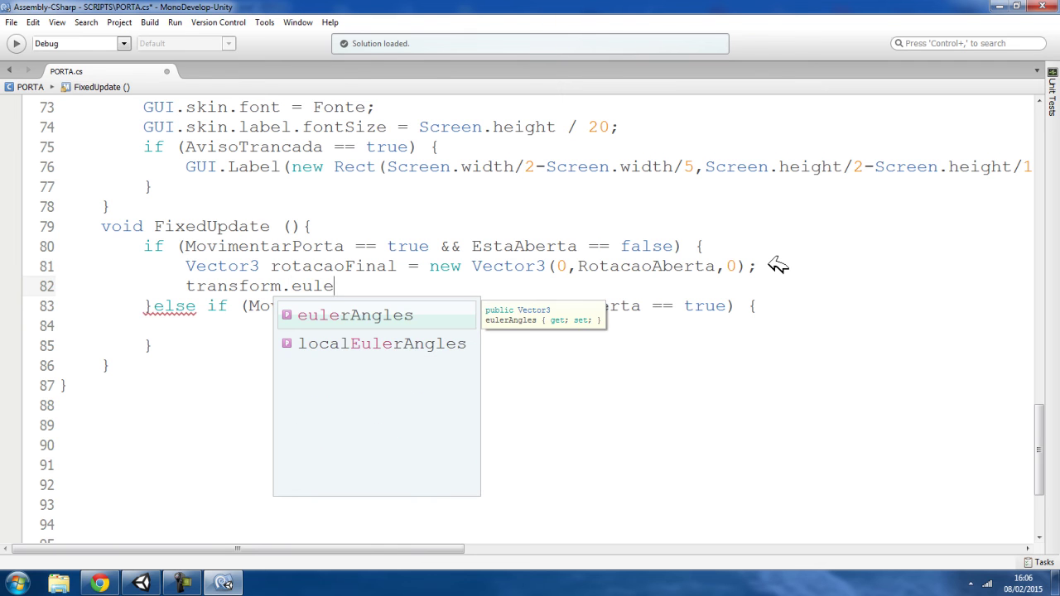
{"action": "key", "text": "Return"}
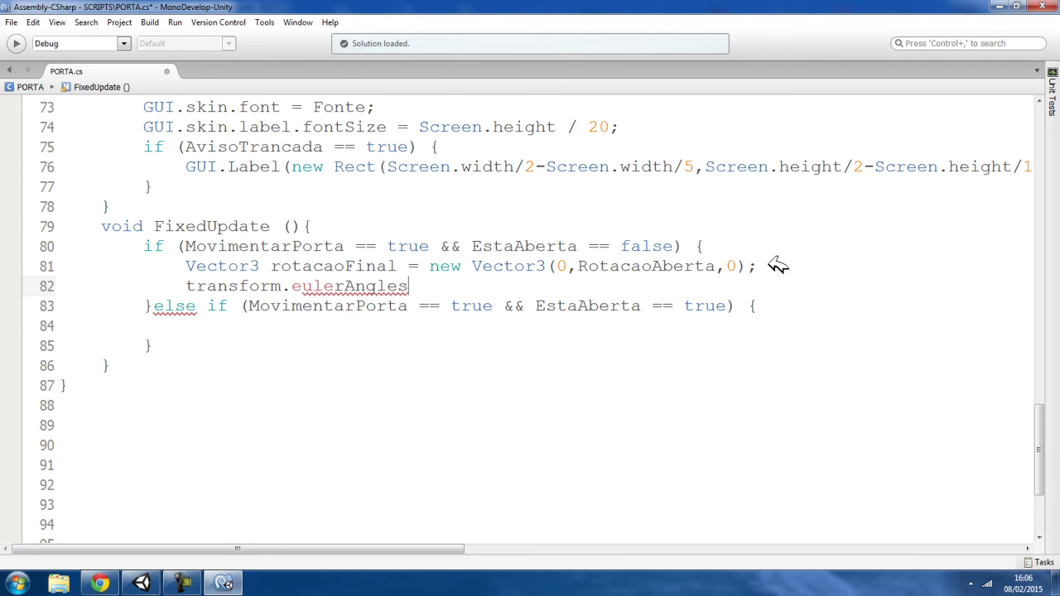
{"action": "type", "text": " = "}
{"action": "type", "text": "Vector3"}
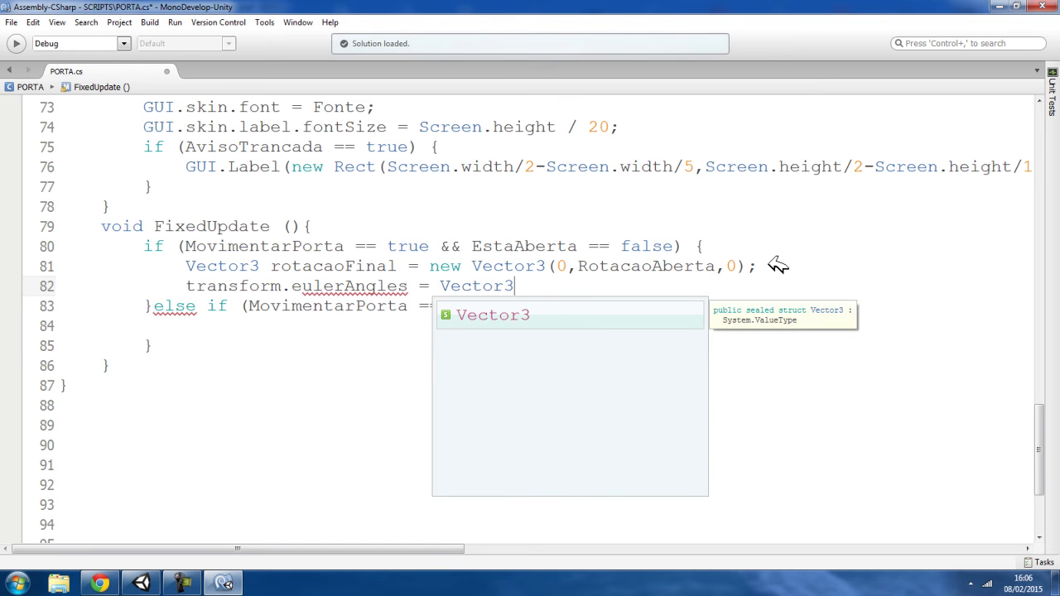
{"action": "type", "text": ".Lerp "}
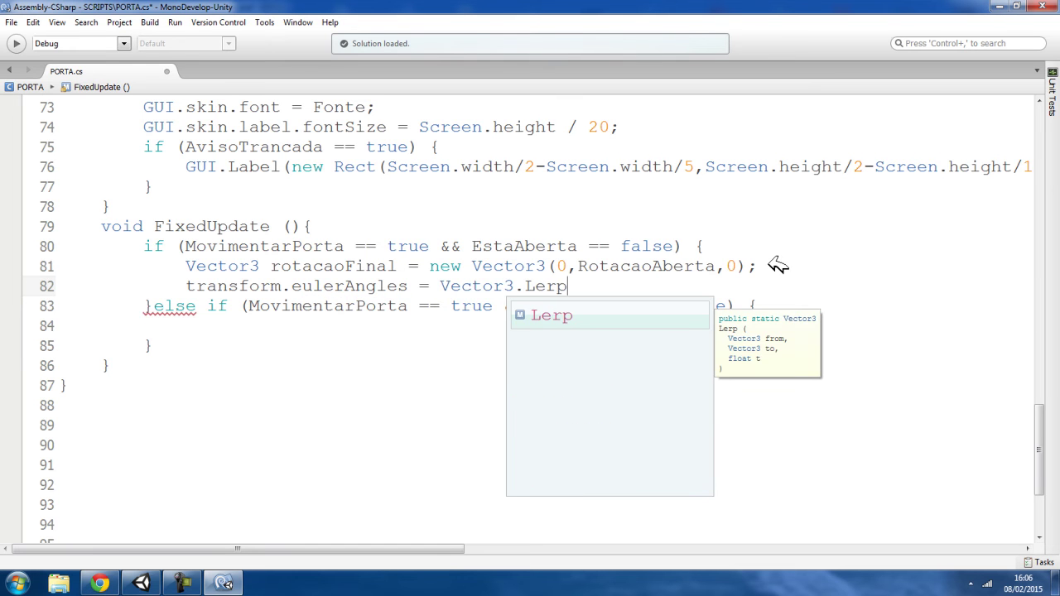
{"action": "type", "text": "("}
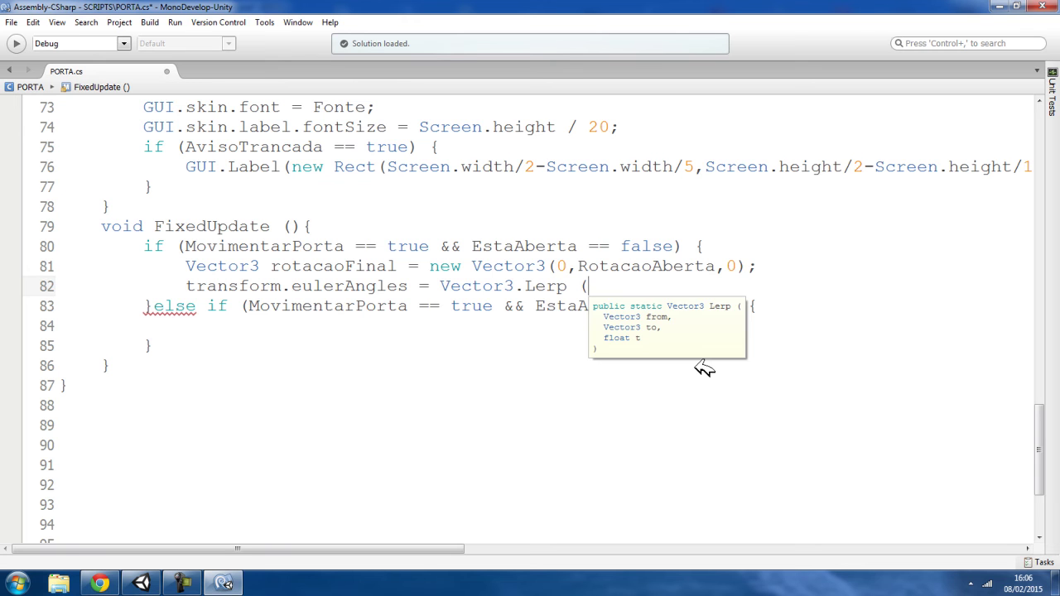
{"action": "type", "text": "tran"}
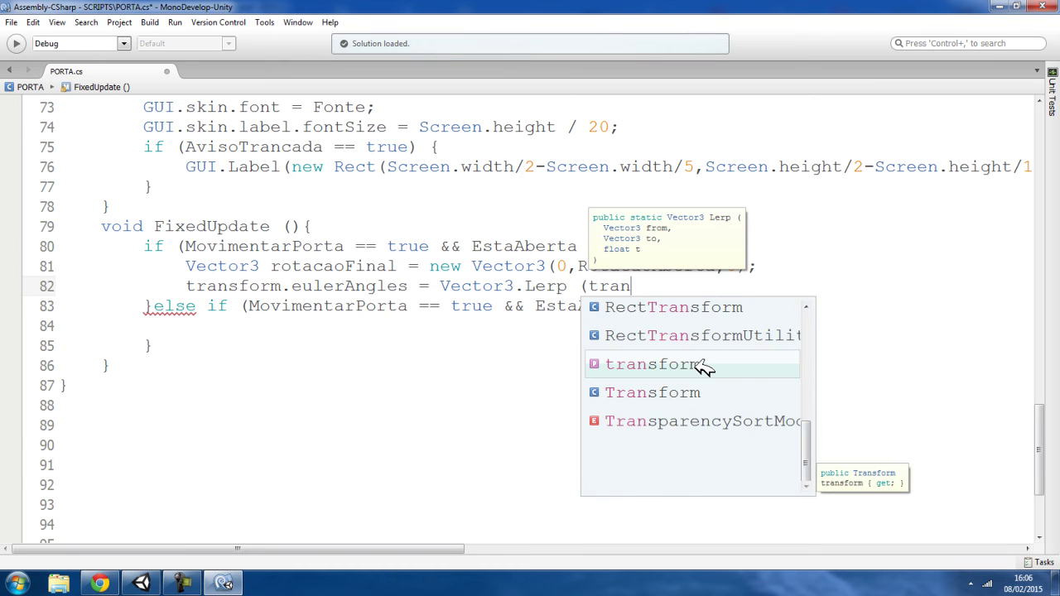
{"action": "key", "text": "Return"}
{"action": "type", "text": "."}
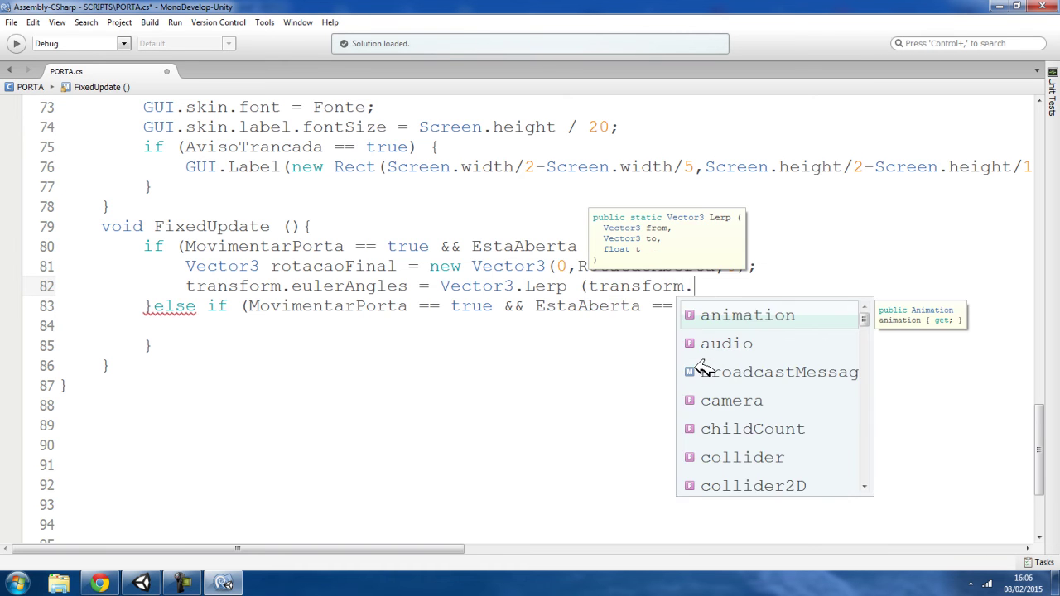
{"action": "type", "text": "eu"}
{"action": "key", "text": "Return"}
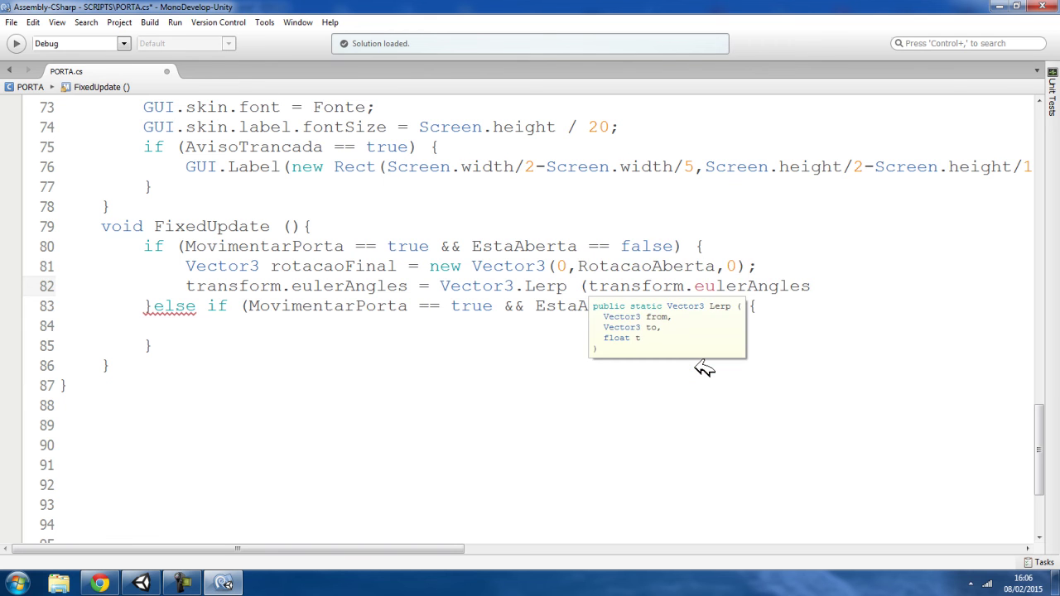
{"action": "type", "text": ","}
- Add rotacaoFinal as the Lerp's target value
{"action": "mouse_move", "coordinate": [421, 546]}
{"action": "left_mouse_down"}
{"action": "mouse_move", "coordinate": [527, 546]}
{"action": "mouse_move", "coordinate": [450, 546]}
{"action": "left_mouse_up"}
{"action": "double_click", "coordinate": [277, 266]}
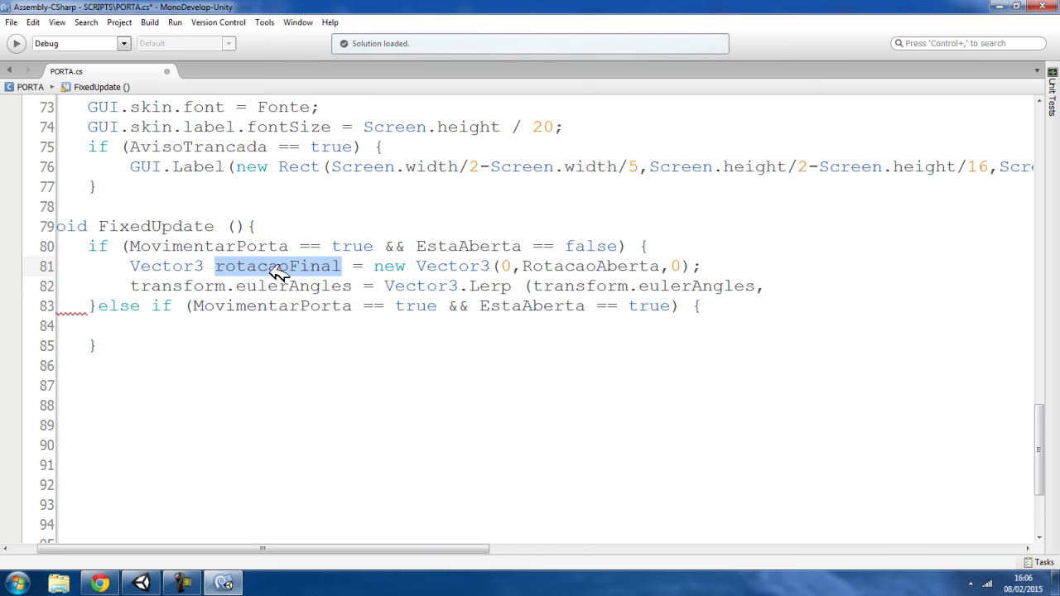
{"action": "key", "text": "ctrl+c"}
{"action": "left_click", "coordinate": [787, 286]}
{"action": "key", "text": "ctrl+v"}
{"action": "type", "text": ","}
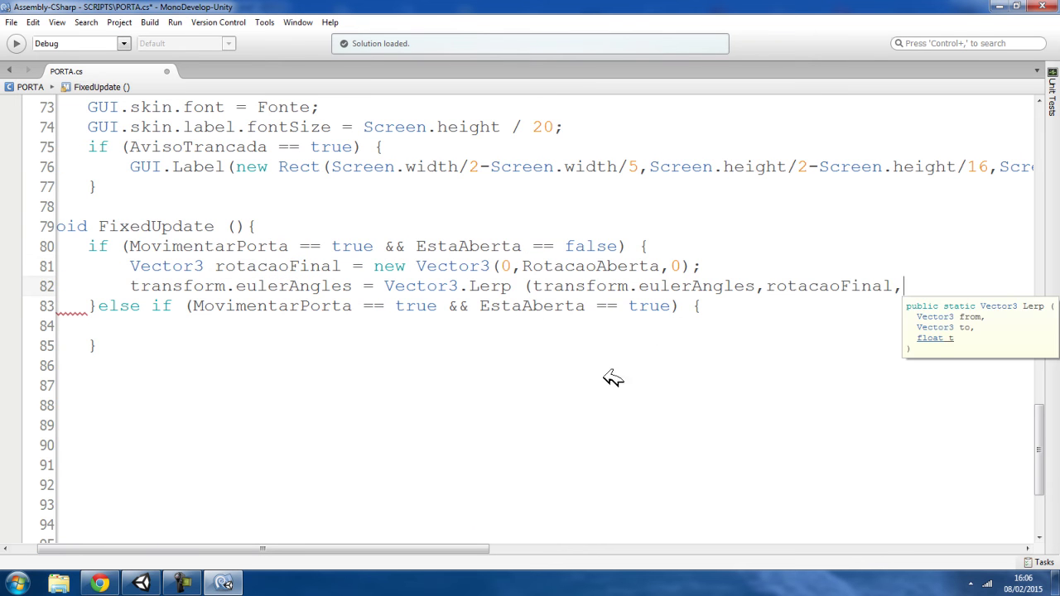
- Finish the Lerp with Time.deltaTime*(VelocidadeDeGiro/50) and close the statement
{"action": "left_click_drag", "start_coordinate": [468, 547], "coordinate": [644, 547]}
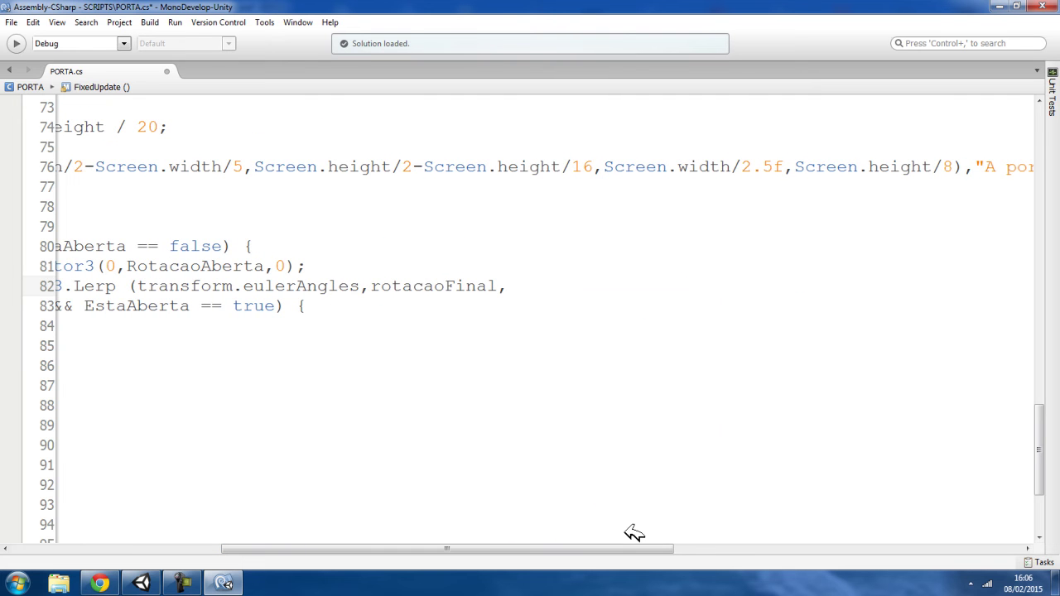
{"action": "type", "text": "Time.deltaTime"}
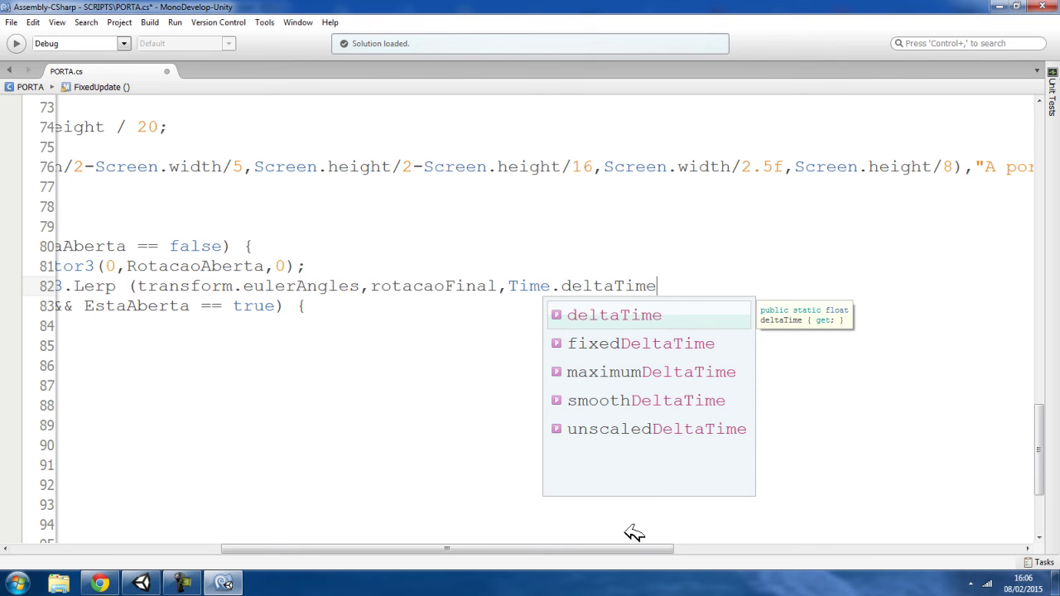
{"action": "type", "text": "*"}
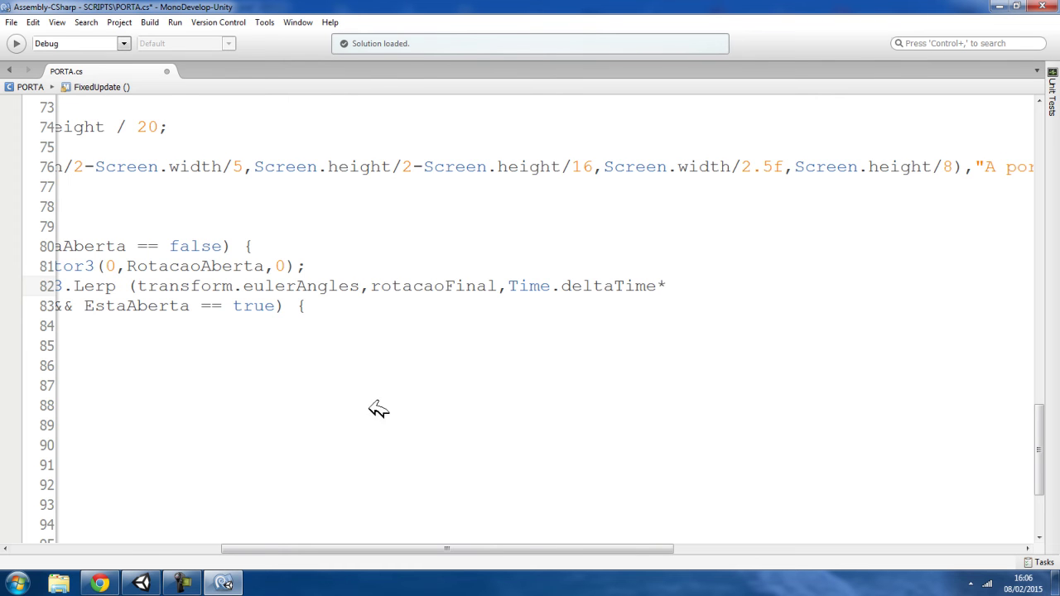
{"action": "scroll", "coordinate": [272, 371], "scroll_direction": "up", "scroll_amount": 7}
{"action": "scroll", "coordinate": [298, 383], "scroll_direction": "up", "scroll_amount": 5}
{"action": "scroll", "coordinate": [304, 391], "scroll_direction": "up", "scroll_amount": 3}
{"action": "scroll", "coordinate": [306, 406], "scroll_direction": "up", "scroll_amount": 2}
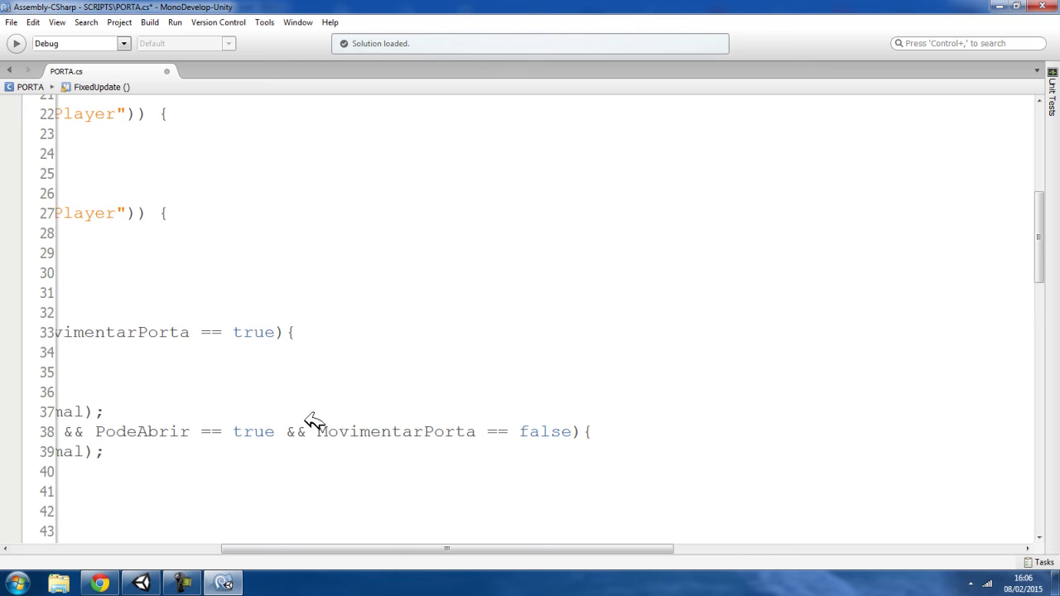
{"action": "scroll", "coordinate": [347, 480], "scroll_direction": "up", "scroll_amount": 2}
{"action": "left_click_drag", "start_coordinate": [386, 546], "coordinate": [183, 537]}
{"action": "scroll", "coordinate": [249, 455], "scroll_direction": "up", "scroll_amount": 5}
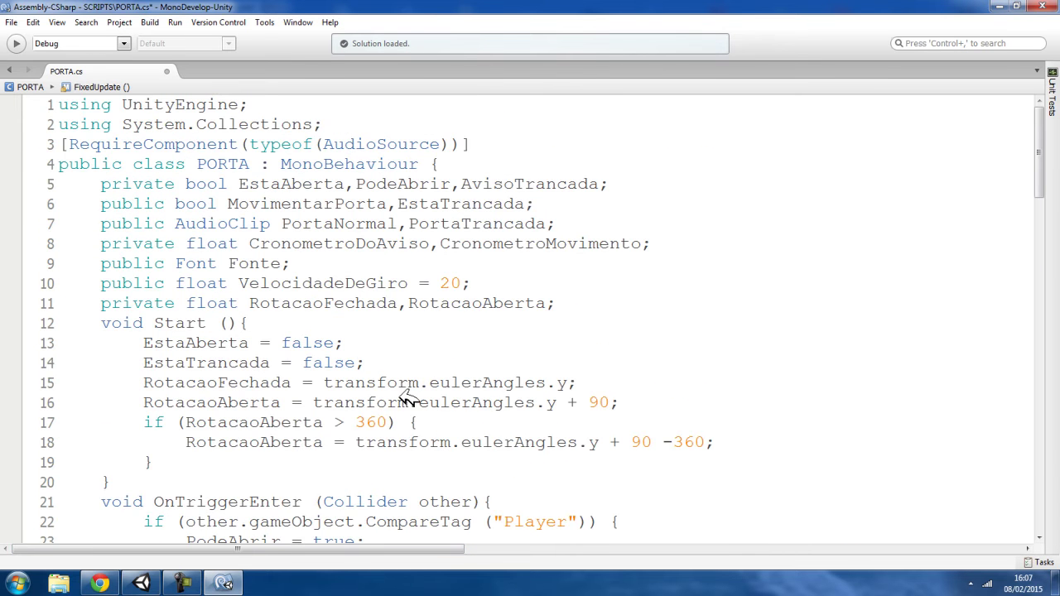
{"action": "left_click", "coordinate": [323, 283]}
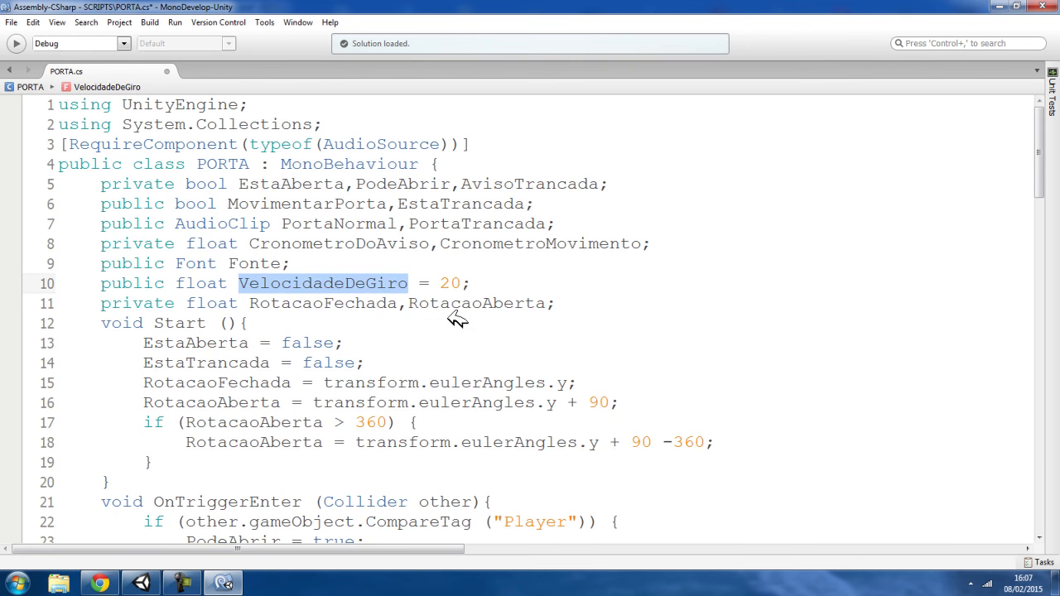
{"action": "scroll", "coordinate": [586, 307], "scroll_direction": "down", "scroll_amount": 11}
{"action": "scroll", "coordinate": [534, 379], "scroll_direction": "down", "scroll_amount": 10}
{"action": "scroll", "coordinate": [535, 379], "scroll_direction": "down", "scroll_amount": 6}
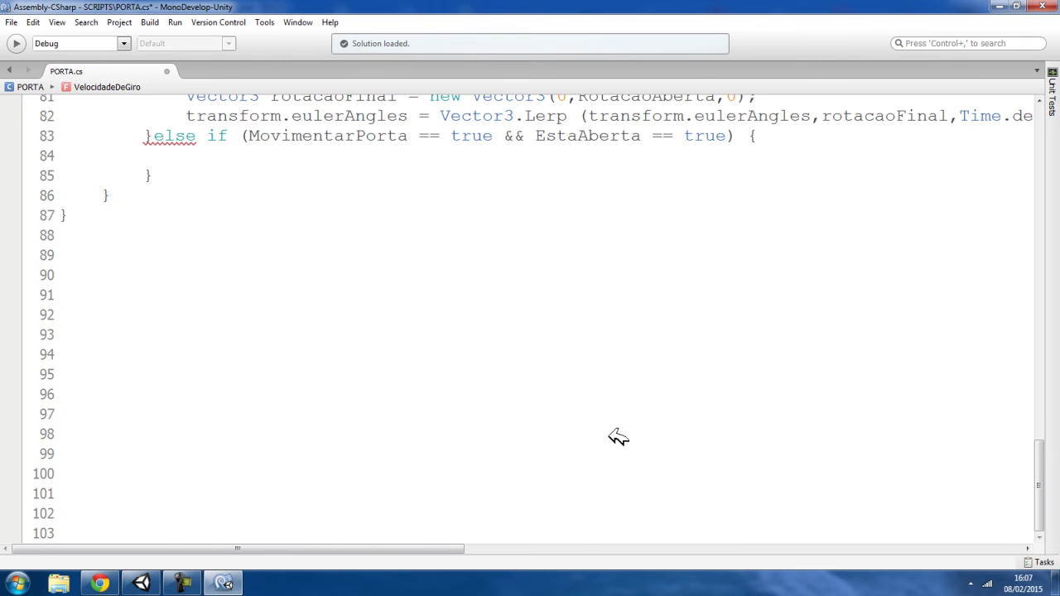
{"action": "scroll", "coordinate": [615, 438], "scroll_direction": "up", "scroll_amount": 3}
{"action": "left_click_drag", "start_coordinate": [431, 549], "coordinate": [746, 549]}
{"action": "left_click", "coordinate": [482, 319]}
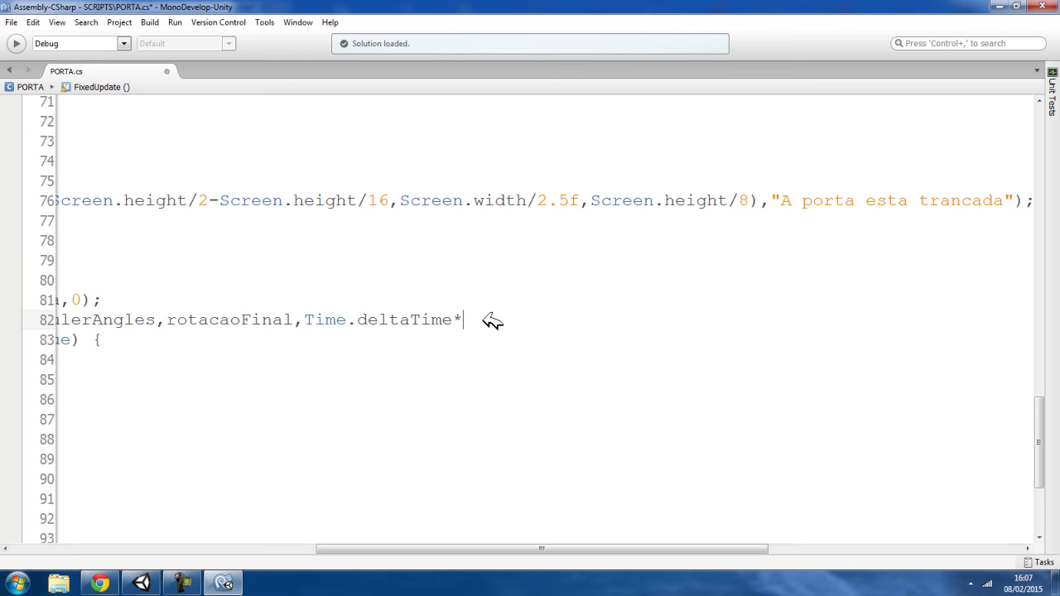
{"action": "type", "text": "("}
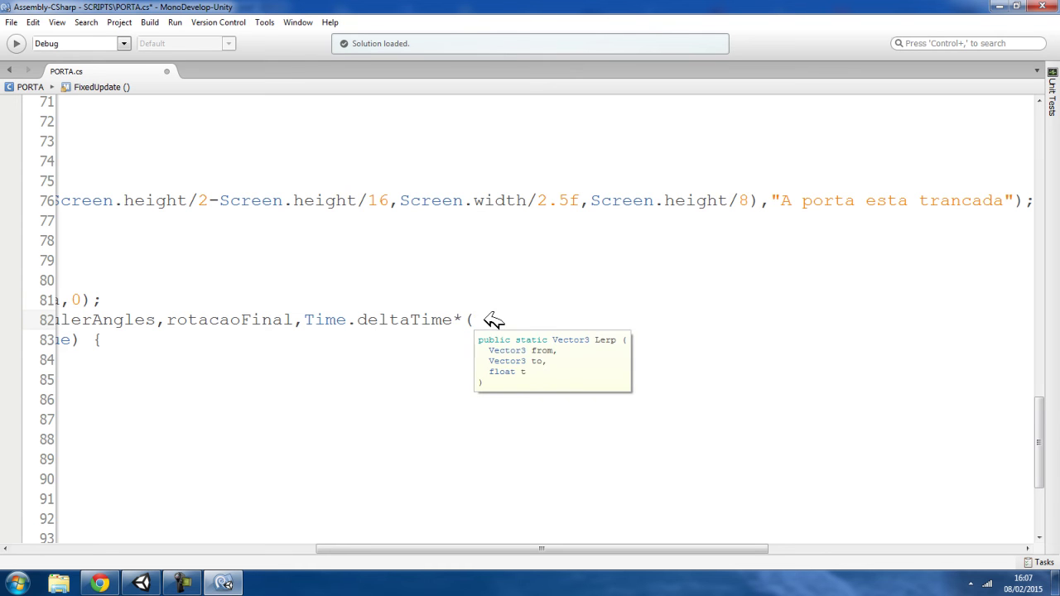
{"action": "type", "text": "VelocidadeDeGiro/50)"}
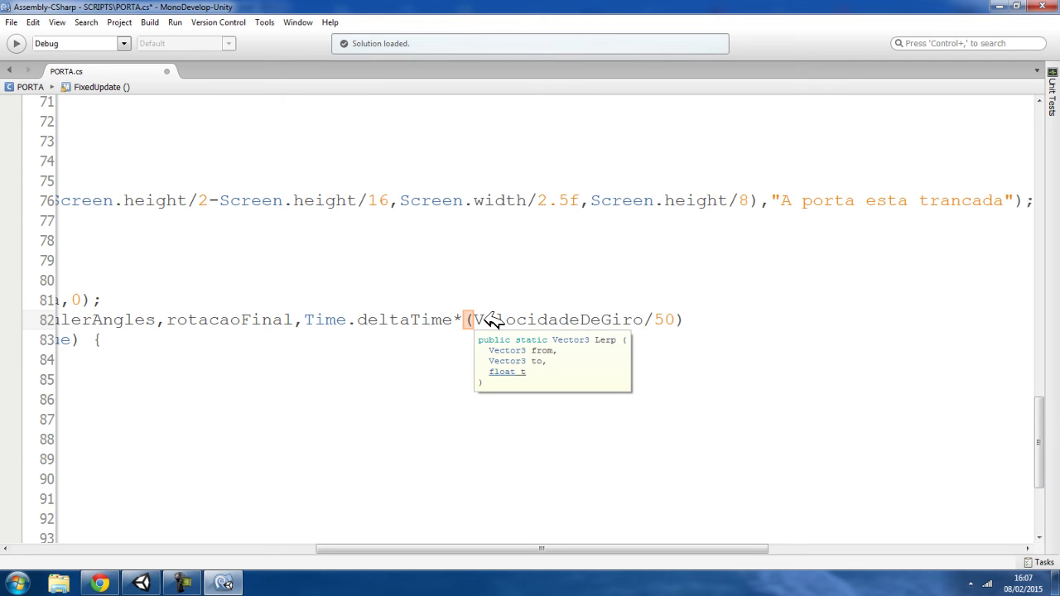
{"action": "type", "text": ");"}
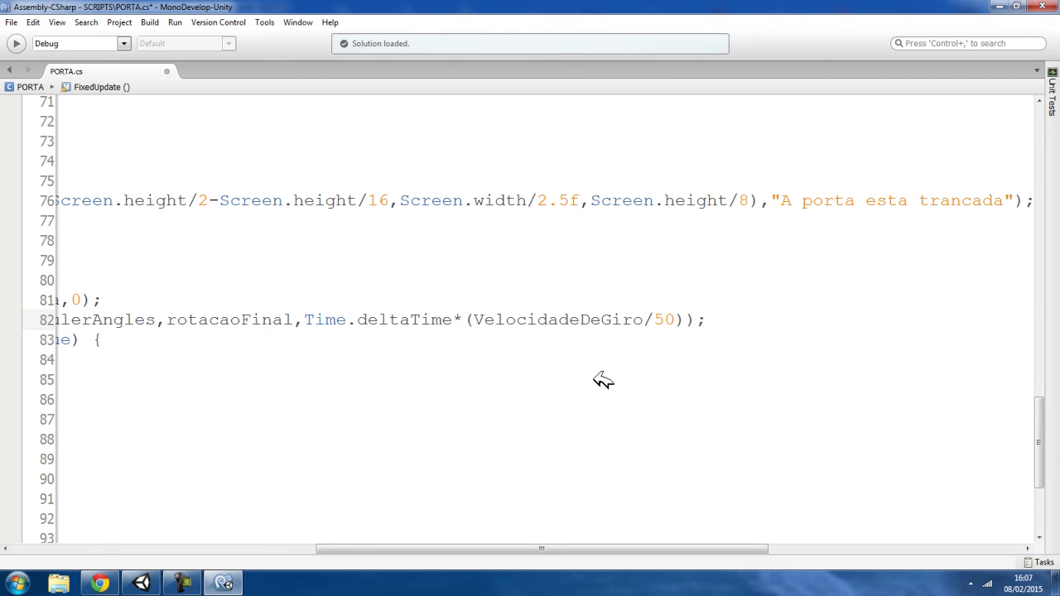
- Copy the two rotation lines from the opening branch into the empty else-if branch
{"action": "left_click_drag", "start_coordinate": [561, 548], "coordinate": [253, 544]}
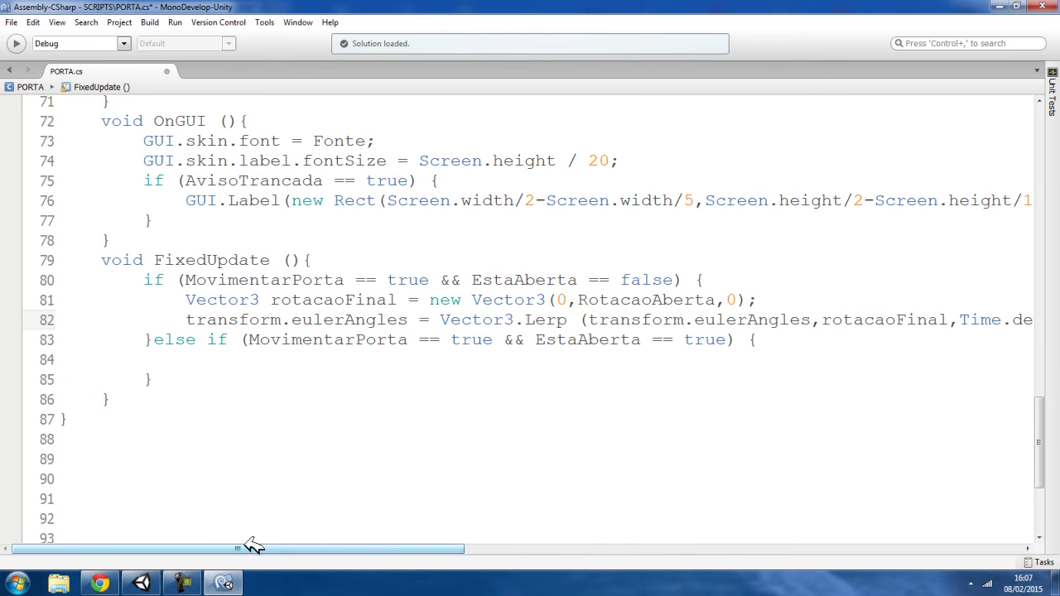
{"action": "left_click_drag", "start_coordinate": [309, 299], "coordinate": [1058, 329]}
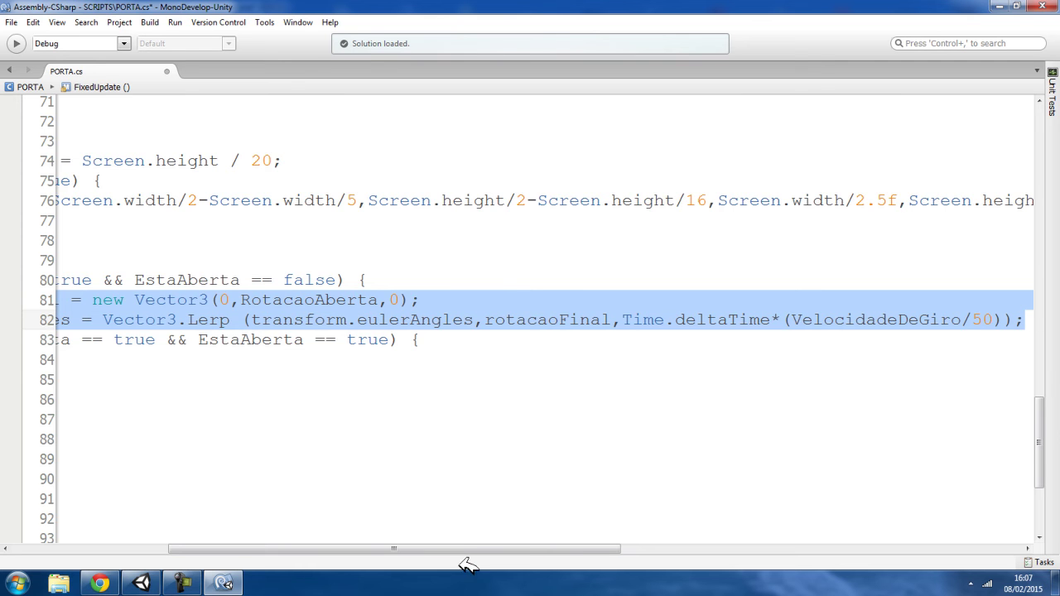
{"action": "left_click_drag", "start_coordinate": [462, 549], "coordinate": [229, 447]}
{"action": "left_click", "coordinate": [177, 351]}
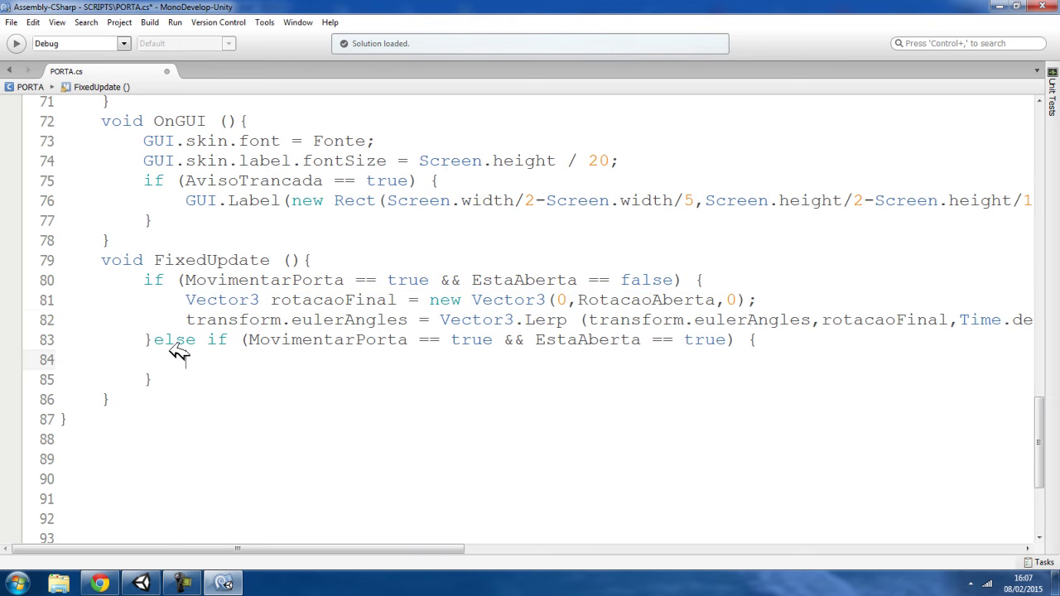
{"action": "key", "text": "ctrl+v"}
{"action": "left_click_drag", "start_coordinate": [394, 549], "coordinate": [234, 549]}
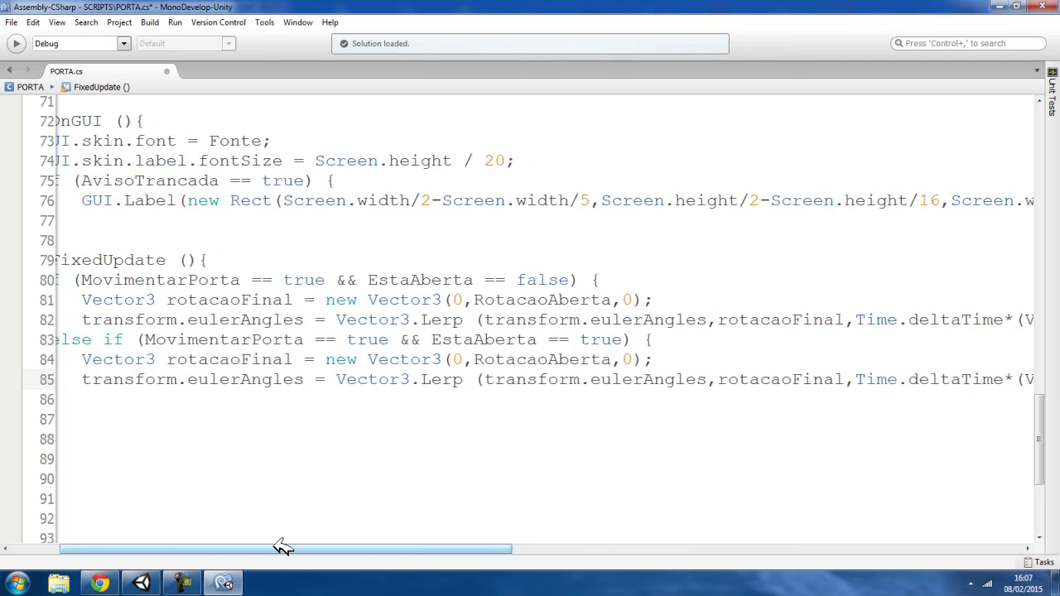
- Replace RotacaoAberta on line 84 with the closed-rotation variable, typed as RoracaoFechada
{"action": "double_click", "coordinate": [627, 351]}
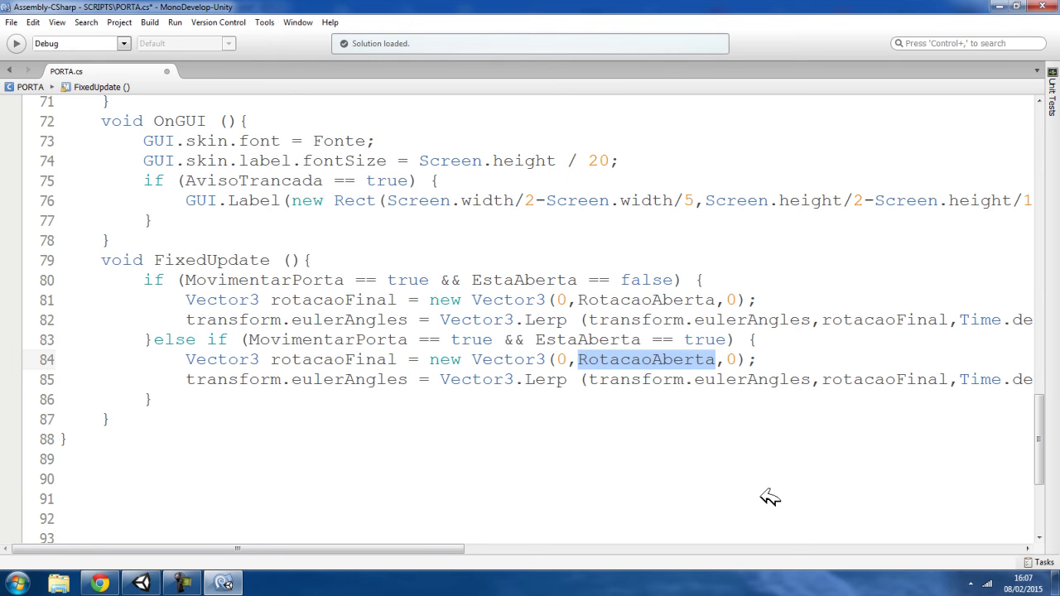
{"action": "type", "text": "Tora"}
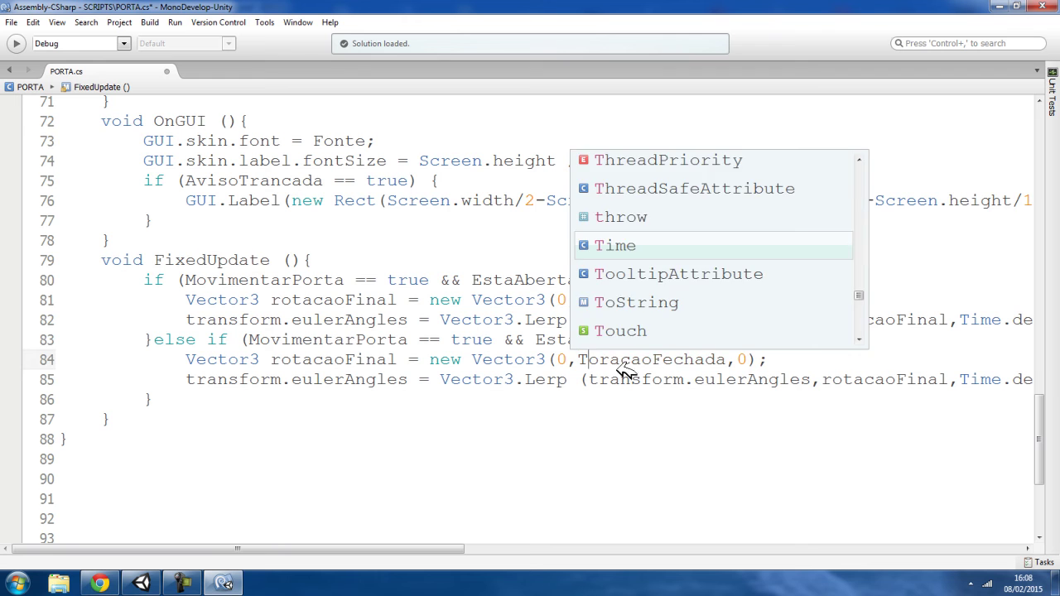
{"action": "left_click", "coordinate": [672, 380]}
{"action": "double_click", "coordinate": [658, 358]}
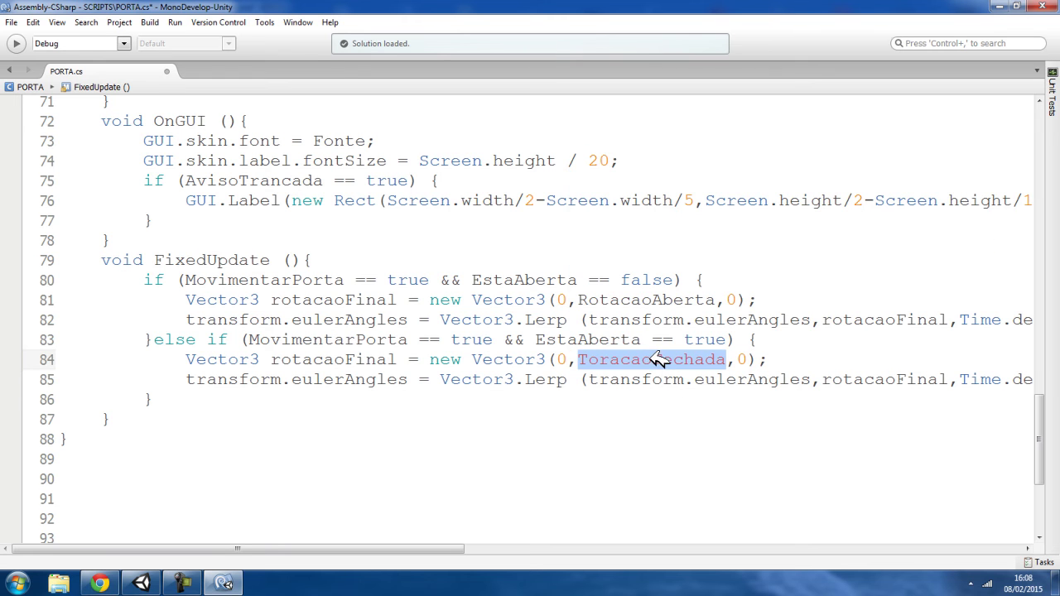
{"action": "left_click", "coordinate": [635, 301]}
{"action": "left_click", "coordinate": [579, 358]}
{"action": "type", "text": "R"}
{"action": "double_click", "coordinate": [653, 361]}
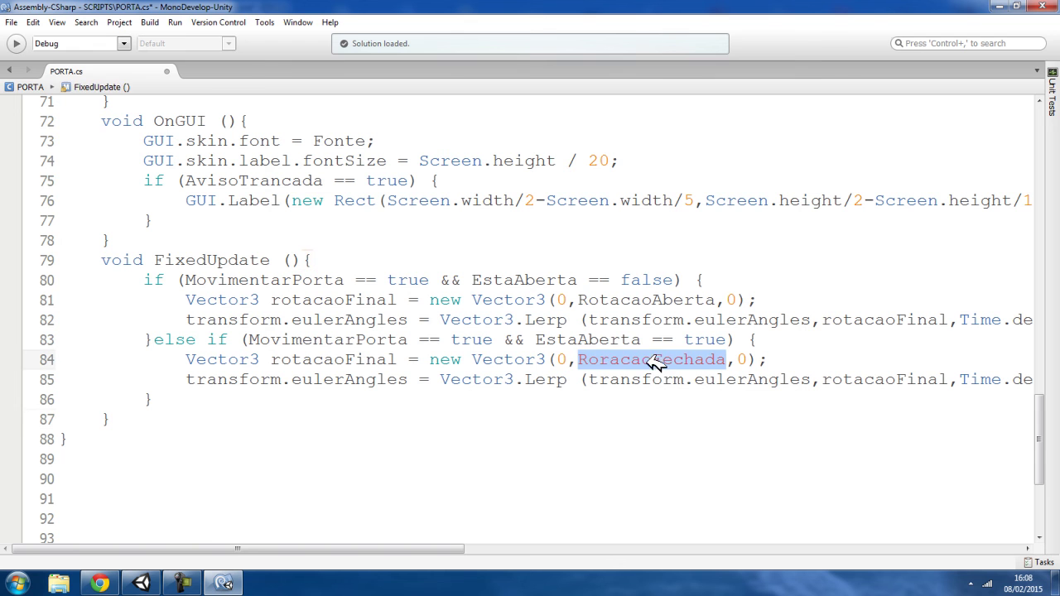
{"action": "left_click", "coordinate": [679, 449]}
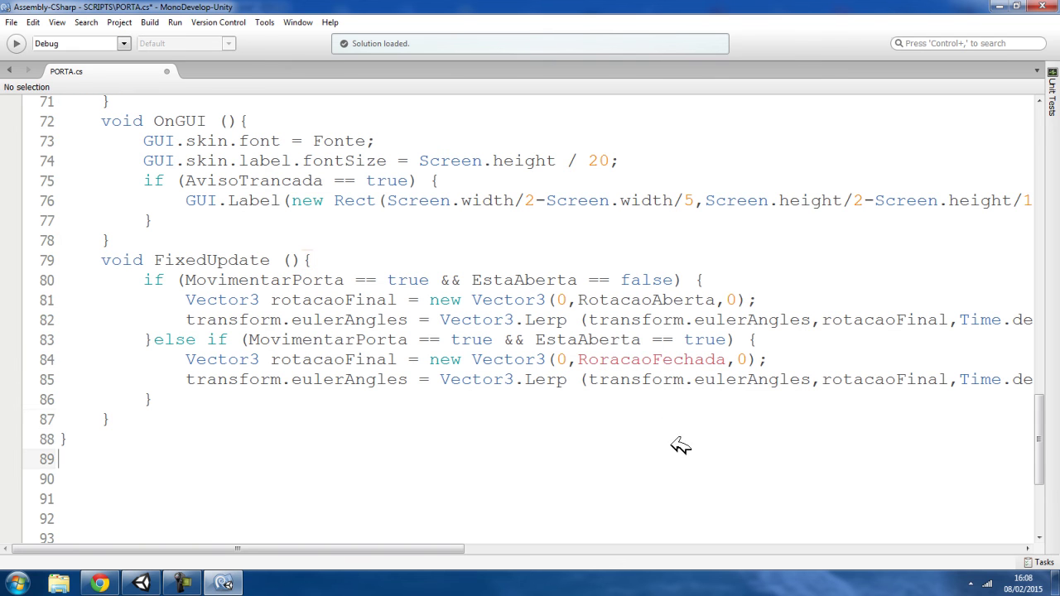
- Correct line 84 to RotacaoFechada, copying the name from its declaration on line 11
{"action": "double_click", "coordinate": [667, 360]}
{"action": "scroll", "coordinate": [217, 319], "scroll_direction": "up", "scroll_amount": 7}
{"action": "scroll", "coordinate": [217, 319], "scroll_direction": "up", "scroll_amount": 8}
{"action": "scroll", "coordinate": [237, 326], "scroll_direction": "up", "scroll_amount": 6}
{"action": "scroll", "coordinate": [240, 327], "scroll_direction": "up", "scroll_amount": 3}
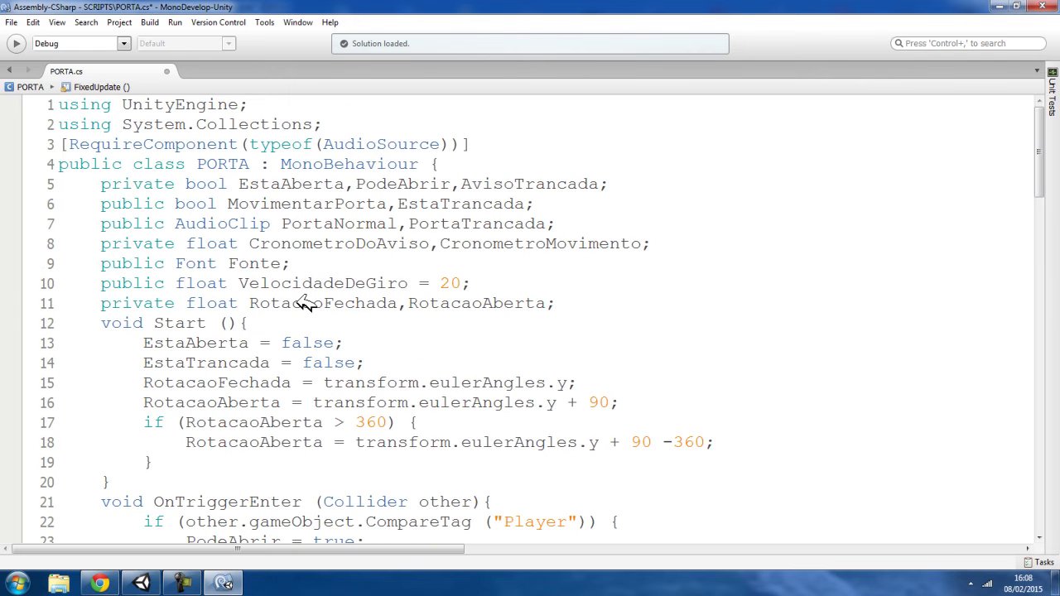
{"action": "double_click", "coordinate": [304, 303]}
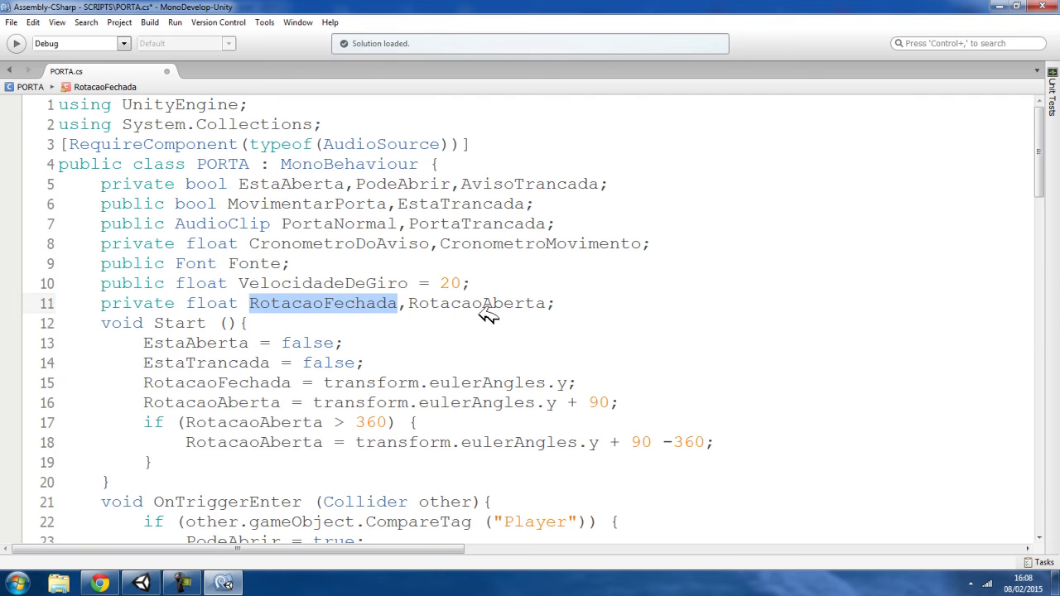
{"action": "scroll", "coordinate": [627, 343], "scroll_direction": "down", "scroll_amount": 12}
{"action": "scroll", "coordinate": [629, 344], "scroll_direction": "down", "scroll_amount": 8}
{"action": "scroll", "coordinate": [629, 344], "scroll_direction": "down", "scroll_amount": 4}
{"action": "double_click", "coordinate": [634, 327]}
{"action": "left_click", "coordinate": [633, 329]}
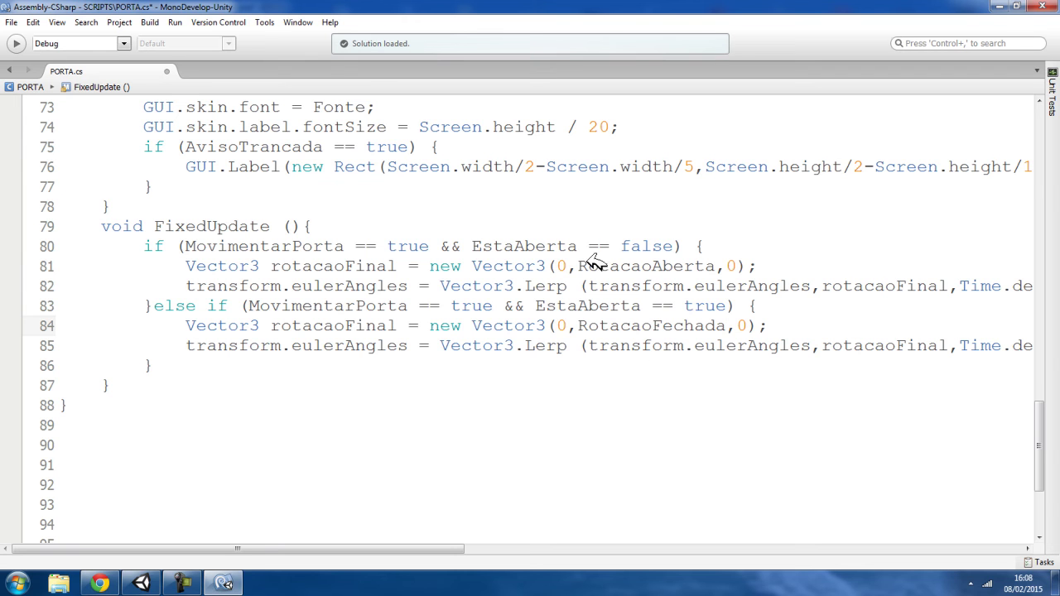
- Review both EstaAberta branches with their RotacaoAberta and RotacaoFechada targets, then save PORTA.cs
{"action": "double_click", "coordinate": [534, 246]}
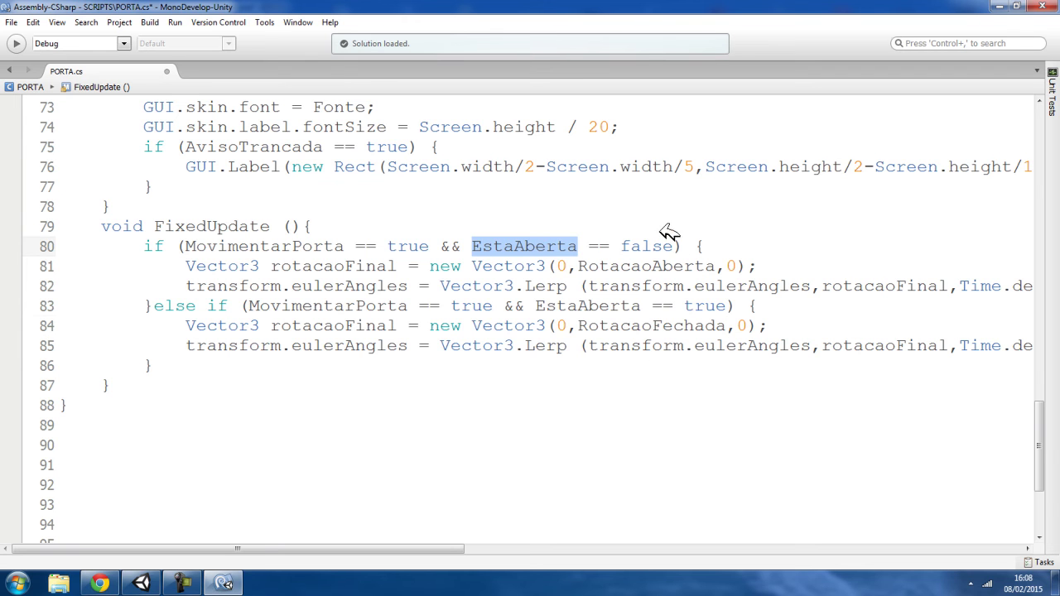
{"action": "left_click_drag", "start_coordinate": [579, 266], "coordinate": [716, 266]}
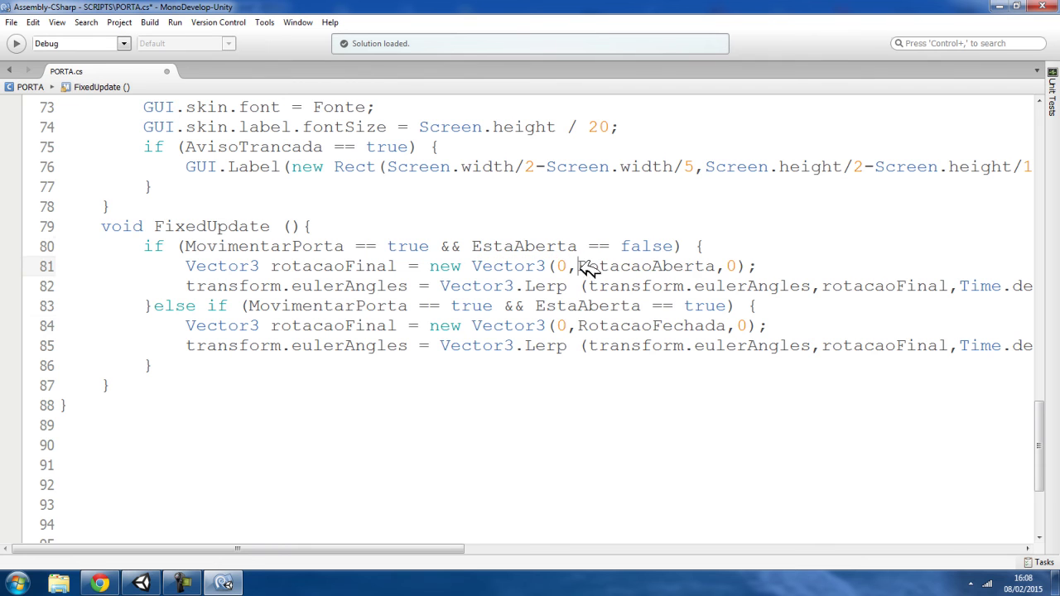
{"action": "double_click", "coordinate": [586, 305]}
{"action": "double_click", "coordinate": [637, 326]}
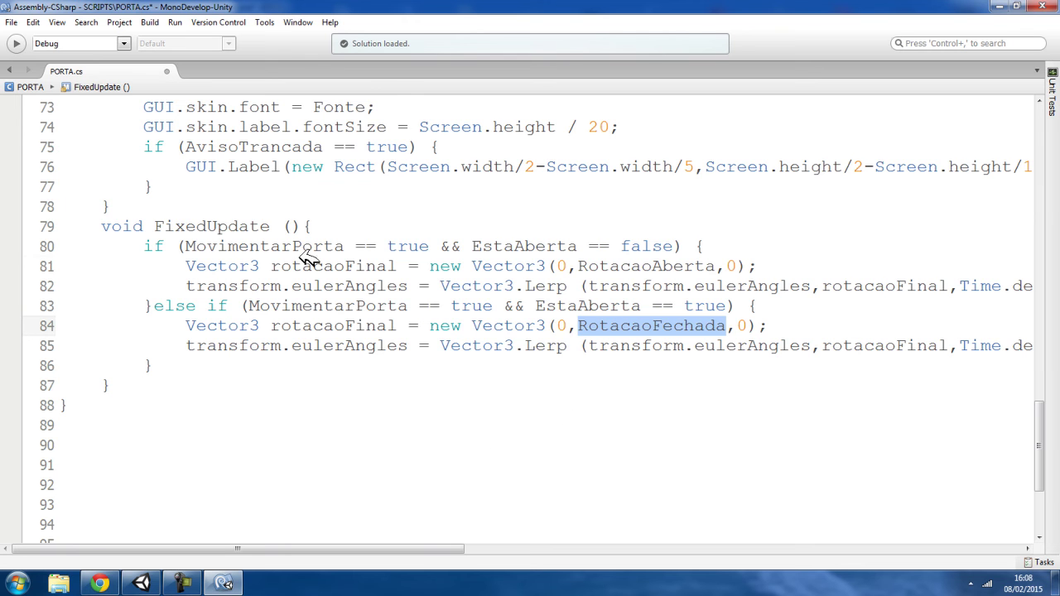
{"action": "left_click", "coordinate": [13, 22]}
{"action": "left_click", "coordinate": [33, 74]}
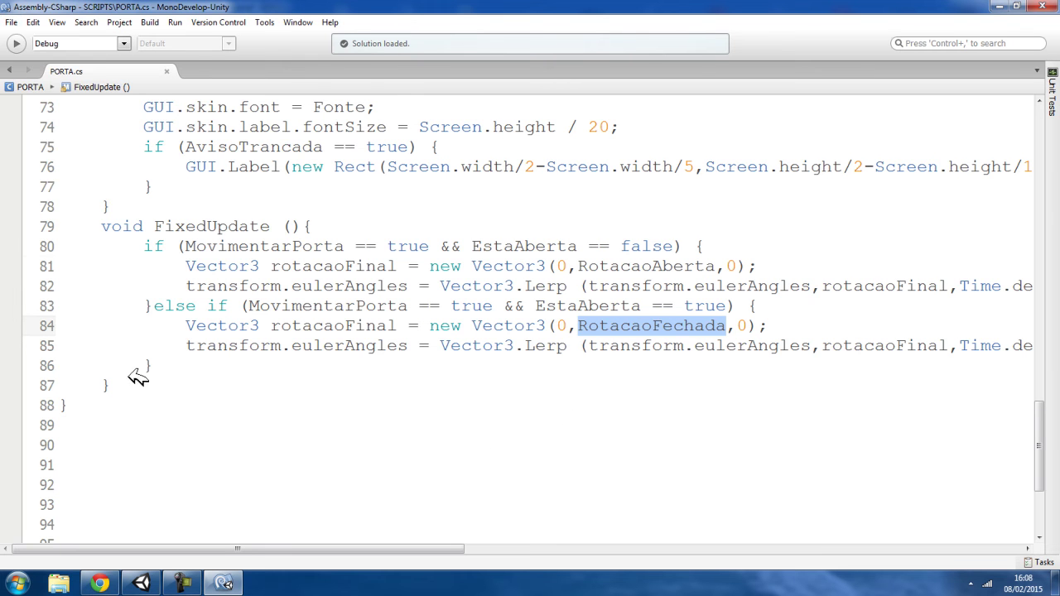
- In Unity, check the console warning, then attach the PORTA script to the PORTA object
{"action": "left_click", "coordinate": [141, 583]}
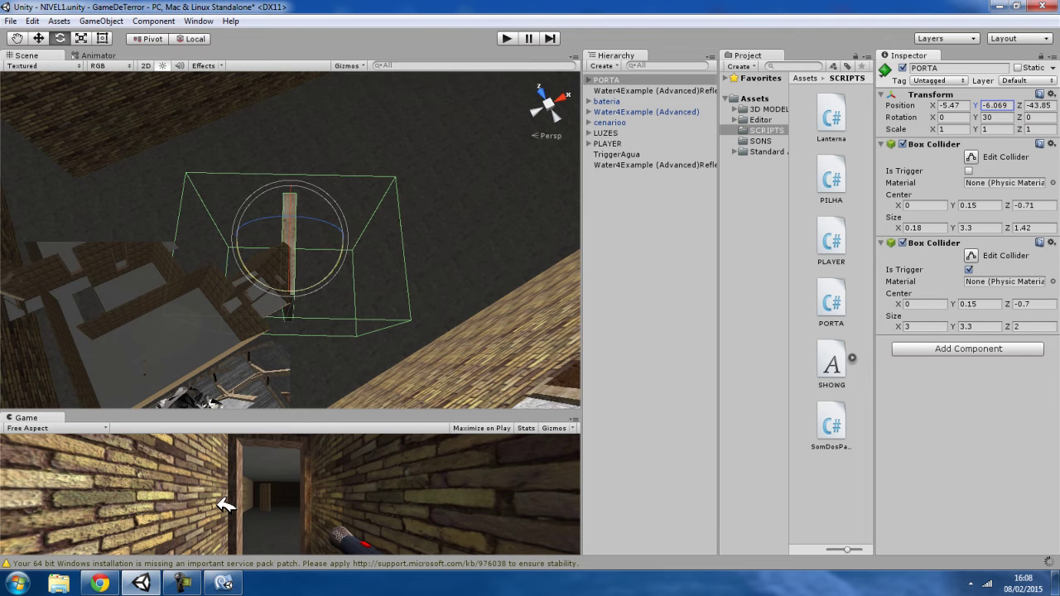
{"action": "left_click", "coordinate": [473, 562]}
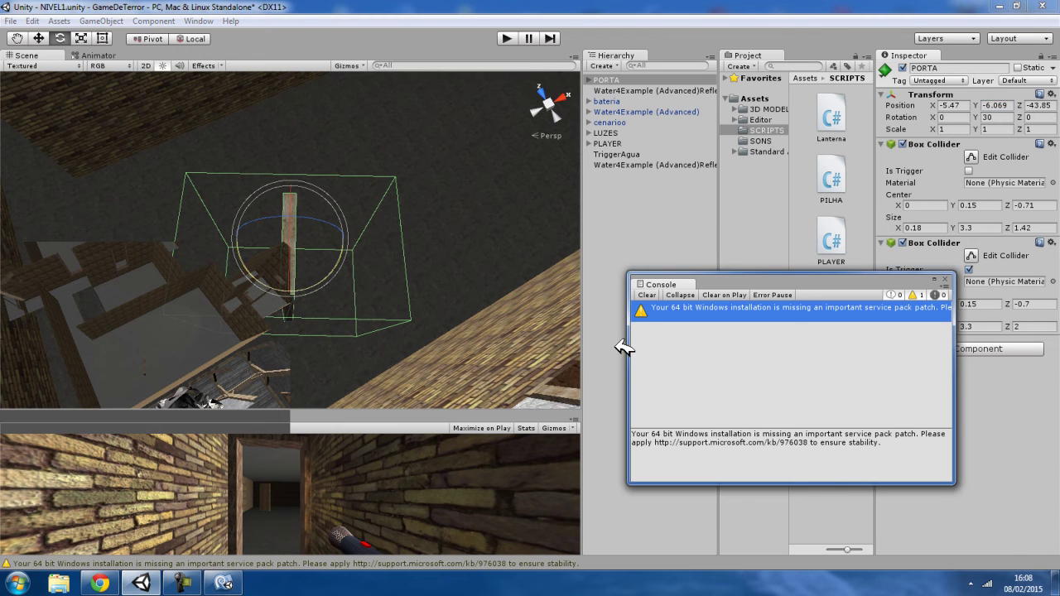
{"action": "left_click", "coordinate": [945, 279]}
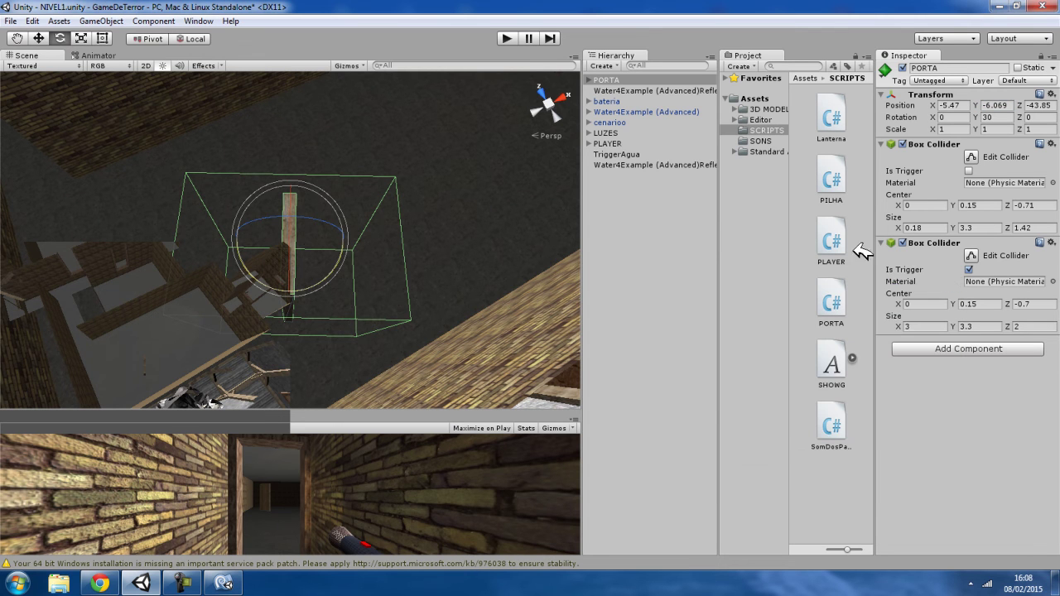
{"action": "left_click", "coordinate": [627, 79]}
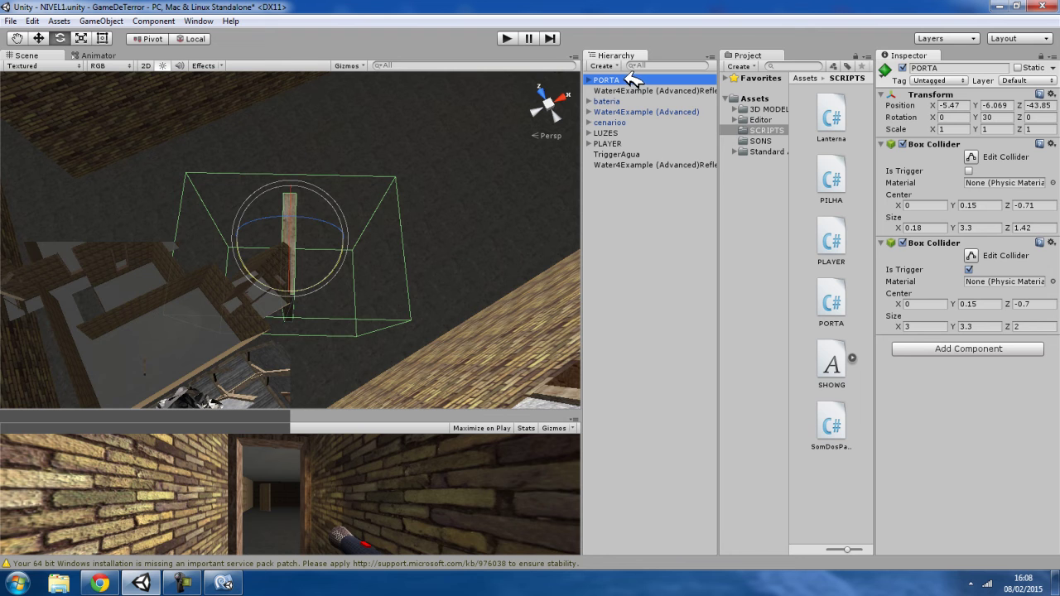
{"action": "left_click_drag", "start_coordinate": [844, 311], "coordinate": [629, 80]}
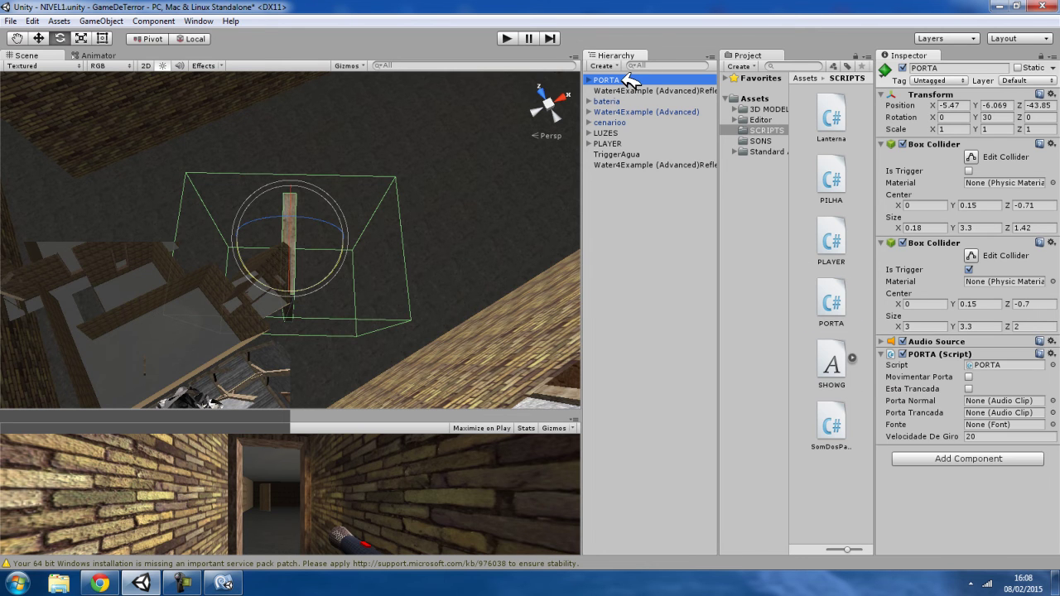
- Collapse the Audio Source and both Box Collider components in the Inspector
{"action": "left_click", "coordinate": [927, 342]}
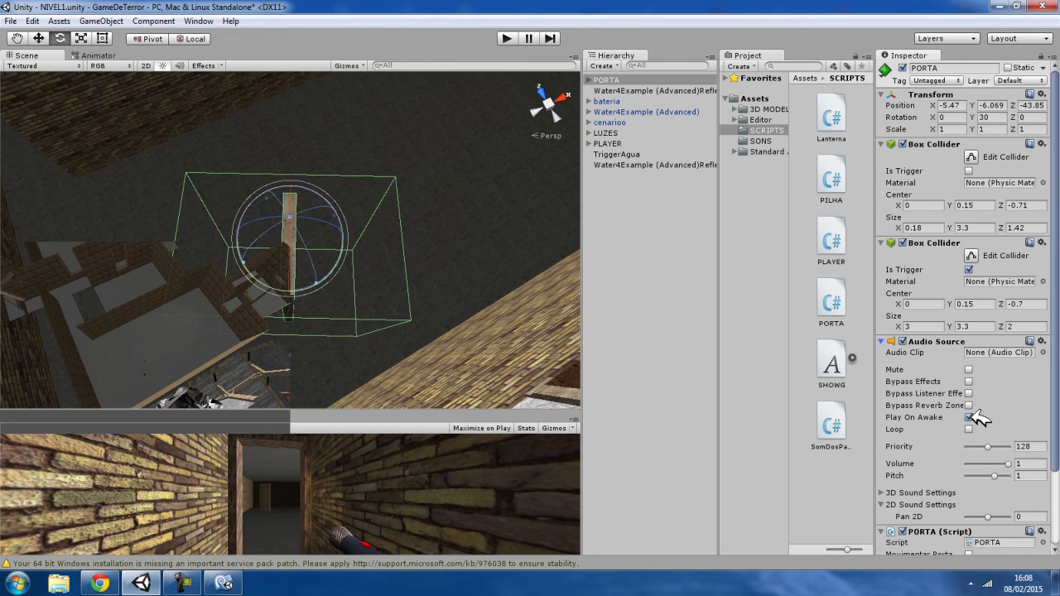
{"action": "left_click", "coordinate": [886, 341]}
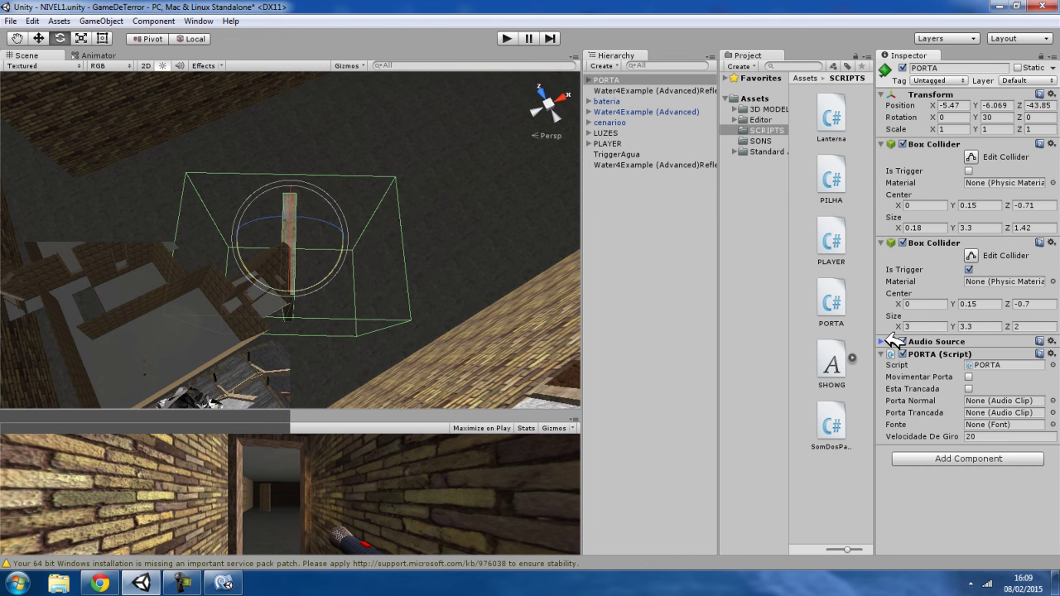
{"action": "left_click", "coordinate": [892, 144]}
{"action": "left_click", "coordinate": [893, 157]}
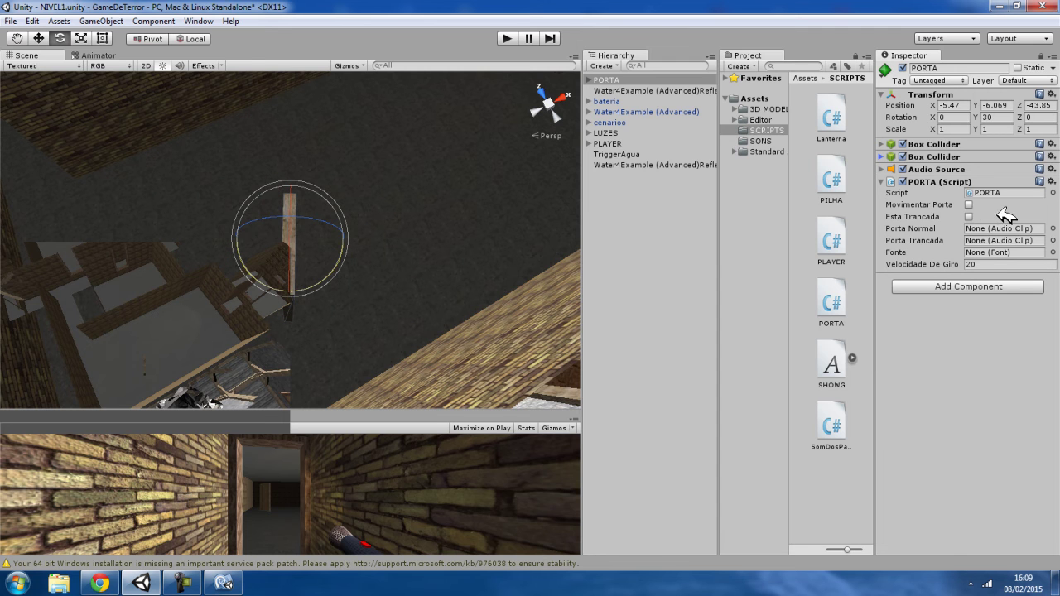
- Assign abrindoPorta to Porta Normal, portaTrancada to Porta Trancada, and the SHOWG font to Fonte
{"action": "left_click", "coordinate": [770, 140]}
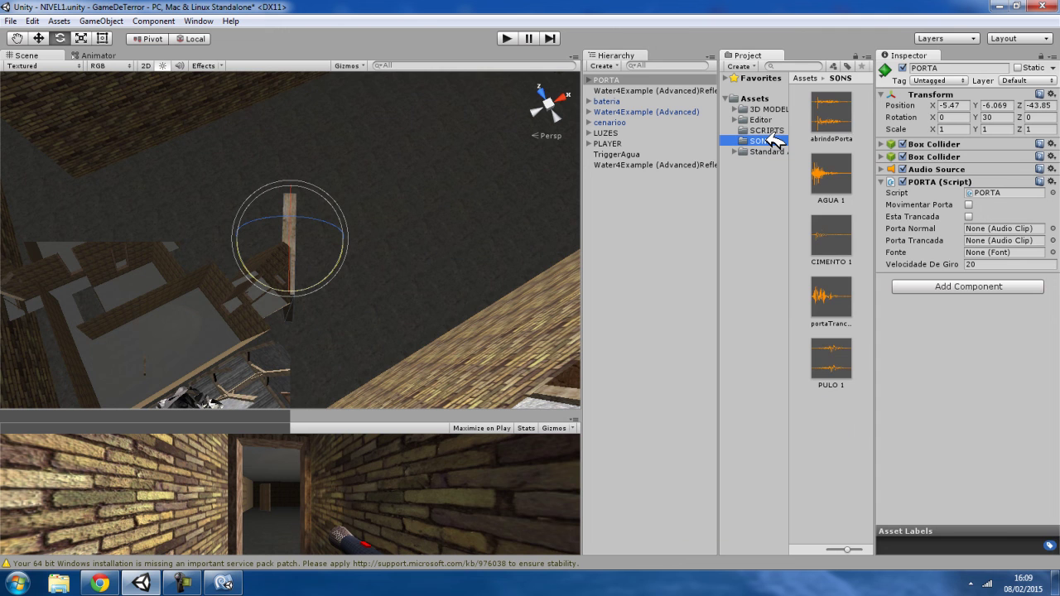
{"action": "left_click_drag", "start_coordinate": [832, 111], "coordinate": [968, 234]}
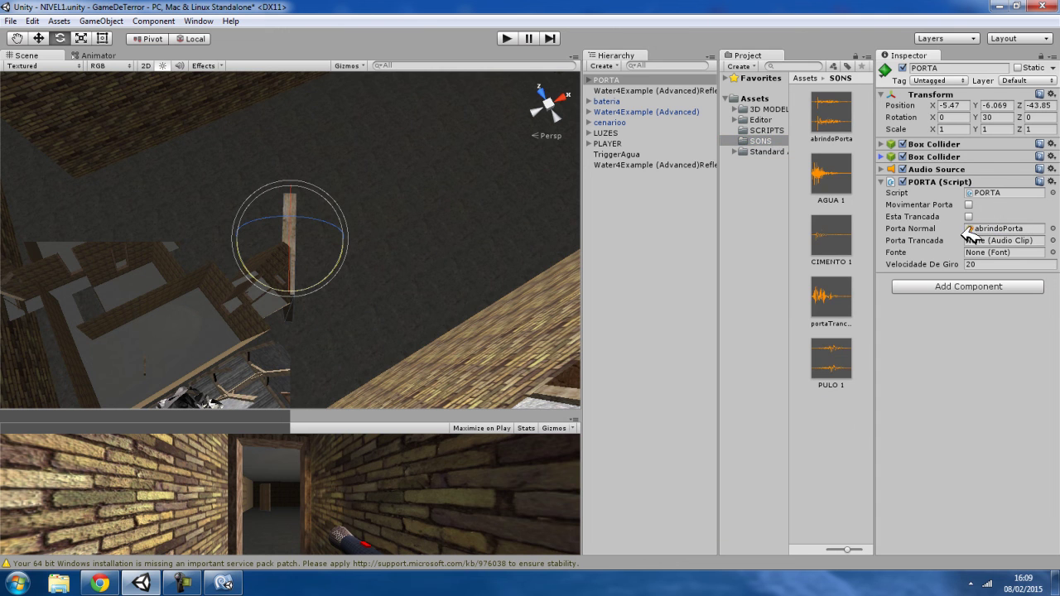
{"action": "left_click_drag", "start_coordinate": [832, 308], "coordinate": [993, 240]}
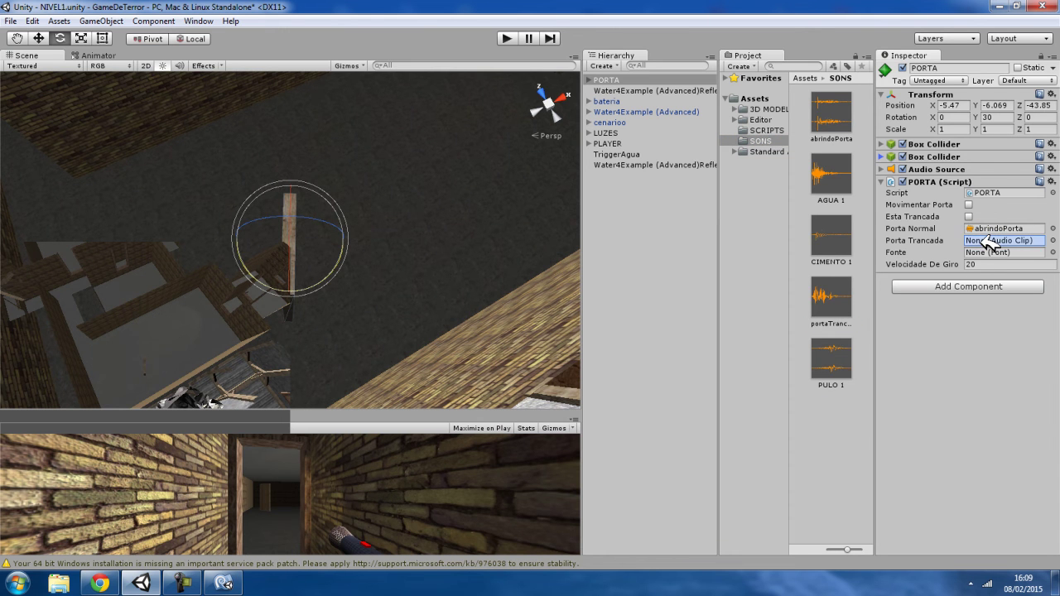
{"action": "left_click", "coordinate": [997, 252]}
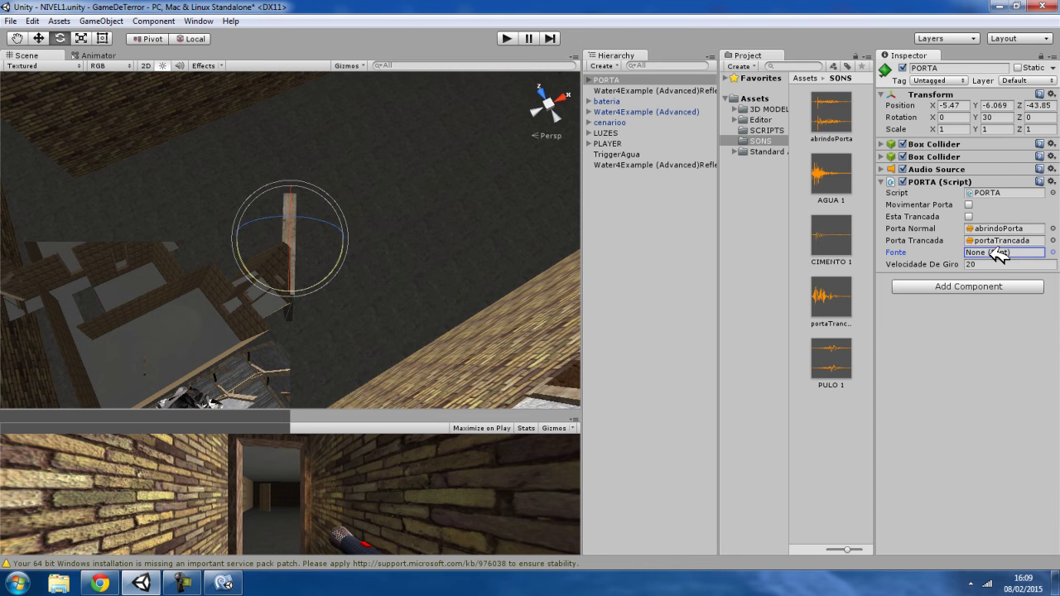
{"action": "left_click", "coordinate": [763, 130]}
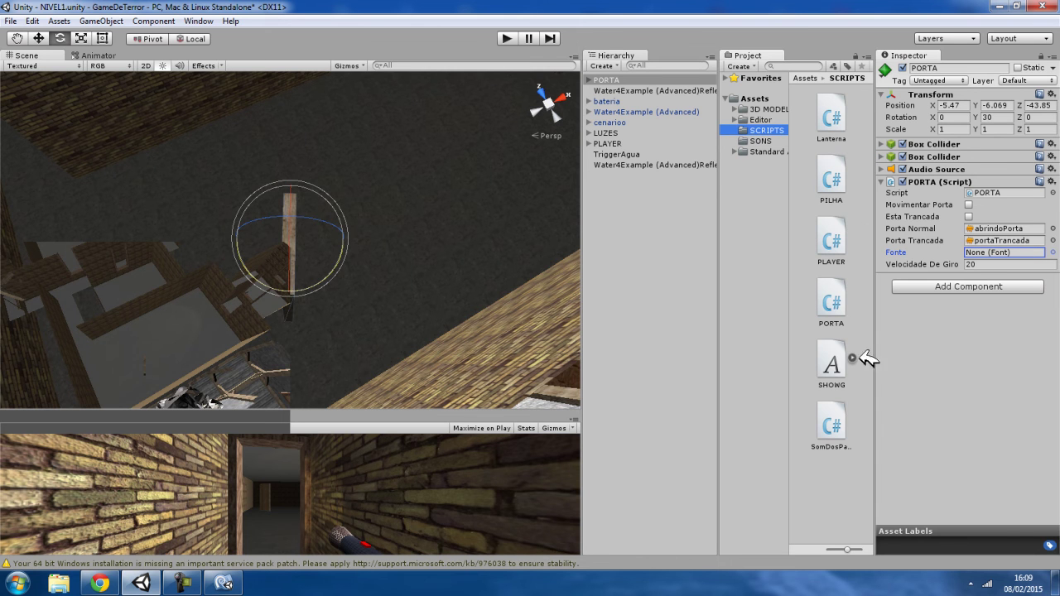
{"action": "left_click_drag", "start_coordinate": [838, 370], "coordinate": [989, 253]}
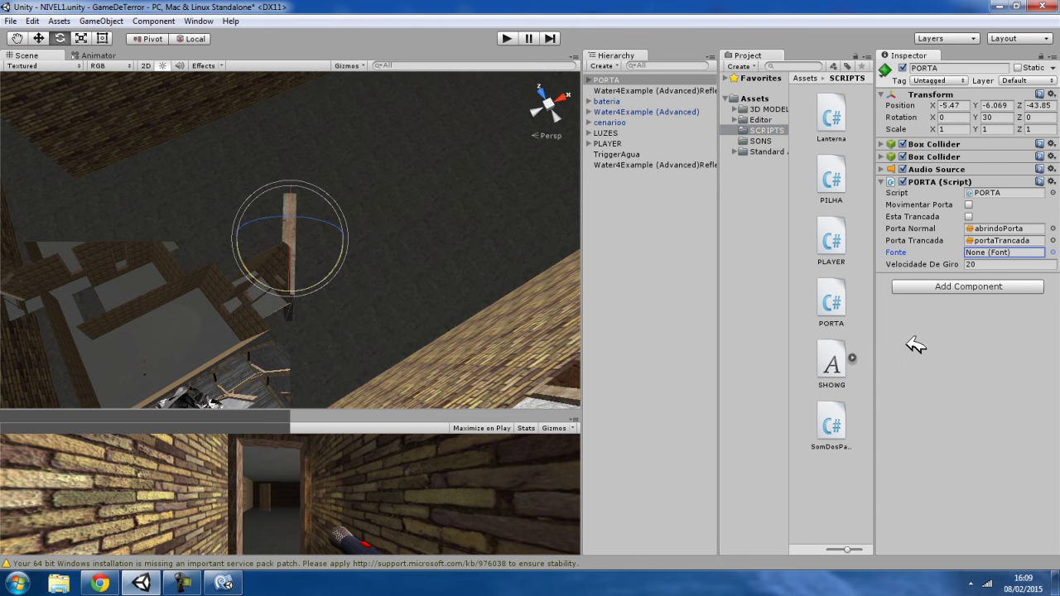
- Keep Velocidade De Giro at 20 and run the game to test the door
{"action": "left_click_drag", "start_coordinate": [921, 270], "coordinate": [973, 267]}
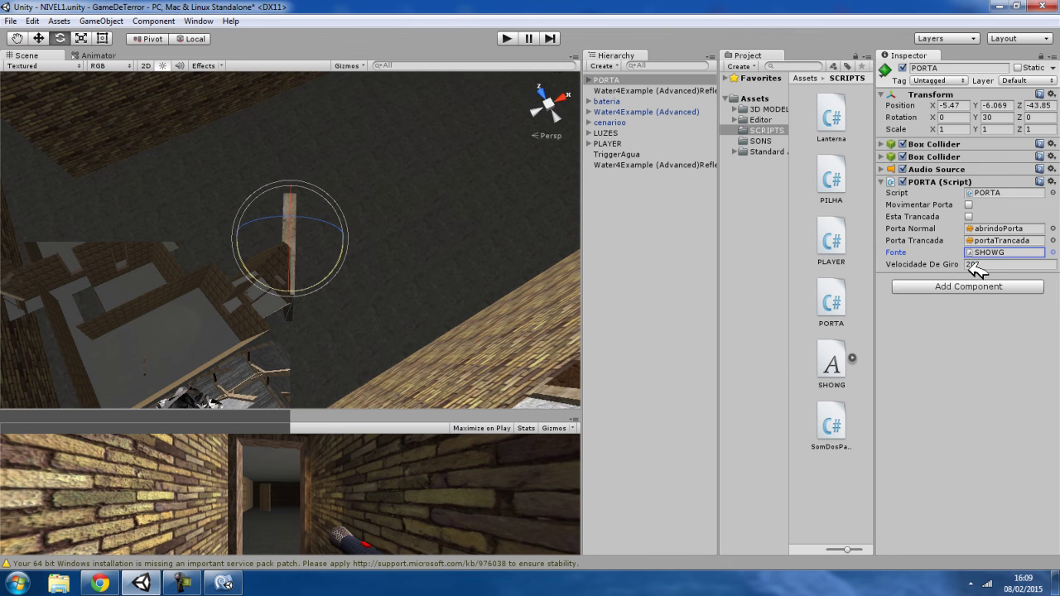
{"action": "left_click", "coordinate": [981, 263]}
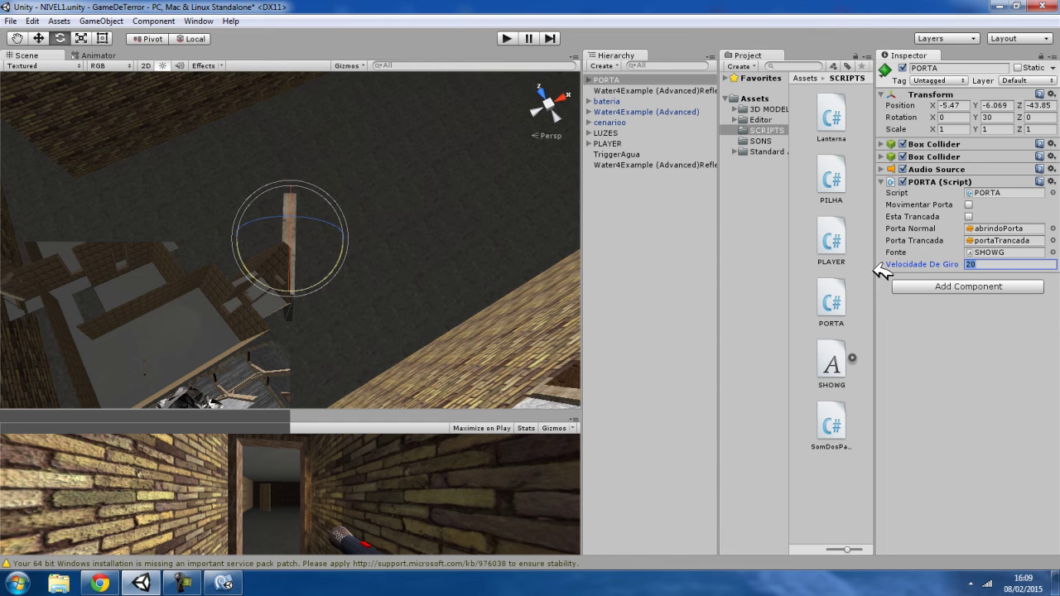
{"action": "left_click", "coordinate": [508, 39]}
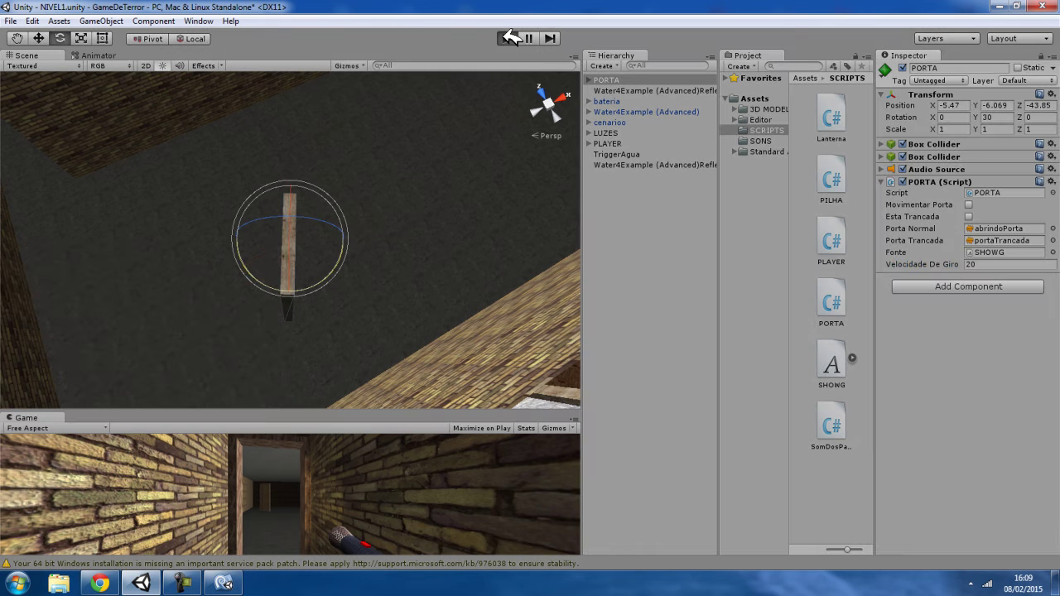
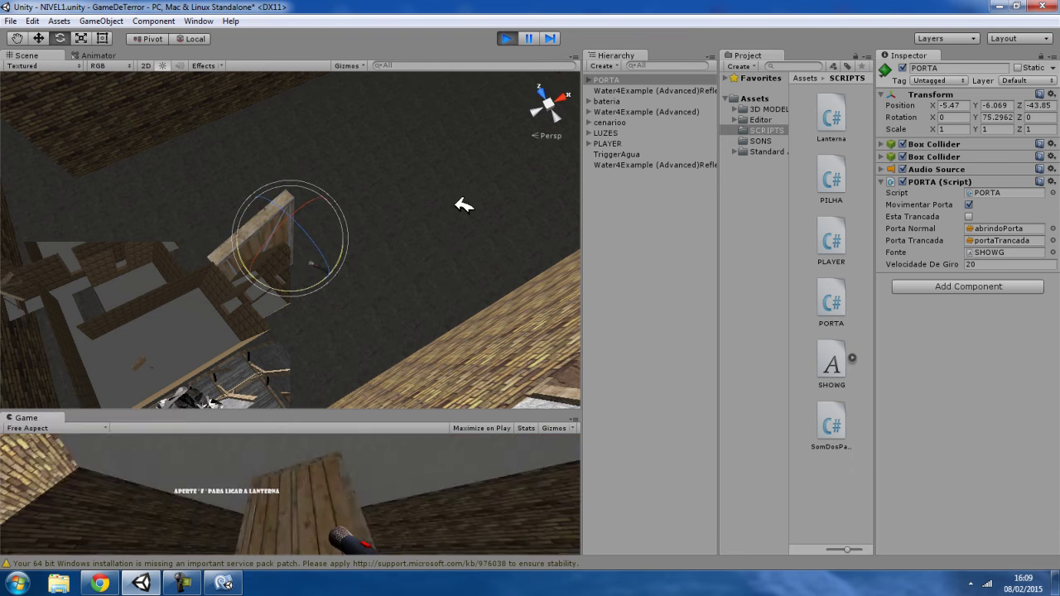
- Stop the game and set PORTA's Velocidade De Giro to 40
{"action": "left_click", "coordinate": [506, 38]}
{"action": "left_click", "coordinate": [993, 264]}
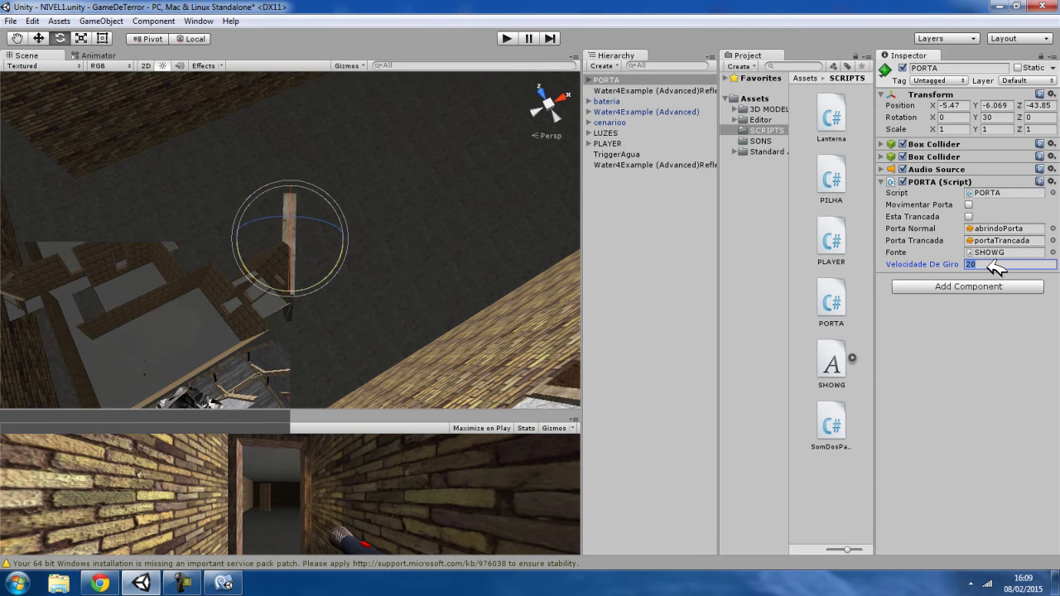
{"action": "type", "text": "40"}
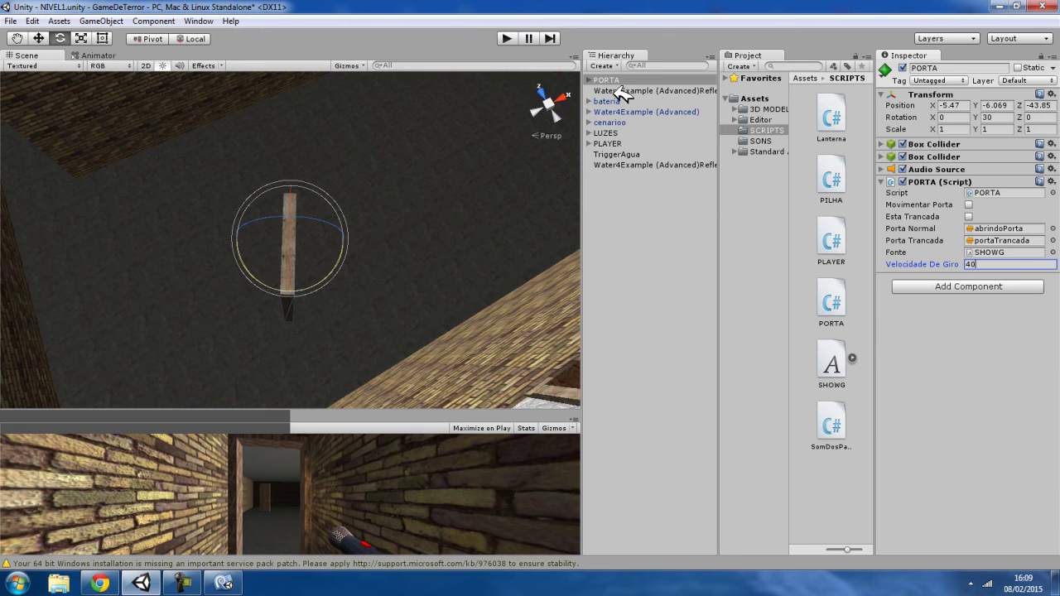
- Reset the door's Y rotation to 0 and start the game again
{"action": "left_click_drag", "start_coordinate": [447, 193], "coordinate": [371, 199], "text": "alt"}
{"action": "left_click", "coordinate": [1004, 119]}
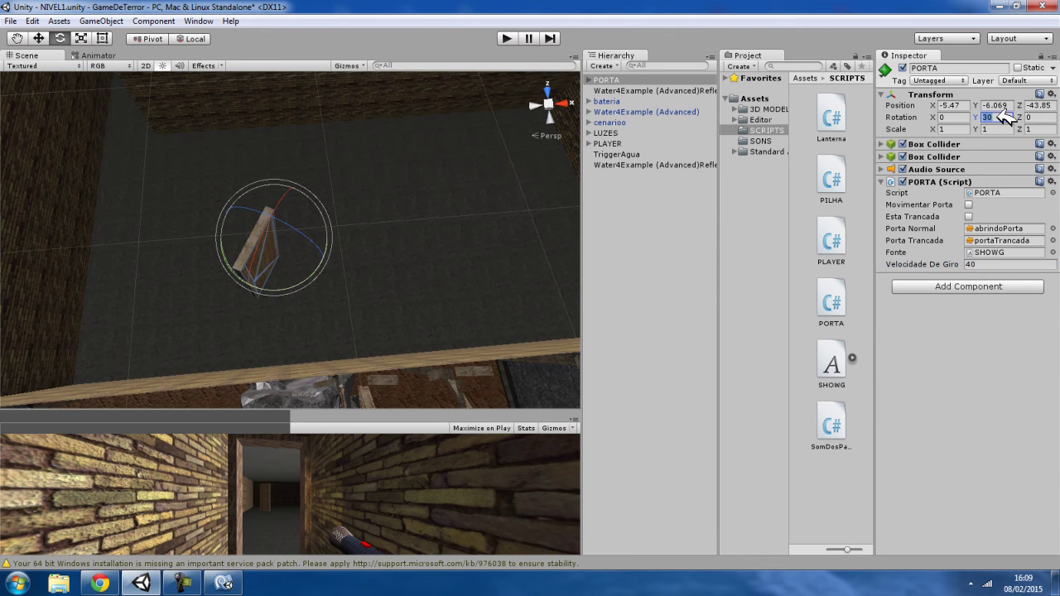
{"action": "type", "text": "0"}
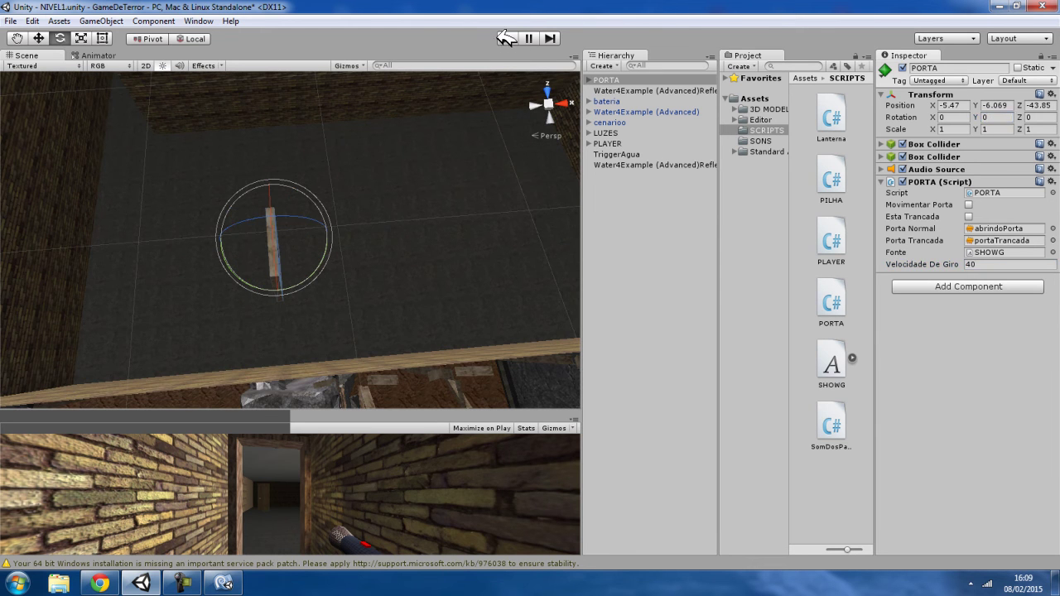
{"action": "left_click", "coordinate": [513, 38]}
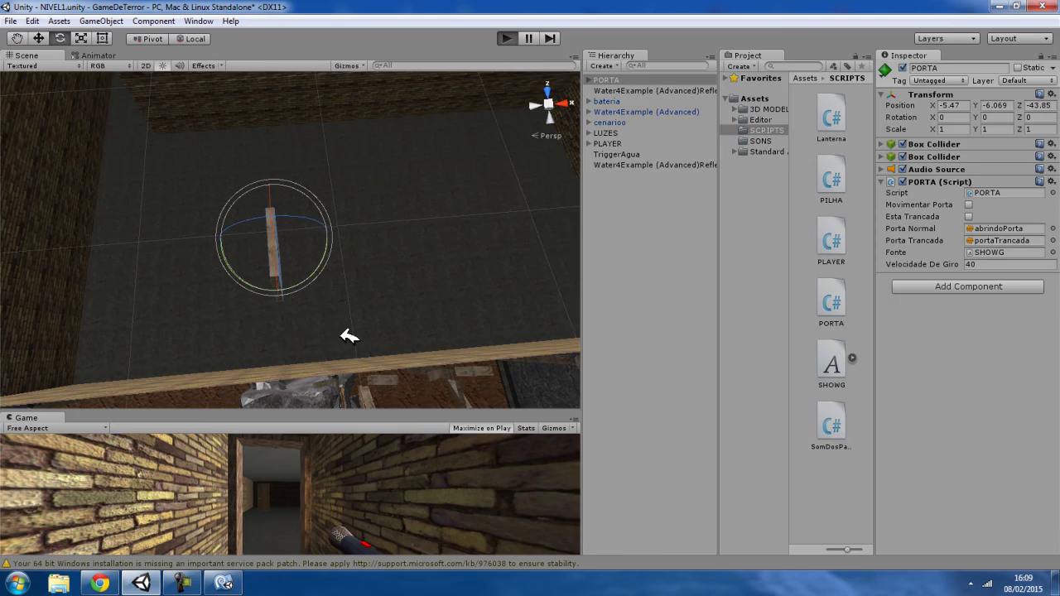
- Walk the player up to the wooden door repeatedly, backing off and sidestepping to test it
{"action": "key", "text": "w"}
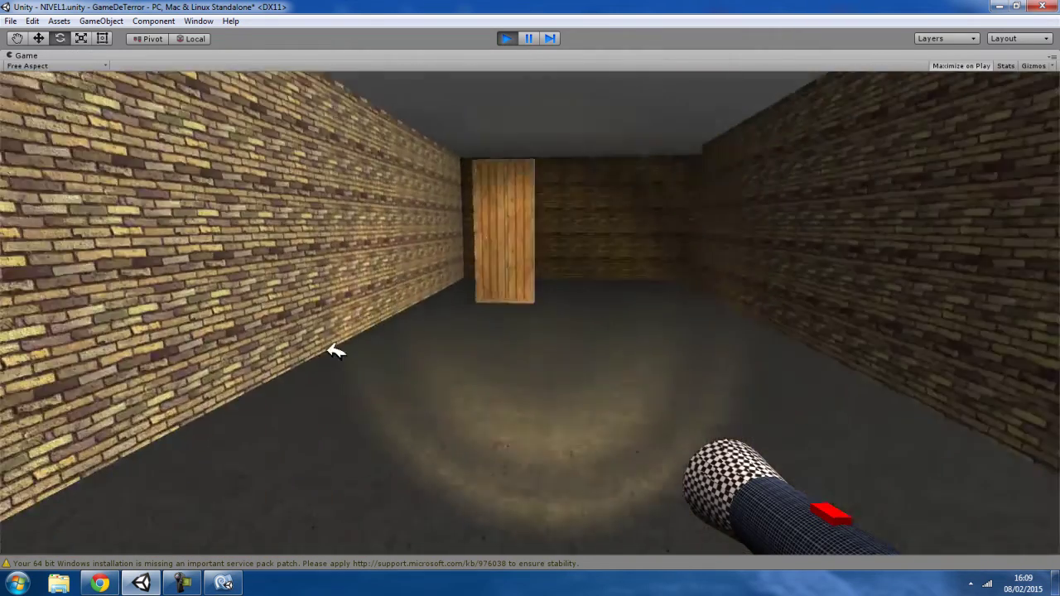
{"action": "key", "text": "w"}
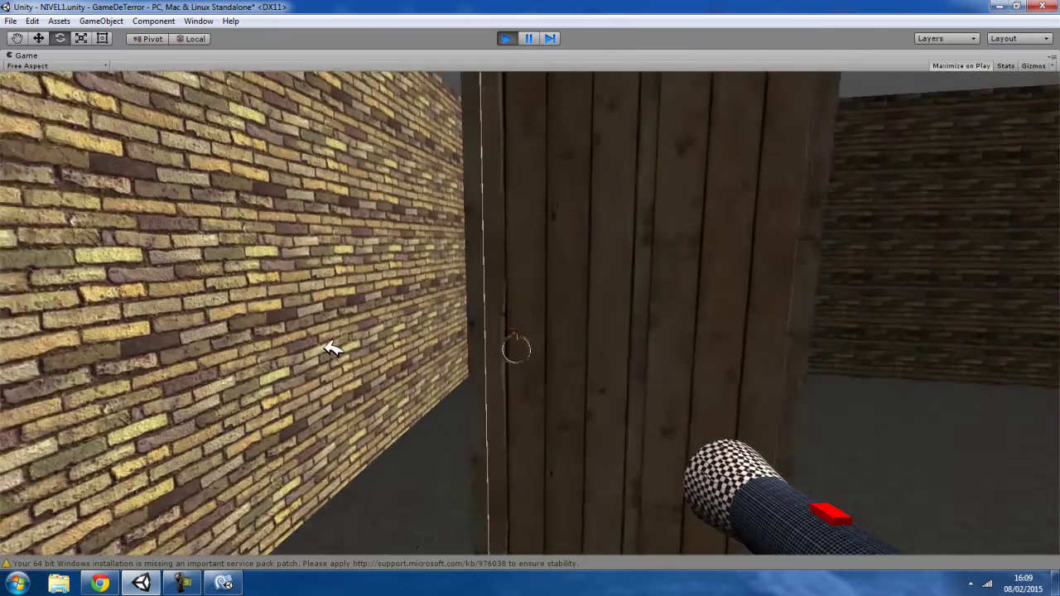
{"action": "key", "text": "s"}
{"action": "key", "text": "w"}
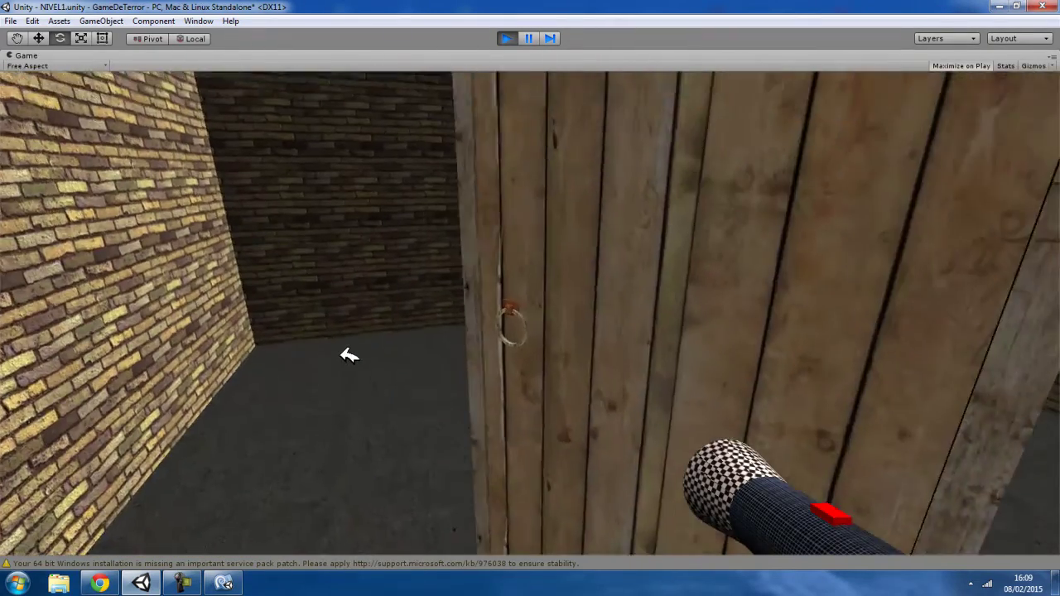
{"action": "key", "text": "s"}
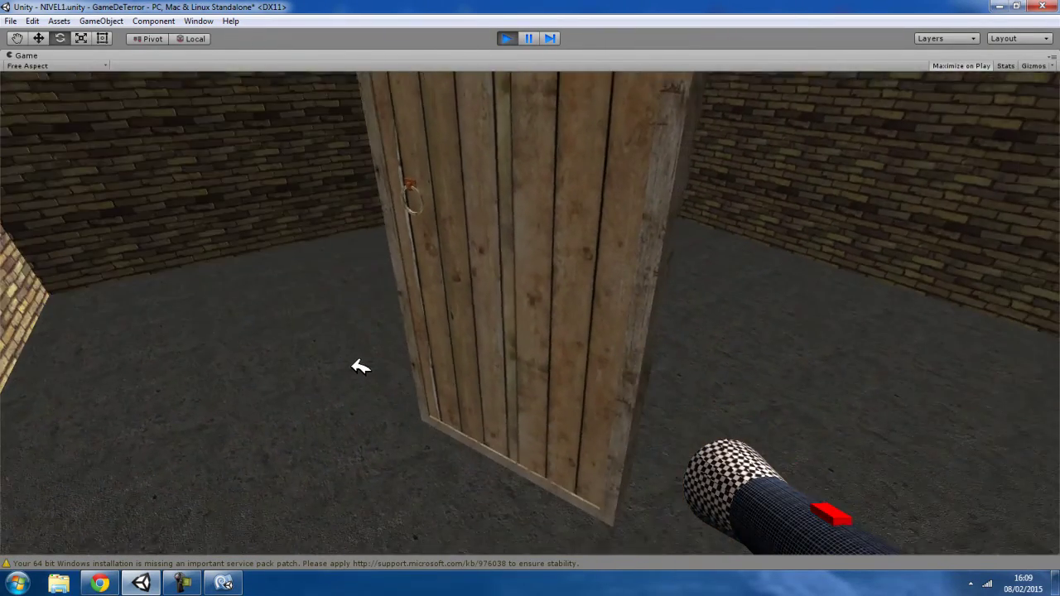
{"action": "key", "text": "w"}
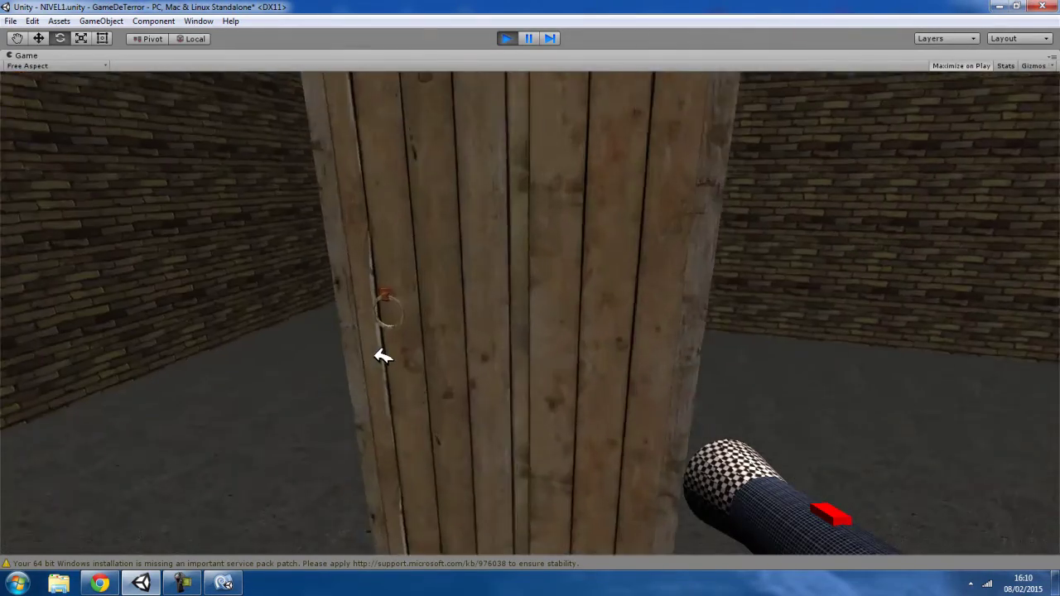
{"action": "key", "text": "s"}
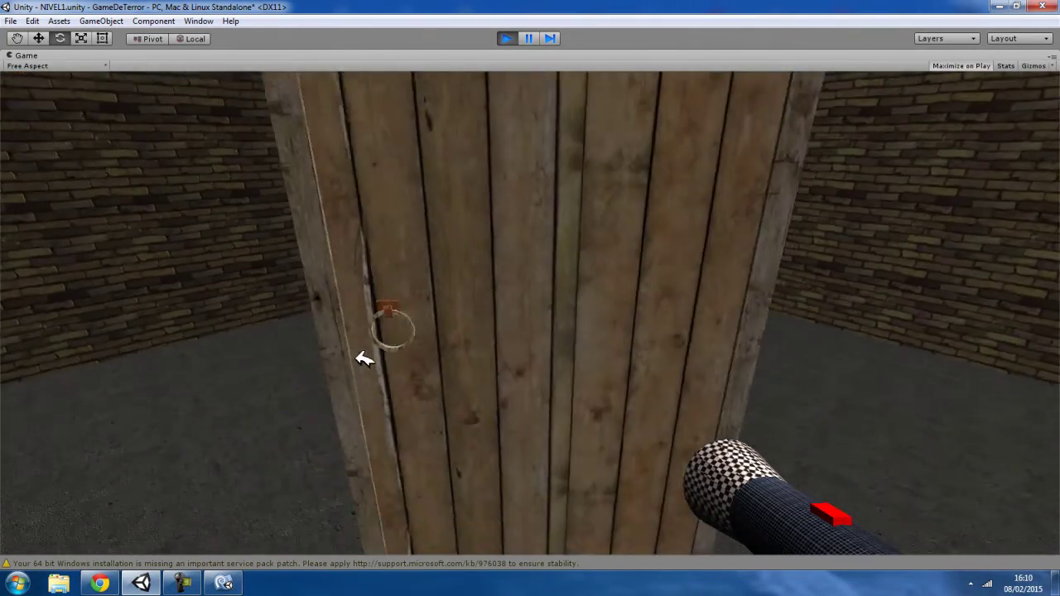
{"action": "key", "text": "s"}
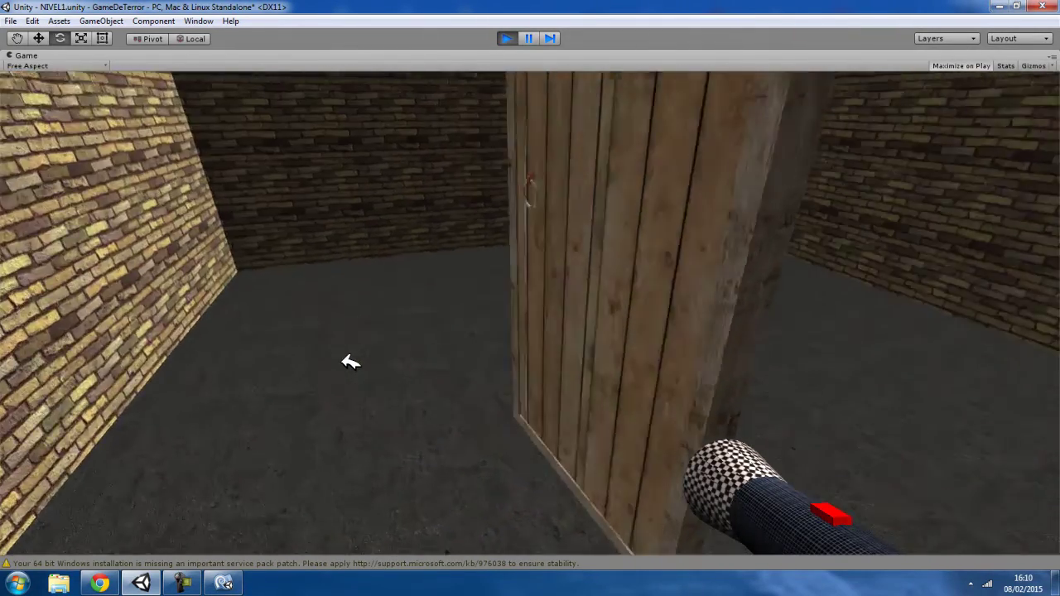
{"action": "key", "text": "w"}
{"action": "key", "text": "s"}
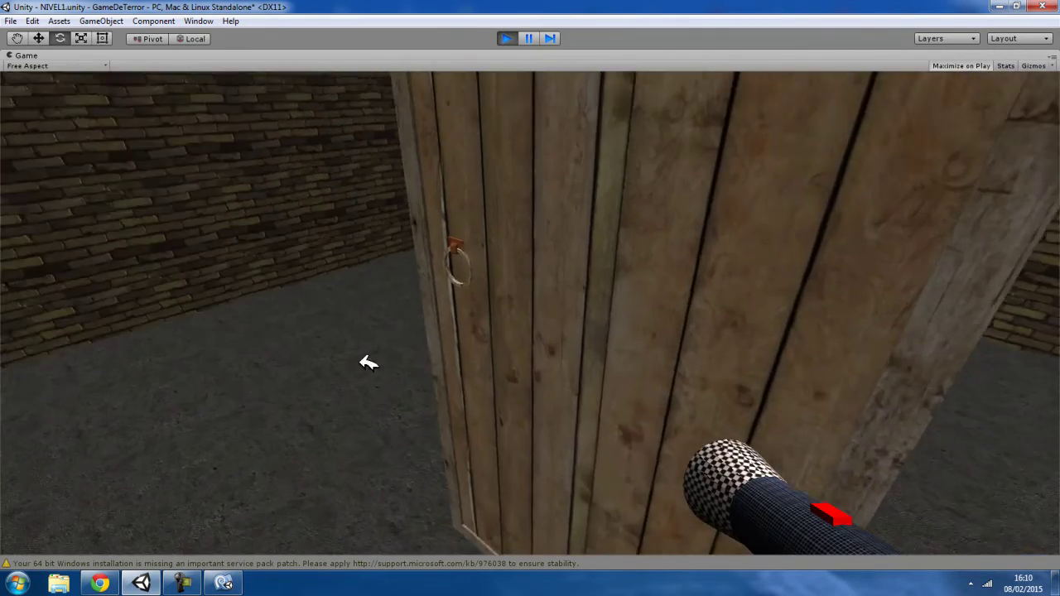
{"action": "mouse_move", "coordinate": [371, 346]}
{"action": "key", "text": "a"}
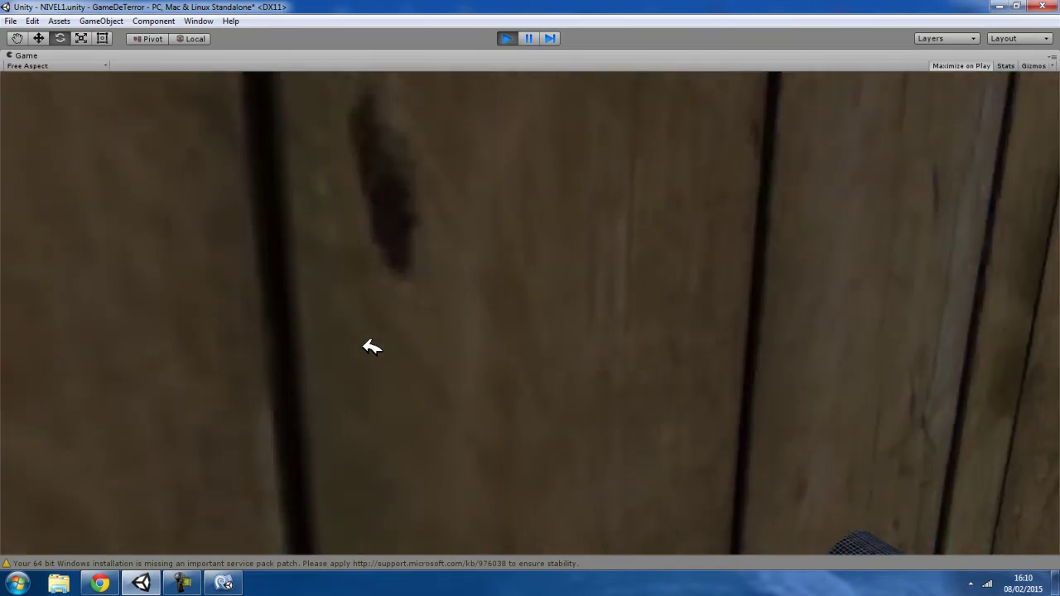
- Keep approaching and backing away from the door, then turn back through the brick corridor
{"action": "key", "text": "s"}
{"action": "mouse_move", "coordinate": [443, 376]}
{"action": "key", "text": "s"}
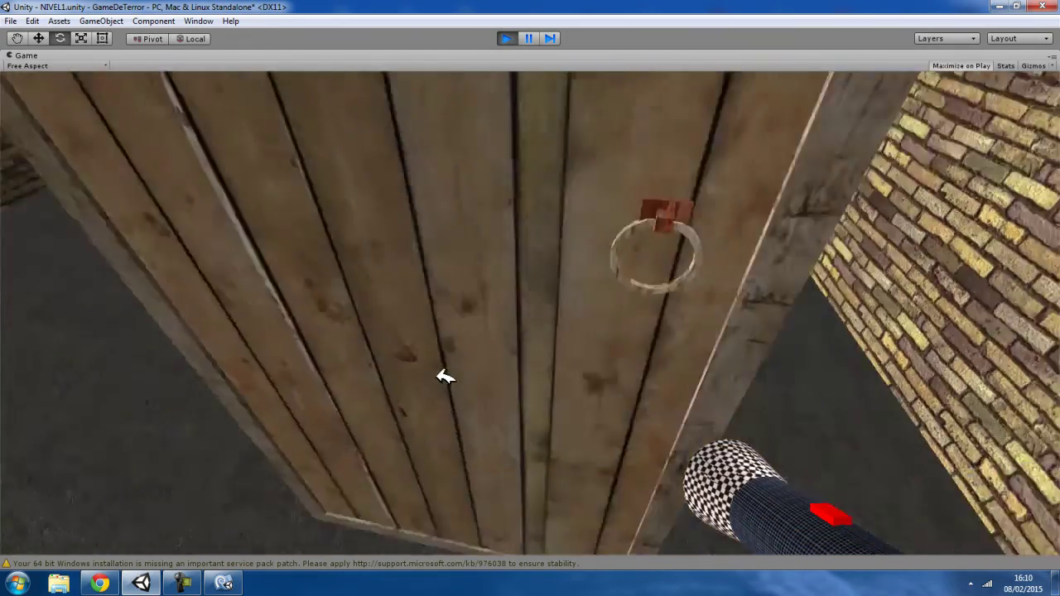
{"action": "key", "text": "w"}
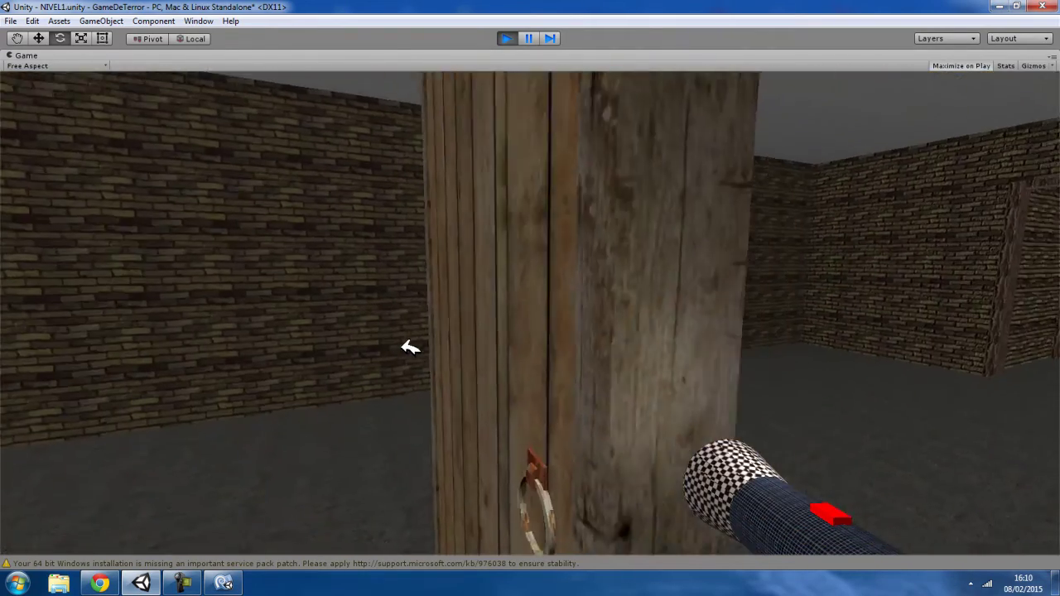
{"action": "key", "text": "w"}
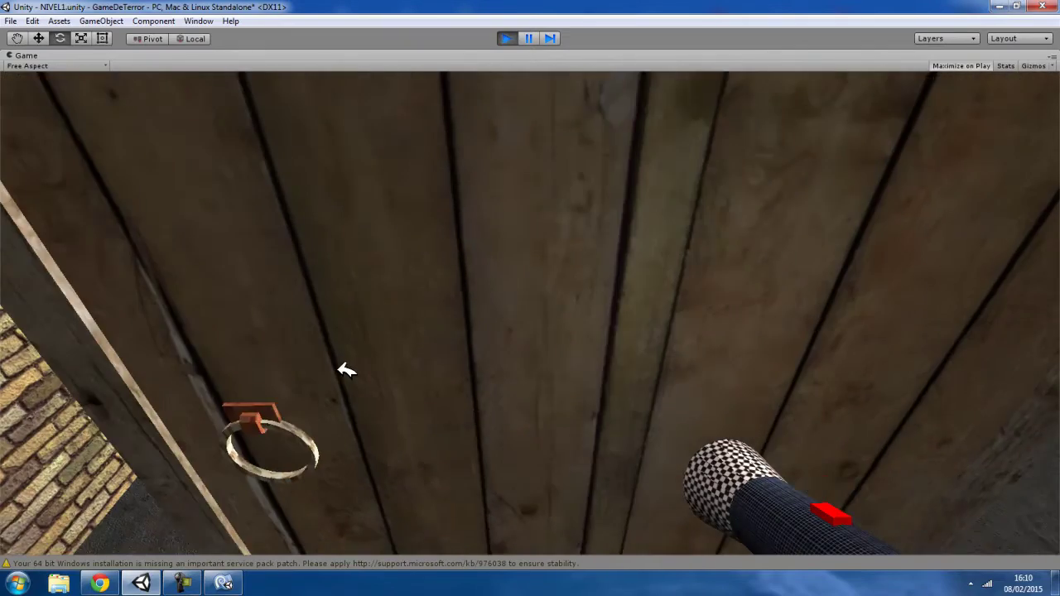
{"action": "key", "text": "s"}
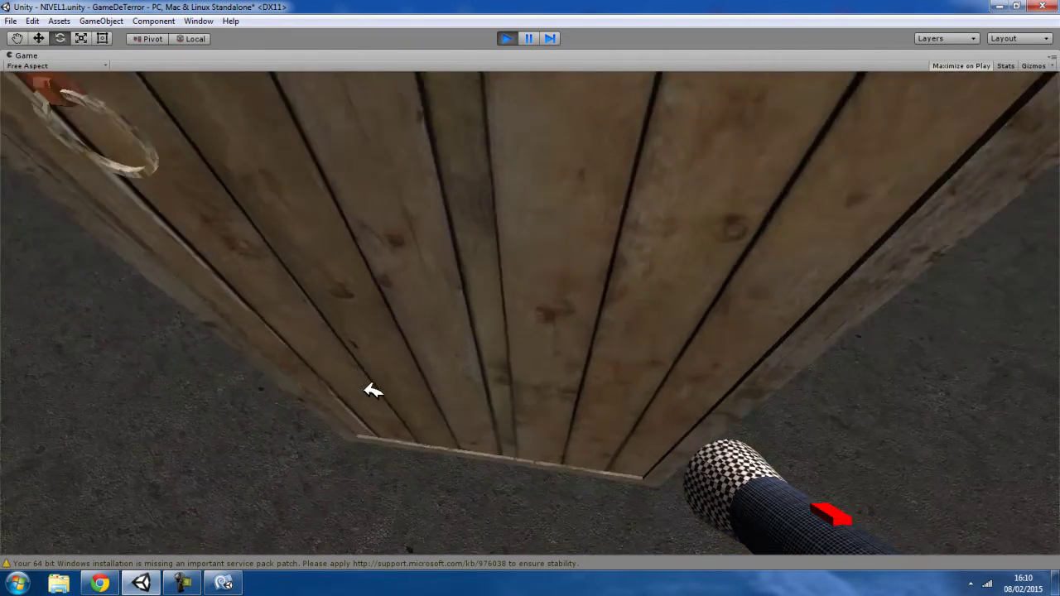
{"action": "key", "text": "w"}
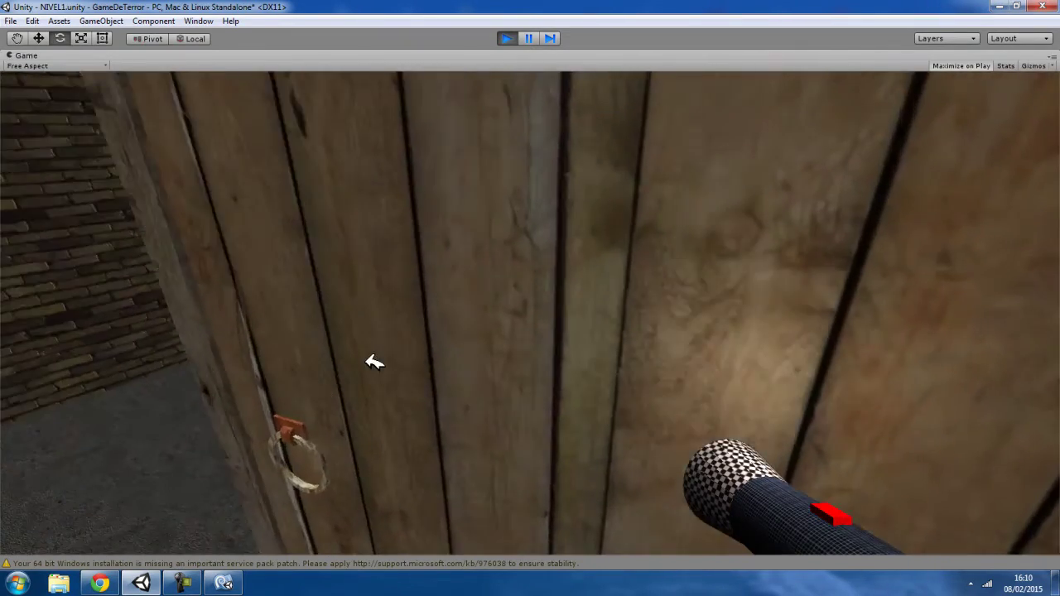
{"action": "key", "text": "w"}
{"action": "key", "text": "a"}
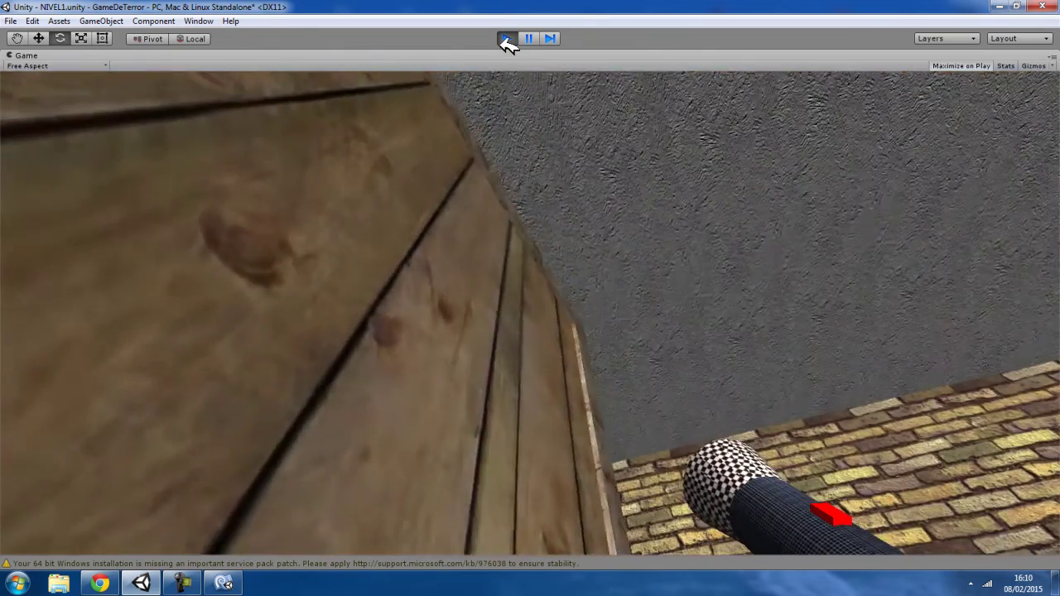
- Stop the game and create a C# script named ChecarColisoes in SCRIPTS
{"action": "left_click", "coordinate": [506, 38]}
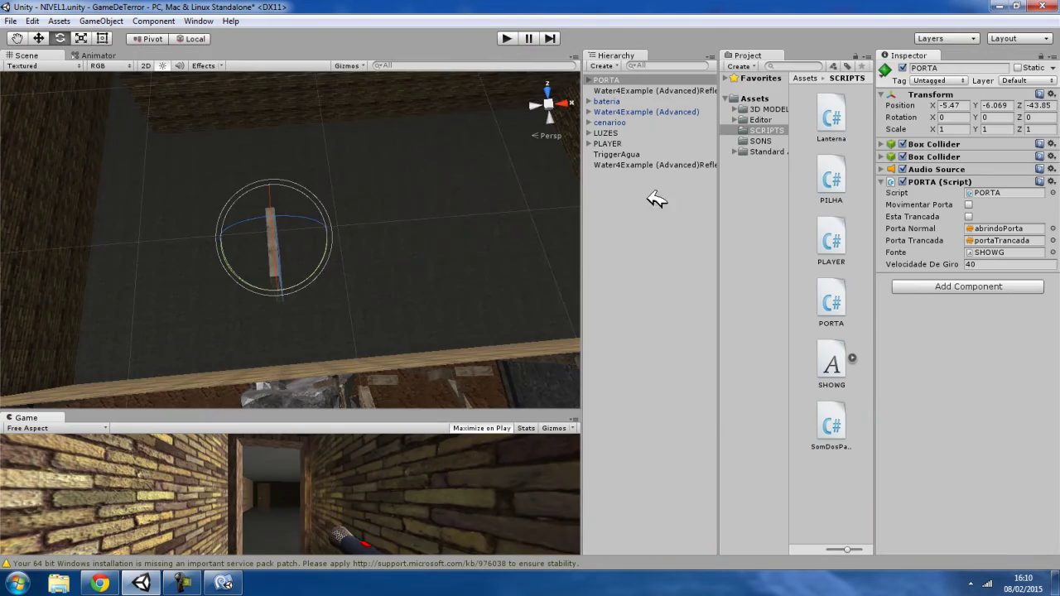
{"action": "right_click", "coordinate": [817, 470]}
{"action": "mouse_move", "coordinate": [851, 270]}
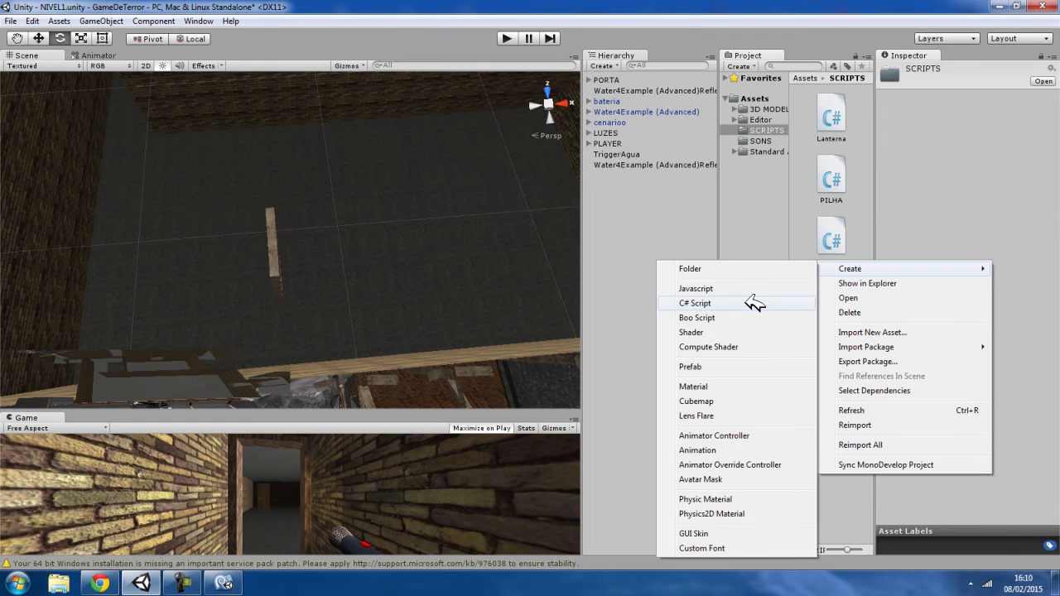
{"action": "left_click", "coordinate": [728, 303]}
{"action": "type", "text": "ChecarCol"}
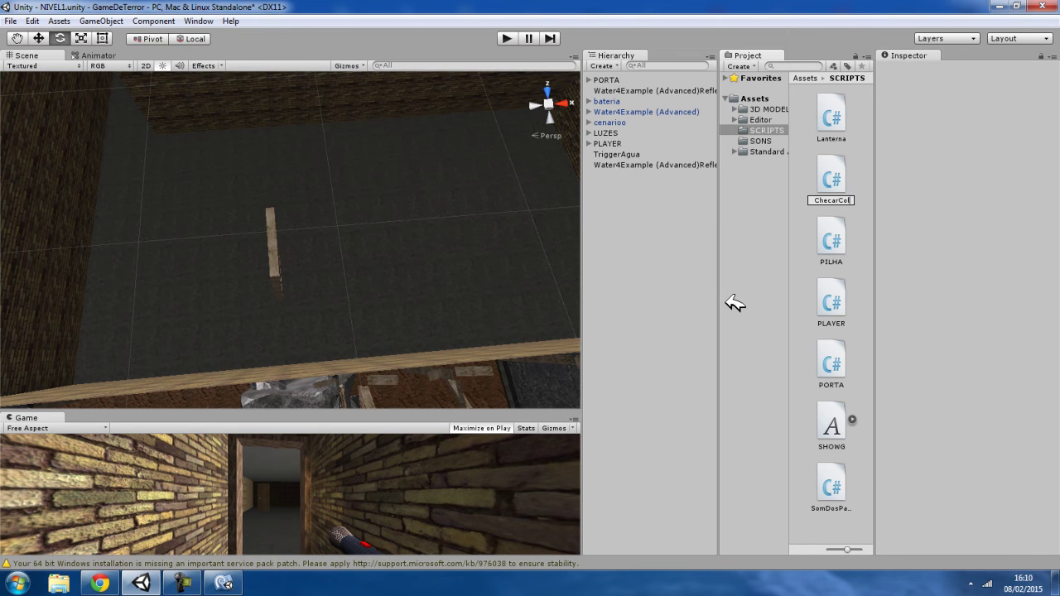
{"action": "key", "text": "Return"}
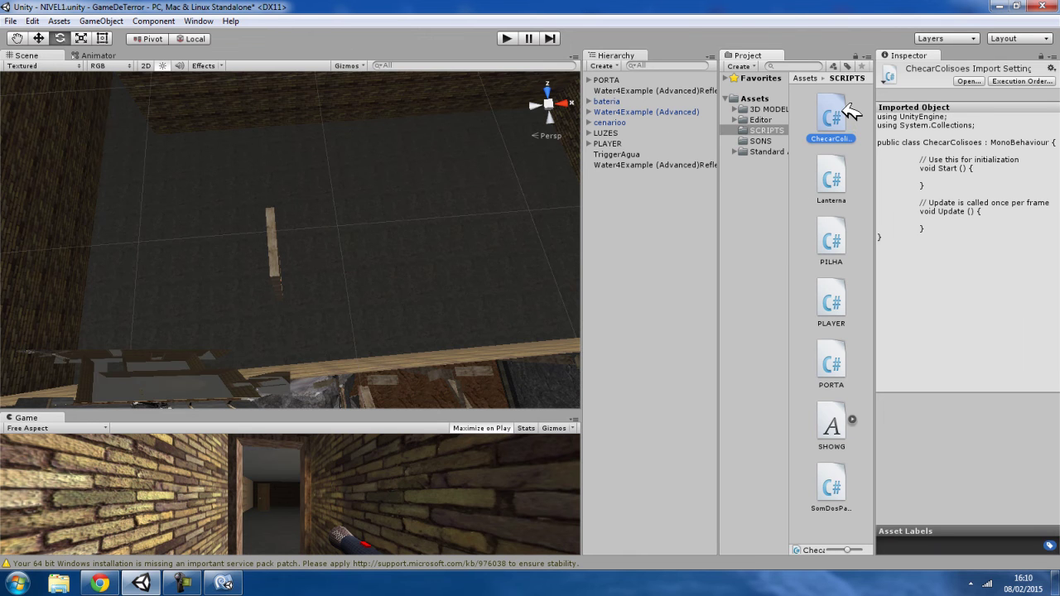
- Attach ChecarColisoes to PLAYER, nudge PLAYER slightly, and open the script for editing
{"action": "left_click_drag", "start_coordinate": [844, 109], "coordinate": [619, 142]}
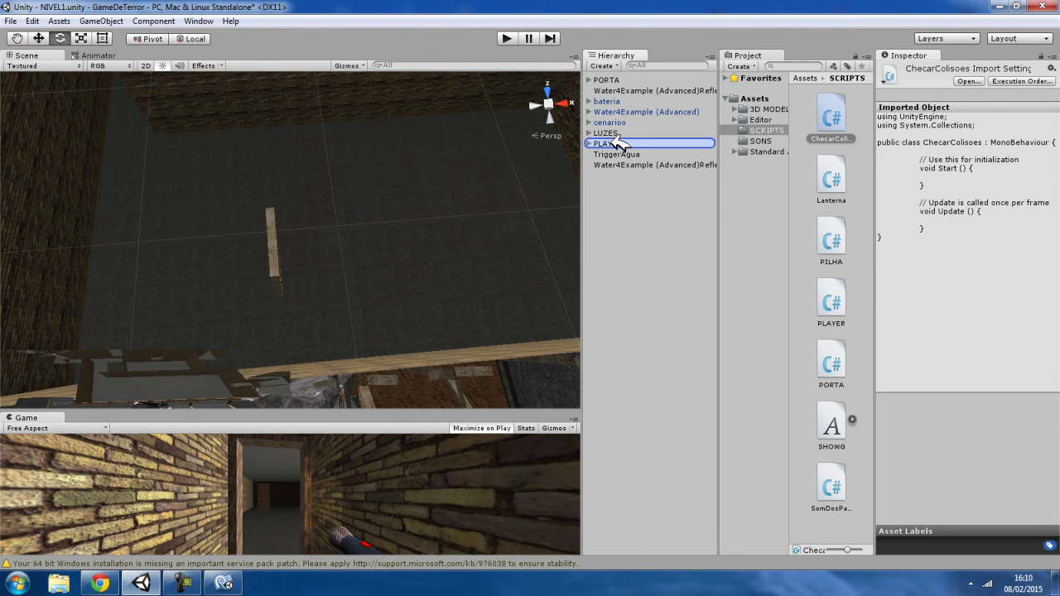
{"action": "key", "text": "f"}
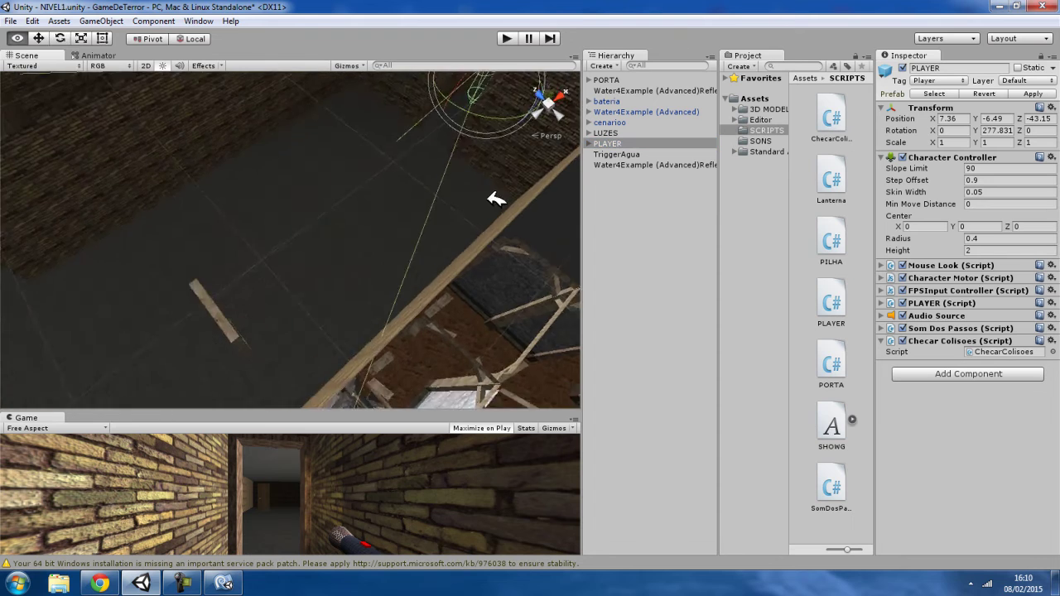
{"action": "key", "text": "w"}
{"action": "mouse_move", "coordinate": [407, 159]}
{"action": "left_mouse_down"}
{"action": "mouse_move", "coordinate": [419, 184]}
{"action": "mouse_move", "coordinate": [354, 355]}
{"action": "mouse_move", "coordinate": [340, 333]}
{"action": "mouse_move", "coordinate": [348, 306]}
{"action": "left_mouse_up"}
{"action": "left_click", "coordinate": [831, 117]}
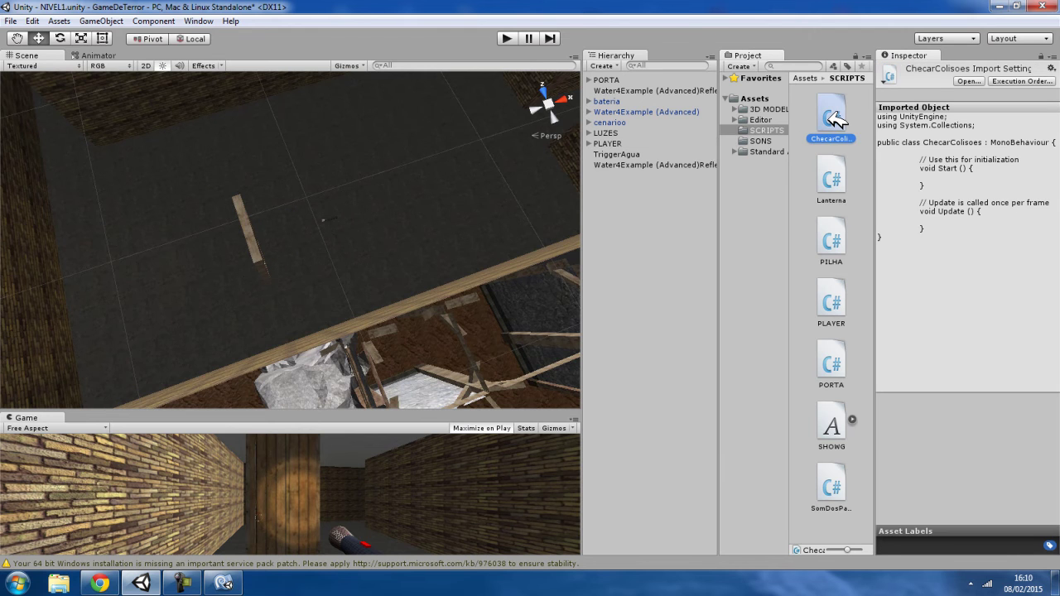
{"action": "double_click", "coordinate": [834, 120]}
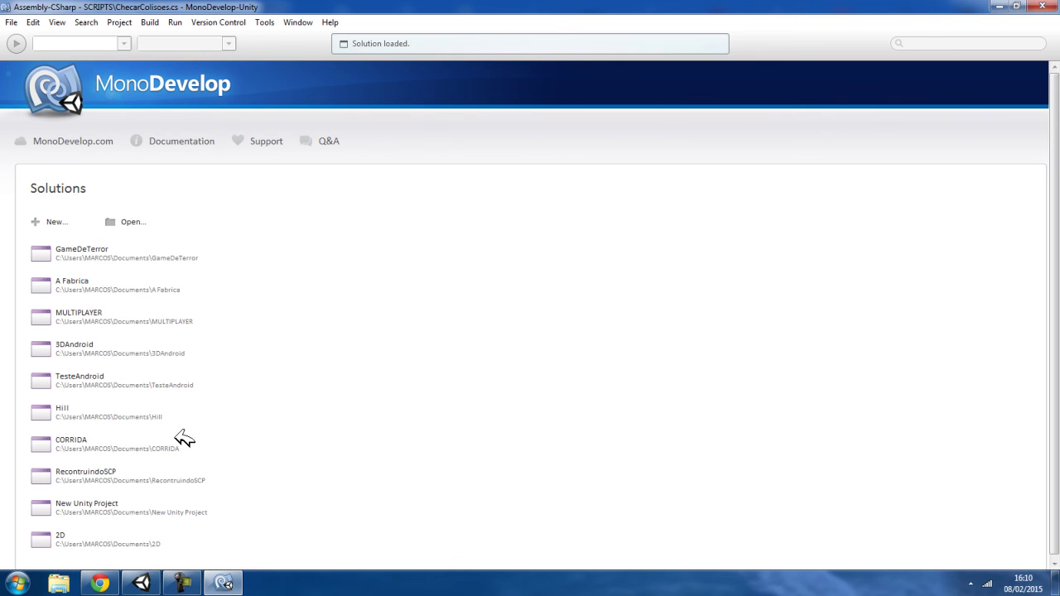
- Remove the blank line and initialization comment, and declare private CharacterController controlador
{"action": "left_click", "coordinate": [182, 583]}
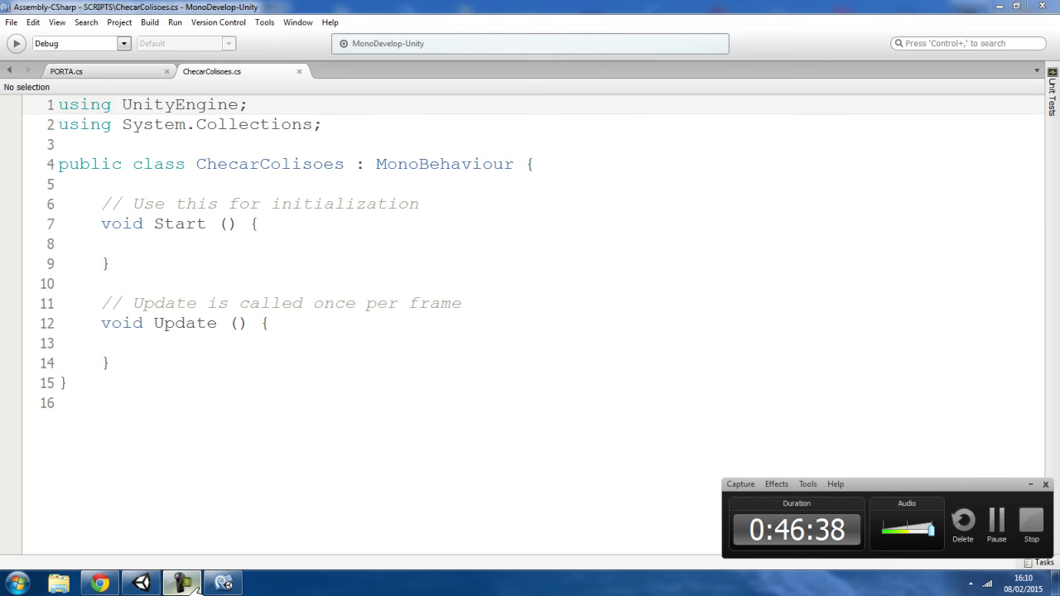
{"action": "left_click", "coordinate": [116, 147]}
{"action": "key", "text": "BackSpace"}
{"action": "left_click_drag", "start_coordinate": [438, 180], "coordinate": [112, 166]}
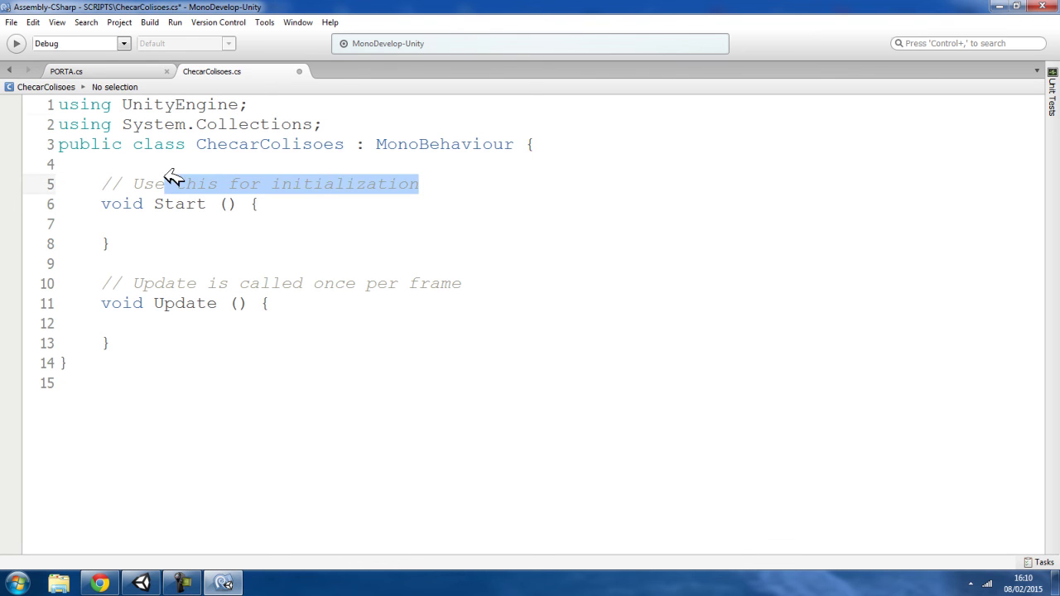
{"action": "key", "text": "BackSpace"}
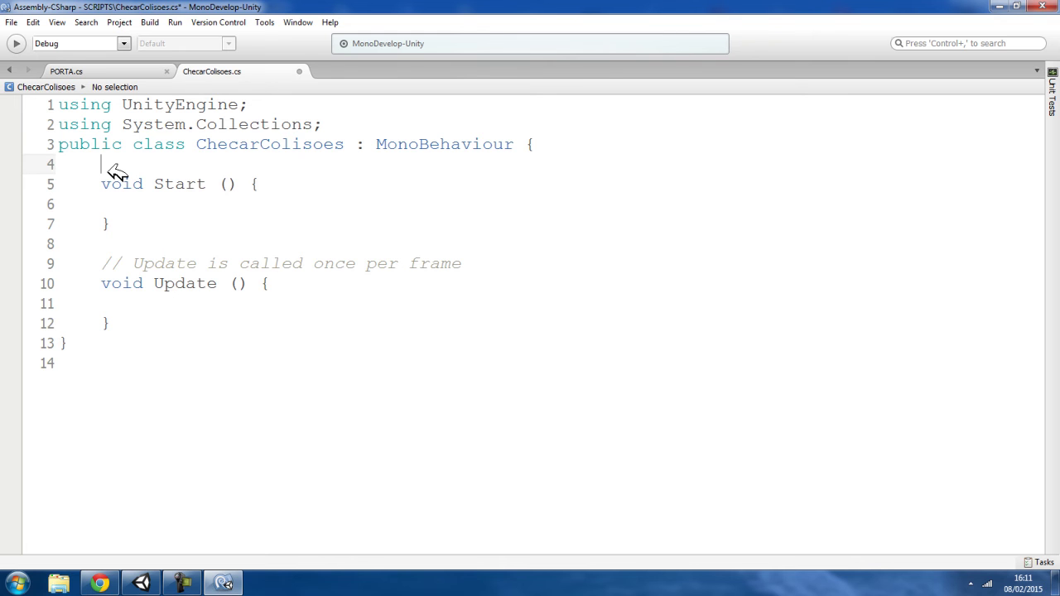
{"action": "type", "text": "private "}
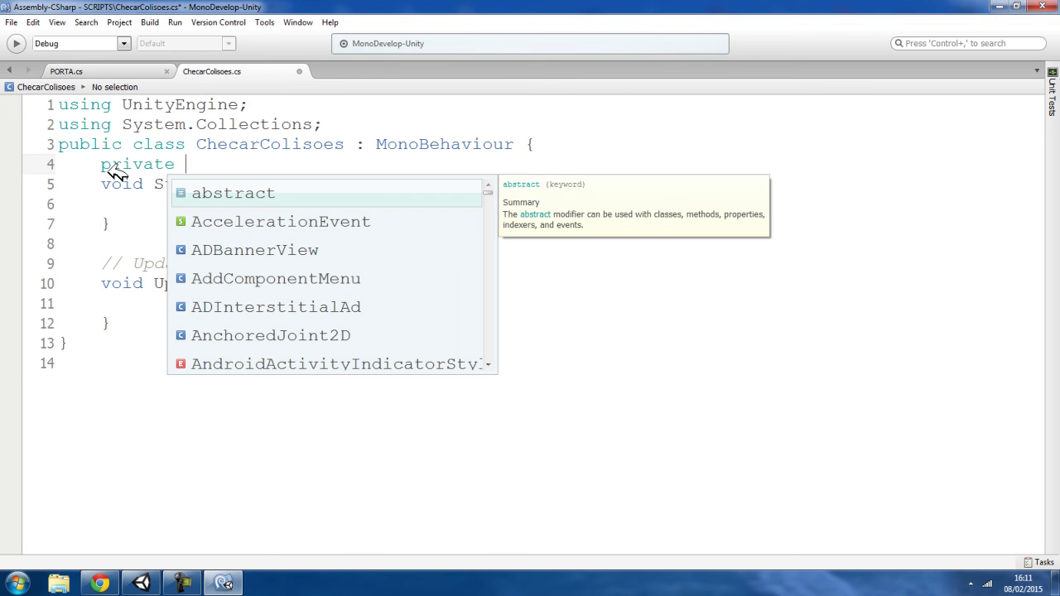
{"action": "type", "text": "Charac"}
{"action": "key", "text": "Up"}
{"action": "key", "text": "Return"}
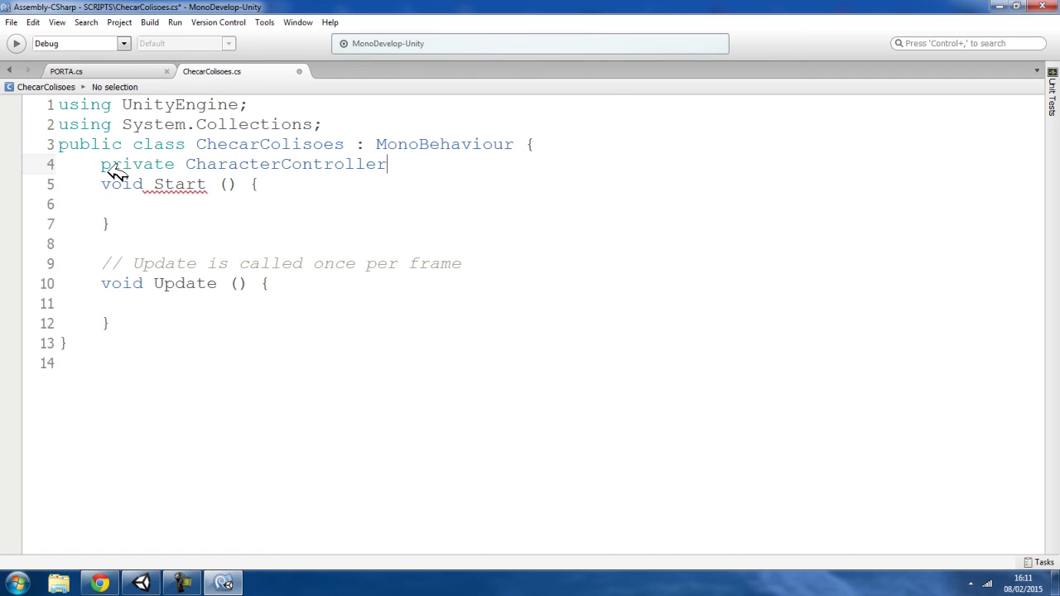
{"action": "type", "text": " controla"}
{"action": "type", "text": "dor;"}
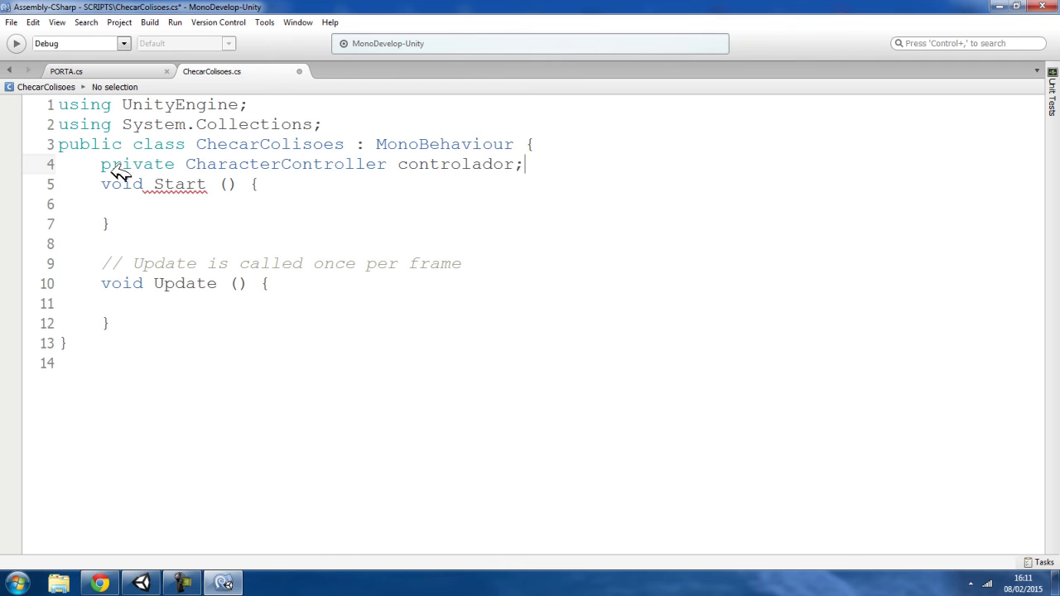
- In Start, assign controlador = GetComponent<CharacterController>();
{"action": "left_click", "coordinate": [171, 204]}
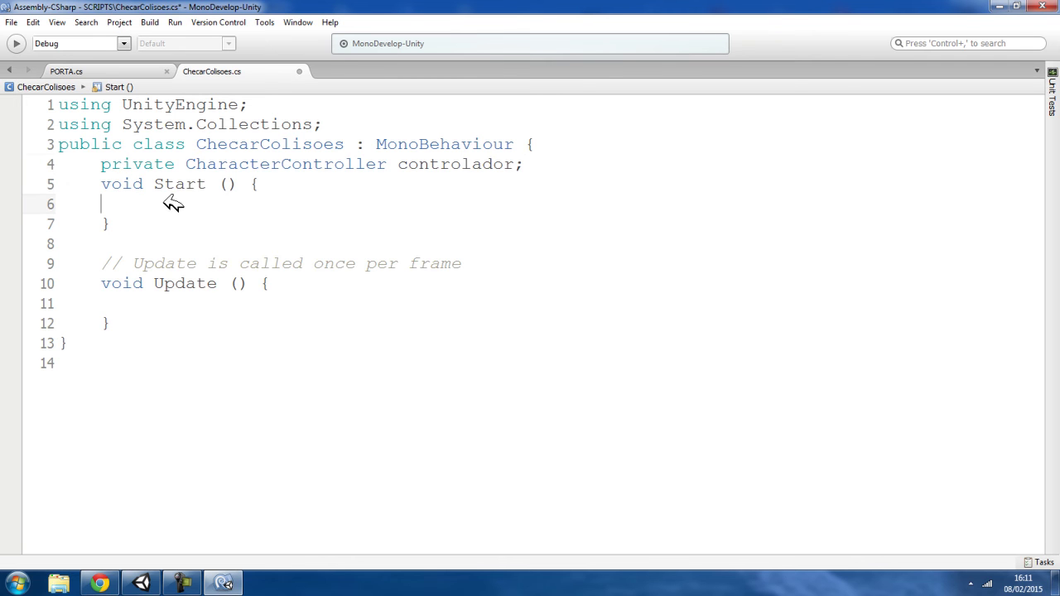
{"action": "double_click", "coordinate": [434, 166]}
{"action": "key", "text": "ctrl+c"}
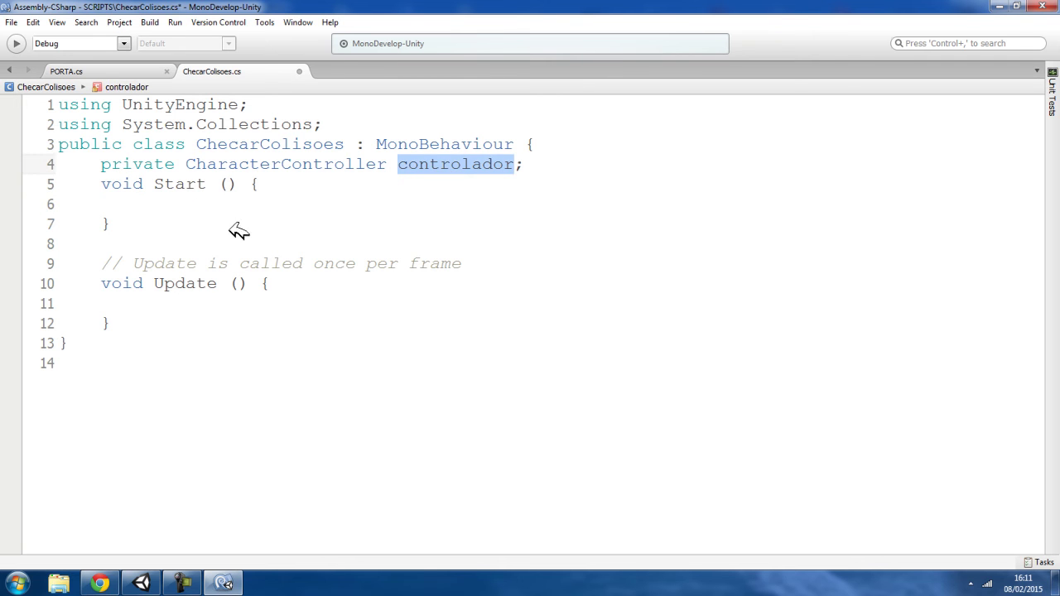
{"action": "left_click", "coordinate": [188, 202]}
{"action": "key", "text": "ctrl+v"}
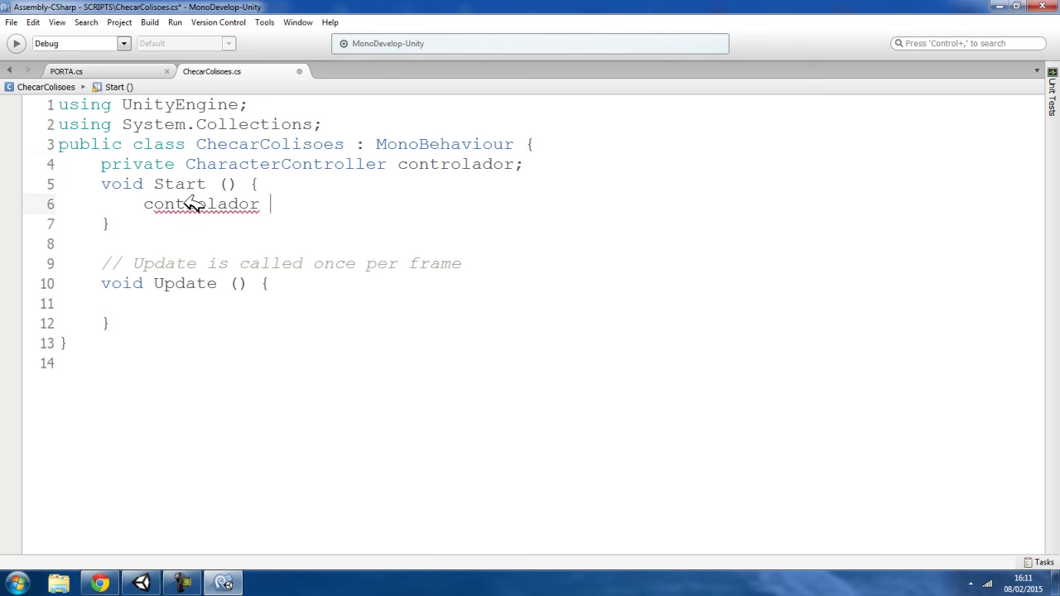
{"action": "type", "text": "= G"}
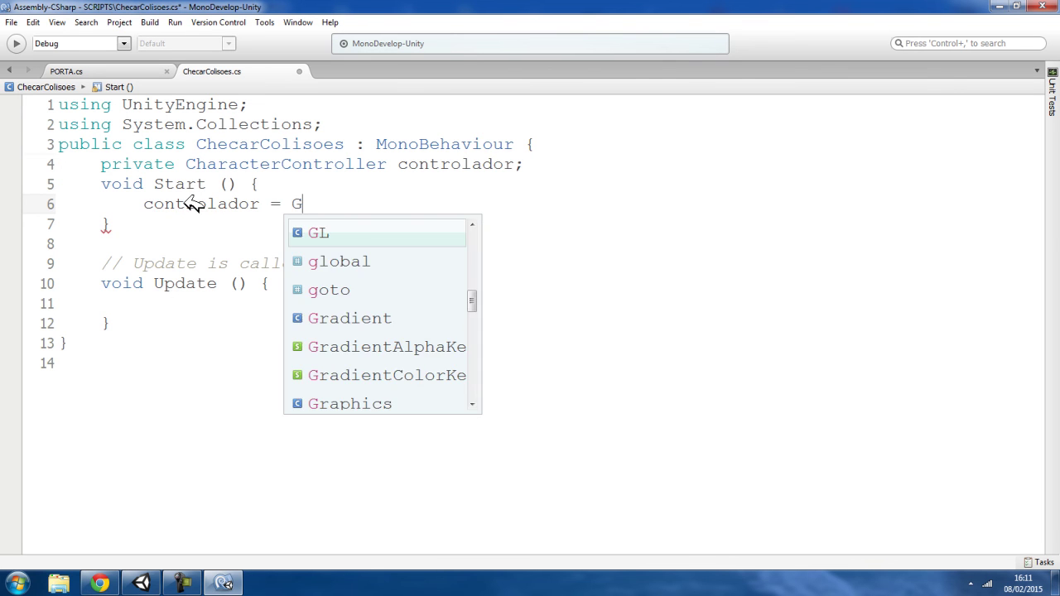
{"action": "type", "text": "et"}
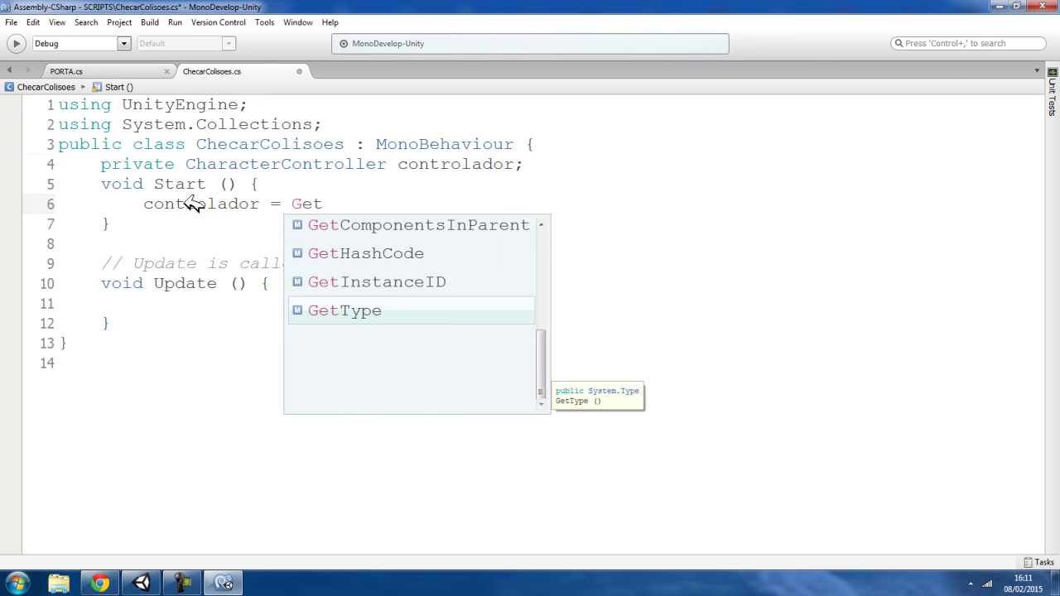
{"action": "type", "text": "com"}
{"action": "key", "text": "Return"}
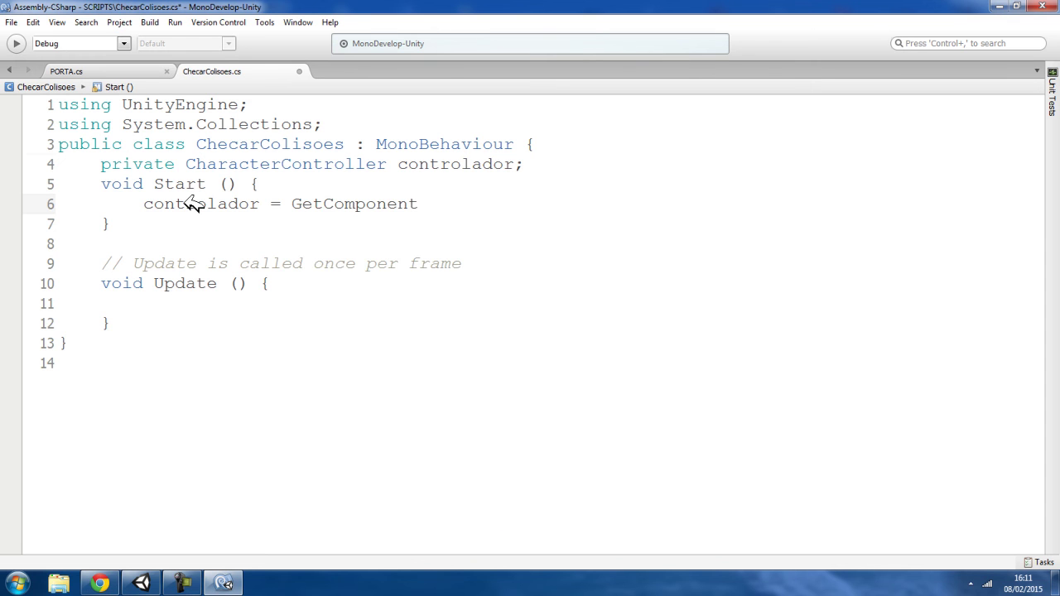
{"action": "double_click", "coordinate": [215, 165]}
{"action": "key", "text": "ctrl+c"}
{"action": "left_click", "coordinate": [473, 213]}
{"action": "key", "text": "ctrl+v"}
{"action": "type", "text": ">"}
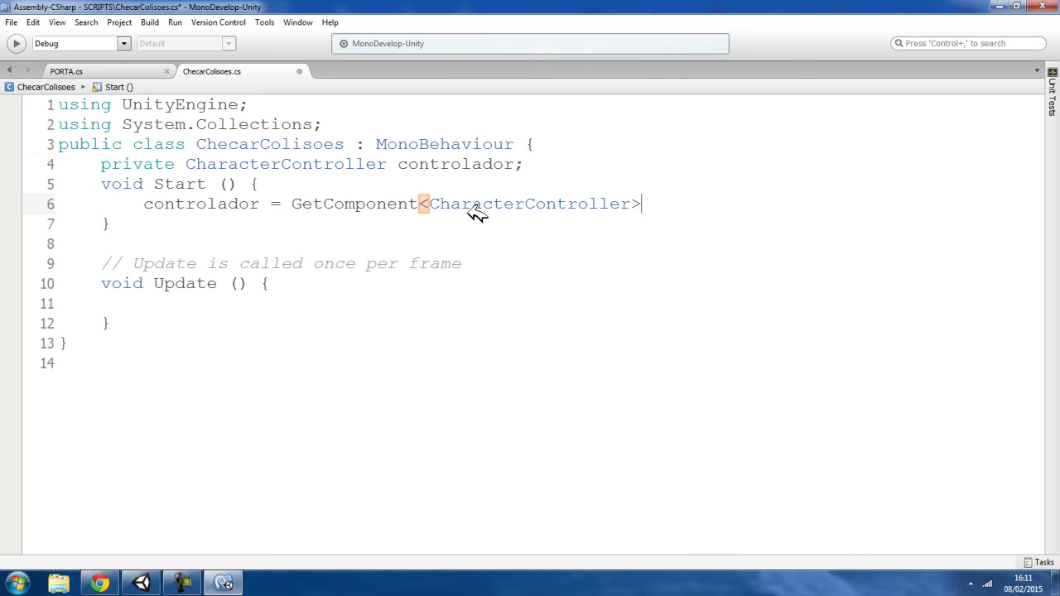
{"action": "type", "text": " ();"}
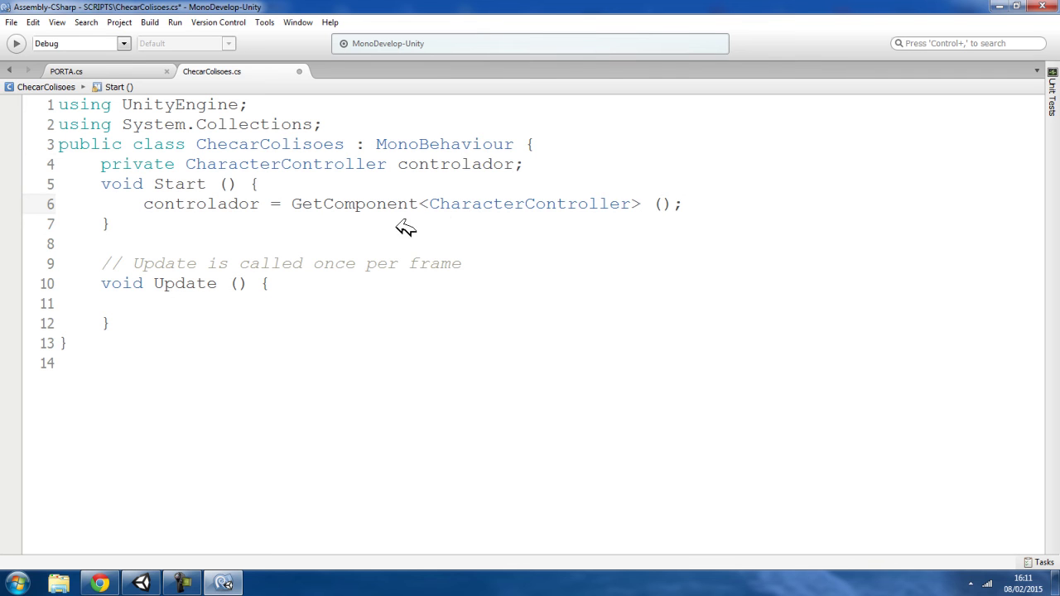
- Delete the Update method and its comment, and begin void OnControllerColliderHit()
{"action": "left_click_drag", "start_coordinate": [488, 264], "coordinate": [121, 253]}
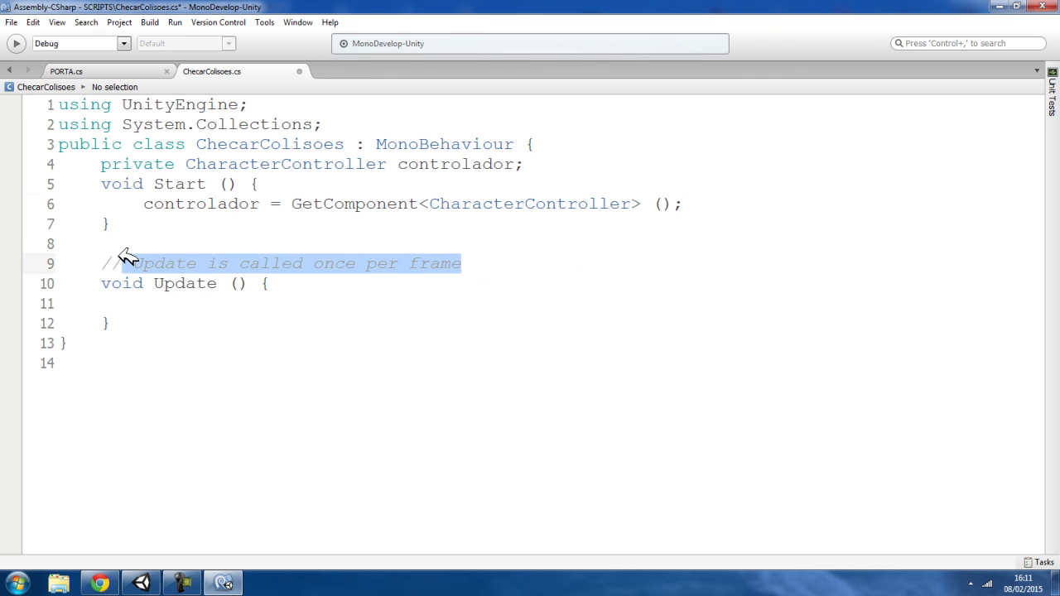
{"action": "left_click_drag", "start_coordinate": [145, 321], "coordinate": [66, 248]}
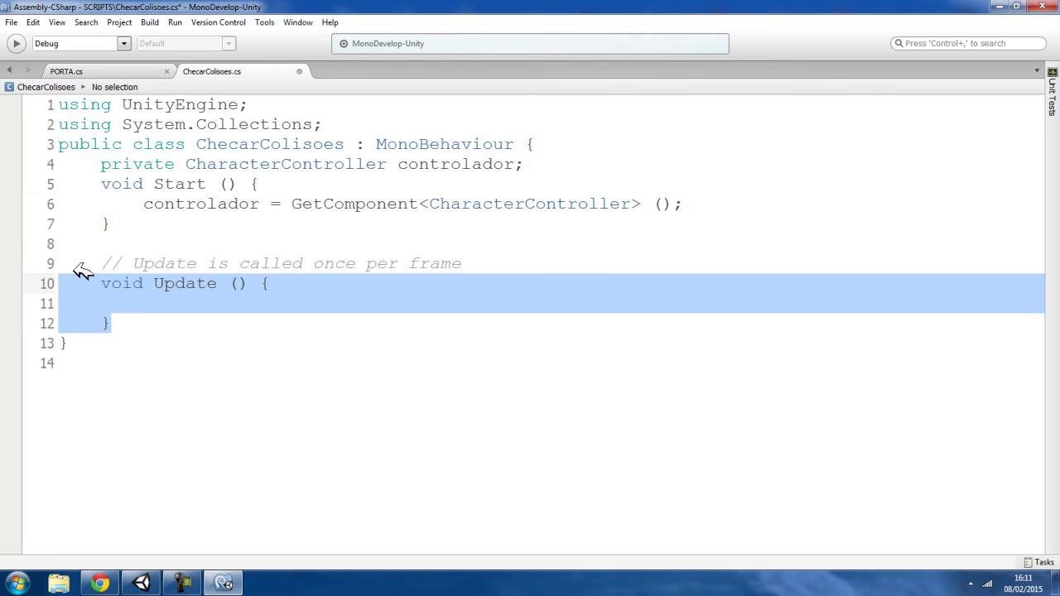
{"action": "key", "text": "Delete"}
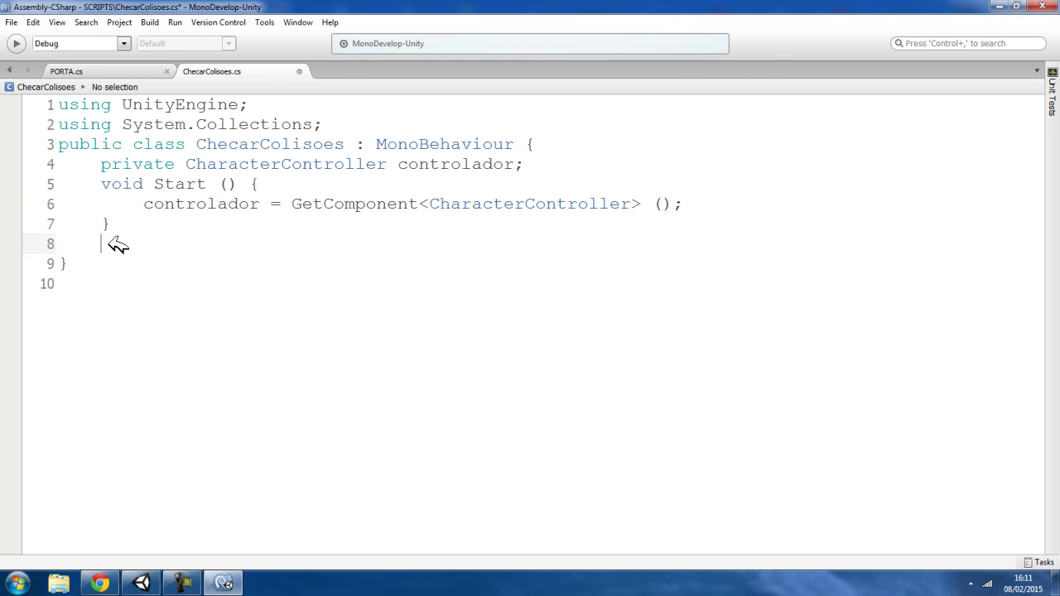
{"action": "type", "text": "void ON"}
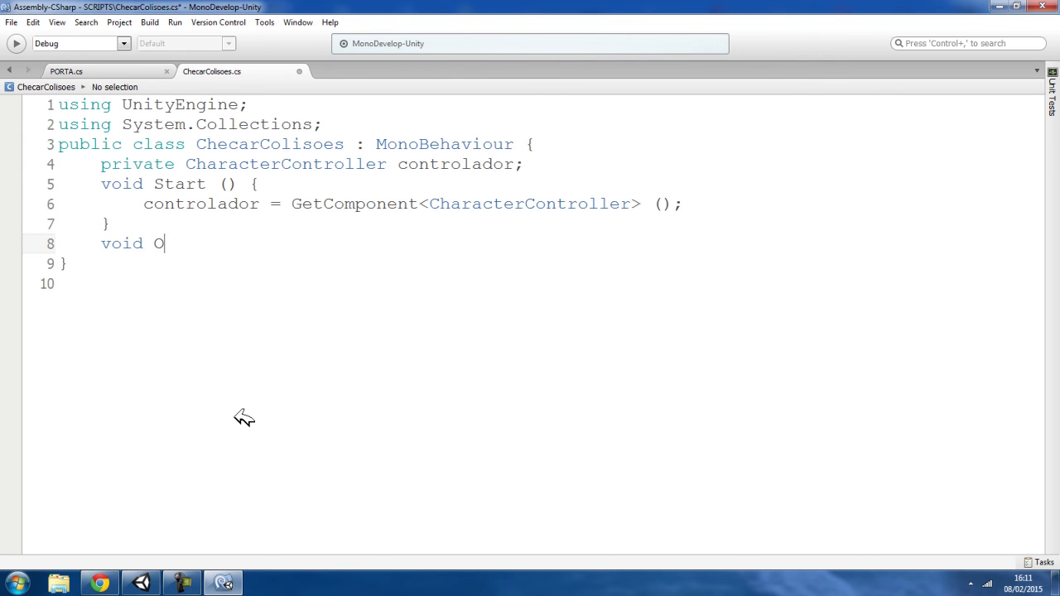
{"action": "type", "text": "ontrollerCol"}
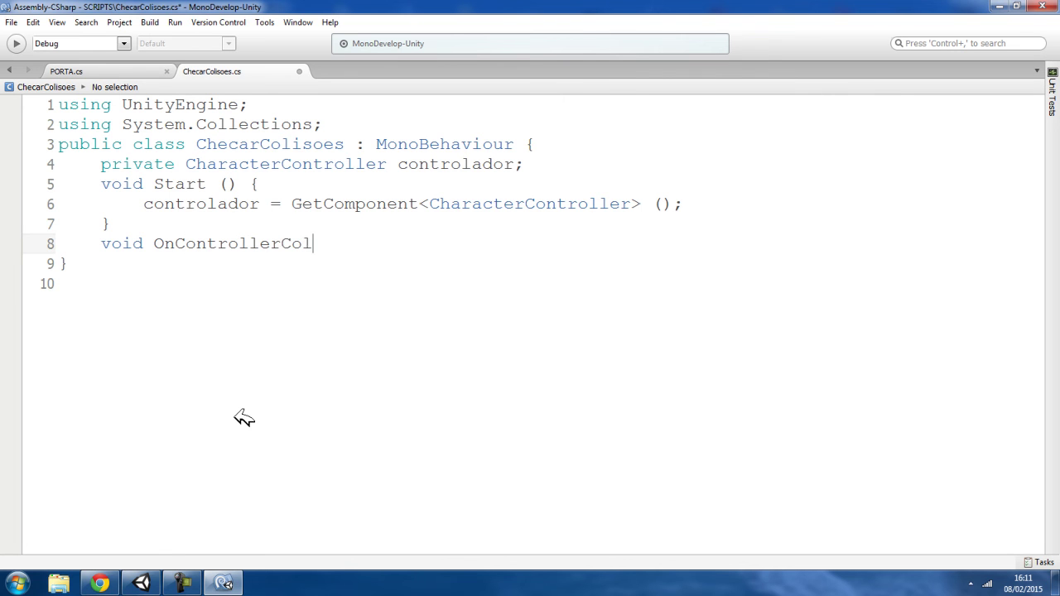
{"action": "type", "text": "erH"}
{"action": "type", "text": "()"}
{"action": "key", "text": "BackSpace"}
{"action": "left_click", "coordinate": [141, 583]}
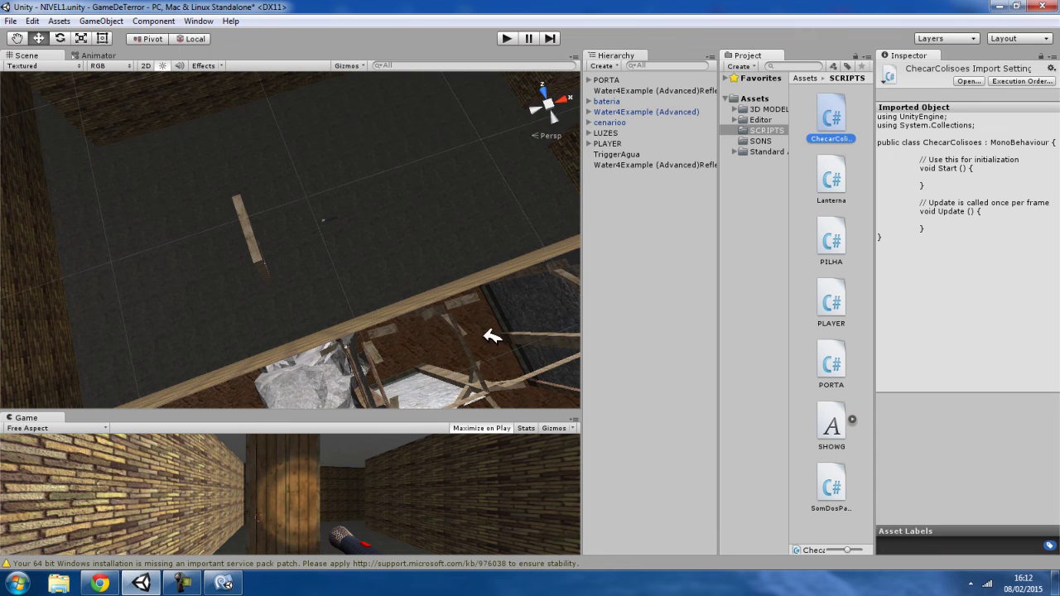
{"action": "double_click", "coordinate": [607, 143]}
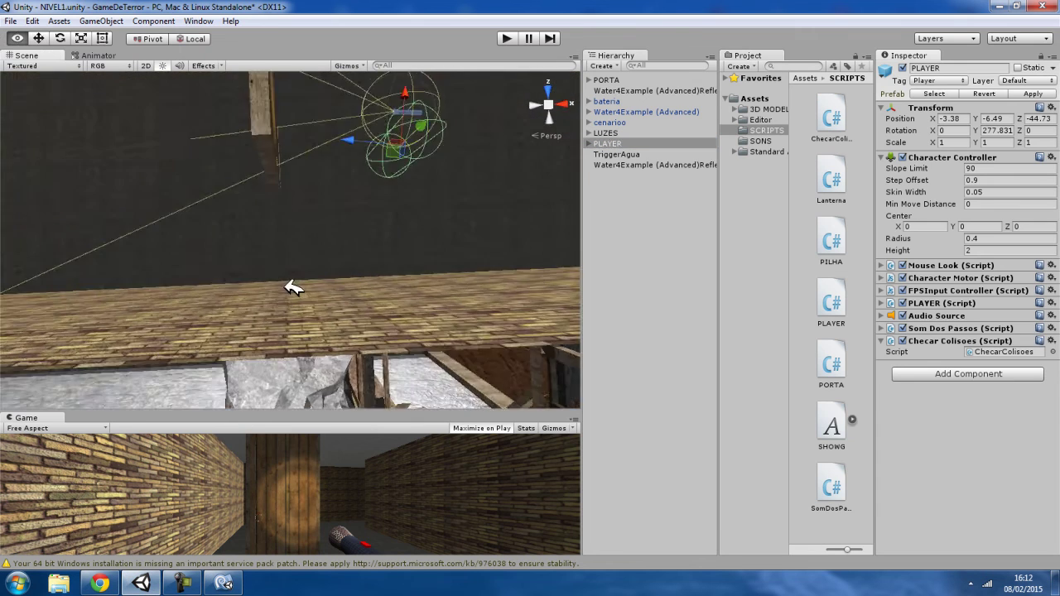
{"action": "left_click_drag", "start_coordinate": [294, 287], "coordinate": [314, 348], "text": "alt"}
{"action": "left_click", "coordinate": [952, 158]}
{"action": "left_click", "coordinate": [952, 157]}
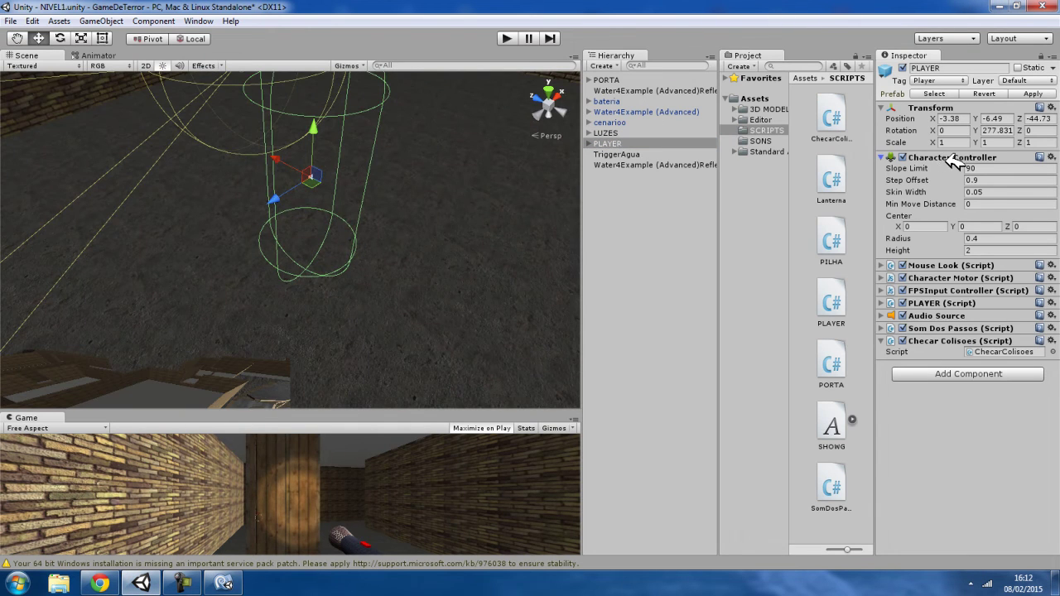
{"action": "left_click", "coordinate": [223, 583]}
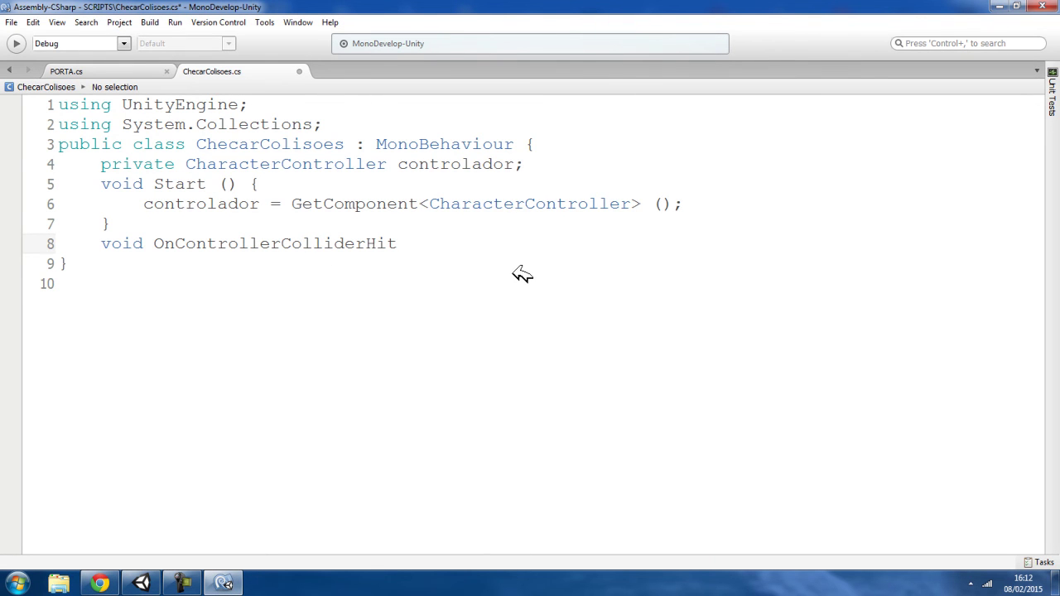
- Give OnControllerColliderHit a ControllerColliderHit hit parameter and an empty body
{"action": "left_click_drag", "start_coordinate": [174, 243], "coordinate": [397, 245]}
{"action": "key", "text": "ctrl+c"}
{"action": "left_click", "coordinate": [431, 245]}
{"action": "key", "text": "ctrl+v"}
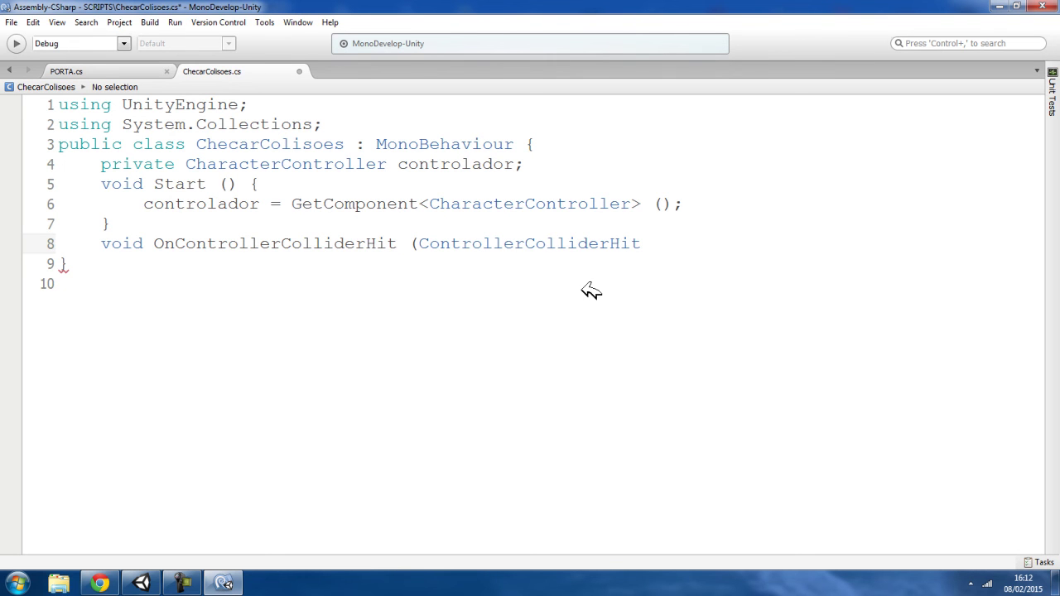
{"action": "type", "text": "hit)"}
{"action": "type", "text": "{"}
{"action": "key", "text": "Return"}
{"action": "key", "text": "Return"}
{"action": "type", "text": "}"}
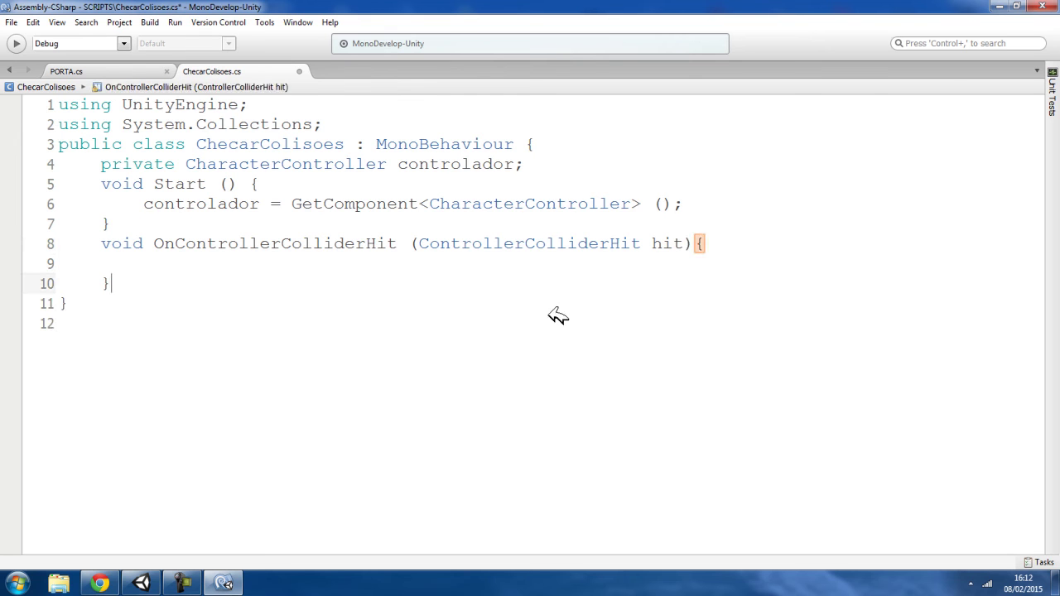
{"action": "left_click", "coordinate": [196, 261]}
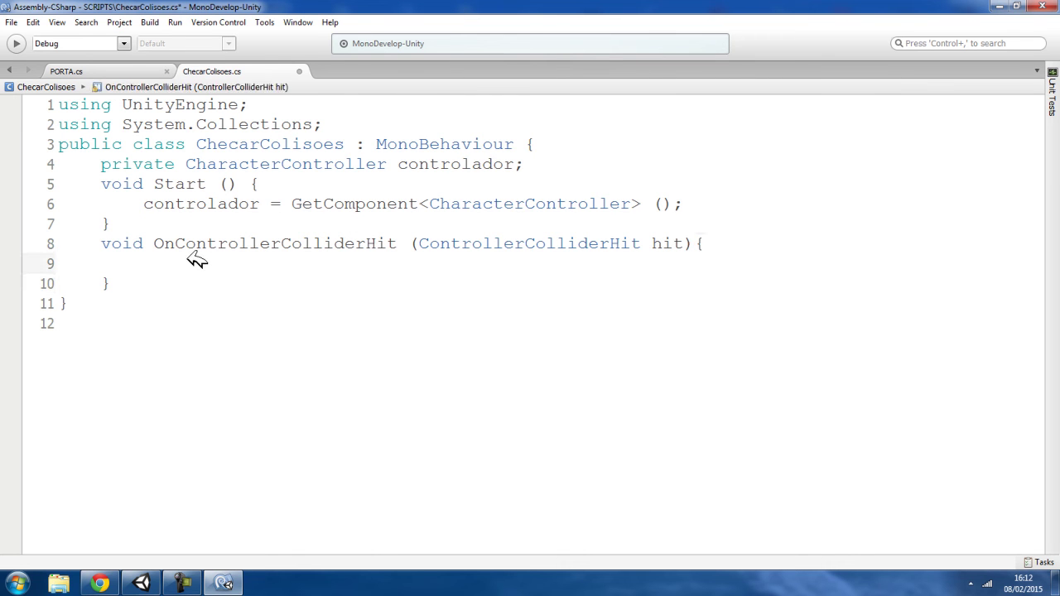
- Add an empty if (hit.gameObject.CompareTag("PORTA")) block inside the method
{"action": "type", "text": "if("}
{"action": "type", "text": "hit."}
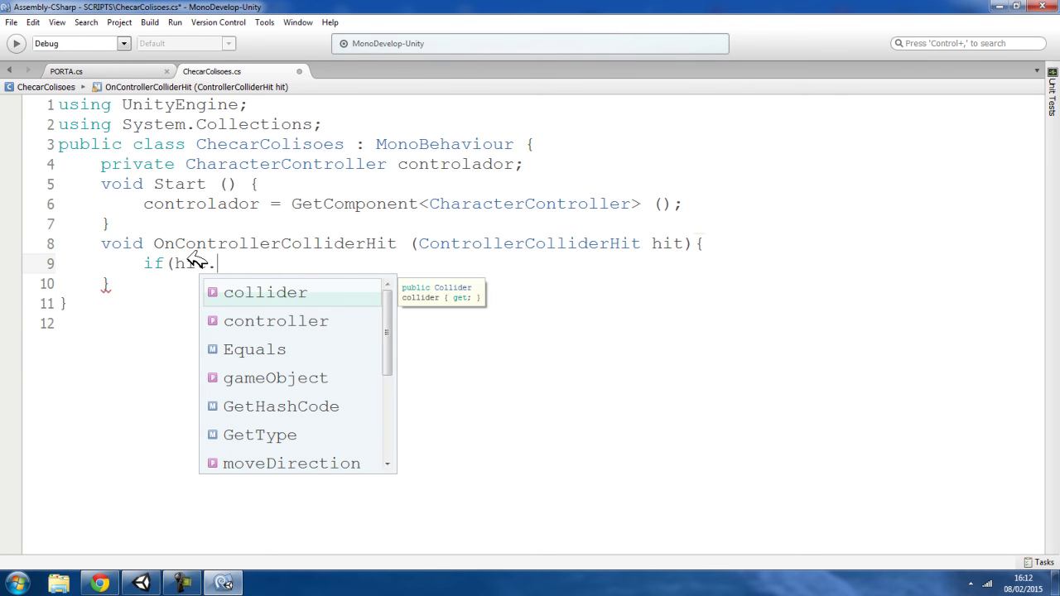
{"action": "type", "text": "gameObje"}
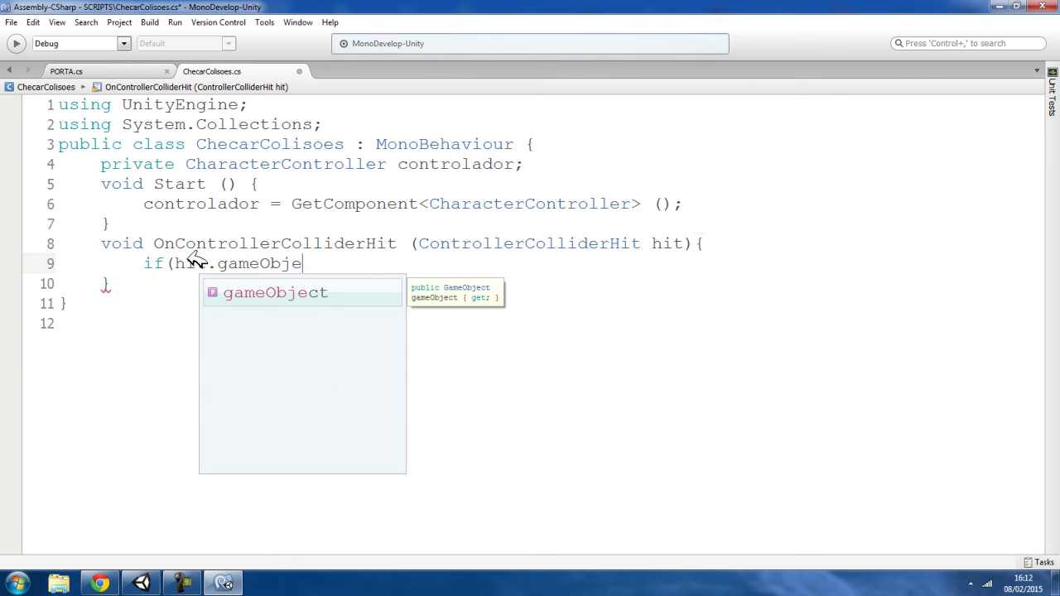
{"action": "type", "text": "ct."}
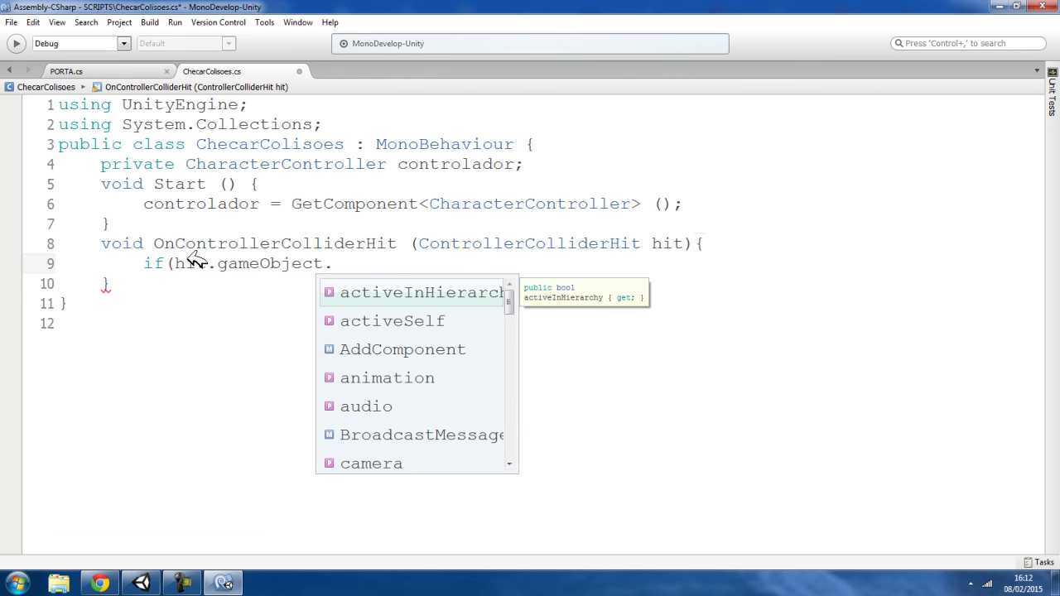
{"action": "type", "text": "Compare"}
{"action": "key", "text": "Return"}
{"action": "type", "text": "(\"PORTA\""}
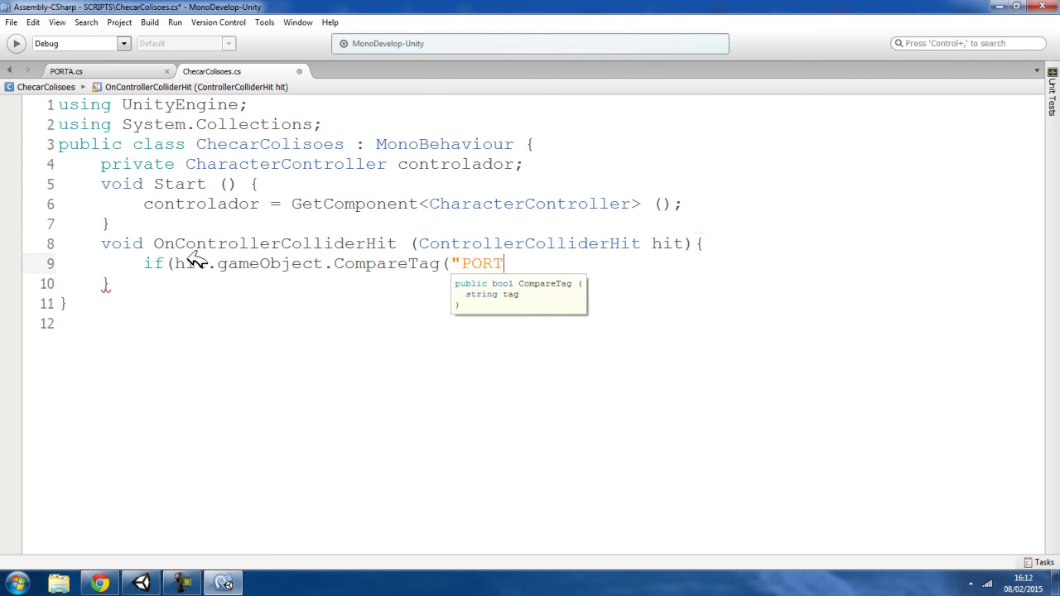
{"action": "type", "text": ")"}
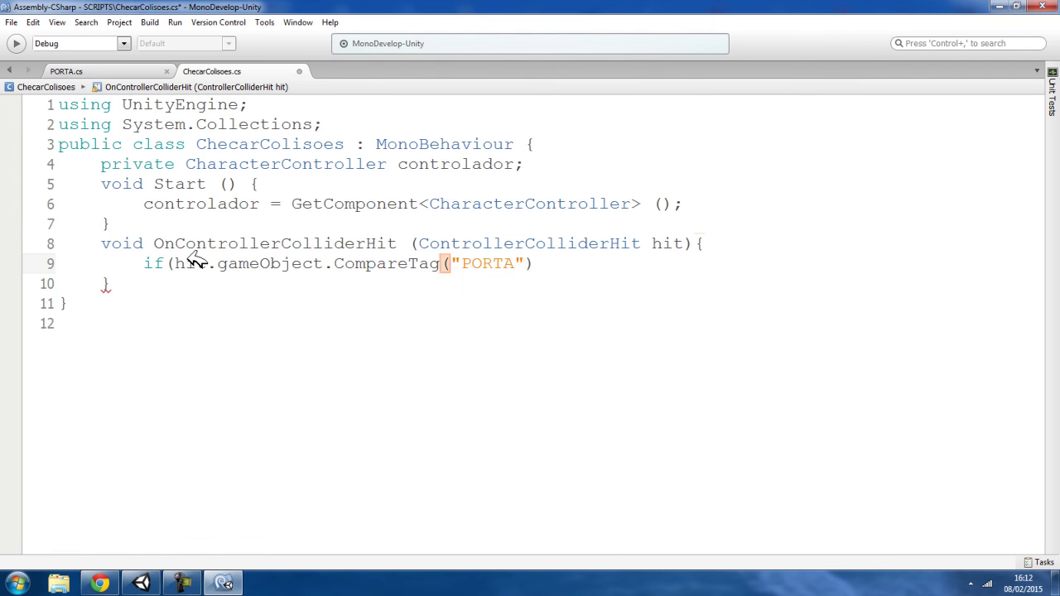
{"action": "type", "text": ") {"}
{"action": "key", "text": "Return"}
{"action": "key", "text": "Return"}
{"action": "type", "text": "}"}
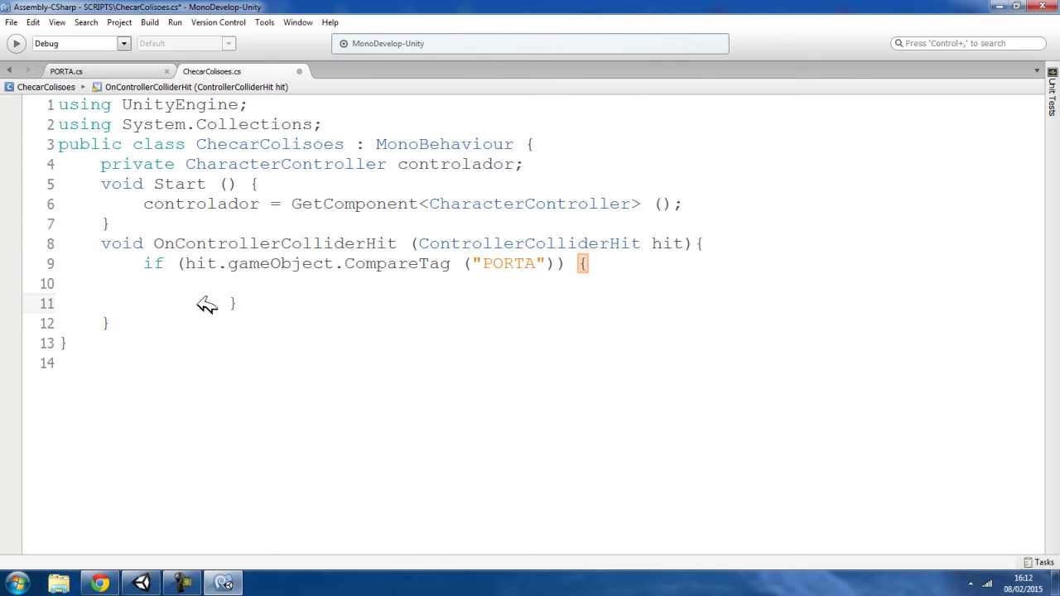
- Inside the if block, add GameObject porta = hit.collider.gameObject;
{"action": "left_click", "coordinate": [120, 72]}
{"action": "left_click", "coordinate": [229, 68]}
{"action": "left_click", "coordinate": [200, 276]}
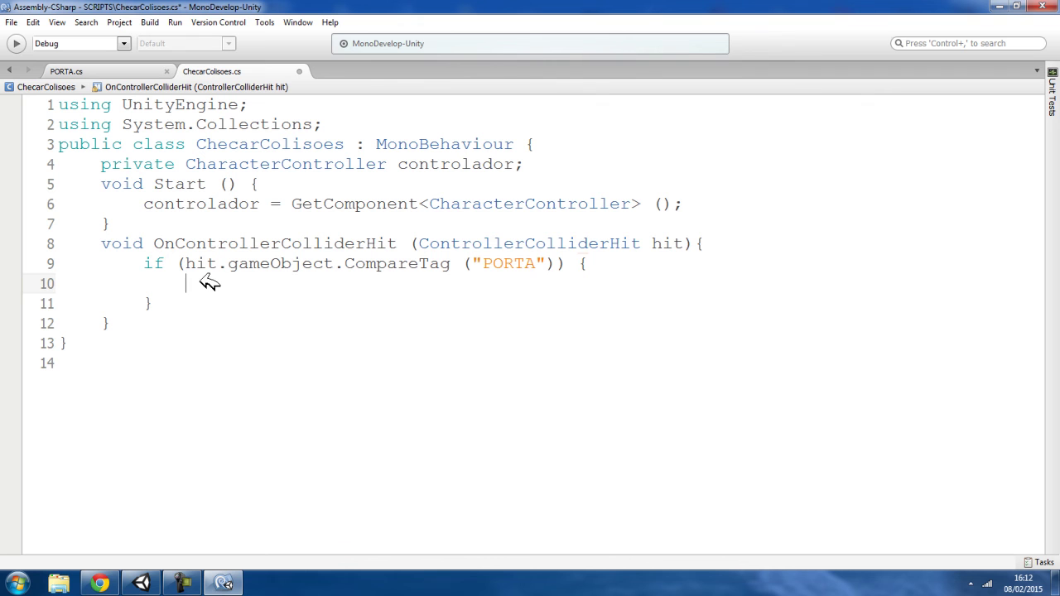
{"action": "type", "text": "GameObject"}
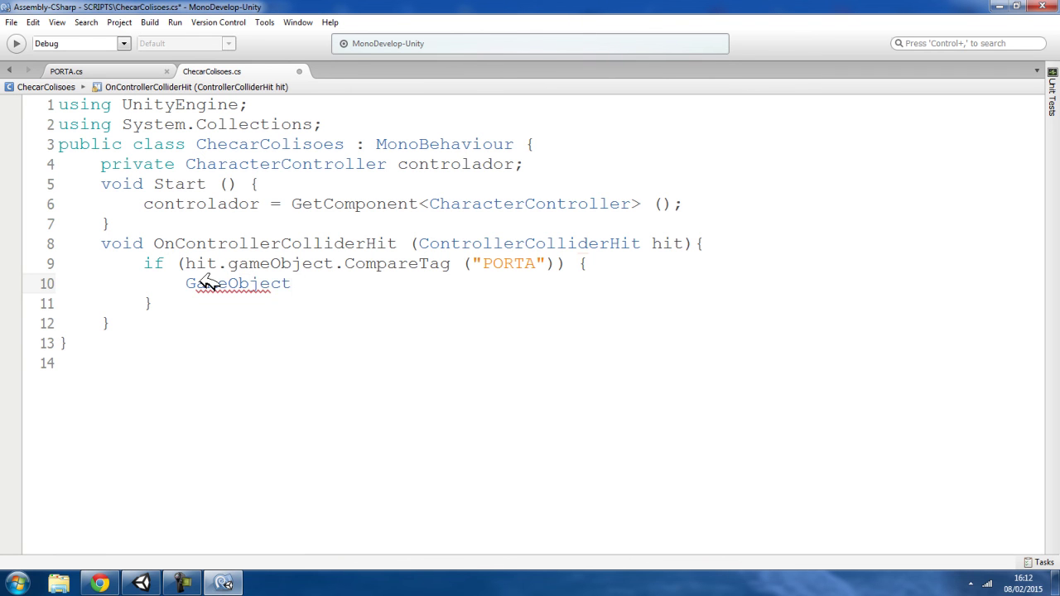
{"action": "type", "text": " porta ="}
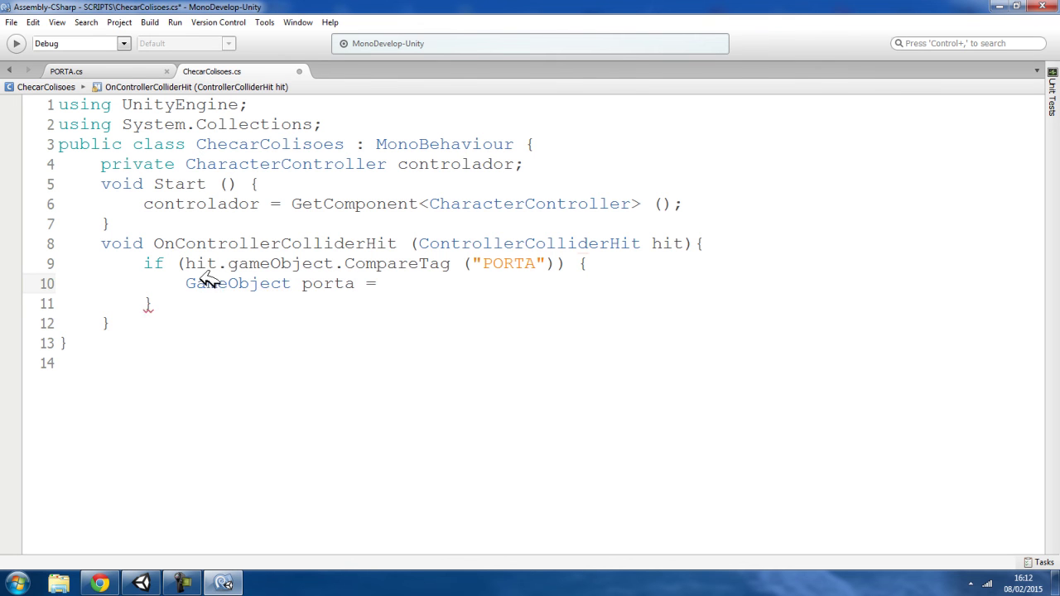
{"action": "double_click", "coordinate": [203, 263]}
{"action": "left_click", "coordinate": [402, 283]}
{"action": "key", "text": "ctrl+v"}
{"action": "type", "text": "."}
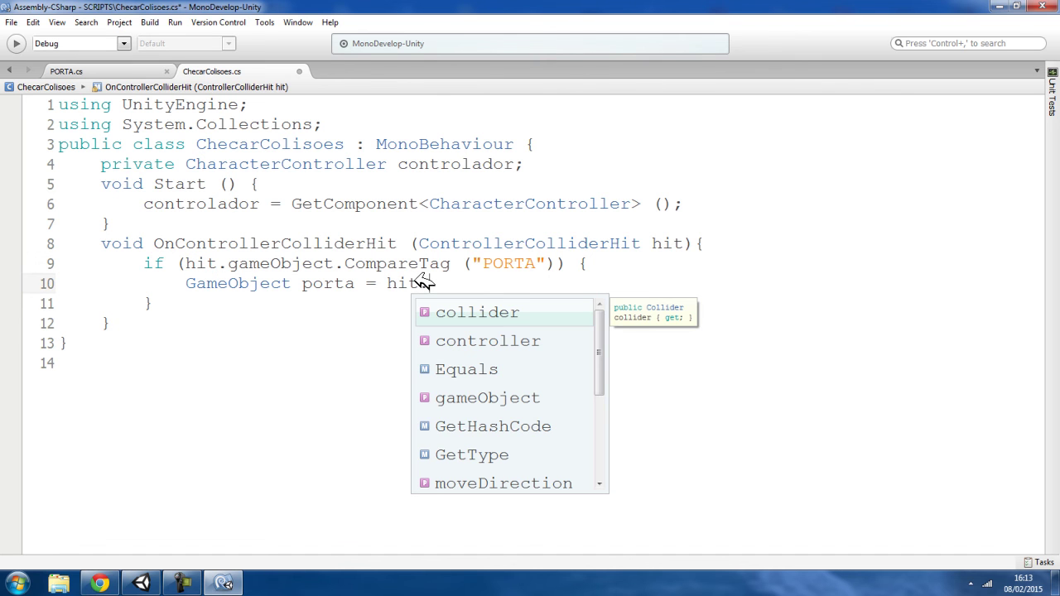
{"action": "type", "text": "collide"}
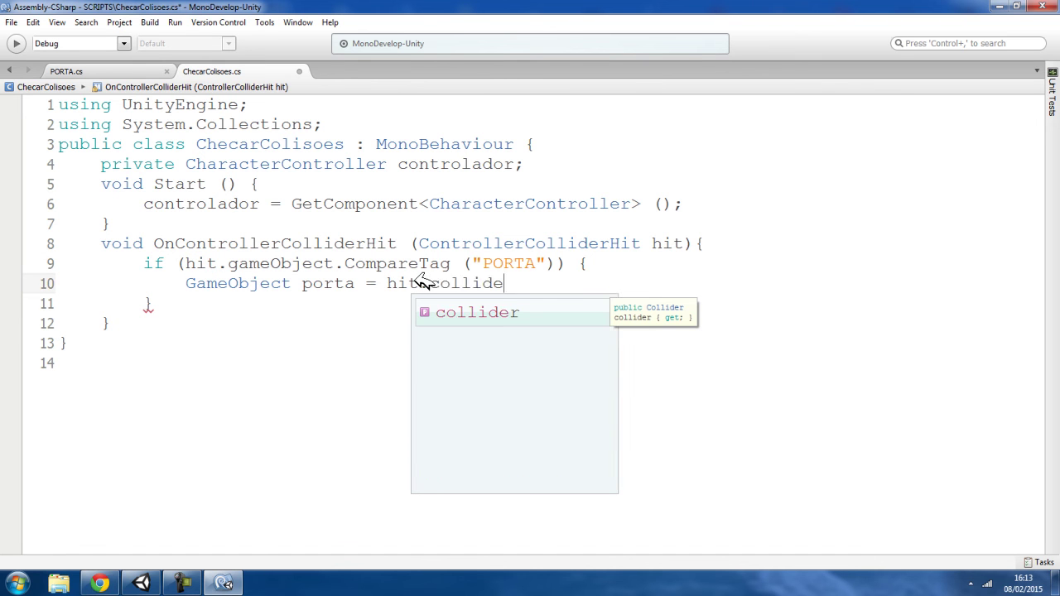
{"action": "type", "text": "r.gameObject;"}
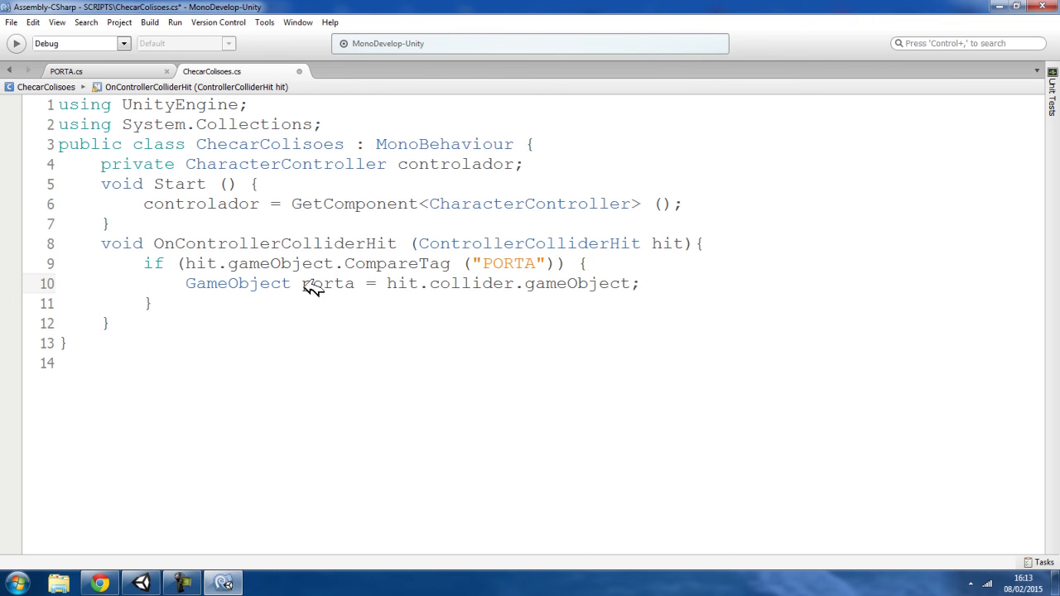
- Start a new line declaring PORTA componente, copying the class name from PORTA.cs
{"action": "double_click", "coordinate": [318, 283]}
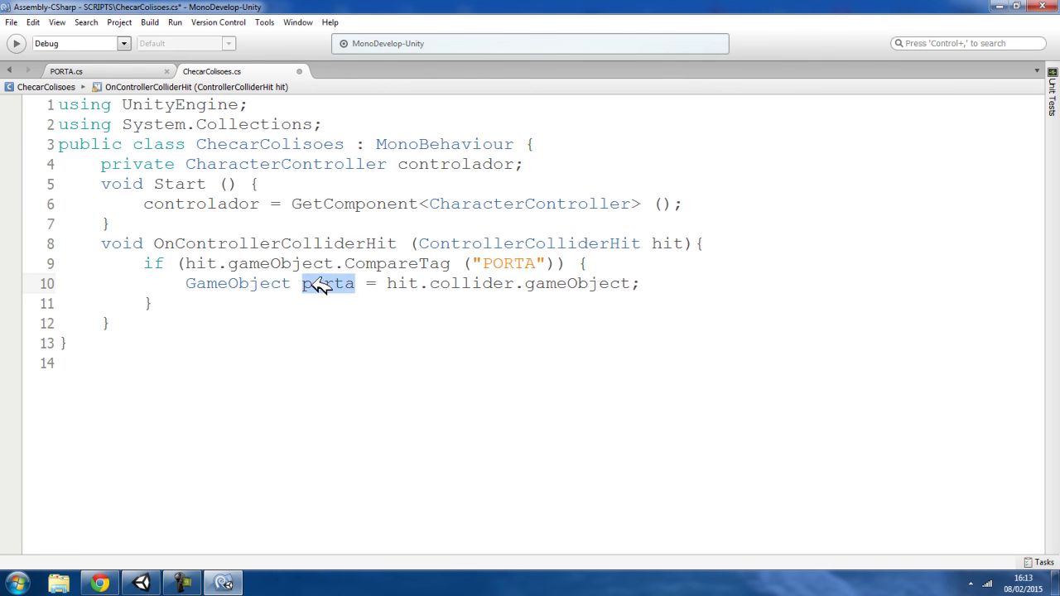
{"action": "left_click", "coordinate": [650, 283]}
{"action": "key", "text": "Return"}
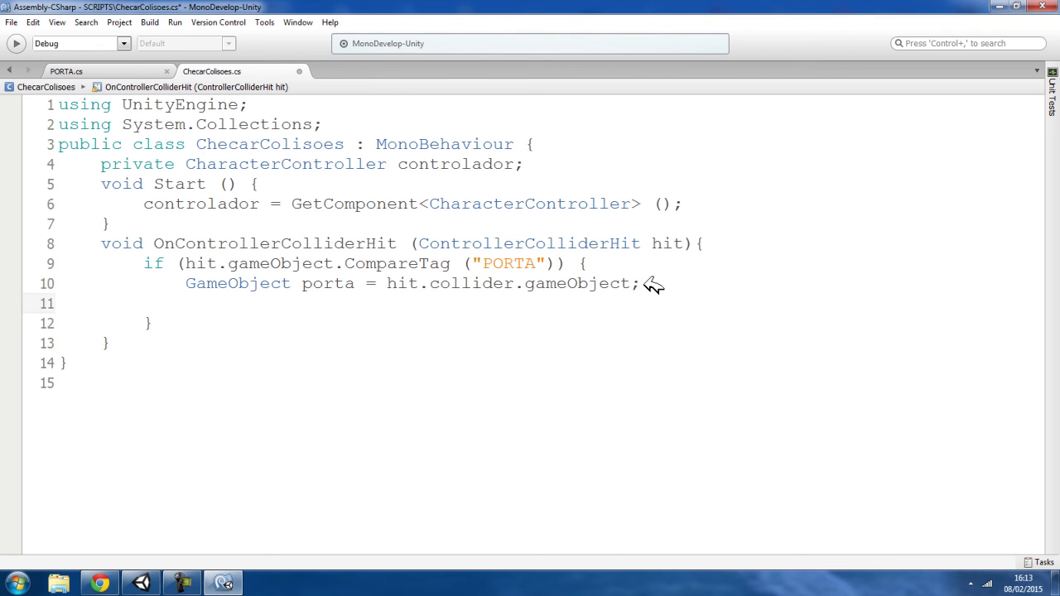
{"action": "left_click", "coordinate": [116, 72]}
{"action": "scroll", "coordinate": [236, 212], "scroll_direction": "up", "scroll_amount": 15}
{"action": "scroll", "coordinate": [220, 252], "scroll_direction": "up", "scroll_amount": 10}
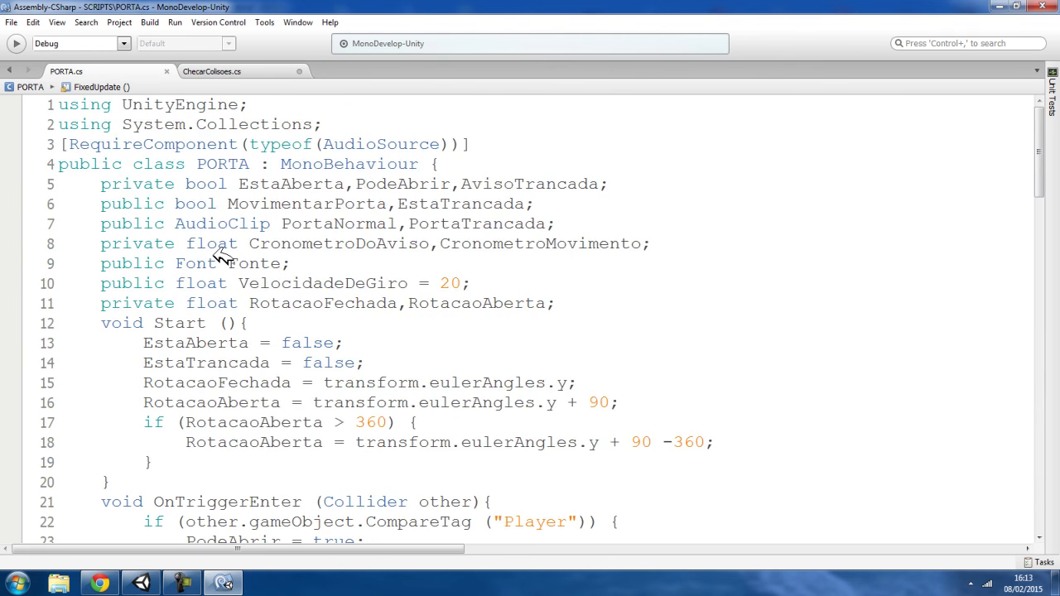
{"action": "double_click", "coordinate": [220, 164]}
{"action": "key", "text": "ctrl+c"}
{"action": "left_click", "coordinate": [250, 72]}
{"action": "key", "text": "ctrl+v"}
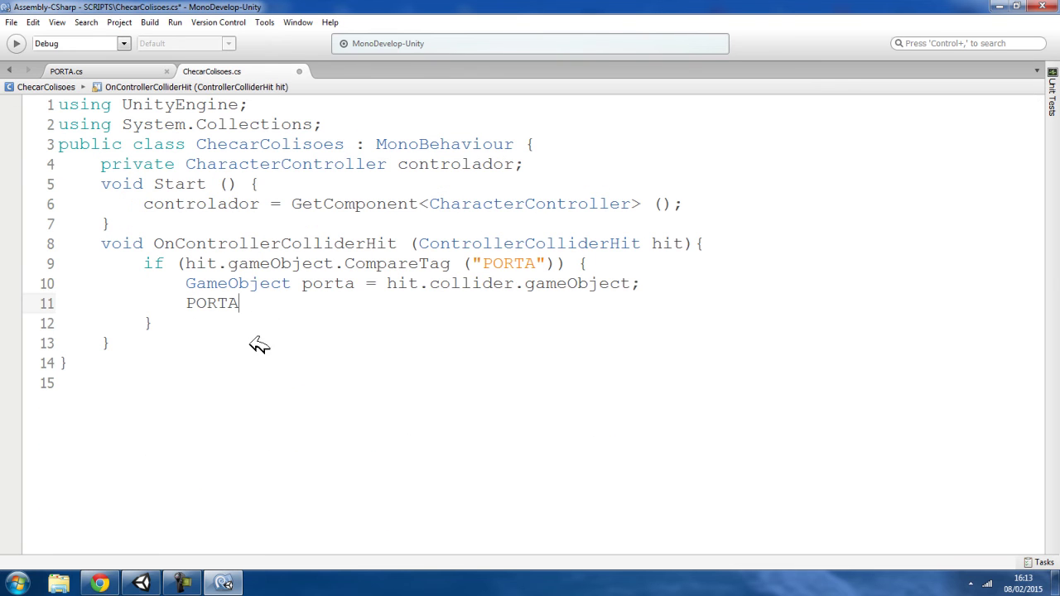
{"action": "type", "text": " com"}
{"action": "type", "text": "pon"}
{"action": "key", "text": "BackSpace"}
{"action": "type", "text": "ente ="}
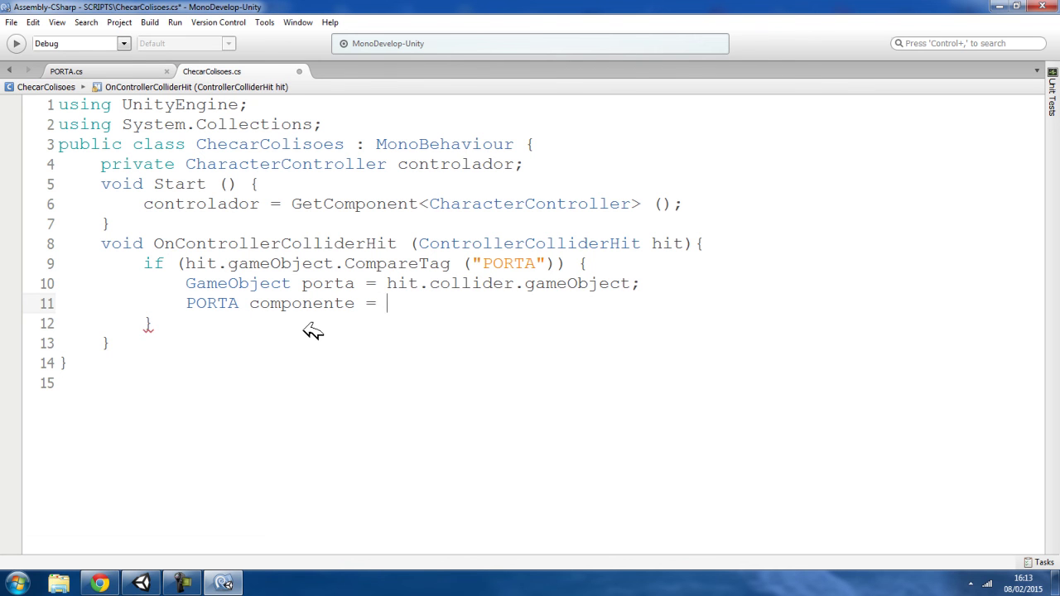
- Assign componente = porta.GetComponent<PORTA>();
{"action": "double_click", "coordinate": [333, 283]}
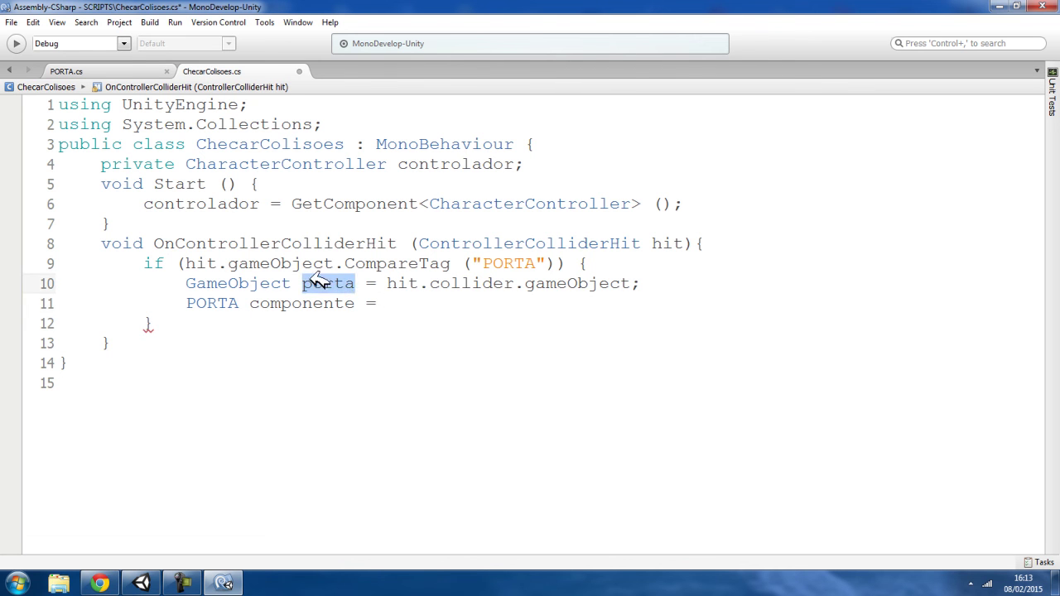
{"action": "left_click", "coordinate": [403, 302]}
{"action": "key", "text": "ctrl+v"}
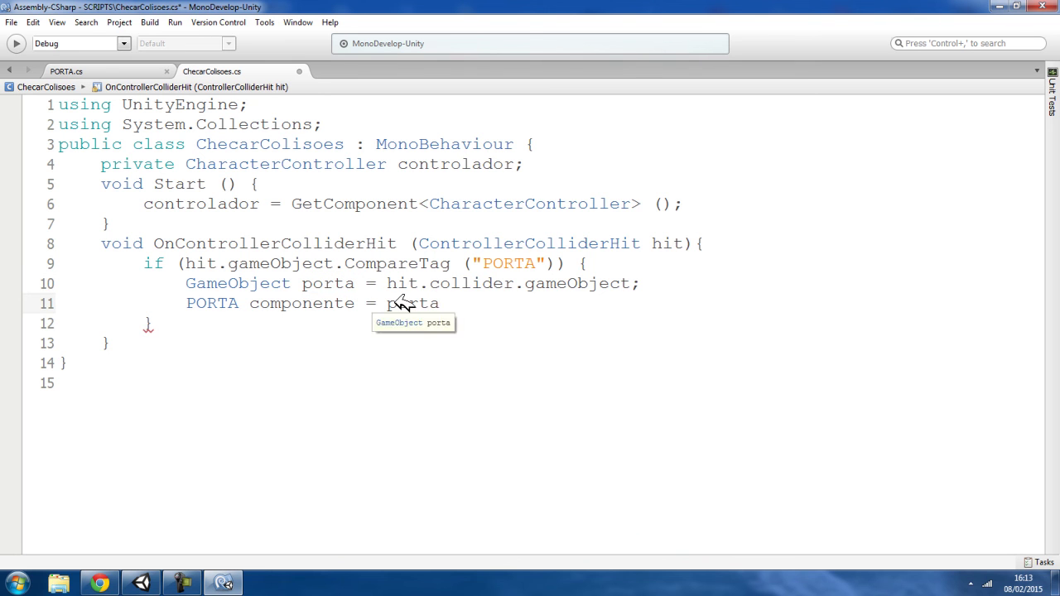
{"action": "type", "text": ".Get"}
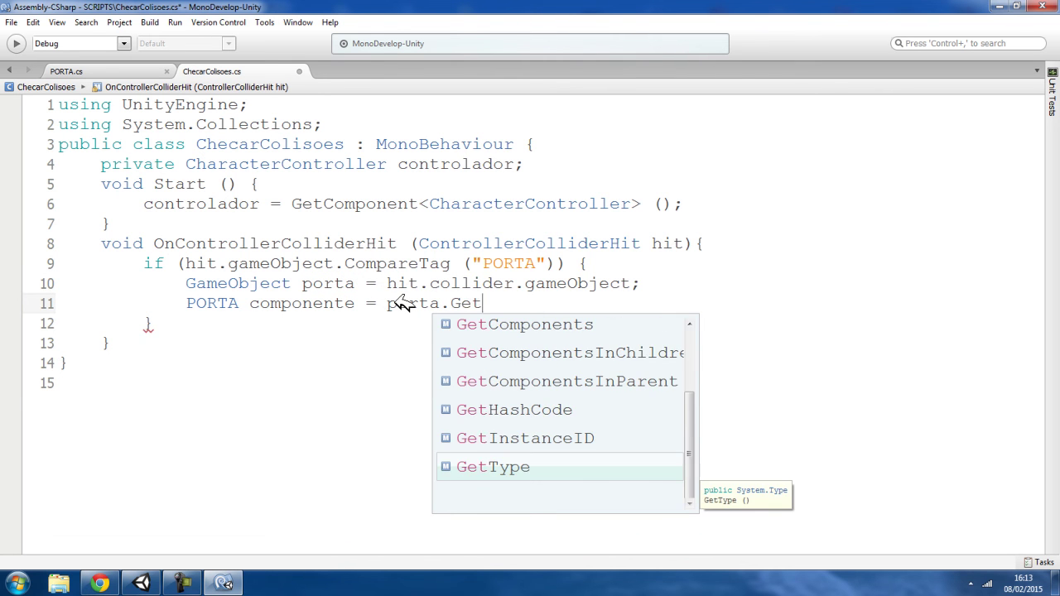
{"action": "type", "text": "Compo"}
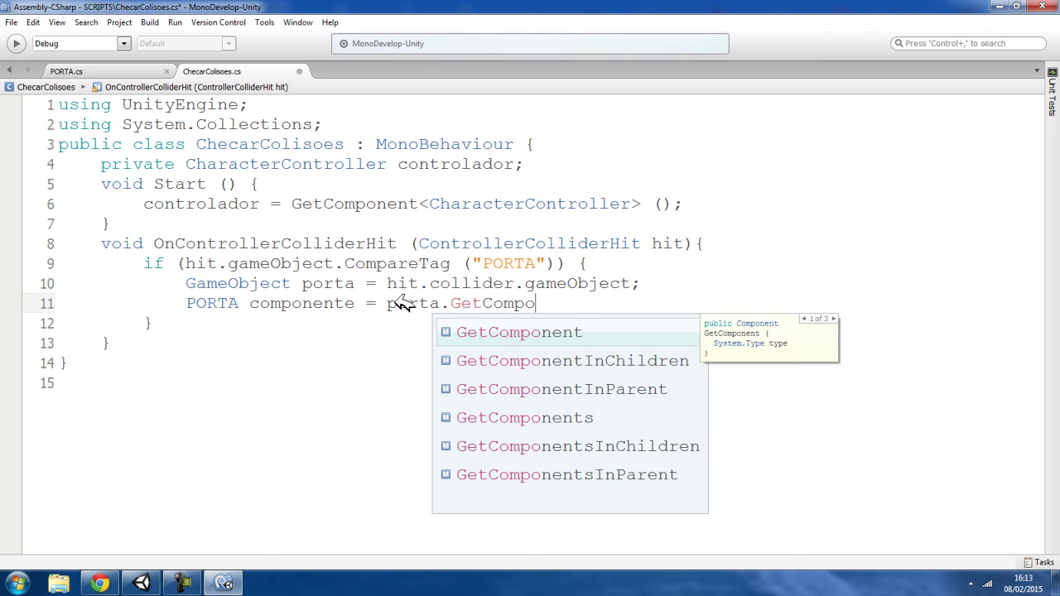
{"action": "key", "text": "Return"}
{"action": "type", "text": "<"}
{"action": "double_click", "coordinate": [235, 305]}
{"action": "key", "text": "ctrl+c"}
{"action": "left_click", "coordinate": [622, 307]}
{"action": "key", "text": "ctrl+v"}
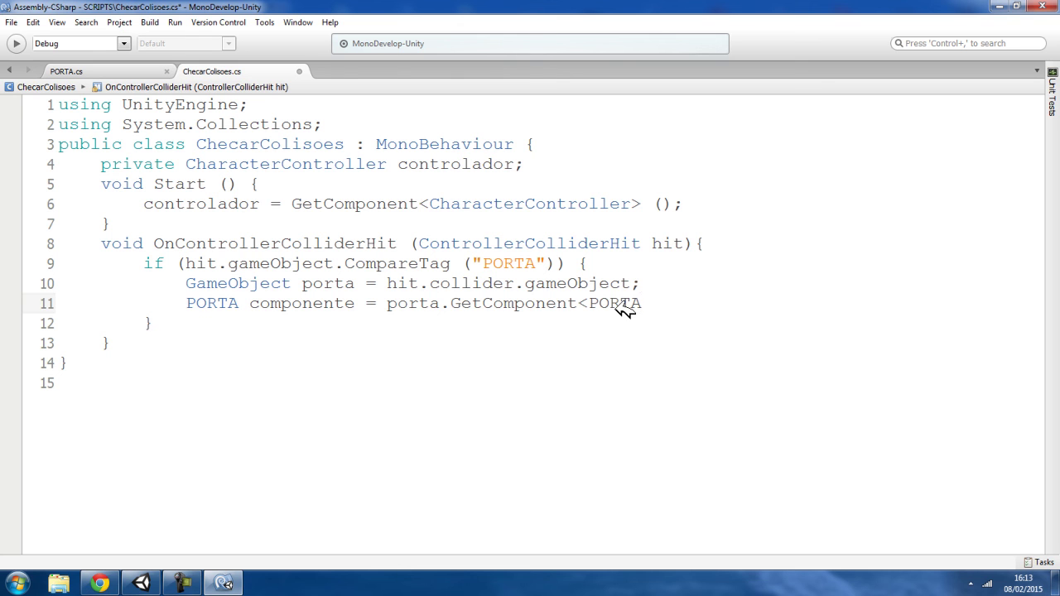
{"action": "type", "text": "> ();"}
{"action": "left_click", "coordinate": [145, 584]}
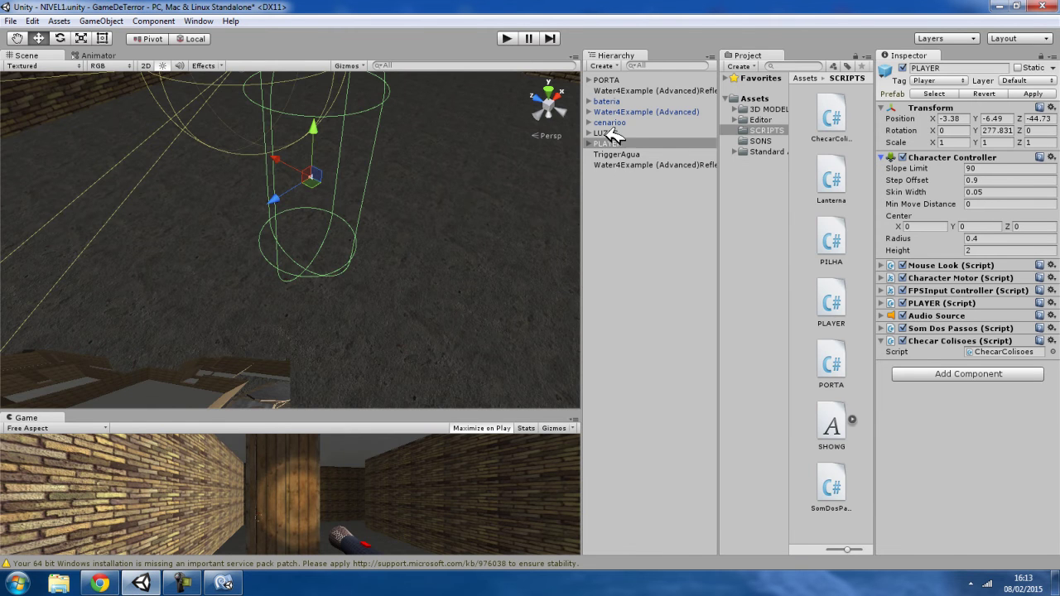
{"action": "right_click_drag", "start_coordinate": [485, 185], "coordinate": [251, 244]}
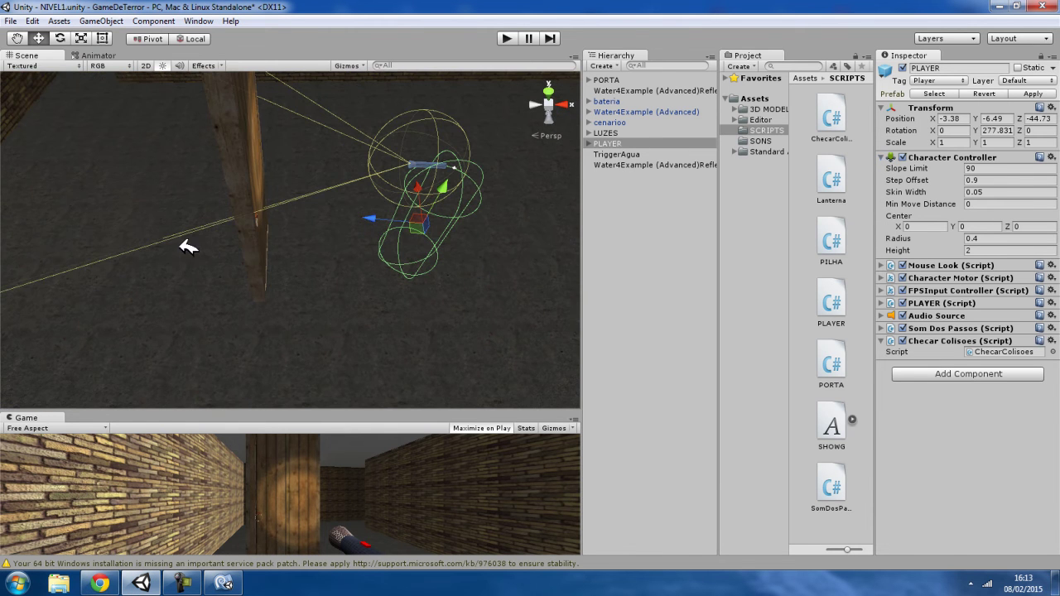
{"action": "left_click", "coordinate": [248, 131]}
{"action": "left_click", "coordinate": [606, 80]}
{"action": "left_click", "coordinate": [588, 79]}
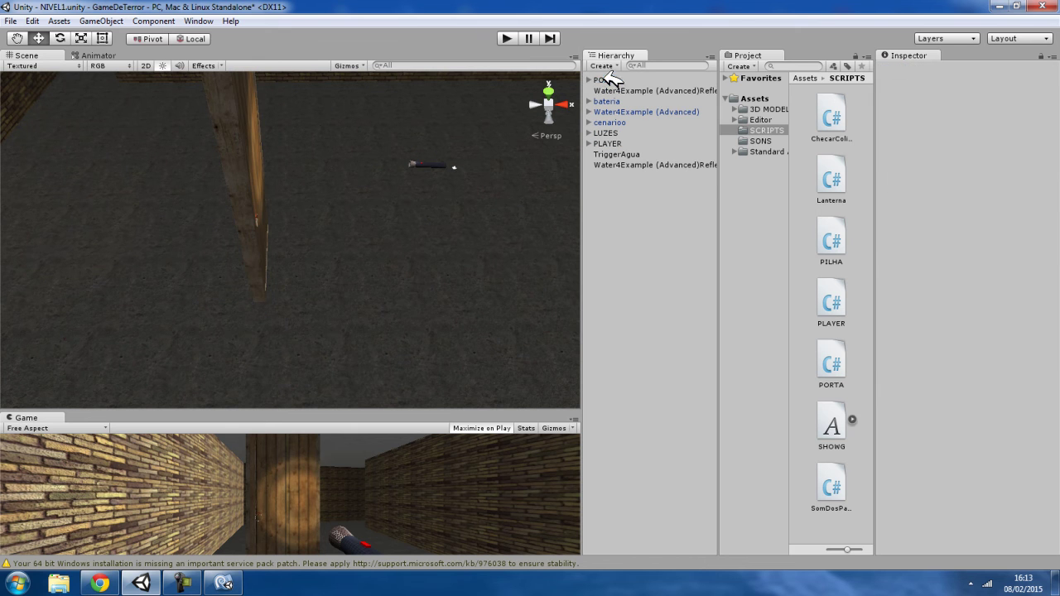
{"action": "left_click", "coordinate": [928, 179]}
{"action": "left_click", "coordinate": [929, 179]}
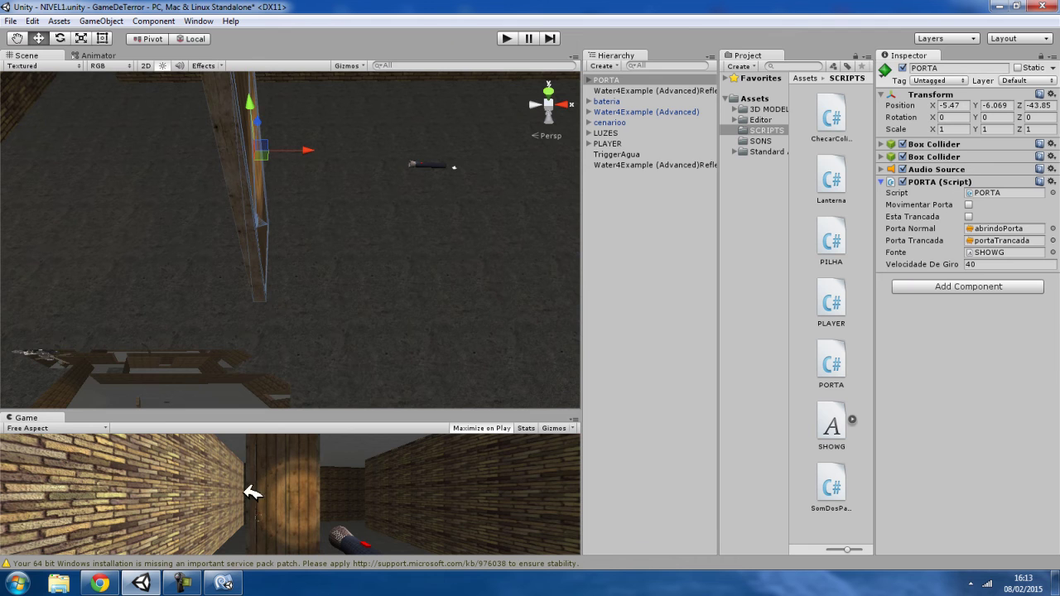
{"action": "key", "text": "alt+Tab"}
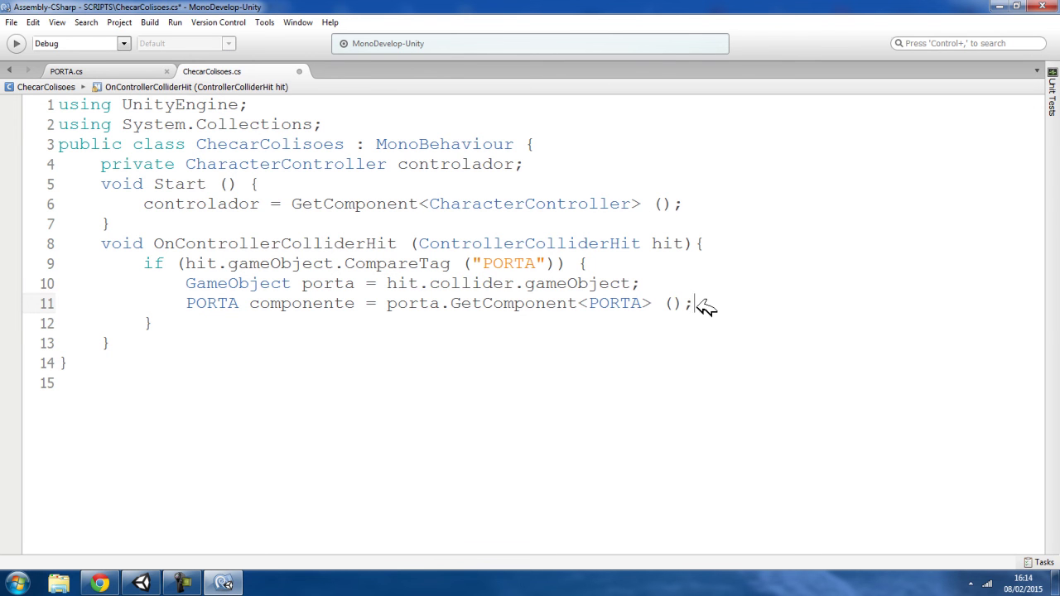
{"action": "key", "text": "Return"}
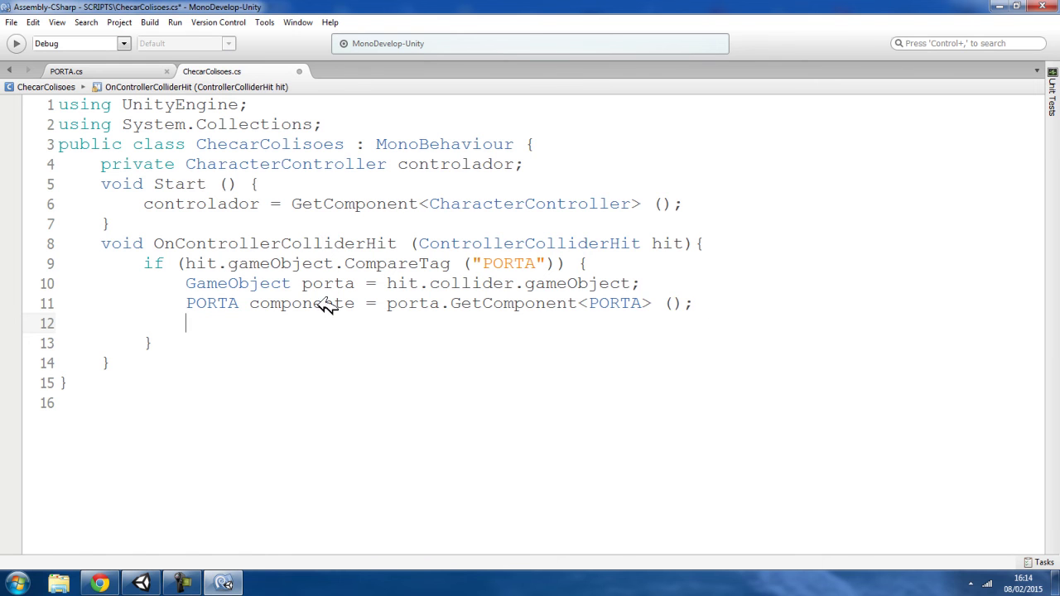
- Begin line 12 with componente. inside the PORTA if block
{"action": "double_click", "coordinate": [272, 308]}
{"action": "key", "text": "ctrl+c"}
{"action": "left_click", "coordinate": [211, 323]}
{"action": "key", "text": "ctrl+v"}
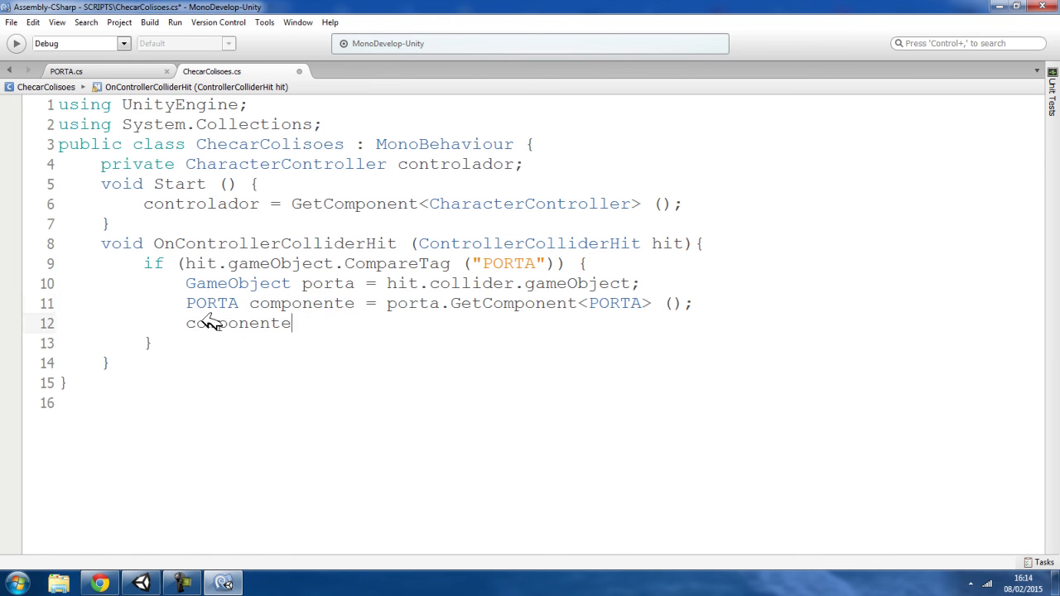
{"action": "type", "text": "."}
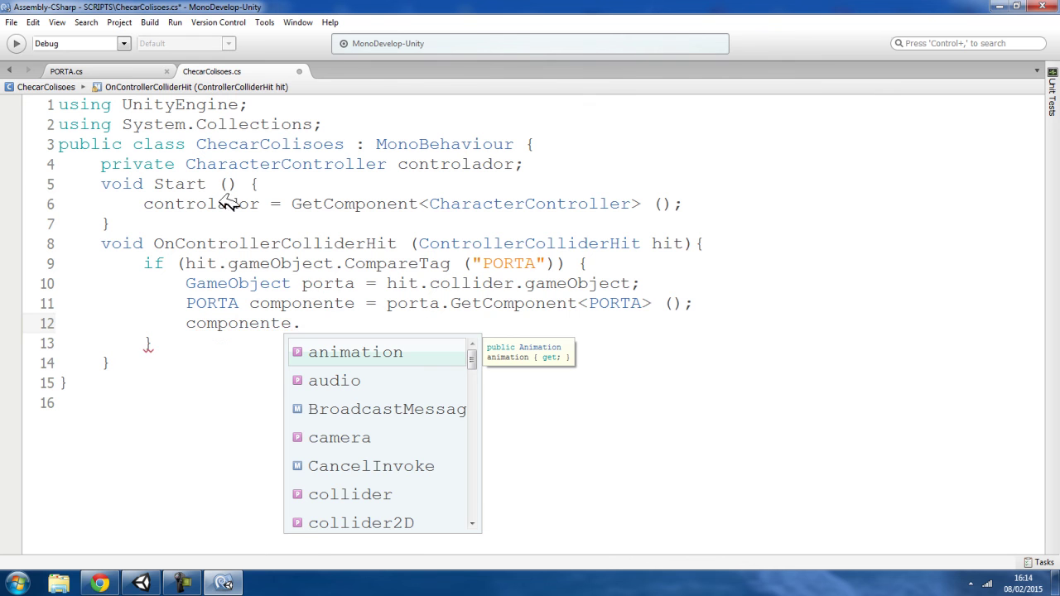
- Complete the line as componente.MovimentarPorta = false;, taking the field name from PORTA.cs
{"action": "left_click", "coordinate": [126, 72]}
{"action": "scroll", "coordinate": [273, 373], "scroll_direction": "down", "scroll_amount": 7}
{"action": "scroll", "coordinate": [284, 378], "scroll_direction": "down", "scroll_amount": 7}
{"action": "scroll", "coordinate": [279, 371], "scroll_direction": "down", "scroll_amount": 11}
{"action": "scroll", "coordinate": [279, 371], "scroll_direction": "up", "scroll_amount": 3}
{"action": "double_click", "coordinate": [274, 362]}
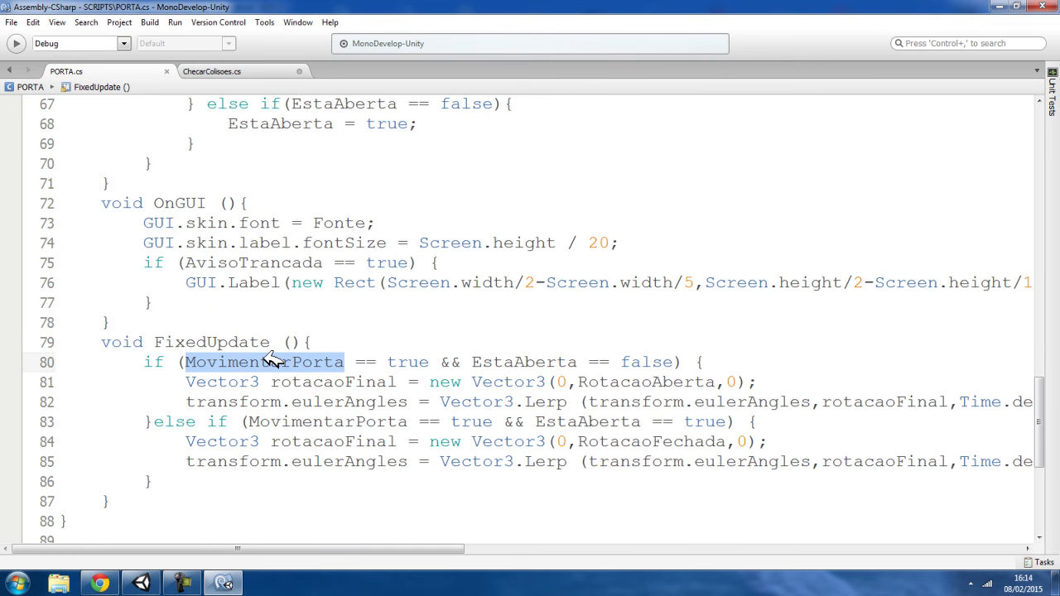
{"action": "left_click", "coordinate": [217, 71]}
{"action": "key", "text": "ctrl+v"}
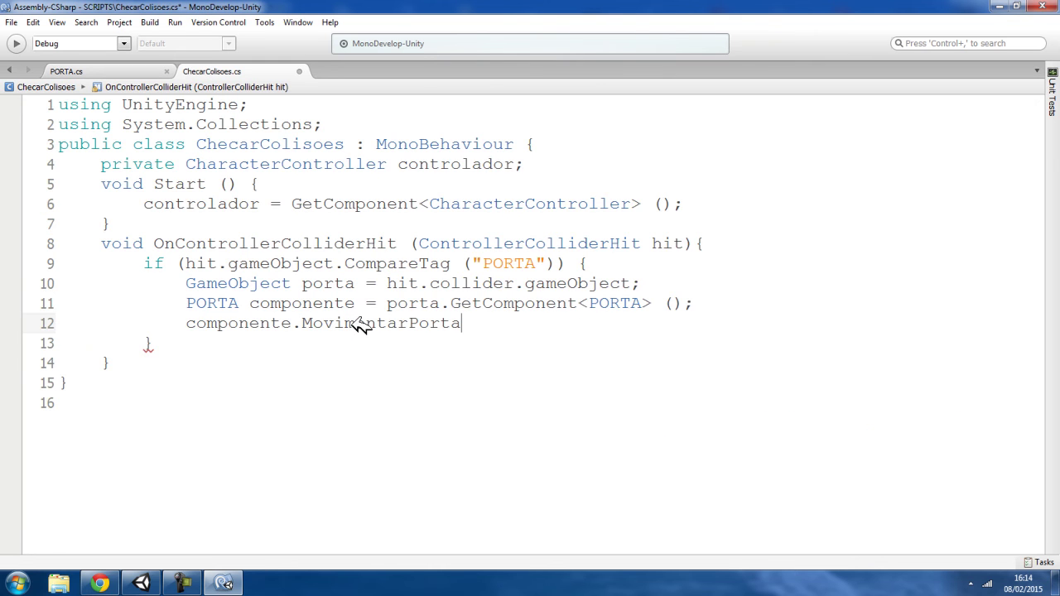
{"action": "type", "text": " ="}
{"action": "type", "text": " false;"}
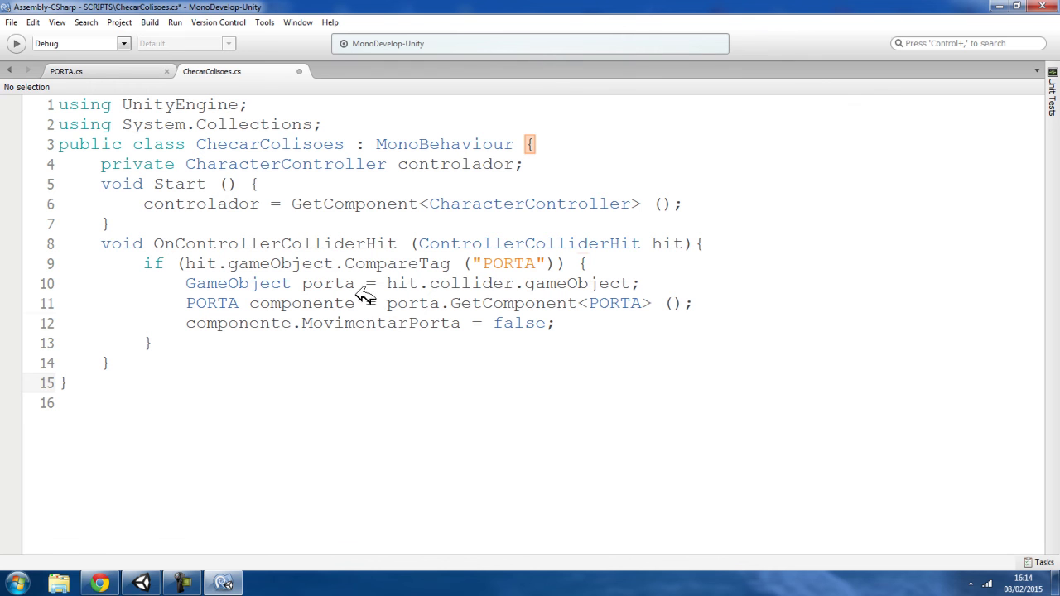
- Save ChecarColisoes.cs and return to the Unity editor
{"action": "left_click", "coordinate": [12, 22]}
{"action": "left_click", "coordinate": [37, 72]}
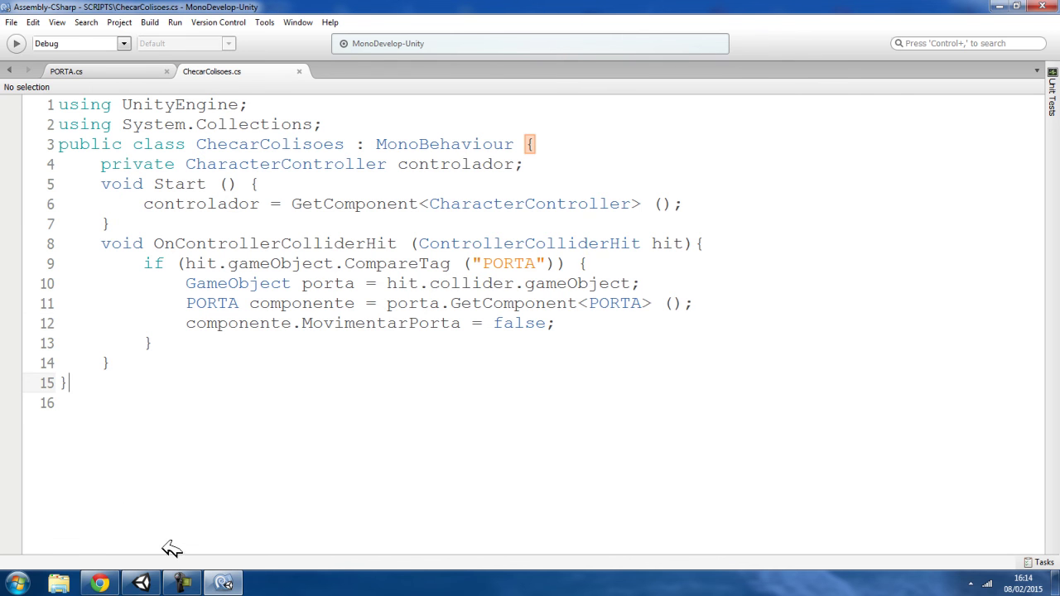
{"action": "left_click", "coordinate": [142, 582]}
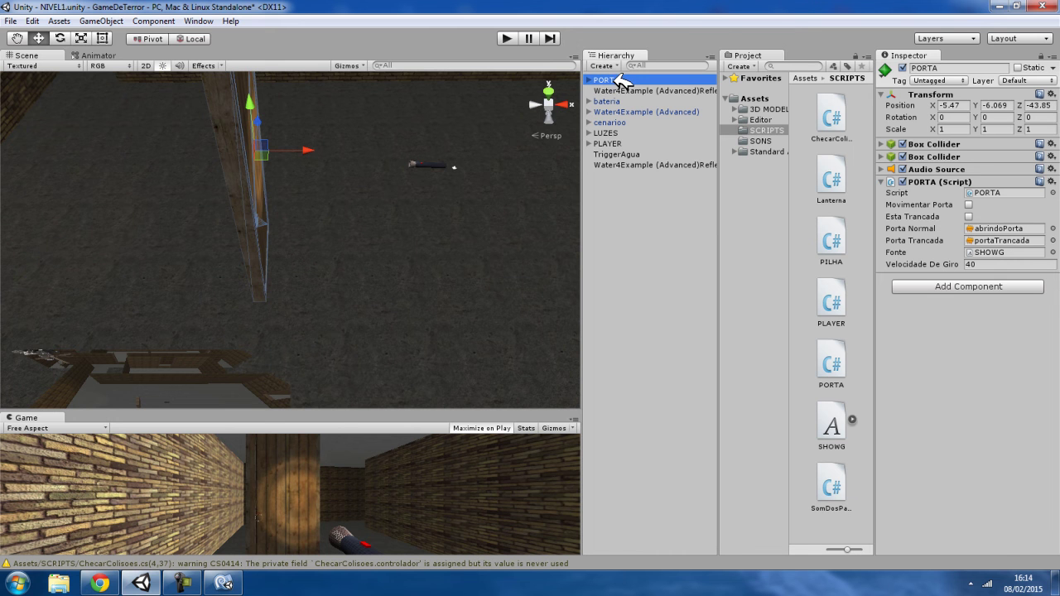
- Orbit around the door to inspect its second box collider settings
{"action": "mouse_move", "coordinate": [449, 168]}
{"action": "left_mouse_down", "text": "alt"}
{"action": "mouse_move", "coordinate": [105, 152]}
{"action": "mouse_move", "coordinate": [472, 123]}
{"action": "left_mouse_up", "text": "alt"}
{"action": "left_click", "coordinate": [930, 157]}
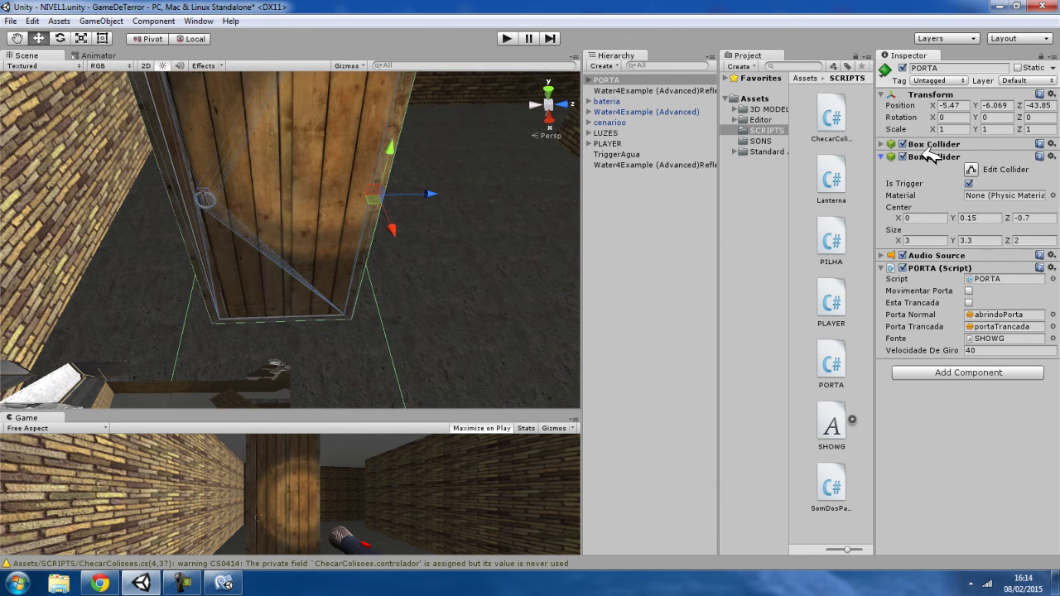
{"action": "left_click_drag", "start_coordinate": [497, 218], "coordinate": [355, 165], "text": "alt"}
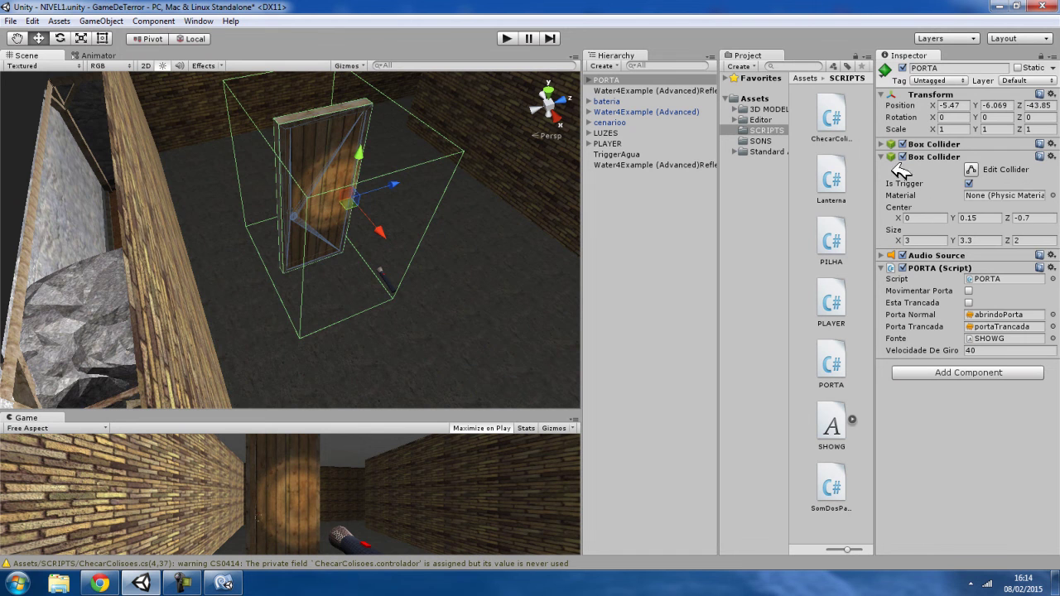
{"action": "left_click", "coordinate": [890, 157]}
- Clear the old tag name from Element 2 of the project's tag list
{"action": "left_click", "coordinate": [956, 79]}
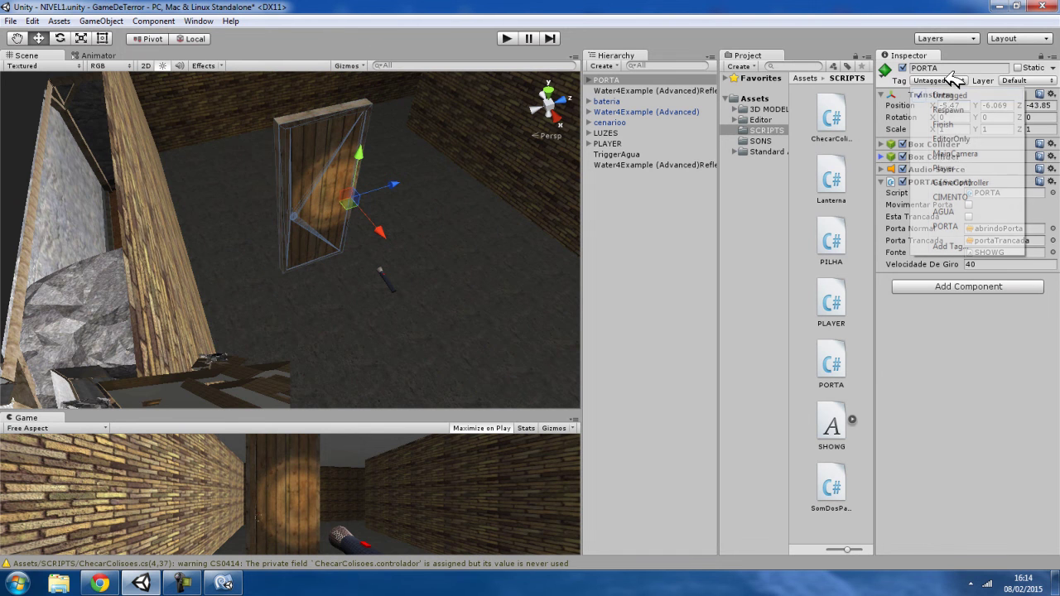
{"action": "left_click", "coordinate": [959, 247]}
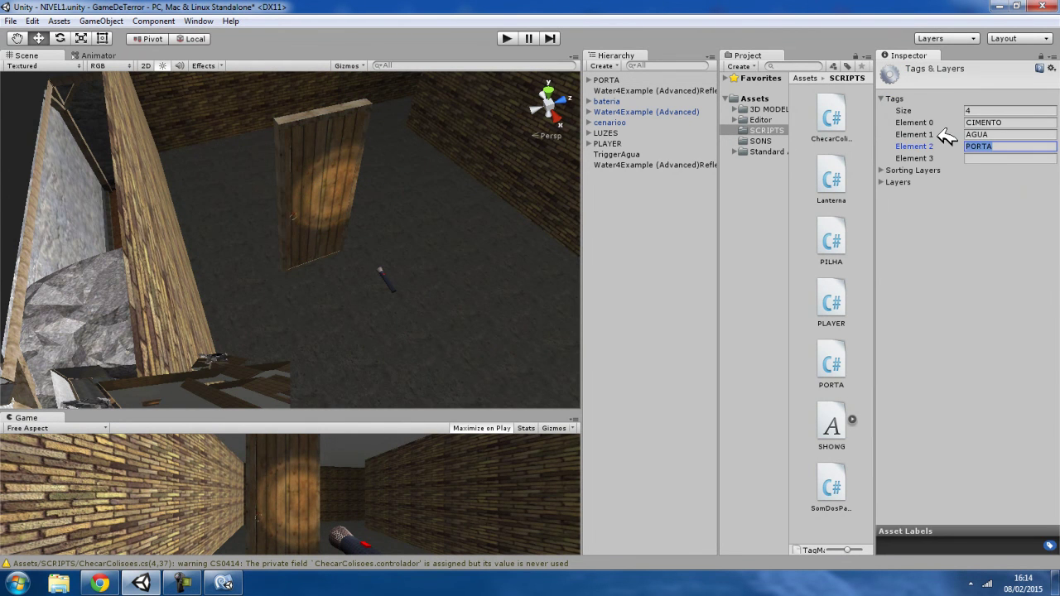
{"action": "key", "text": "BackSpace"}
{"action": "left_click", "coordinate": [712, 277]}
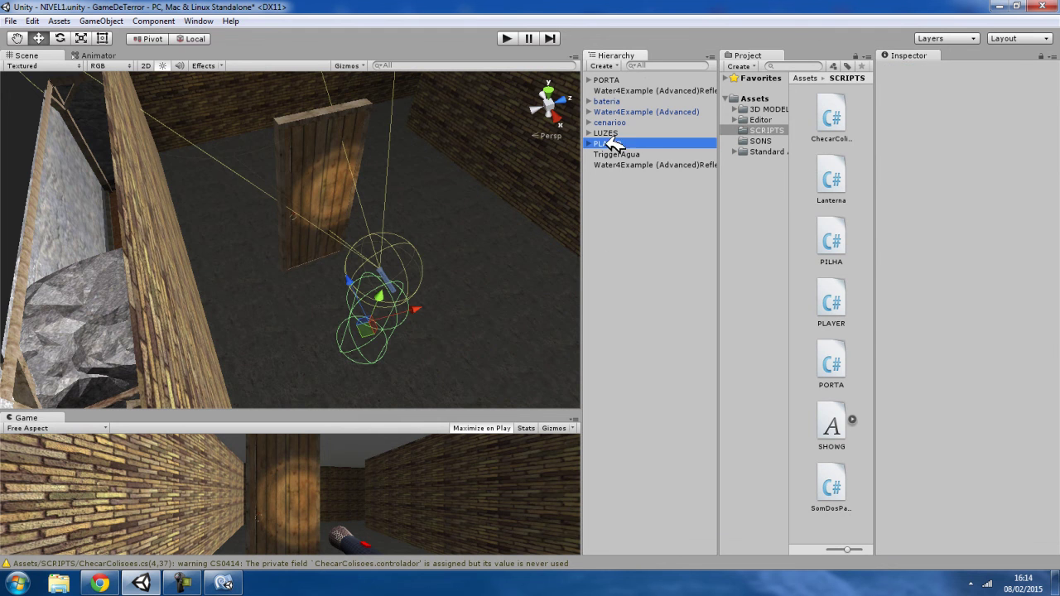
- Define PORTA as tag Element 2 and give the PORTA door object the PORTA tag
{"action": "left_click", "coordinate": [607, 79]}
{"action": "left_click", "coordinate": [938, 80]}
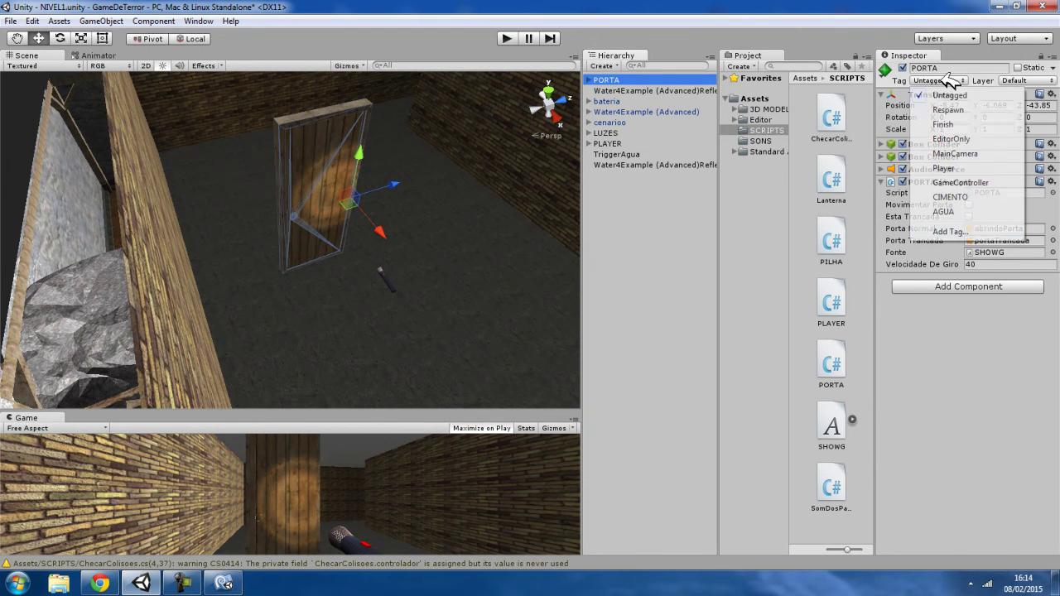
{"action": "left_click", "coordinate": [956, 233]}
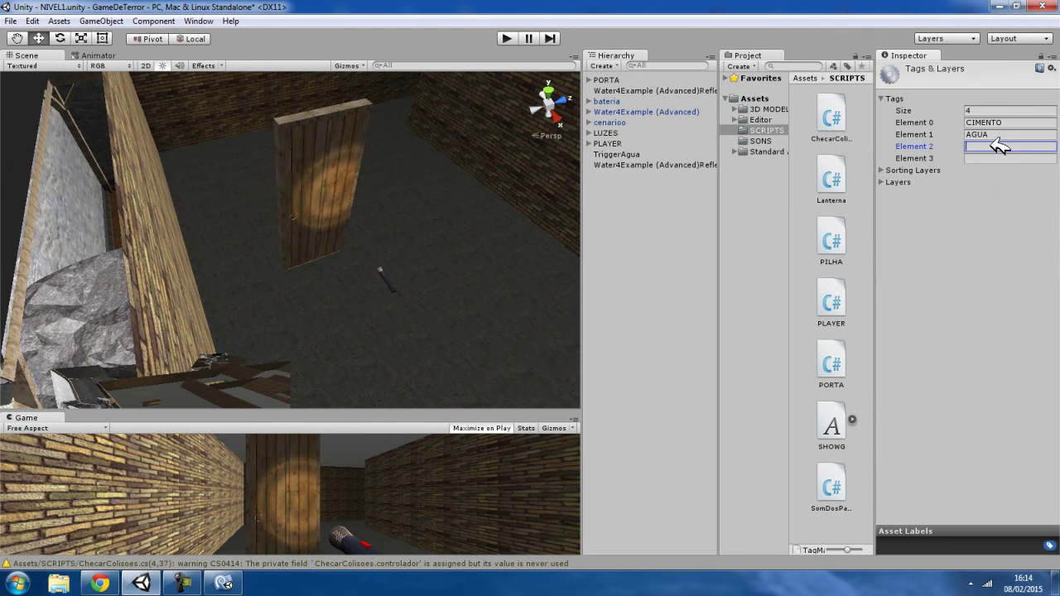
{"action": "type", "text": "PORTA"}
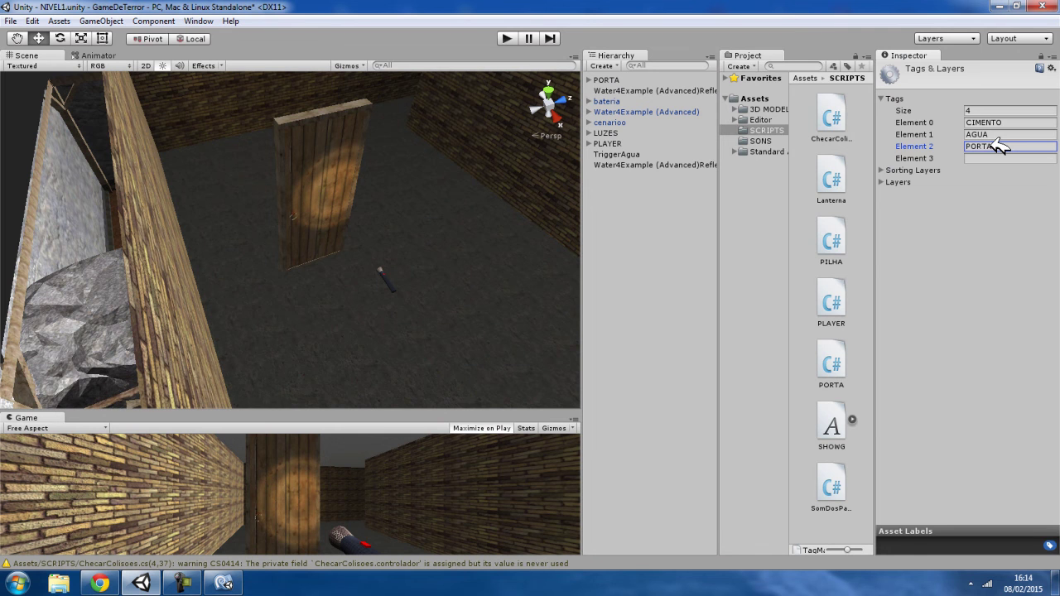
{"action": "left_click", "coordinate": [654, 202]}
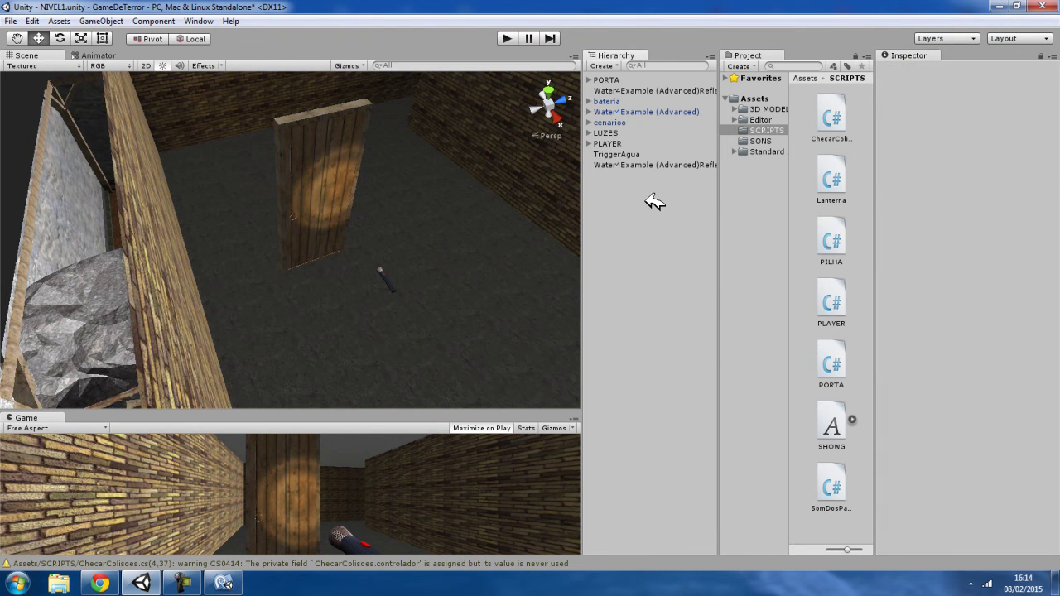
{"action": "left_click", "coordinate": [611, 79]}
{"action": "left_click", "coordinate": [940, 80]}
{"action": "left_click", "coordinate": [943, 226]}
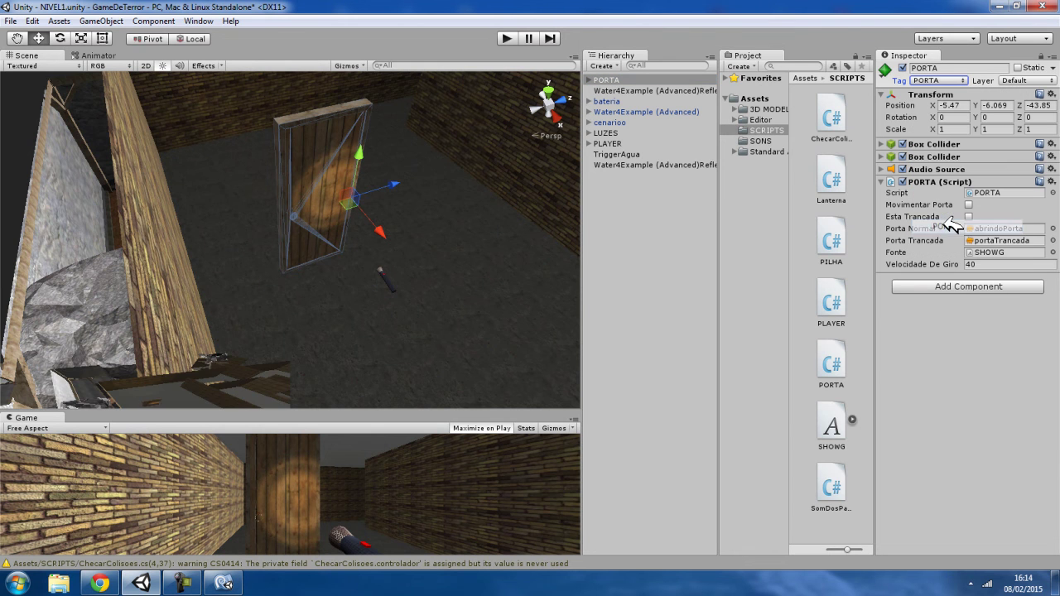
{"action": "left_click", "coordinate": [514, 38]}
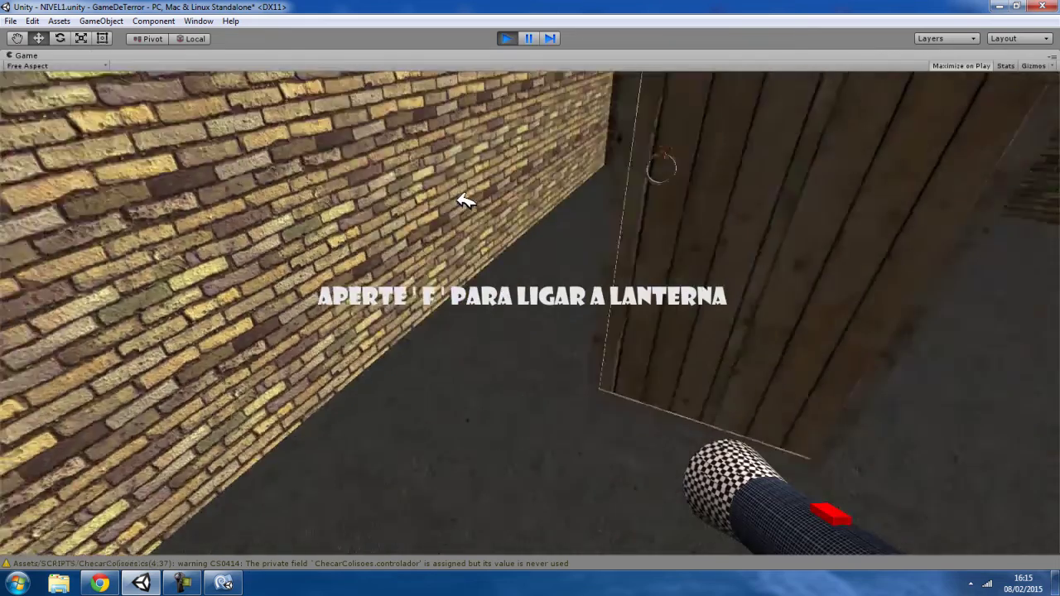
{"action": "key", "text": "f"}
{"action": "key", "text": "f"}
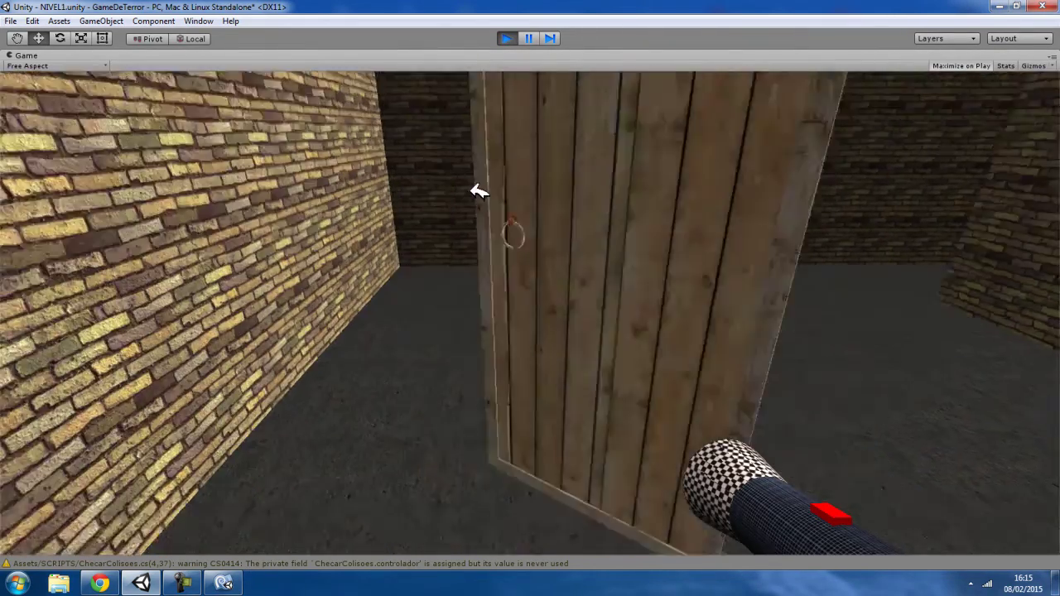
{"action": "key", "text": "w"}
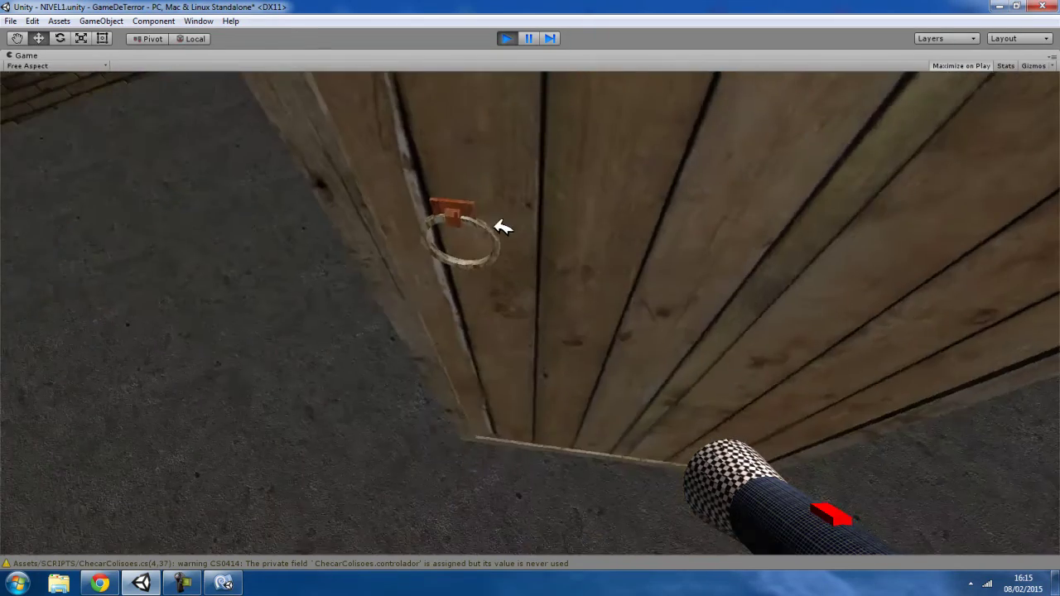
{"action": "key", "text": "s"}
{"action": "key", "text": "w"}
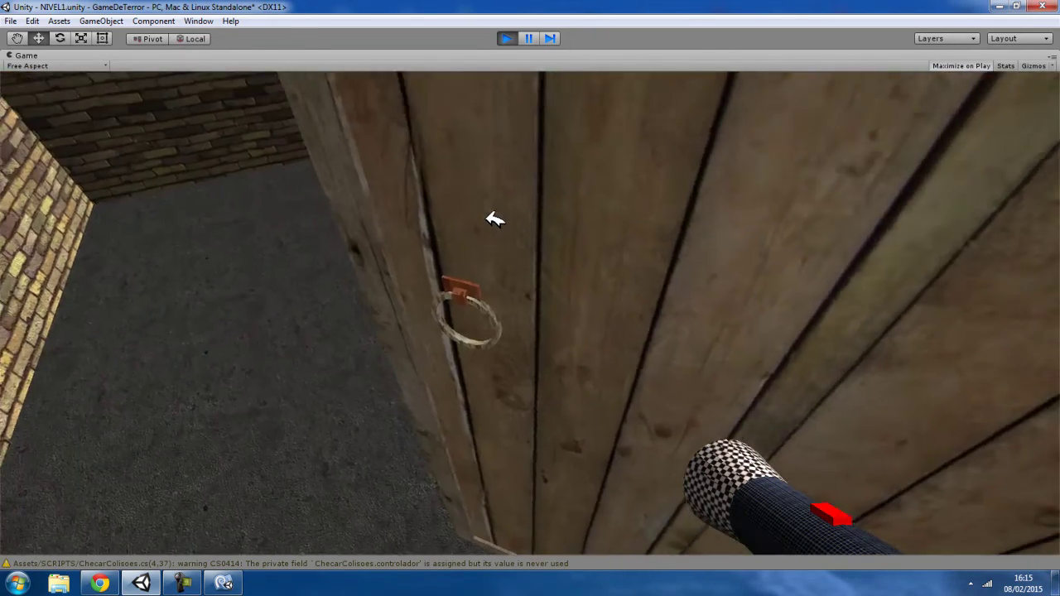
{"action": "key", "text": "s"}
{"action": "left_click", "coordinate": [507, 38]}
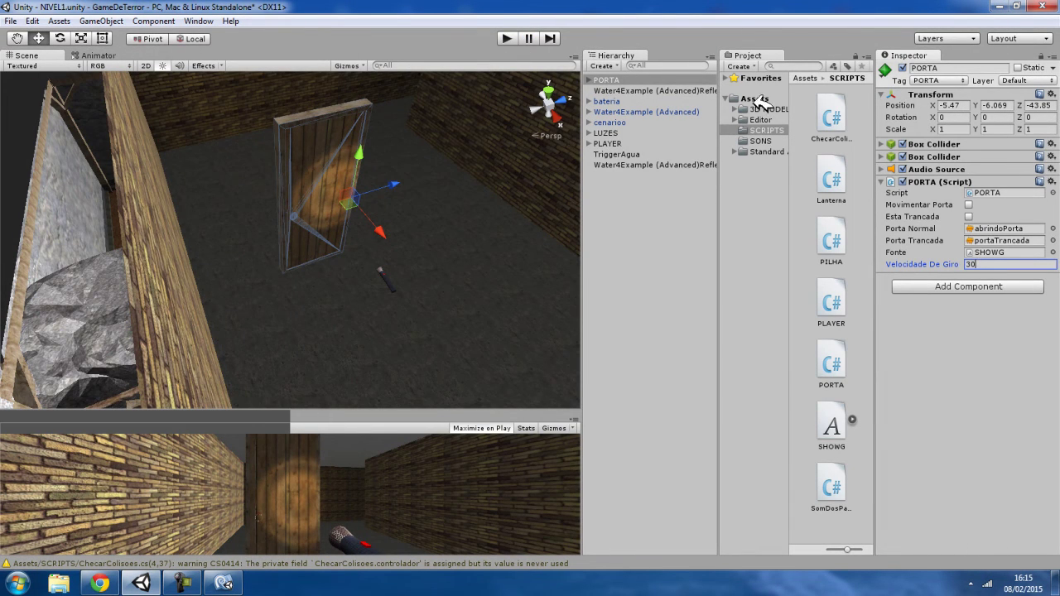
- Play-test the door at the slower turn speed, walking into it until it swings open
{"action": "left_click", "coordinate": [510, 38]}
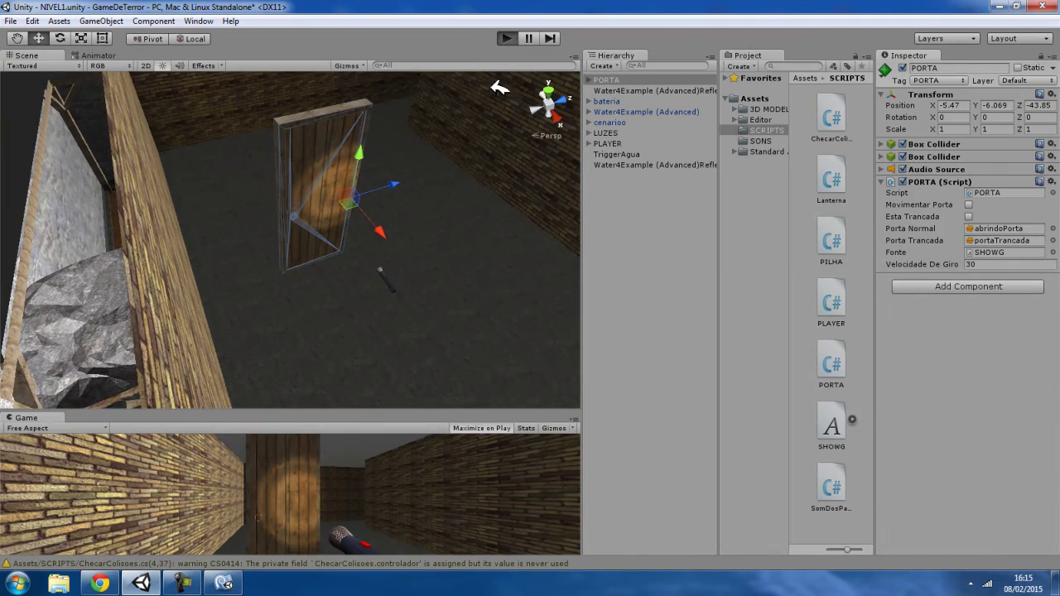
{"action": "key", "text": "f"}
{"action": "key", "text": "w"}
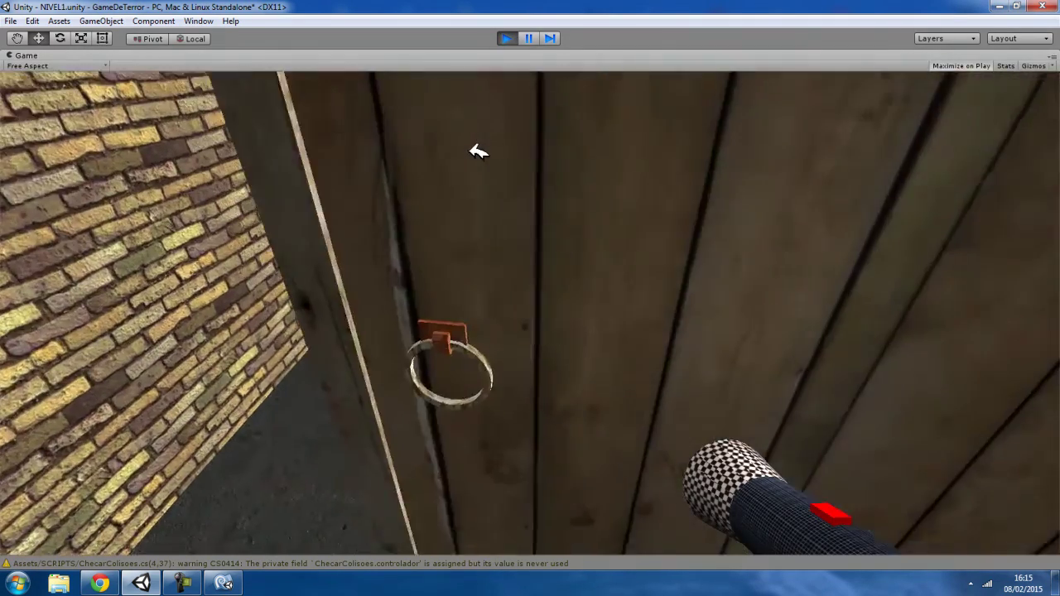
{"action": "key", "text": "s"}
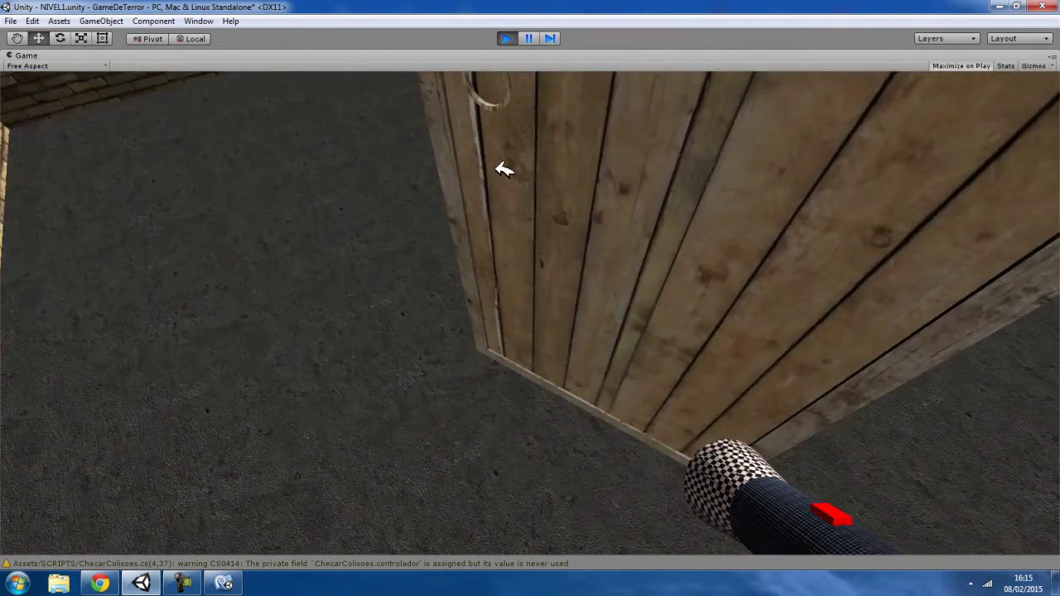
{"action": "key", "text": "w"}
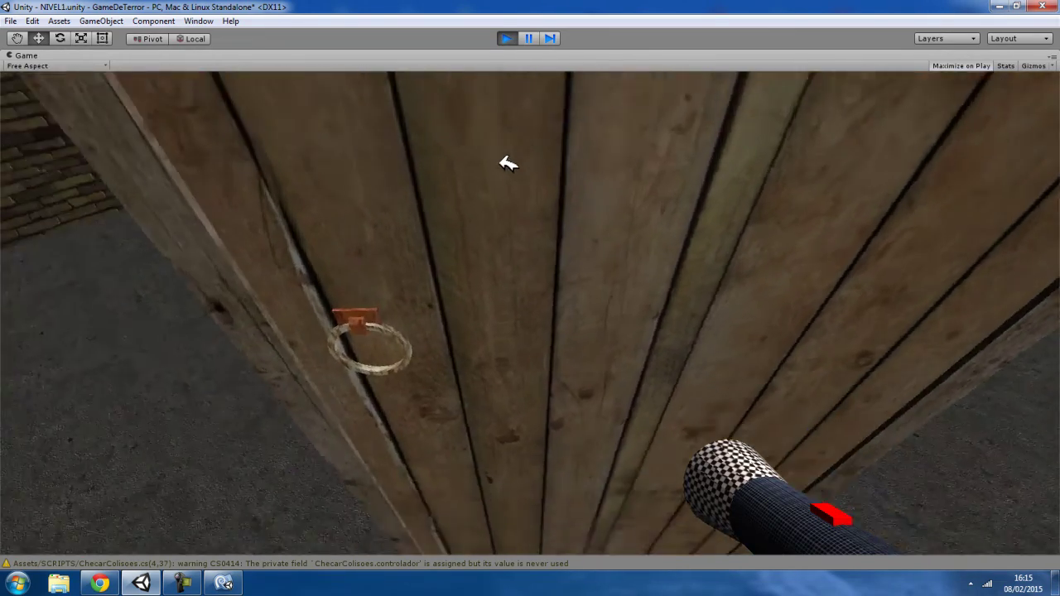
{"action": "key", "text": "f"}
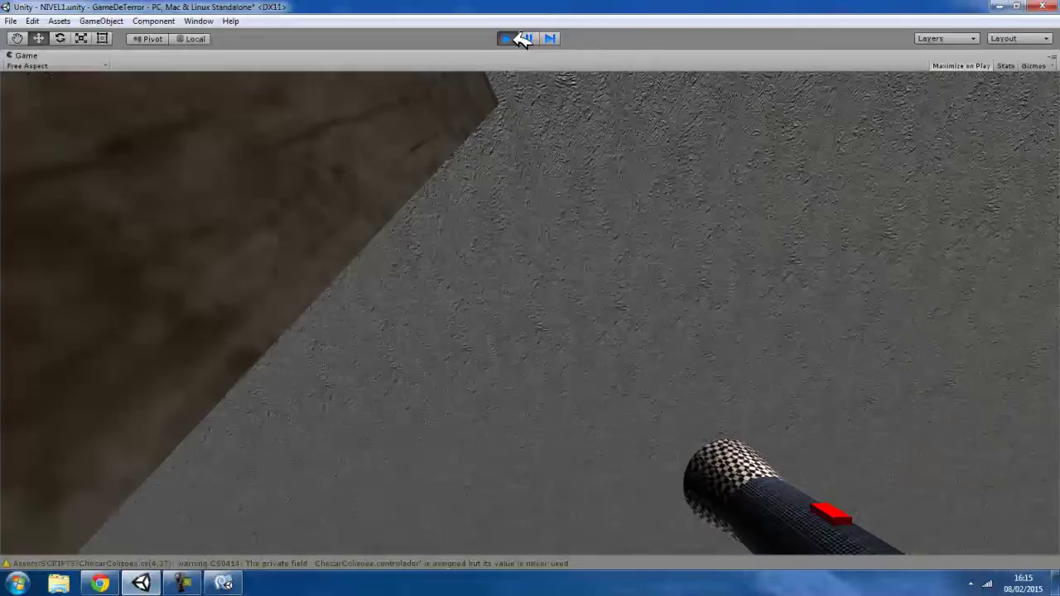
{"action": "left_click", "coordinate": [507, 38]}
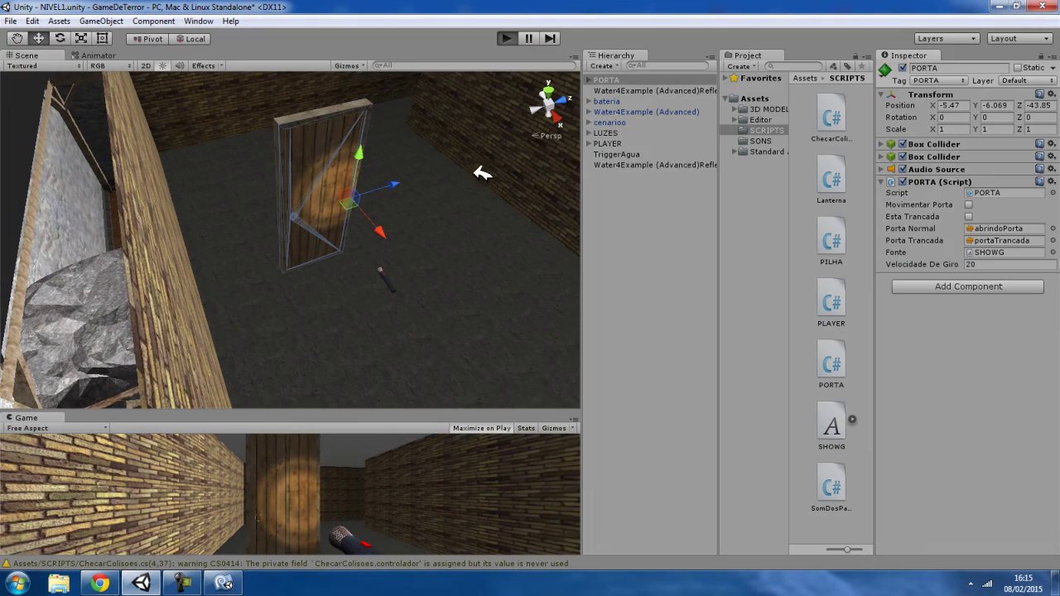
- Run the game again and push the door open to check Velocidade De Giro 20
{"action": "key", "text": "ctrl+p"}
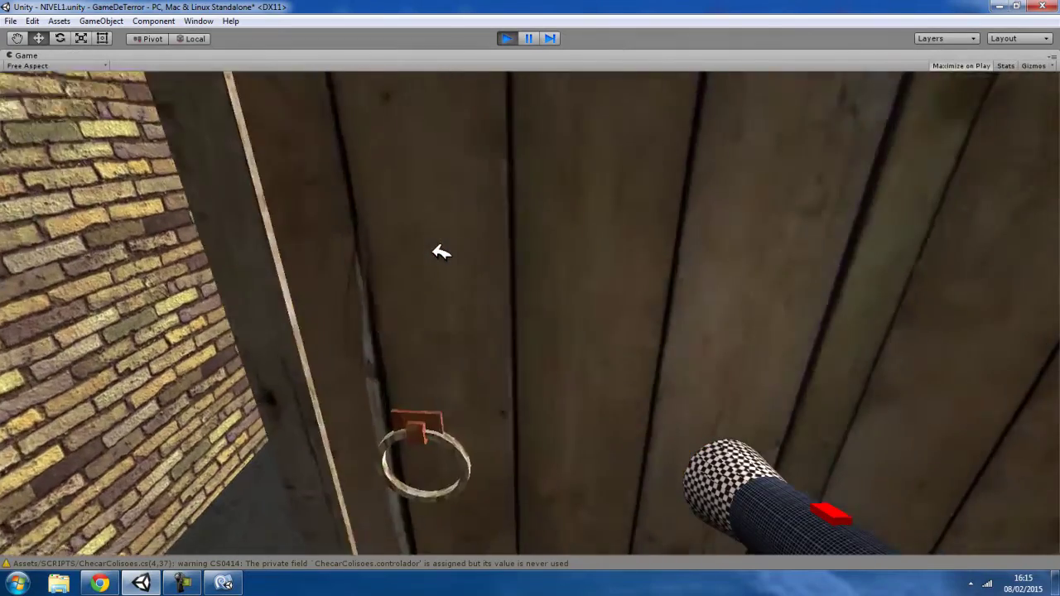
{"action": "key", "text": "s"}
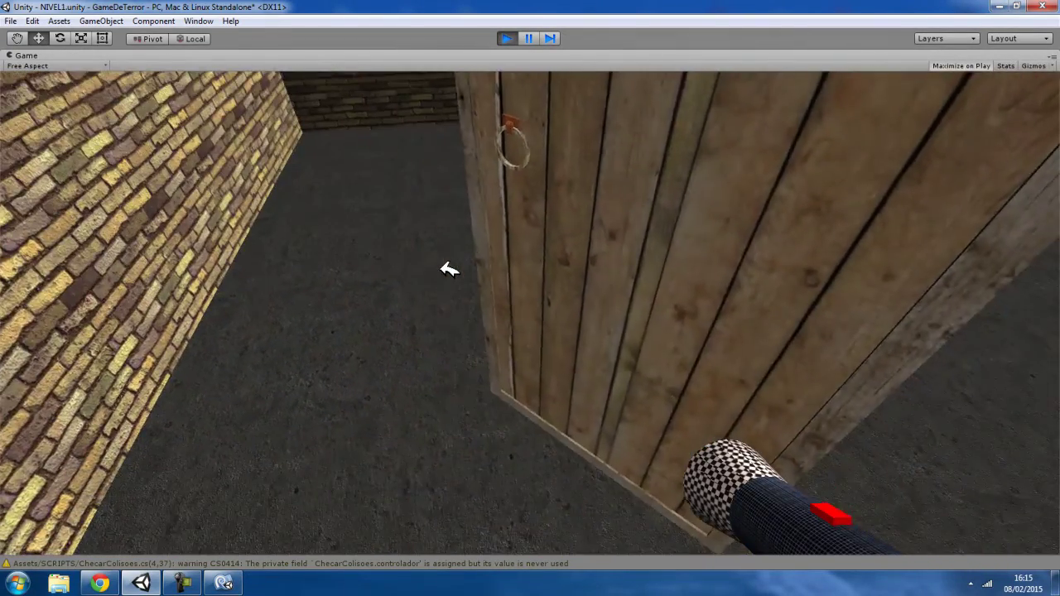
{"action": "key", "text": "w"}
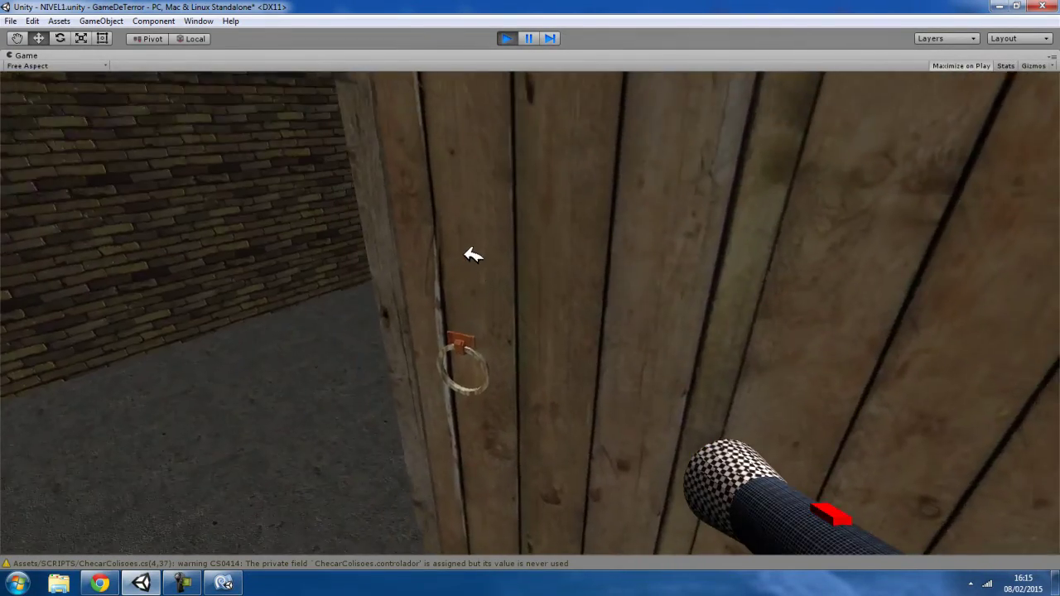
{"action": "key", "text": "f"}
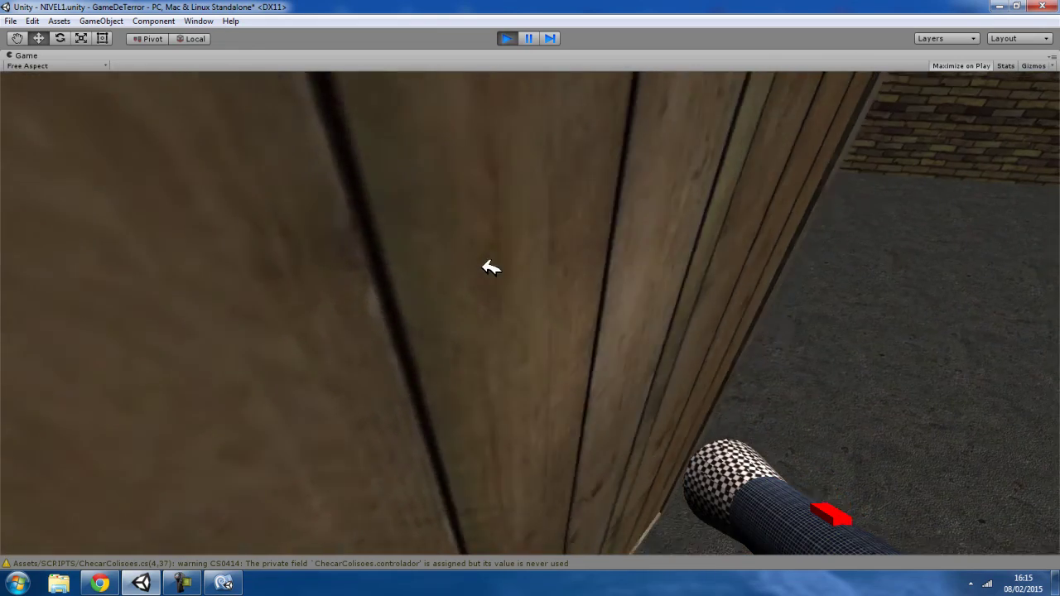
{"action": "key", "text": "f"}
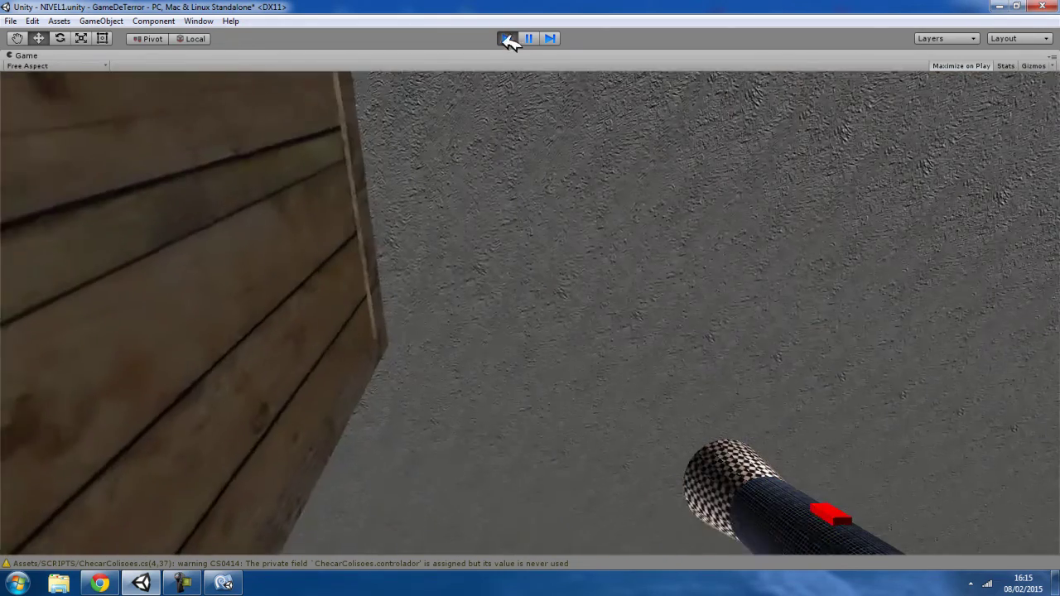
{"action": "left_click", "coordinate": [508, 39]}
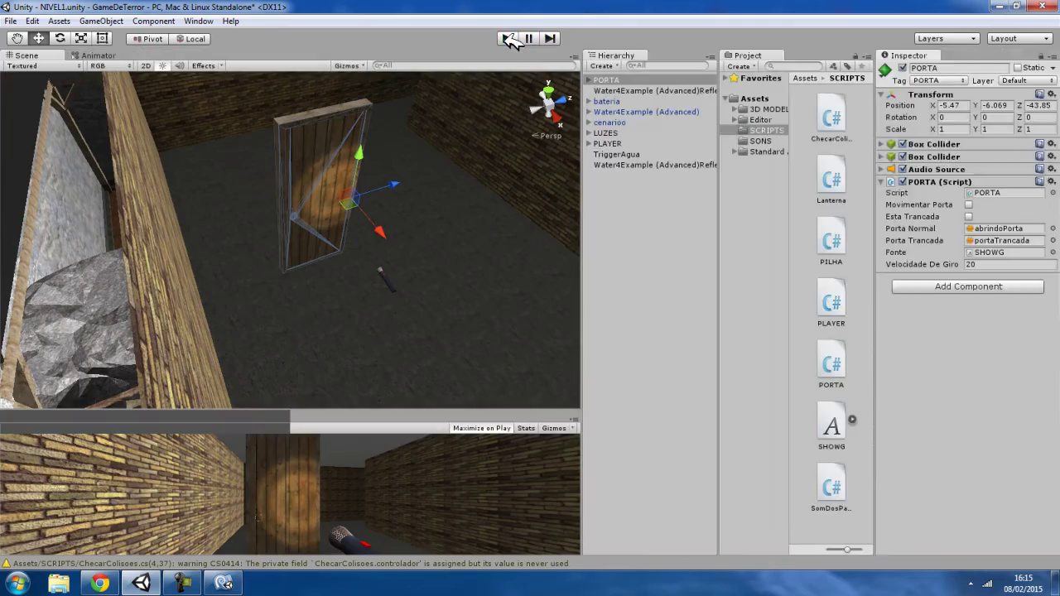
- Briefly run the game, then stop it to return to editing
{"action": "key", "text": "ctrl+p"}
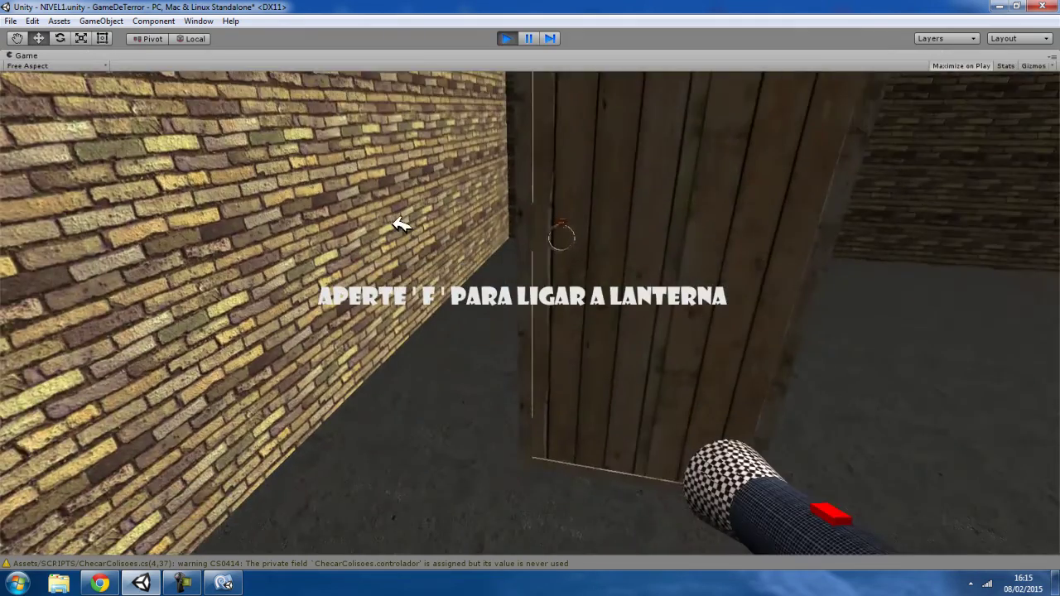
{"action": "key", "text": "f"}
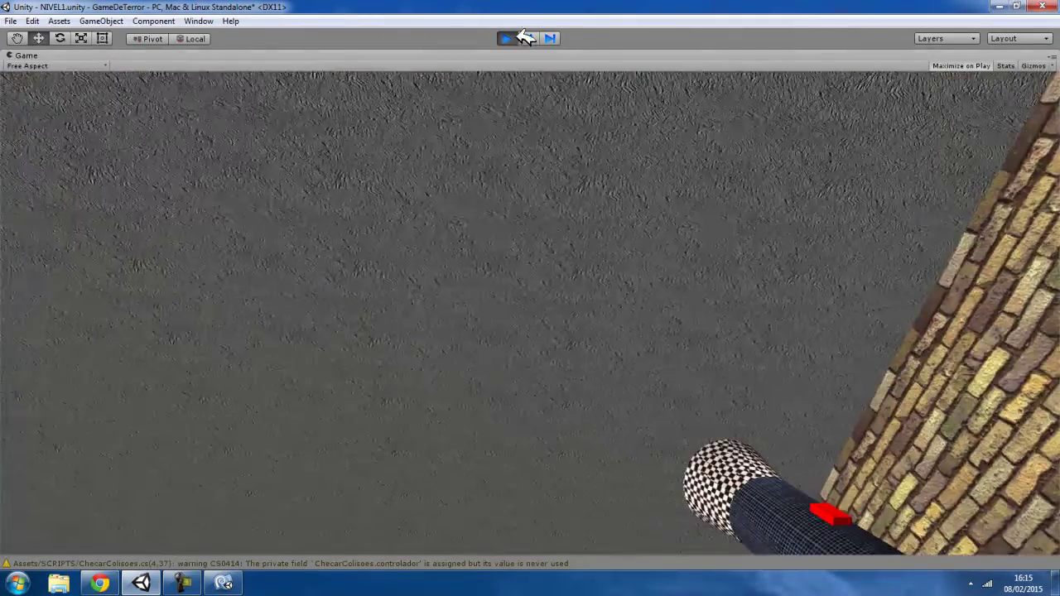
{"action": "left_click", "coordinate": [508, 38]}
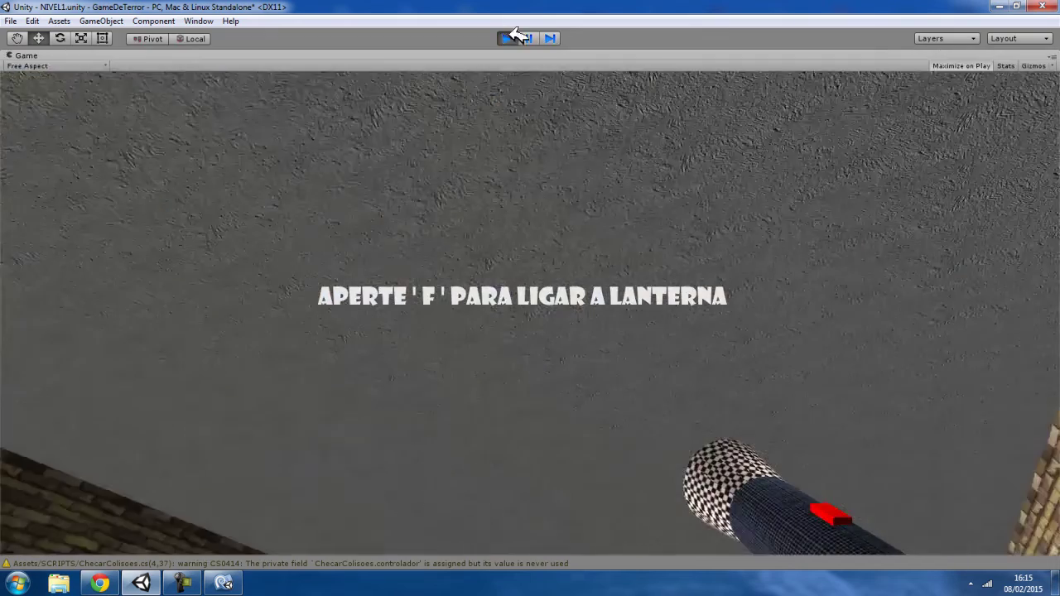
{"action": "left_click", "coordinate": [508, 38]}
- Select PORTA and play-test walking the player up to the door at turn speed 50
{"action": "left_click", "coordinate": [599, 80]}
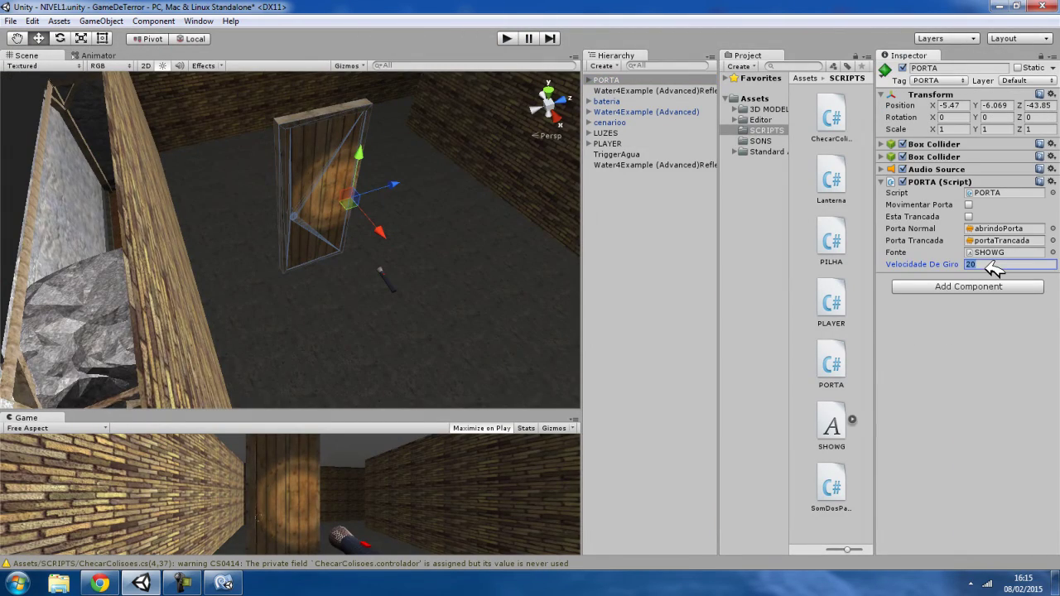
{"action": "type", "text": "50"}
{"action": "left_click", "coordinate": [507, 38]}
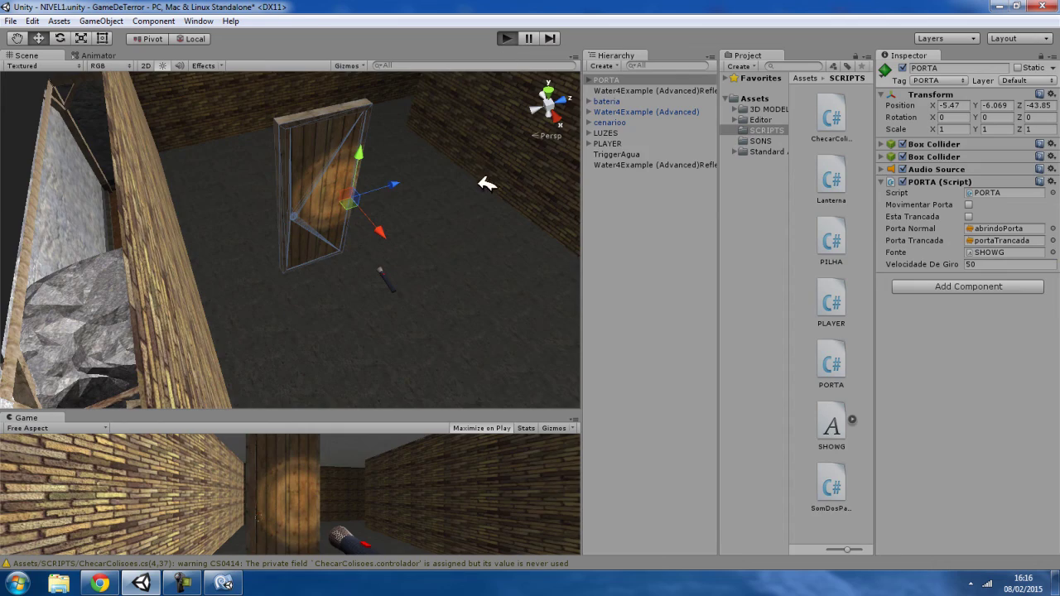
{"action": "key", "text": "w"}
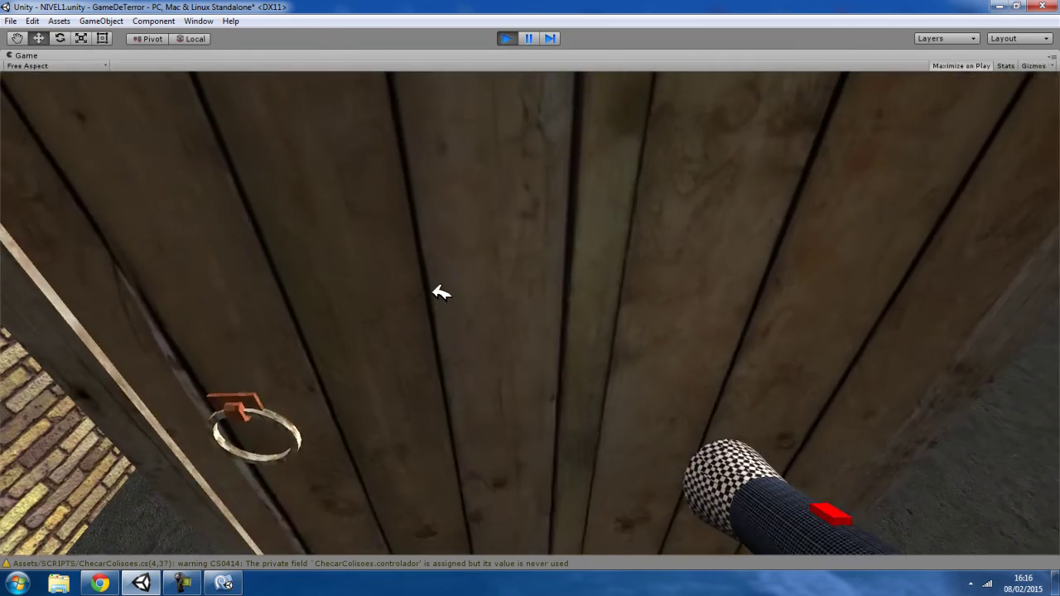
{"action": "key", "text": "s"}
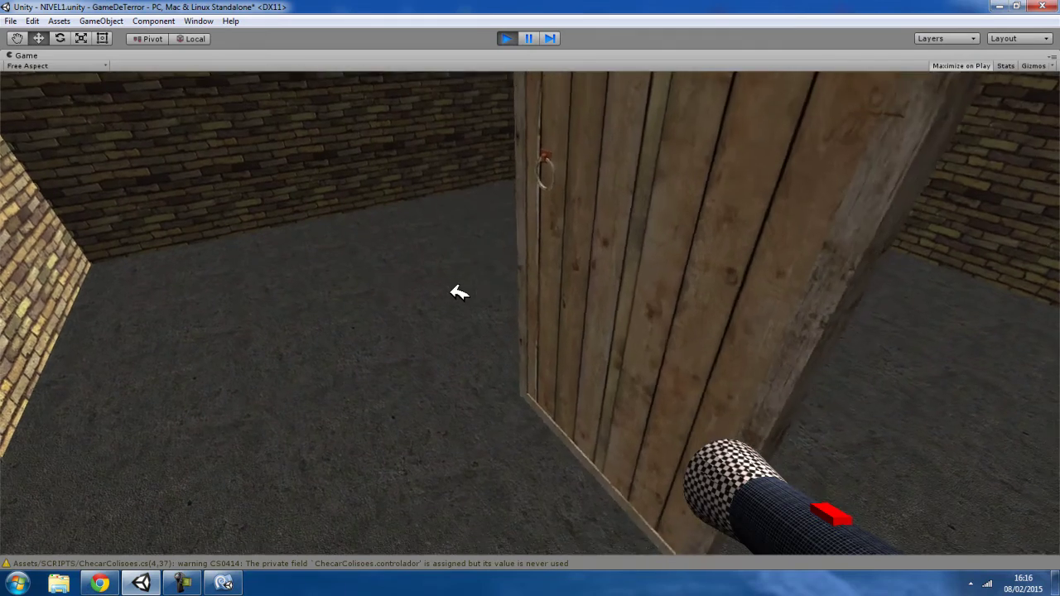
- Walk back and forth at the door in the running game, then stop the test
{"action": "key", "text": "w"}
{"action": "key", "text": "s"}
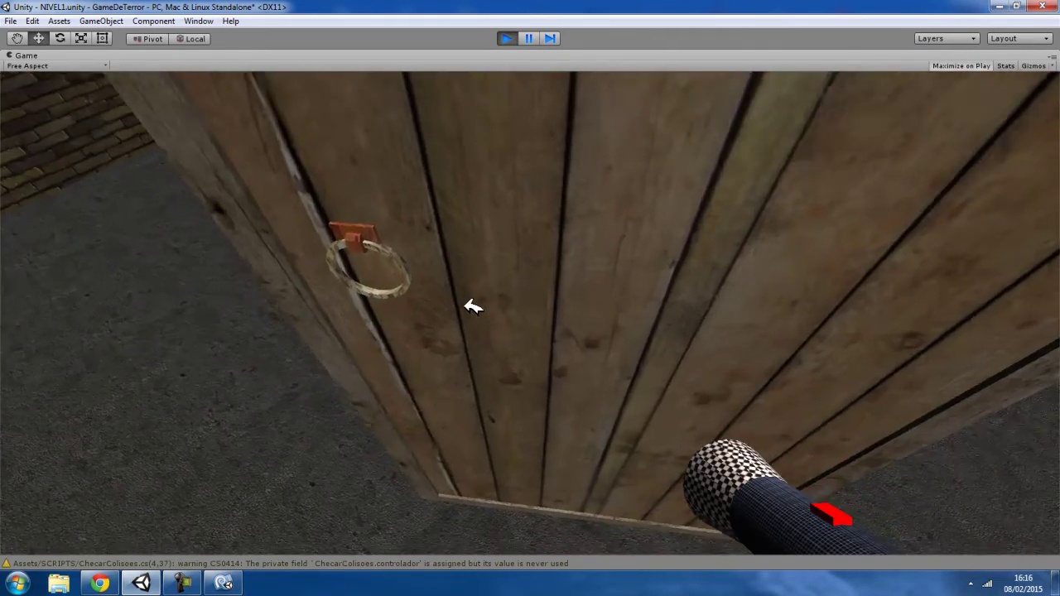
{"action": "key", "text": "w"}
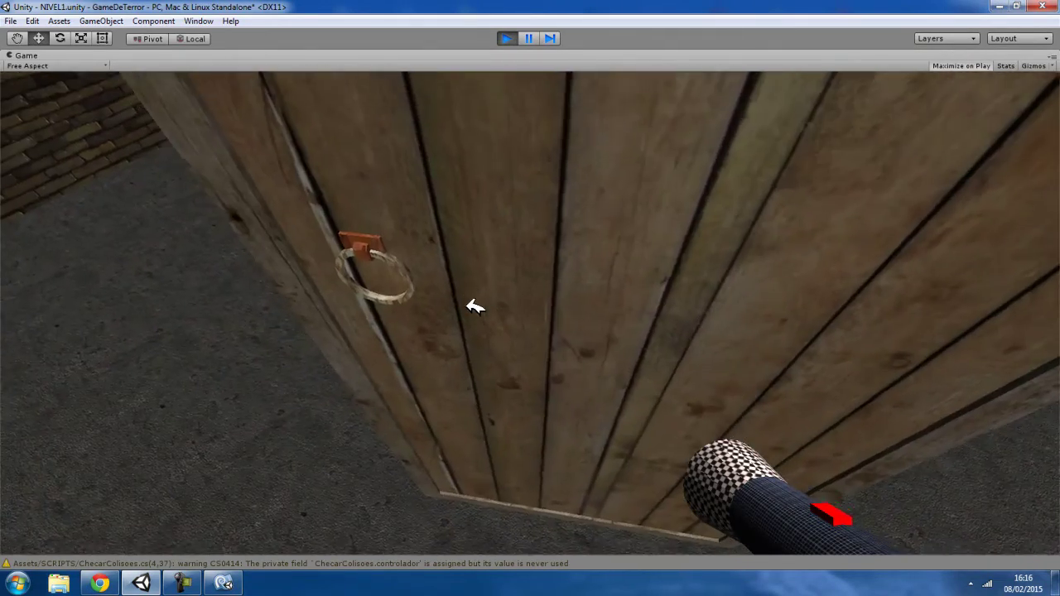
{"action": "key", "text": "s"}
{"action": "key", "text": "w"}
{"action": "key", "text": "s"}
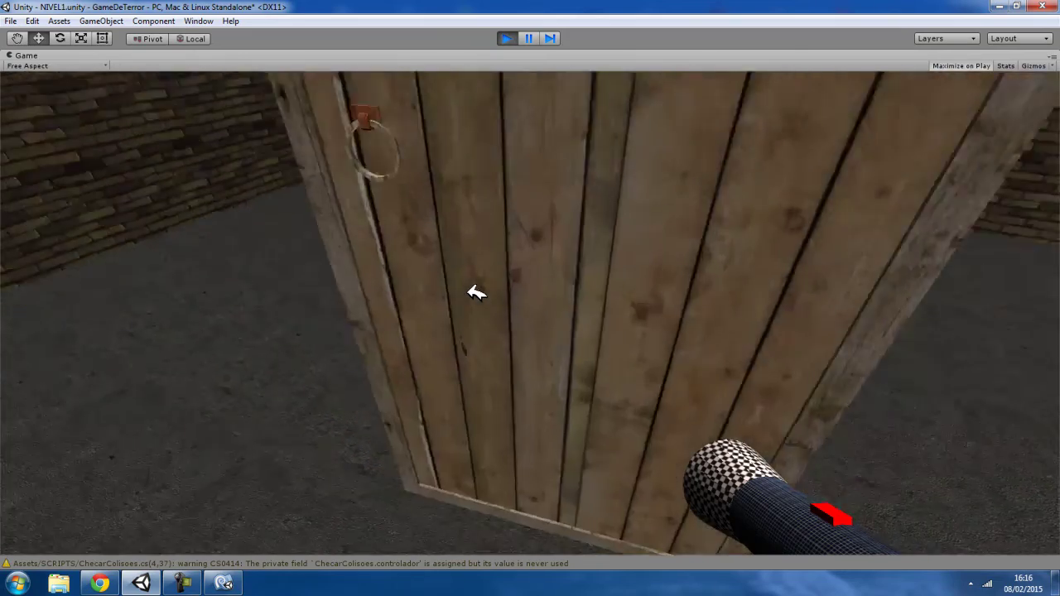
{"action": "key", "text": "w"}
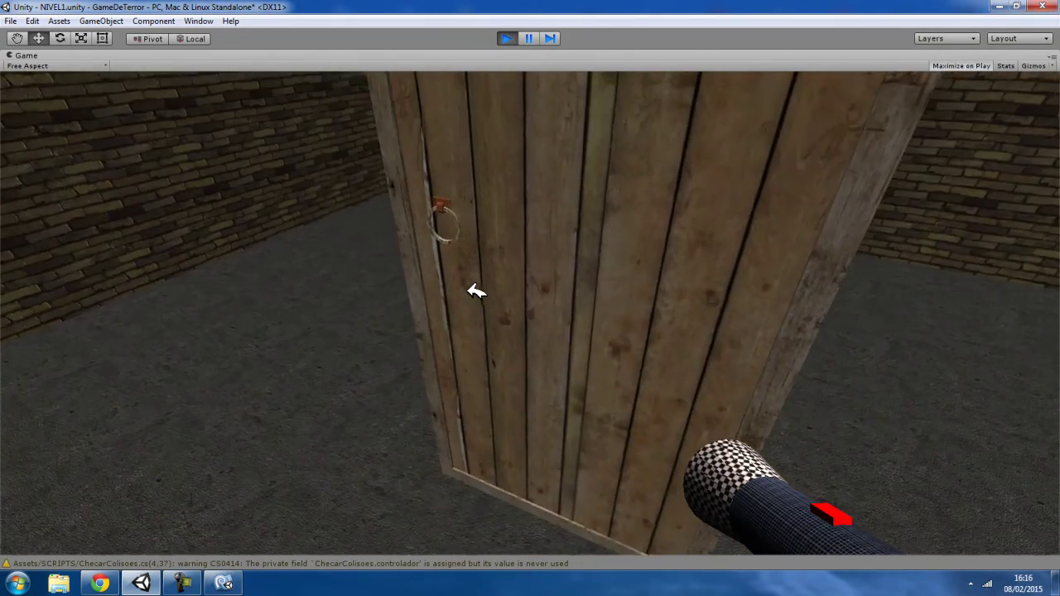
{"action": "key", "text": "w"}
{"action": "key", "text": "s"}
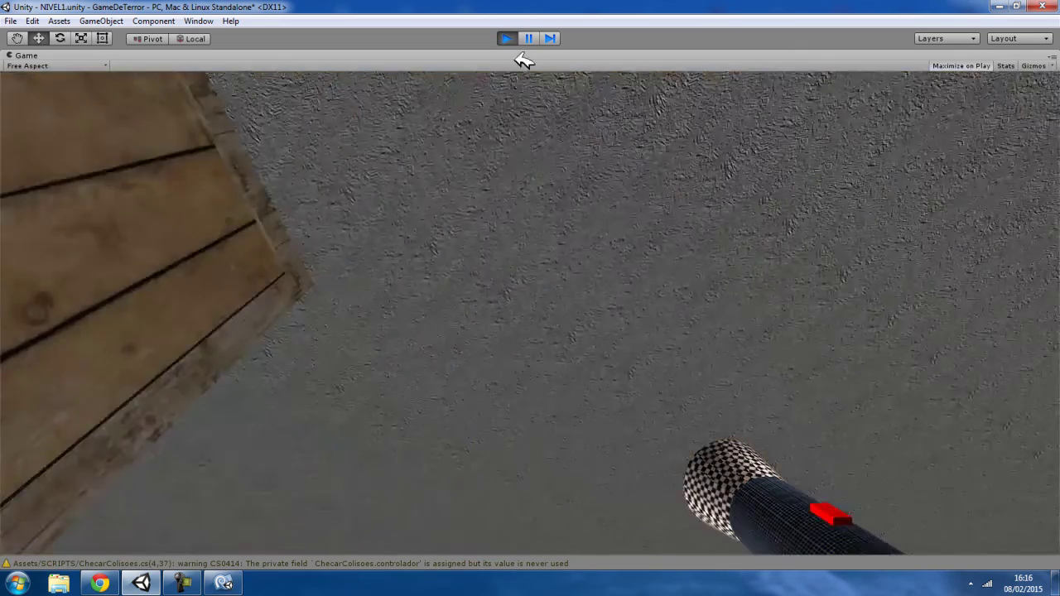
{"action": "left_click", "coordinate": [506, 38]}
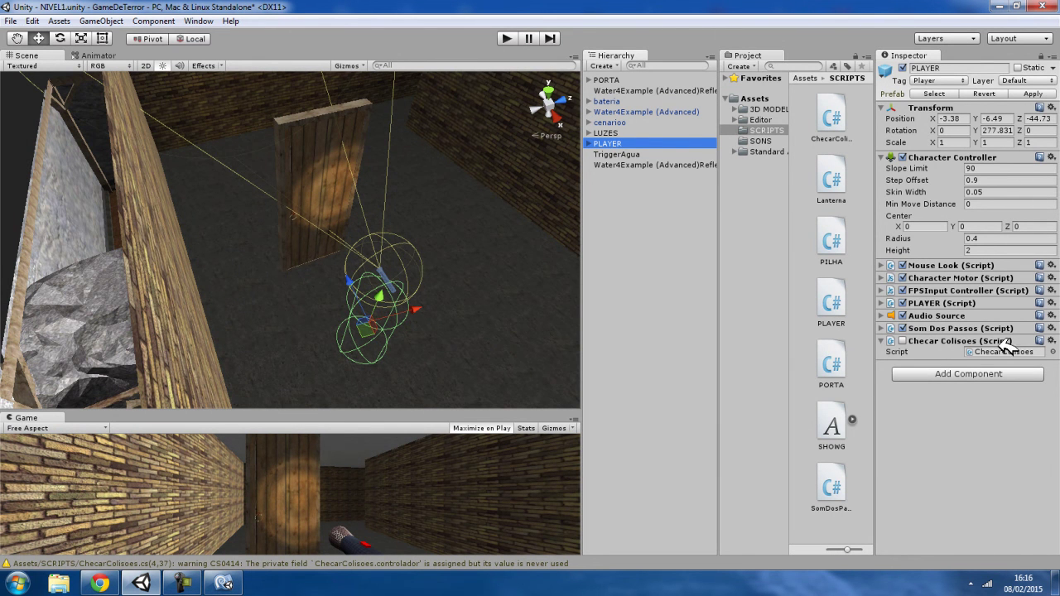
- Remove Checar Colisoes from PLAYER and replay, walking into the door until it swings open
{"action": "left_click", "coordinate": [1050, 339]}
{"action": "left_click", "coordinate": [1013, 369]}
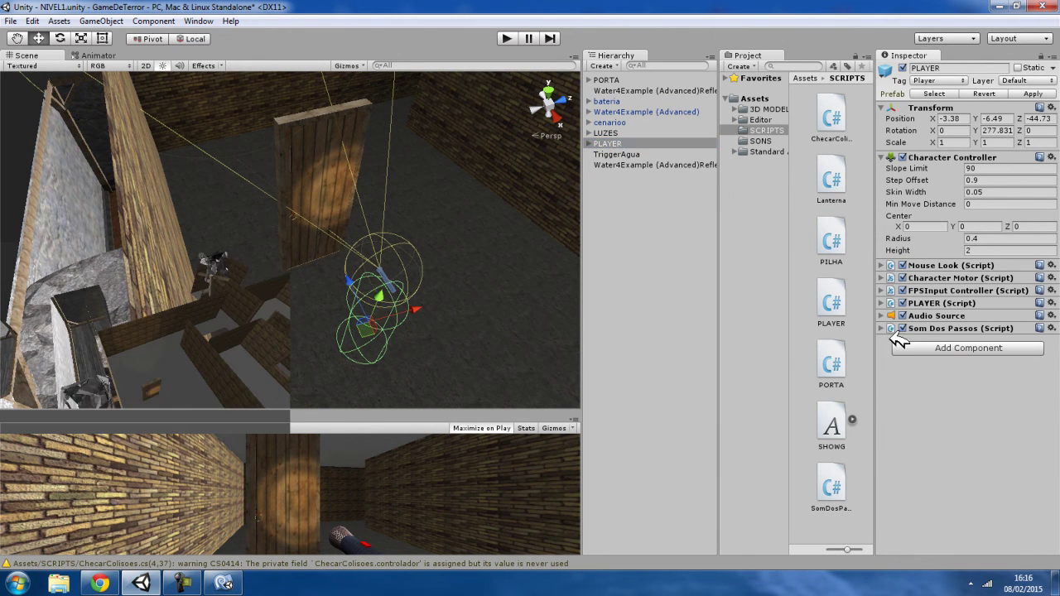
{"action": "left_click", "coordinate": [509, 38]}
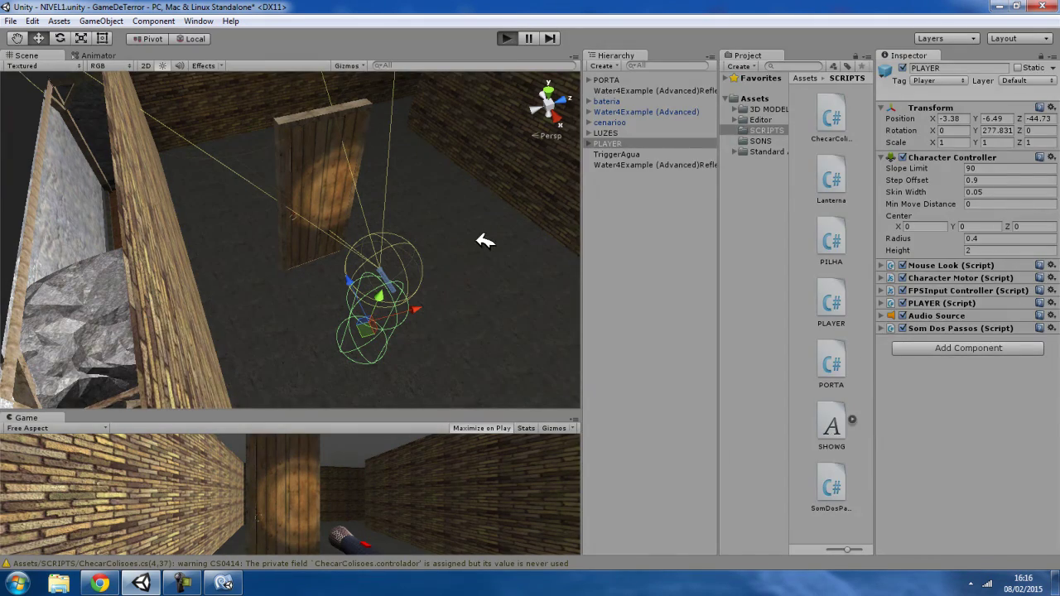
{"action": "key", "text": "w"}
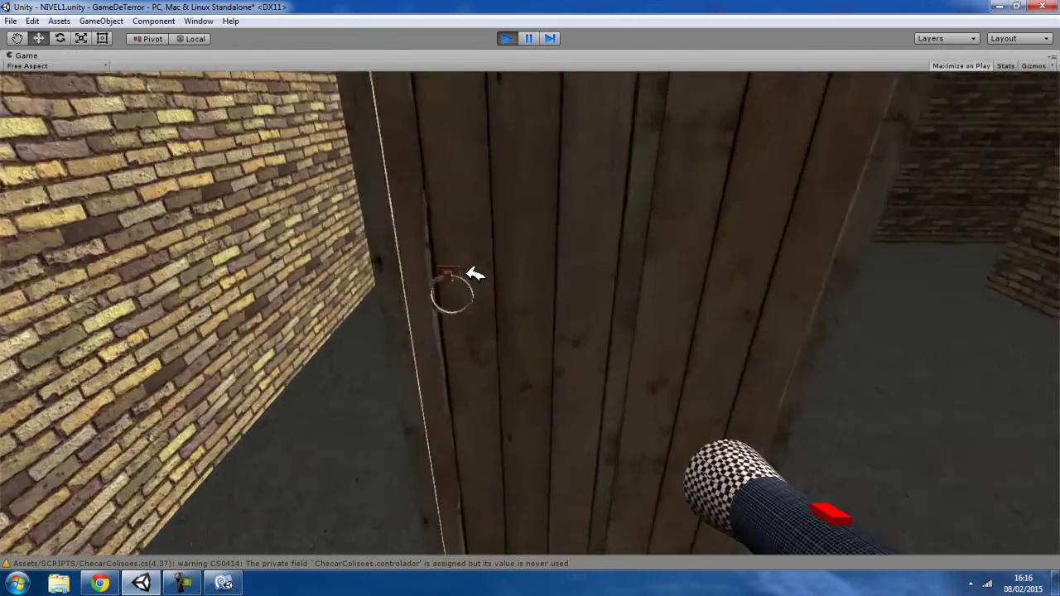
{"action": "key", "text": "s"}
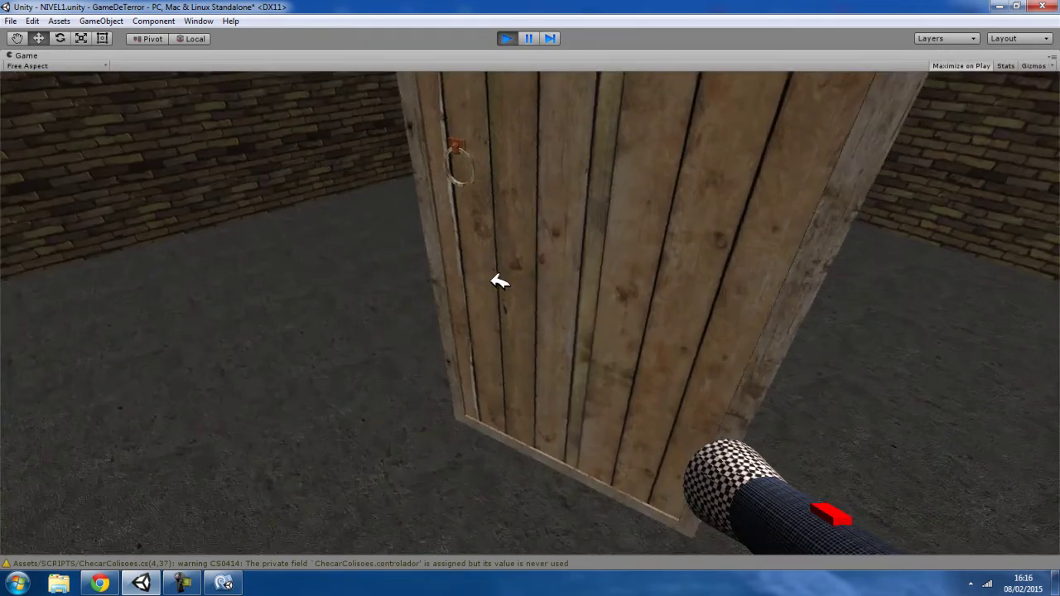
{"action": "key", "text": "w"}
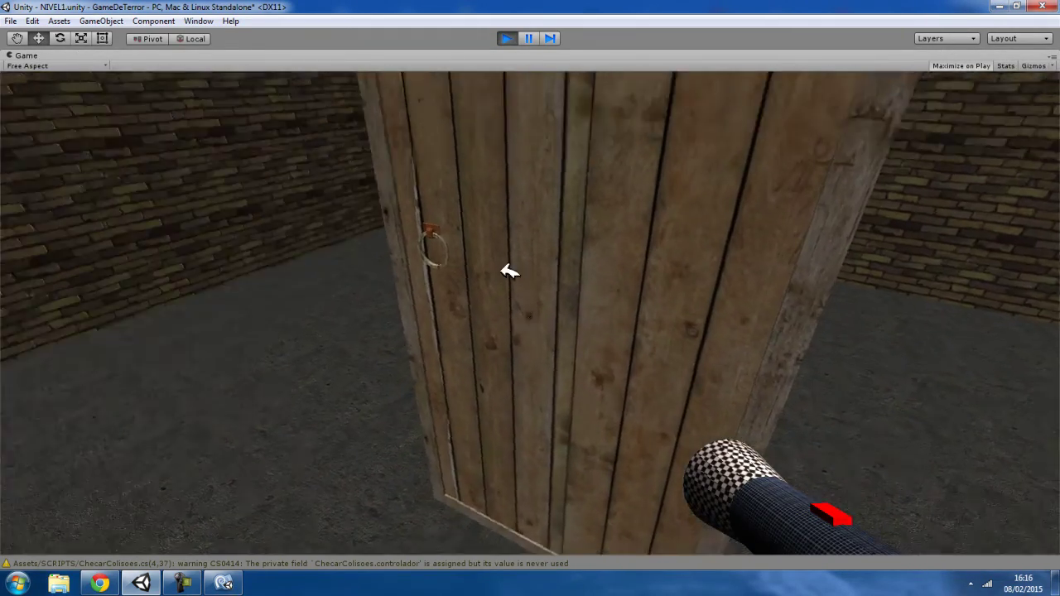
{"action": "key", "text": "w"}
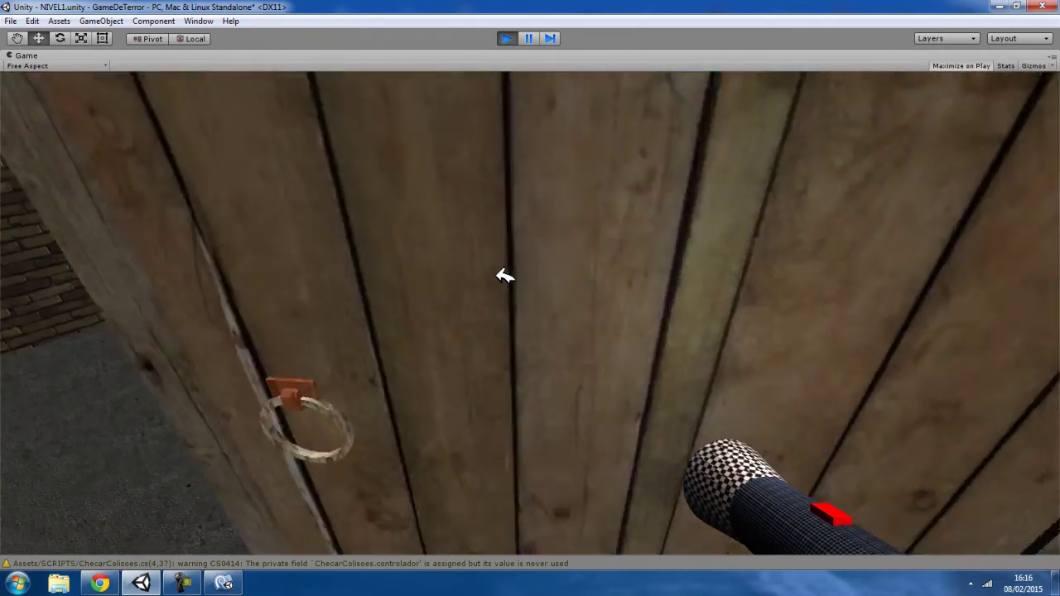
{"action": "key", "text": "w"}
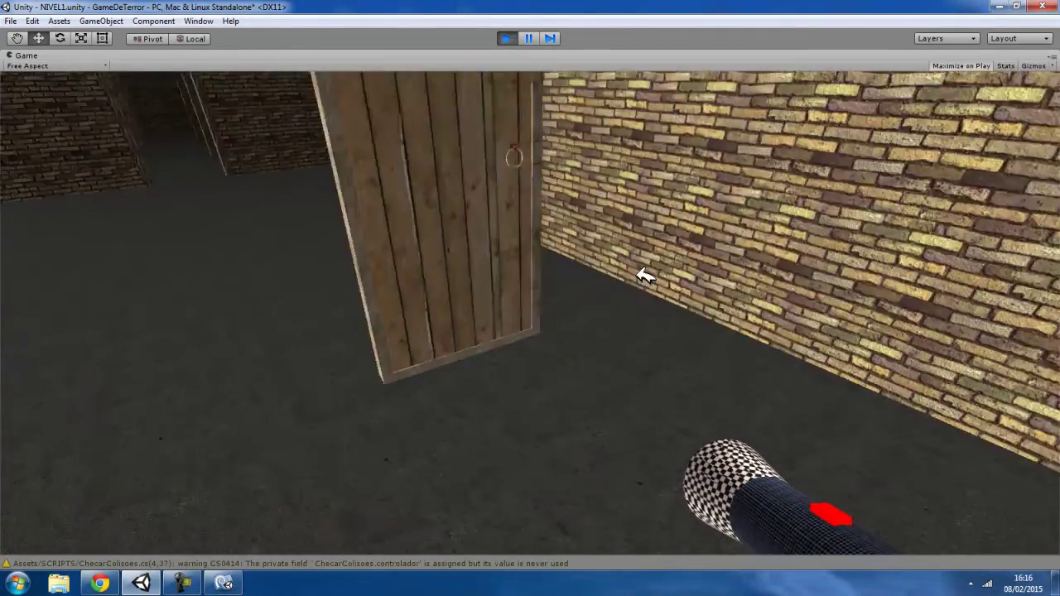
{"action": "key", "text": "w"}
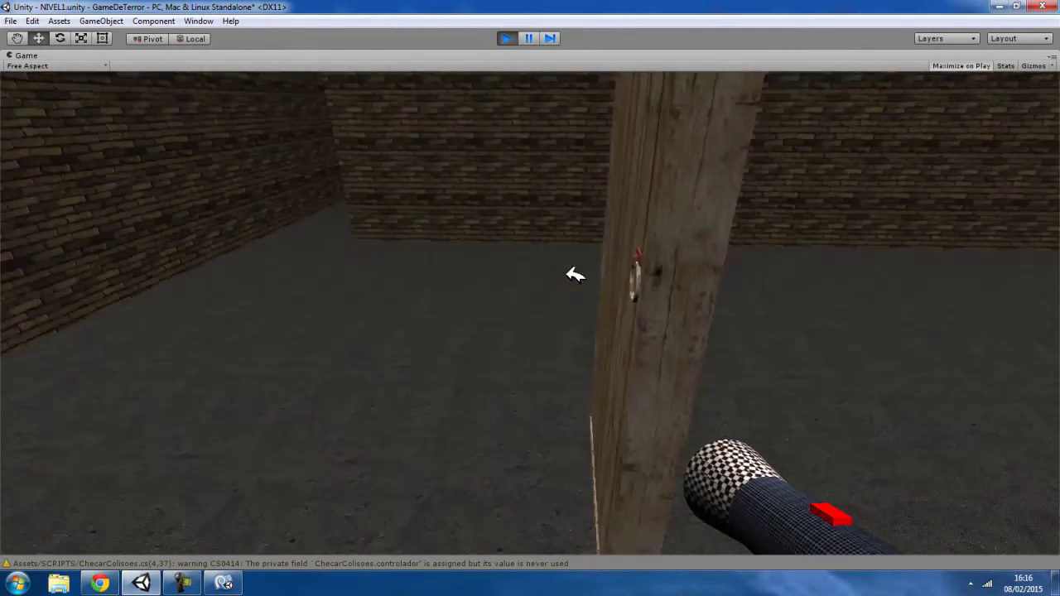
{"action": "key", "text": "w"}
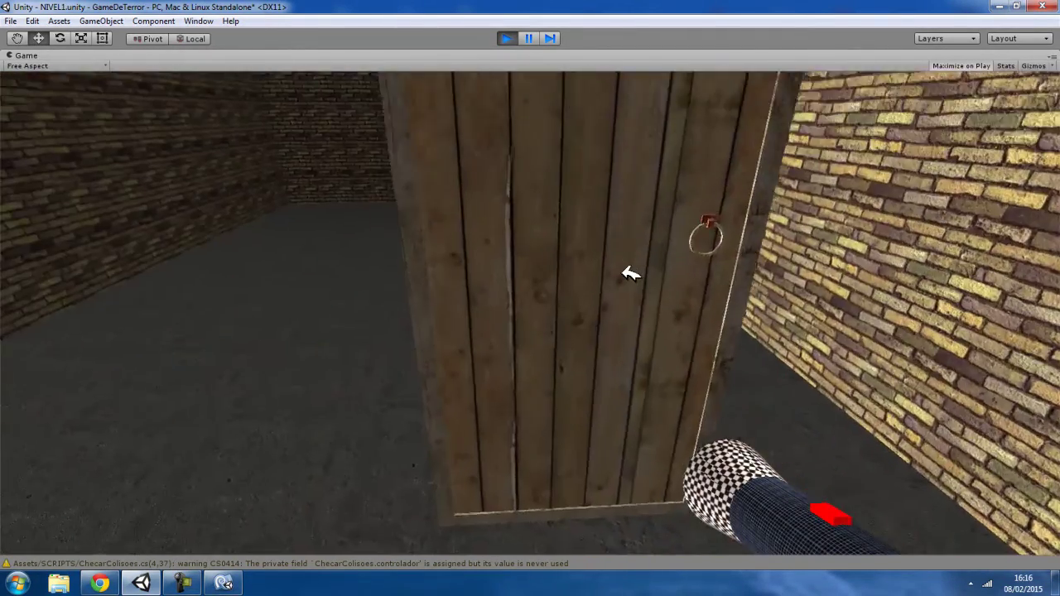
{"action": "key", "text": "w"}
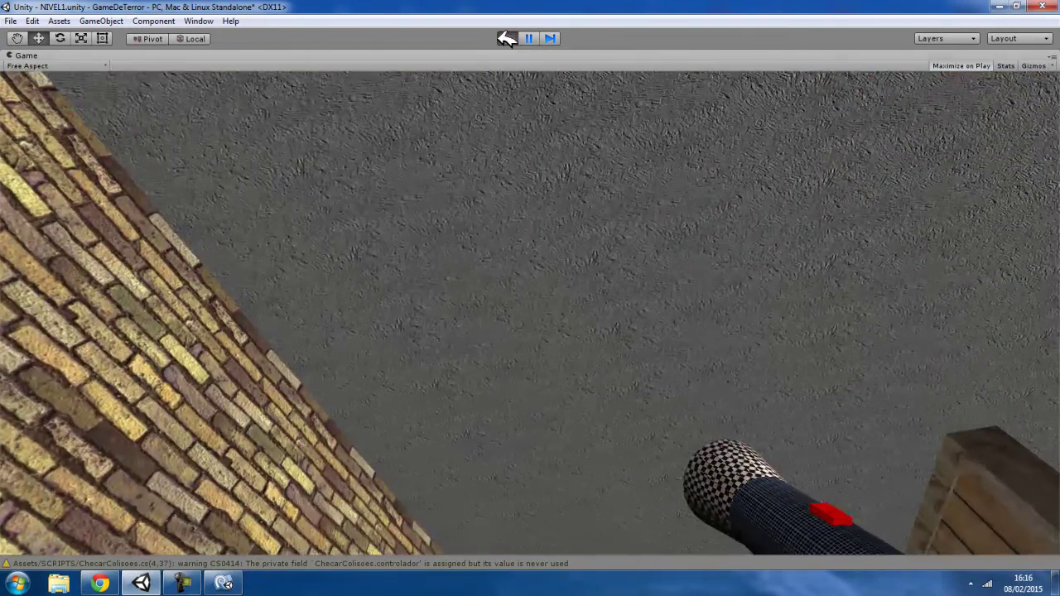
{"action": "left_click", "coordinate": [505, 38]}
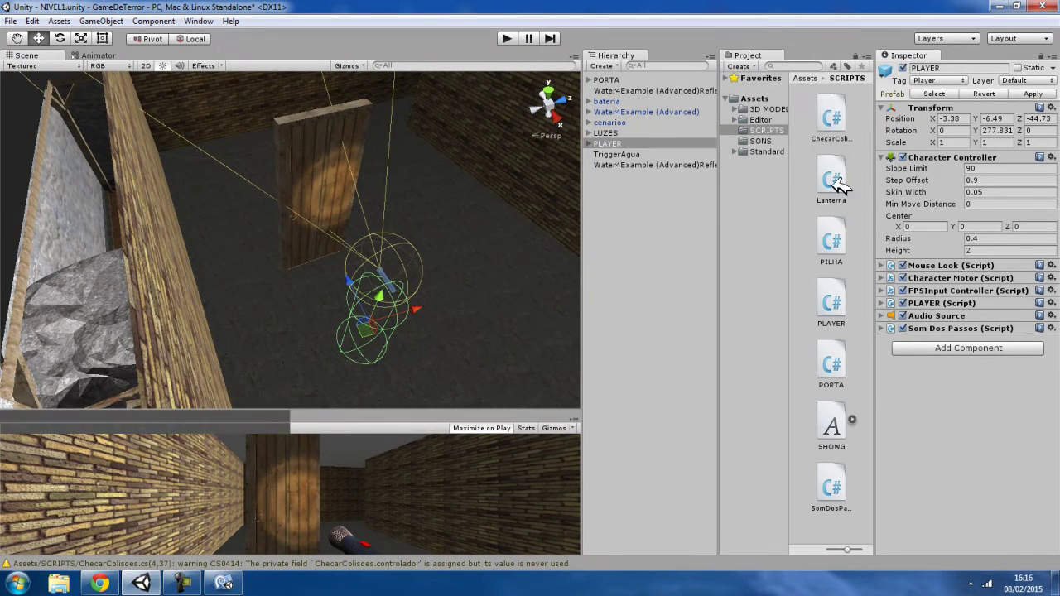
{"action": "left_click_drag", "start_coordinate": [831, 120], "coordinate": [619, 143]}
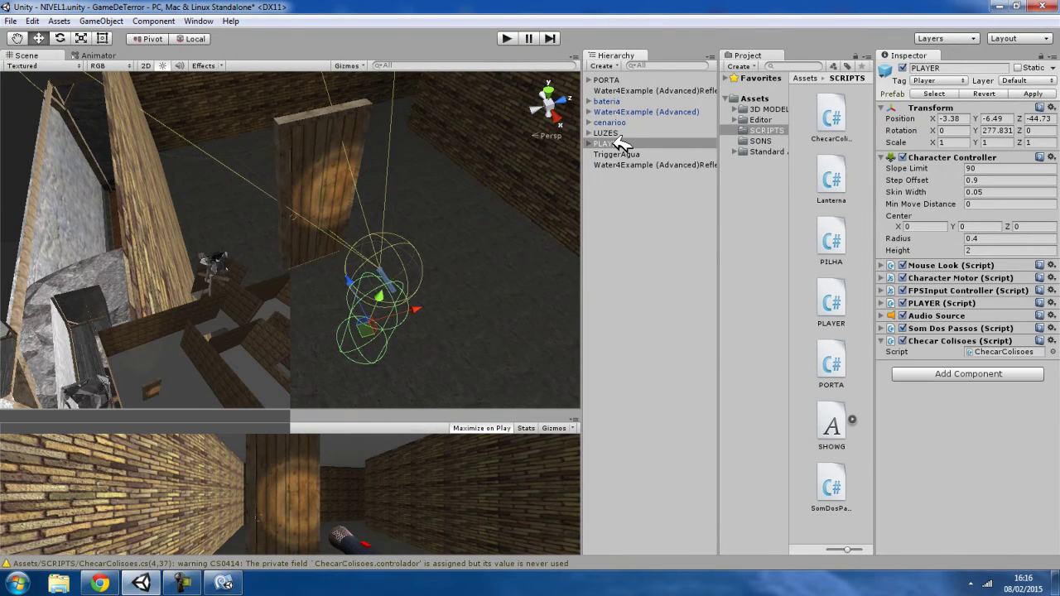
{"action": "left_click", "coordinate": [506, 39]}
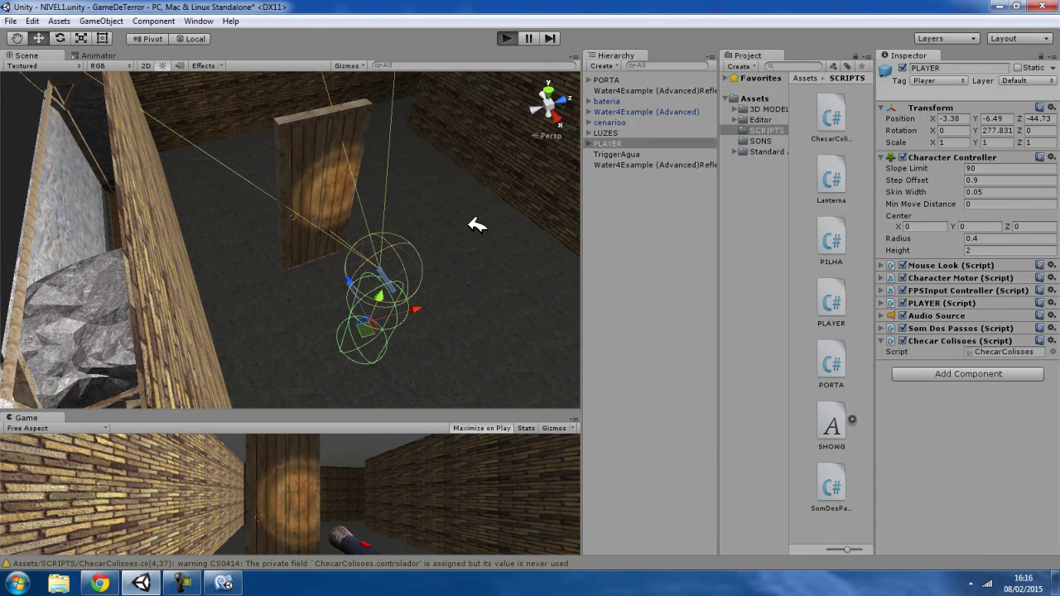
{"action": "key", "text": "w"}
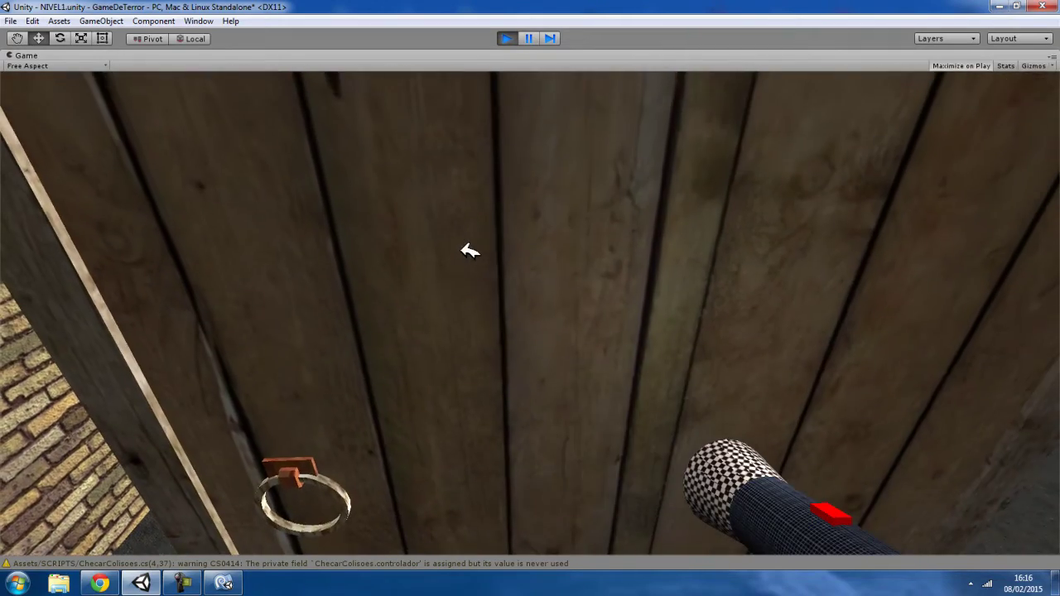
{"action": "key", "text": "s"}
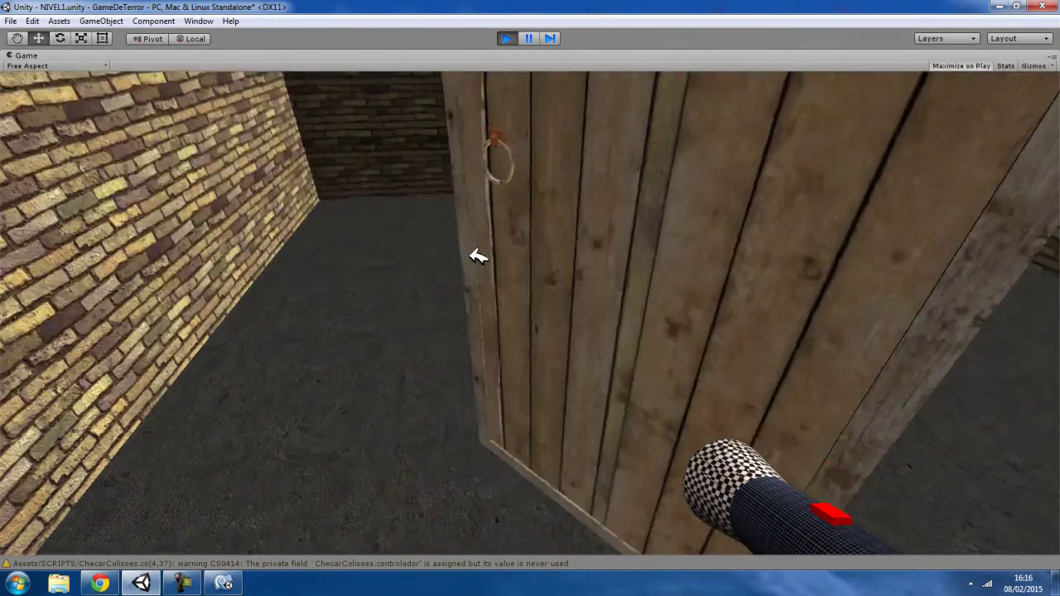
{"action": "key", "text": "a"}
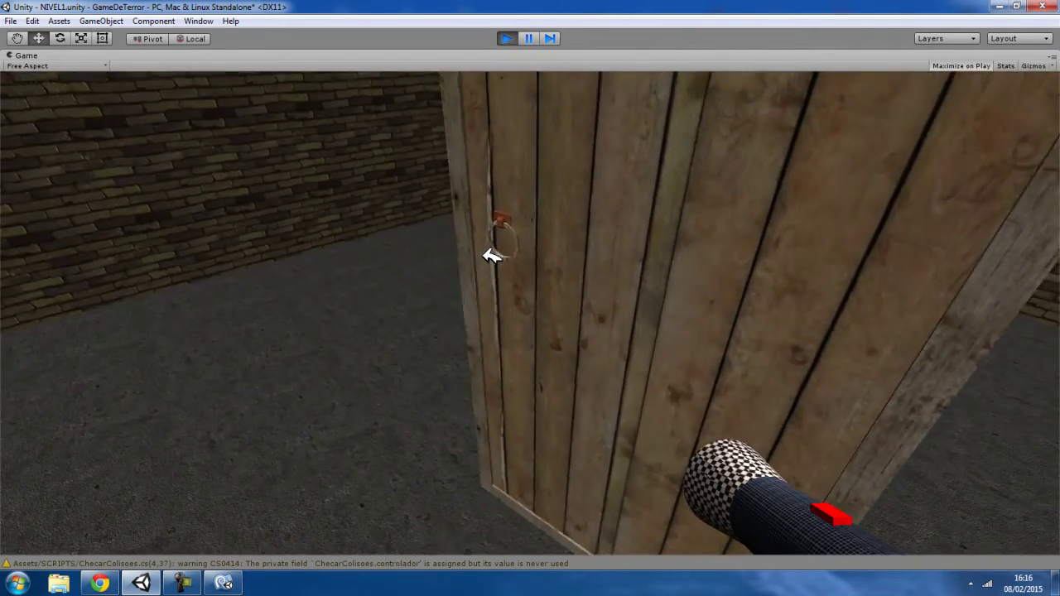
{"action": "key", "text": "w"}
{"action": "key", "text": "s"}
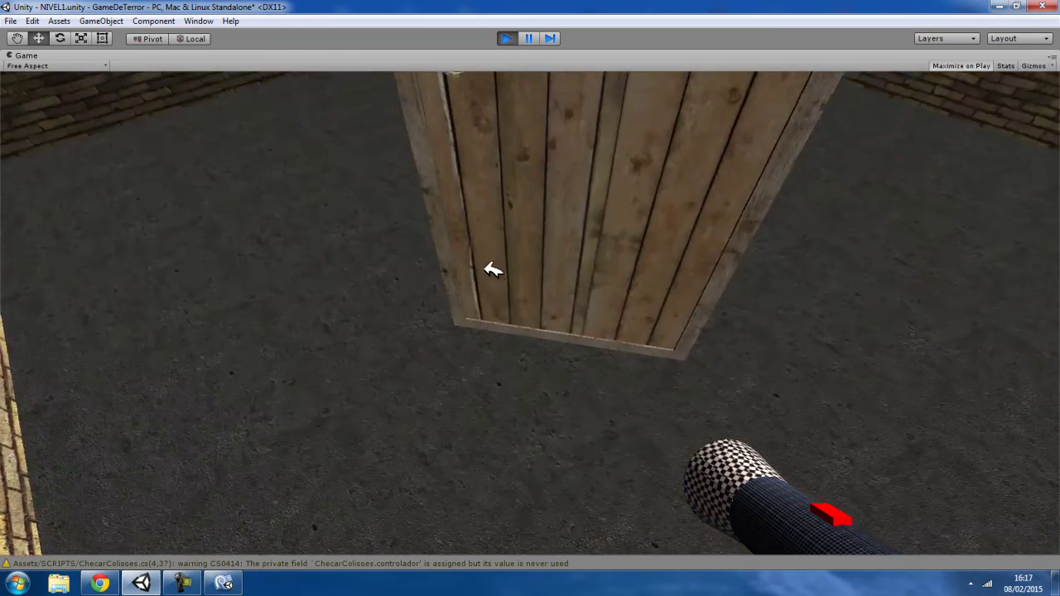
{"action": "key", "text": "w"}
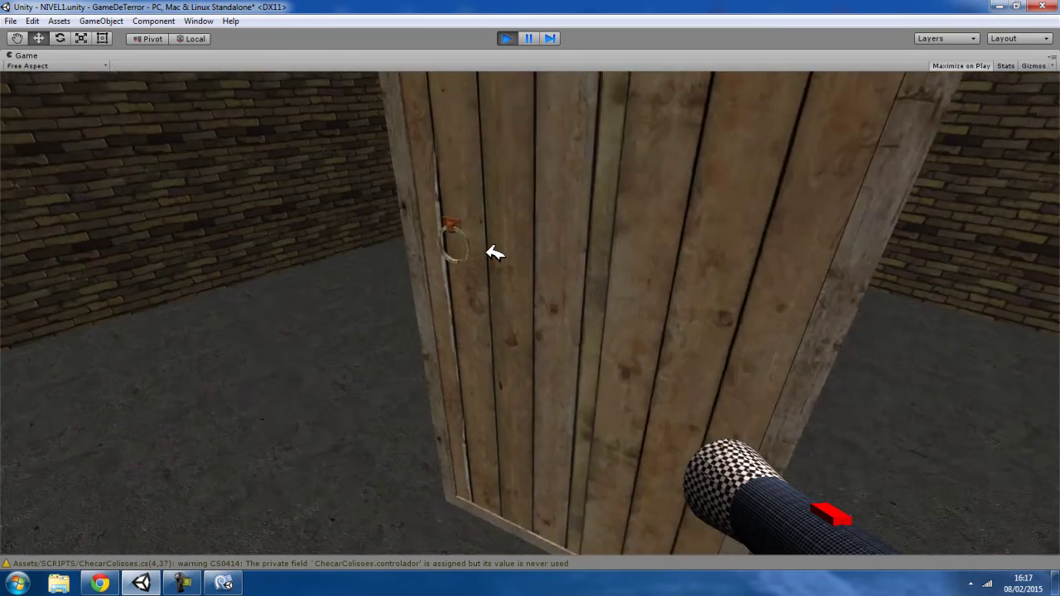
{"action": "key", "text": "w"}
{"action": "key", "text": "s"}
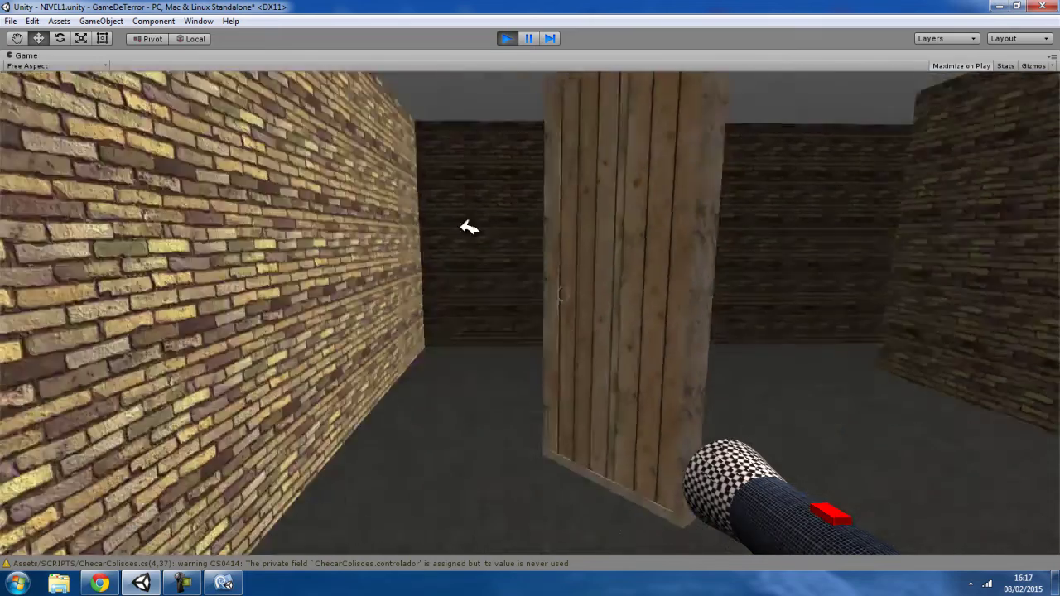
- Stop the game and move PORTA into the brick wall gap at about 4.909, -6.234, -42.519
{"action": "left_click", "coordinate": [506, 38]}
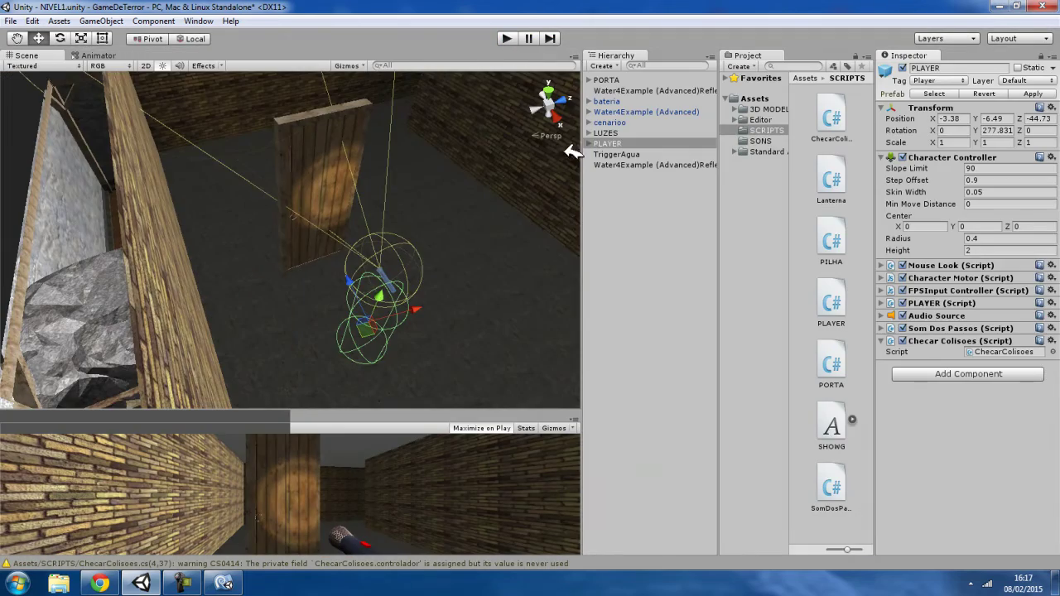
{"action": "double_click", "coordinate": [604, 79]}
{"action": "right_click_drag", "start_coordinate": [355, 224], "coordinate": [551, 225]}
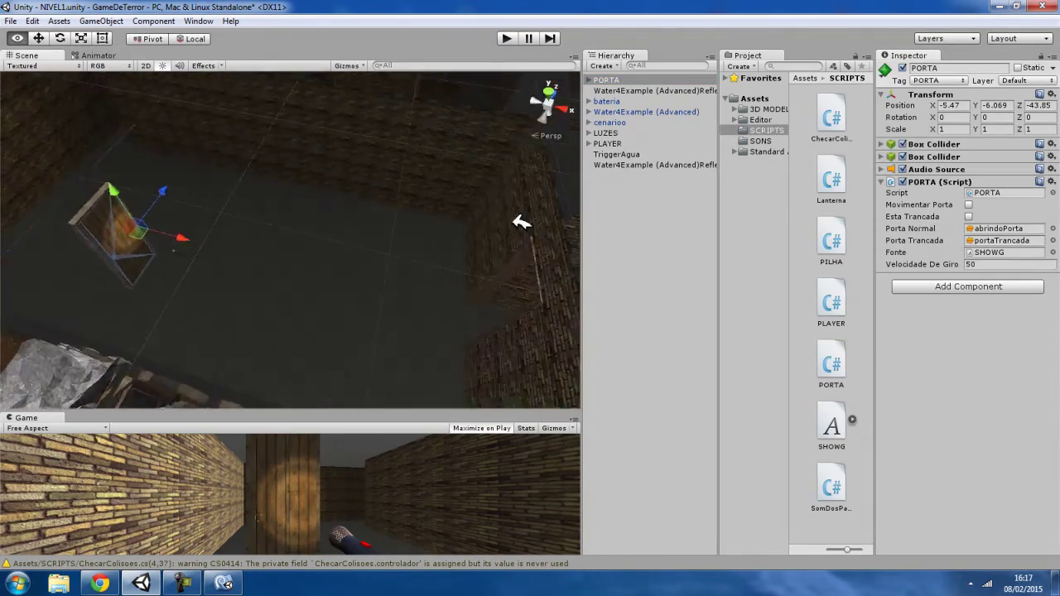
{"action": "left_click_drag", "start_coordinate": [60, 254], "coordinate": [273, 261]}
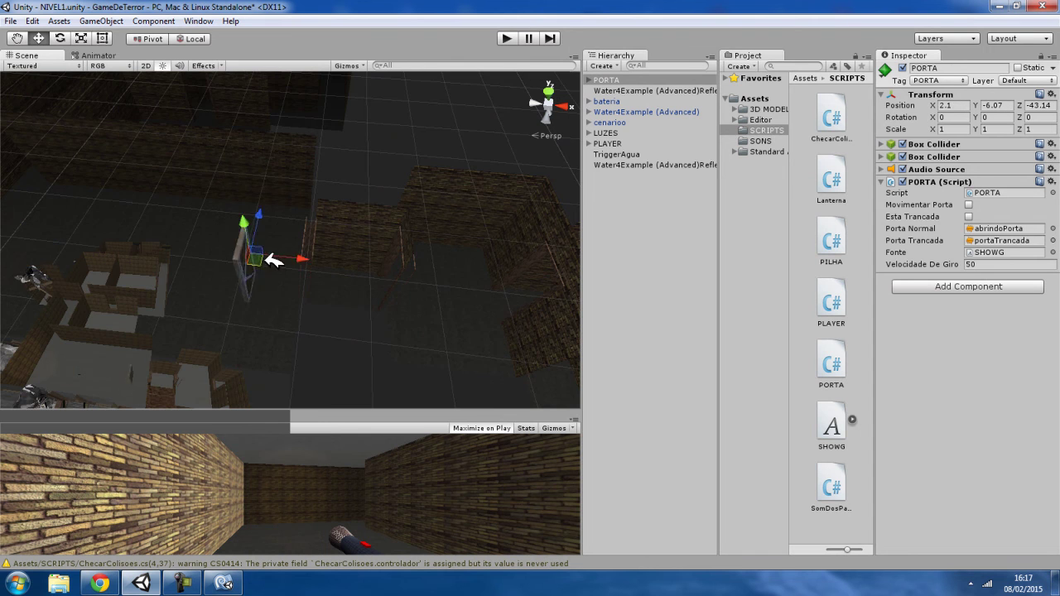
{"action": "right_click_drag", "start_coordinate": [327, 251], "coordinate": [352, 300]}
{"action": "left_click_drag", "start_coordinate": [323, 216], "coordinate": [324, 216]}
{"action": "mouse_move", "coordinate": [324, 216]}
{"action": "right_mouse_down"}
{"action": "mouse_move", "coordinate": [348, 257]}
{"action": "mouse_move", "coordinate": [574, 228]}
{"action": "right_mouse_up"}
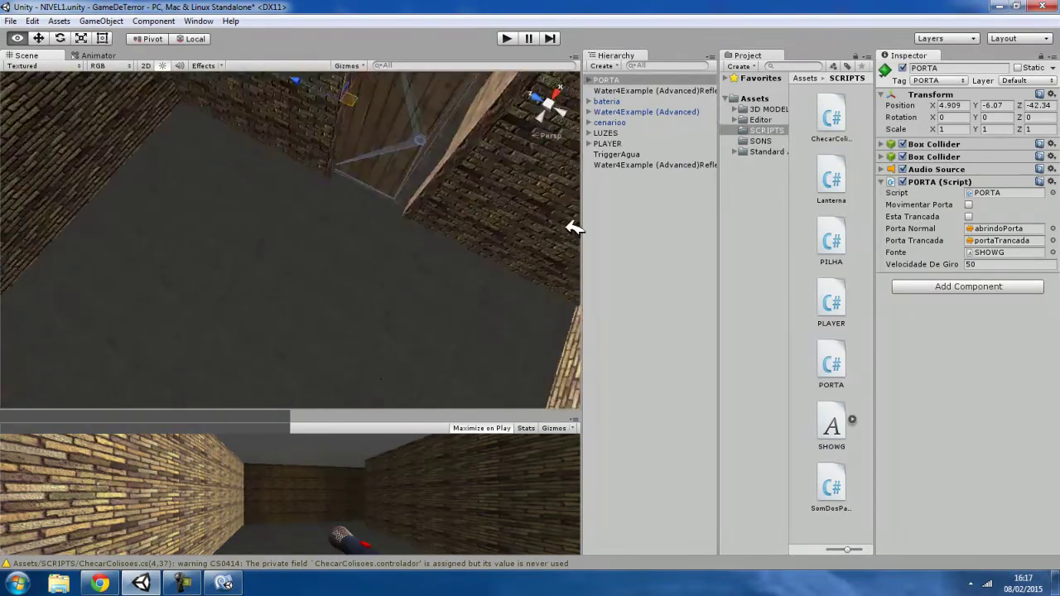
{"action": "right_click_drag", "start_coordinate": [574, 229], "coordinate": [328, 97]}
{"action": "key", "text": "f"}
{"action": "left_click_drag", "start_coordinate": [264, 118], "coordinate": [272, 127]}
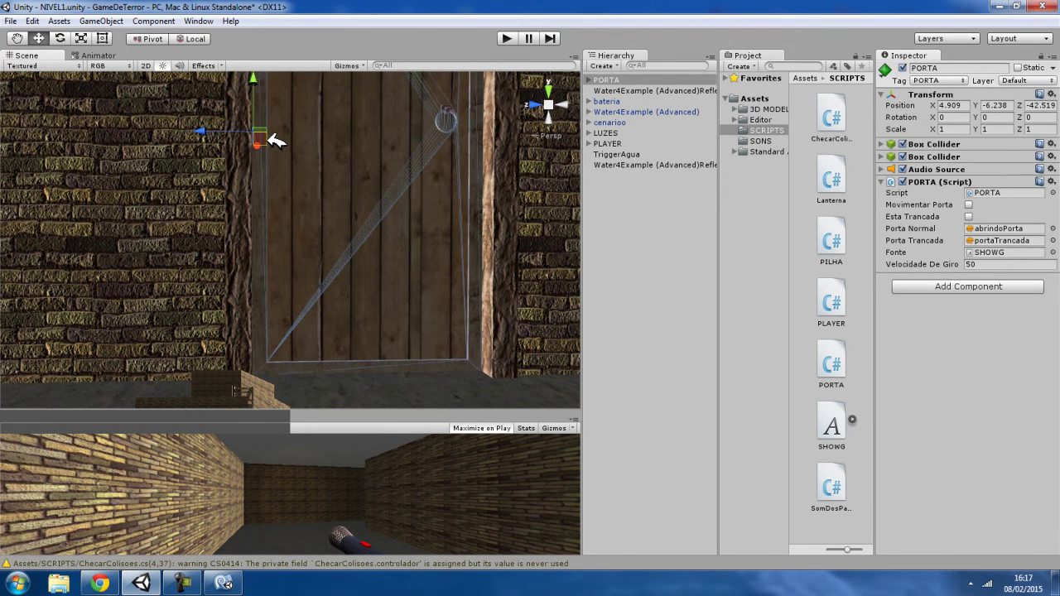
- Play the game, turn on the flashlight with F, and walk up to the relocated door
{"action": "left_click", "coordinate": [514, 38]}
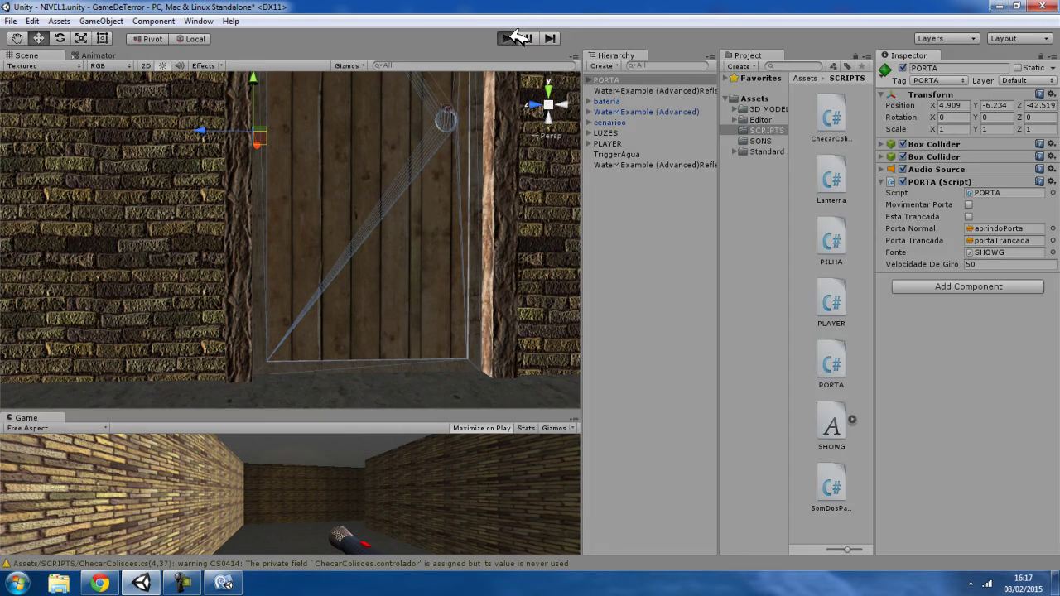
{"action": "key", "text": "f"}
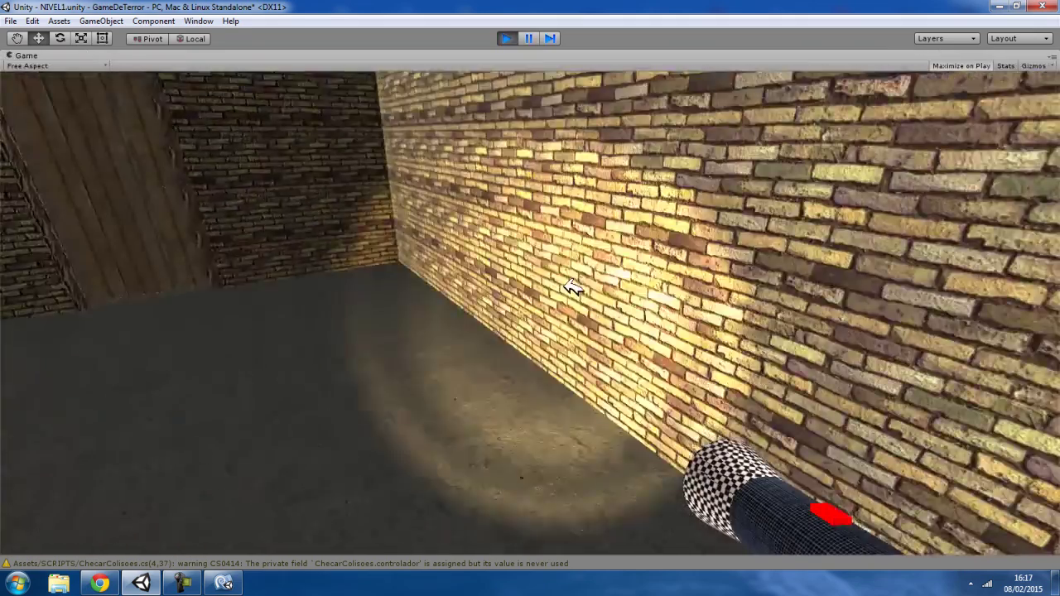
{"action": "key", "text": "w"}
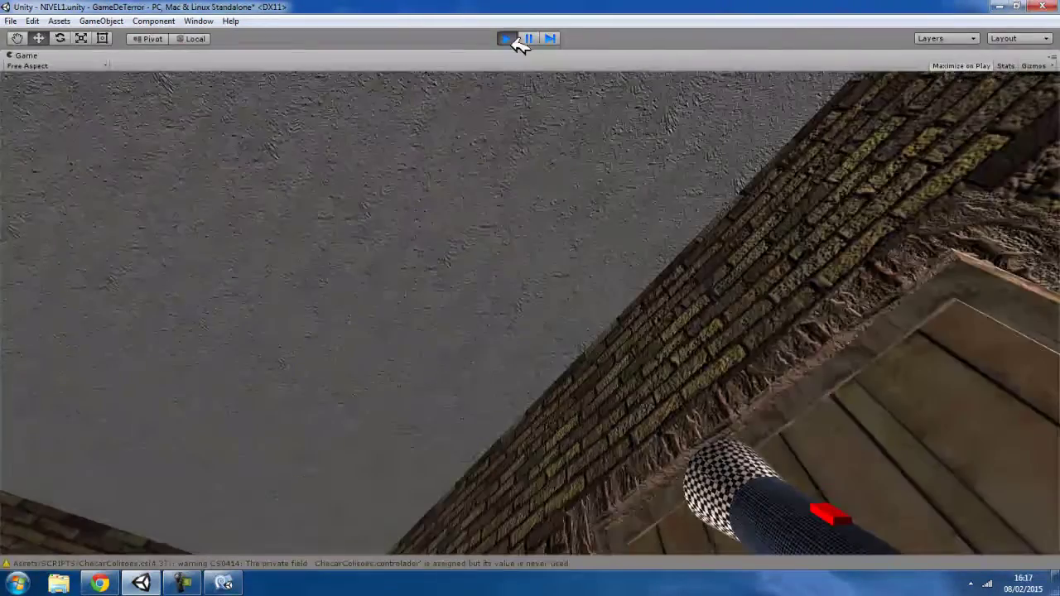
- Set PORTA's Rotation Y to 180, then play-test swinging the door open and shut
{"action": "left_click", "coordinate": [510, 38]}
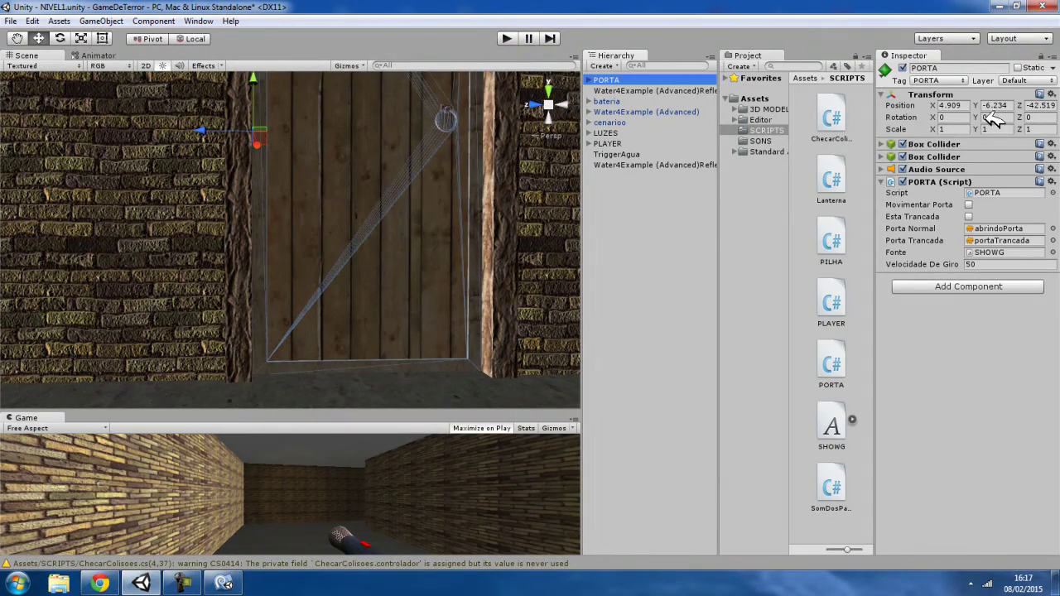
{"action": "type", "text": "180"}
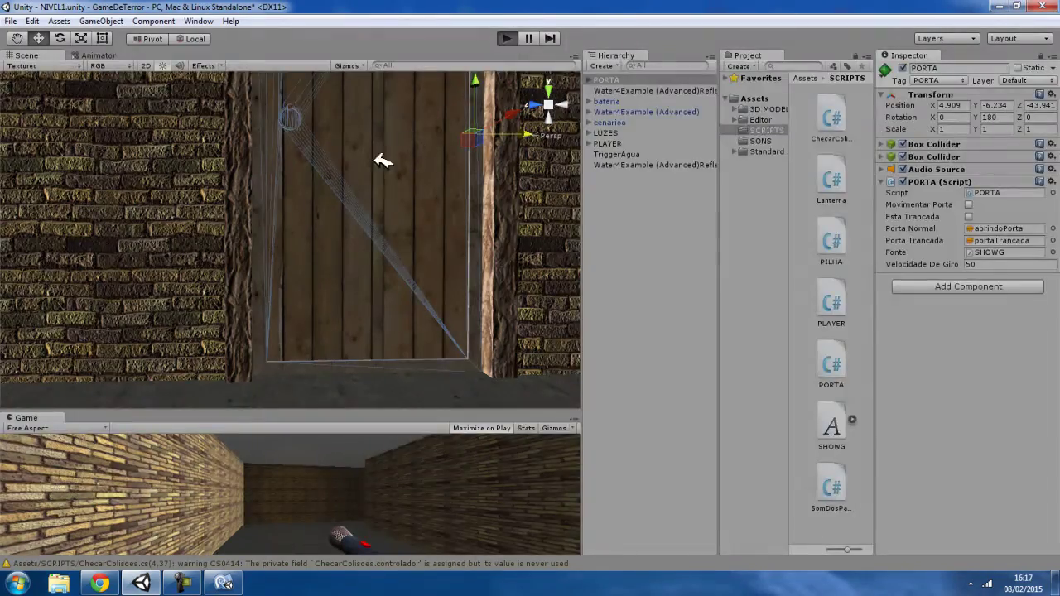
{"action": "key", "text": "f"}
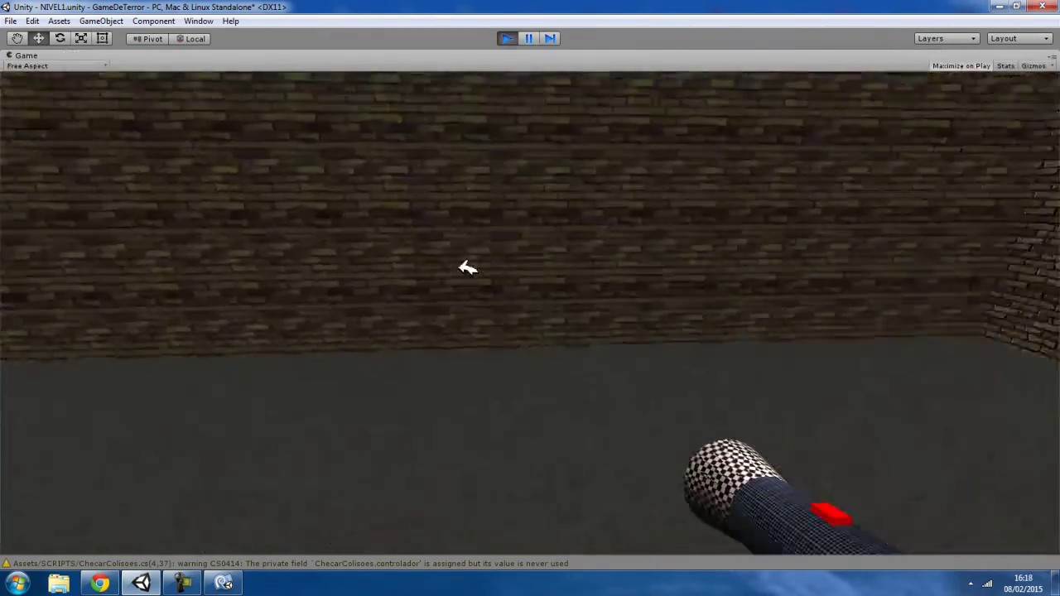
{"action": "key", "text": "w"}
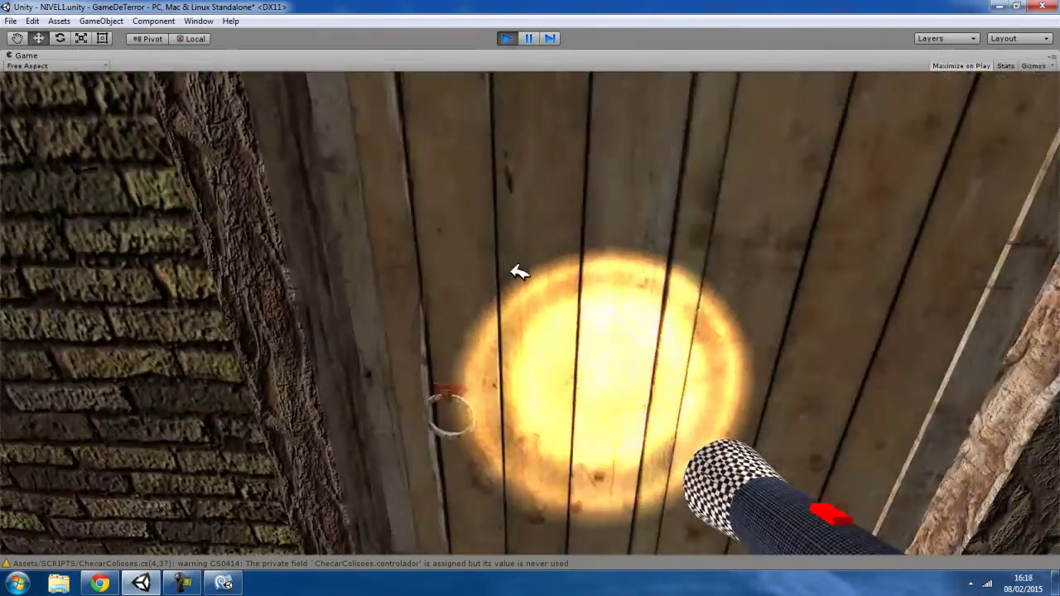
{"action": "key", "text": "s"}
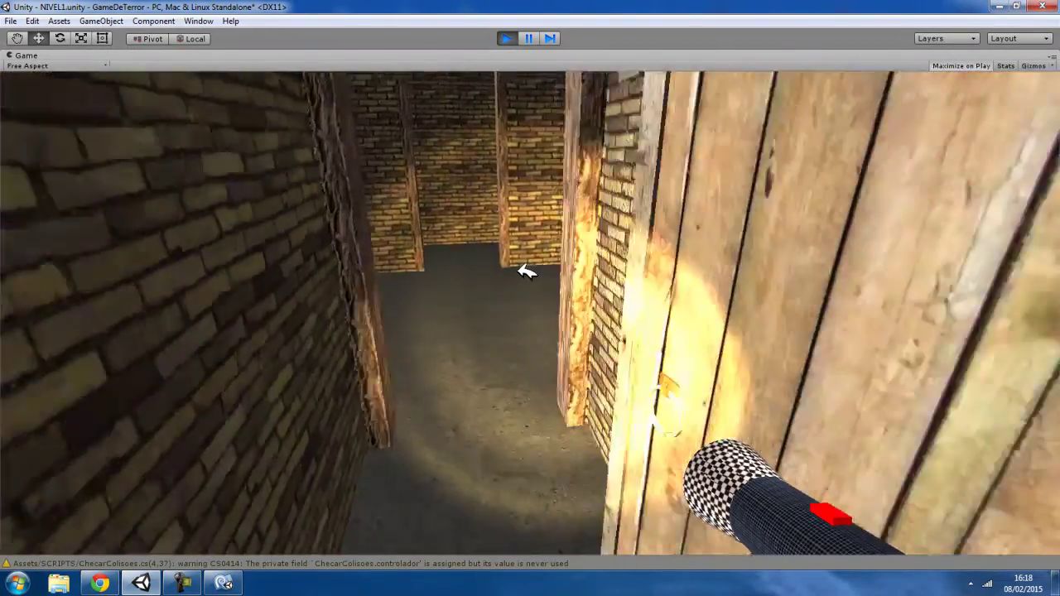
{"action": "key", "text": "w"}
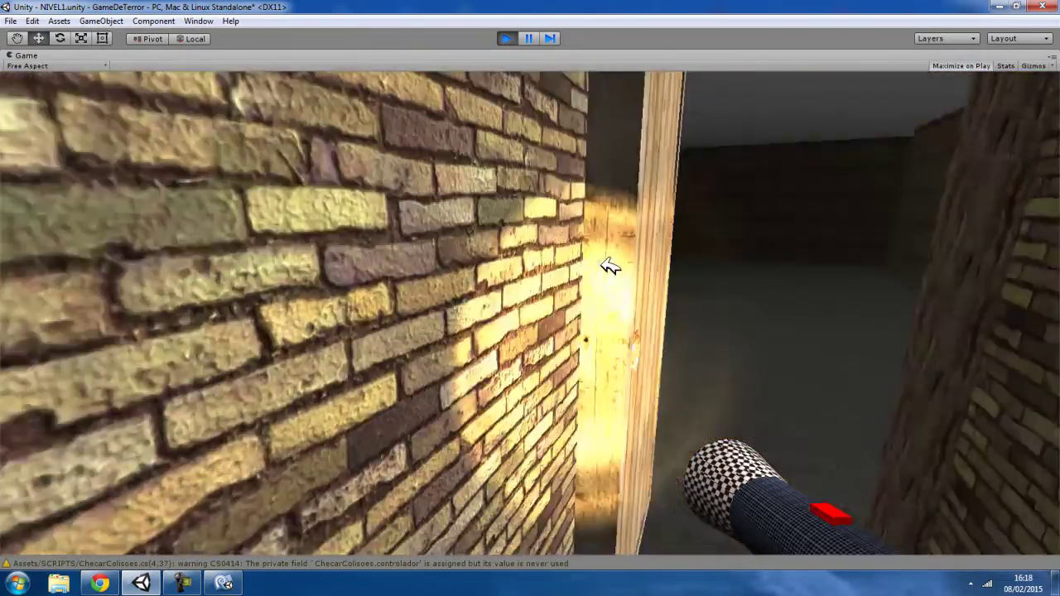
{"action": "key", "text": "w"}
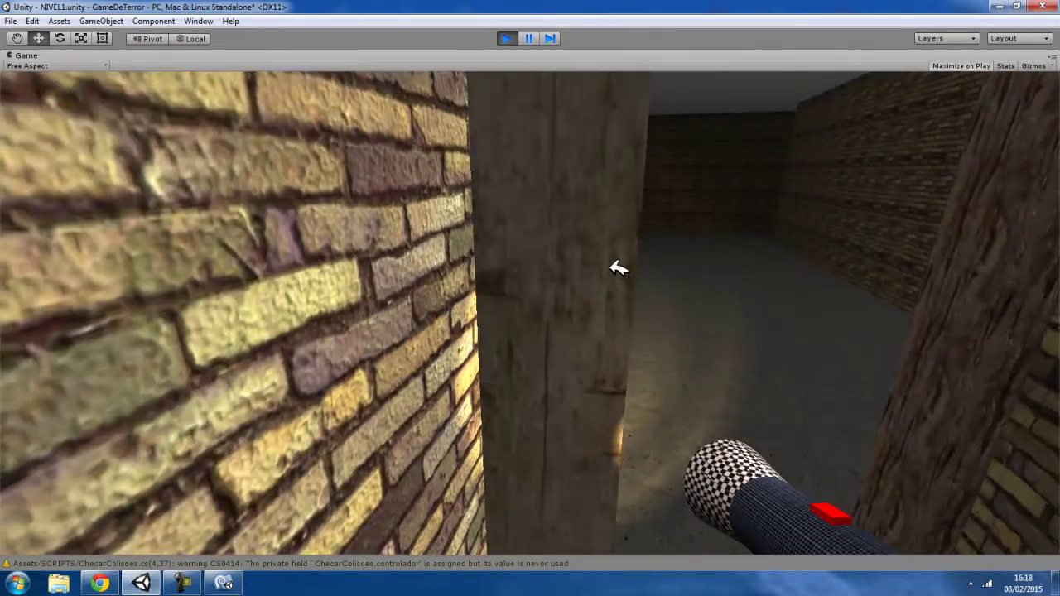
{"action": "key", "text": "s"}
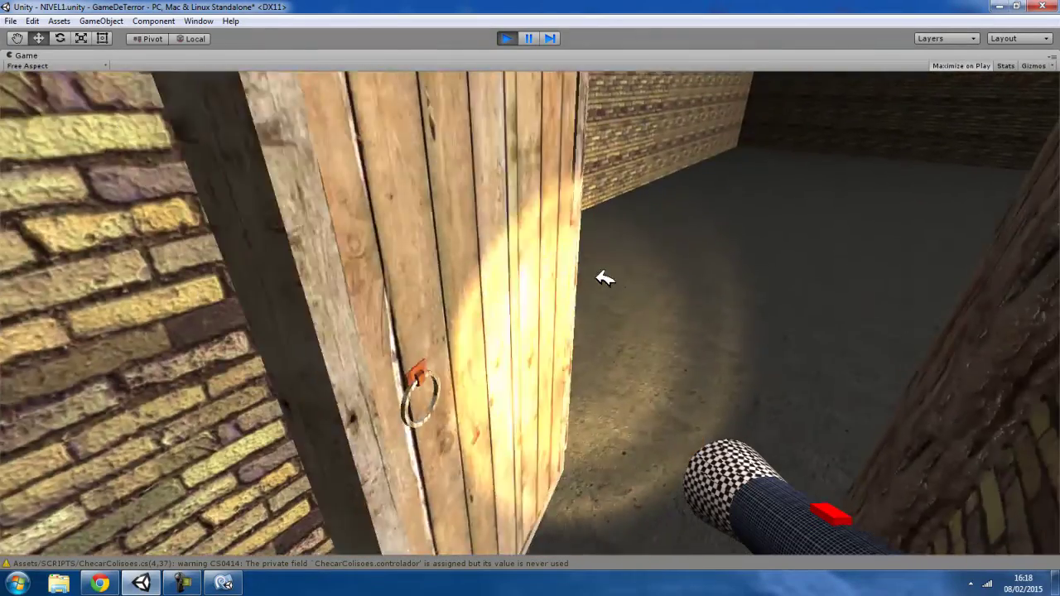
{"action": "key", "text": "s"}
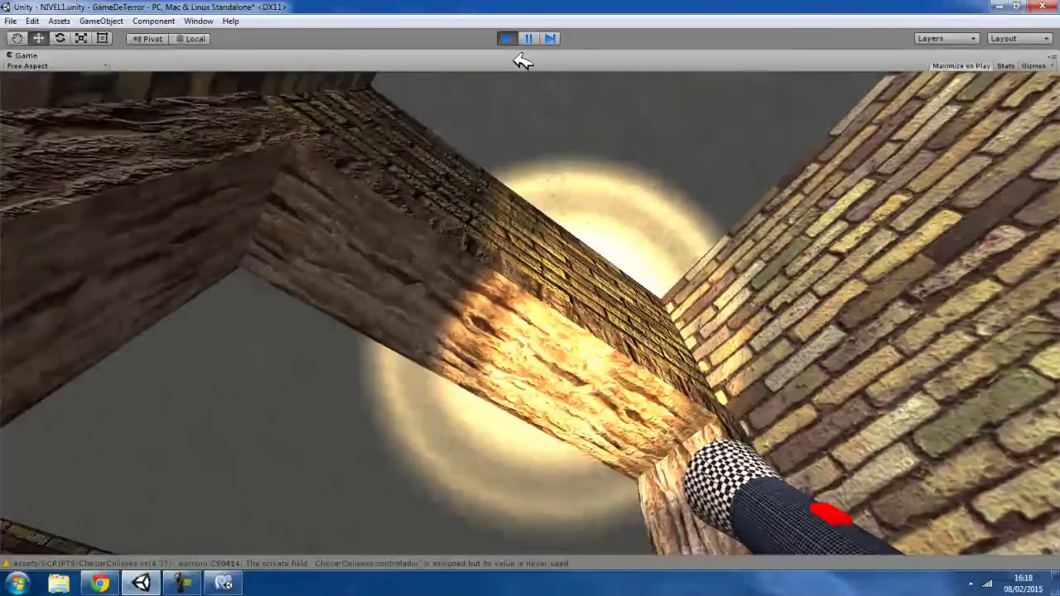
{"action": "left_click", "coordinate": [506, 38]}
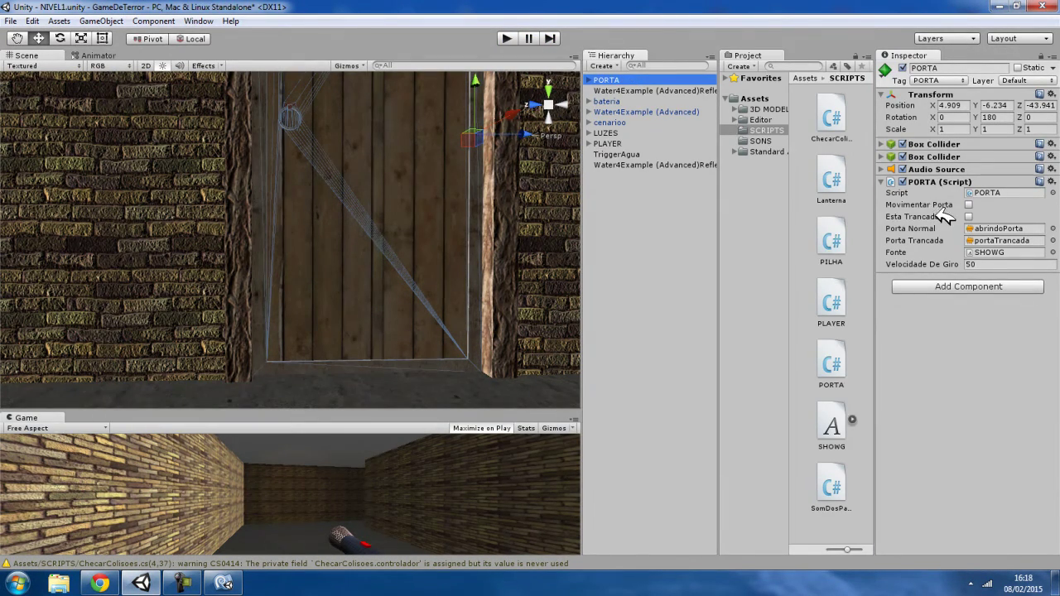
- Tick Esta Trancada, test the locked door in play mode, then bring MonoDevelop forward
{"action": "left_click", "coordinate": [969, 216]}
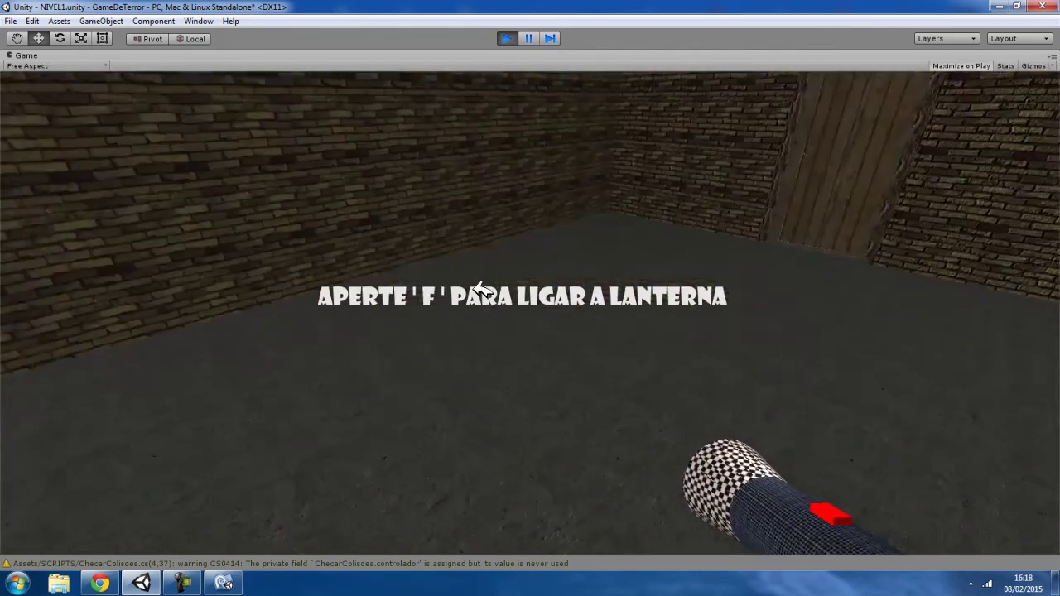
{"action": "key", "text": "f"}
{"action": "key", "text": "w"}
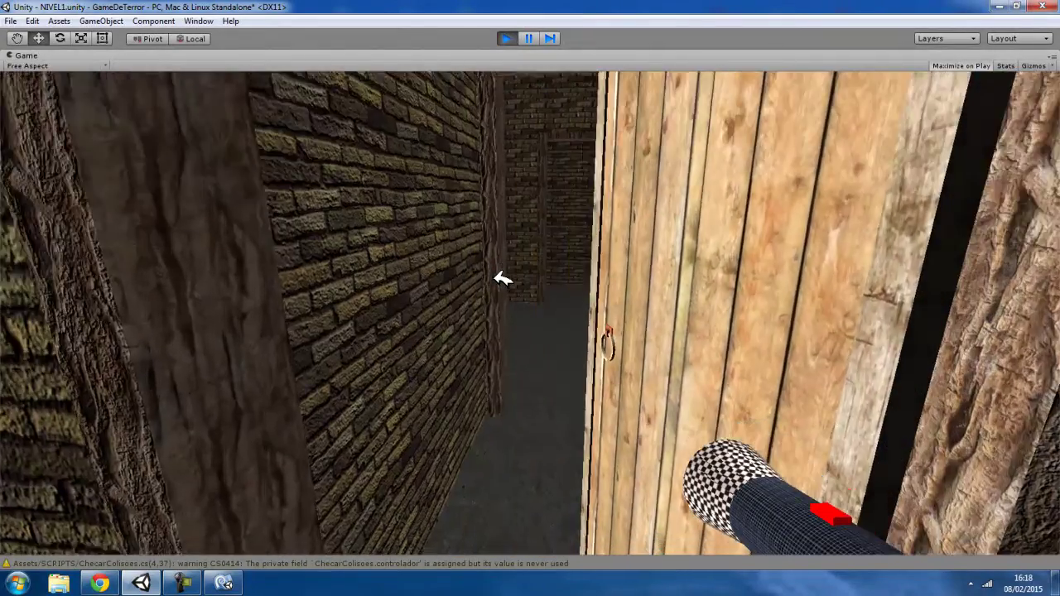
{"action": "key", "text": "w"}
{"action": "left_click", "coordinate": [511, 38]}
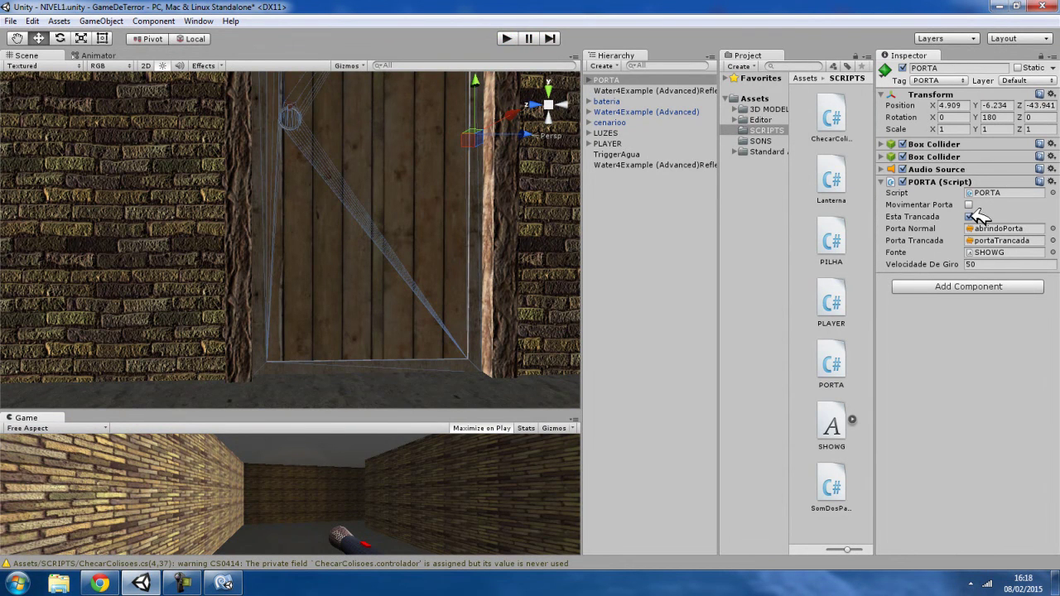
{"action": "left_click", "coordinate": [224, 583]}
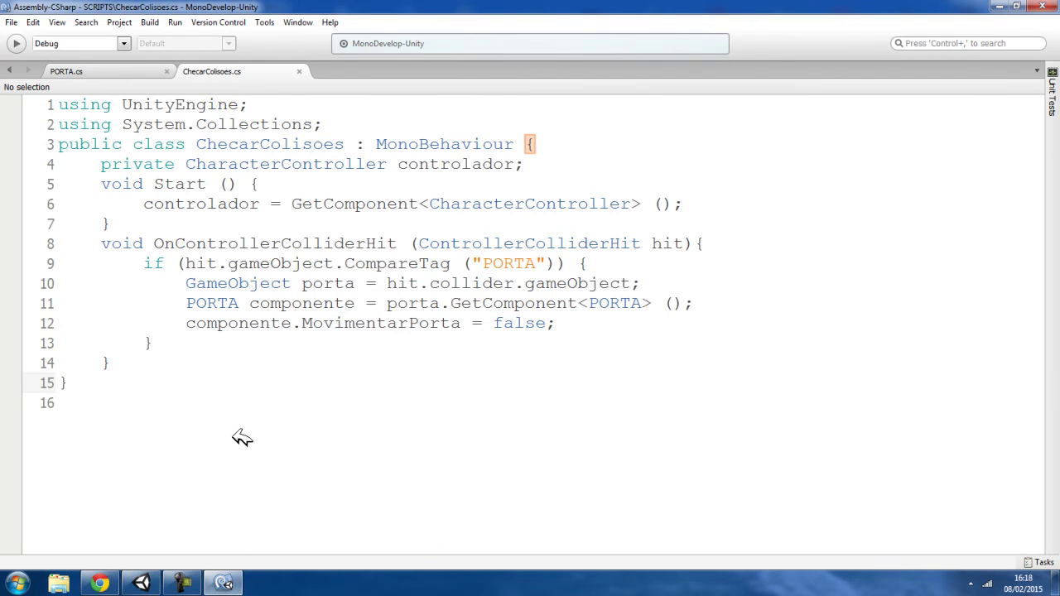
- Open PORTA.cs in MonoDevelop and scroll up to the top of the door script
{"action": "left_click", "coordinate": [66, 71]}
{"action": "scroll", "coordinate": [166, 285], "scroll_direction": "up", "scroll_amount": 3}
{"action": "scroll", "coordinate": [166, 286], "scroll_direction": "up", "scroll_amount": 4}
{"action": "scroll", "coordinate": [166, 281], "scroll_direction": "up", "scroll_amount": 4}
{"action": "scroll", "coordinate": [169, 281], "scroll_direction": "up", "scroll_amount": 3}
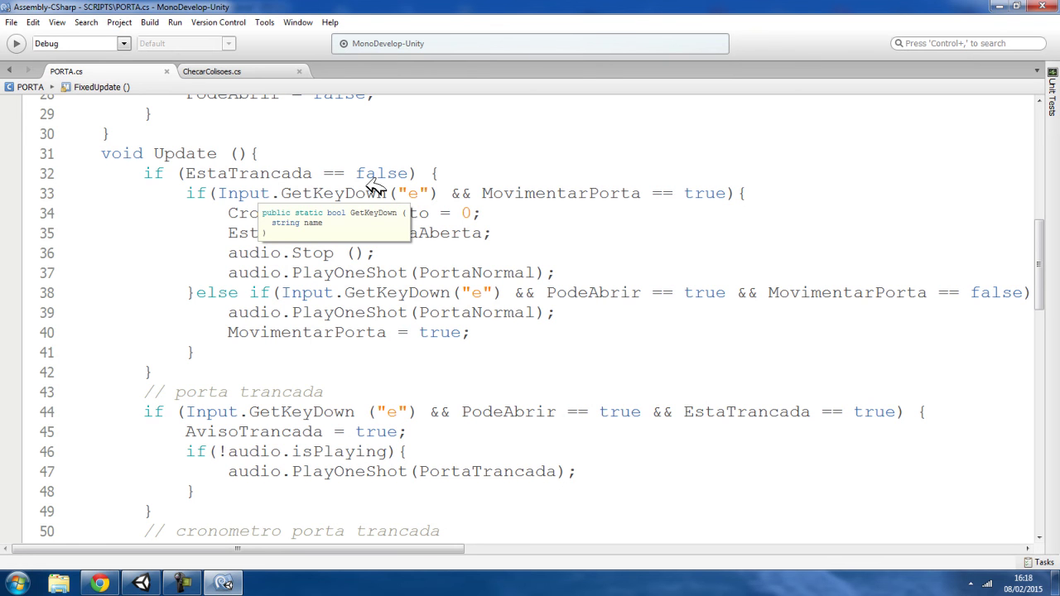
{"action": "scroll", "coordinate": [375, 201], "scroll_direction": "up", "scroll_amount": 4}
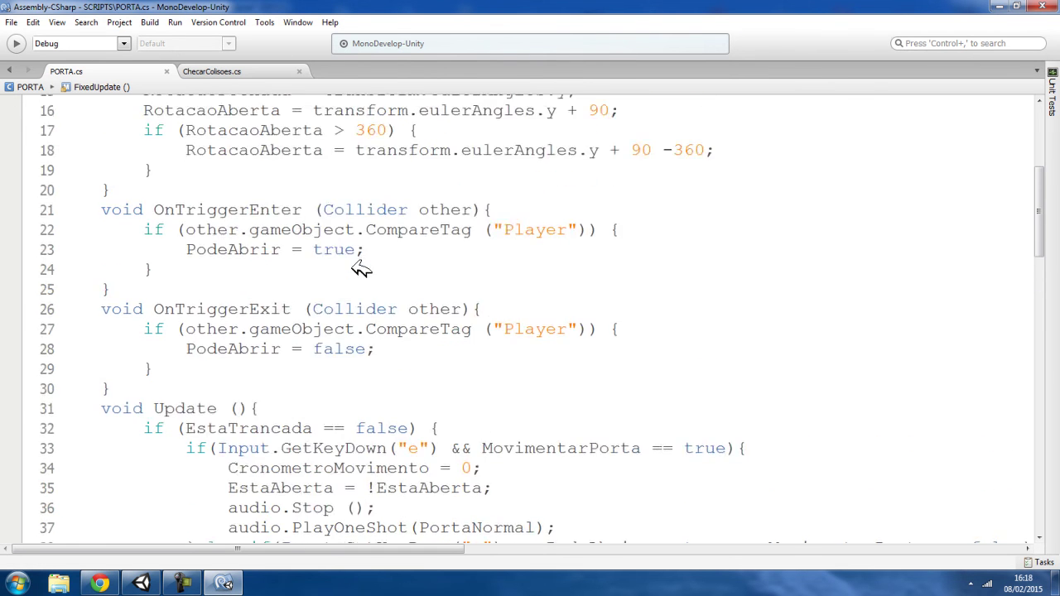
{"action": "scroll", "coordinate": [354, 288], "scroll_direction": "up", "scroll_amount": 4}
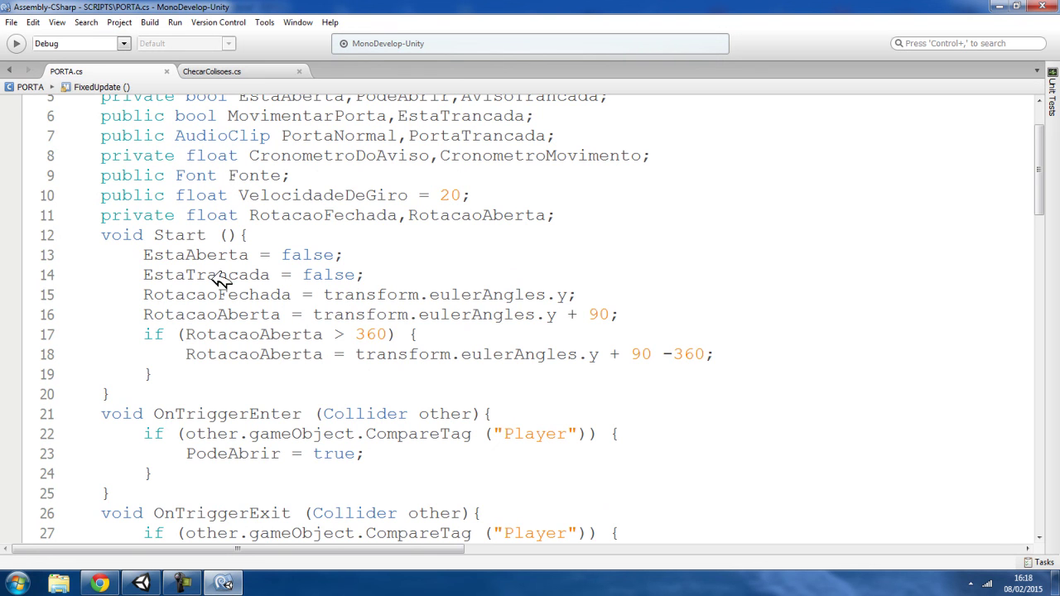
{"action": "scroll", "coordinate": [240, 284], "scroll_direction": "up", "scroll_amount": 1}
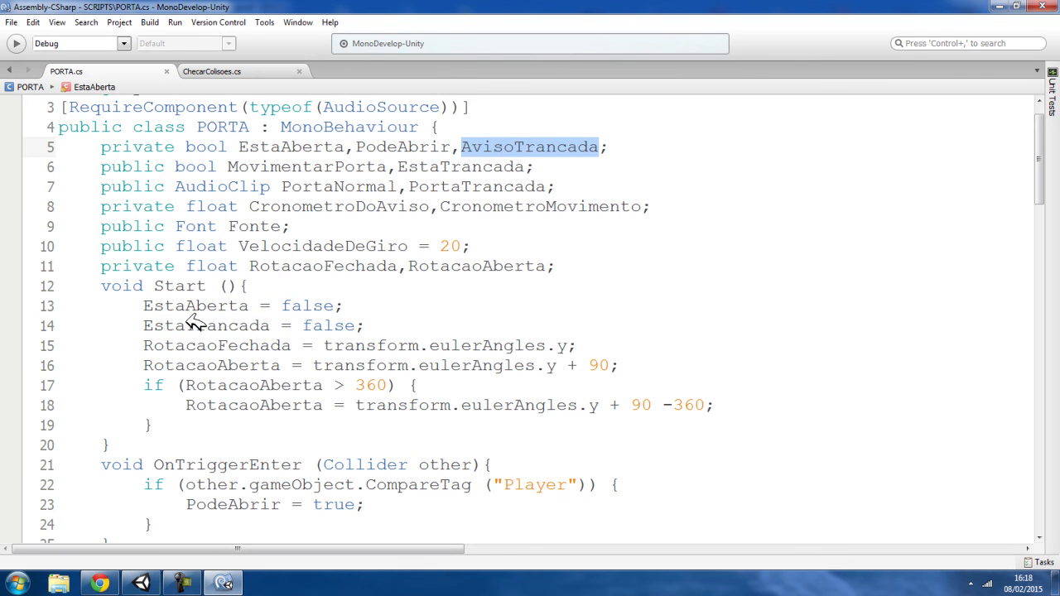
- Save PORTA.cs and return to the Unity editor
{"action": "left_click", "coordinate": [17, 23]}
{"action": "left_click", "coordinate": [35, 73]}
{"action": "left_click", "coordinate": [162, 583]}
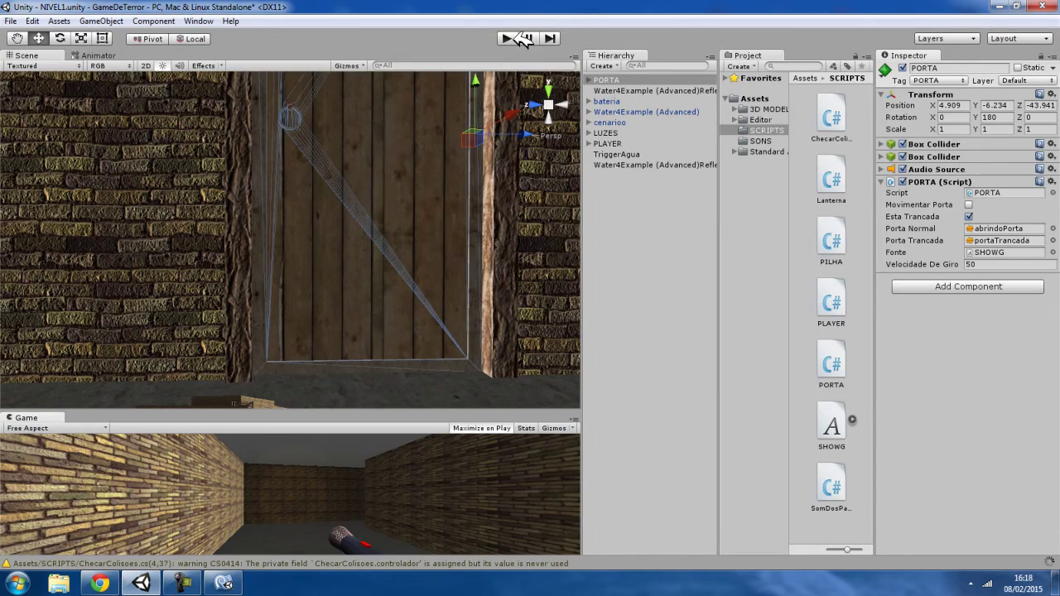
- Play-test the locked door, moving around it to see 'A PORTA ESTA TRANCADA', then stop
{"action": "left_click", "coordinate": [517, 38]}
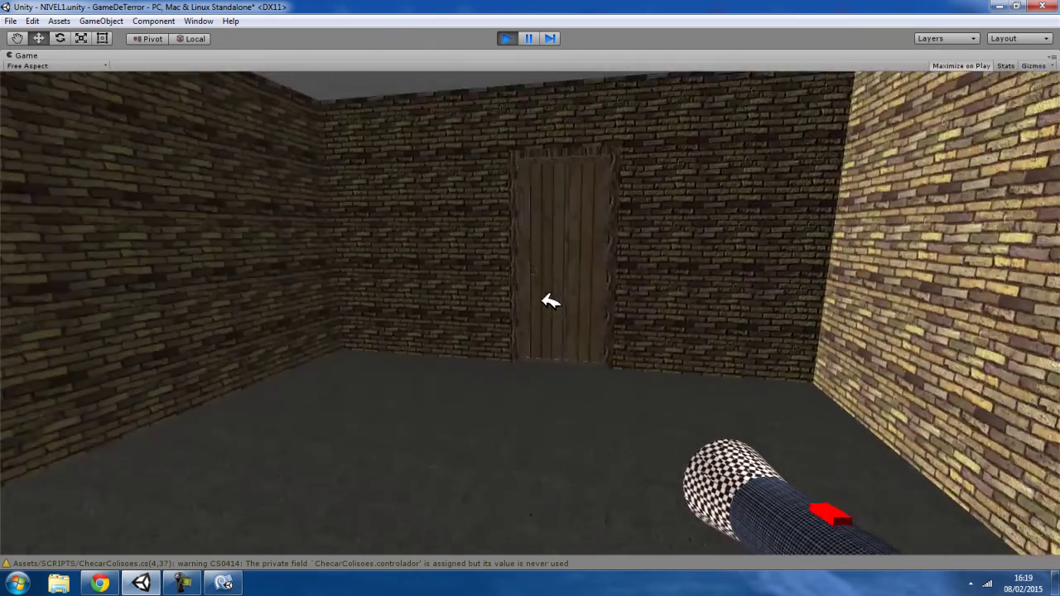
{"action": "key", "text": "w"}
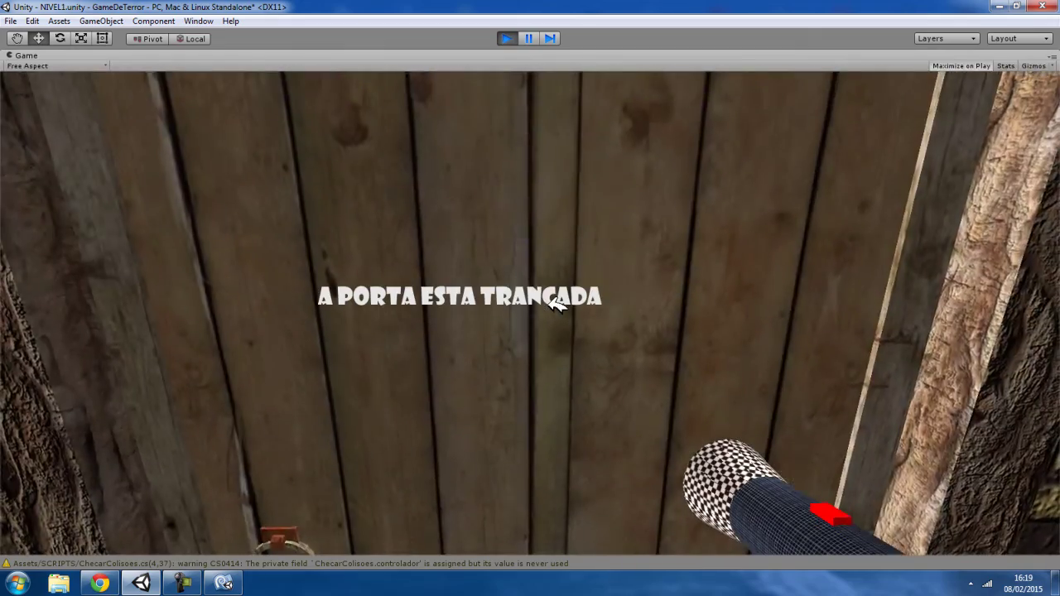
{"action": "key", "text": "s"}
{"action": "key", "text": "w"}
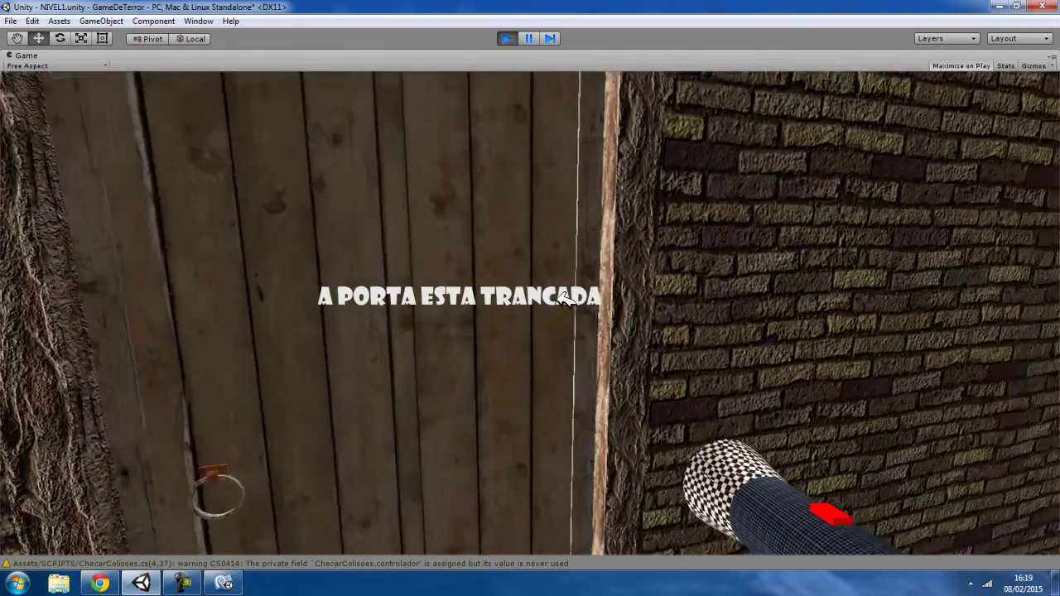
{"action": "key", "text": "a"}
{"action": "key", "text": "s"}
{"action": "key", "text": "w"}
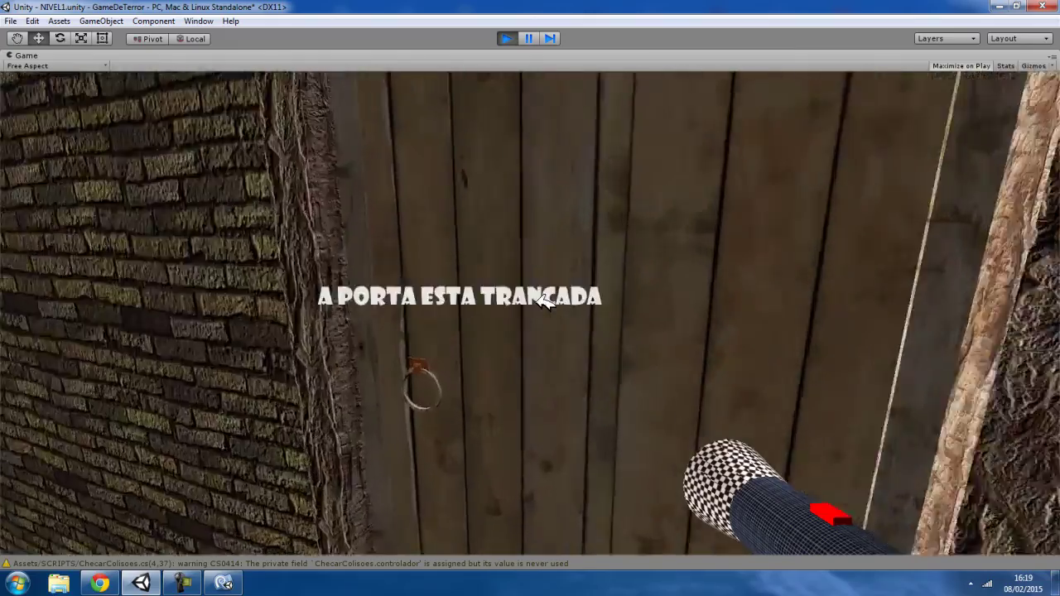
{"action": "key", "text": "s"}
{"action": "key", "text": "d"}
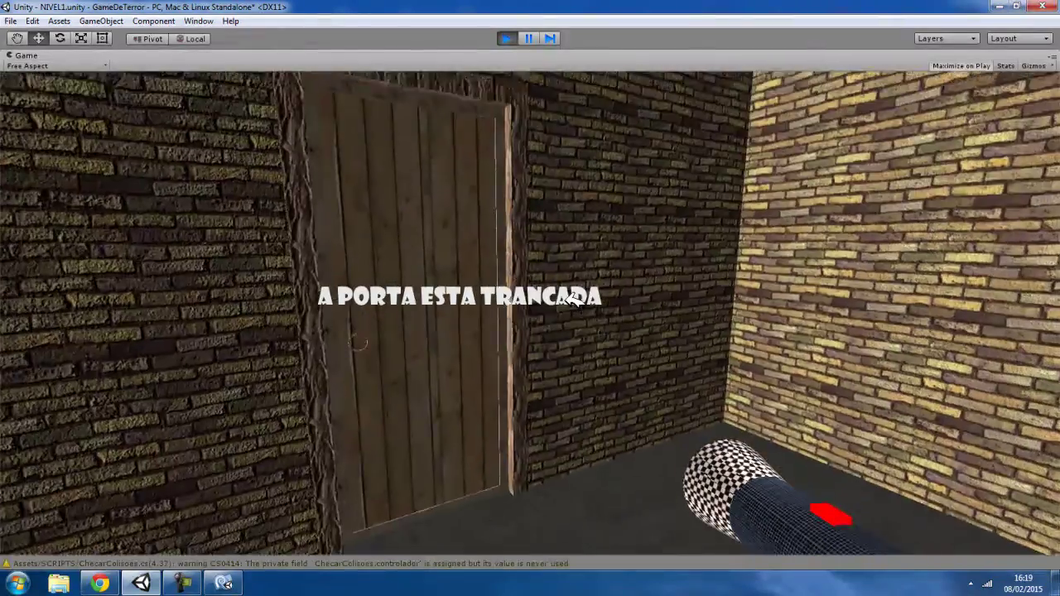
{"action": "key", "text": "a"}
{"action": "key", "text": "w"}
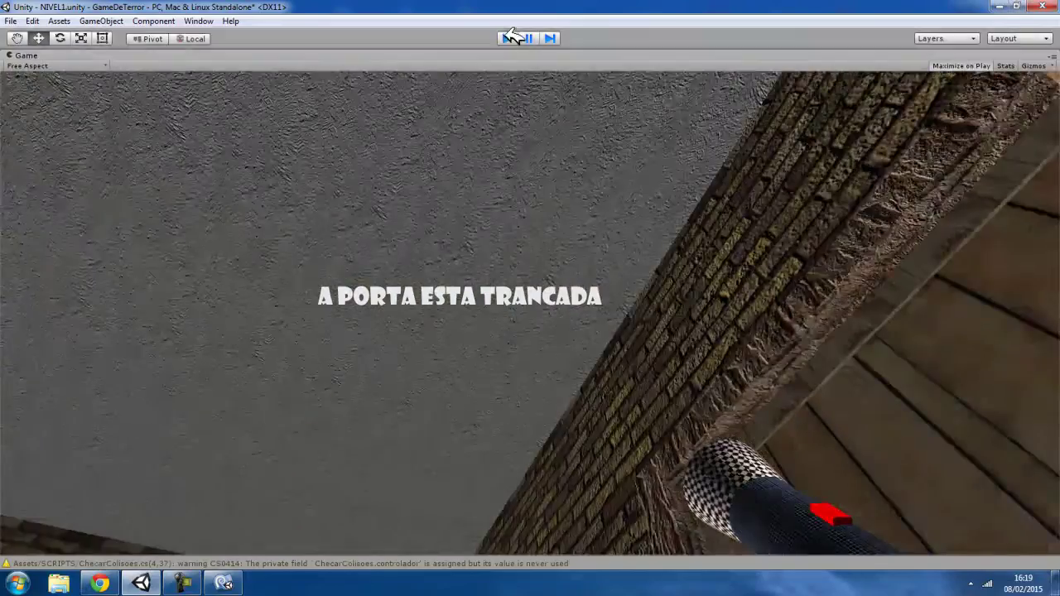
{"action": "left_click", "coordinate": [506, 38]}
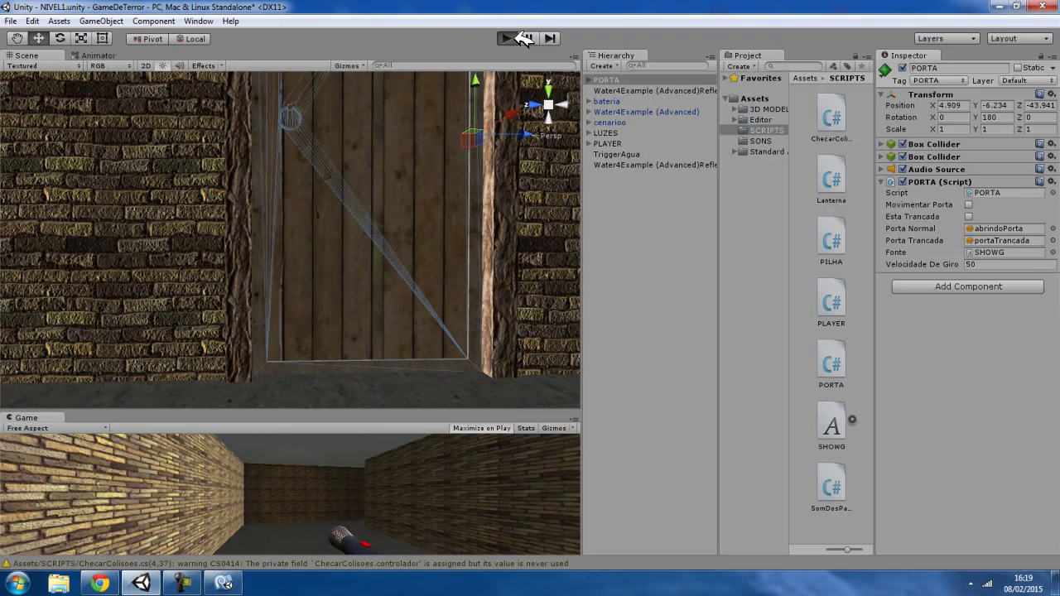
- Replay with the door unlocked, walk into it so it swings open, and stop
{"action": "key", "text": "ctrl+p"}
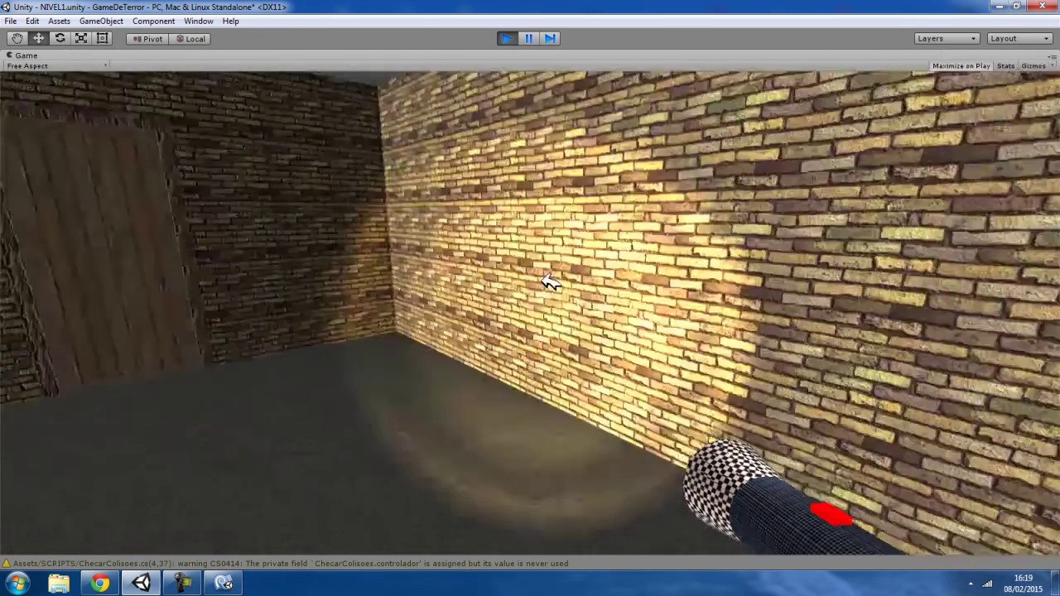
{"action": "key", "text": "w"}
{"action": "key", "text": "w"}
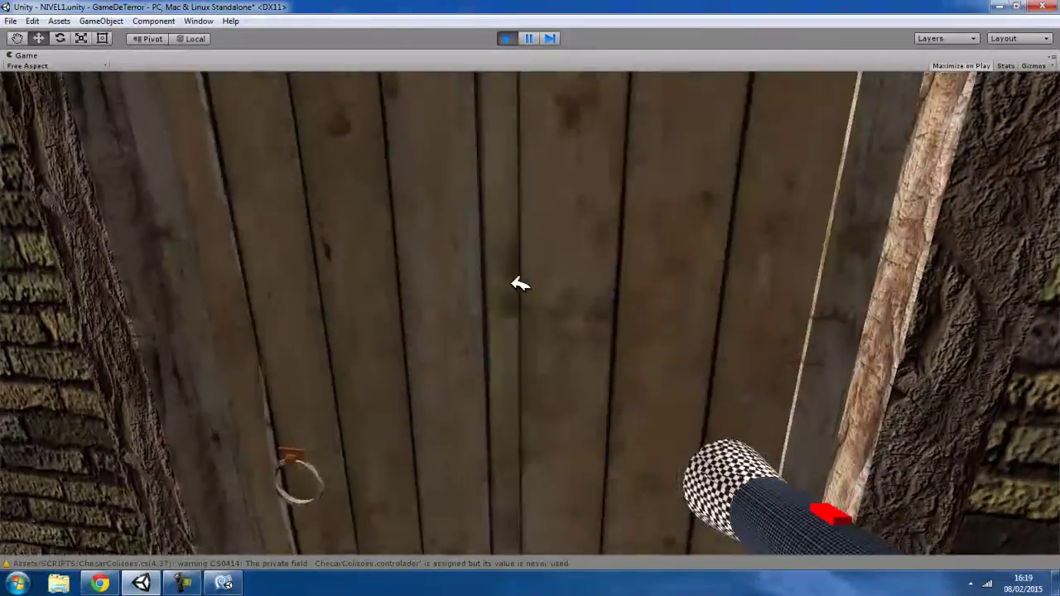
{"action": "key", "text": "w"}
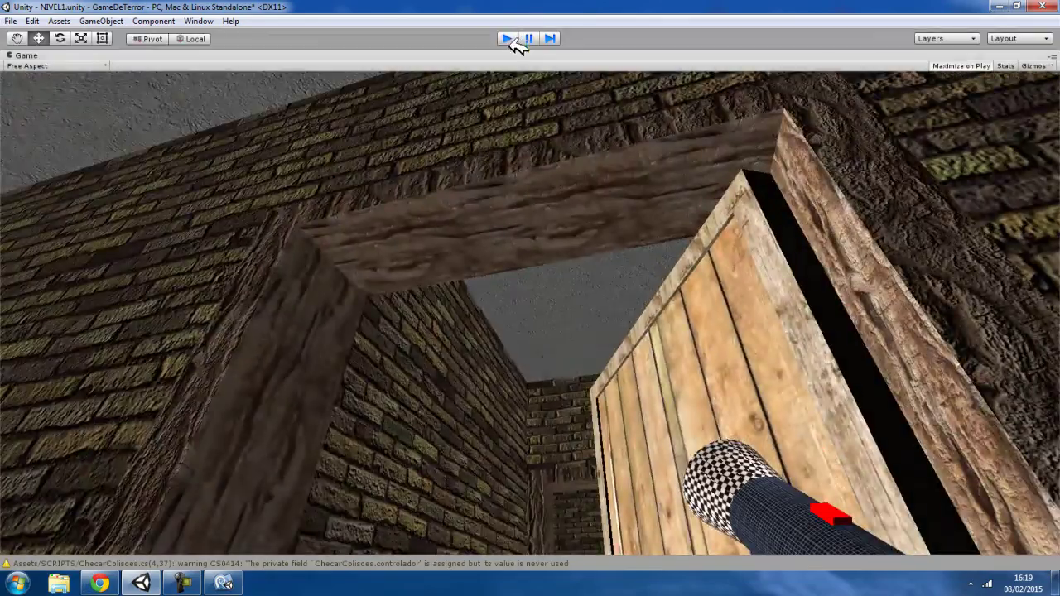
{"action": "left_click", "coordinate": [506, 38]}
{"action": "mouse_move", "coordinate": [374, 322]}
{"action": "right_mouse_down"}
{"action": "mouse_move", "coordinate": [380, 385]}
{"action": "mouse_move", "coordinate": [526, 169]}
{"action": "right_mouse_up"}
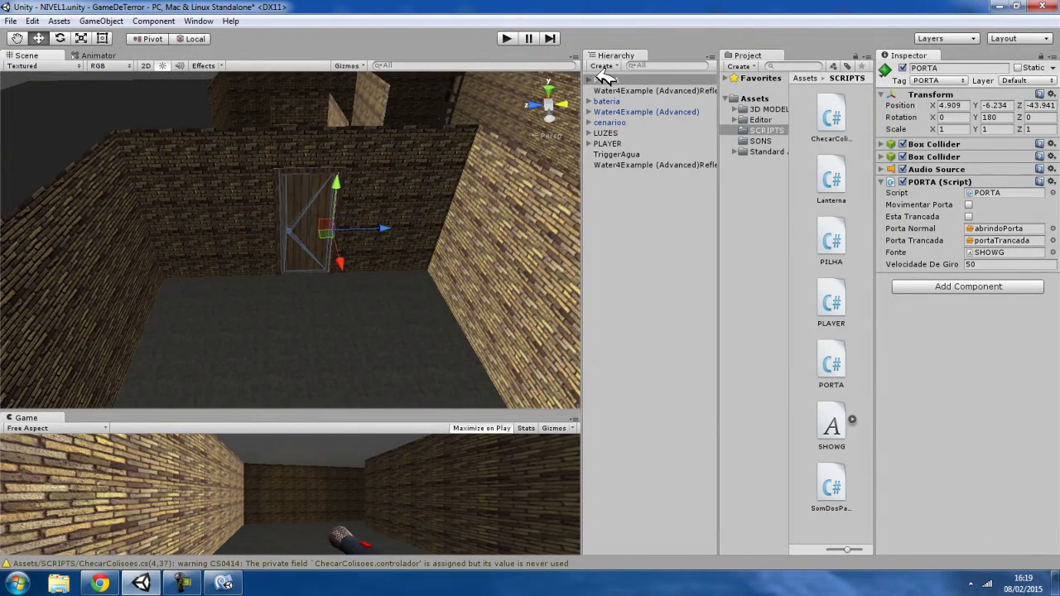
- Set the door's second Box Collider size to 3 × 3.3 × 2.95, then enter Play mode to test it
{"action": "left_click", "coordinate": [933, 156]}
{"action": "type", "text": "3"}
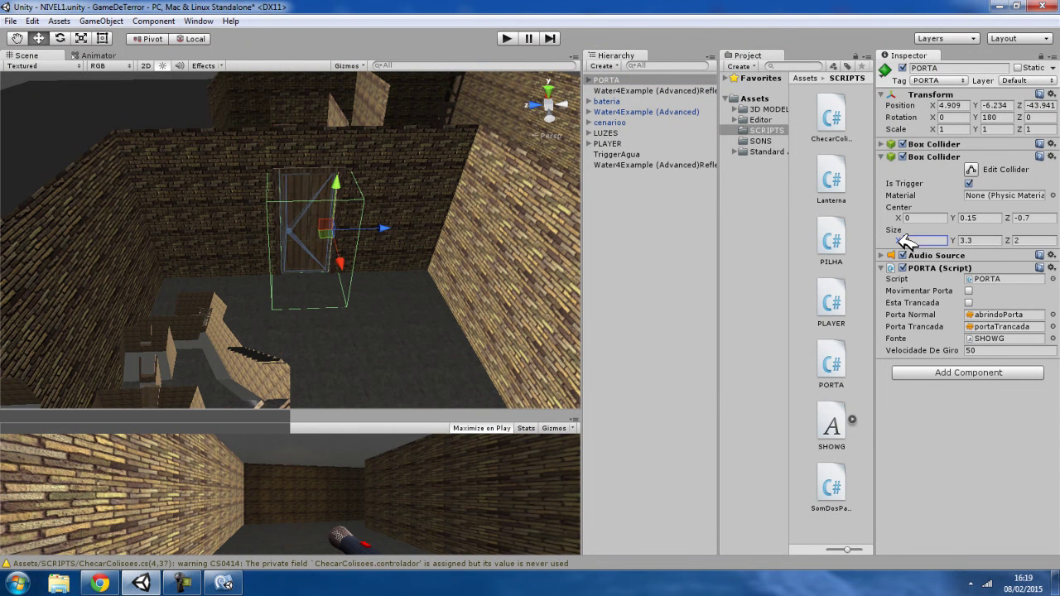
{"action": "left_click", "coordinate": [973, 239]}
{"action": "type", "text": "3"}
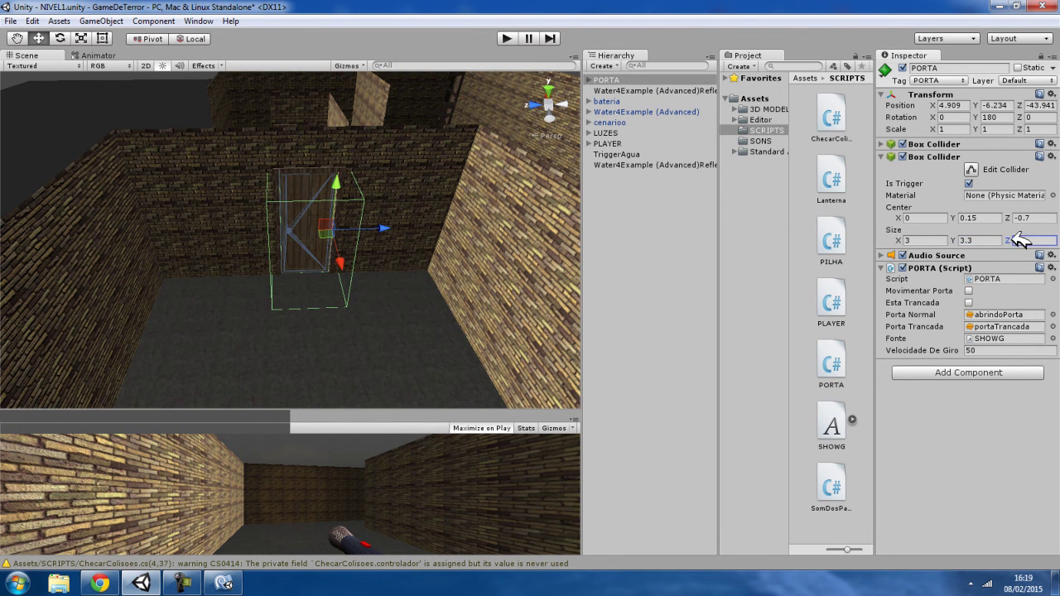
{"action": "type", "text": "2.6"}
{"action": "mouse_move", "coordinate": [485, 284]}
{"action": "left_mouse_down", "text": "alt"}
{"action": "mouse_move", "coordinate": [160, 173]}
{"action": "mouse_move", "coordinate": [315, 328]}
{"action": "left_mouse_up", "text": "alt"}
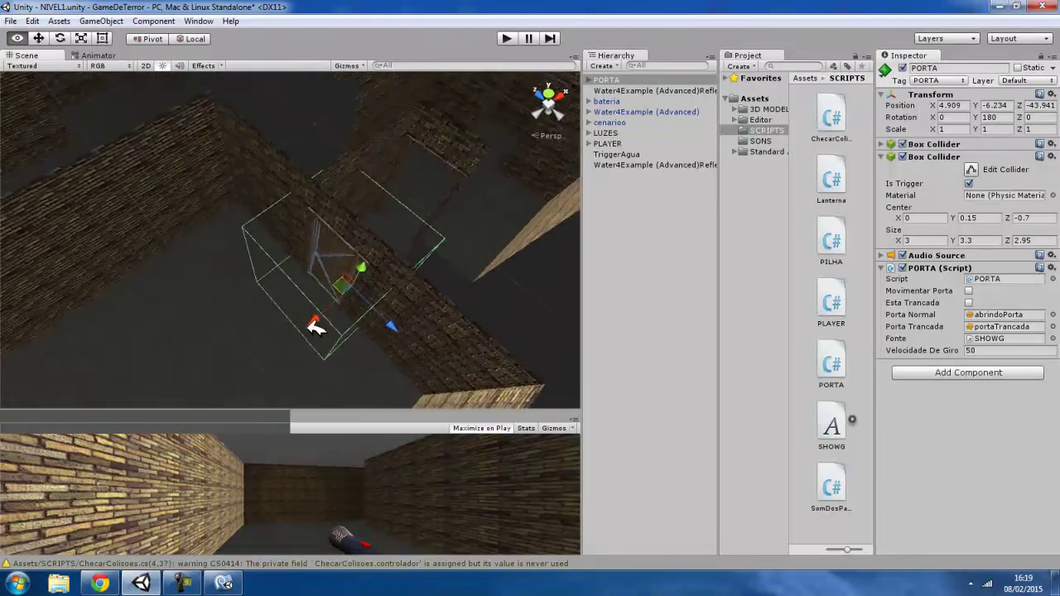
{"action": "left_click", "coordinate": [505, 39]}
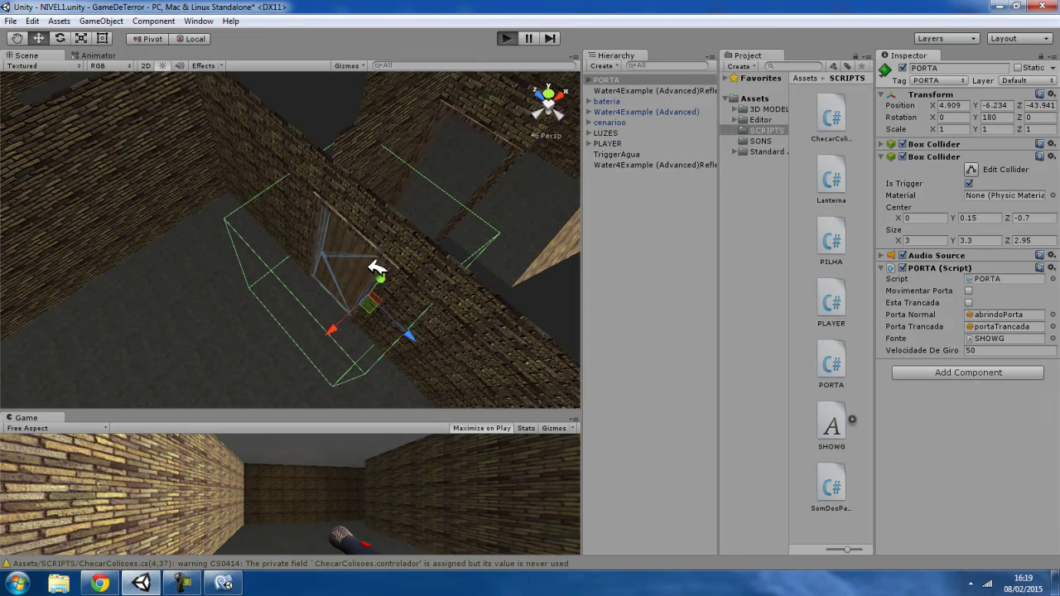
- Turn on the flashlight and walk through the opened PORTA doorway into the corridor
{"action": "key", "text": "f"}
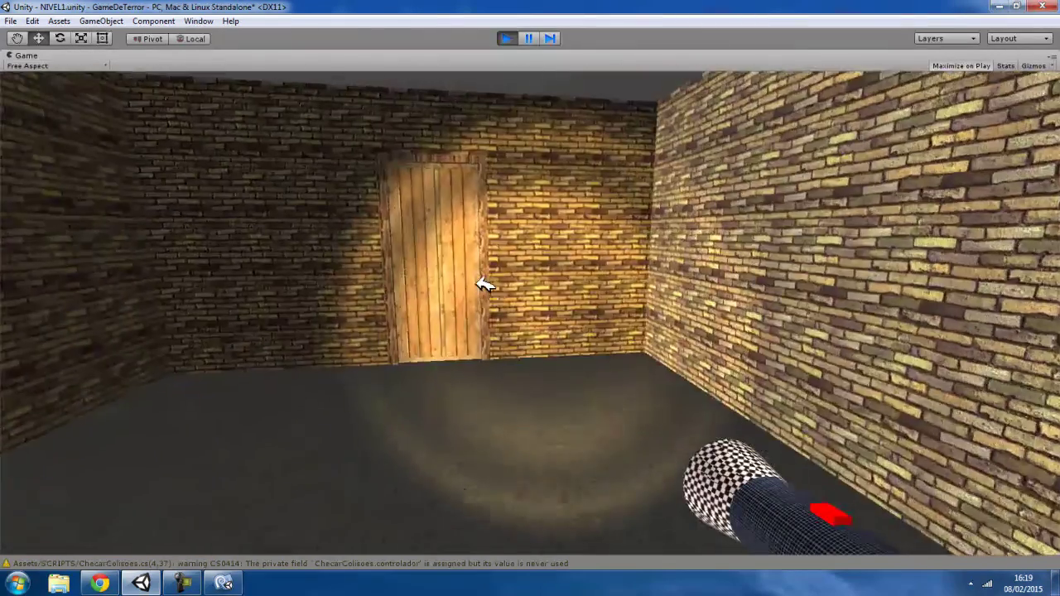
{"action": "key", "text": "w"}
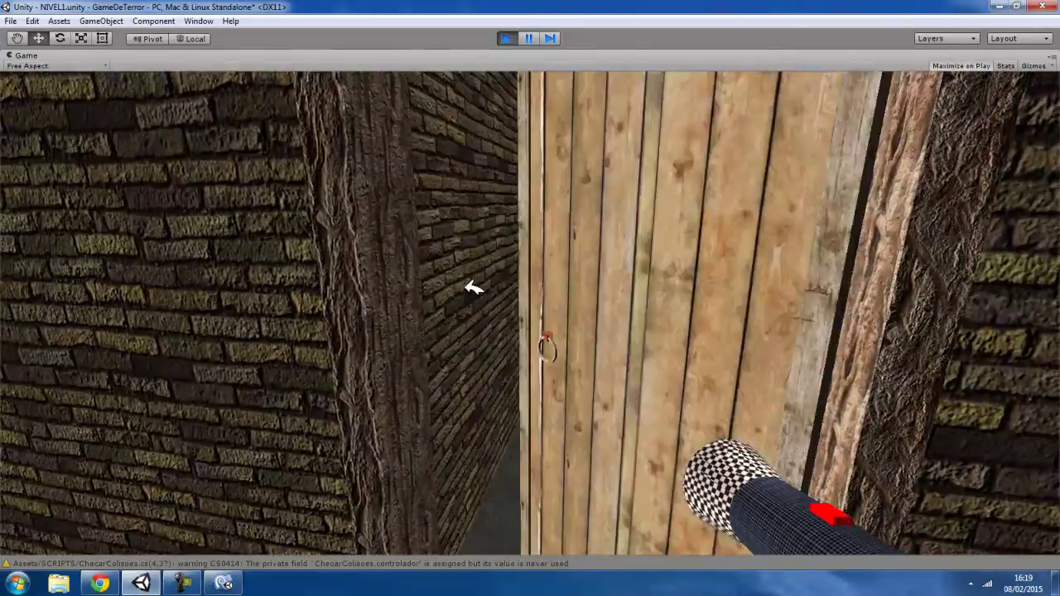
{"action": "key", "text": "w"}
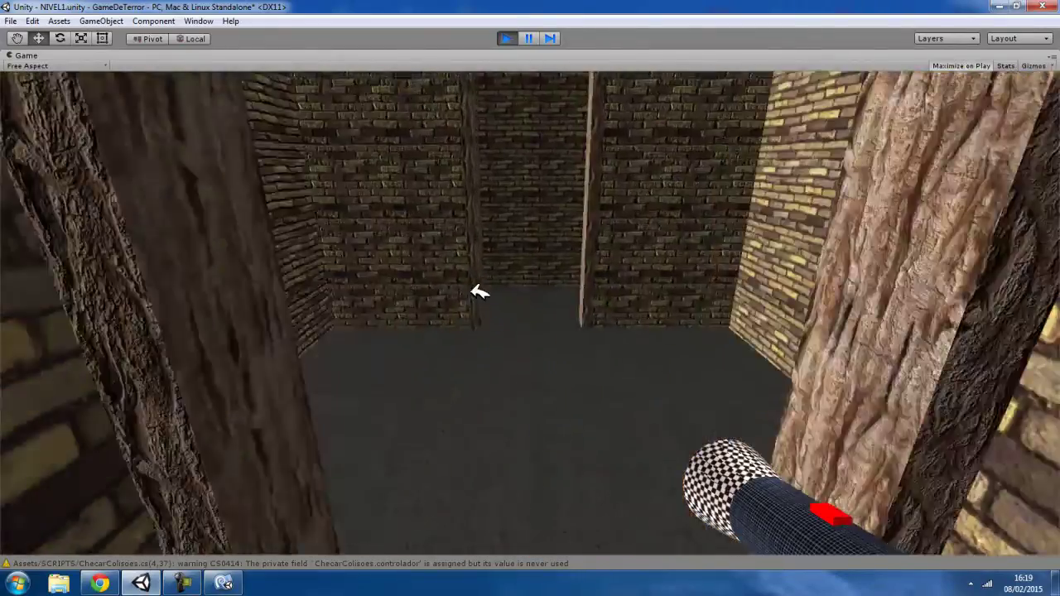
{"action": "key", "text": "w"}
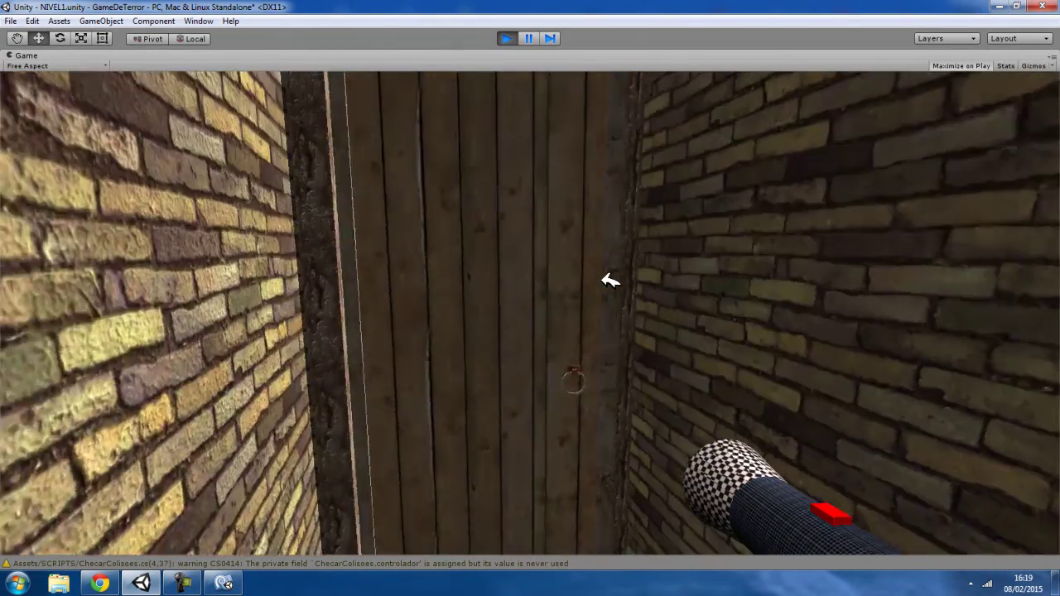
- Turn around, approach the wooden door, and back away as it swings open
{"action": "mouse_move", "coordinate": [610, 270]}
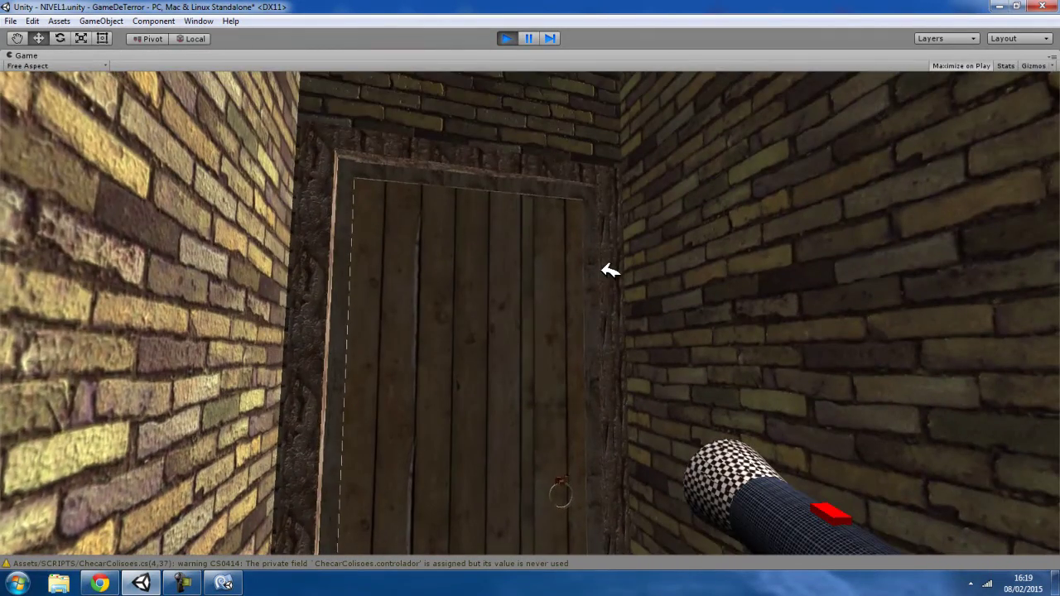
{"action": "key", "text": "w"}
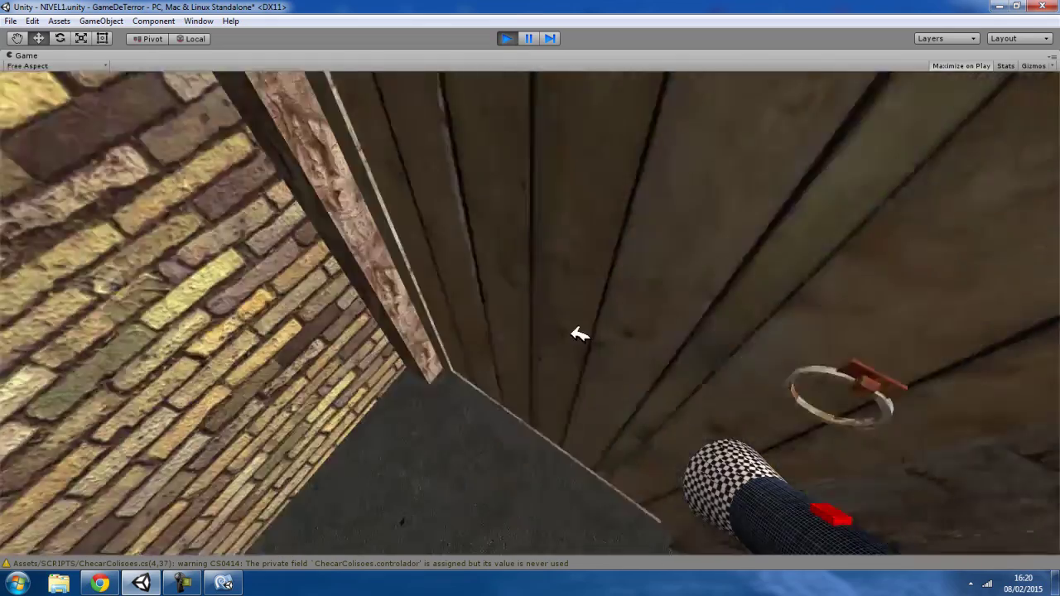
{"action": "key", "text": "w"}
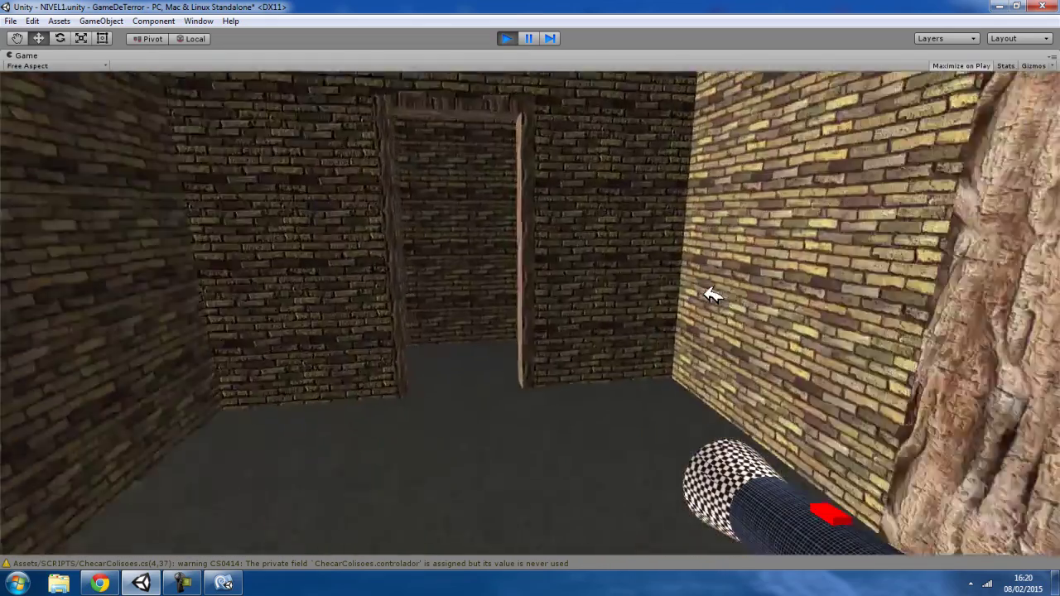
{"action": "key", "text": "w"}
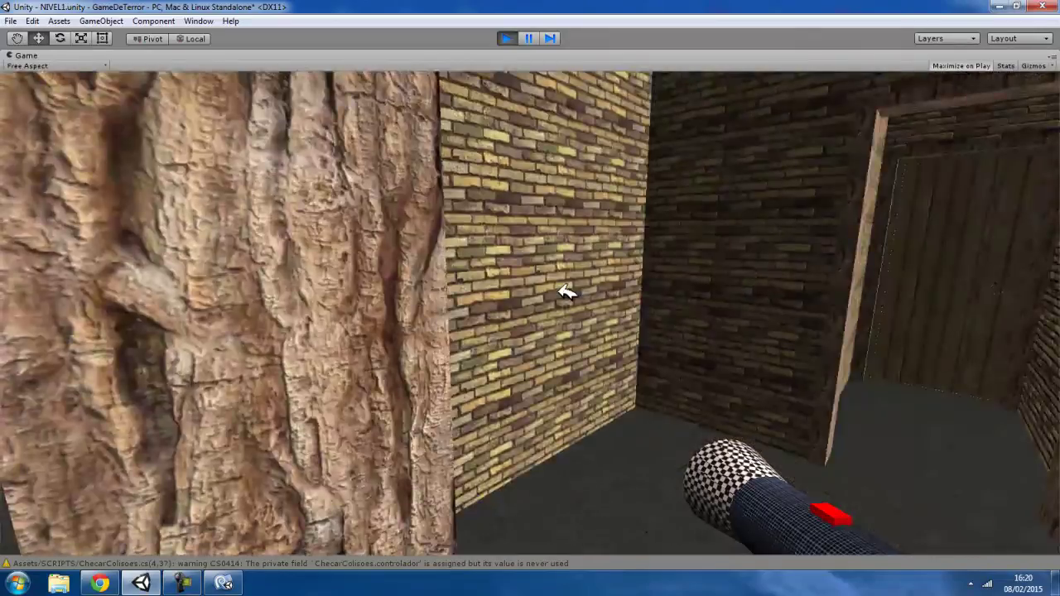
{"action": "key", "text": "w"}
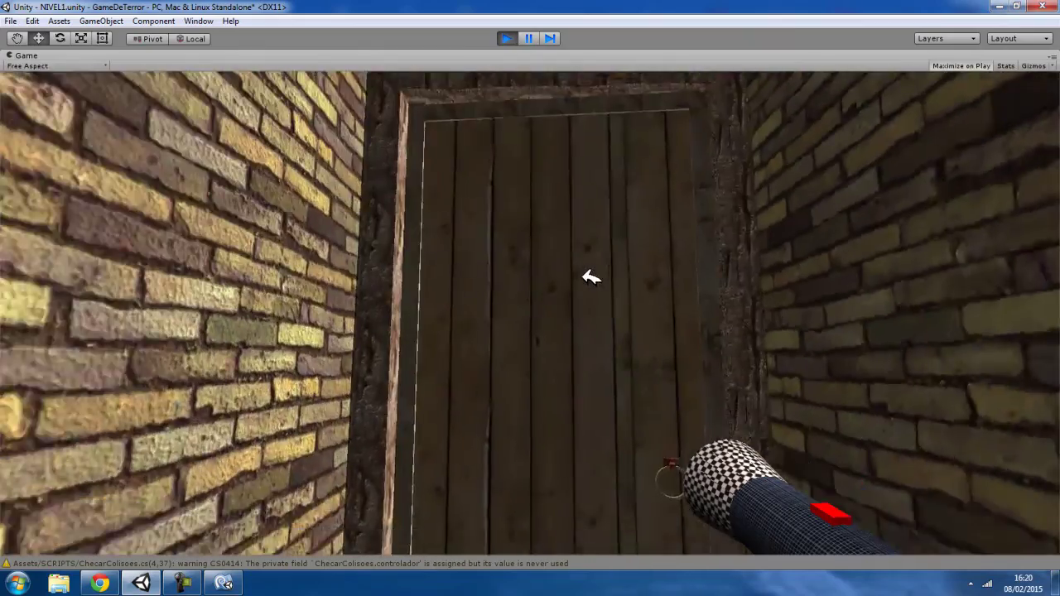
{"action": "key", "text": "s"}
{"action": "key", "text": "e"}
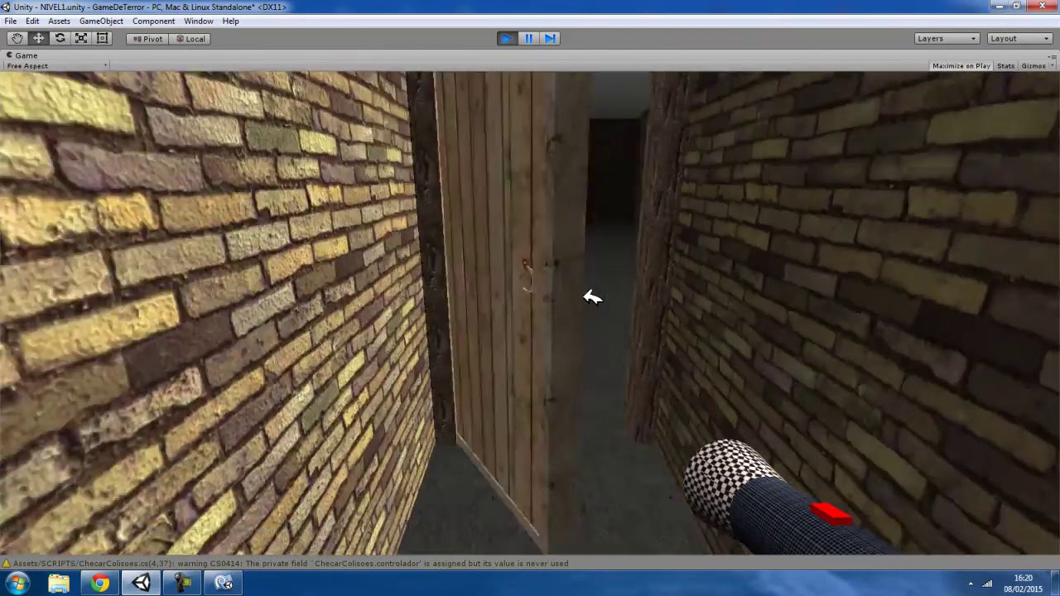